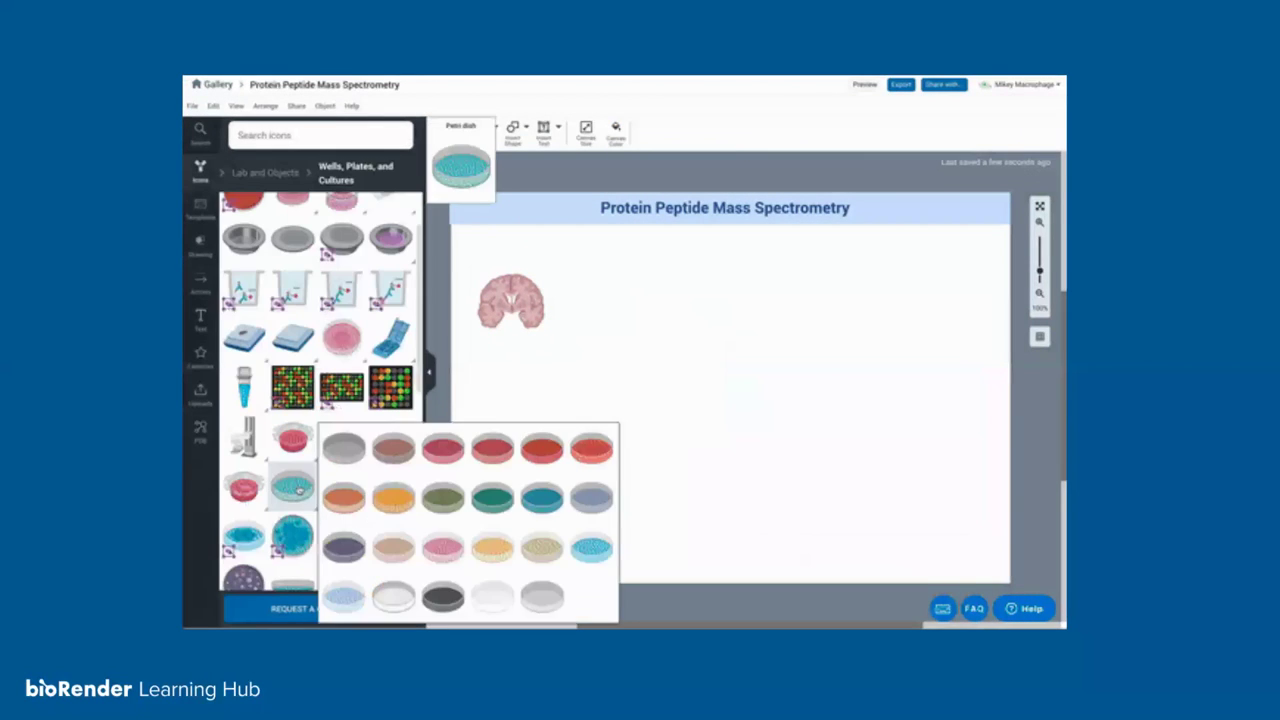
- Place petri dish, protein and mass spectrometer workflow icons, then add a virus icon
{"action": "left_click_drag", "start_coordinate": [298, 489], "coordinate": [608, 297]}
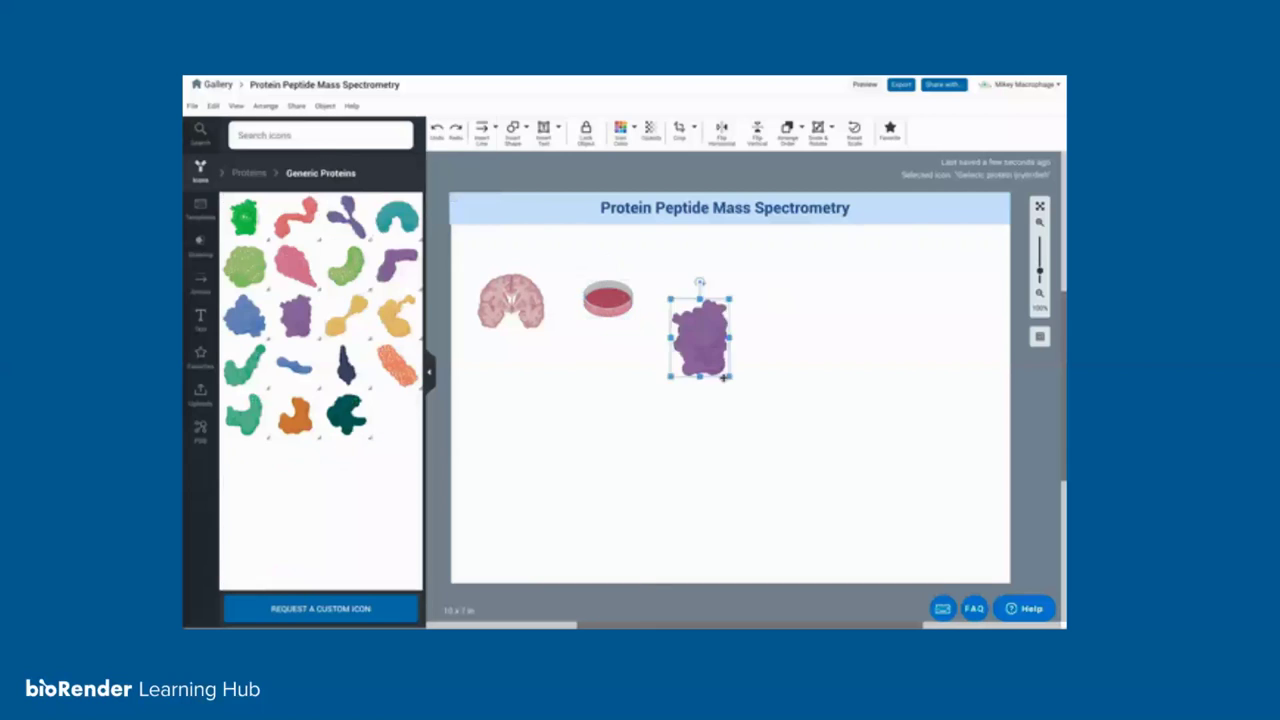
{"action": "left_click_drag", "start_coordinate": [397, 365], "coordinate": [613, 341]}
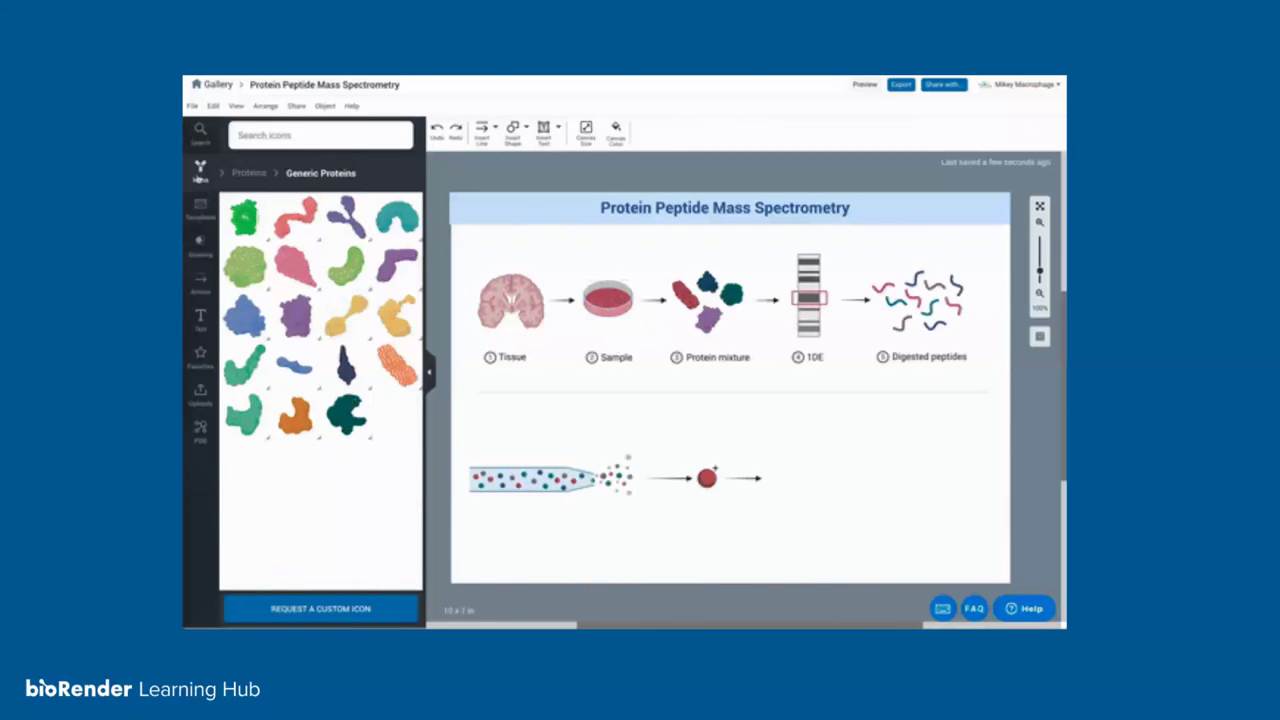
{"action": "left_click", "coordinate": [200, 170]}
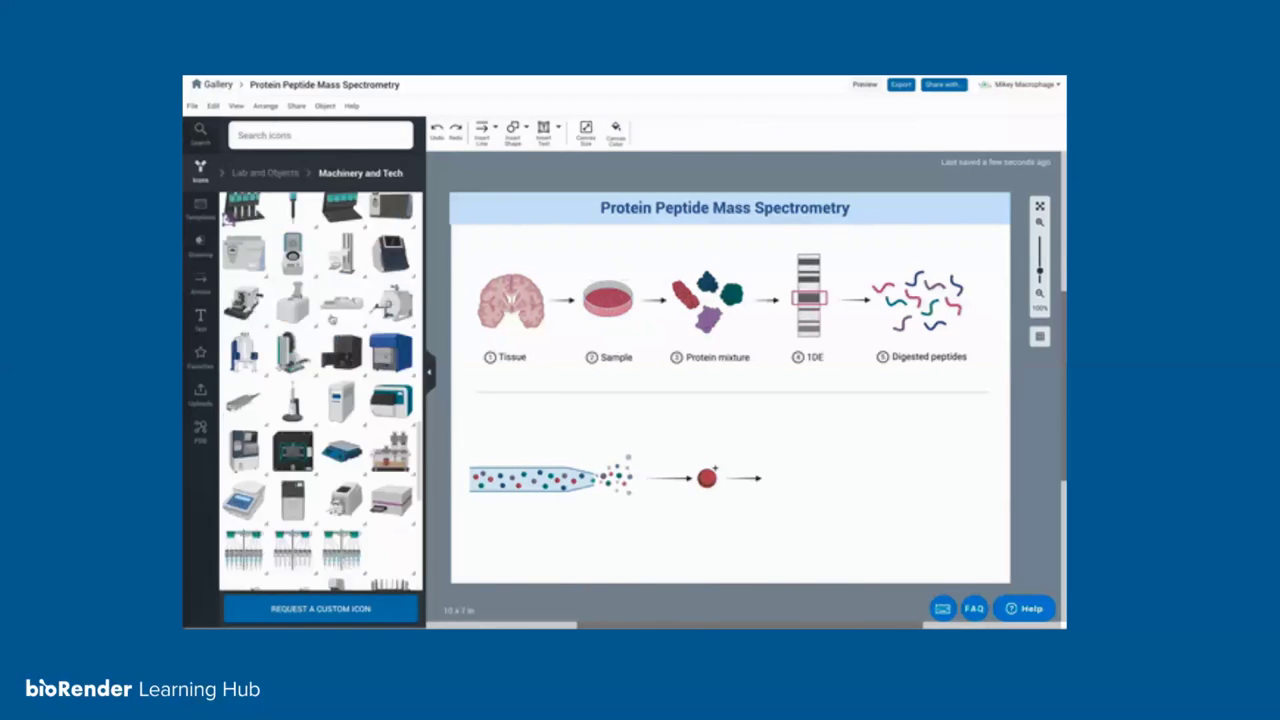
{"action": "scroll", "coordinate": [320, 390], "scroll_direction": "down", "scroll_amount": 3}
{"action": "left_click_drag", "start_coordinate": [390, 405], "coordinate": [810, 445]}
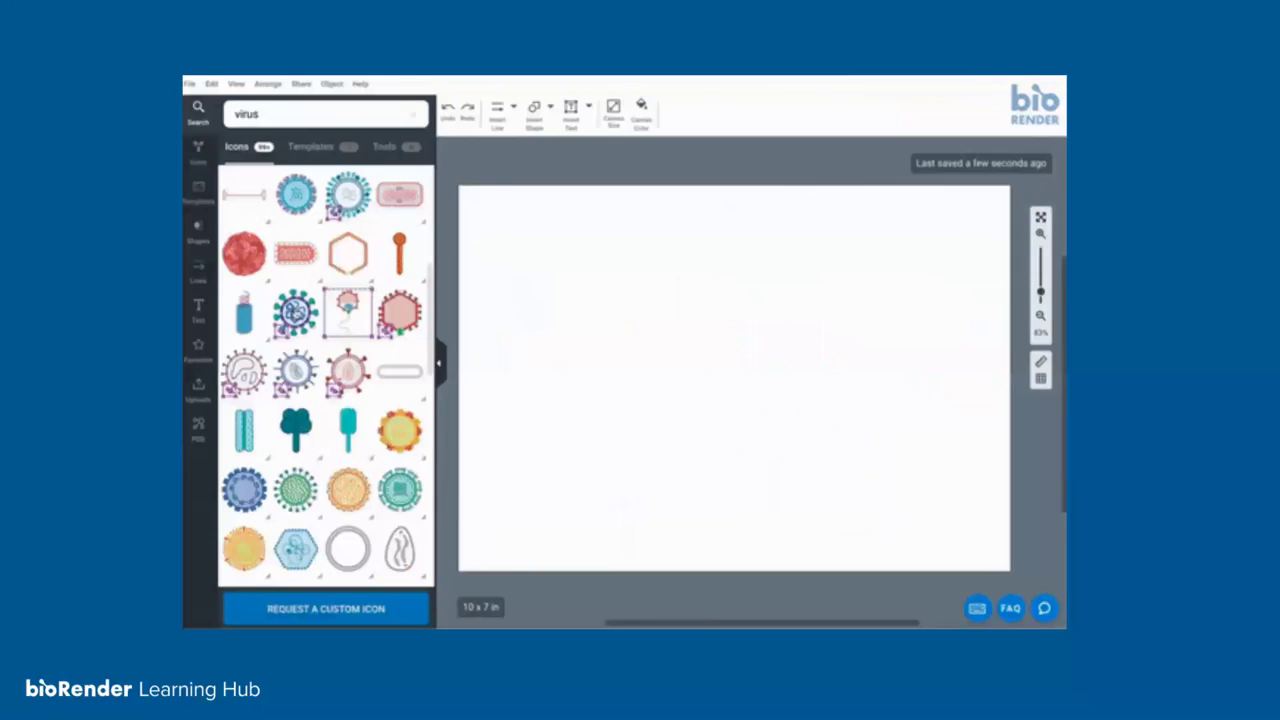
{"action": "left_click_drag", "start_coordinate": [295, 310], "coordinate": [648, 369]}
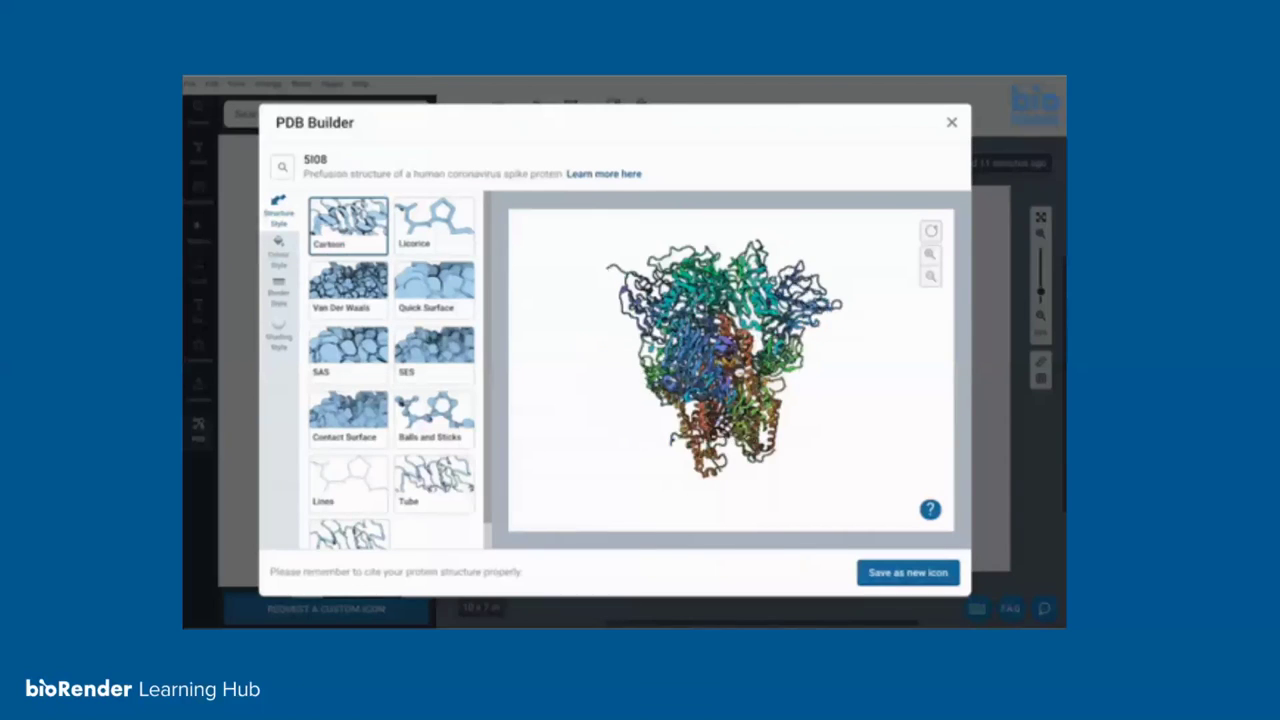
- Apply Toon shading to the 5I08 spike protein model in PDB Builder
{"action": "scroll", "coordinate": [608, 396], "scroll_direction": "up", "scroll_amount": 5}
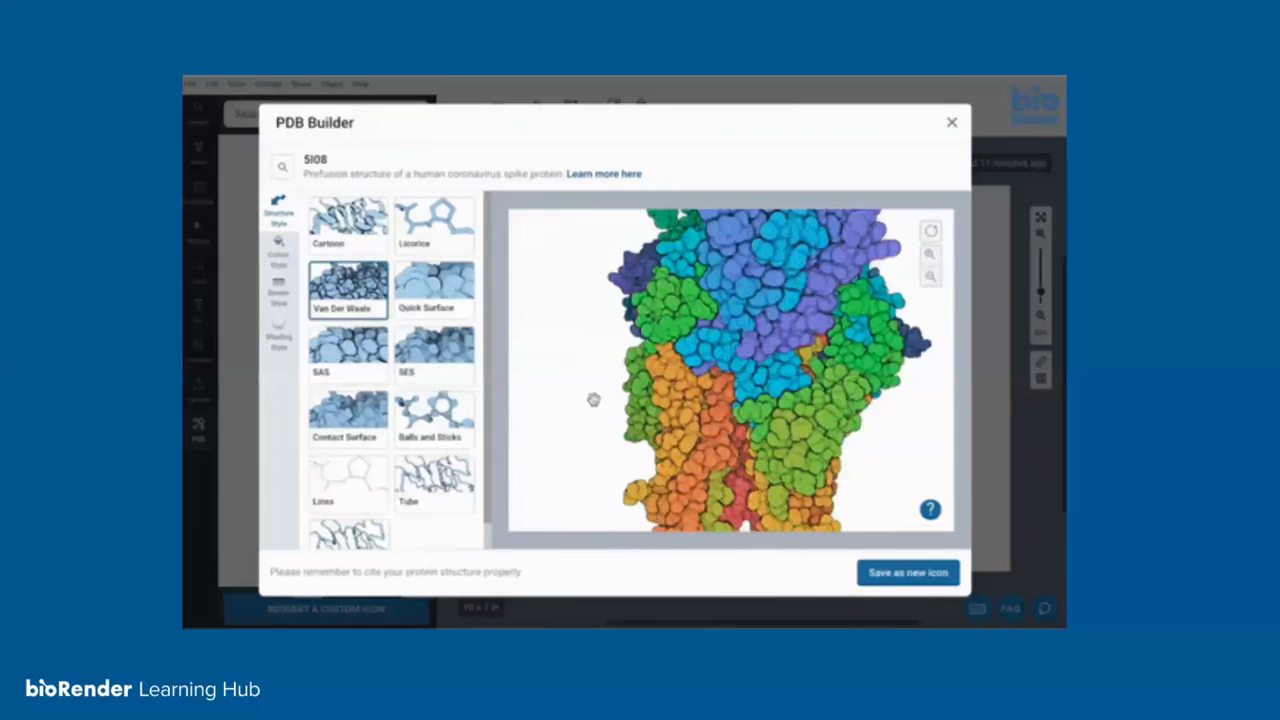
{"action": "scroll", "coordinate": [593, 399], "scroll_direction": "down", "scroll_amount": 5}
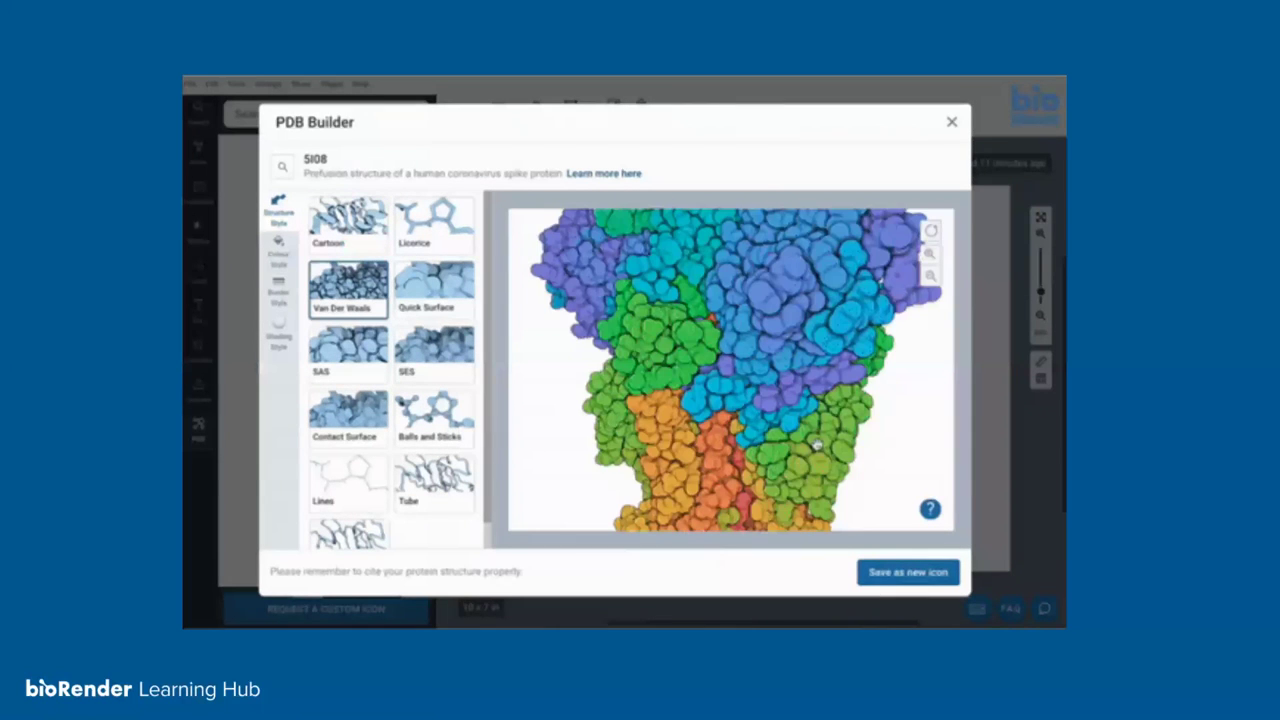
{"action": "left_click", "coordinate": [278, 330]}
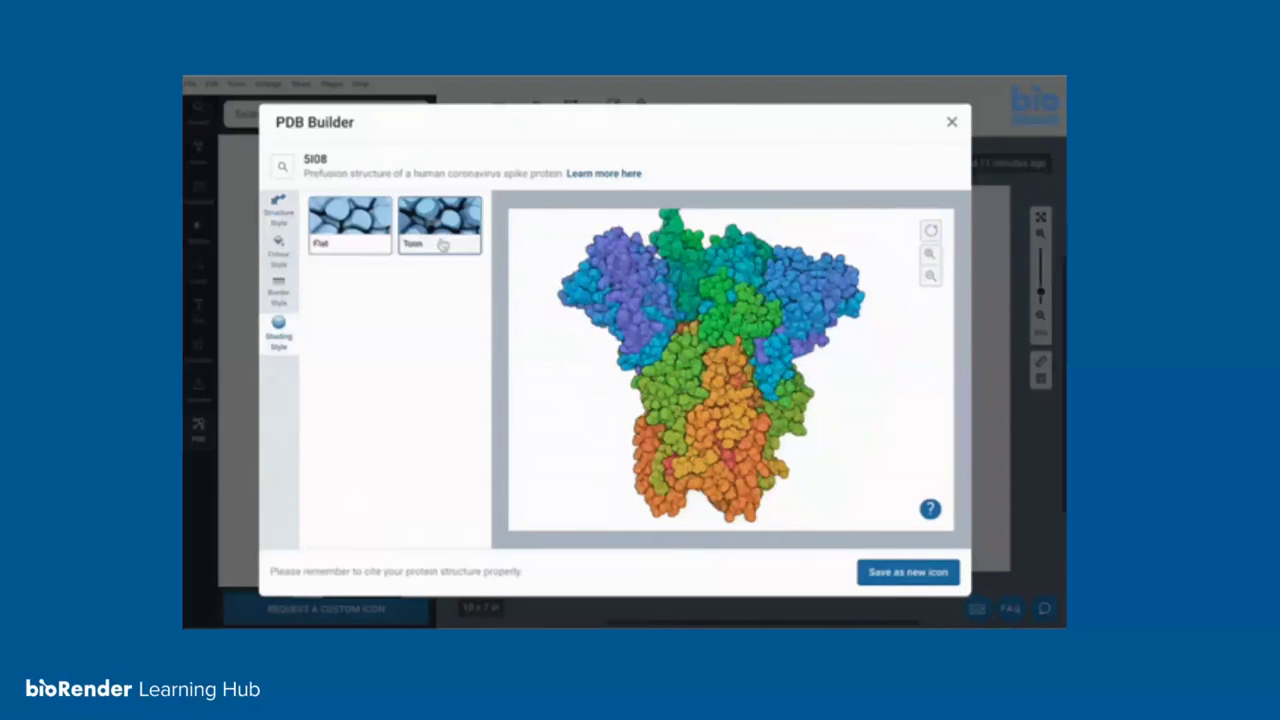
{"action": "left_click", "coordinate": [443, 245]}
{"action": "scroll", "coordinate": [842, 330], "scroll_direction": "up", "scroll_amount": 3}
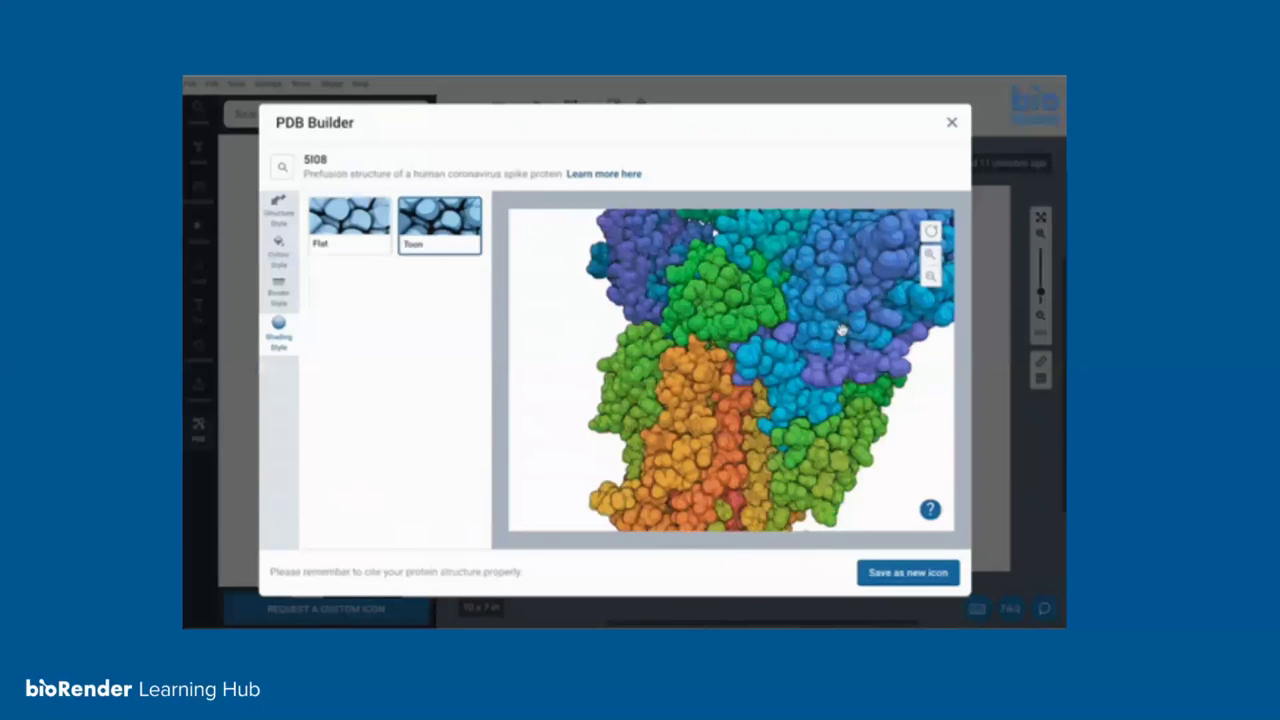
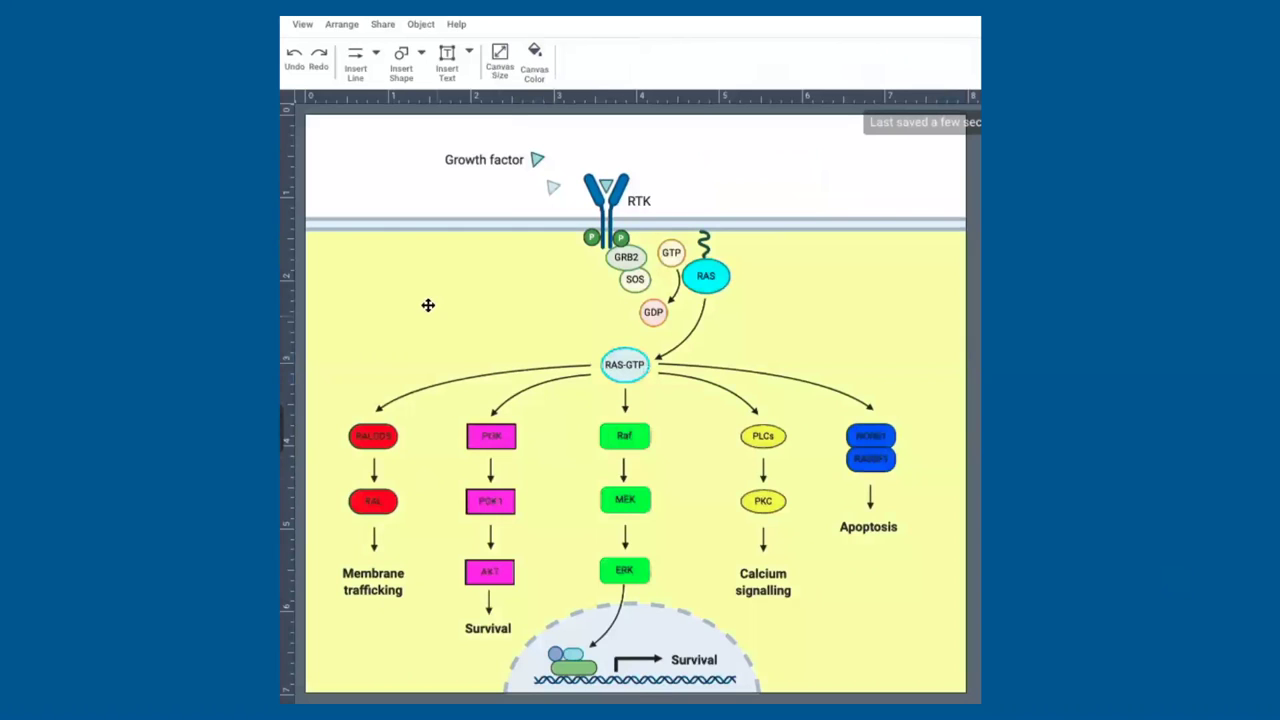
- Give the RALGDS and RAL pair a red colour preset
{"action": "left_click", "coordinate": [422, 300]}
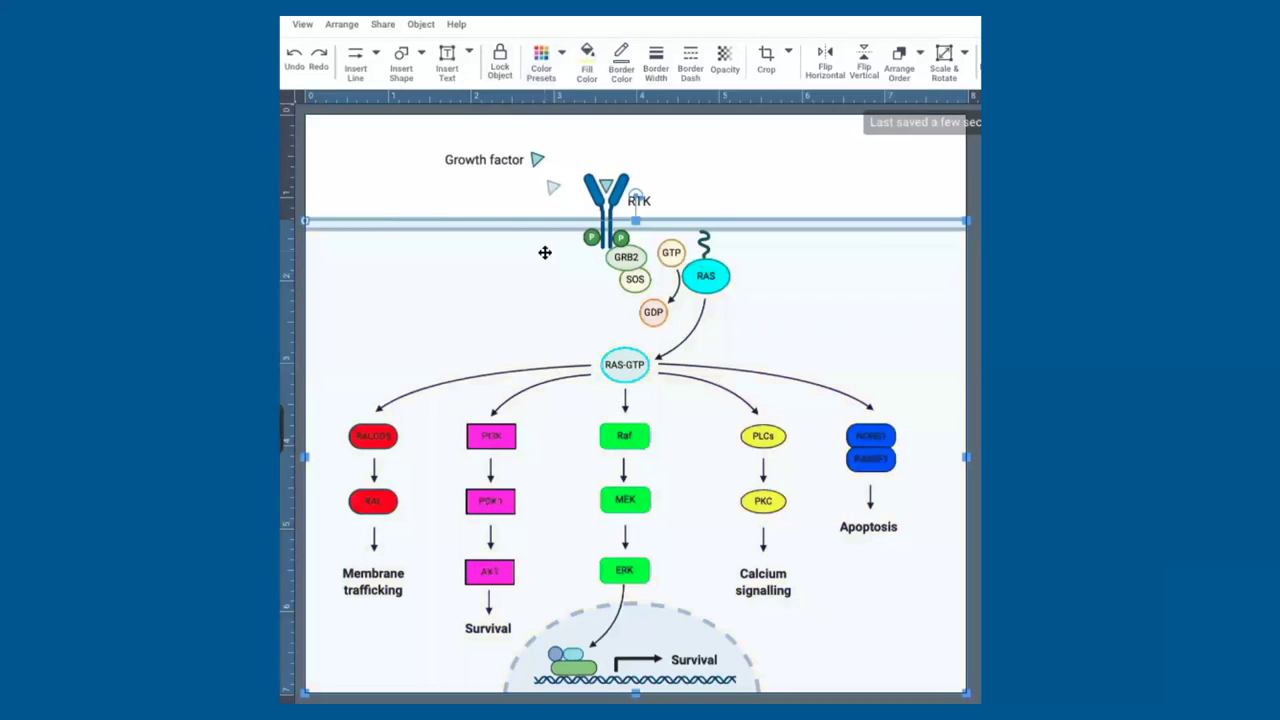
{"action": "left_click", "coordinate": [373, 435]}
{"action": "left_click", "coordinate": [373, 500], "text": "shift"}
{"action": "left_click", "coordinate": [568, 60]}
- Give the PI3K, PDK1 and AKT column a pale pink preset
{"action": "left_click", "coordinate": [640, 150]}
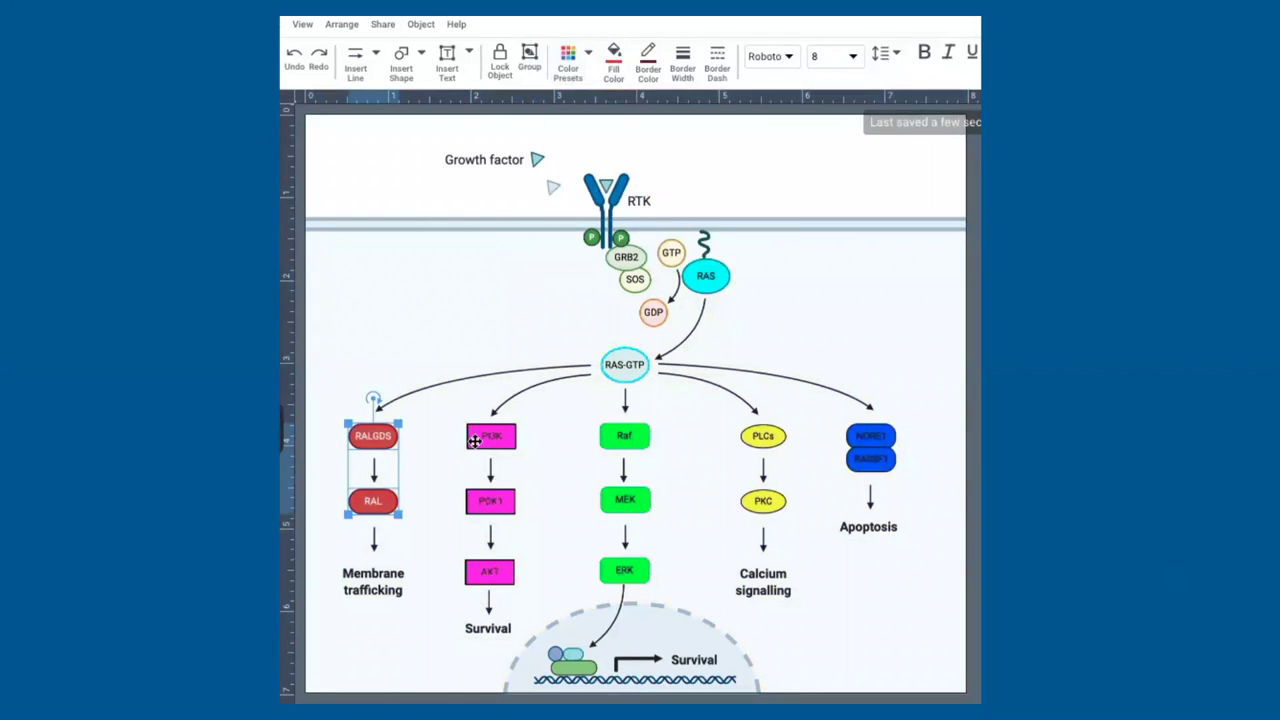
{"action": "left_click_drag", "start_coordinate": [455, 410], "coordinate": [525, 592]}
{"action": "left_click", "coordinate": [568, 60]}
{"action": "left_click", "coordinate": [640, 150]}
- Give the Raf, MEK and ERK column a pale green preset
{"action": "left_click_drag", "start_coordinate": [590, 415], "coordinate": [607, 570]}
{"action": "left_click", "coordinate": [568, 60]}
{"action": "left_click", "coordinate": [778, 105]}
{"action": "left_click", "coordinate": [763, 435]}
- Colour PLCs and PKC pale yellow, and NORE1 and RASSF1 blue, via Color Presets
{"action": "left_click", "coordinate": [763, 500], "text": "shift"}
{"action": "left_click", "coordinate": [568, 60]}
{"action": "left_click", "coordinate": [880, 105]}
{"action": "left_click", "coordinate": [870, 436]}
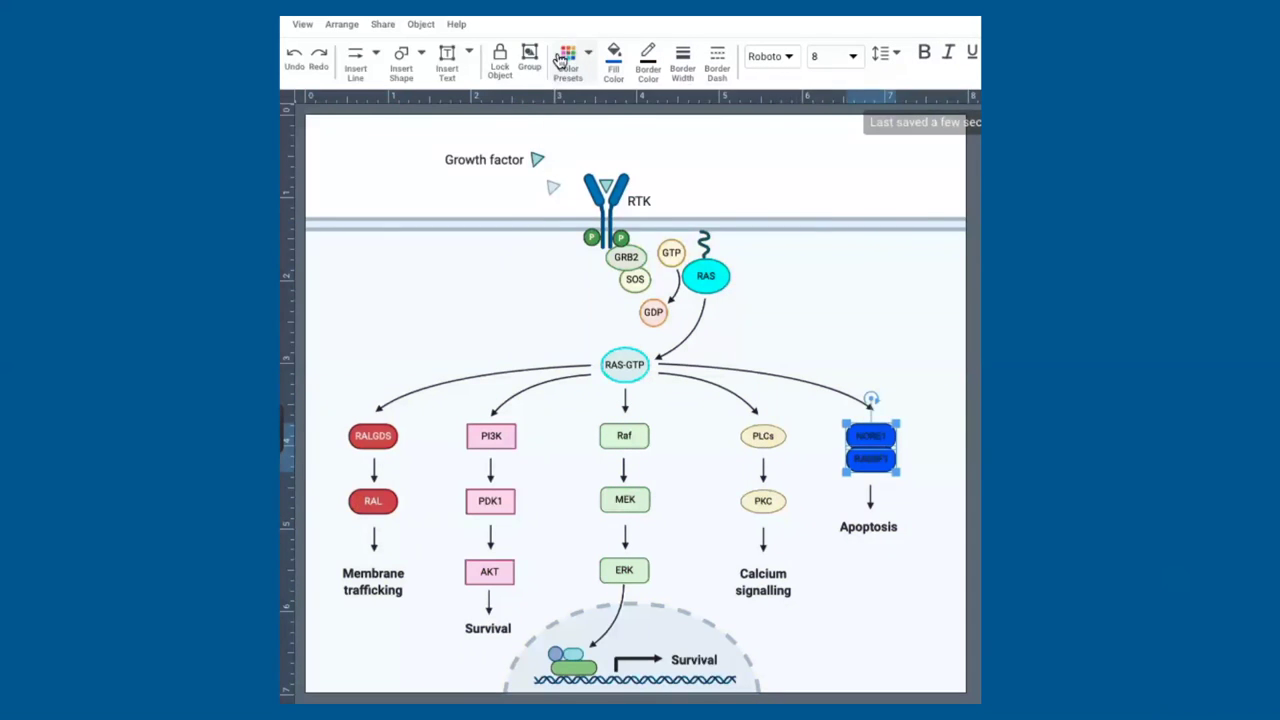
{"action": "left_click", "coordinate": [568, 60]}
{"action": "left_click", "coordinate": [592, 213]}
- Give the RAS-GTP oval a red preset and the RAS oval a magenta preset
{"action": "left_click", "coordinate": [624, 364]}
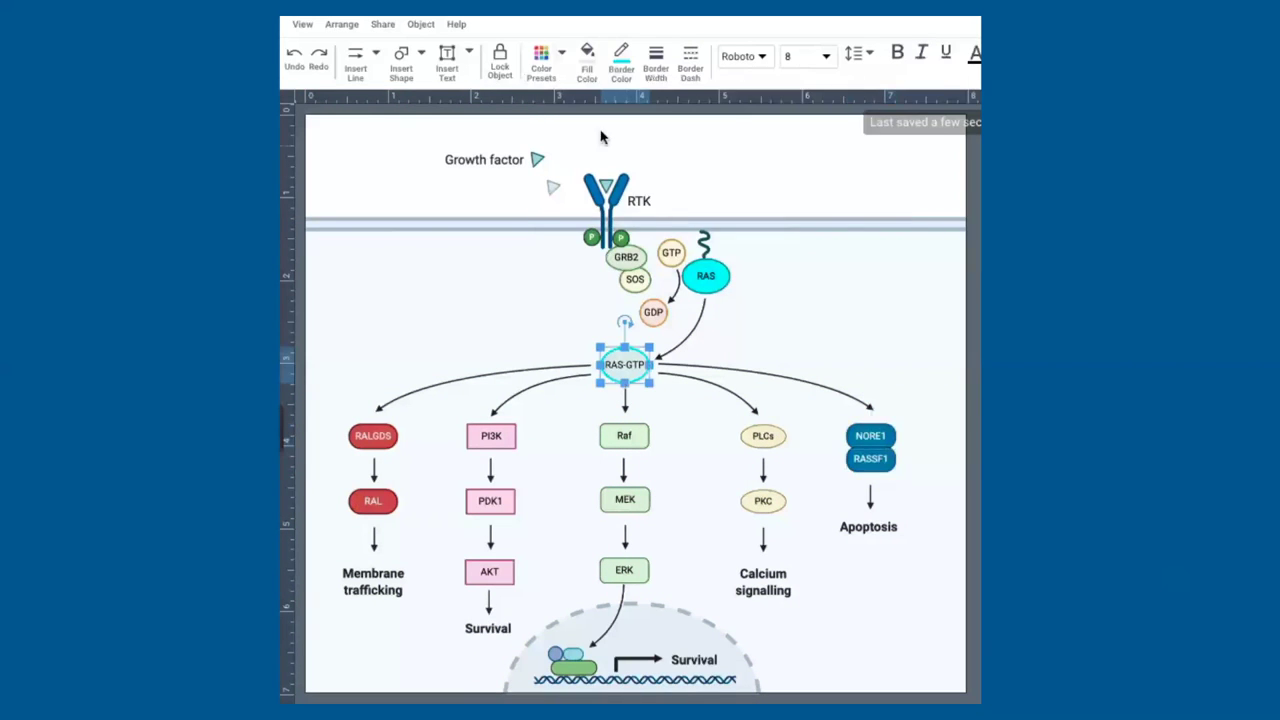
{"action": "left_click", "coordinate": [541, 62]}
{"action": "left_click", "coordinate": [757, 210]}
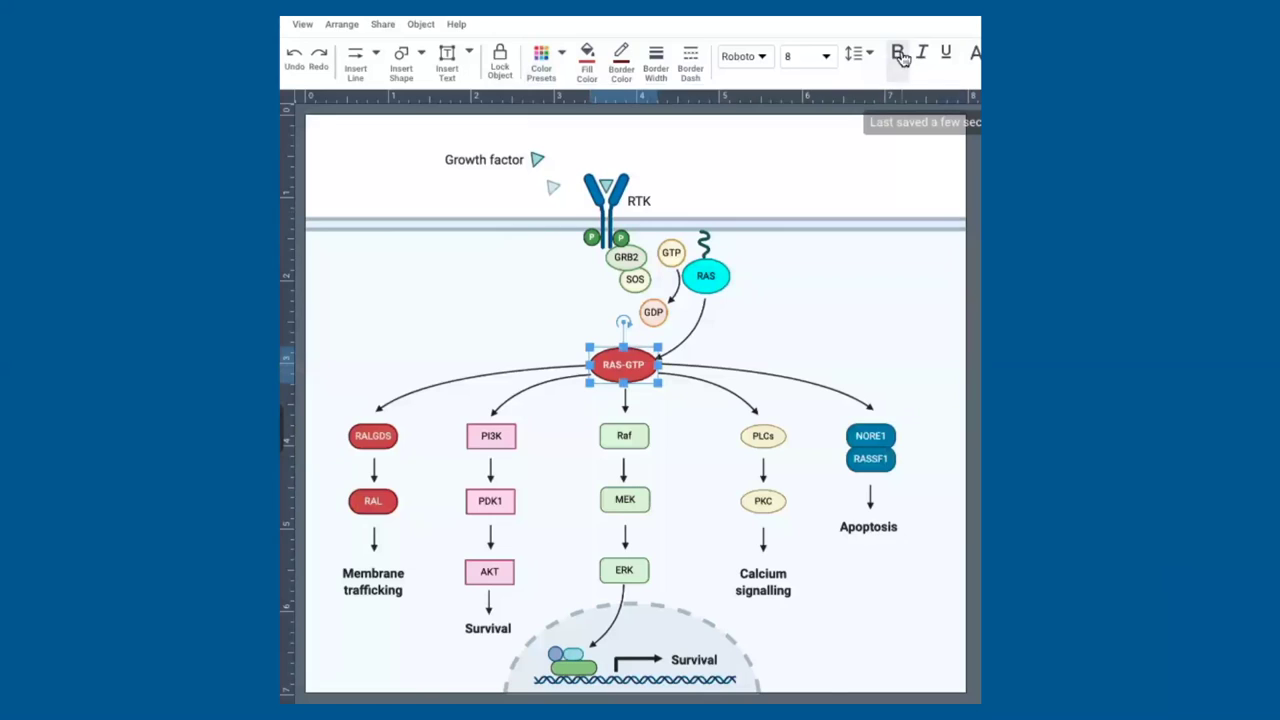
{"action": "key", "text": "Escape"}
{"action": "left_click", "coordinate": [717, 268]}
{"action": "left_click", "coordinate": [541, 62]}
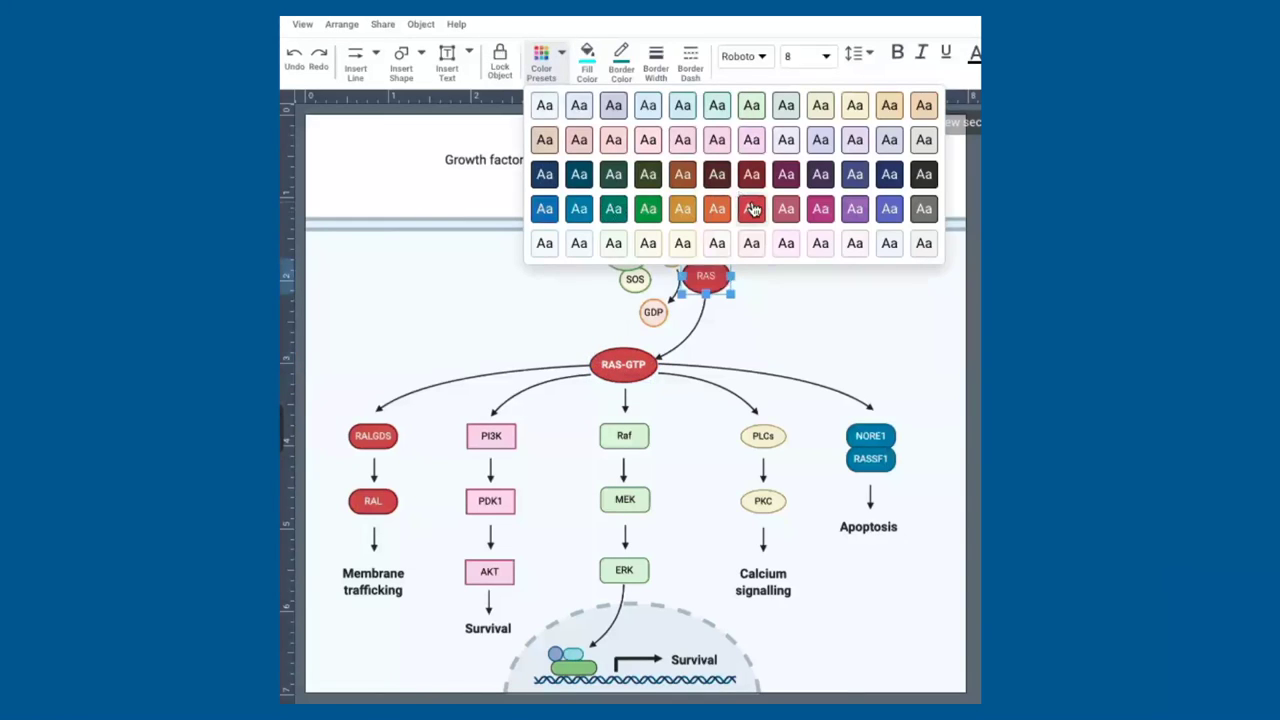
{"action": "left_click", "coordinate": [829, 212]}
{"action": "left_click", "coordinate": [624, 364]}
{"action": "left_click", "coordinate": [592, 50]}
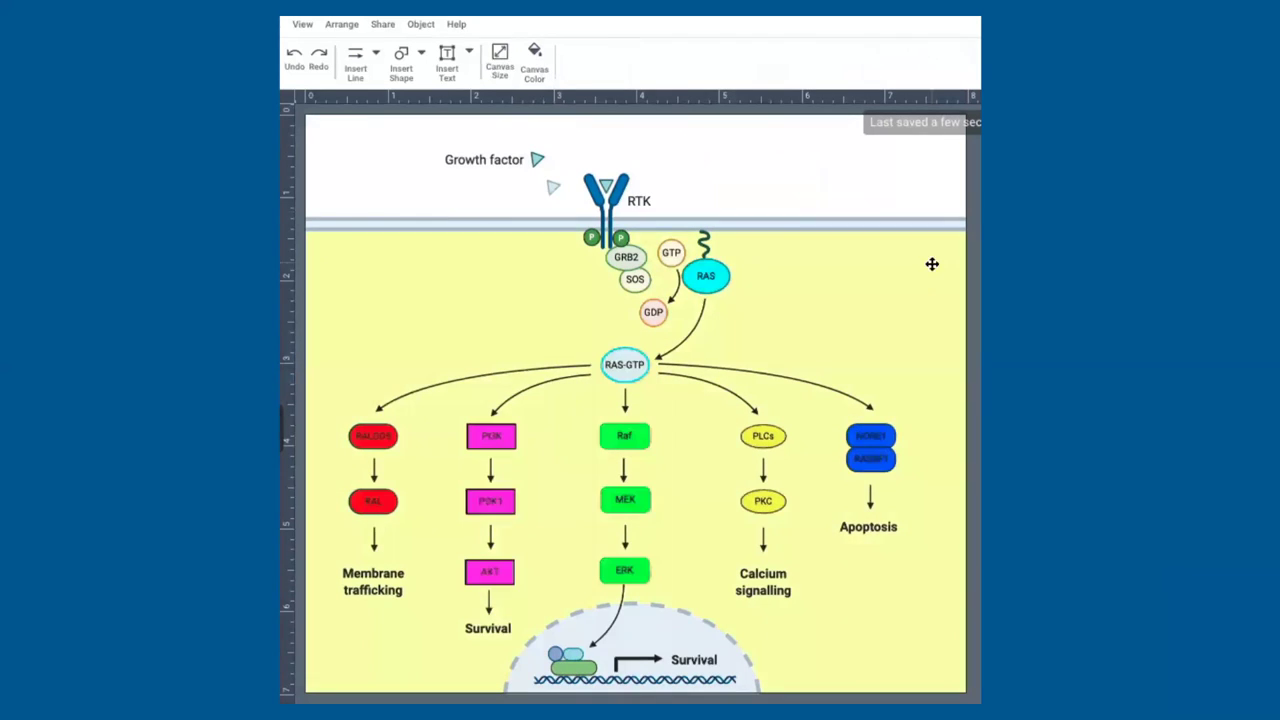
- Lighten the yellow background fill and reapply a red preset to RALGDS and RAL
{"action": "left_click", "coordinate": [443, 194]}
{"action": "left_click", "coordinate": [537, 57]}
{"action": "left_click", "coordinate": [379, 487]}
{"action": "left_click", "coordinate": [373, 436], "text": "shift"}
{"action": "left_click", "coordinate": [568, 60]}
{"action": "left_click", "coordinate": [778, 208]}
- Recolour the PI3K column and give the Raf, MEK and ERK column light green
{"action": "left_click", "coordinate": [491, 436]}
{"action": "left_click", "coordinate": [490, 500], "text": "shift"}
{"action": "left_click", "coordinate": [489, 571], "text": "shift"}
{"action": "left_click", "coordinate": [568, 60]}
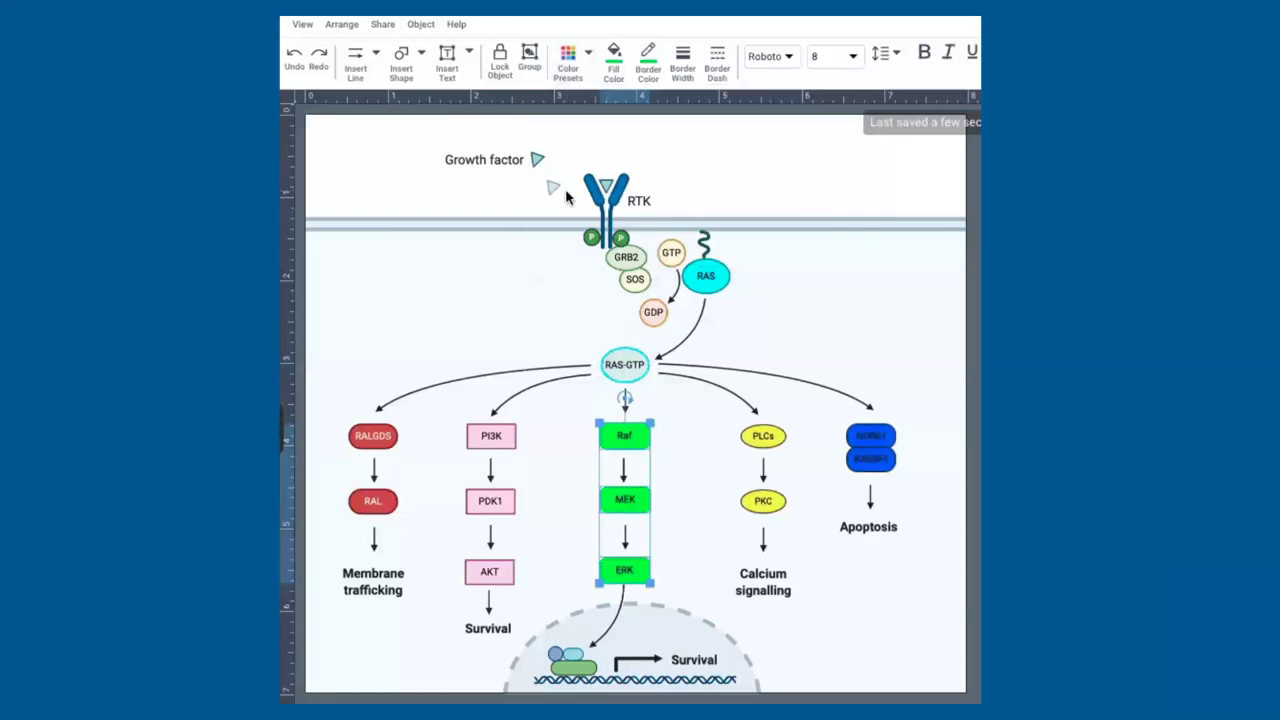
{"action": "left_click", "coordinate": [568, 60]}
{"action": "left_click", "coordinate": [778, 105]}
{"action": "left_click", "coordinate": [763, 436]}
- Give PLCs and PKC light yellow and NORE1 and RASSF1 the teal-blue preset
{"action": "left_click", "coordinate": [568, 60]}
{"action": "left_click", "coordinate": [881, 105]}
{"action": "left_click", "coordinate": [870, 446]}
{"action": "left_click", "coordinate": [568, 60]}
{"action": "left_click", "coordinate": [605, 209]}
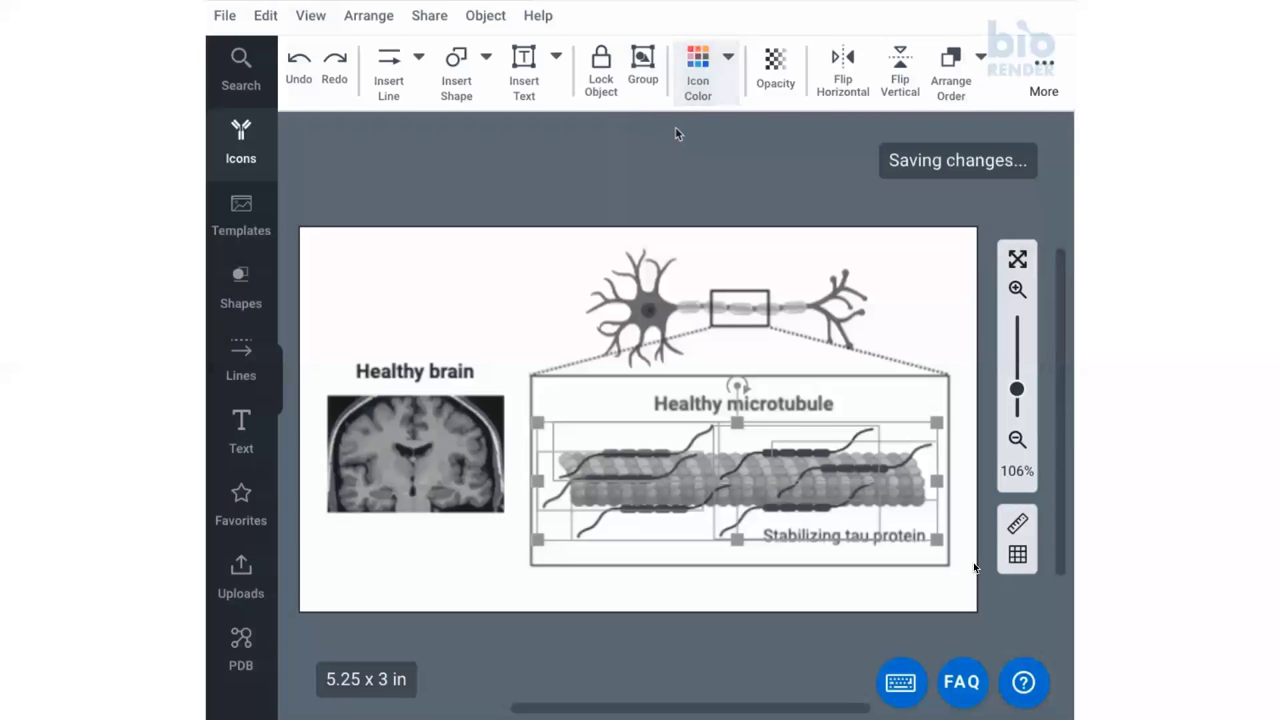
- Clear the selection and preview the figure in greyscale
{"action": "left_click", "coordinate": [675, 133]}
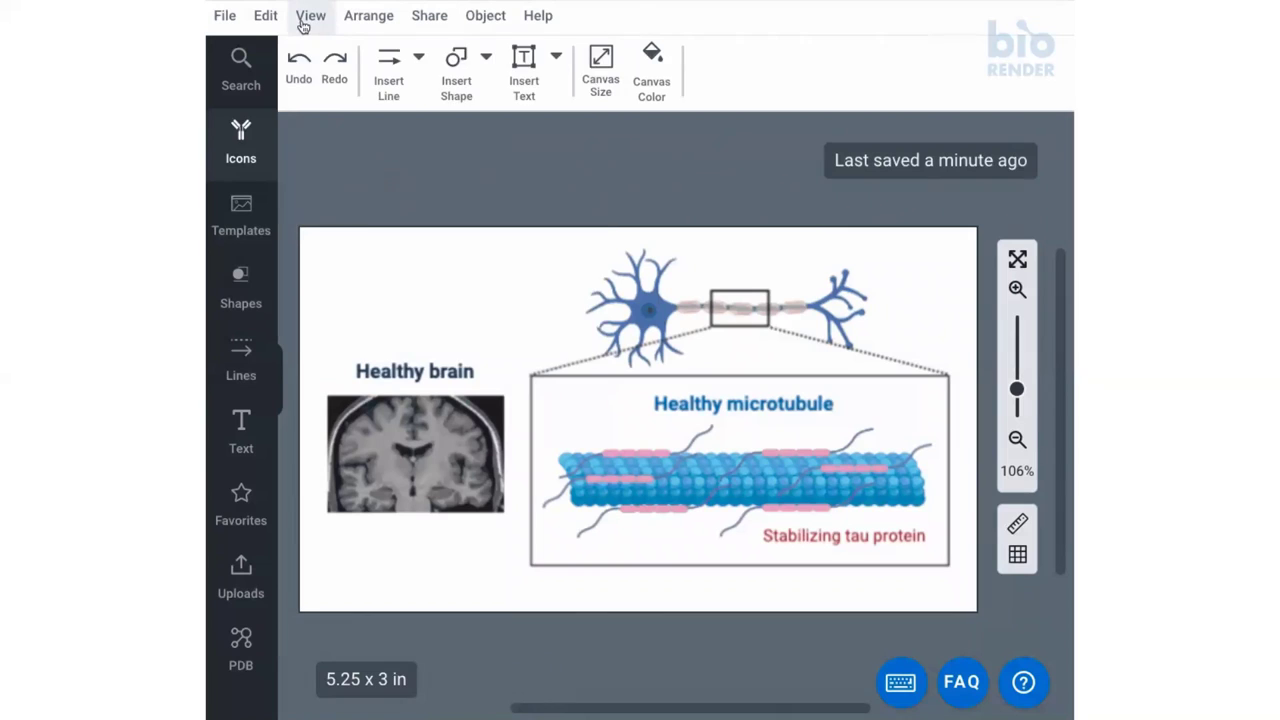
{"action": "left_click", "coordinate": [308, 15]}
{"action": "left_click", "coordinate": [310, 52]}
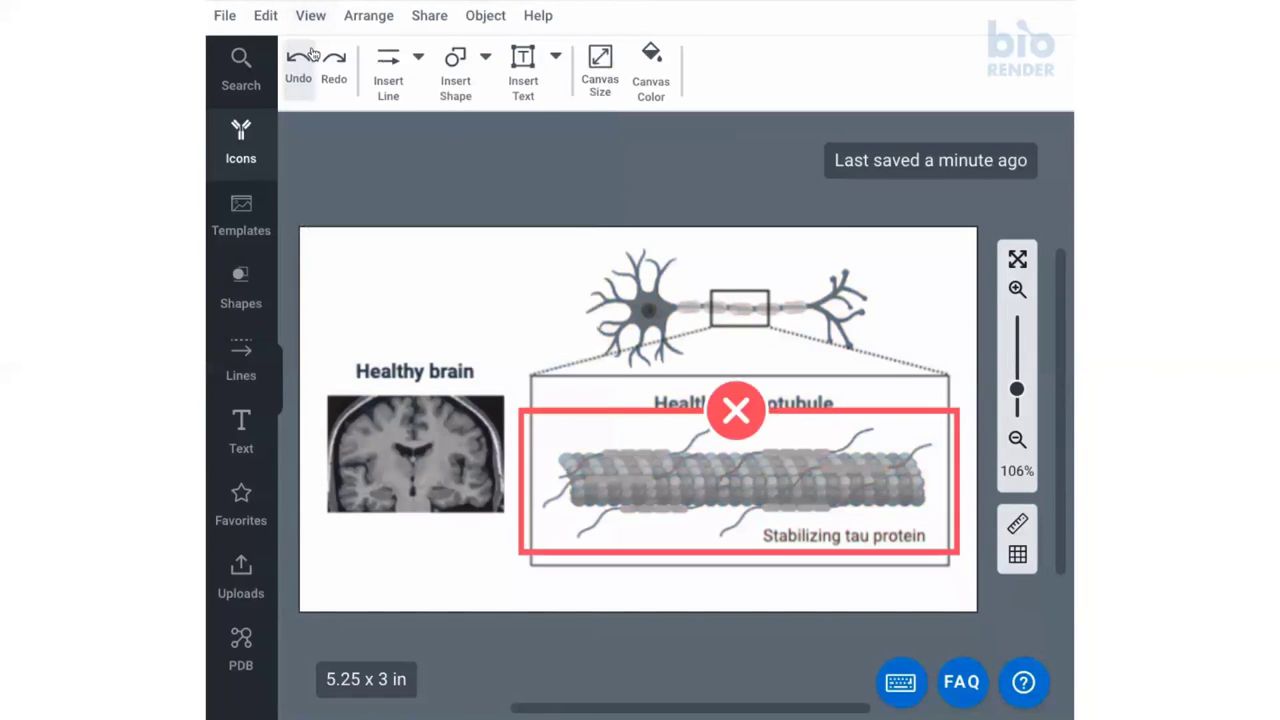
- Recolour all tau protein icons with a darker Icon Color variant, then check in greyscale
{"action": "left_click", "coordinate": [612, 456]}
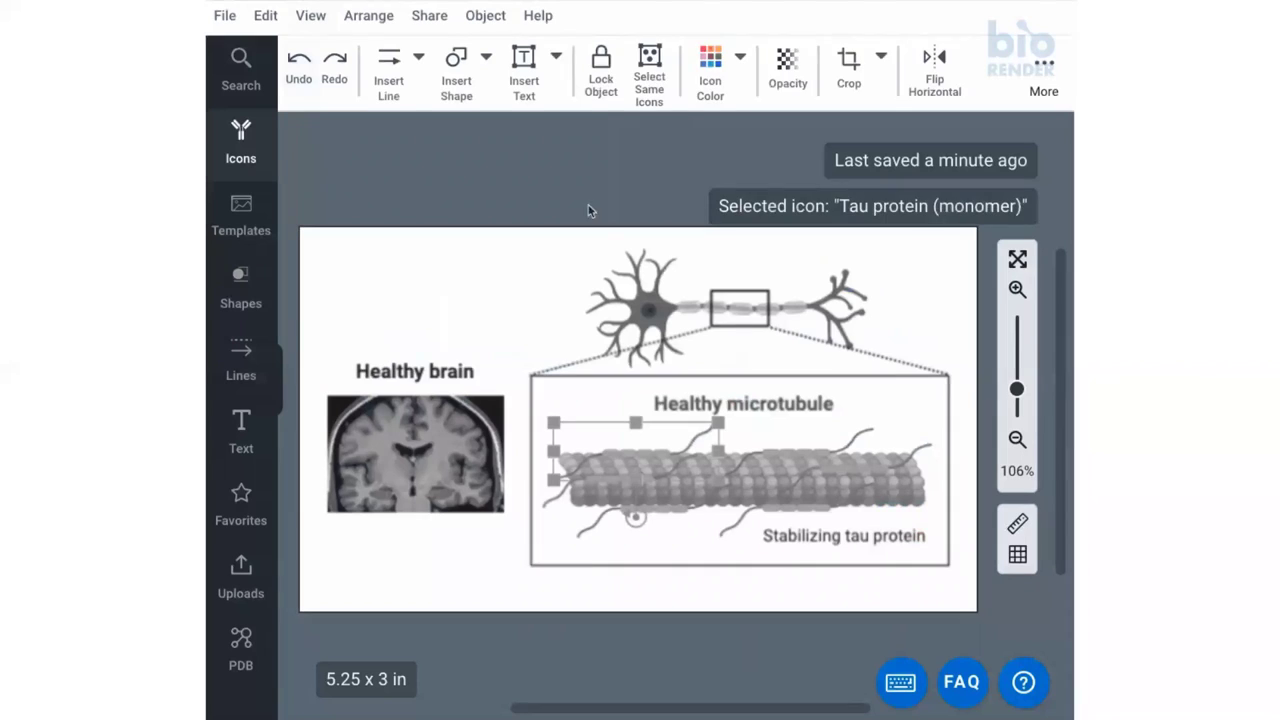
{"action": "left_click", "coordinate": [649, 75]}
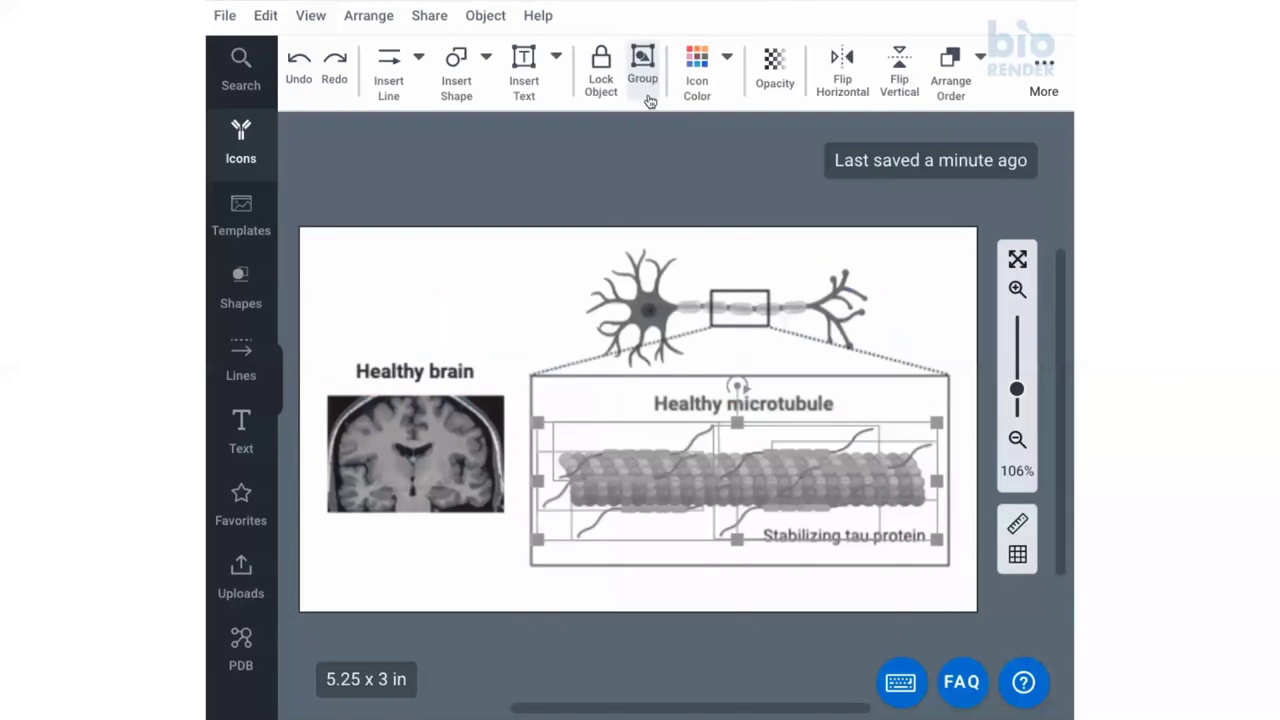
{"action": "left_click", "coordinate": [698, 90]}
{"action": "left_click", "coordinate": [669, 134]}
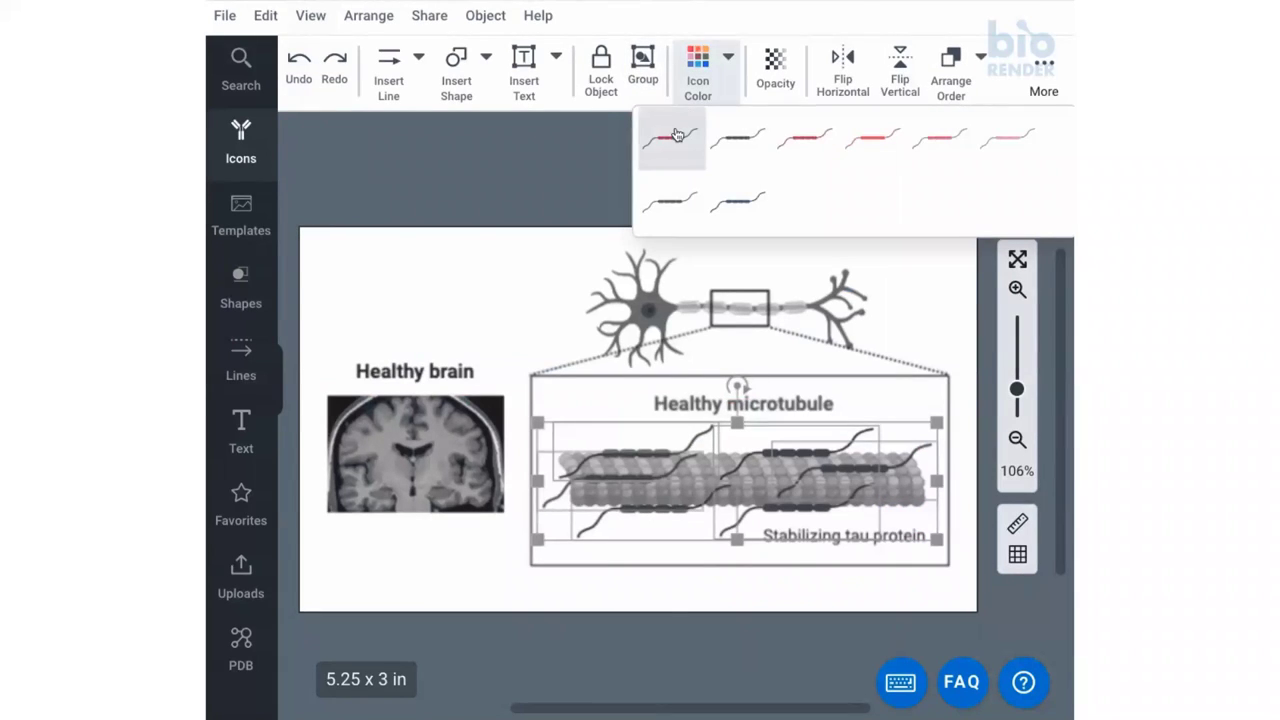
{"action": "left_click", "coordinate": [674, 130]}
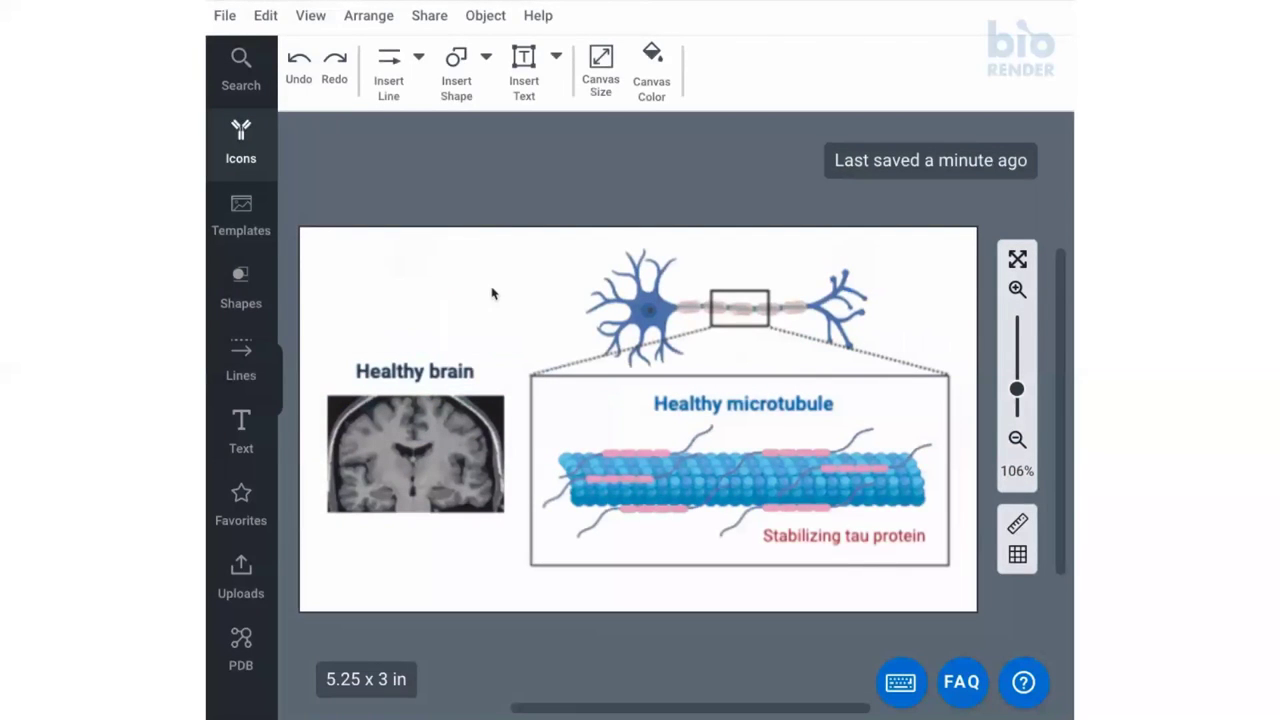
{"action": "left_click", "coordinate": [308, 17]}
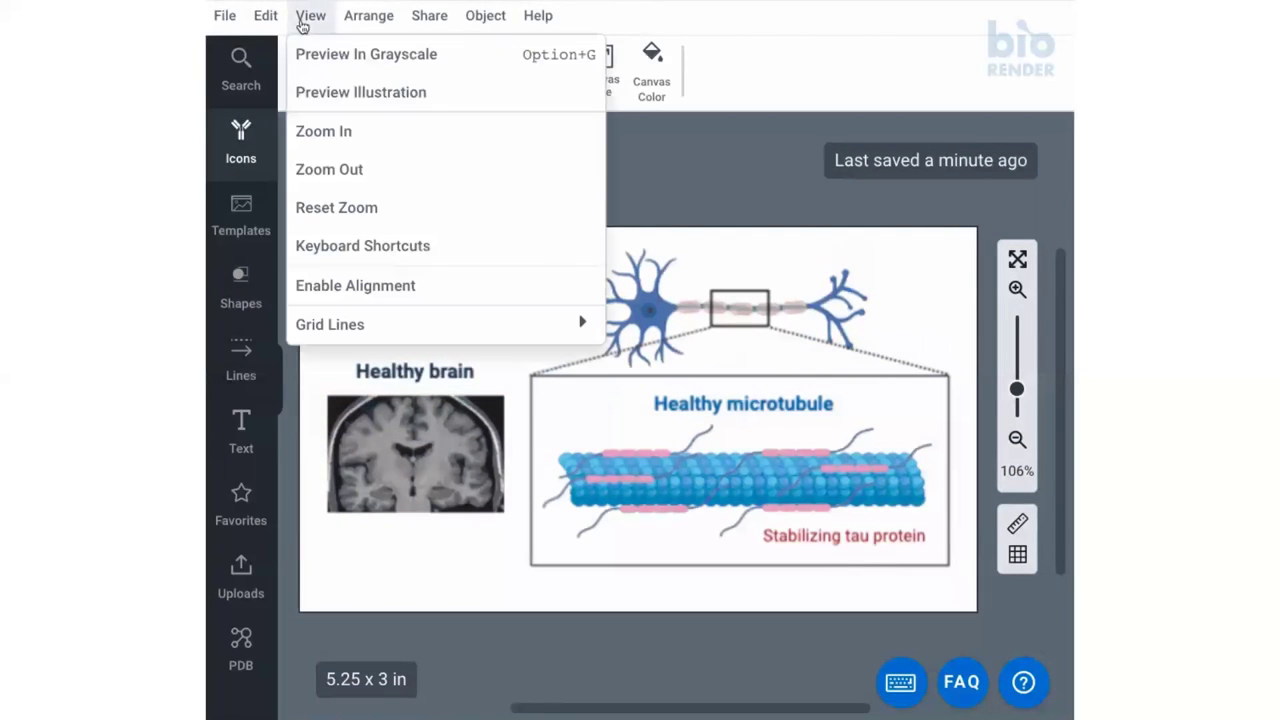
{"action": "left_click", "coordinate": [312, 52]}
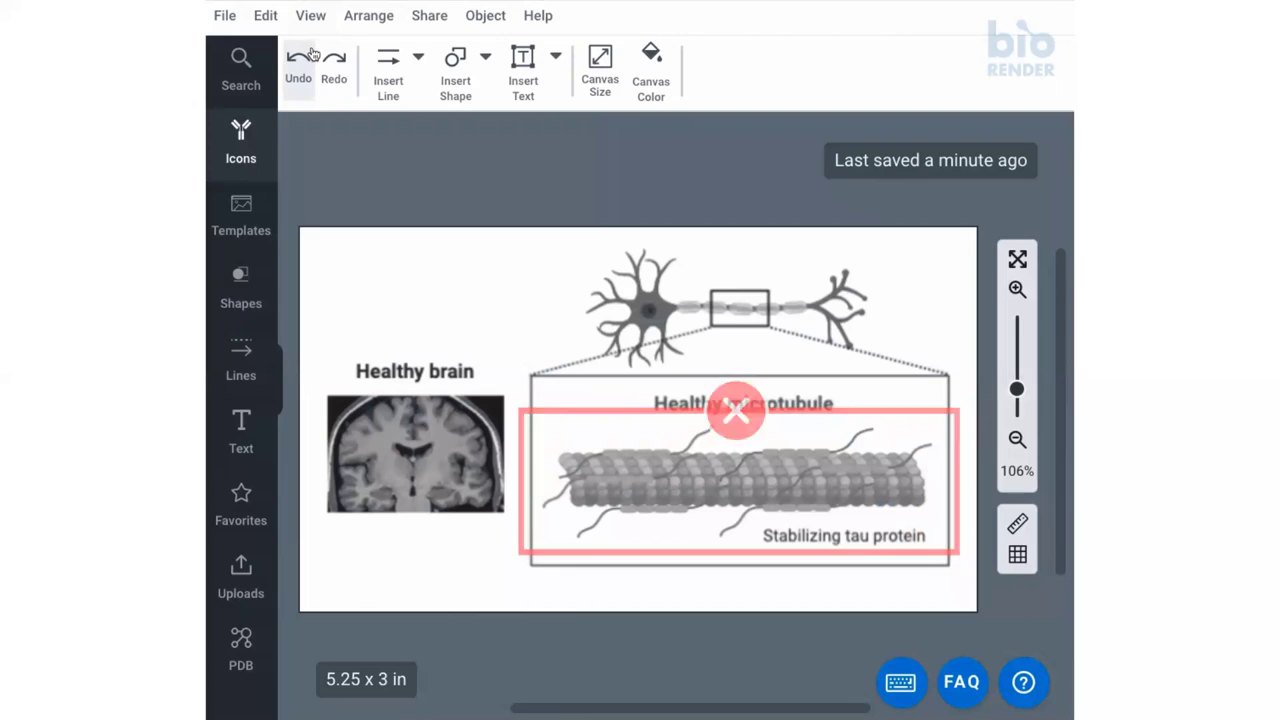
- Reapply a darker variant to every tau icon and recheck the greyscale preview
{"action": "left_click", "coordinate": [605, 445]}
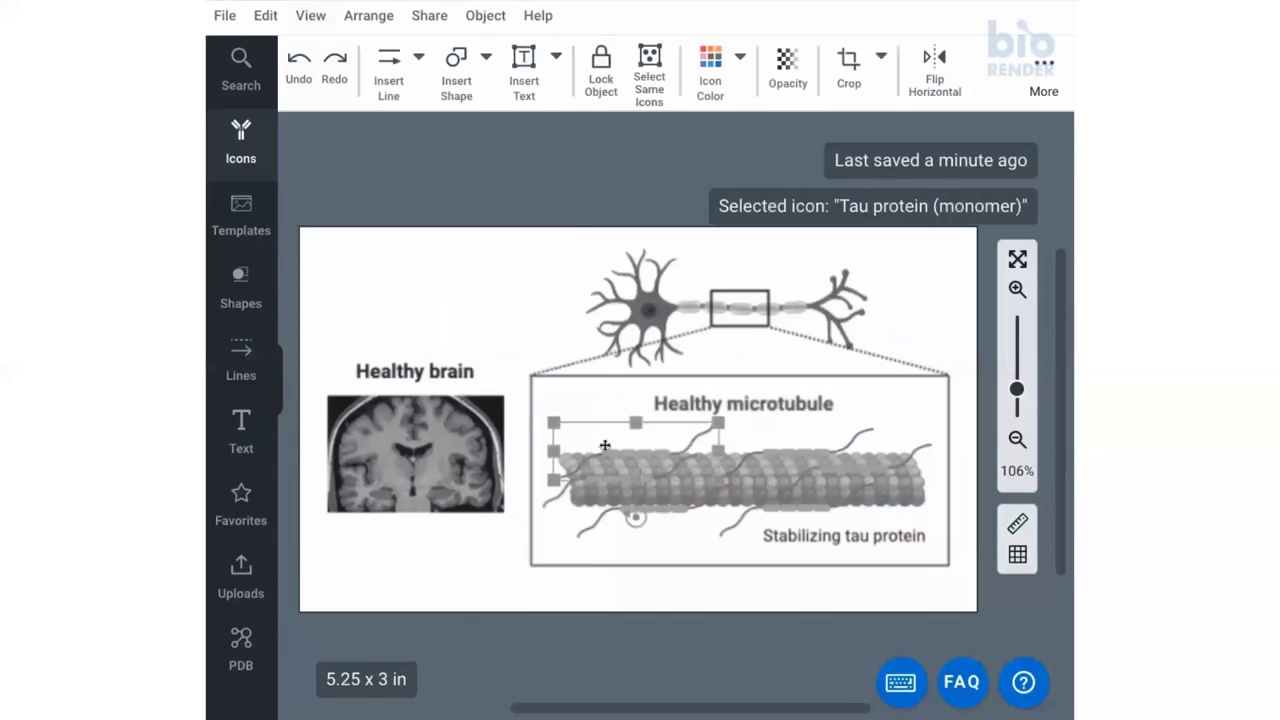
{"action": "left_click", "coordinate": [649, 98]}
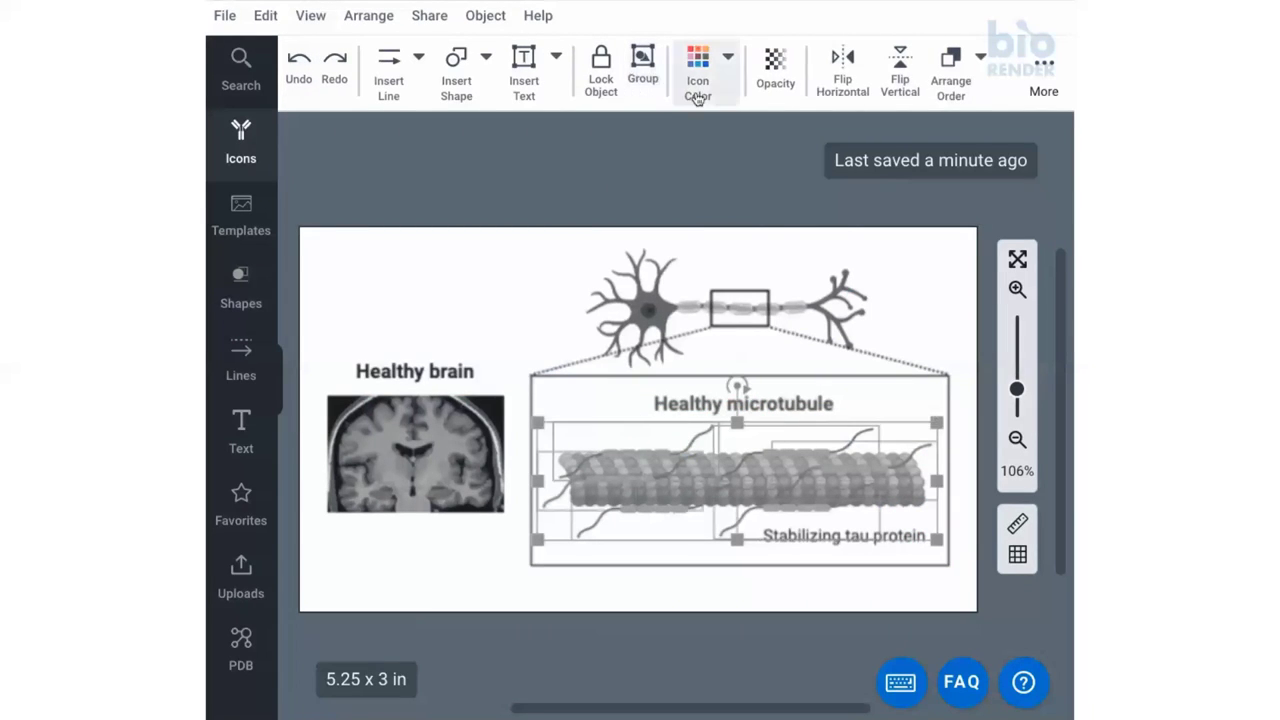
{"action": "left_click", "coordinate": [697, 72]}
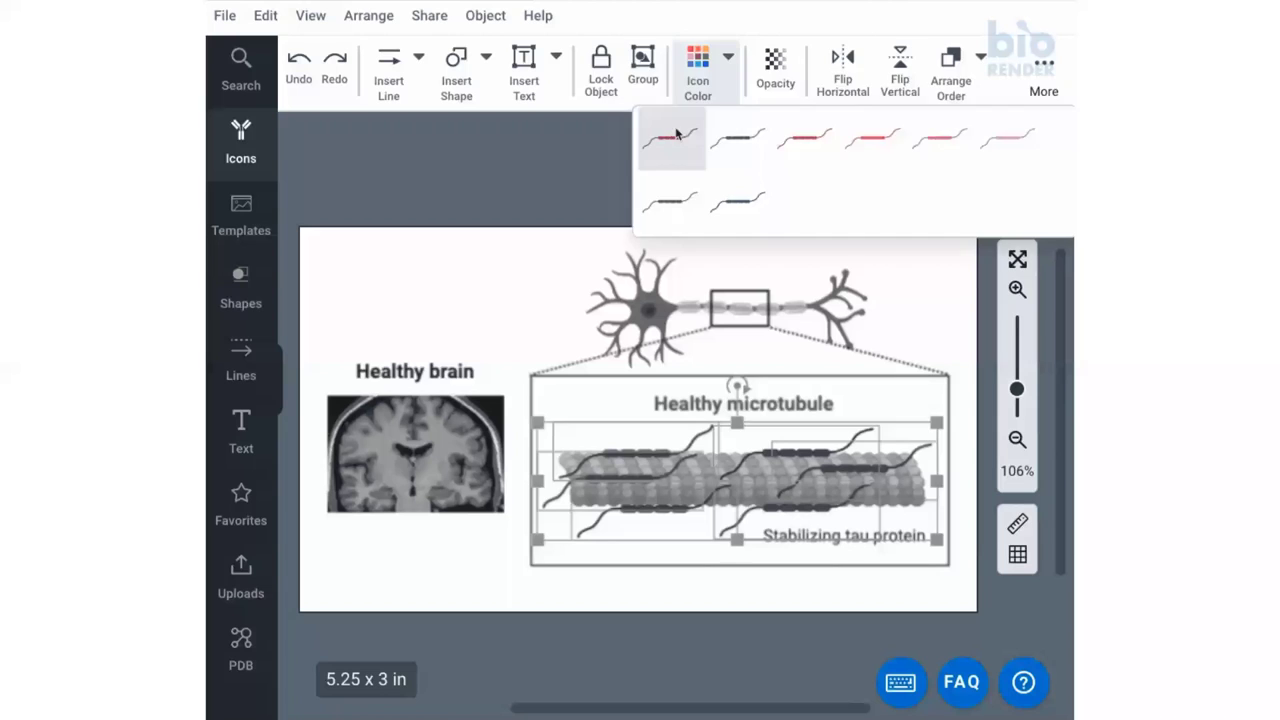
{"action": "left_click", "coordinate": [677, 135]}
{"action": "left_click", "coordinate": [677, 135]}
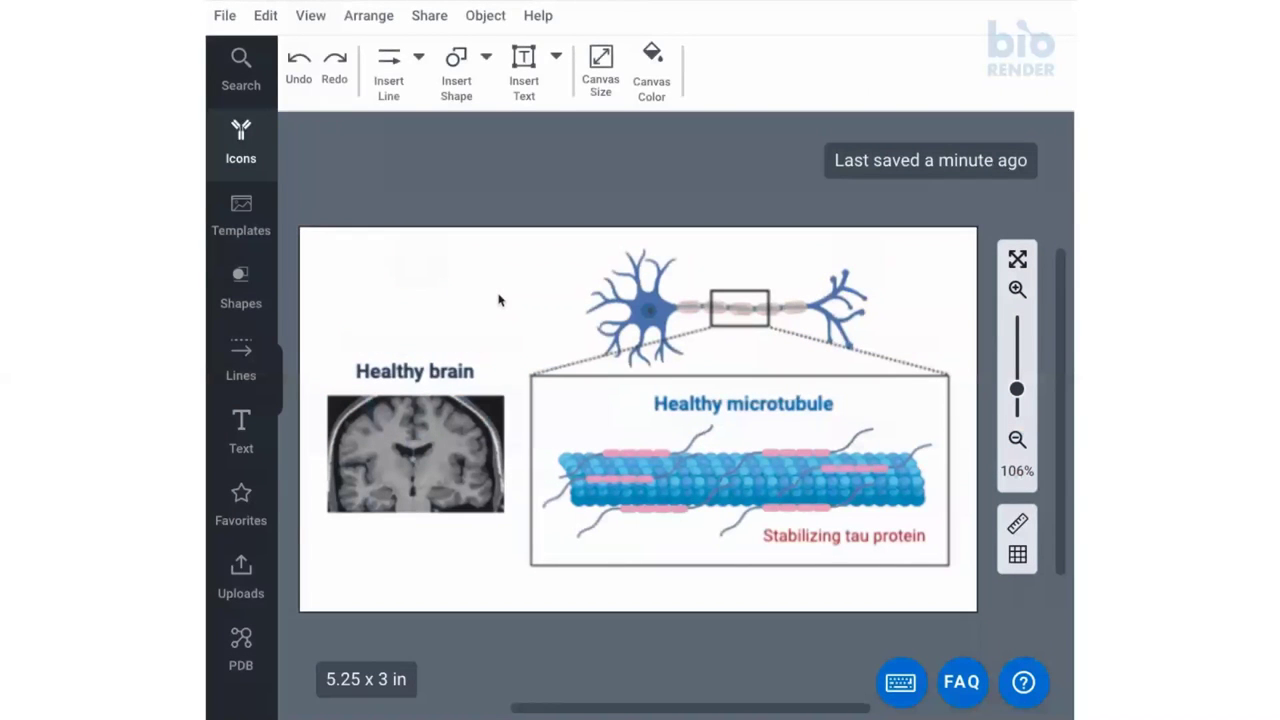
{"action": "left_click", "coordinate": [310, 16]}
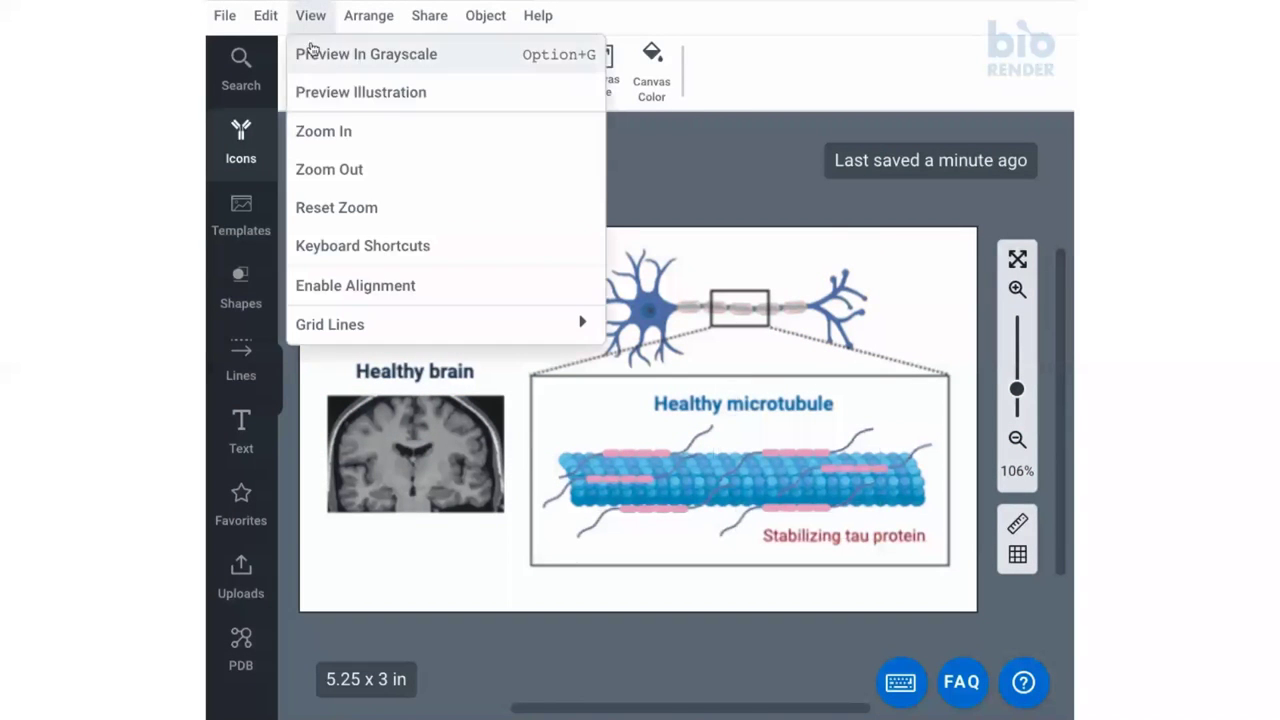
{"action": "left_click", "coordinate": [313, 54]}
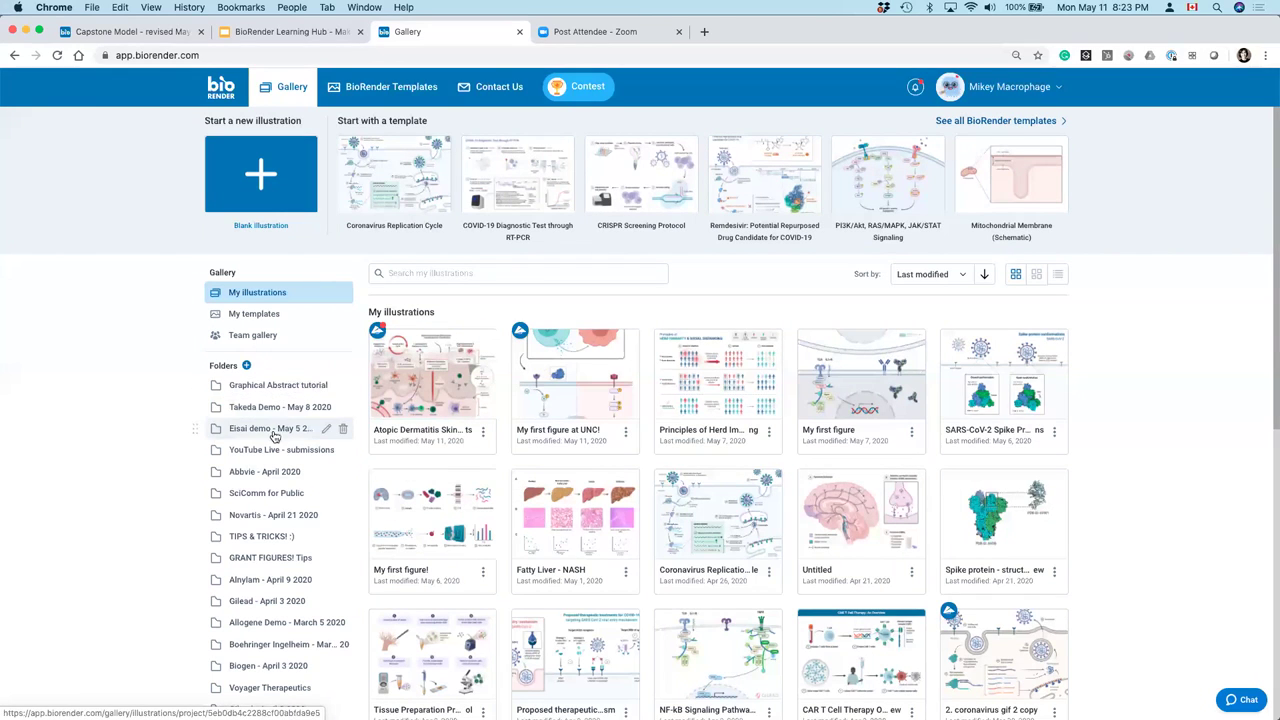
- Browse the Gallery folders and open 'TIP 6: Arrows, Lines, Labels' from TIPS & TRICKS! :)
{"action": "left_click", "coordinate": [243, 386]}
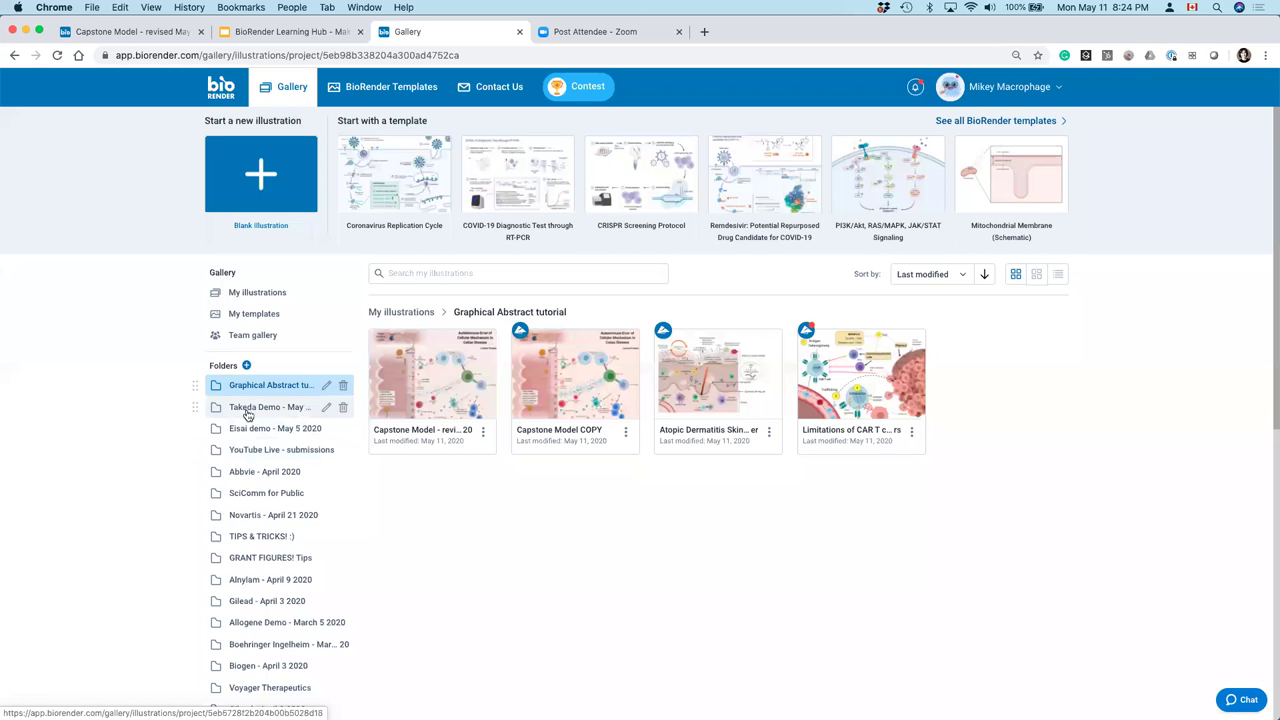
{"action": "left_click", "coordinate": [243, 298]}
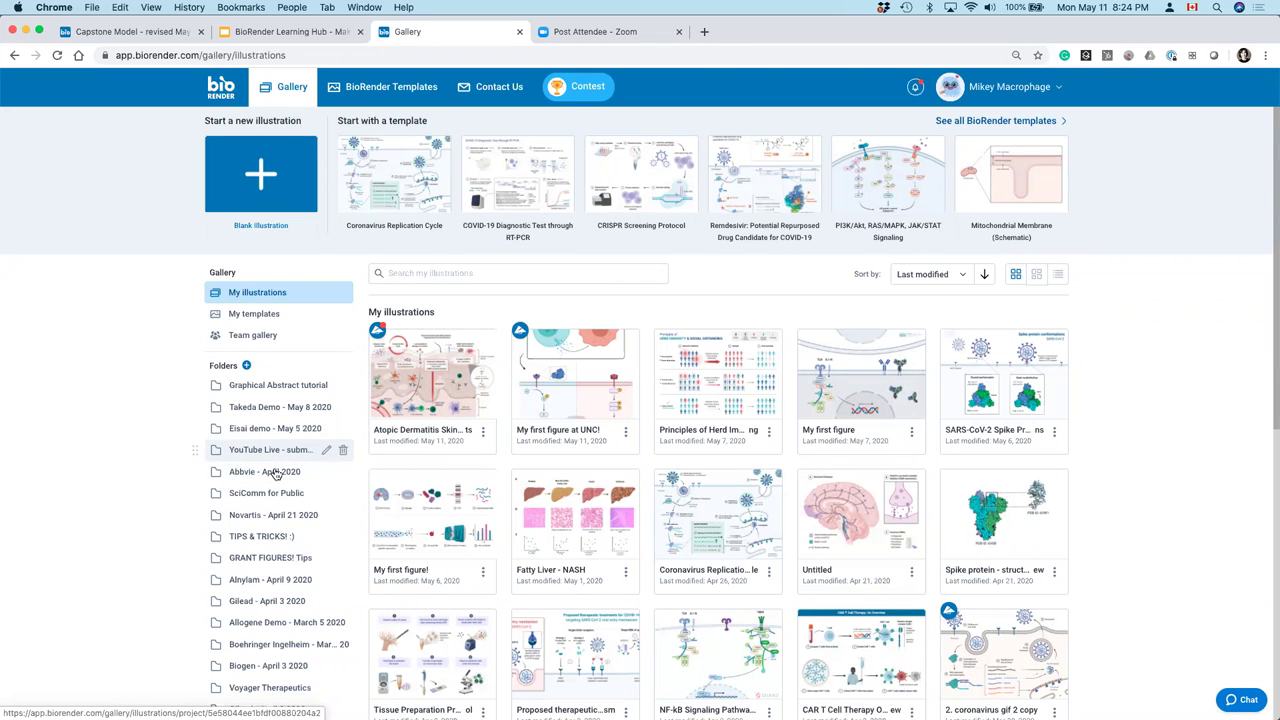
{"action": "left_click", "coordinate": [265, 496]}
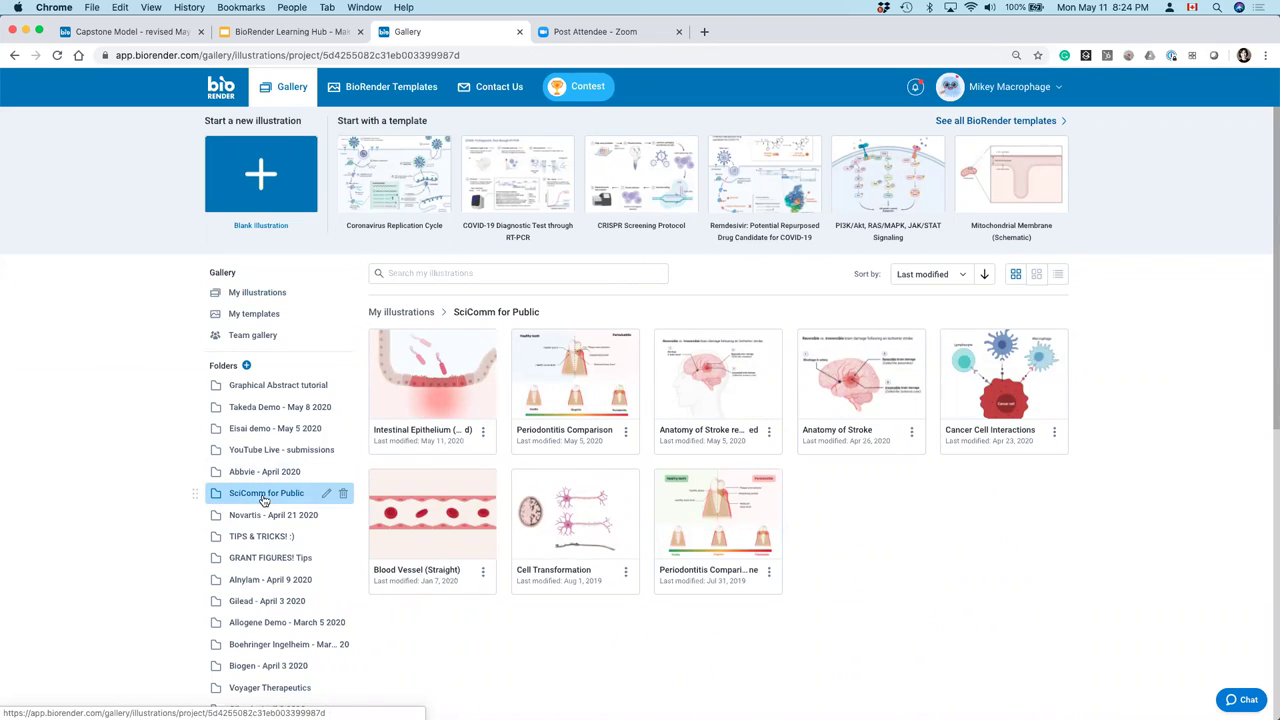
{"action": "left_click", "coordinate": [262, 538]}
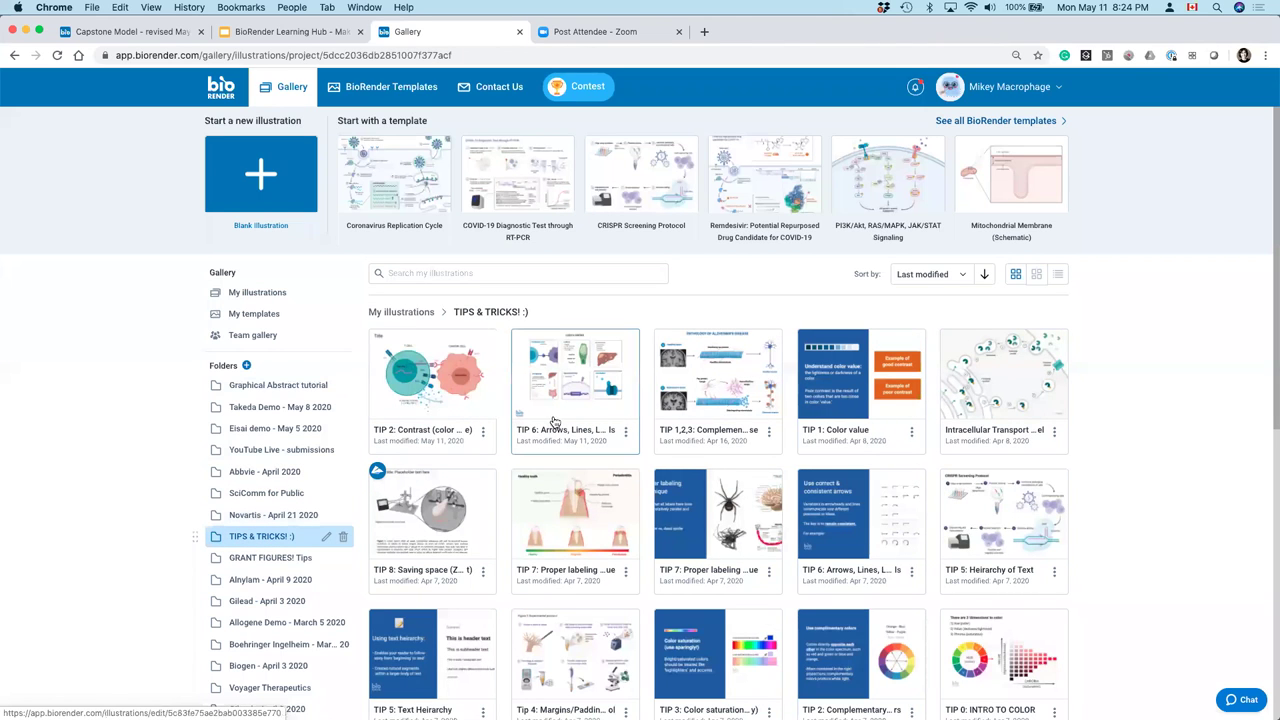
{"action": "left_click", "coordinate": [552, 382]}
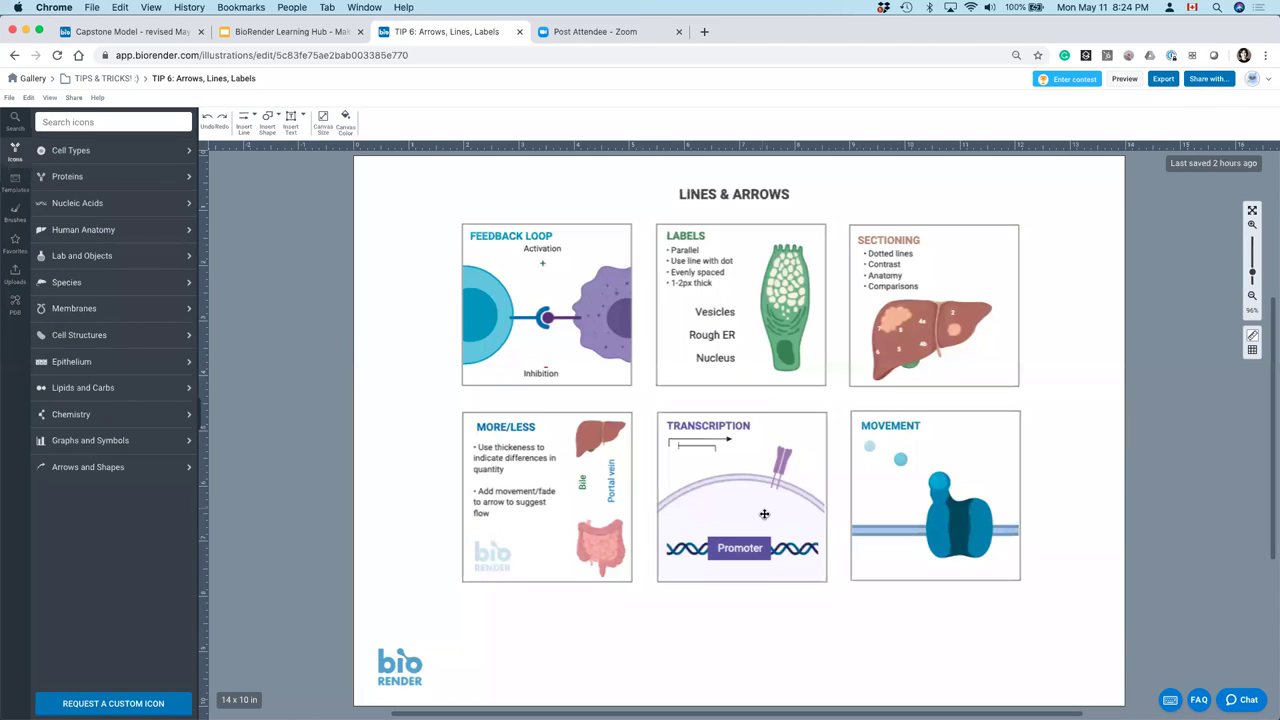
- Zoom the canvas to 140% and show the Circular arrow options under Insert Line
{"action": "left_click", "coordinate": [1253, 226]}
{"action": "left_click", "coordinate": [1253, 226]}
{"action": "left_click", "coordinate": [1253, 226]}
{"action": "scroll", "coordinate": [953, 294], "scroll_direction": "up", "scroll_amount": 2}
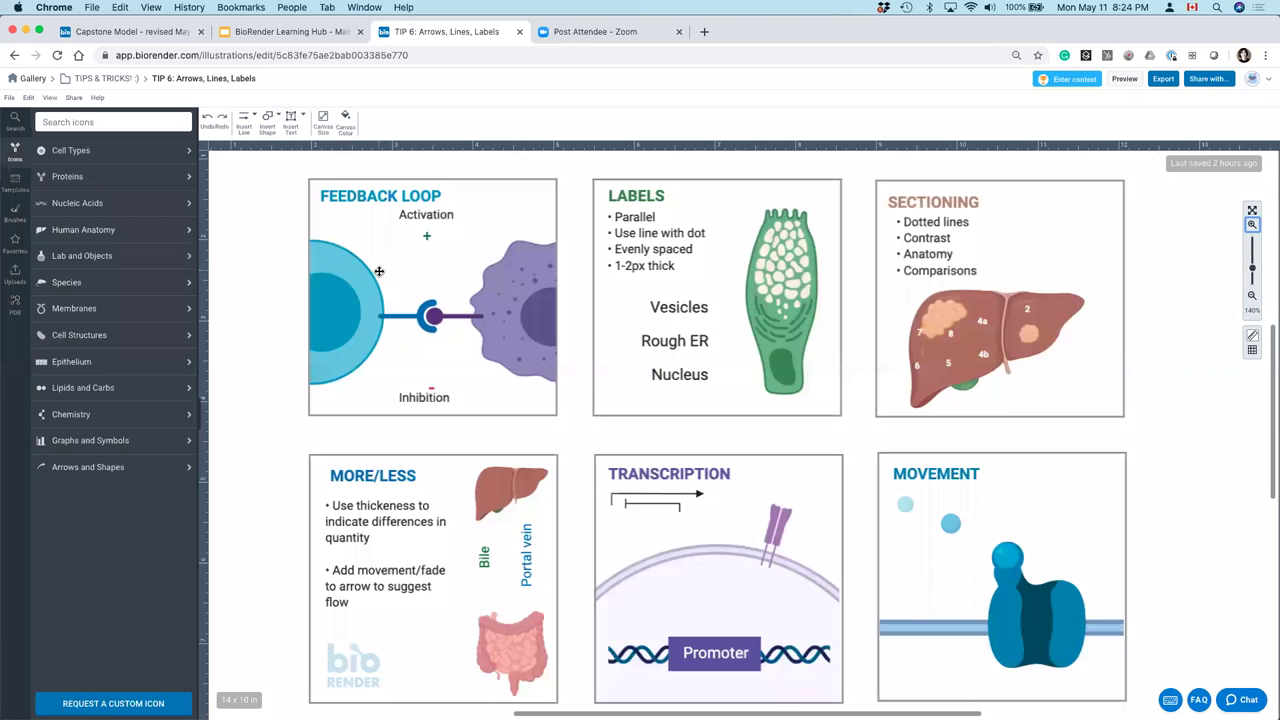
{"action": "left_click", "coordinate": [242, 123]}
{"action": "mouse_move", "coordinate": [288, 240]}
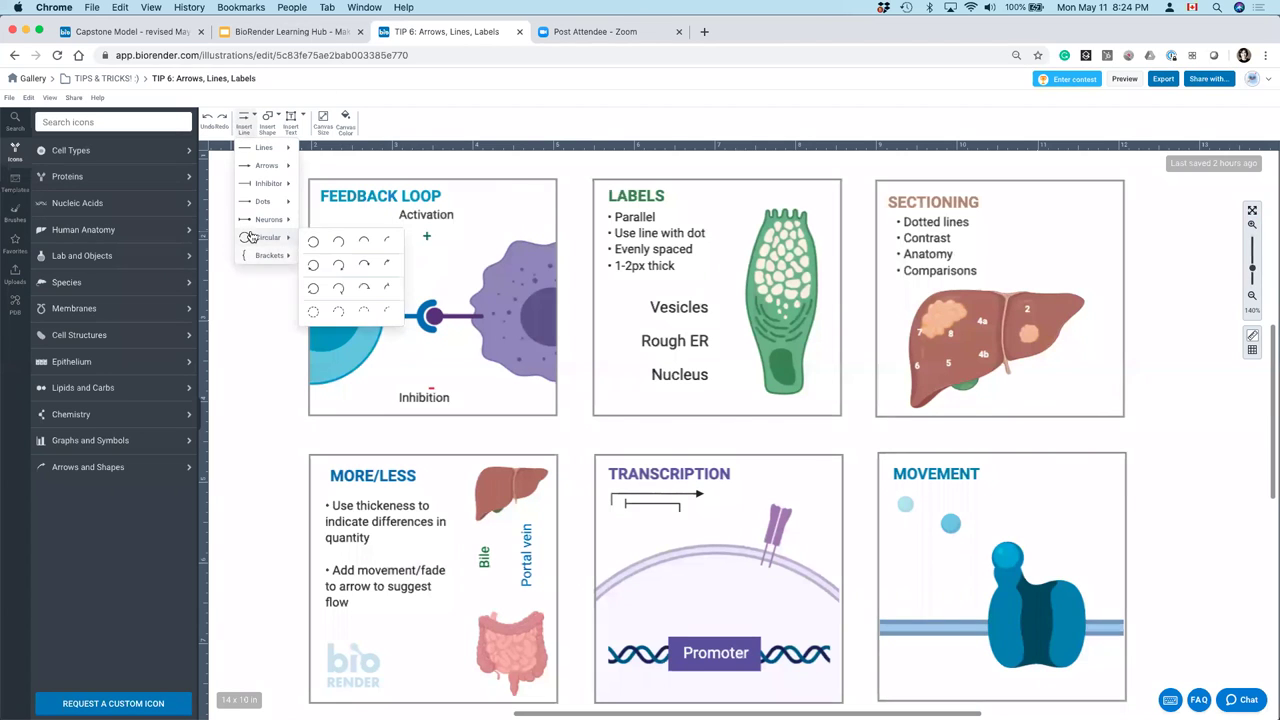
- Draw a circular arrow over the Feedback Loop receptor and rotate it into place
{"action": "left_click", "coordinate": [313, 268]}
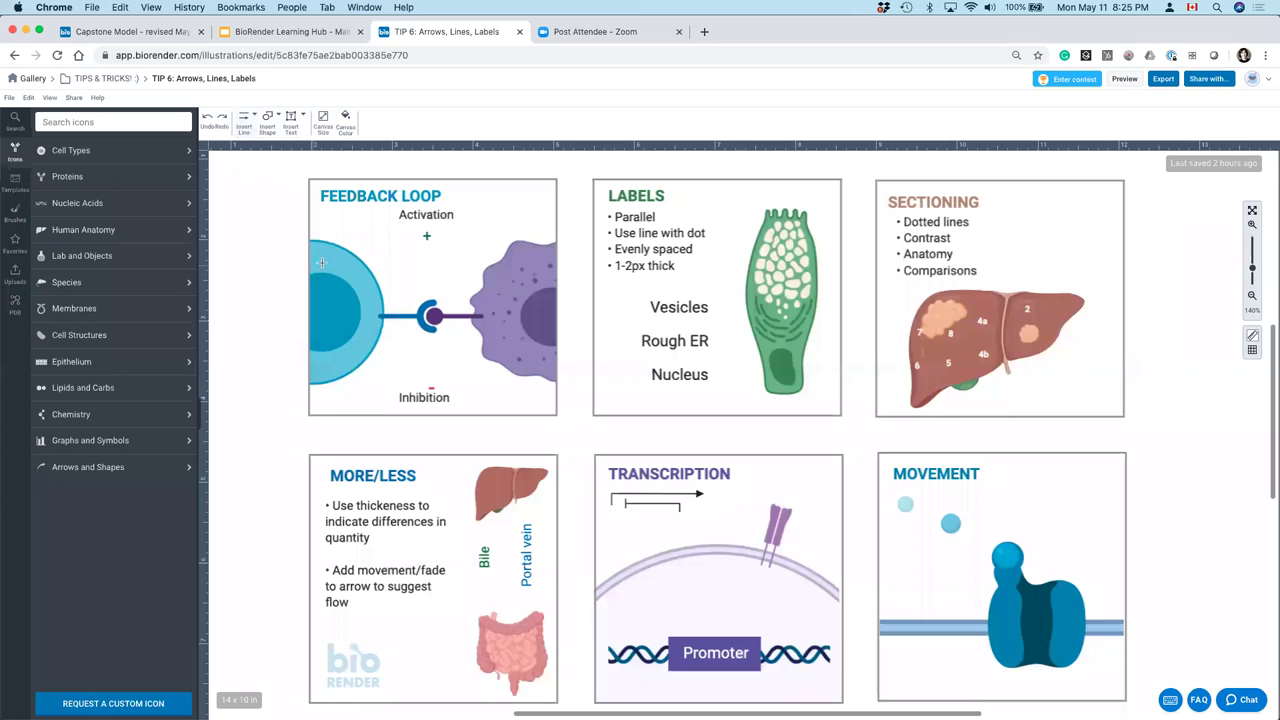
{"action": "mouse_move", "coordinate": [383, 265]}
{"action": "left_mouse_down"}
{"action": "mouse_move", "coordinate": [470, 350]}
{"action": "mouse_move", "coordinate": [474, 274]}
{"action": "left_mouse_up"}
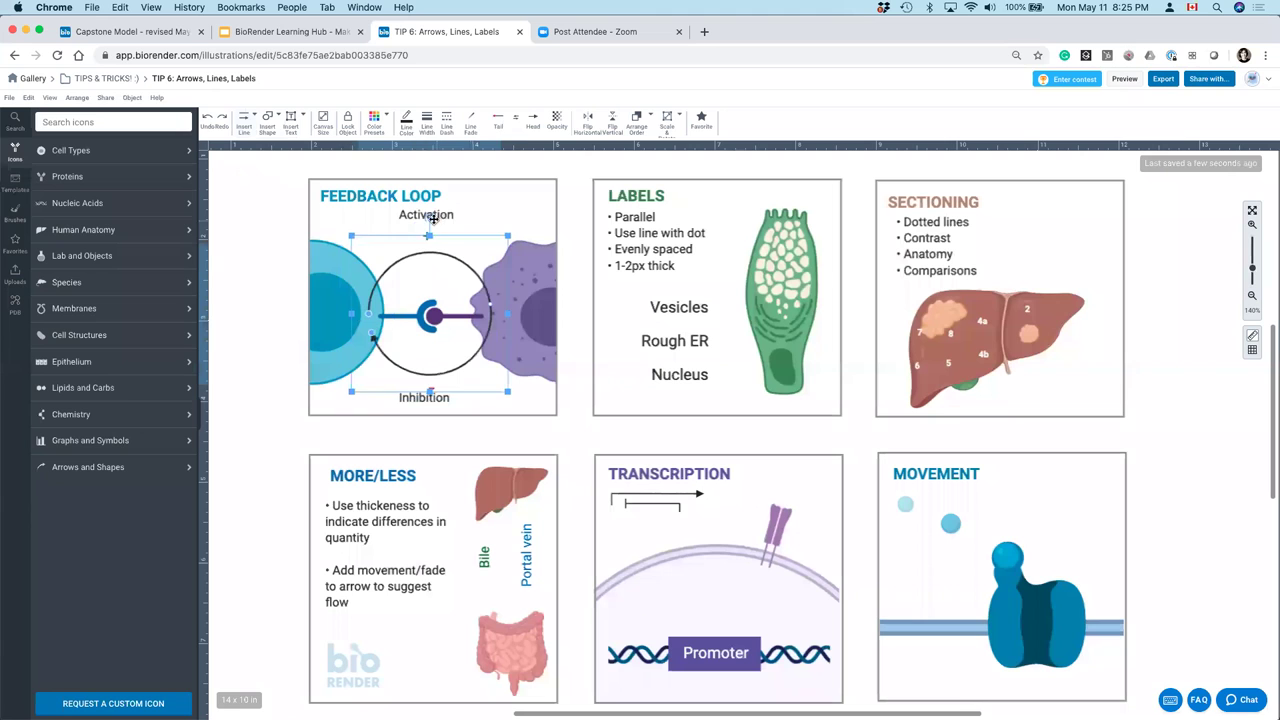
{"action": "left_click_drag", "start_coordinate": [432, 219], "coordinate": [399, 271]}
{"action": "left_click", "coordinate": [440, 255]}
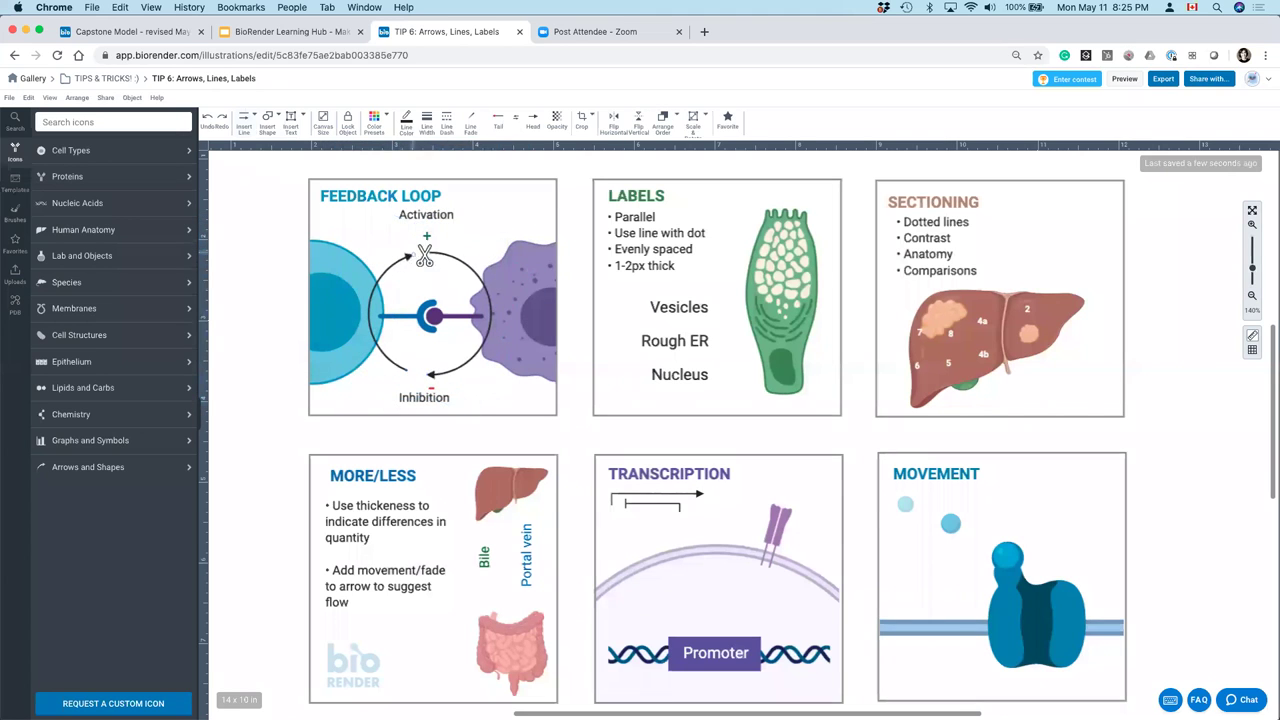
- Enter the feedback loop's arrow group, select both curved arcs, and show their Opacity slider
{"action": "double_click", "coordinate": [491, 270]}
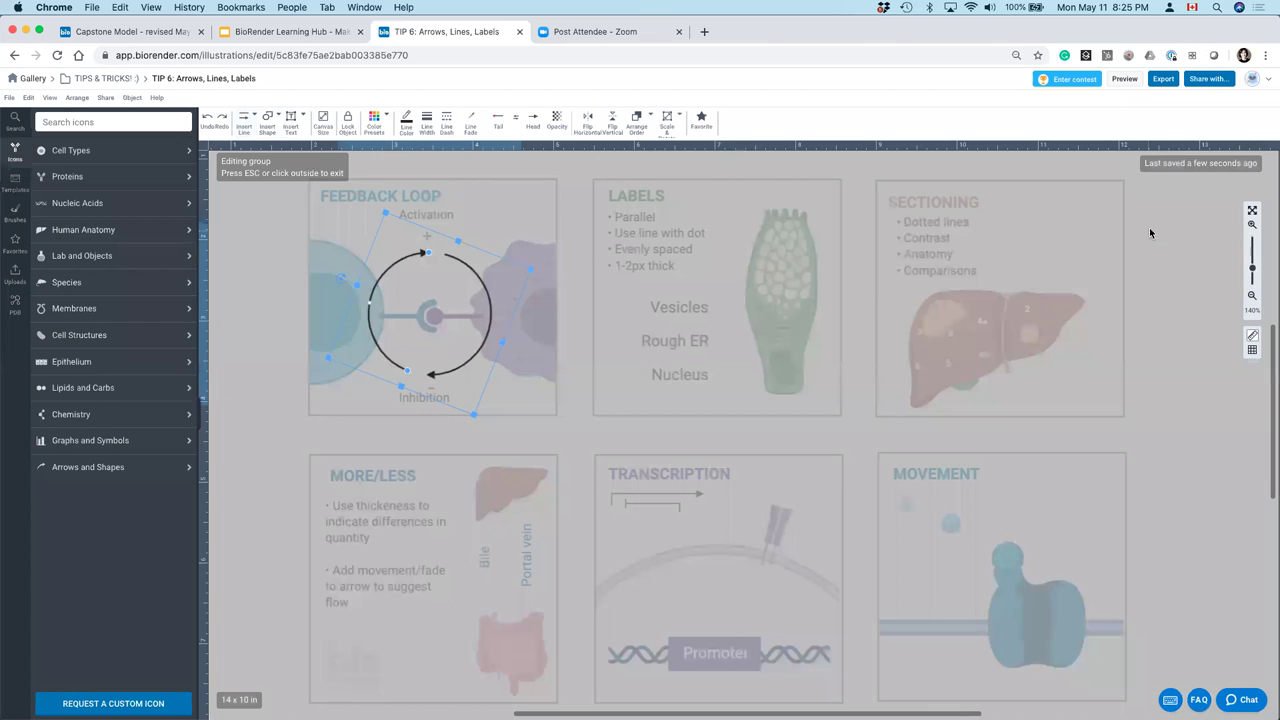
{"action": "left_click", "coordinate": [1252, 225]}
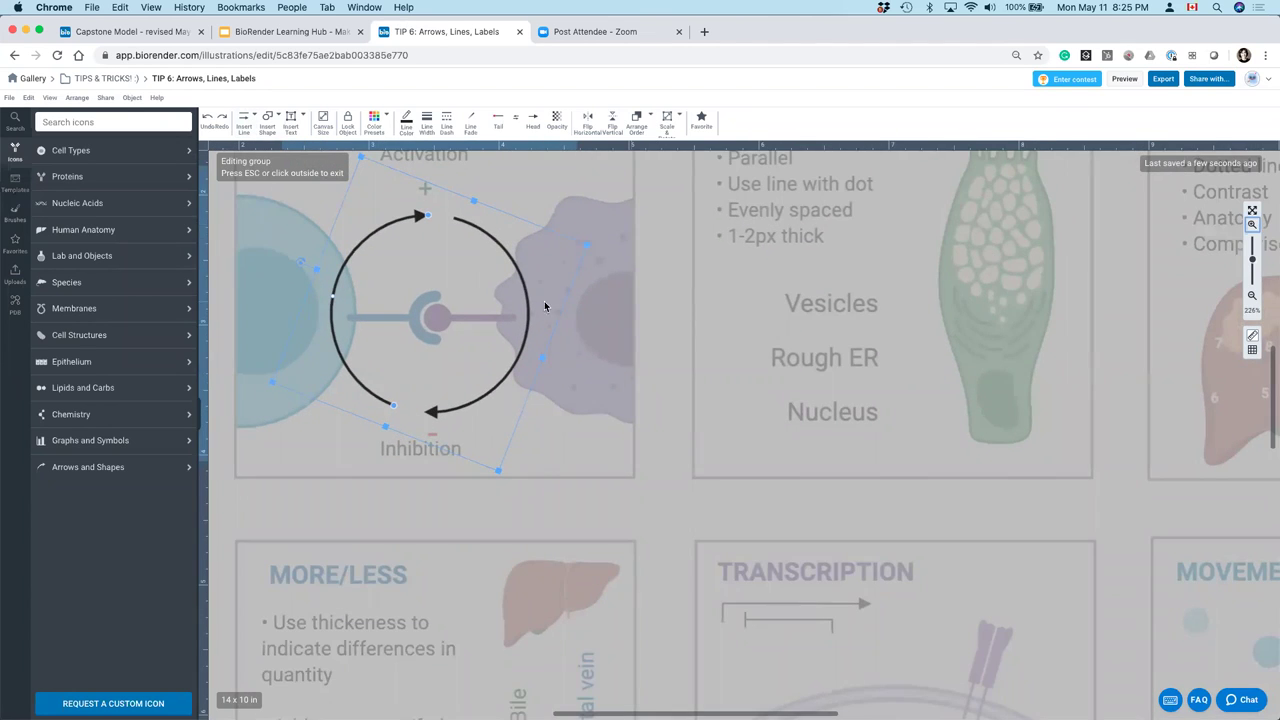
{"action": "scroll", "coordinate": [450, 287], "scroll_direction": "up", "scroll_amount": 3}
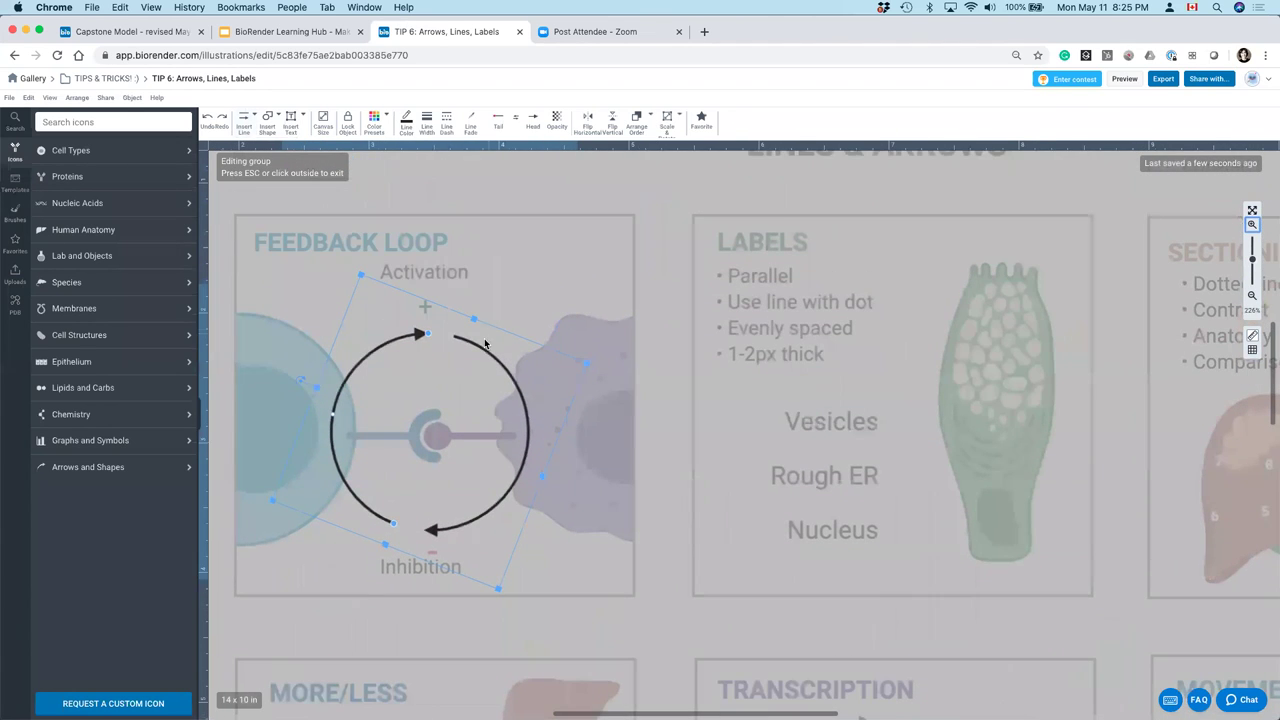
{"action": "left_click", "coordinate": [483, 349]}
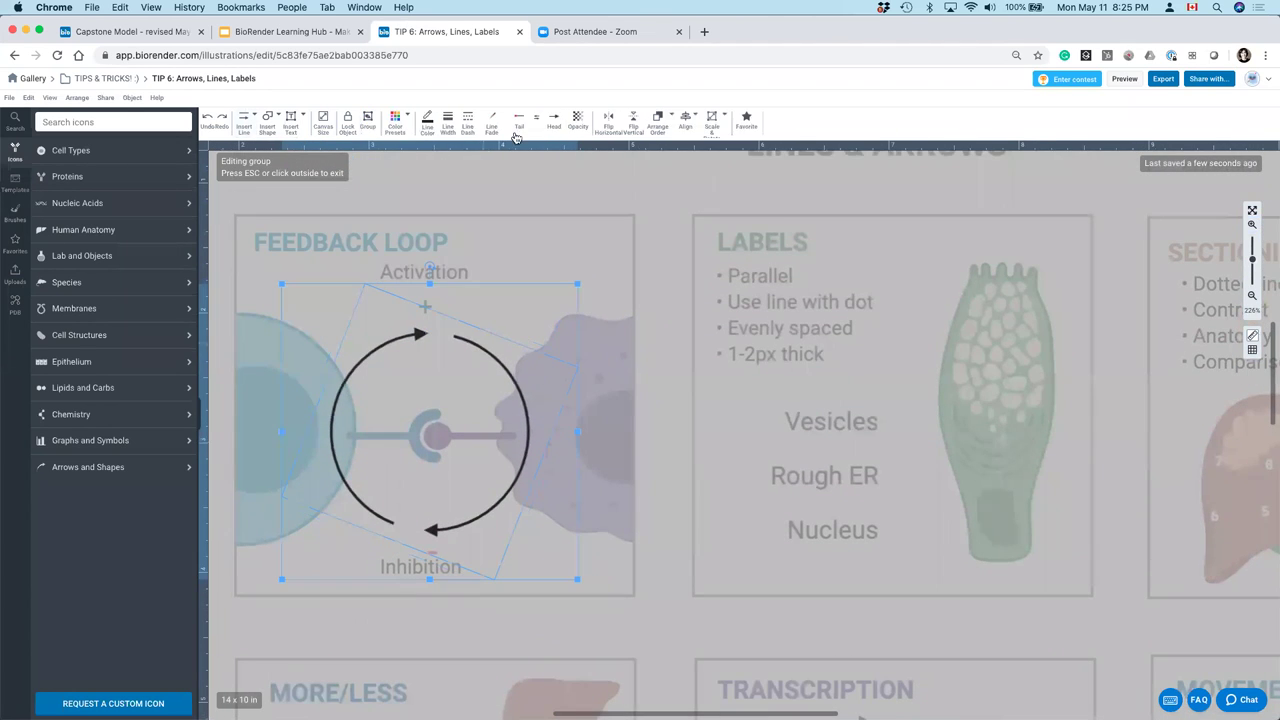
{"action": "left_click", "coordinate": [578, 122]}
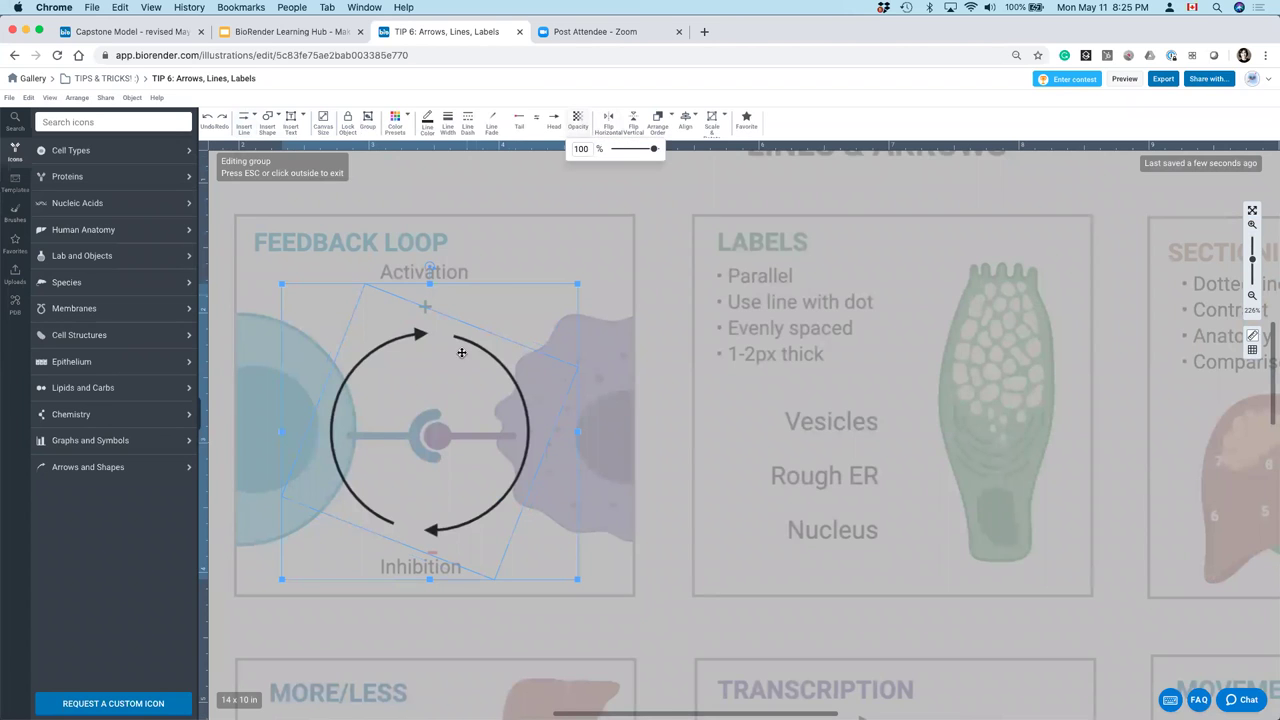
- Apply Line Fade to both arcs and give the inhibition arc a flat inhibitor head
{"action": "left_click", "coordinate": [491, 120]}
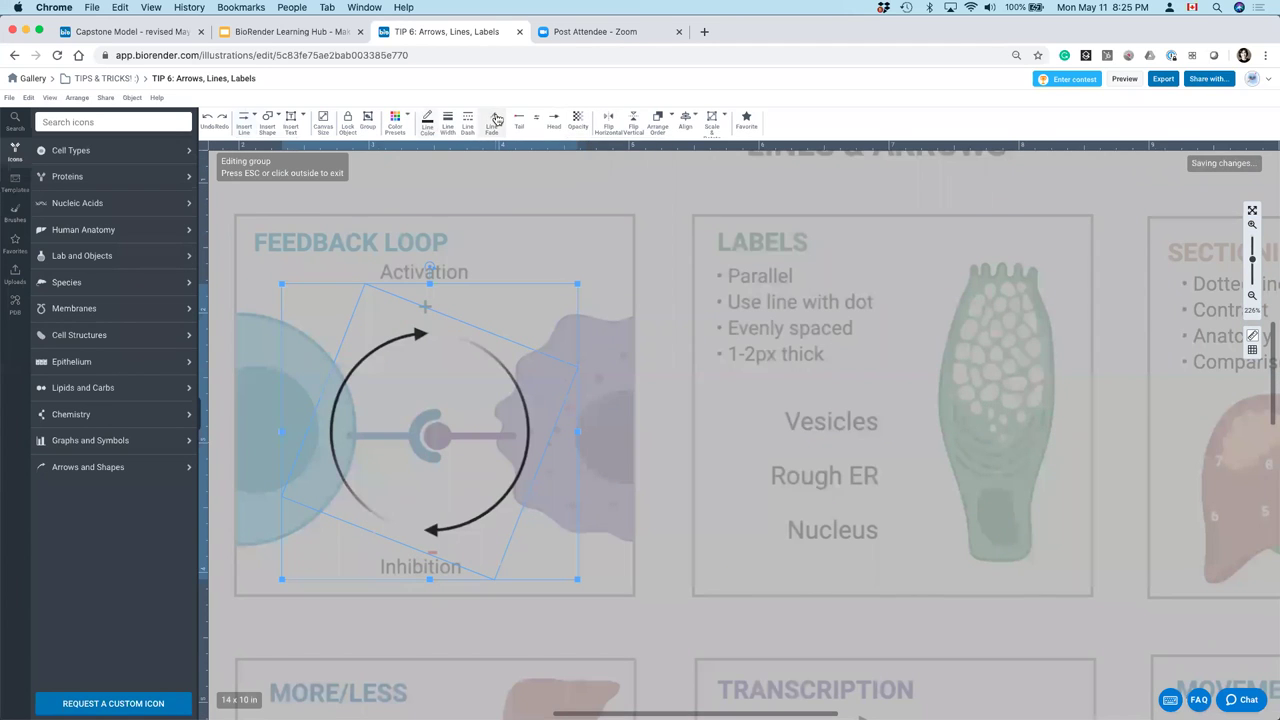
{"action": "left_click", "coordinate": [530, 243]}
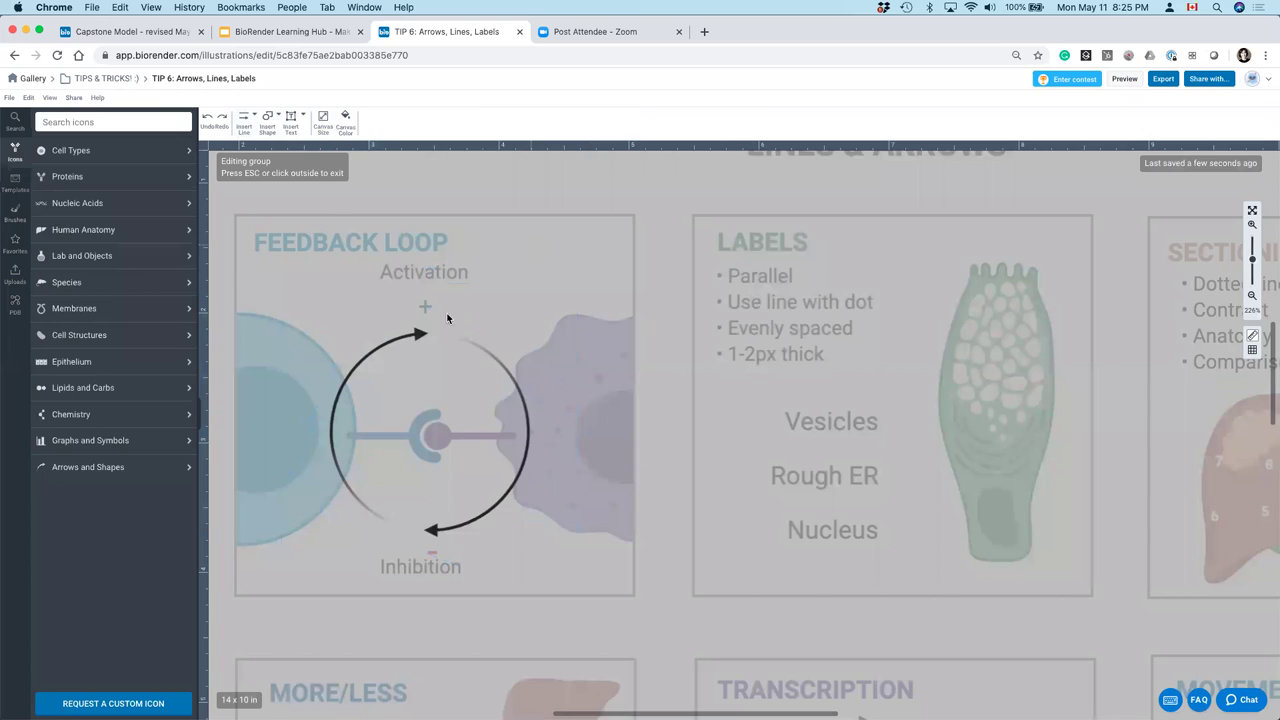
{"action": "left_click", "coordinate": [421, 335]}
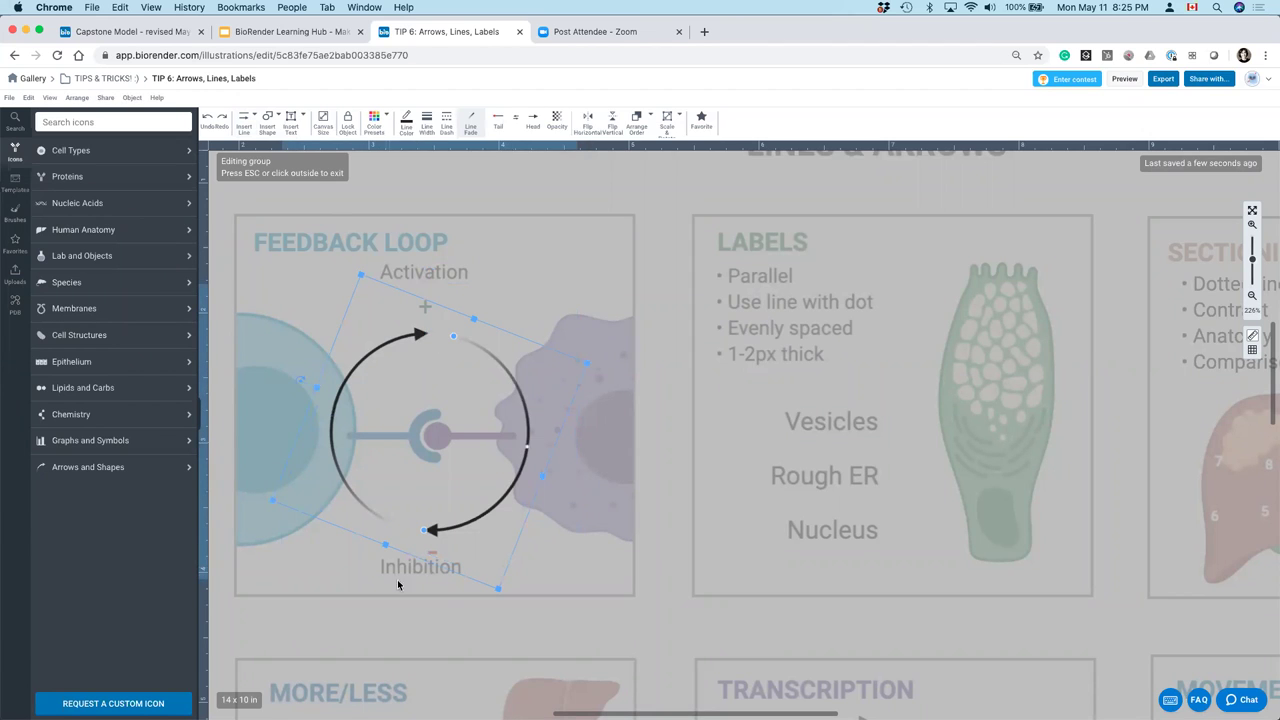
{"action": "left_click", "coordinate": [529, 120]}
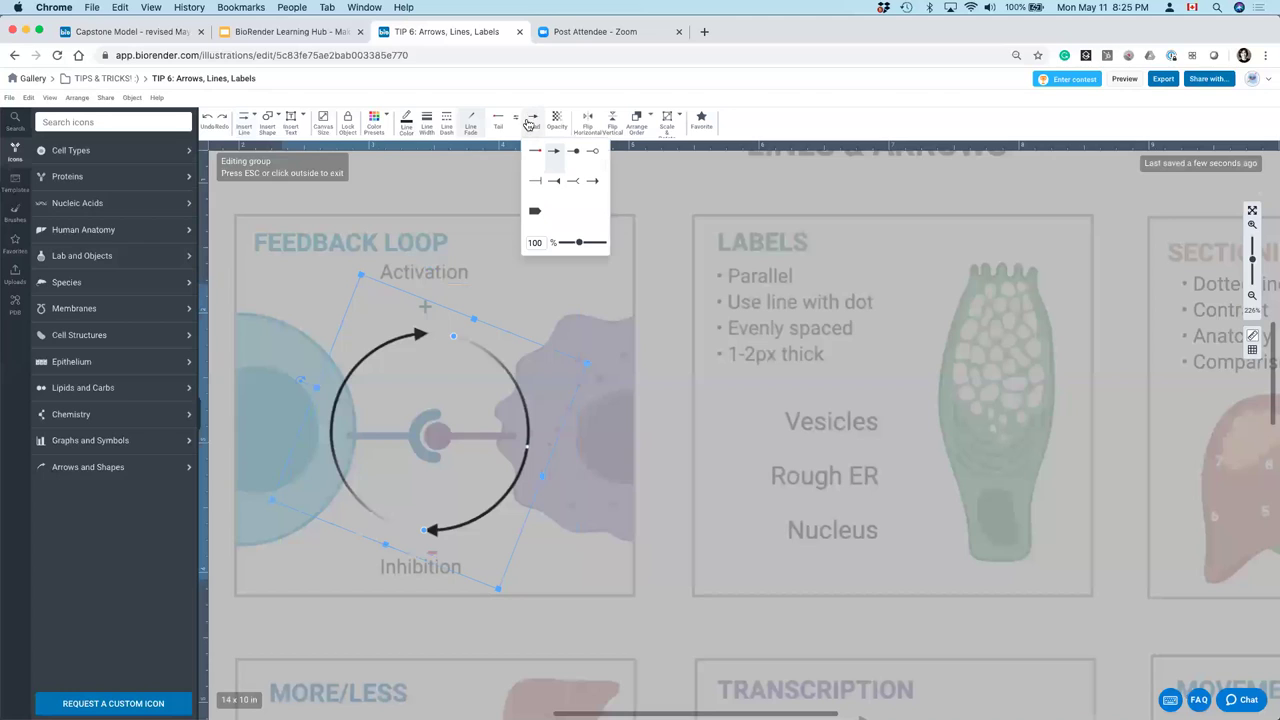
{"action": "left_click", "coordinate": [545, 192]}
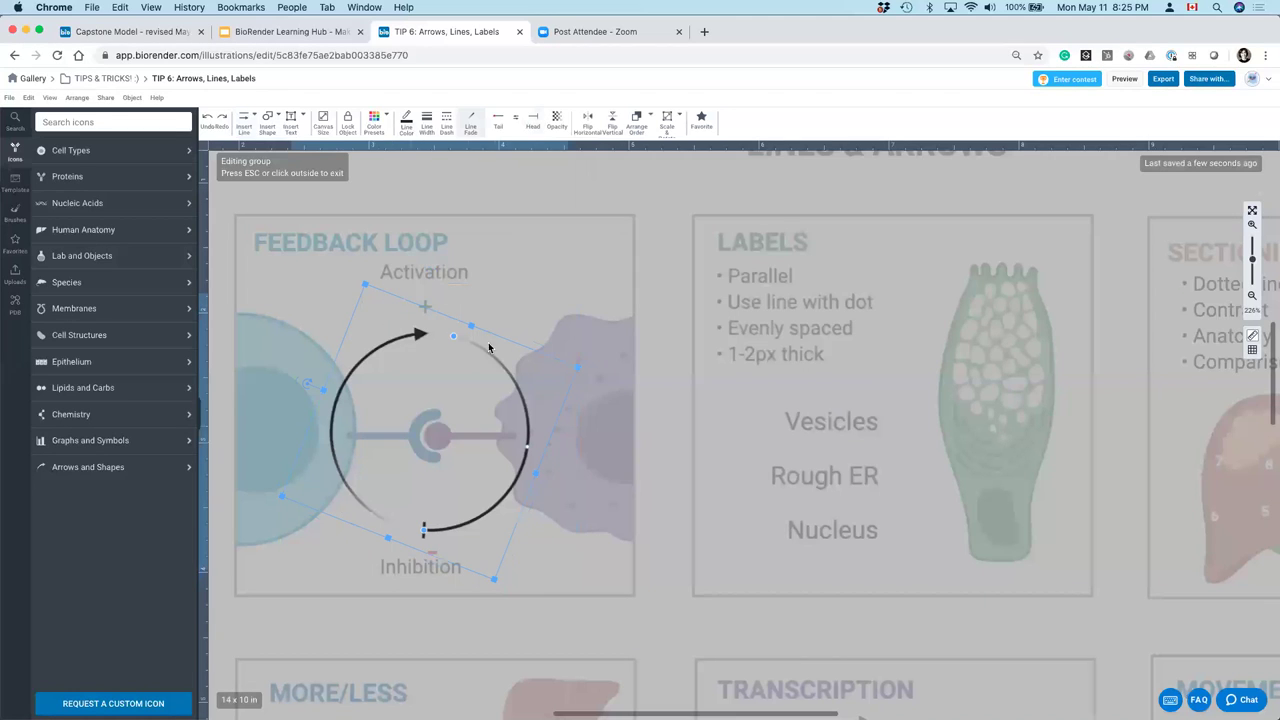
{"action": "left_click", "coordinate": [509, 278]}
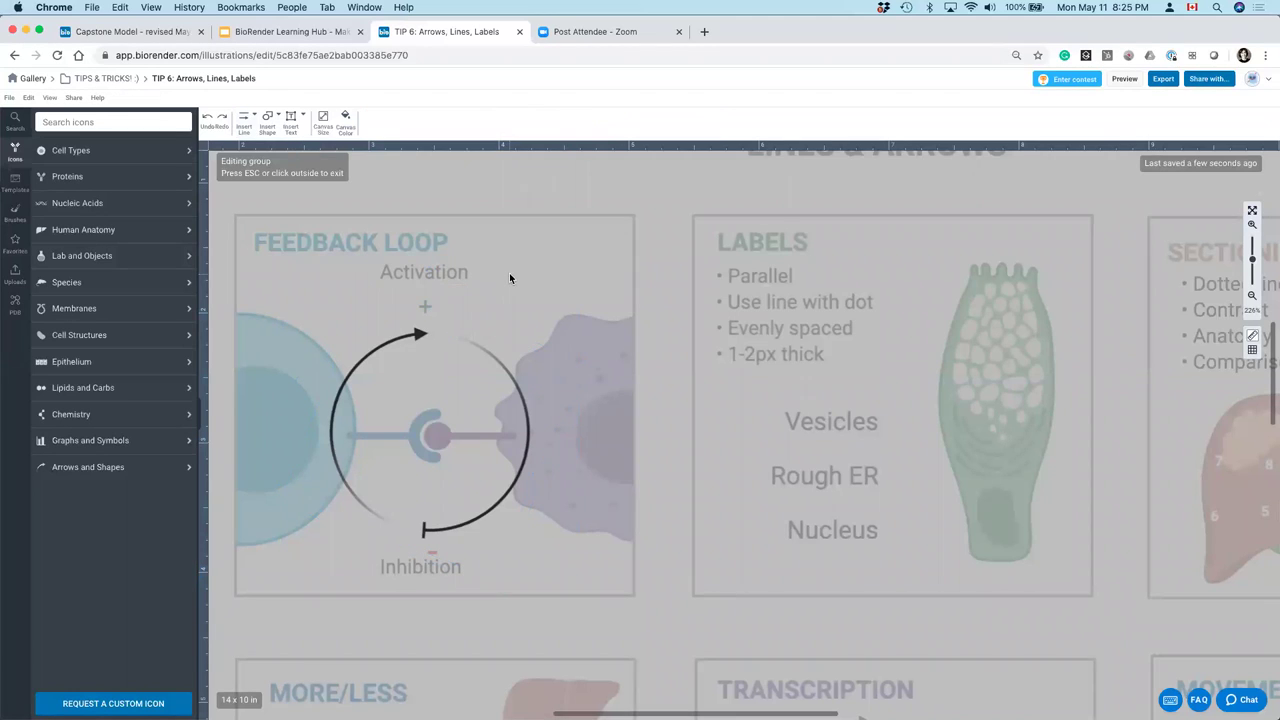
- Colour the inhibition arc red and the activation arc dark blue from Color Presets
{"action": "left_click", "coordinate": [493, 509]}
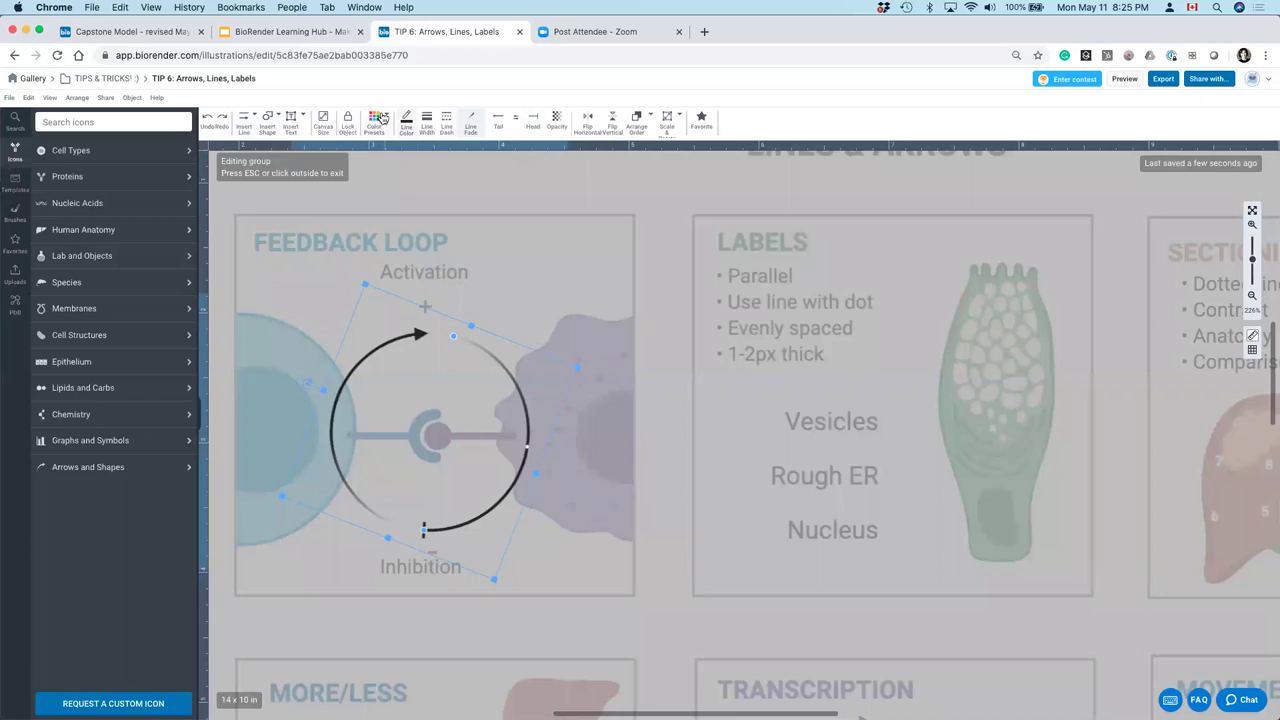
{"action": "left_click", "coordinate": [374, 121]}
{"action": "left_click", "coordinate": [381, 246]}
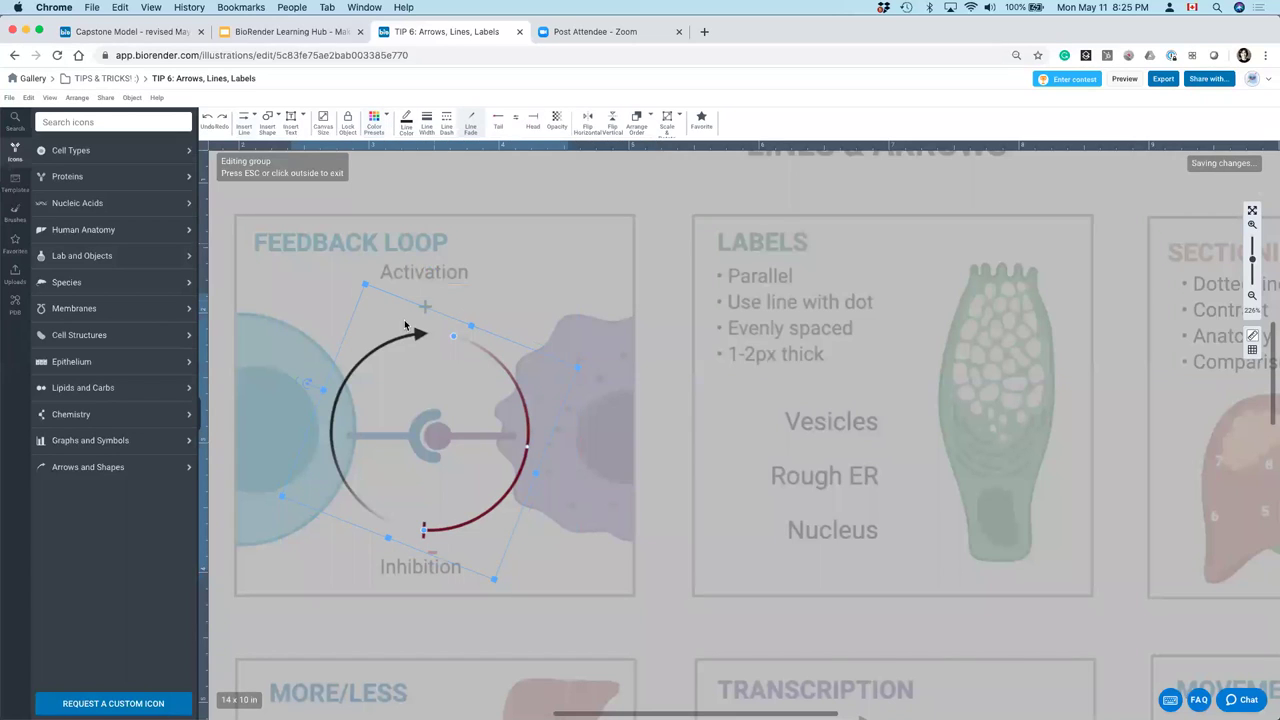
{"action": "left_click", "coordinate": [375, 122]}
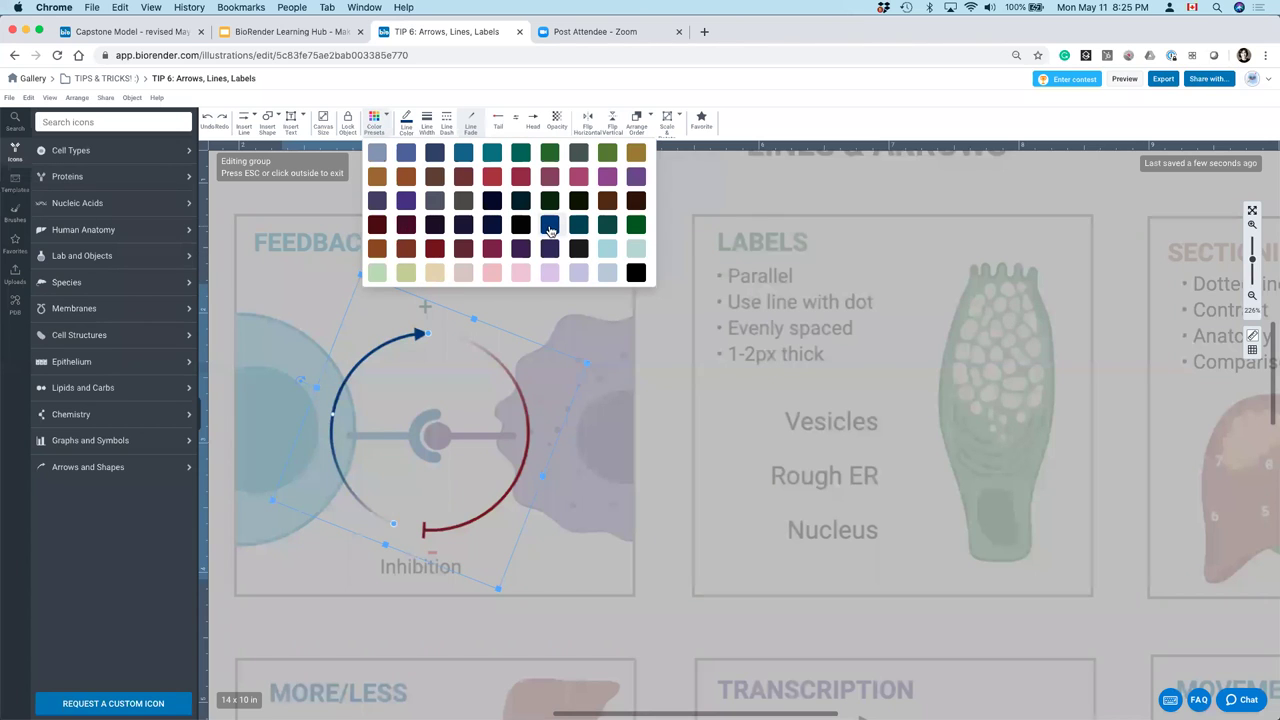
{"action": "left_click", "coordinate": [549, 228]}
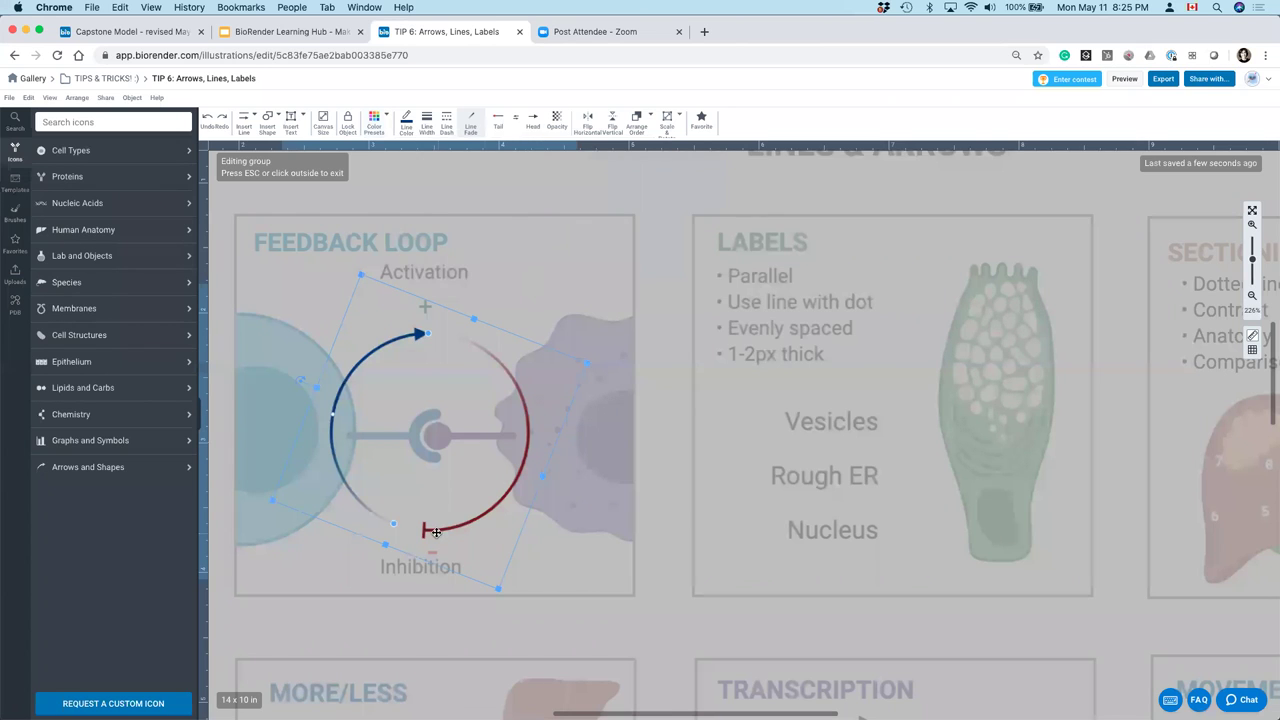
- Fine-tune both arrowheads, then nudge the arc group right and tilt it about 10° clockwise
{"action": "left_click_drag", "start_coordinate": [434, 531], "coordinate": [437, 532]}
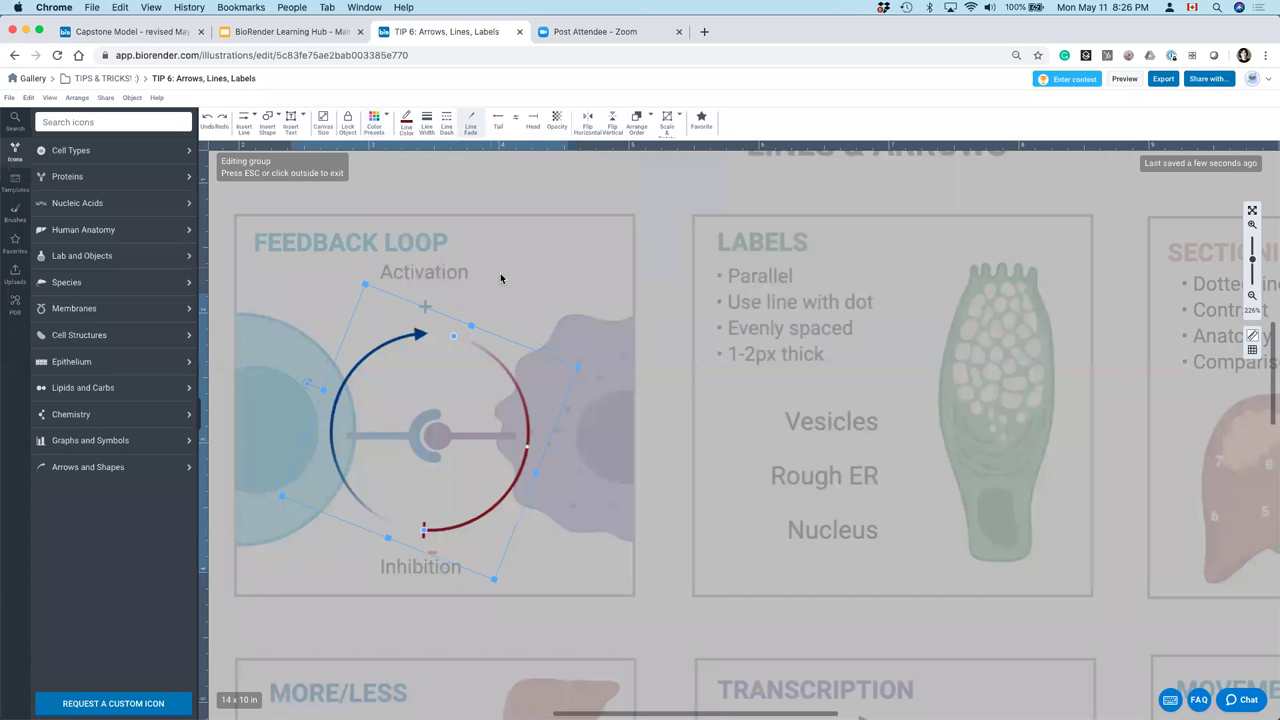
{"action": "left_click_drag", "start_coordinate": [420, 335], "coordinate": [413, 337]}
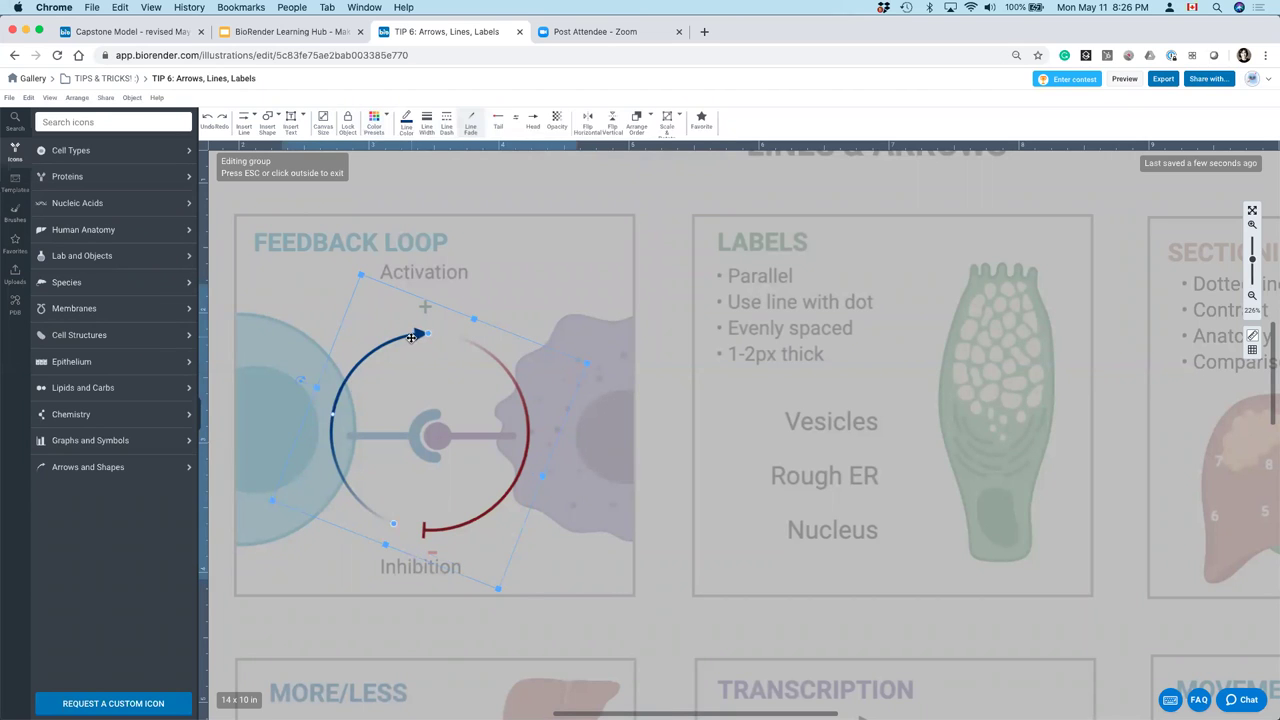
{"action": "mouse_move", "coordinate": [300, 380]}
{"action": "left_mouse_down"}
{"action": "mouse_move", "coordinate": [300, 355]}
{"action": "mouse_move", "coordinate": [288, 385]}
{"action": "mouse_move", "coordinate": [300, 378]}
{"action": "left_mouse_up"}
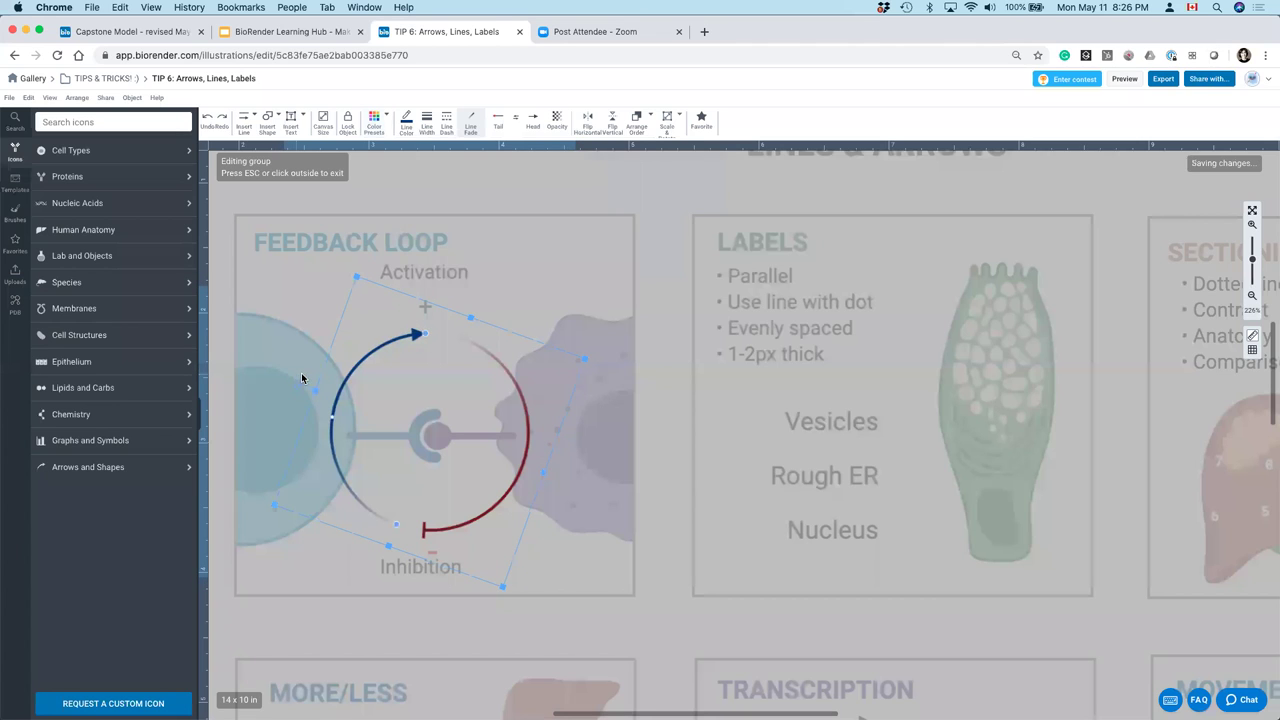
{"action": "left_click", "coordinate": [519, 291]}
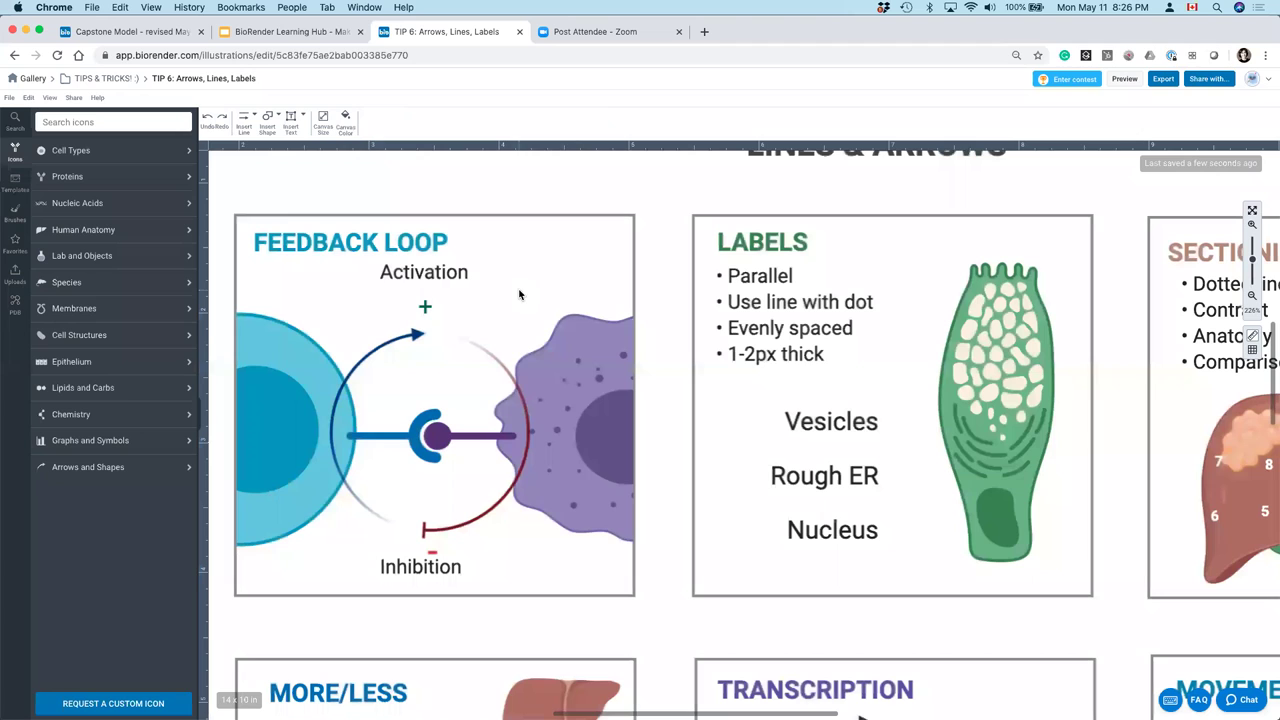
{"action": "left_click_drag", "start_coordinate": [492, 367], "coordinate": [498, 367]}
{"action": "mouse_move", "coordinate": [436, 272]}
{"action": "left_mouse_down"}
{"action": "mouse_move", "coordinate": [465, 270]}
{"action": "mouse_move", "coordinate": [434, 270]}
{"action": "left_mouse_up"}
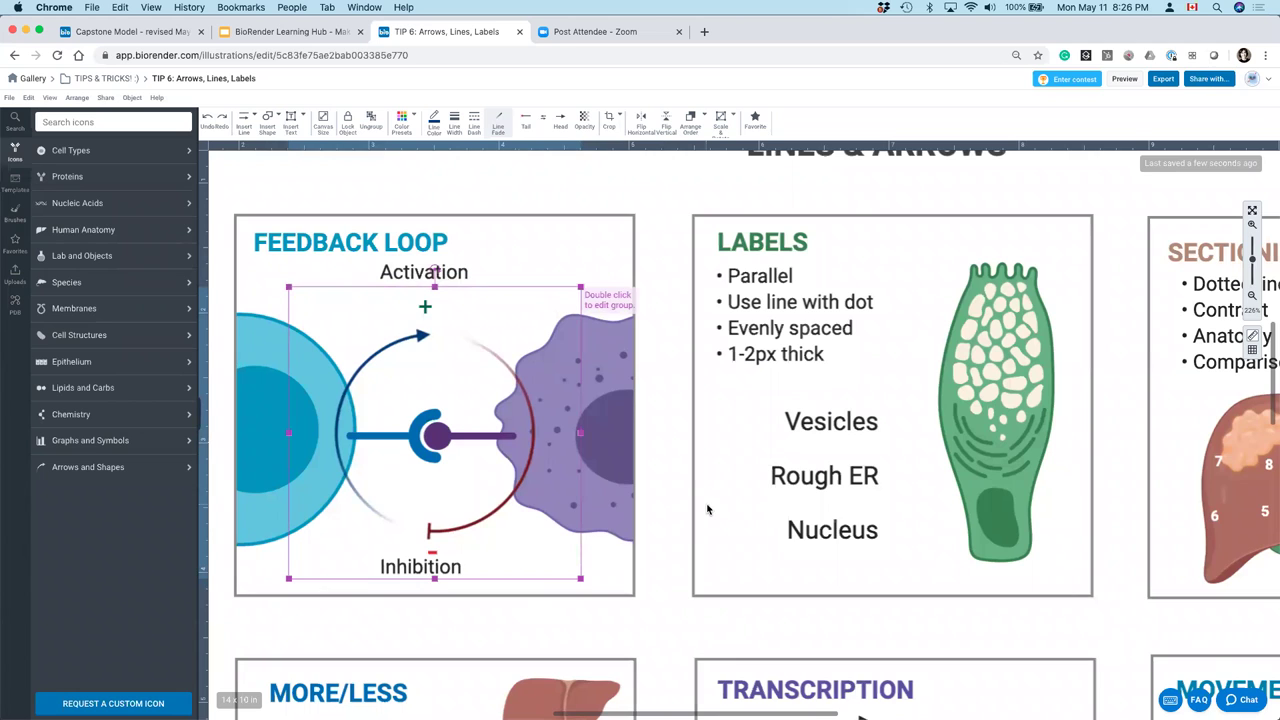
- Draw a Dots elbow line from the Vesicles label, ending its dot on the vesicles
{"action": "scroll", "coordinate": [682, 493], "scroll_direction": "right", "scroll_amount": 3}
{"action": "scroll", "coordinate": [668, 493], "scroll_direction": "right", "scroll_amount": 2}
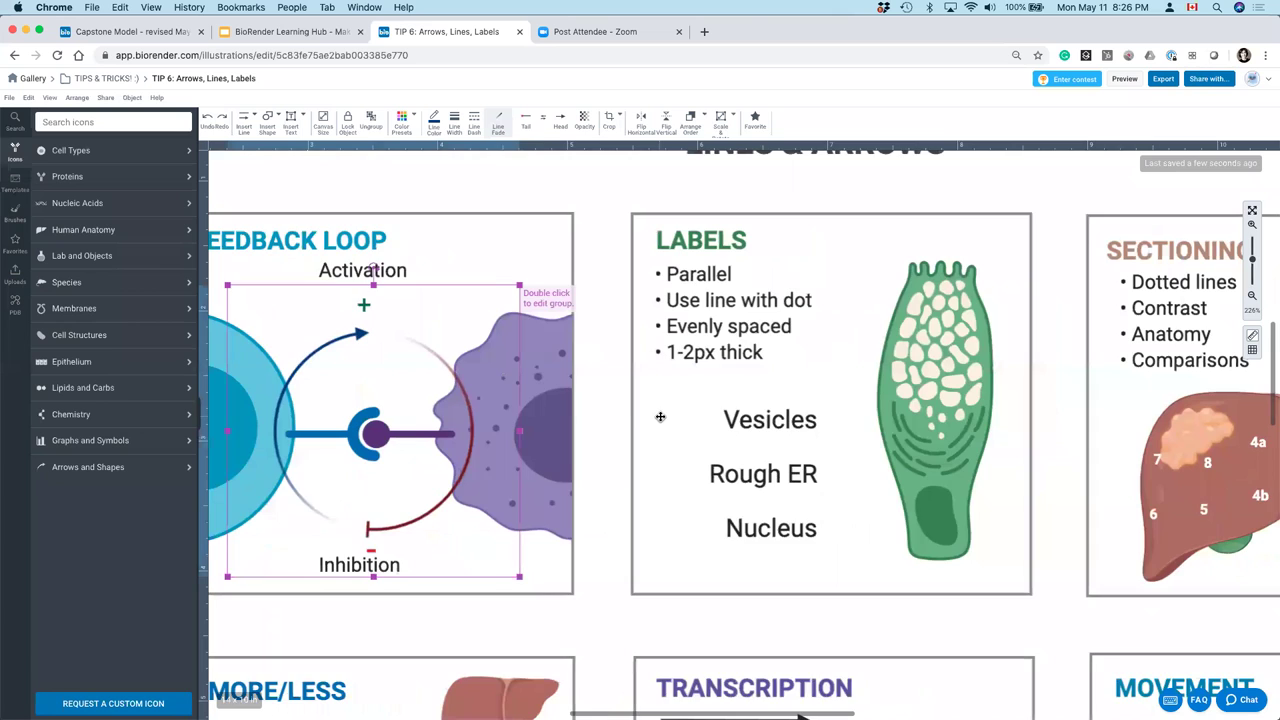
{"action": "scroll", "coordinate": [627, 411], "scroll_direction": "right", "scroll_amount": 10}
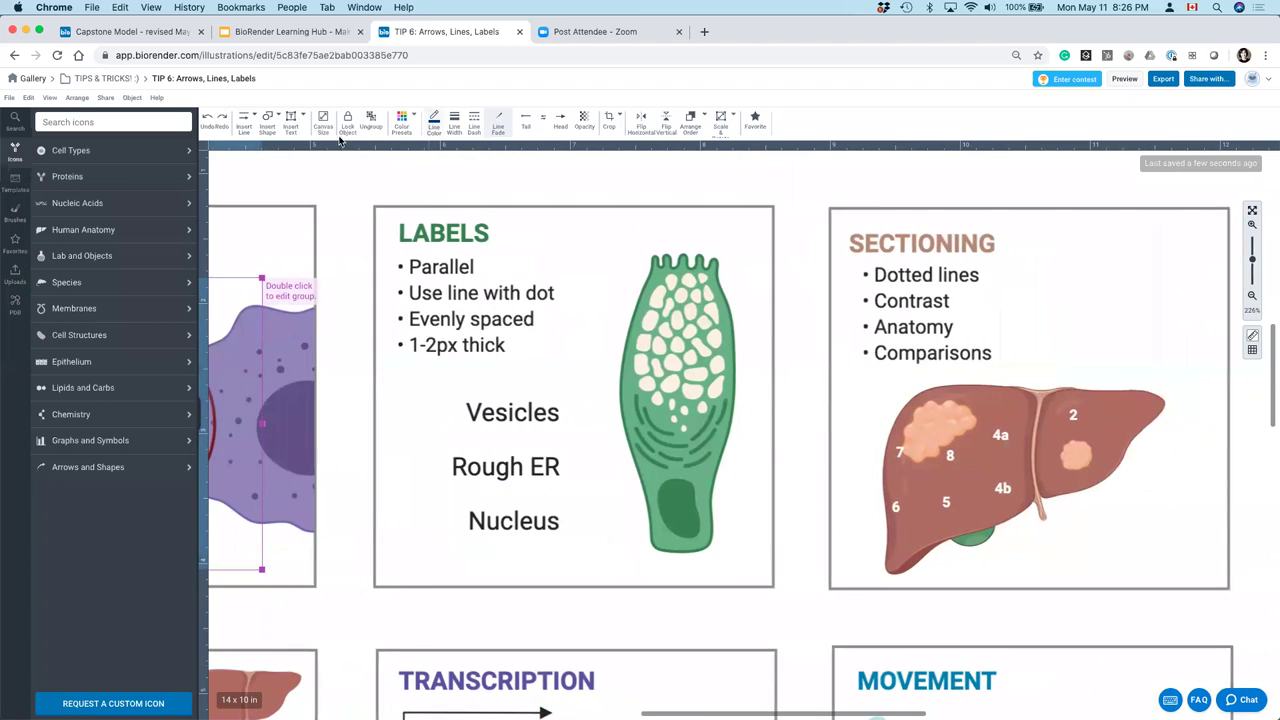
{"action": "left_click", "coordinate": [254, 121]}
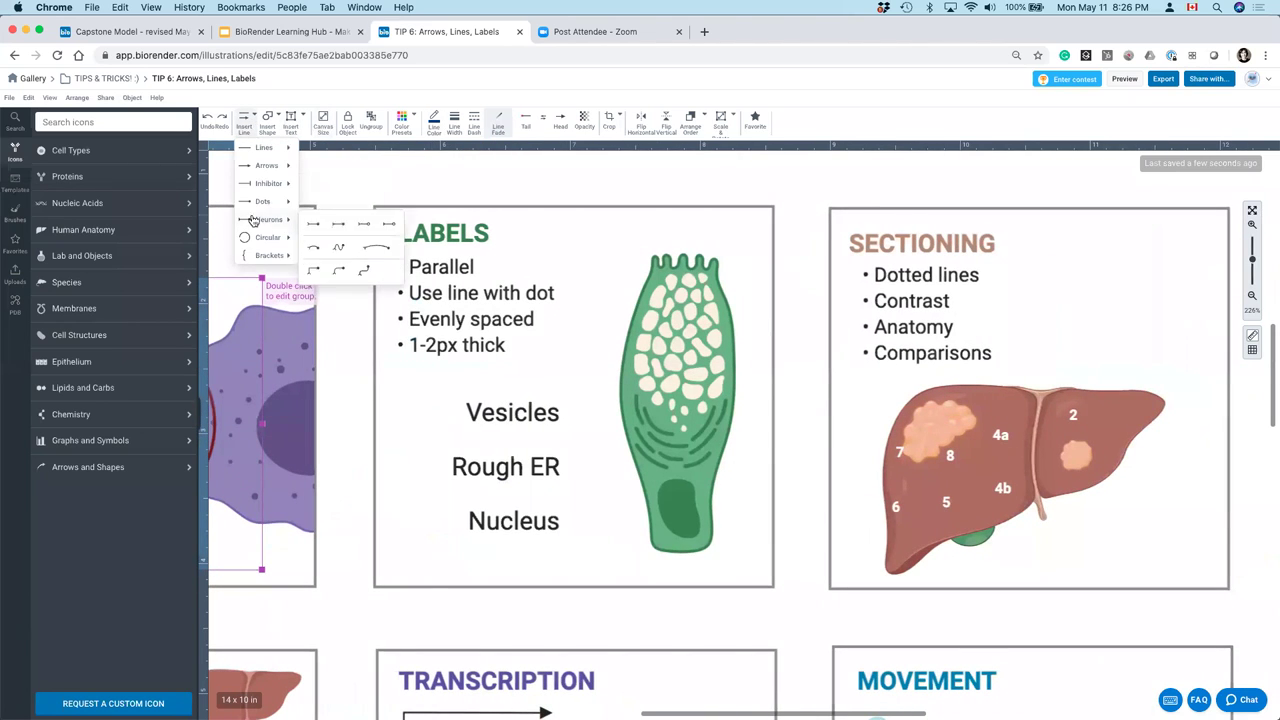
{"action": "mouse_move", "coordinate": [258, 204]}
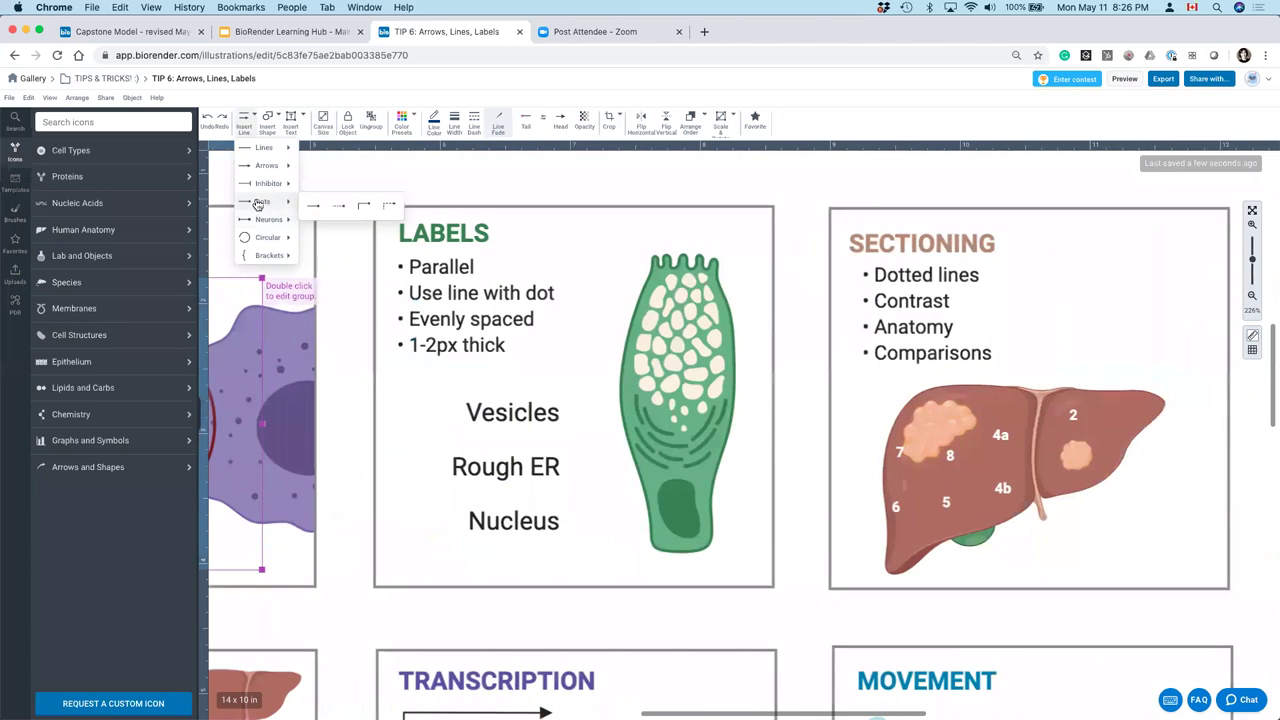
{"action": "left_click", "coordinate": [363, 208]}
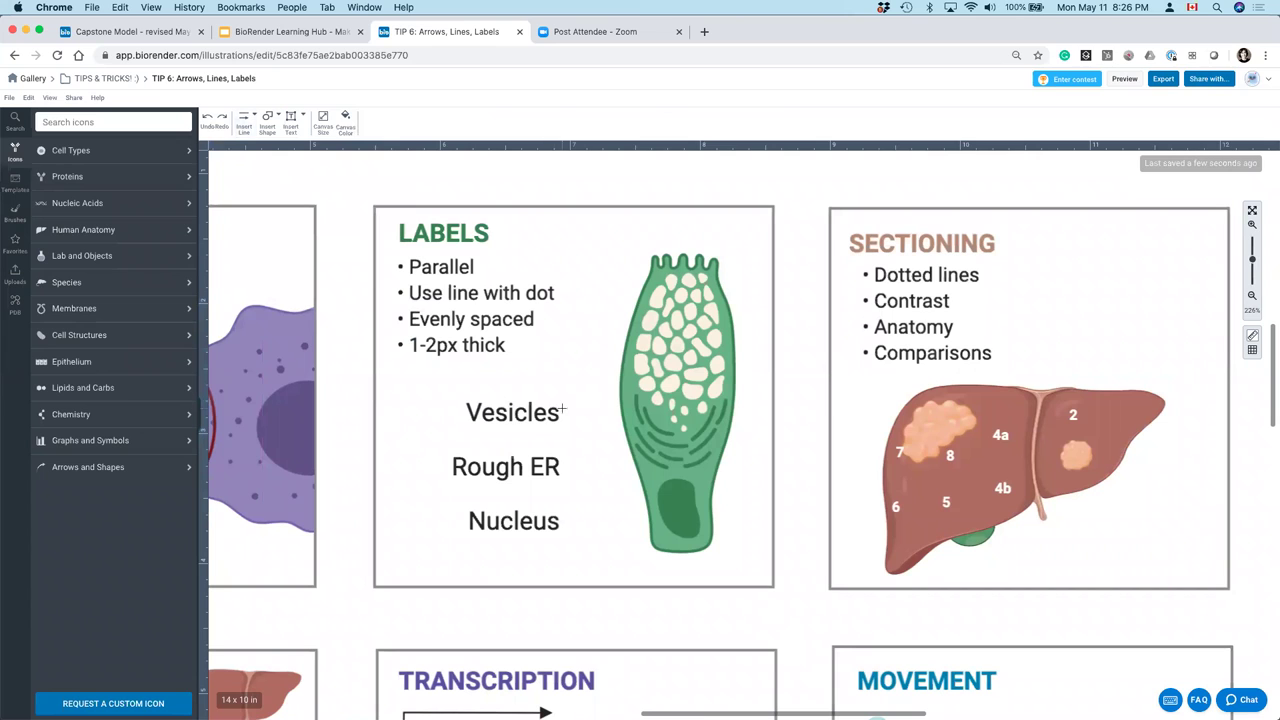
{"action": "left_click_drag", "start_coordinate": [575, 410], "coordinate": [677, 323]}
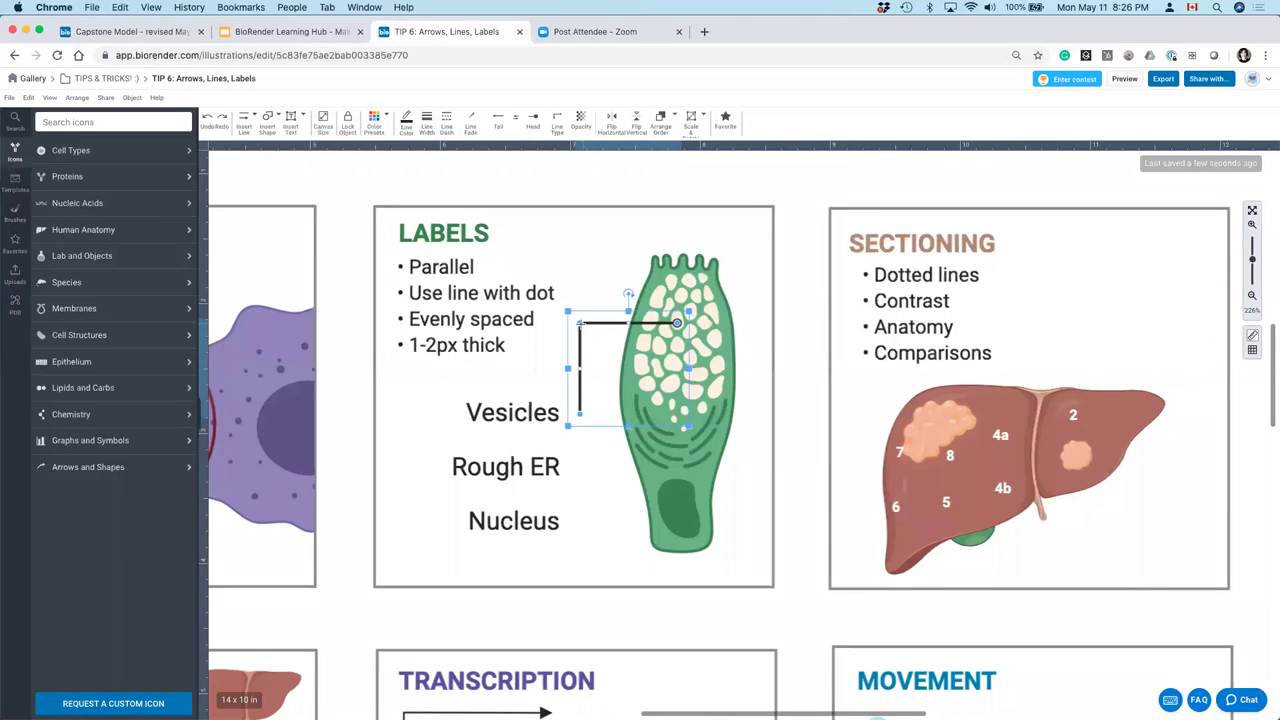
{"action": "left_click_drag", "start_coordinate": [579, 322], "coordinate": [567, 414]}
{"action": "left_click_drag", "start_coordinate": [459, 445], "coordinate": [780, 464]}
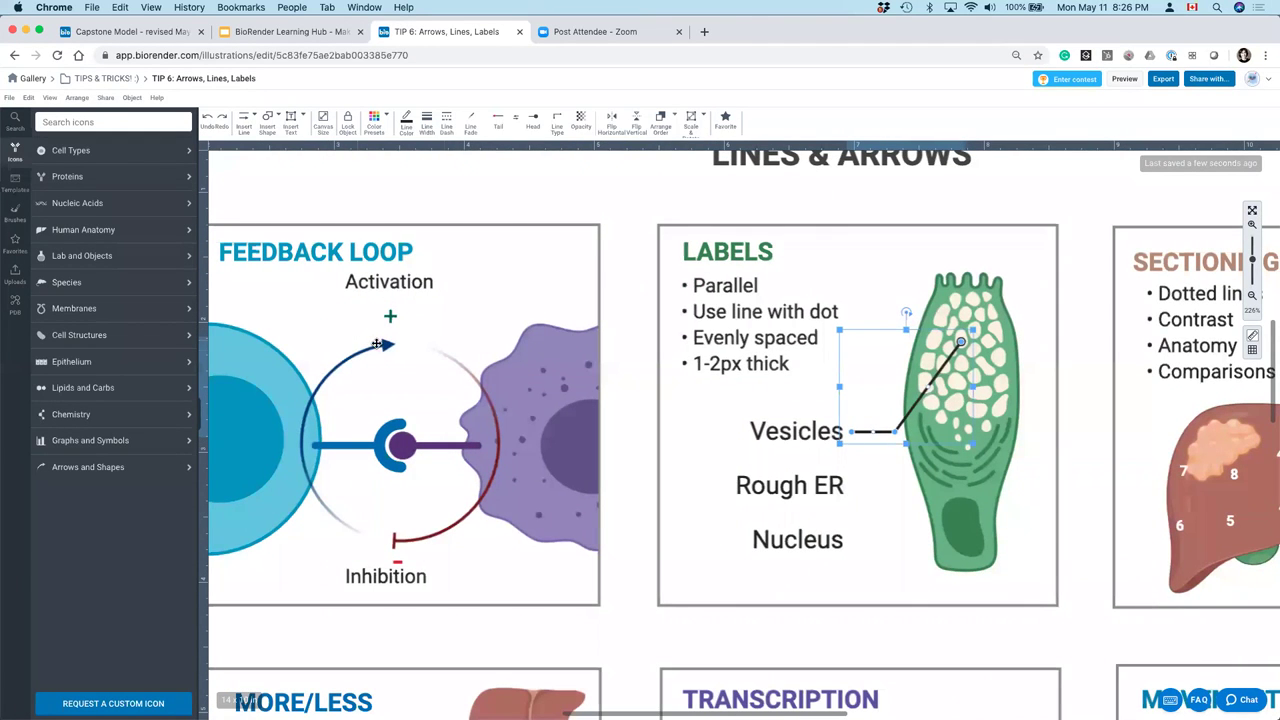
- Duplicate the label line for Rough ER and Nucleus, placing each dot on its structure
{"action": "scroll", "coordinate": [660, 400], "scroll_direction": "right", "scroll_amount": 6}
{"action": "left_click", "coordinate": [738, 313]}
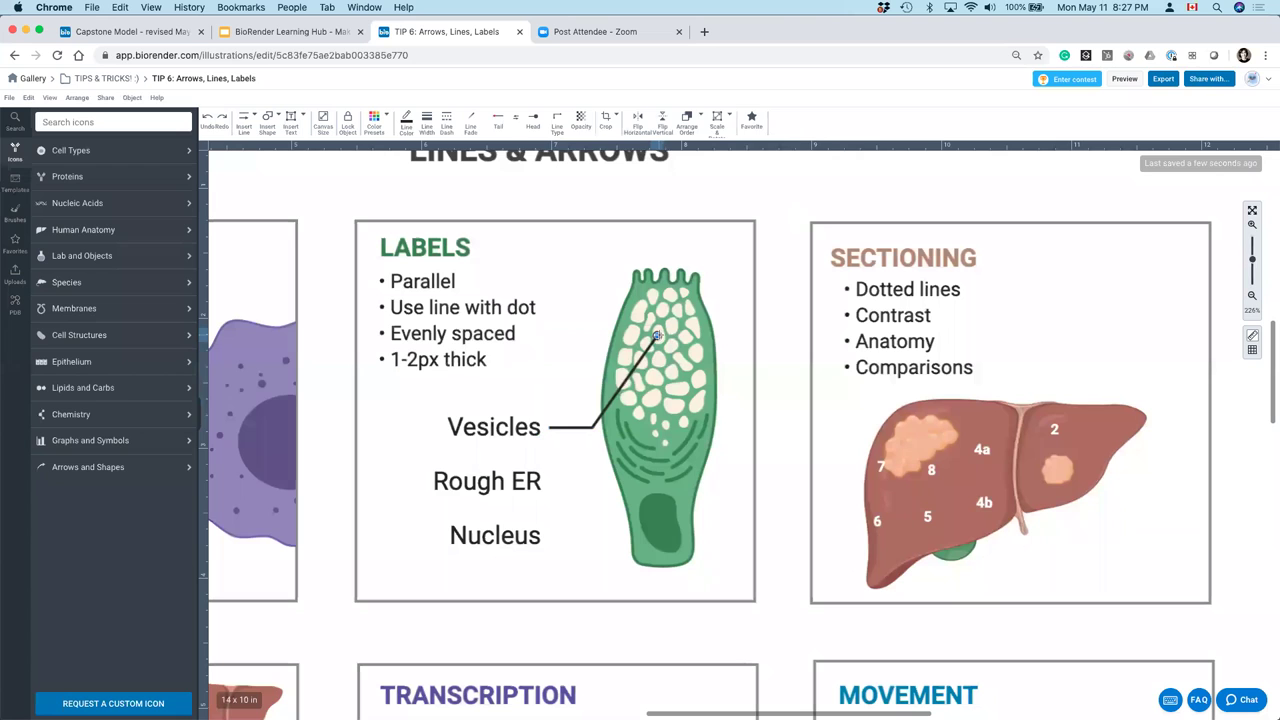
{"action": "left_click", "coordinate": [594, 427]}
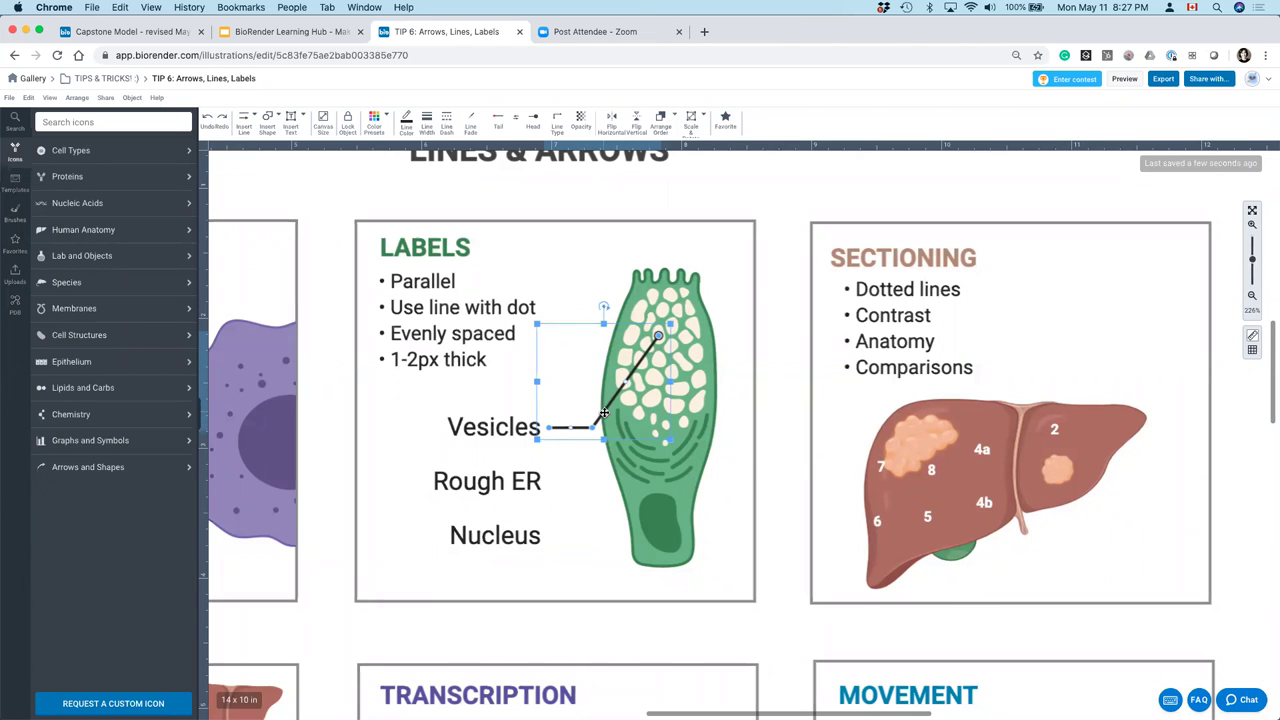
{"action": "left_click_drag", "start_coordinate": [603, 413], "coordinate": [601, 527]}
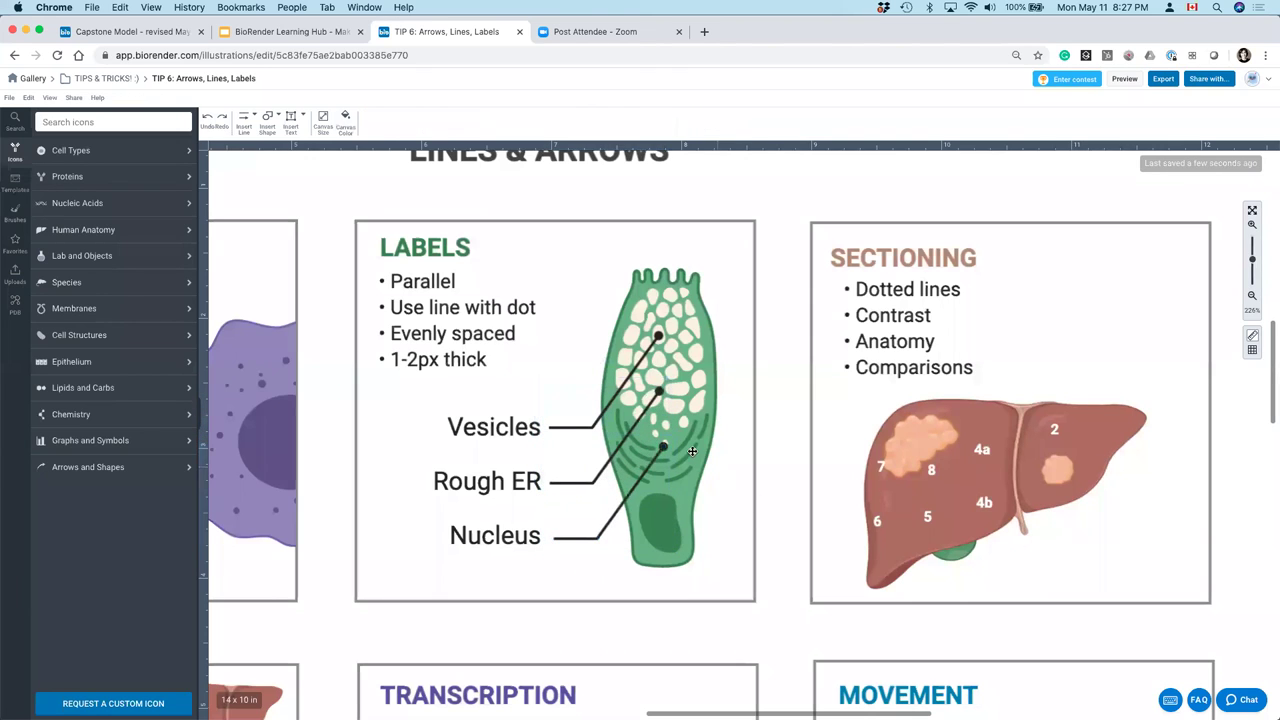
{"action": "left_click_drag", "start_coordinate": [663, 446], "coordinate": [636, 478]}
{"action": "left_click_drag", "start_coordinate": [663, 556], "coordinate": [657, 507]}
{"action": "left_click", "coordinate": [662, 395]}
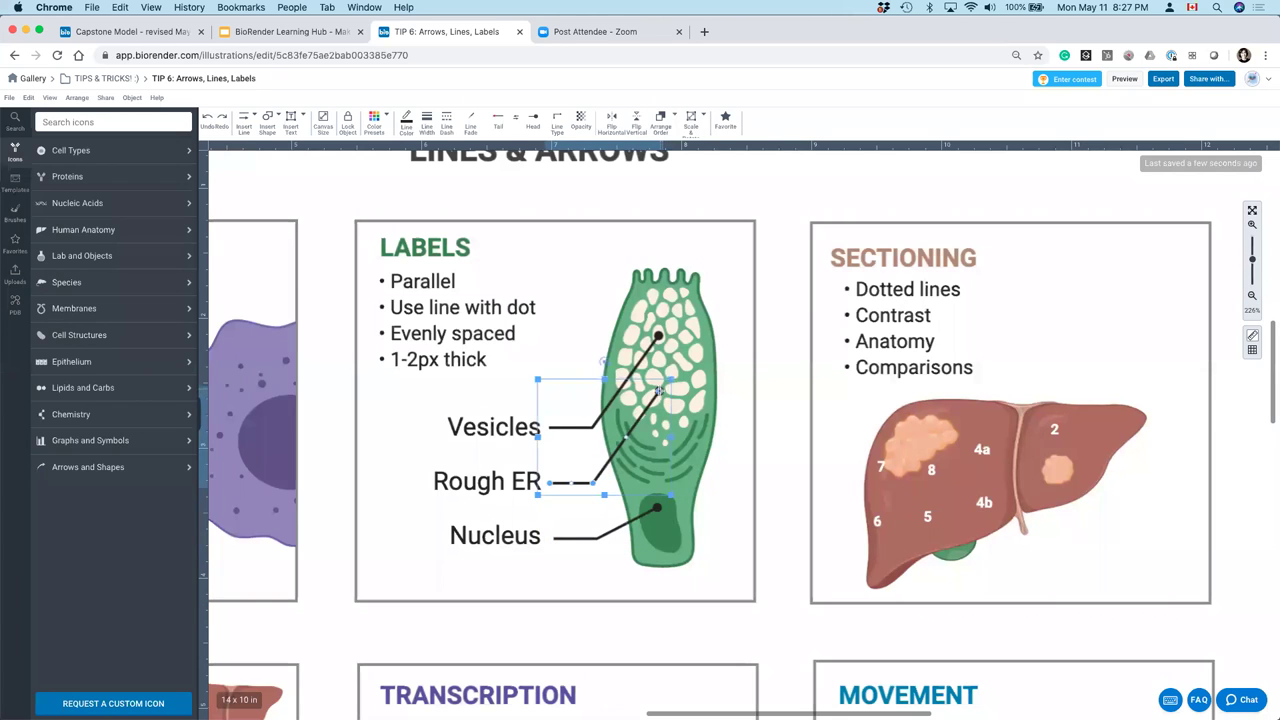
{"action": "left_click_drag", "start_coordinate": [659, 400], "coordinate": [637, 442]}
{"action": "left_click", "coordinate": [320, 444]}
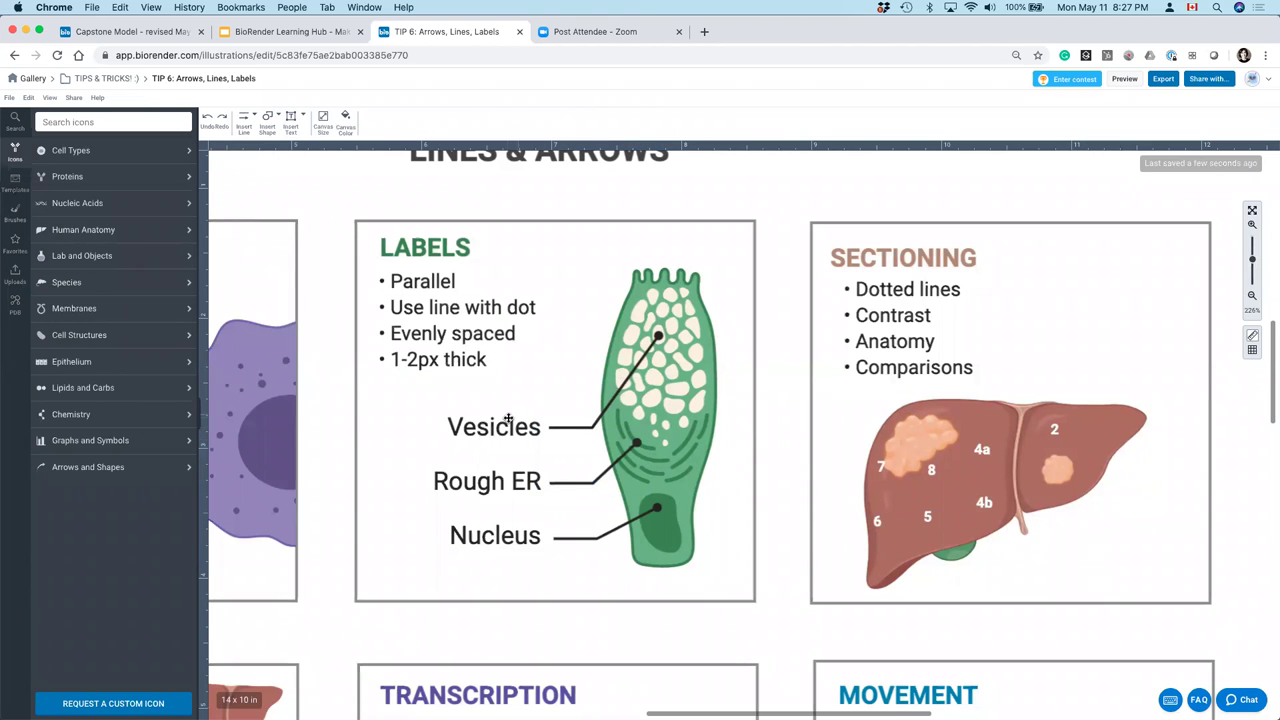
{"action": "left_click", "coordinate": [508, 424]}
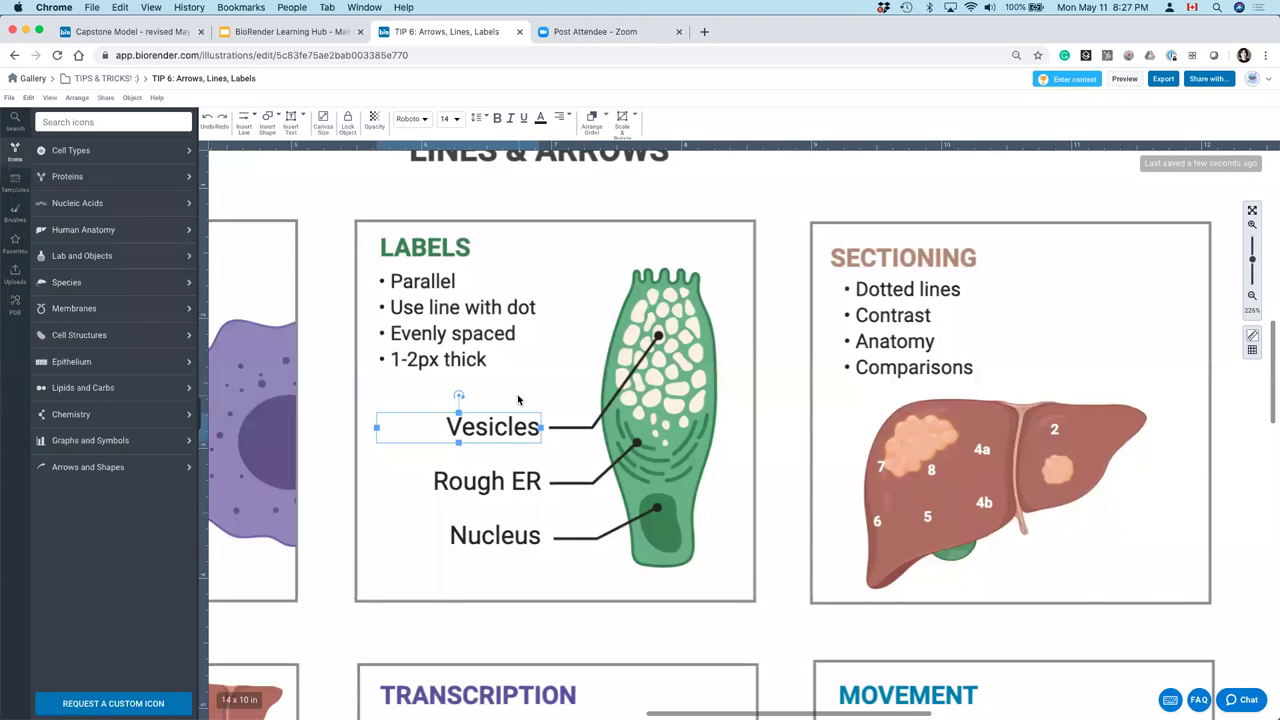
{"action": "left_click", "coordinate": [552, 484]}
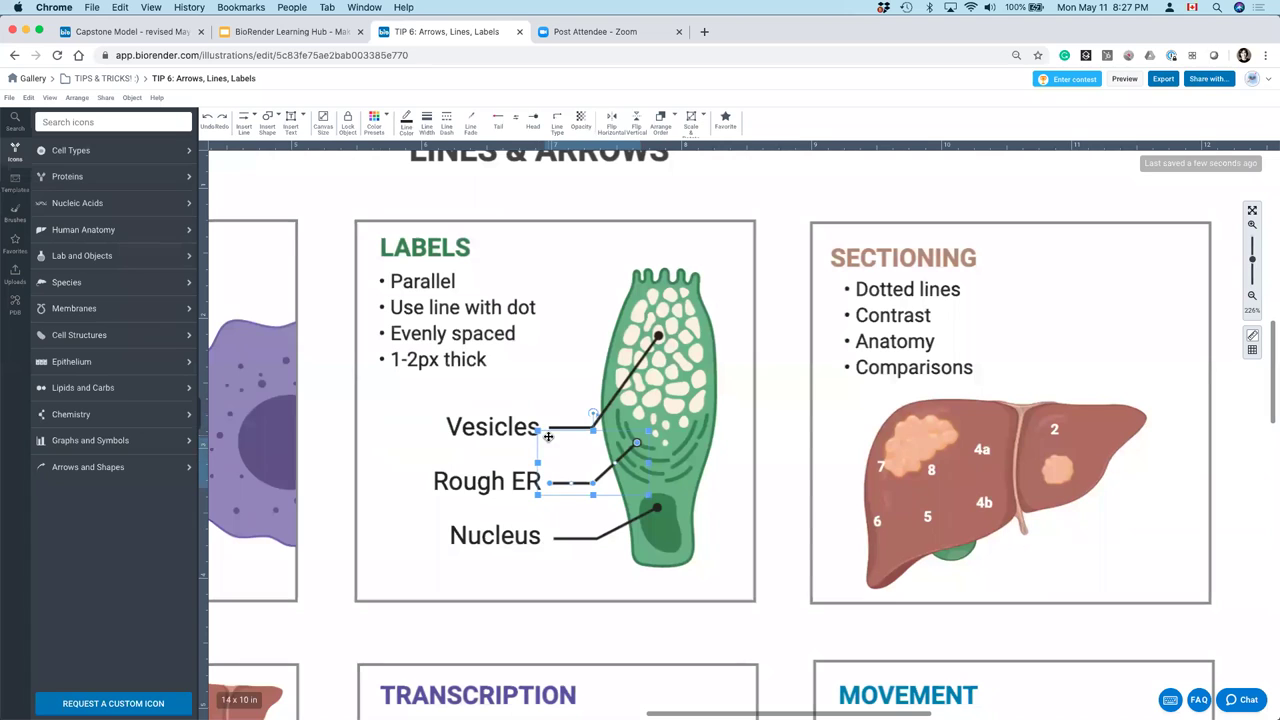
{"action": "left_click", "coordinate": [341, 462]}
{"action": "left_click", "coordinate": [500, 428]}
{"action": "key", "text": "super+c"}
{"action": "key", "text": "super+v"}
{"action": "left_click", "coordinate": [569, 431]}
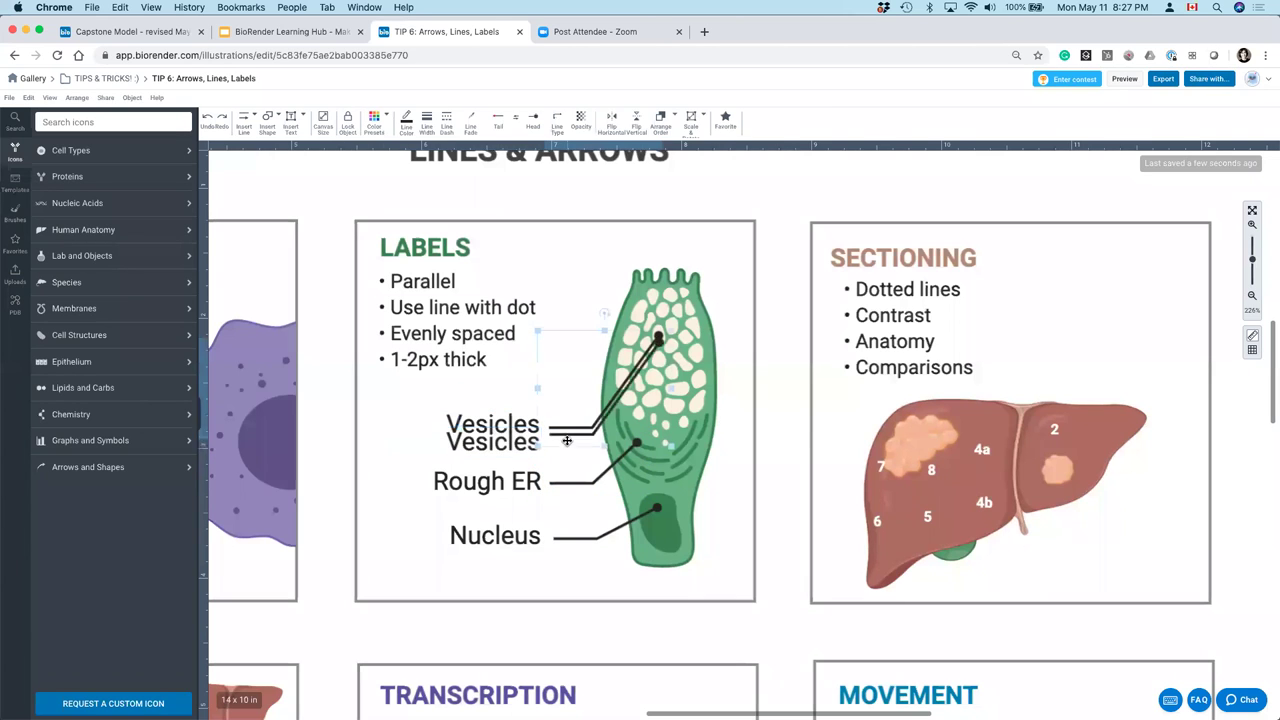
{"action": "key", "text": "super+c"}
{"action": "key", "text": "super+v"}
{"action": "left_click_drag", "start_coordinate": [650, 372], "coordinate": [643, 412]}
{"action": "key", "text": "super+c"}
{"action": "key", "text": "super+v"}
{"action": "left_click_drag", "start_coordinate": [566, 446], "coordinate": [571, 511]}
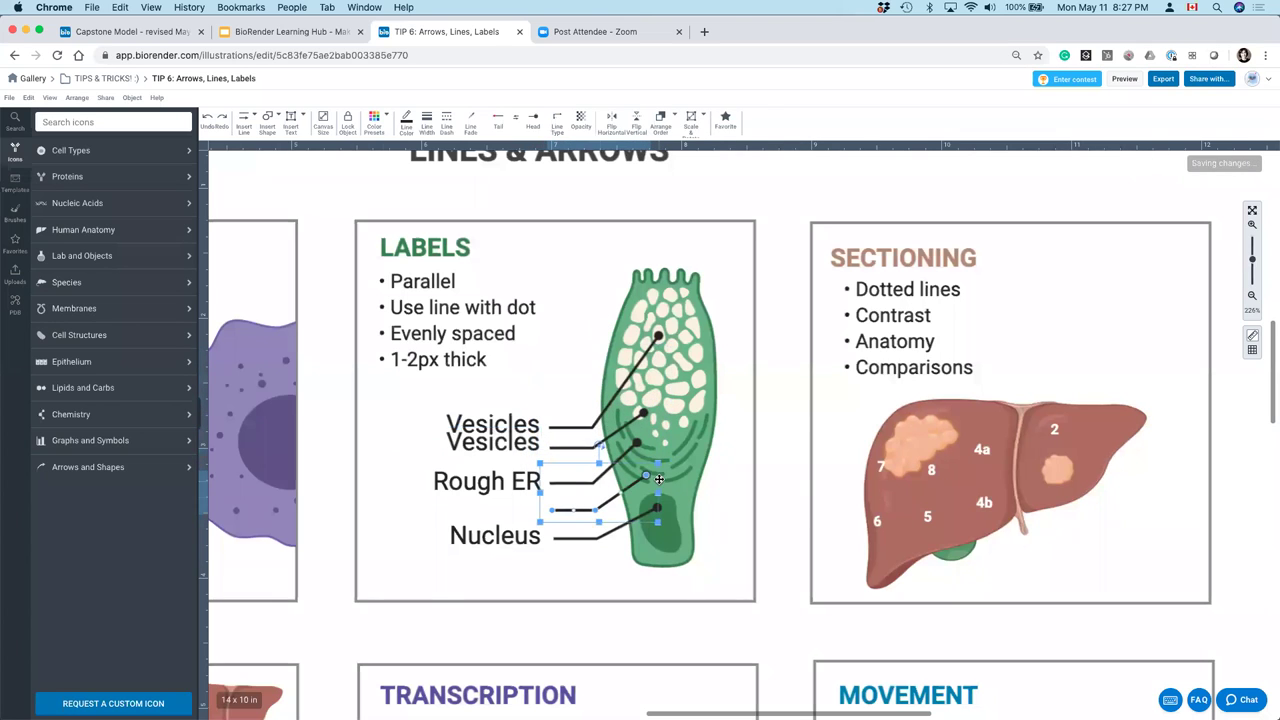
{"action": "left_click_drag", "start_coordinate": [650, 478], "coordinate": [585, 531]}
{"action": "left_click", "coordinate": [565, 562]}
{"action": "left_click", "coordinate": [556, 546]}
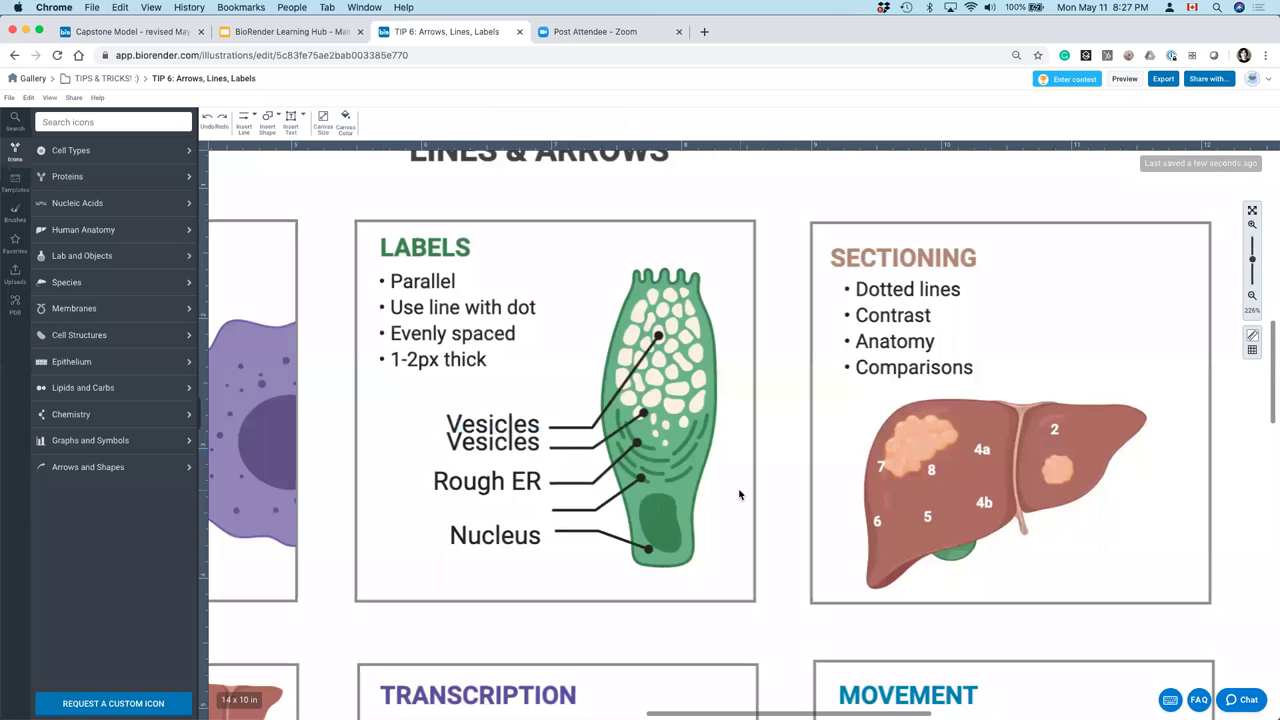
{"action": "key", "text": "super+z"}
{"action": "key", "text": "super+z"}
{"action": "key", "text": "super+z"}
{"action": "key", "text": "super+z"}
{"action": "key", "text": "super+z"}
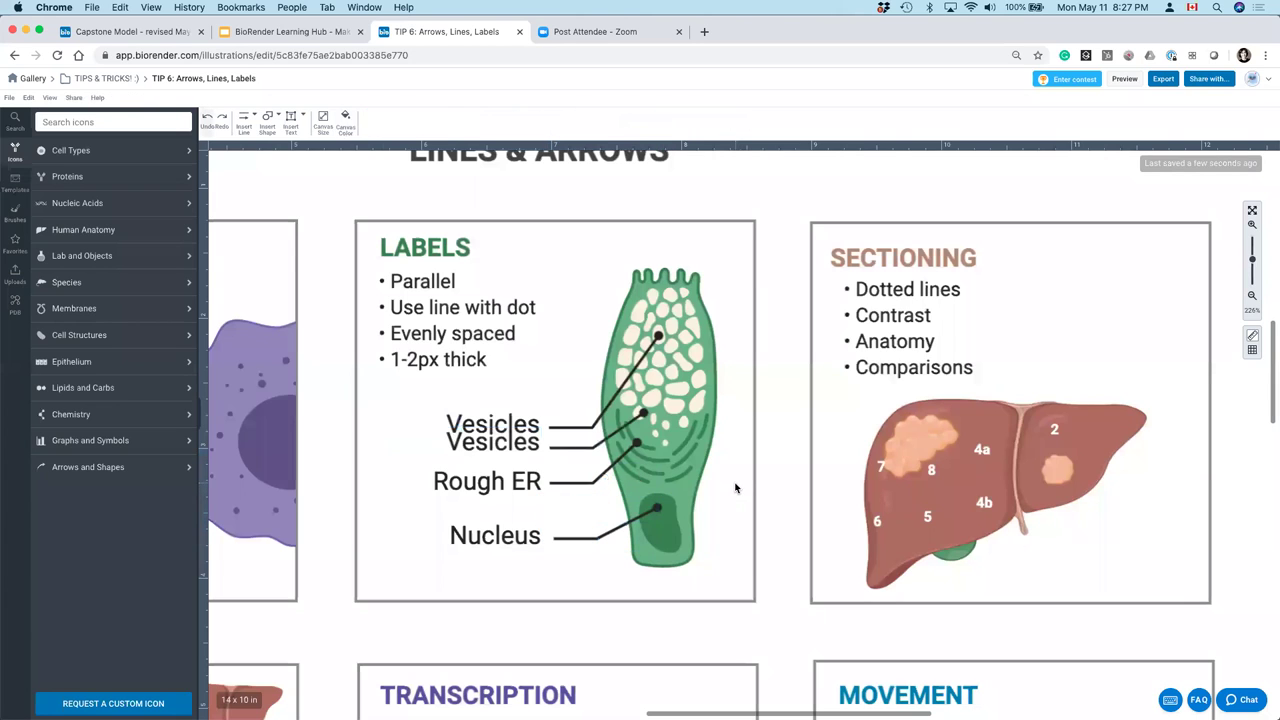
{"action": "key", "text": "super+z"}
{"action": "key", "text": "super+z"}
{"action": "key", "text": "super+z"}
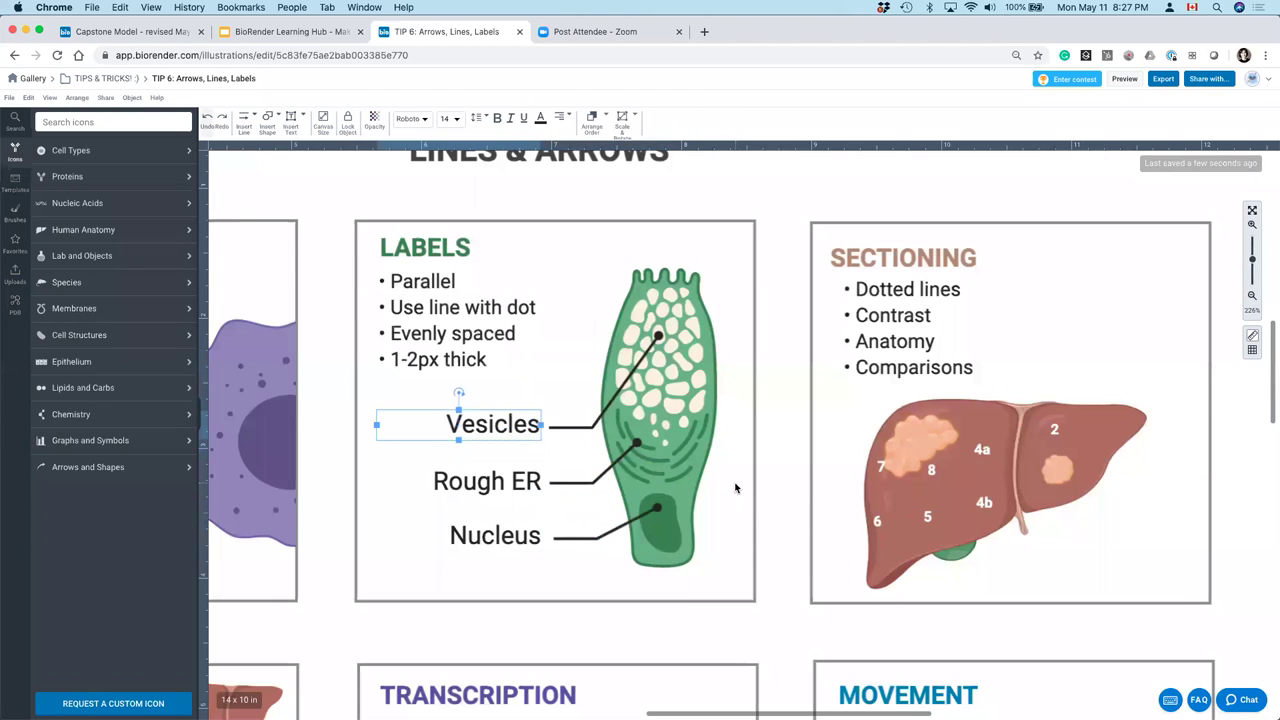
{"action": "key", "text": "super+z"}
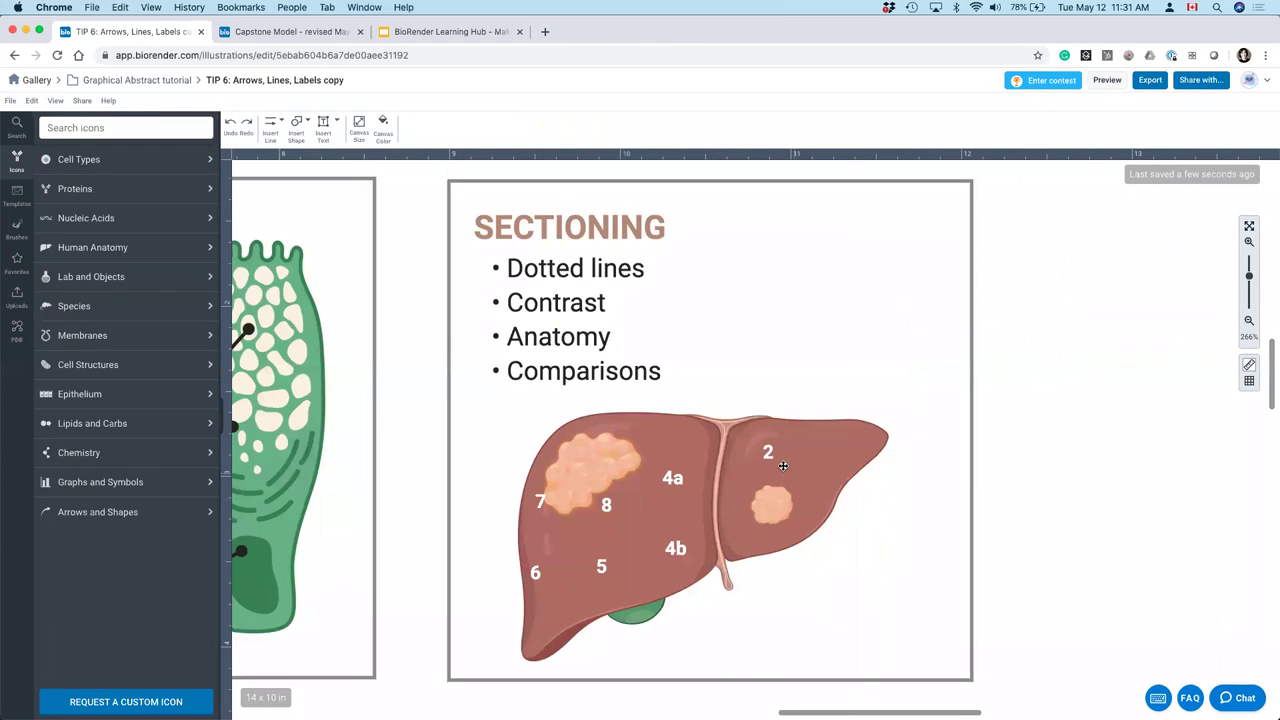
- Select the liver, choose the dashed curved line from Insert Line > Lines, and zoom out to 182%
{"action": "left_click_drag", "start_coordinate": [770, 452], "coordinate": [772, 455]}
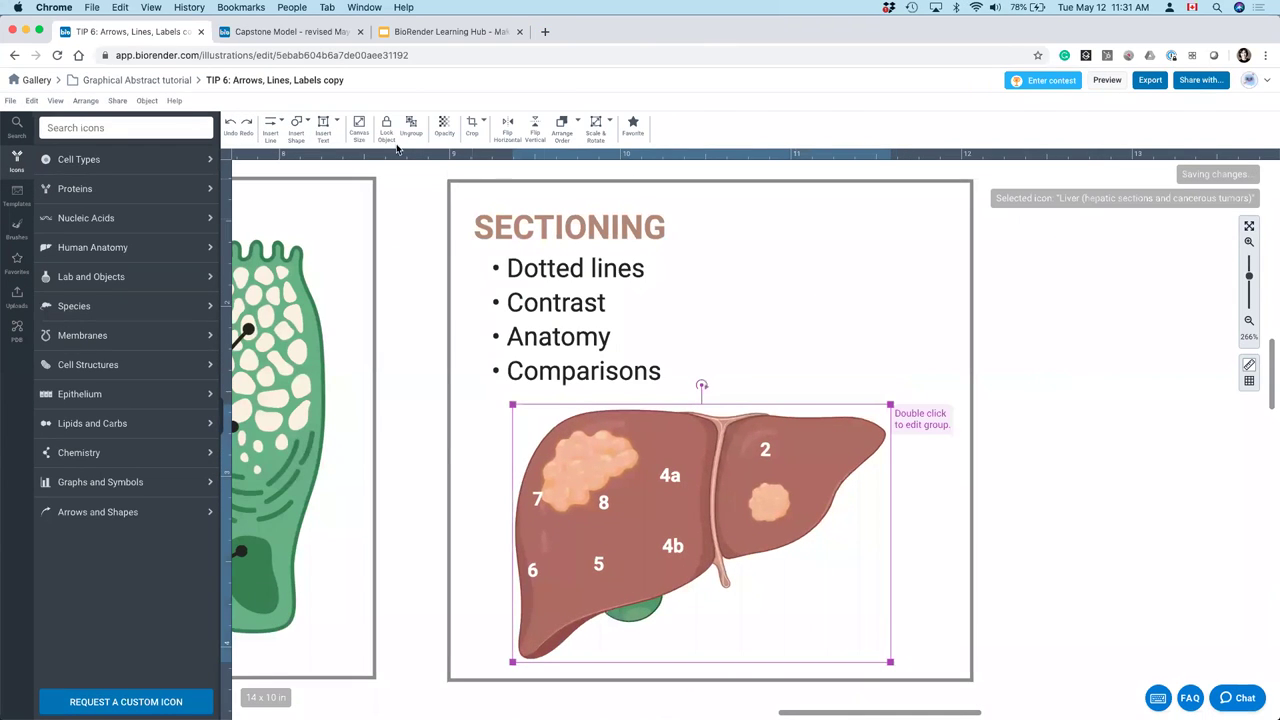
{"action": "left_click", "coordinate": [283, 124]}
{"action": "mouse_move", "coordinate": [300, 258]}
{"action": "mouse_move", "coordinate": [322, 172]}
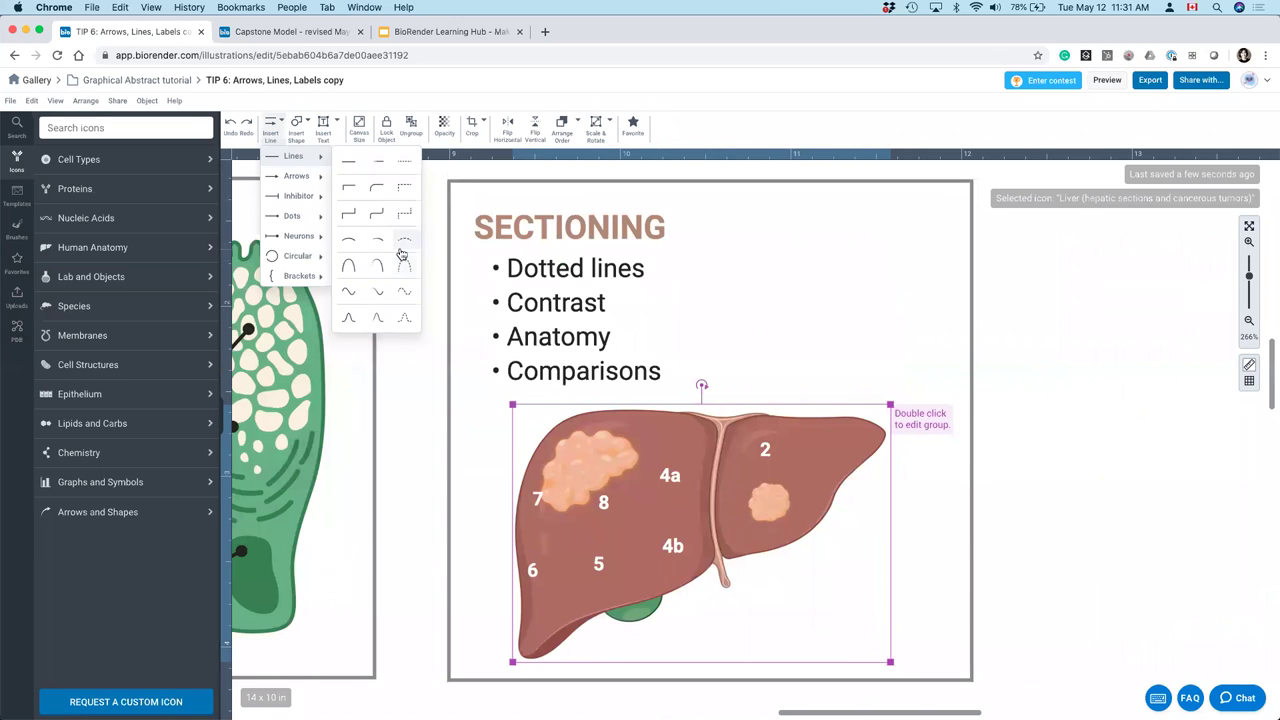
{"action": "key", "text": "super+equal"}
{"action": "key", "text": "super+equal"}
{"action": "key", "text": "super+equal"}
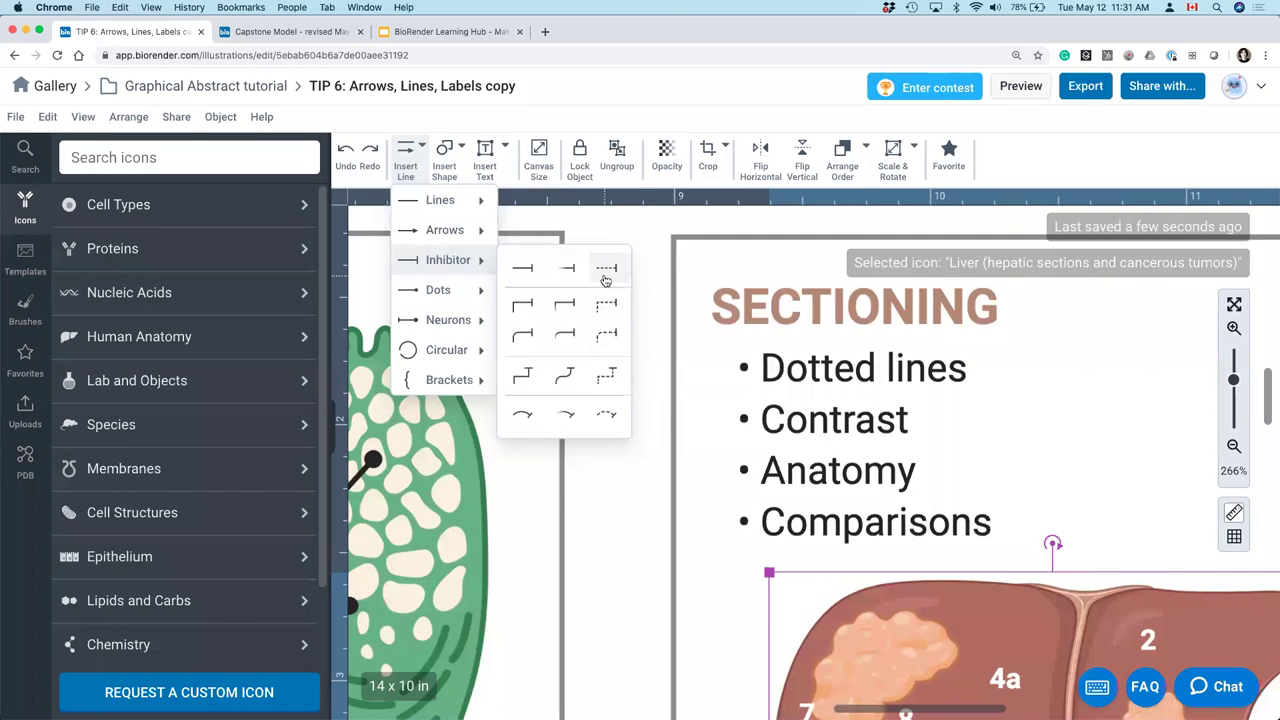
{"action": "mouse_move", "coordinate": [455, 231]}
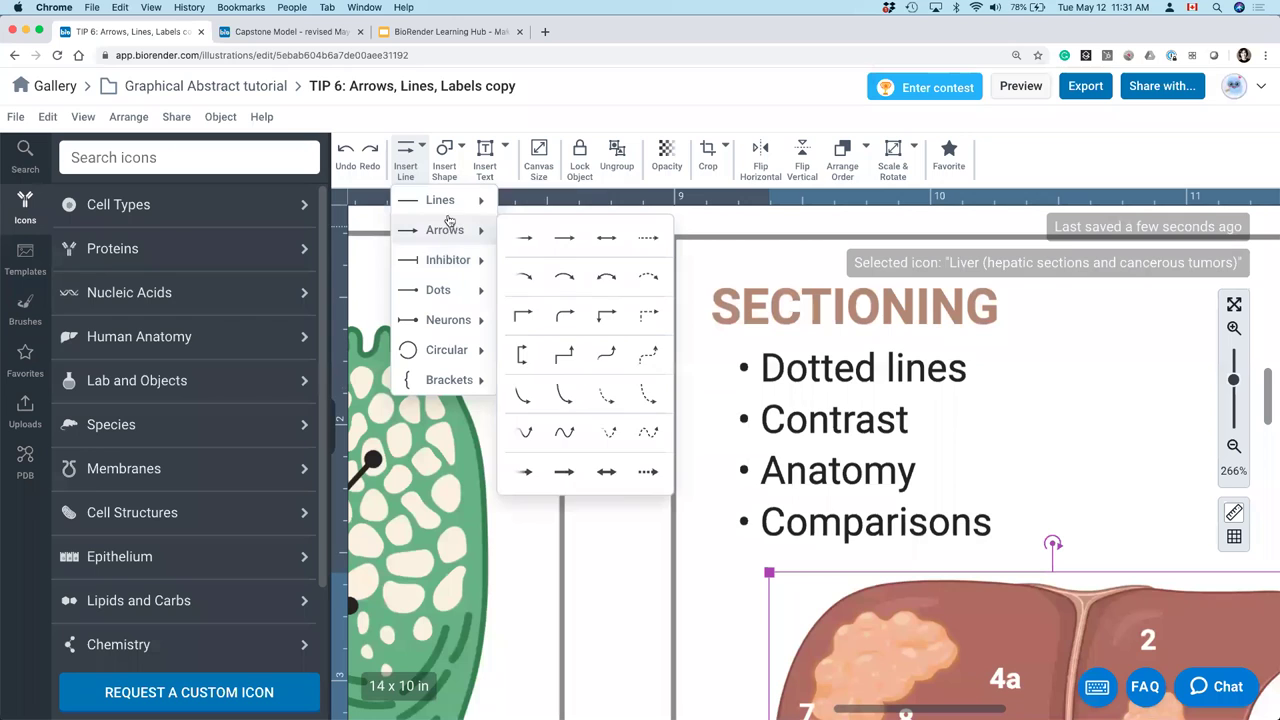
{"action": "mouse_move", "coordinate": [449, 201]}
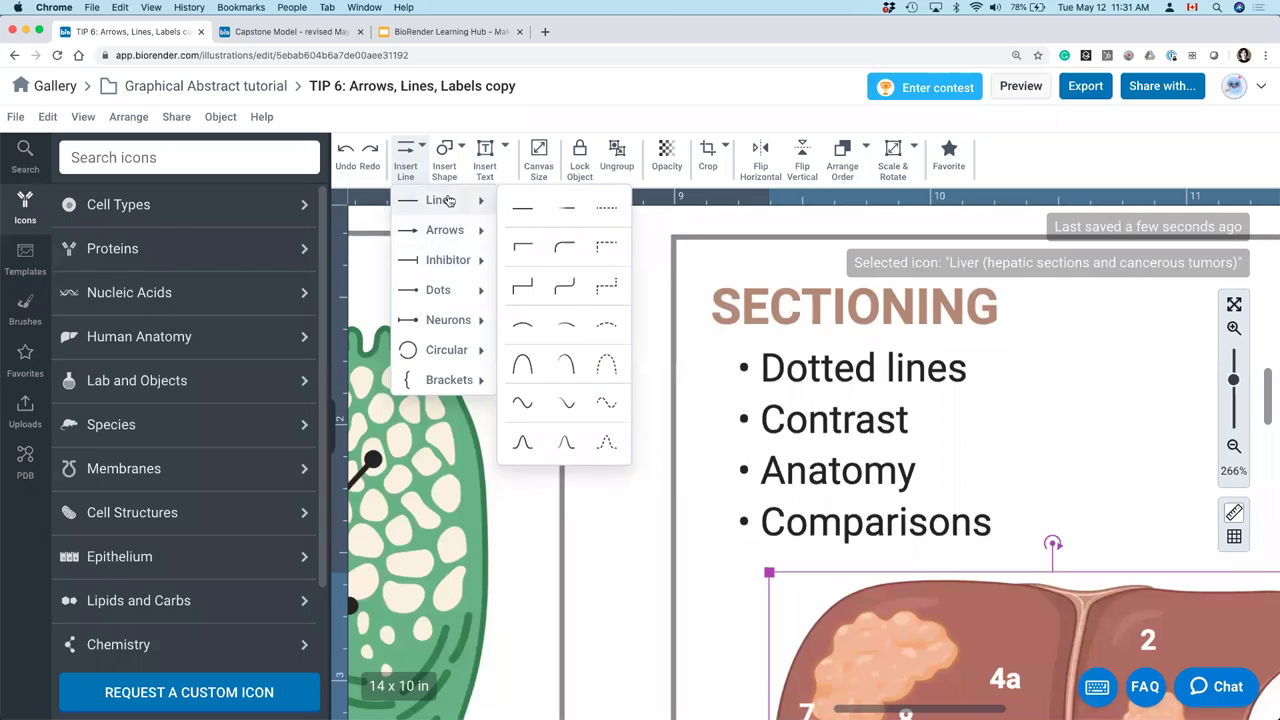
{"action": "left_click", "coordinate": [606, 331]}
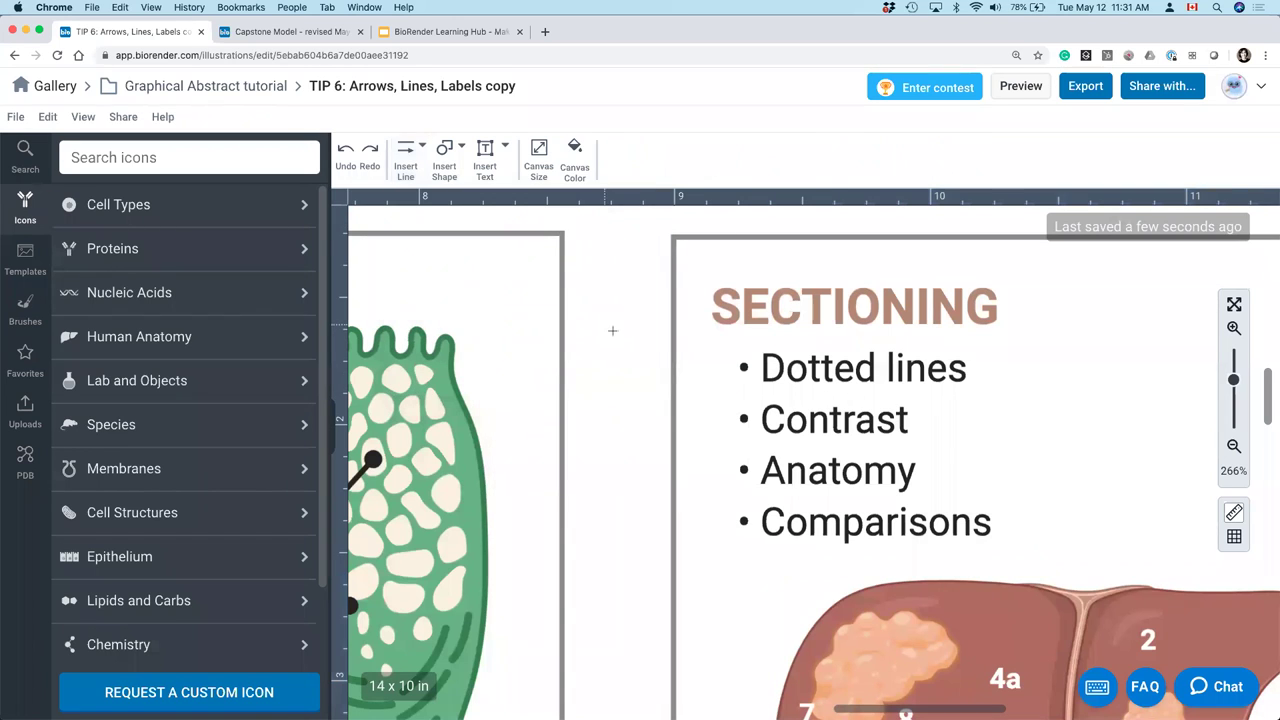
{"action": "left_click", "coordinate": [1233, 446]}
{"action": "left_click", "coordinate": [1233, 446]}
- Draw a dashed arc across the liver, flatten its curve, and make it white
{"action": "scroll", "coordinate": [871, 469], "scroll_direction": "down", "scroll_amount": 5}
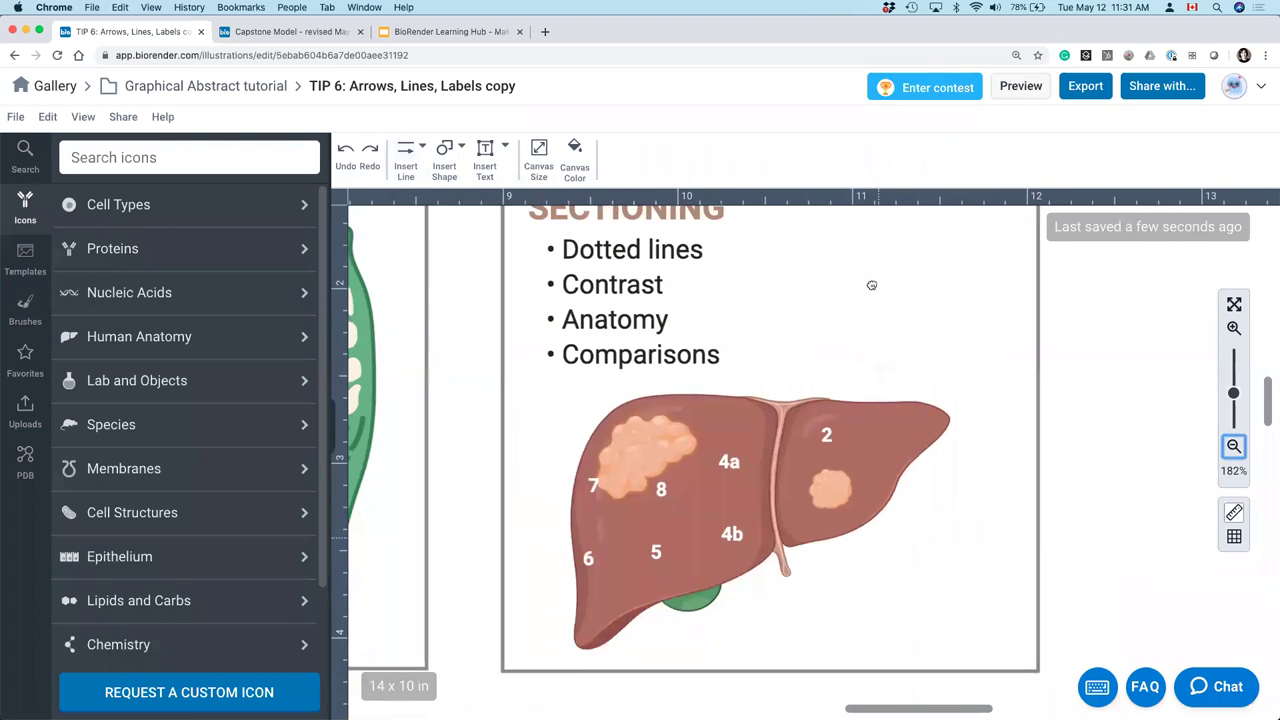
{"action": "mouse_move", "coordinate": [568, 555]}
{"action": "left_mouse_down"}
{"action": "mouse_move", "coordinate": [605, 505]}
{"action": "mouse_move", "coordinate": [665, 495]}
{"action": "mouse_move", "coordinate": [763, 509]}
{"action": "left_mouse_up"}
{"action": "left_click_drag", "start_coordinate": [644, 556], "coordinate": [669, 547]}
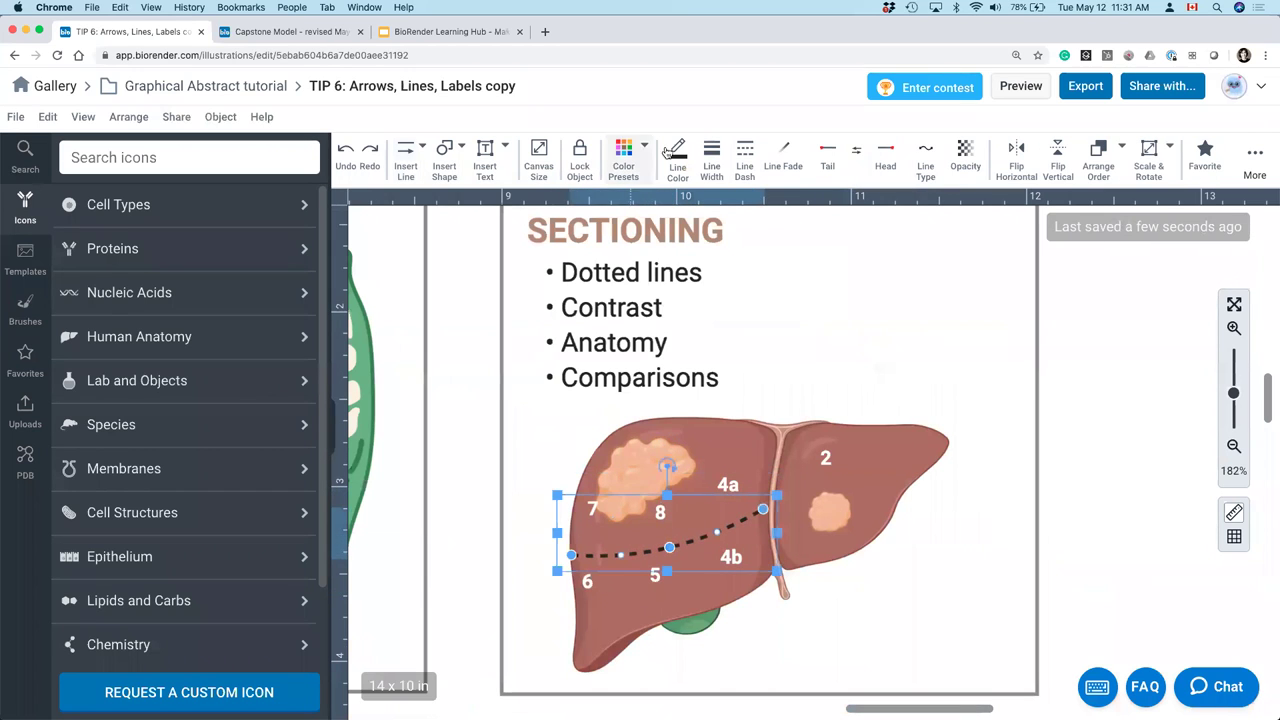
{"action": "left_click", "coordinate": [676, 152]}
{"action": "left_click_drag", "start_coordinate": [696, 266], "coordinate": [650, 215]}
{"action": "left_click", "coordinate": [536, 414]}
- Duplicate the white dashed line and reshape the copy into a diagonal divider through the tumour
{"action": "left_click", "coordinate": [678, 543]}
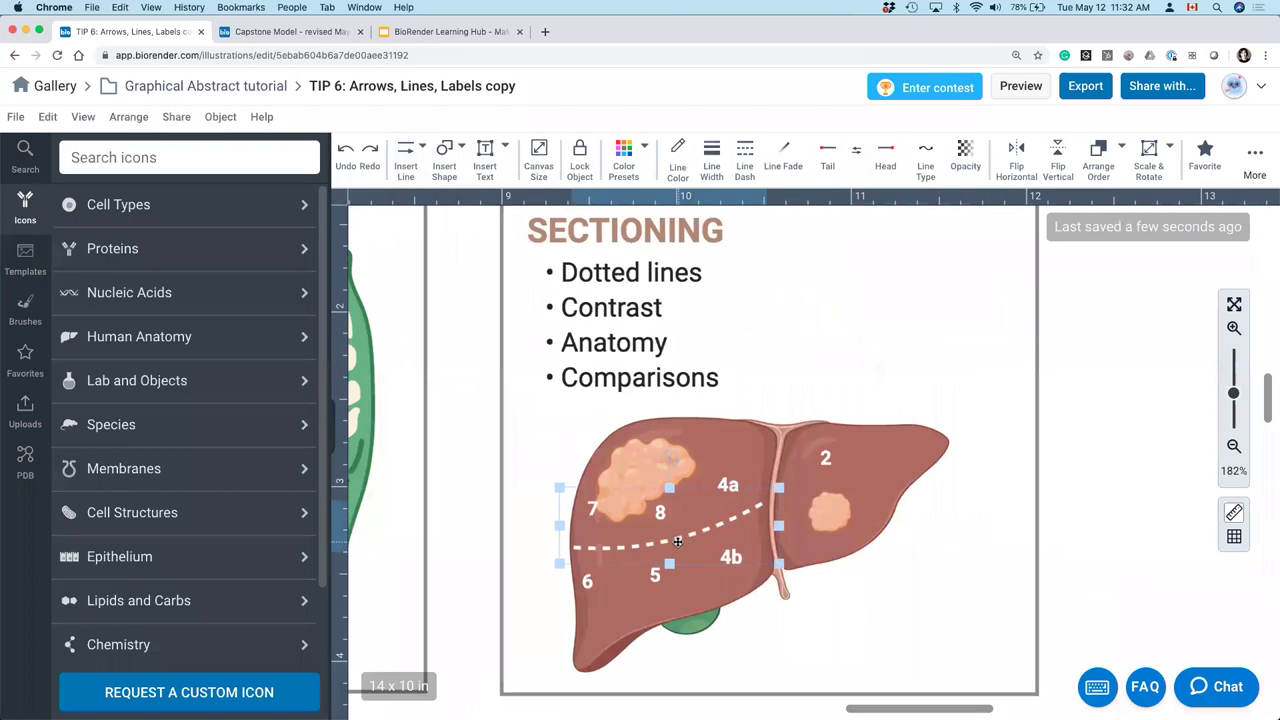
{"action": "key", "text": "ctrl+d"}
{"action": "left_click_drag", "start_coordinate": [678, 543], "coordinate": [680, 512]}
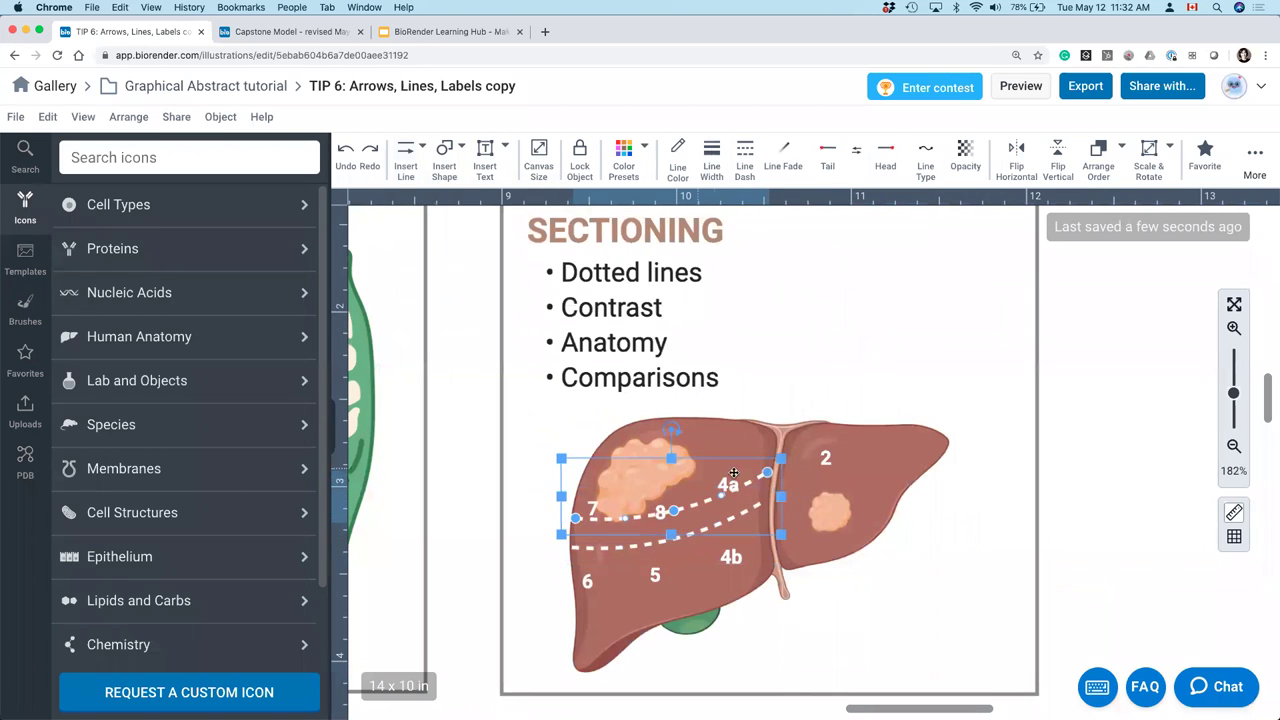
{"action": "left_click_drag", "start_coordinate": [764, 476], "coordinate": [695, 424]}
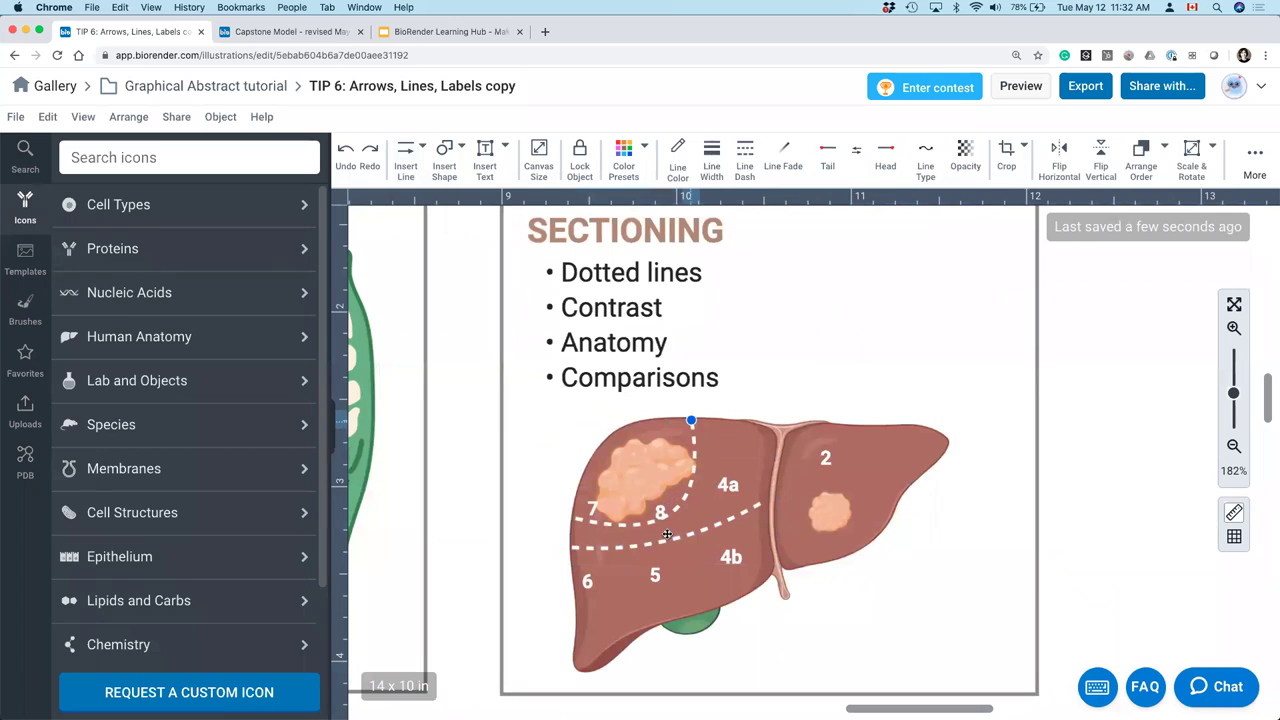
{"action": "left_click_drag", "start_coordinate": [673, 516], "coordinate": [625, 636]}
{"action": "left_click_drag", "start_coordinate": [623, 489], "coordinate": [708, 460]}
{"action": "left_click", "coordinate": [745, 420]}
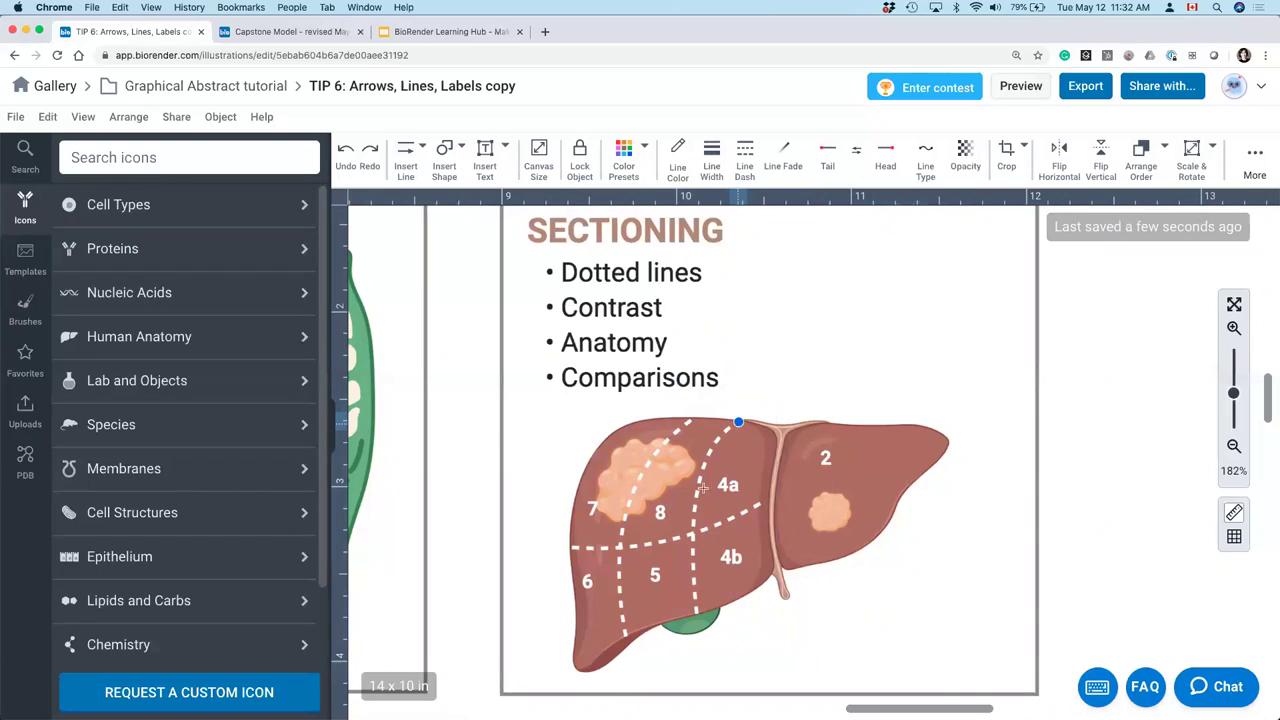
{"action": "left_click", "coordinate": [740, 422]}
{"action": "left_click", "coordinate": [698, 490]}
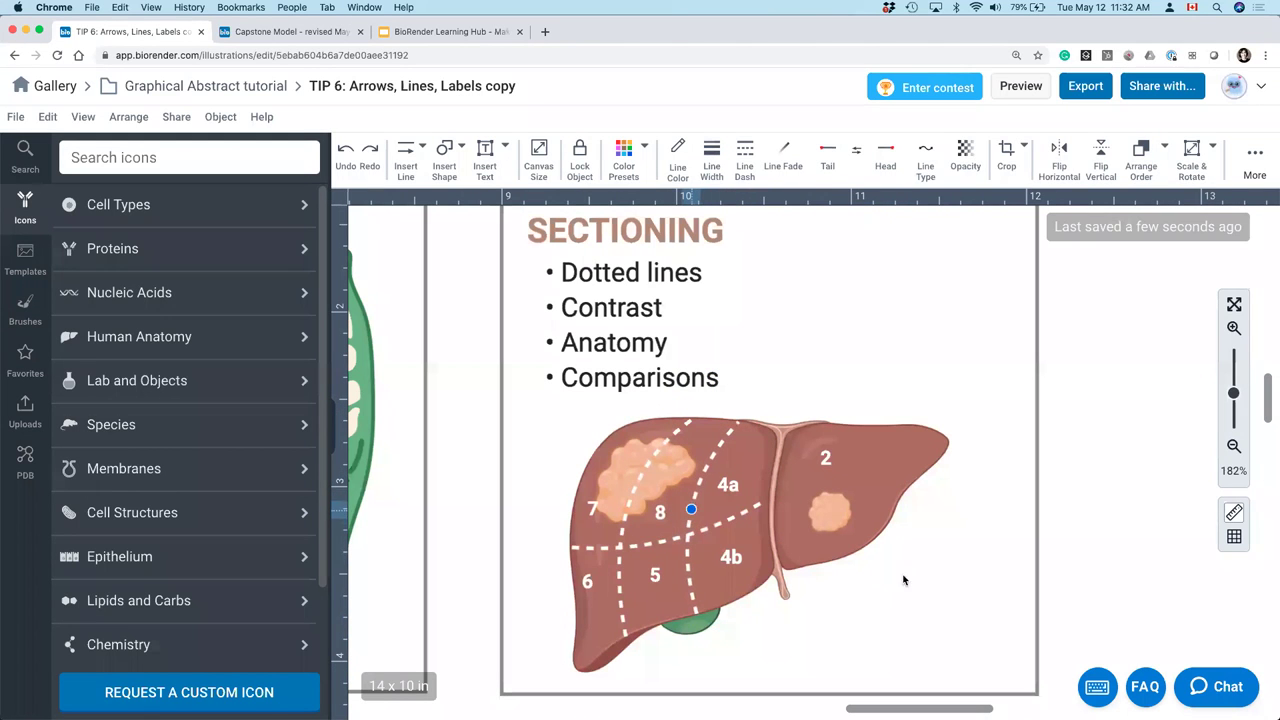
{"action": "left_click", "coordinate": [1092, 692]}
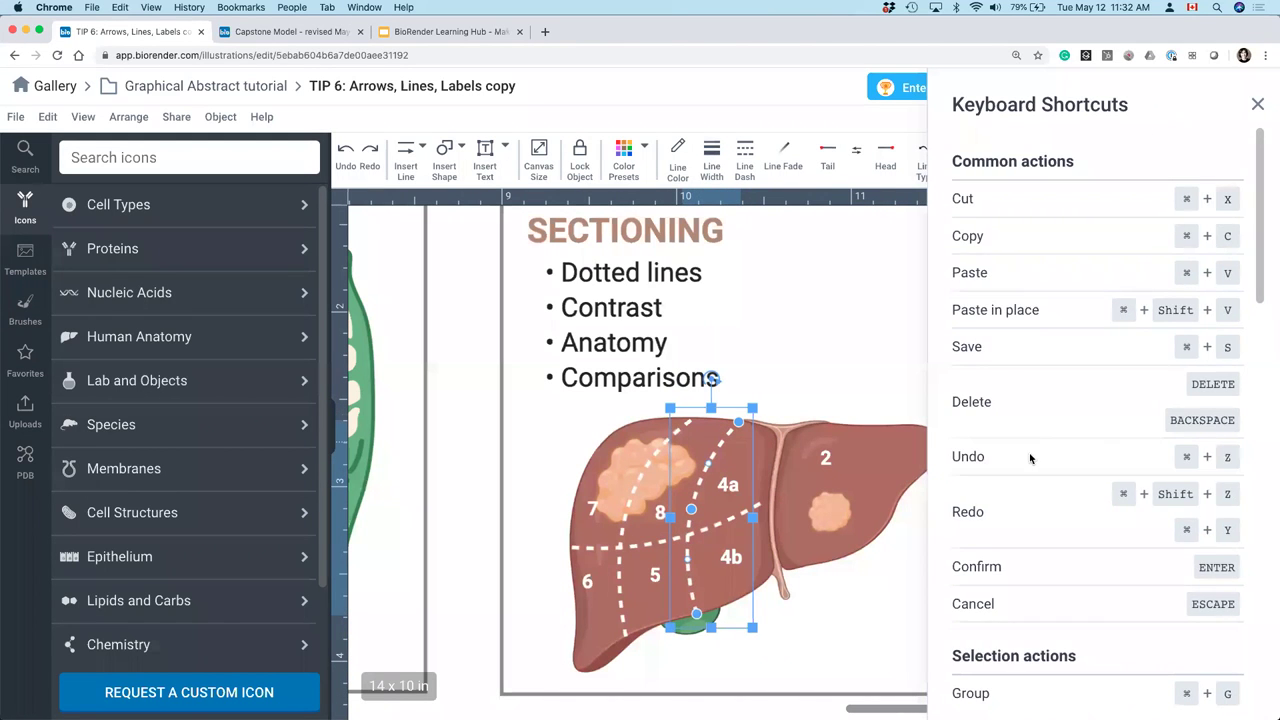
{"action": "scroll", "coordinate": [1031, 454], "scroll_direction": "down", "scroll_amount": 5}
{"action": "scroll", "coordinate": [1031, 454], "scroll_direction": "down", "scroll_amount": 4}
{"action": "scroll", "coordinate": [1025, 456], "scroll_direction": "up", "scroll_amount": 10}
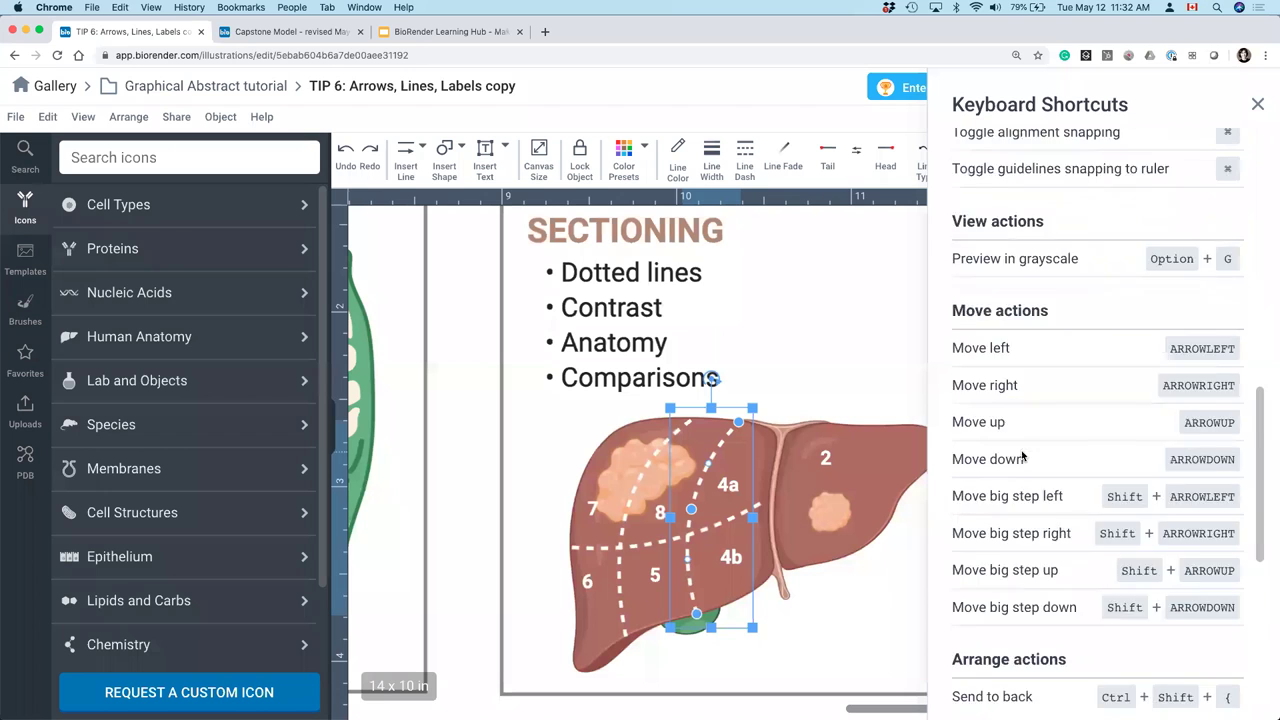
{"action": "left_click", "coordinate": [1258, 105]}
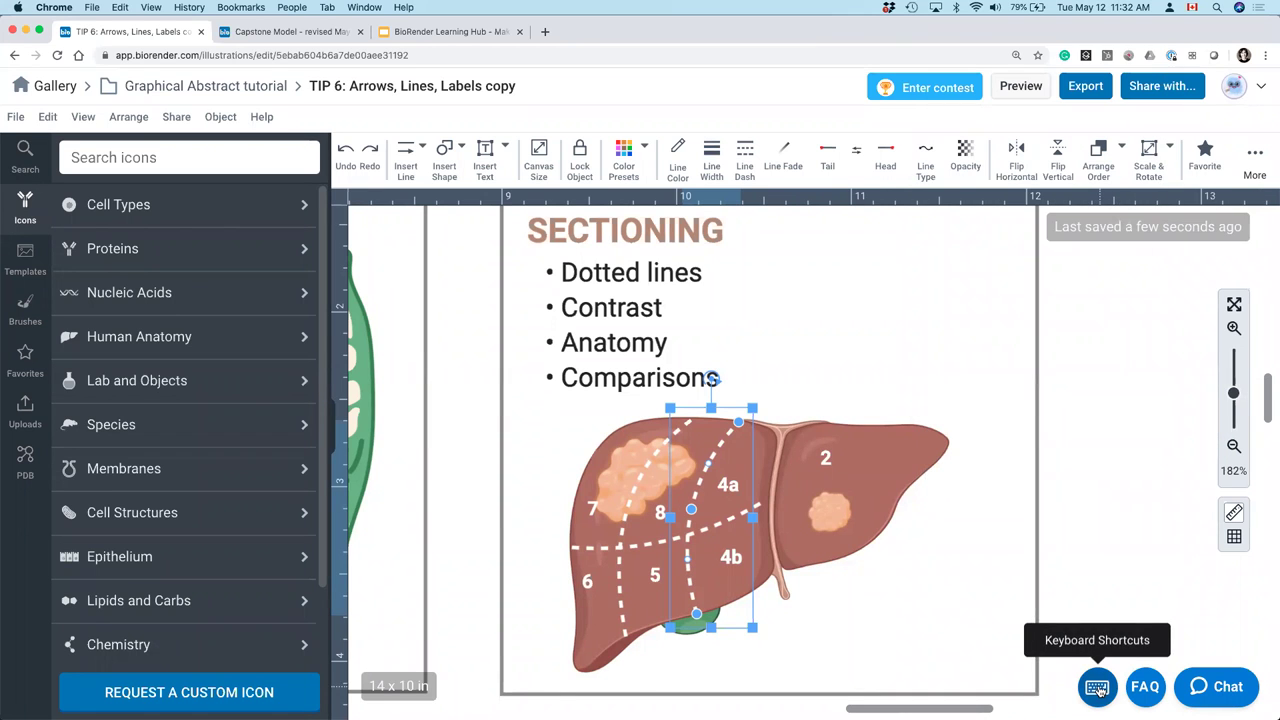
{"action": "key", "text": "super+minus"}
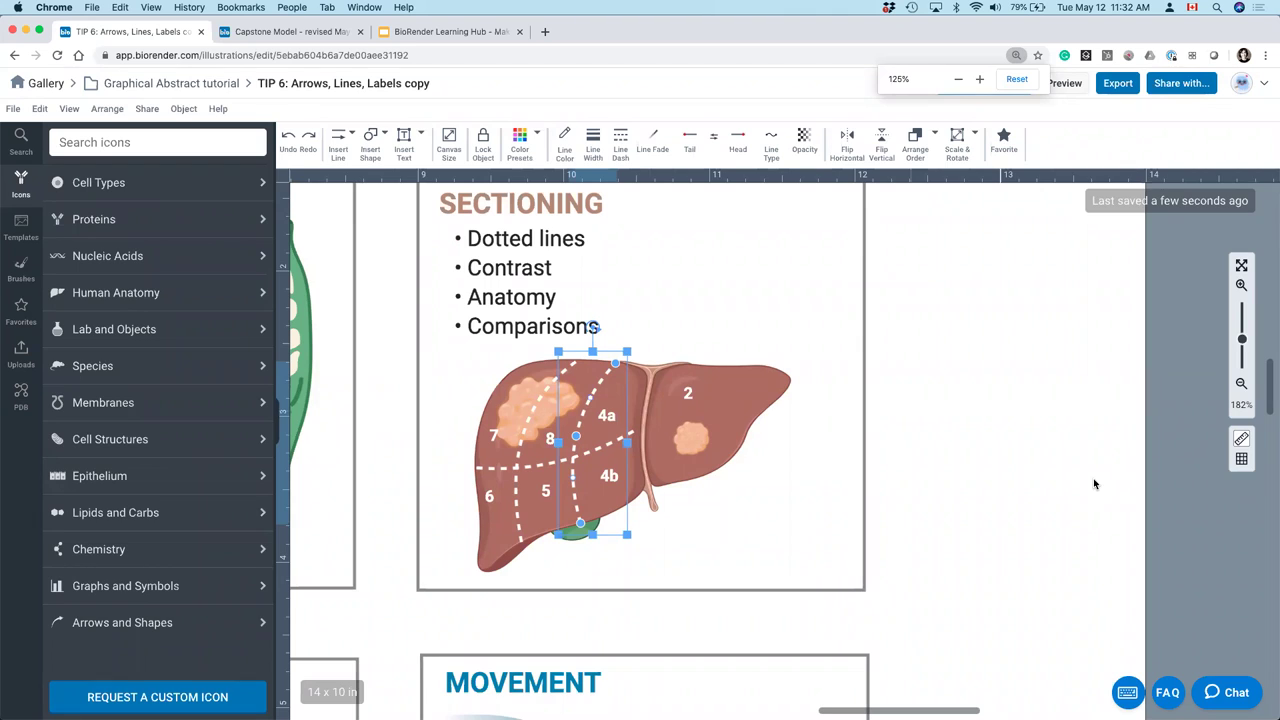
{"action": "key", "text": "super+minus"}
{"action": "key", "text": "super+minus"}
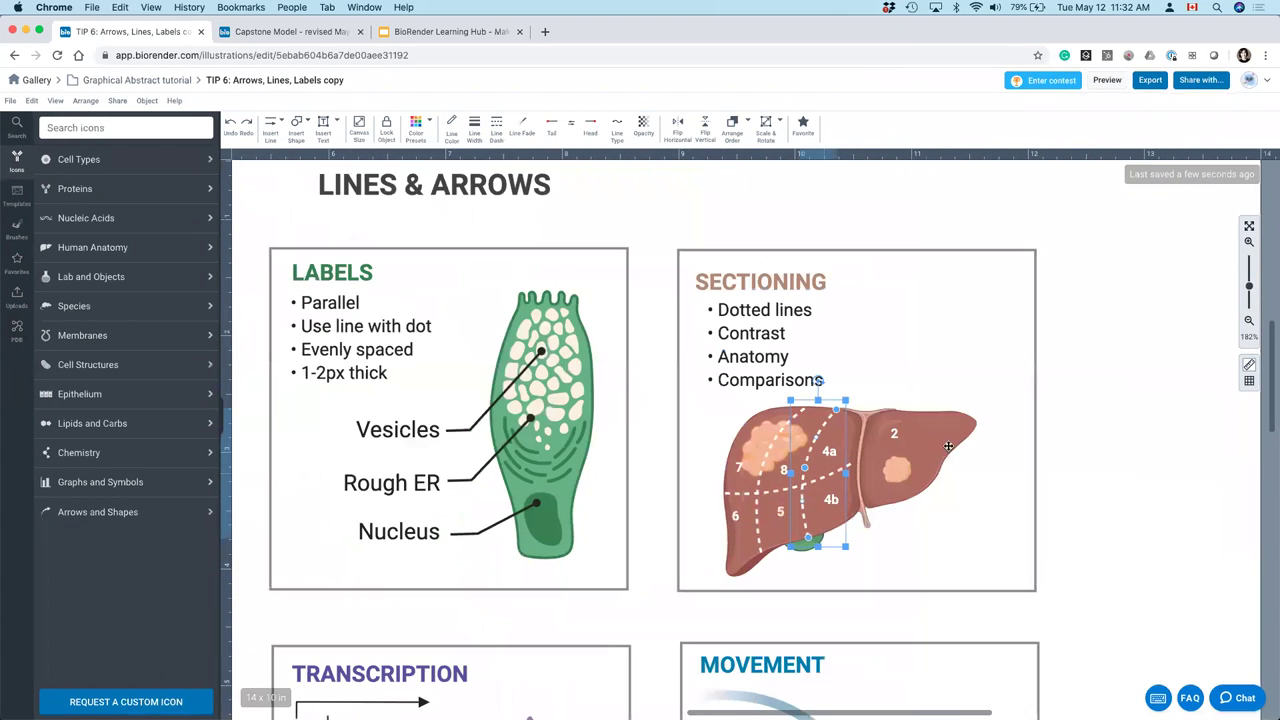
{"action": "left_click", "coordinate": [1040, 312]}
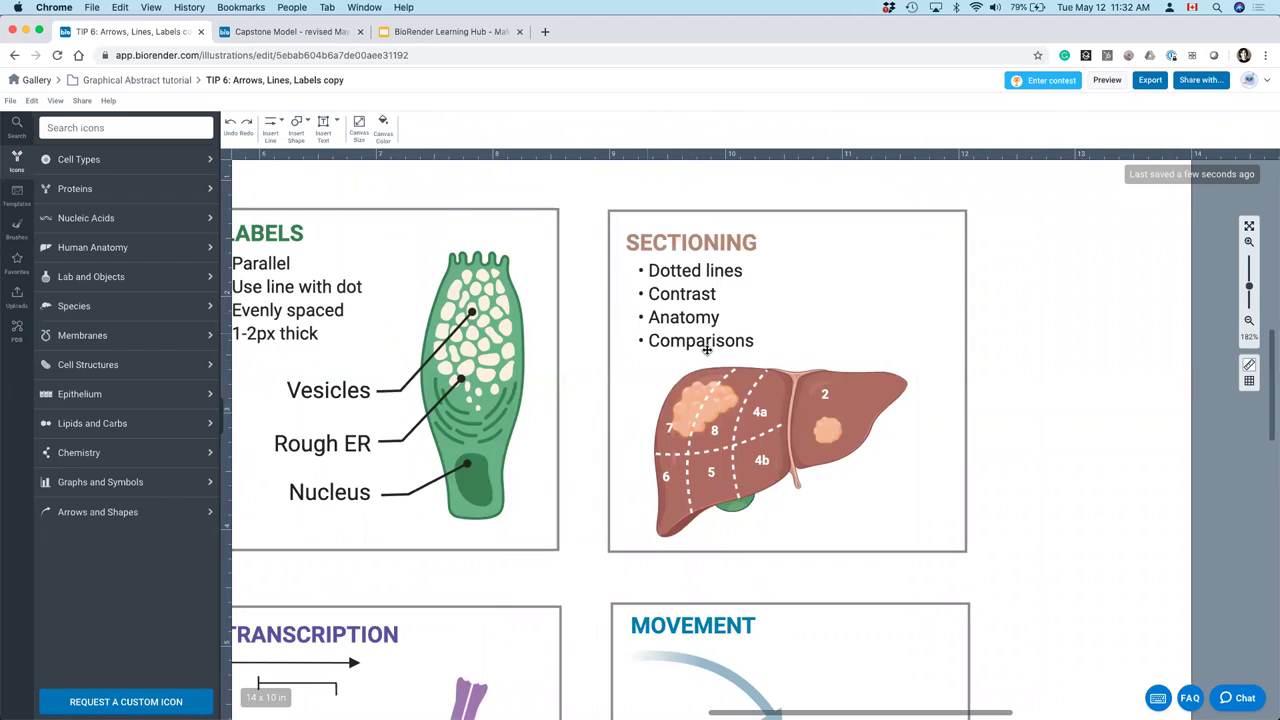
{"action": "left_click", "coordinate": [727, 386]}
{"action": "double_click", "coordinate": [728, 373]}
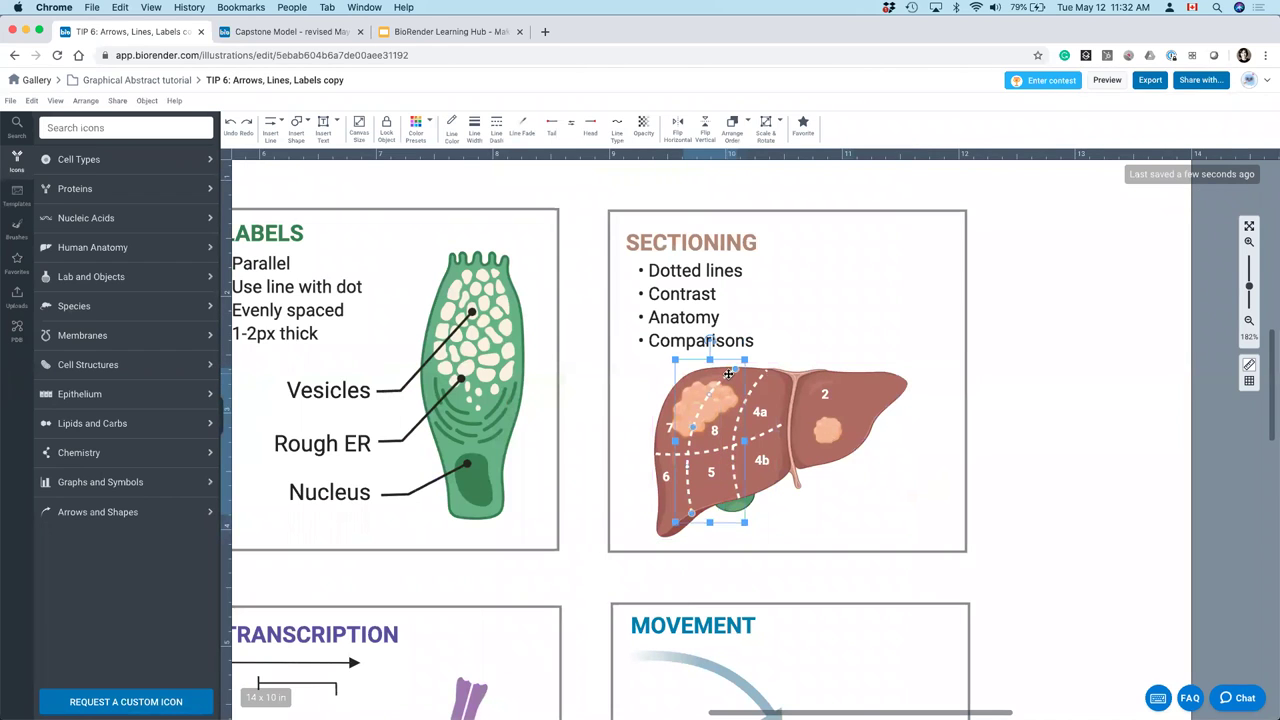
{"action": "left_click", "coordinate": [722, 370]}
{"action": "left_click", "coordinate": [720, 370]}
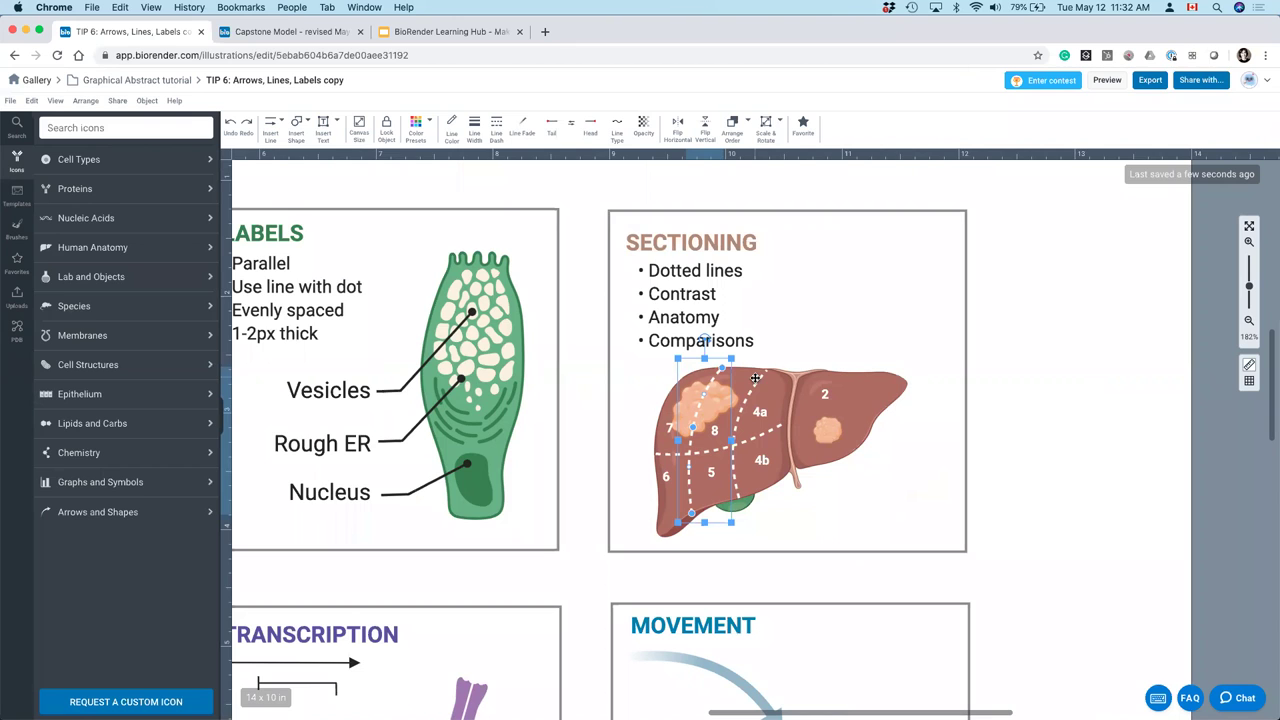
{"action": "left_click", "coordinate": [1009, 427]}
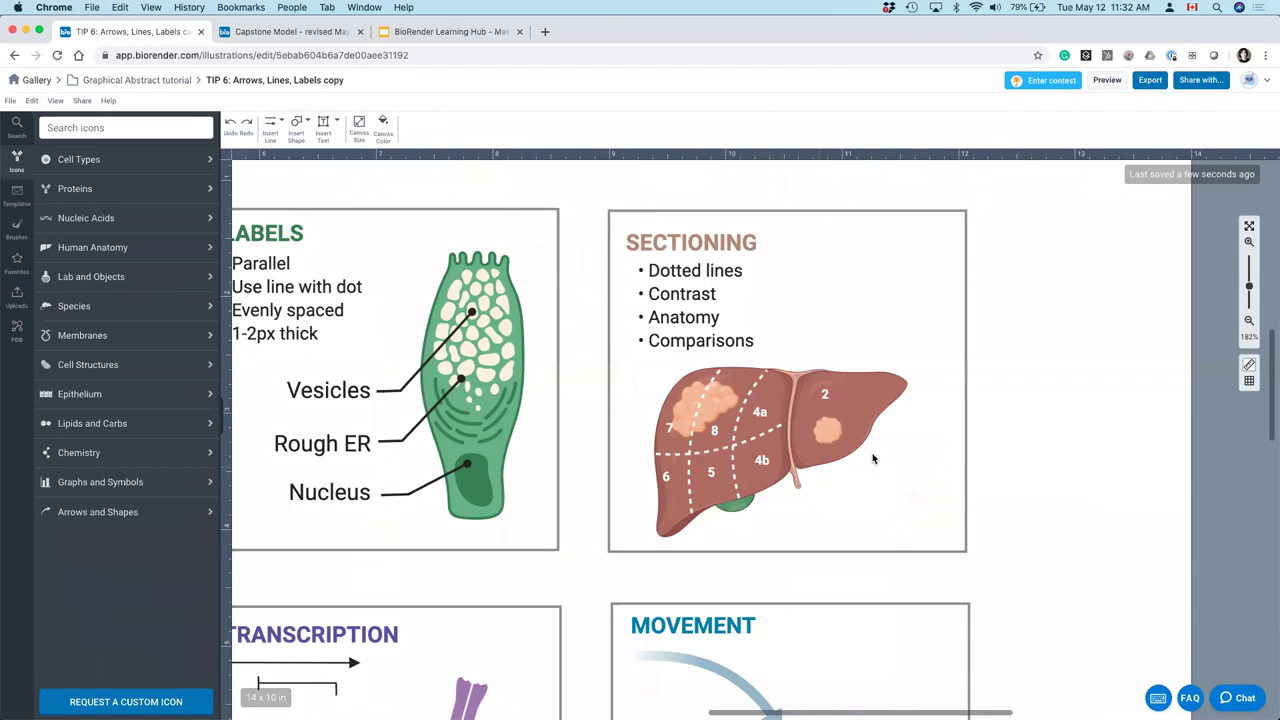
- Draw a circle over the tumour in liver segment 2
{"action": "left_click", "coordinate": [296, 122]}
{"action": "mouse_move", "coordinate": [306, 160]}
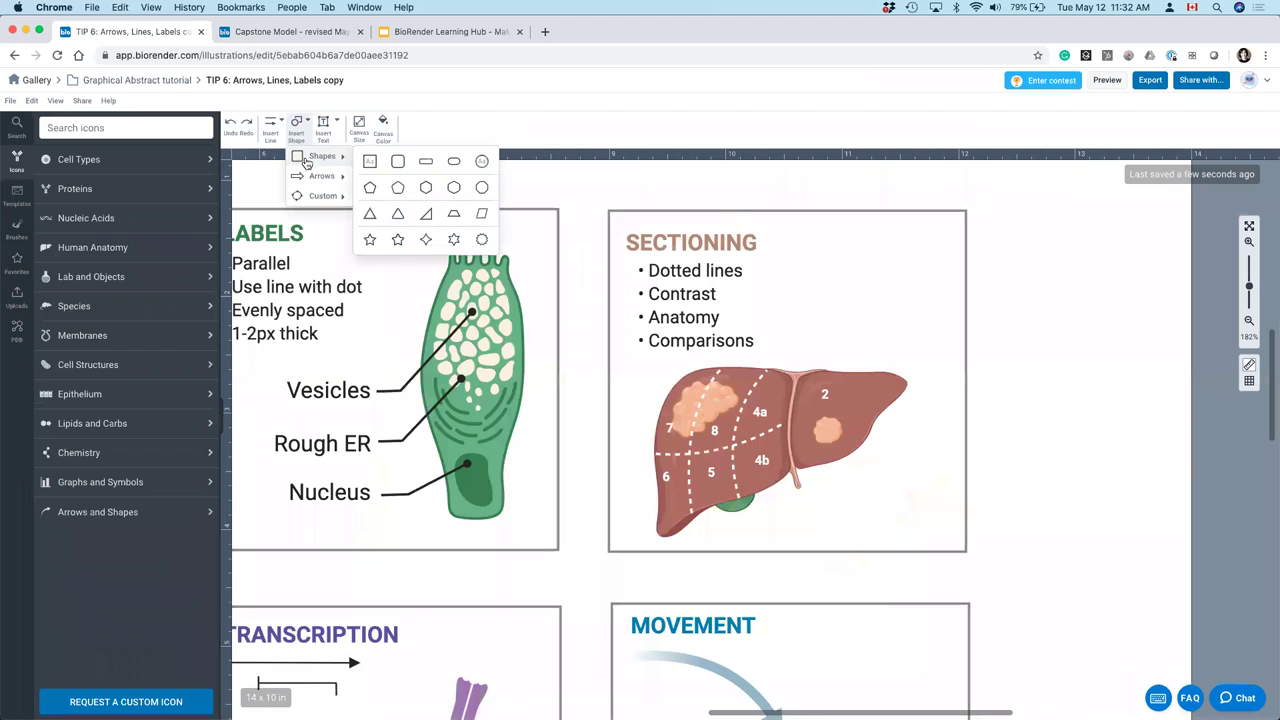
{"action": "left_click", "coordinate": [481, 163]}
{"action": "left_click_drag", "start_coordinate": [804, 406], "coordinate": [853, 452]}
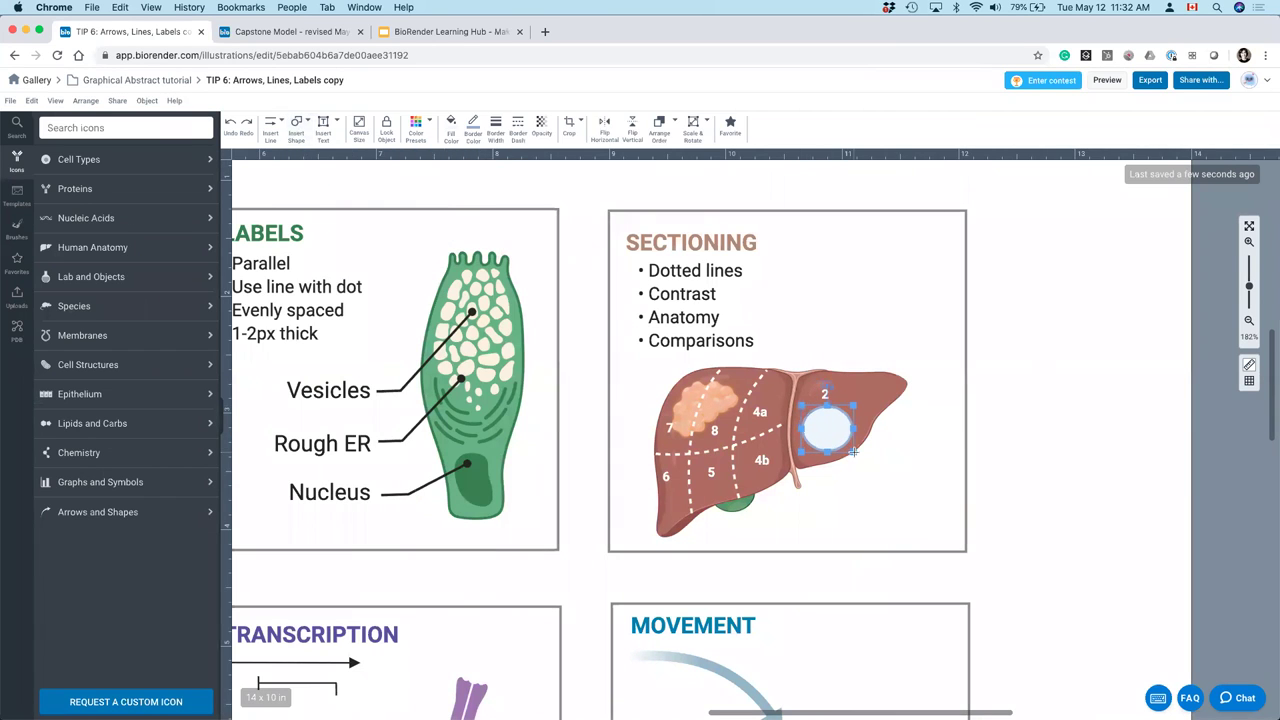
- Give the circle a transparent fill and a white 2 px dotted outline
{"action": "left_click", "coordinate": [452, 125]}
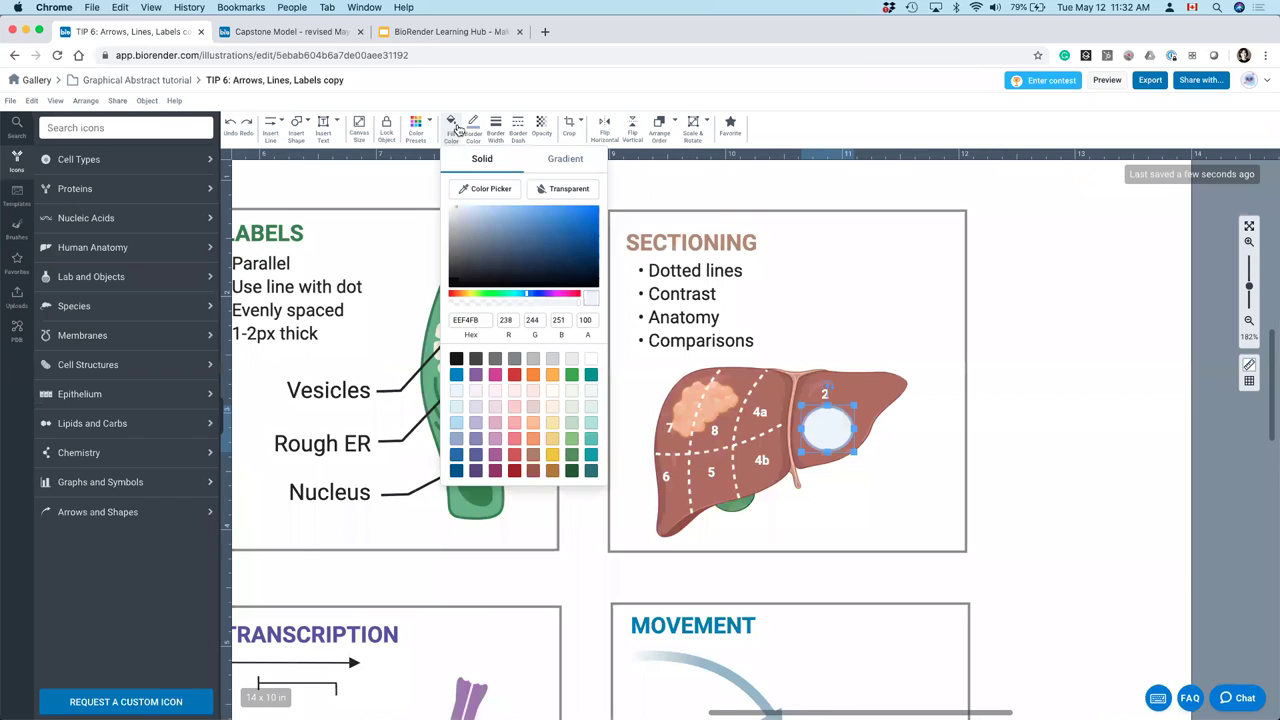
{"action": "left_click", "coordinate": [550, 192]}
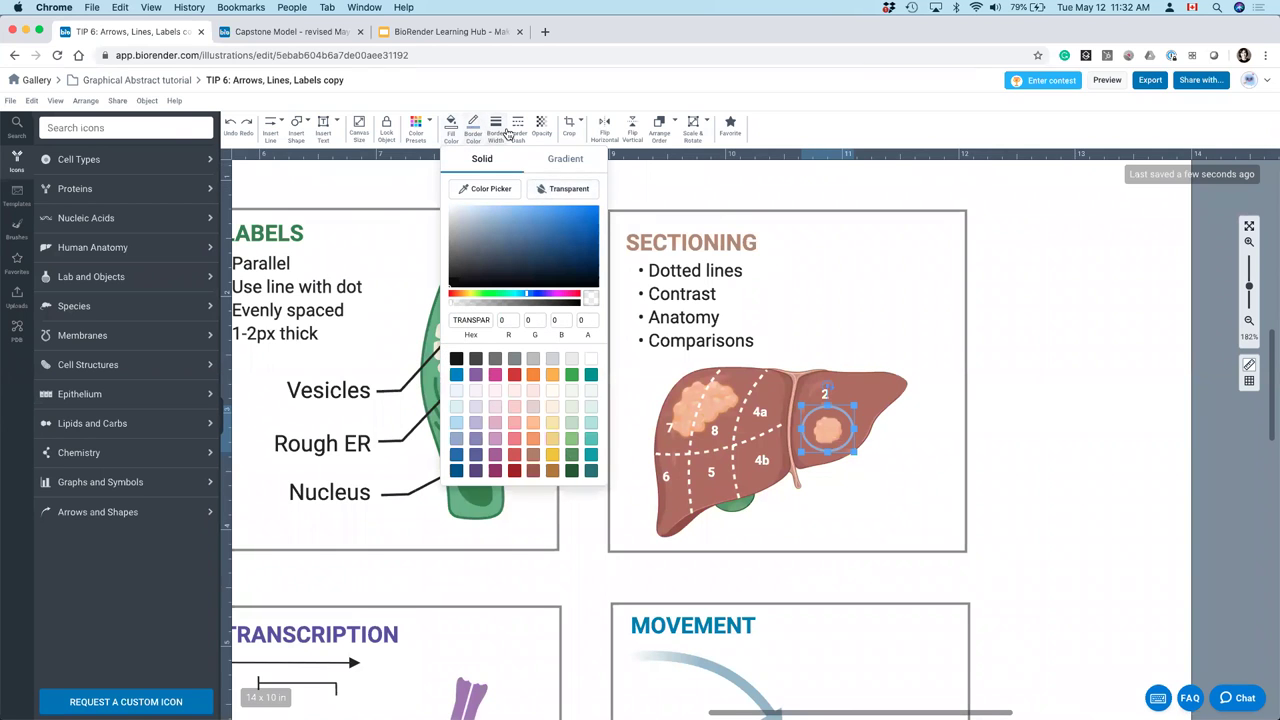
{"action": "left_click", "coordinate": [474, 127]}
{"action": "left_click", "coordinate": [490, 191]}
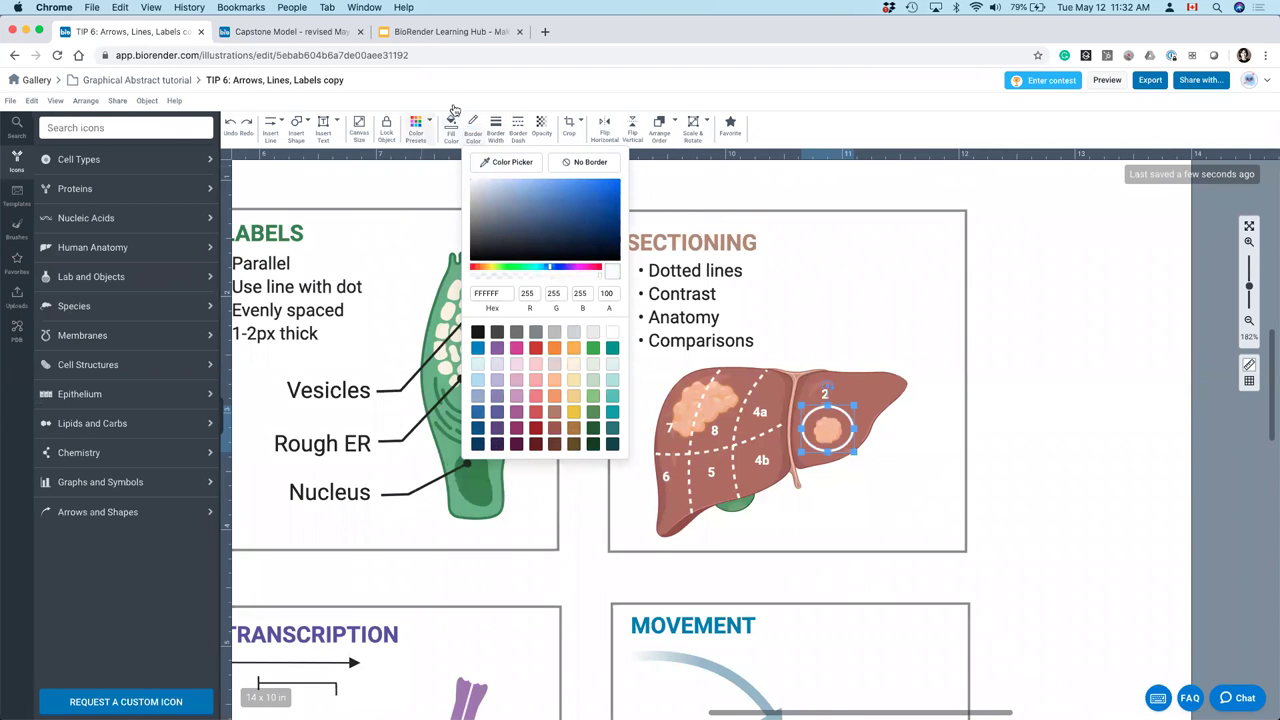
{"action": "left_click", "coordinate": [513, 126]}
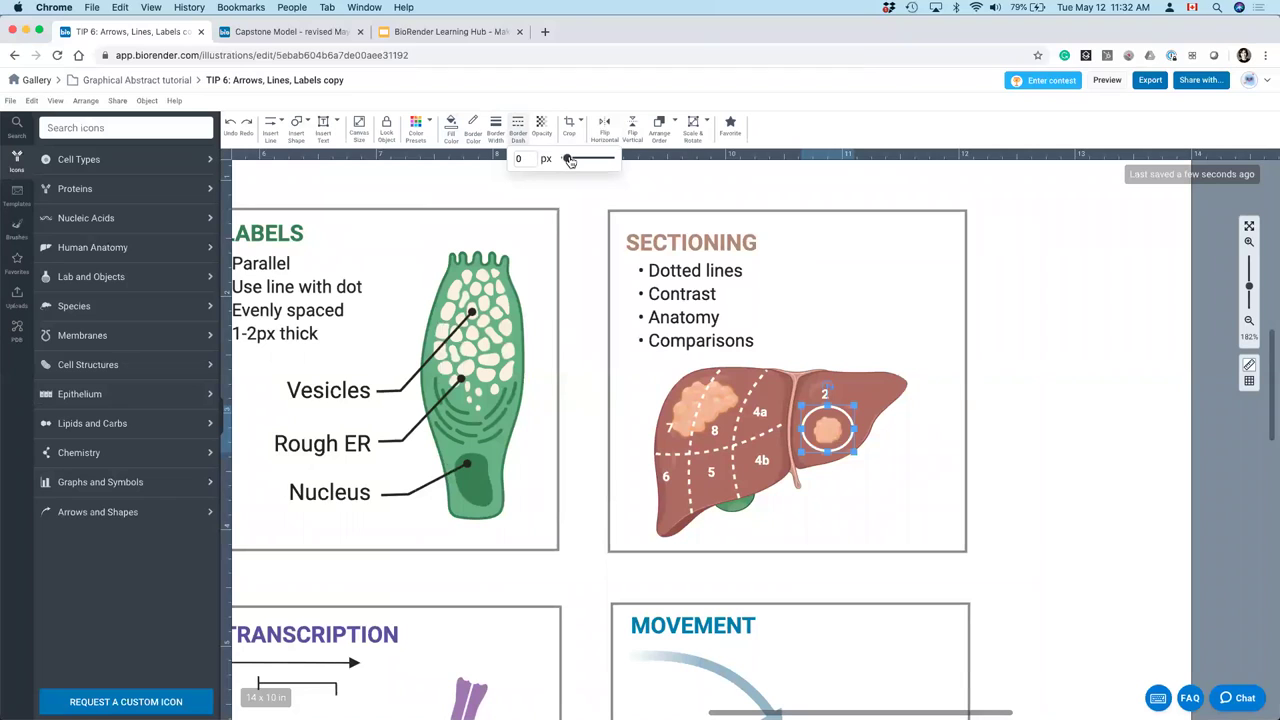
{"action": "left_click_drag", "start_coordinate": [568, 161], "coordinate": [575, 161]}
{"action": "left_click", "coordinate": [1060, 452]}
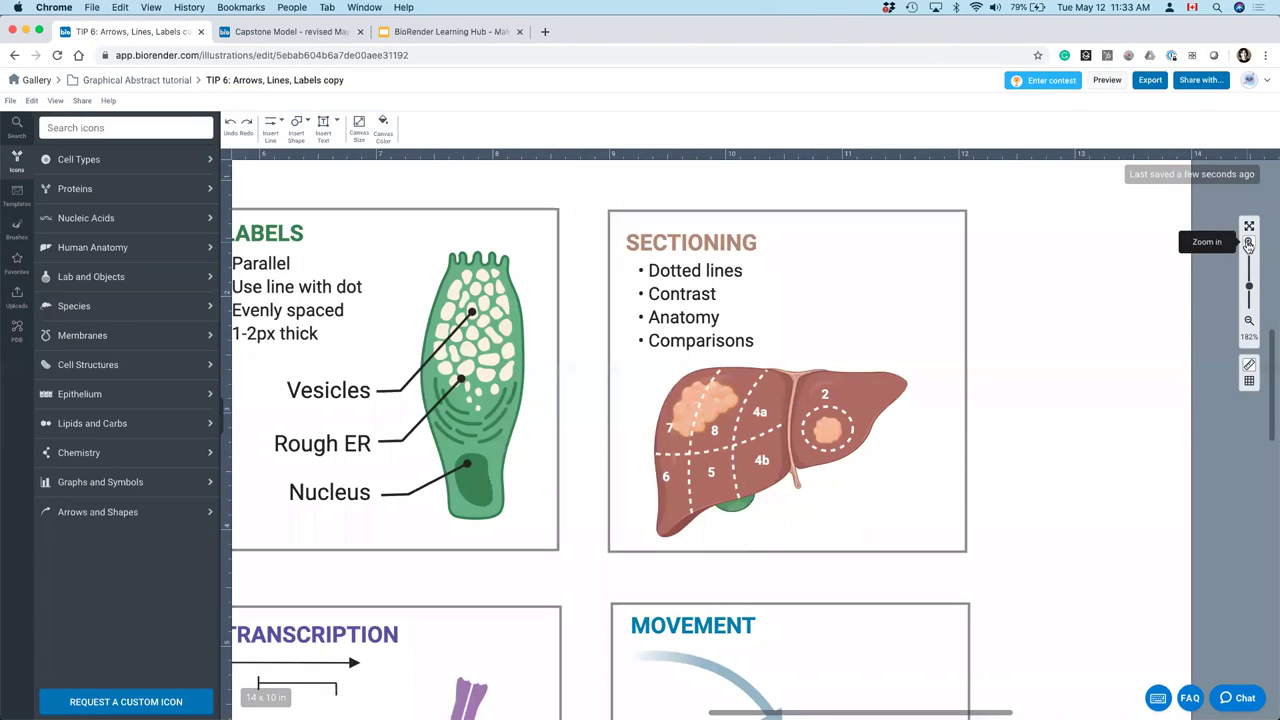
{"action": "left_click", "coordinate": [1248, 243]}
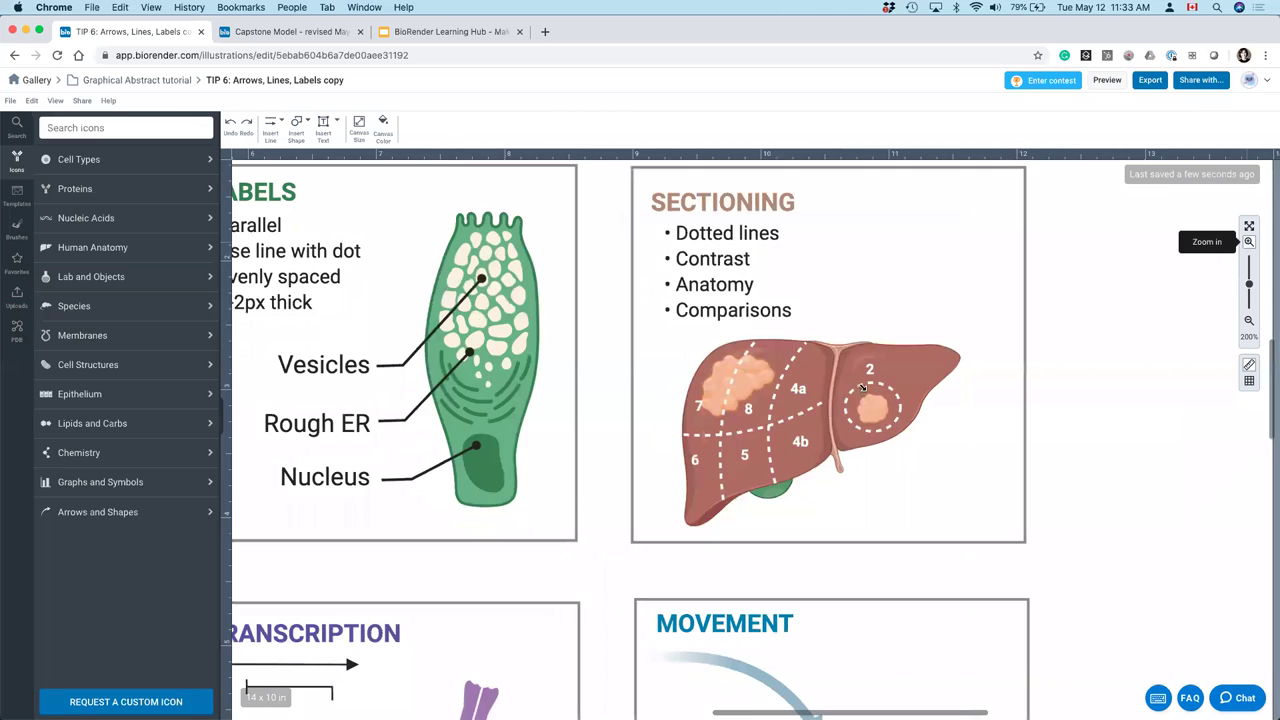
{"action": "left_click", "coordinate": [862, 387]}
{"action": "scroll", "coordinate": [862, 387], "scroll_direction": "up", "scroll_amount": 3}
{"action": "left_click", "coordinate": [1023, 427]}
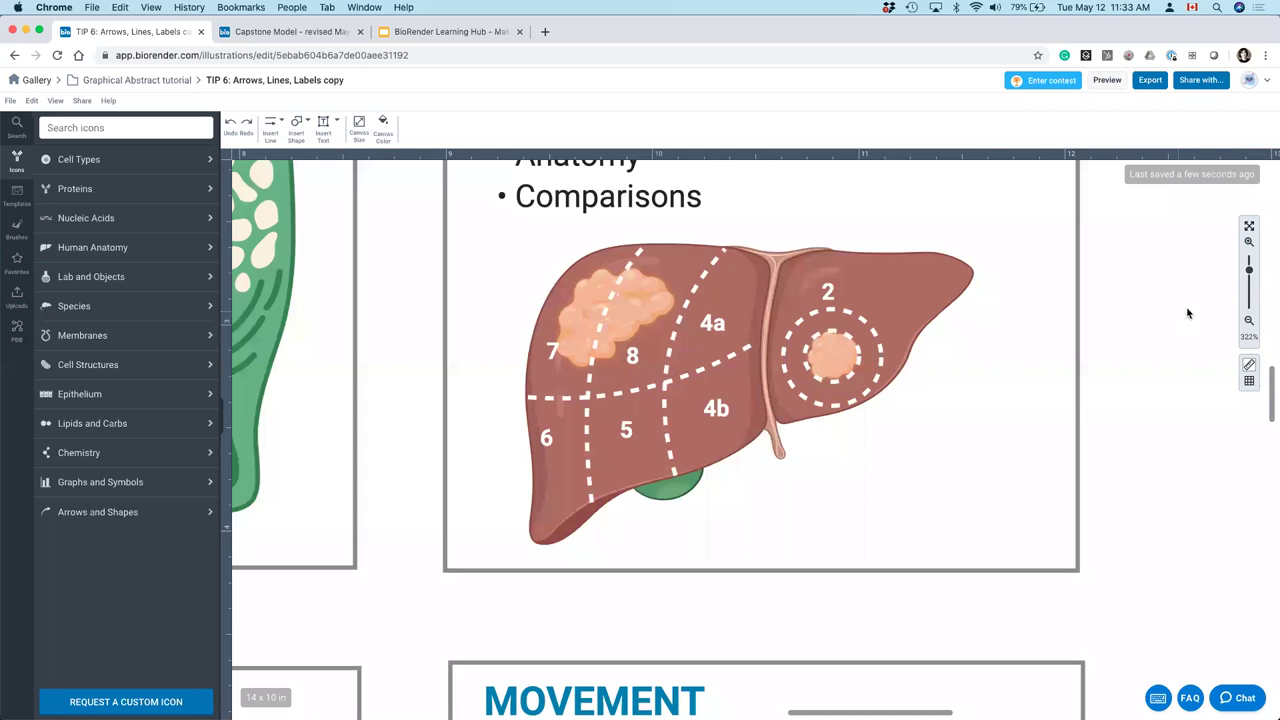
{"action": "left_click", "coordinate": [1248, 322]}
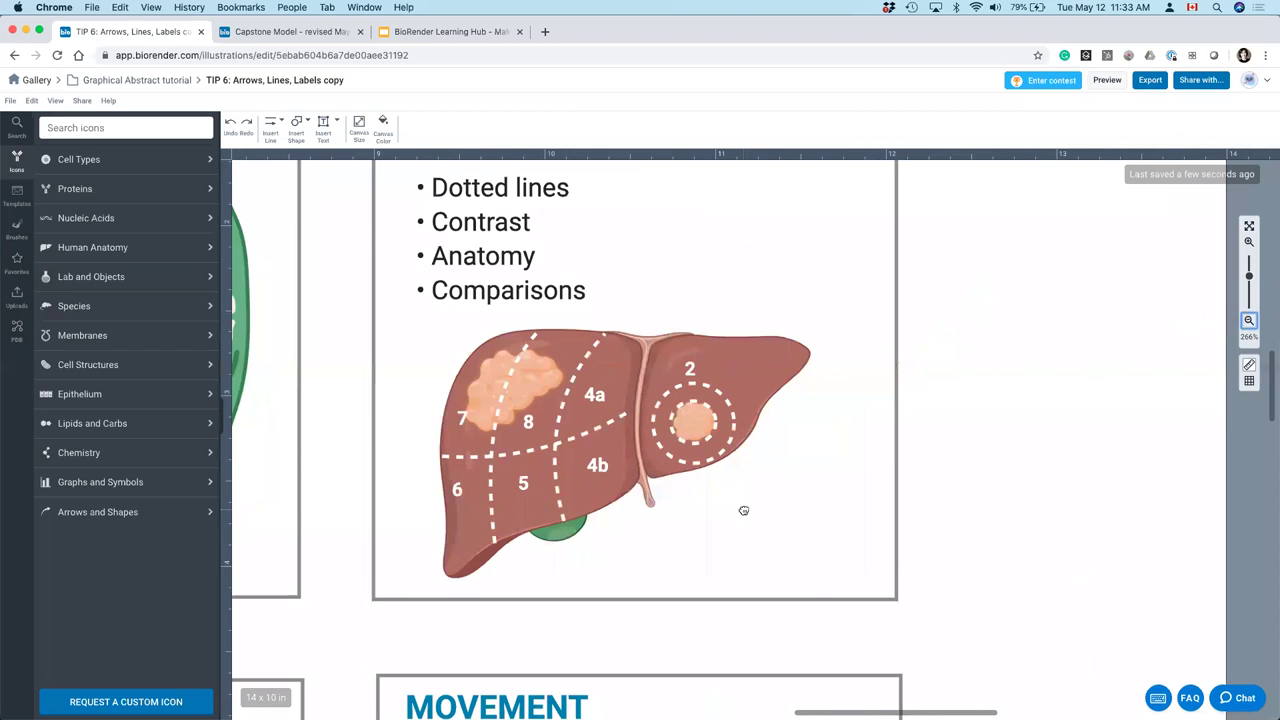
{"action": "scroll", "coordinate": [1086, 528], "scroll_direction": "left", "scroll_amount": 5}
{"action": "left_click", "coordinate": [1123, 386]}
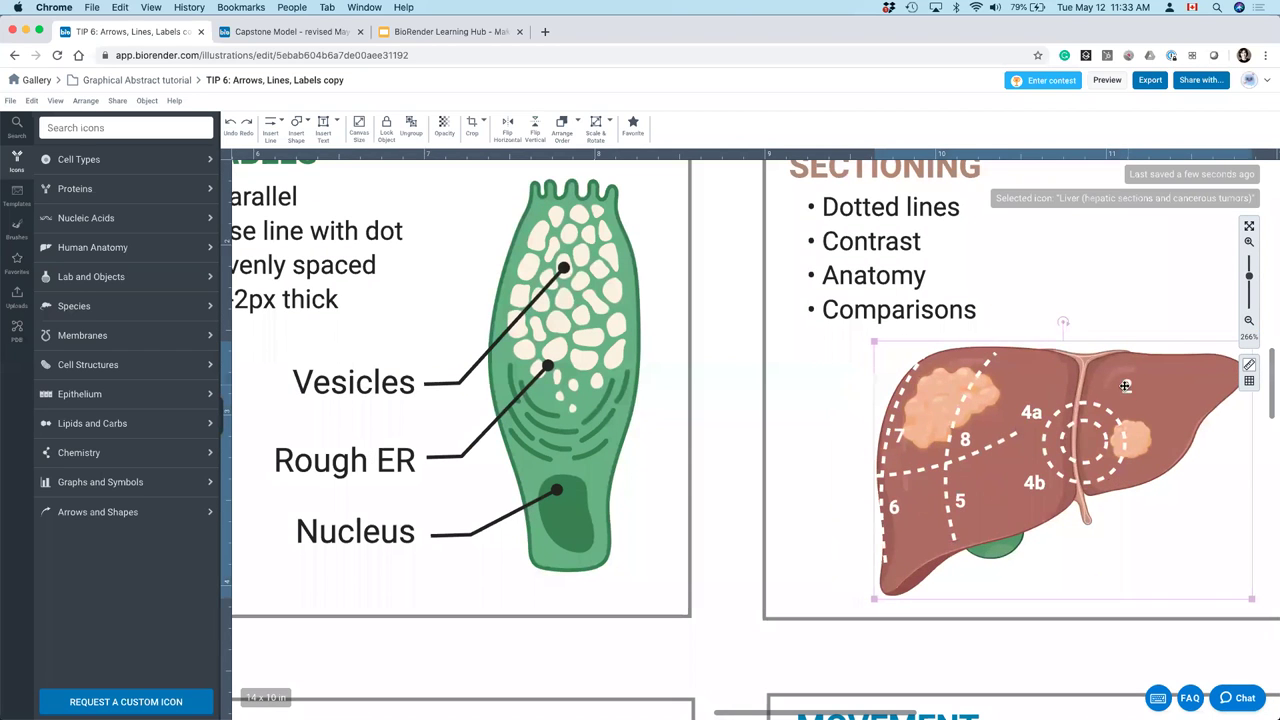
{"action": "left_click_drag", "start_coordinate": [1123, 386], "coordinate": [1163, 386]}
{"action": "key", "text": "super+z"}
{"action": "left_click", "coordinate": [1191, 290]}
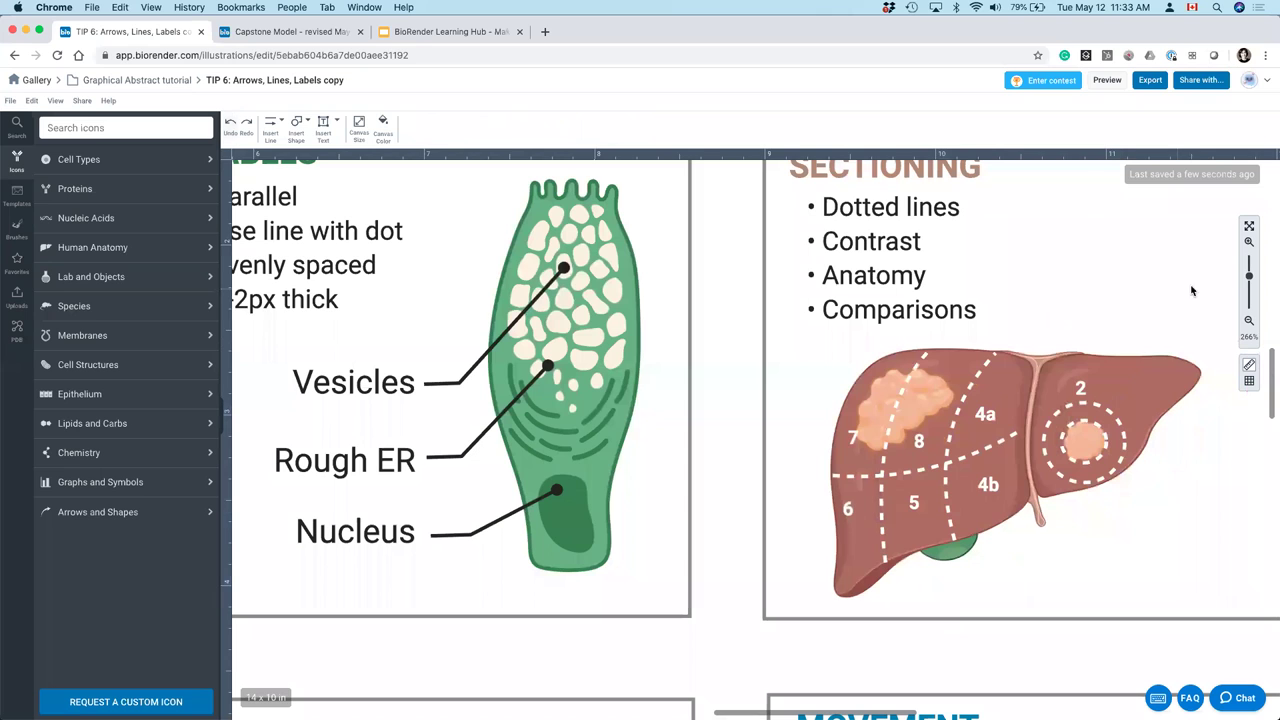
{"action": "left_click", "coordinate": [1247, 319]}
{"action": "left_click", "coordinate": [1247, 319]}
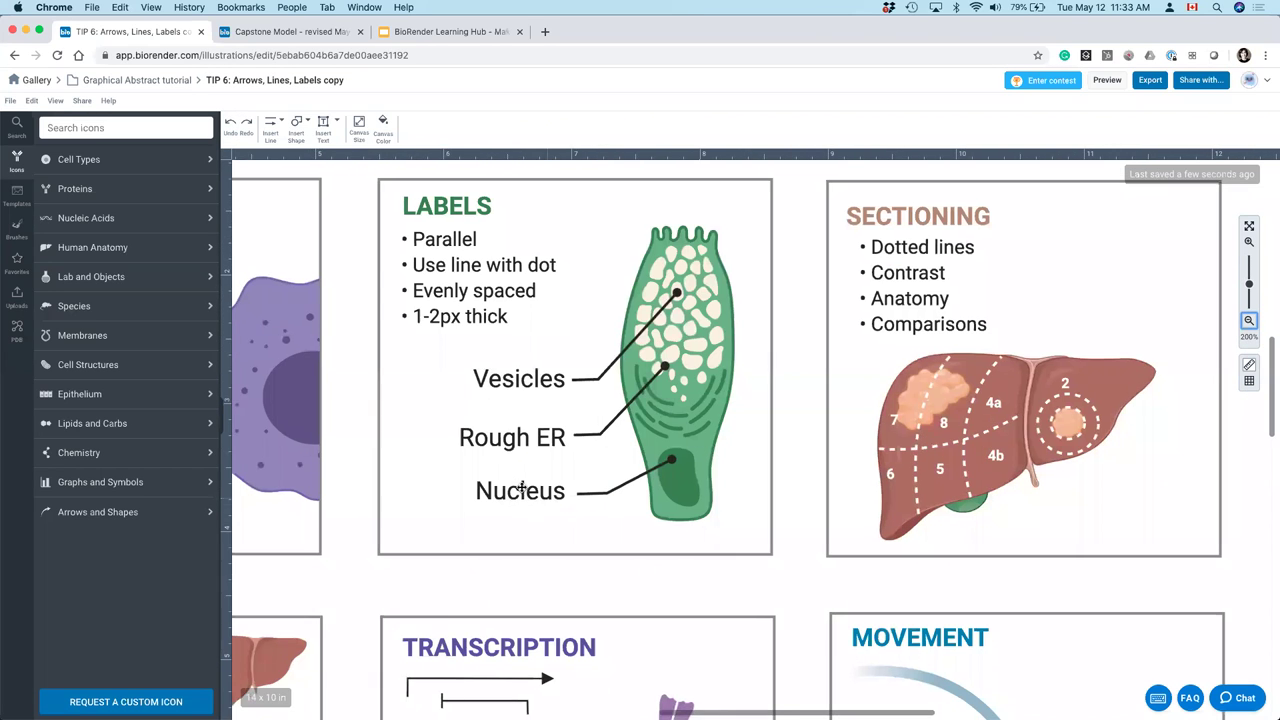
- In the More/Less panel, draw straight arrows from liver to intestine, turning the Portal vein one upward
{"action": "left_click_drag", "start_coordinate": [515, 487], "coordinate": [848, 485]}
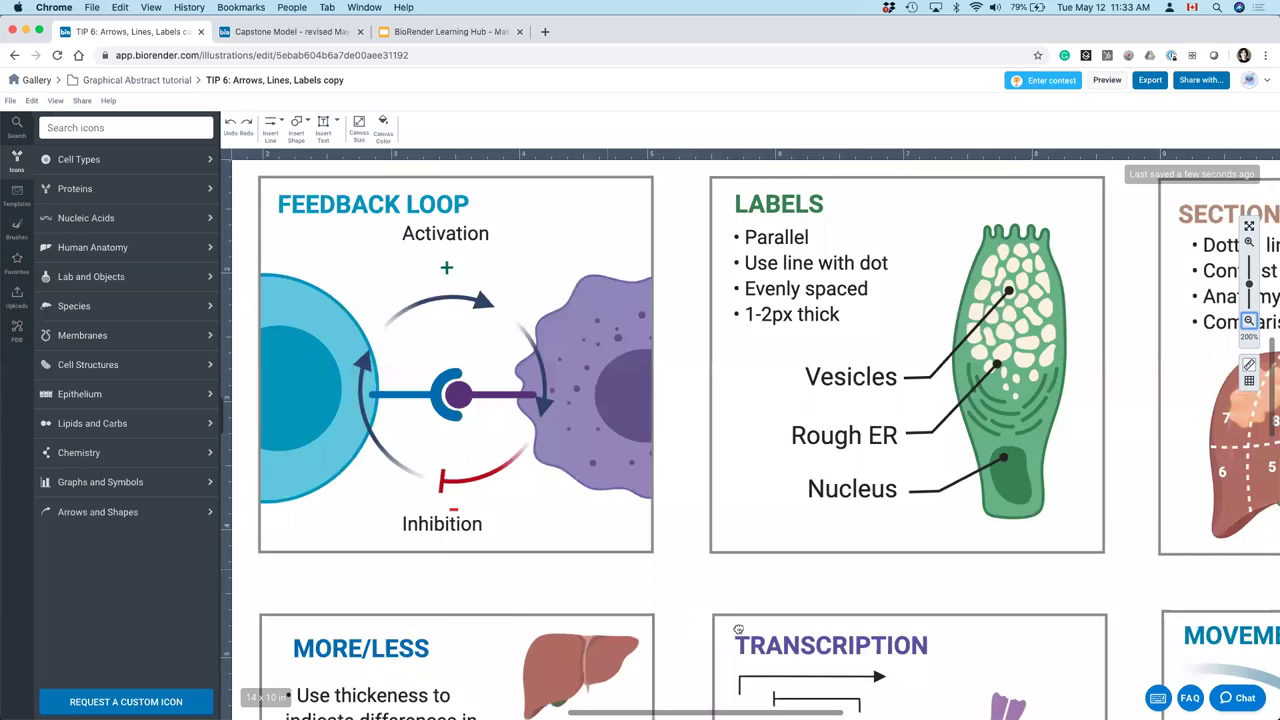
{"action": "scroll", "coordinate": [791, 469], "scroll_direction": "down", "scroll_amount": 3}
{"action": "scroll", "coordinate": [627, 610], "scroll_direction": "down", "scroll_amount": 5}
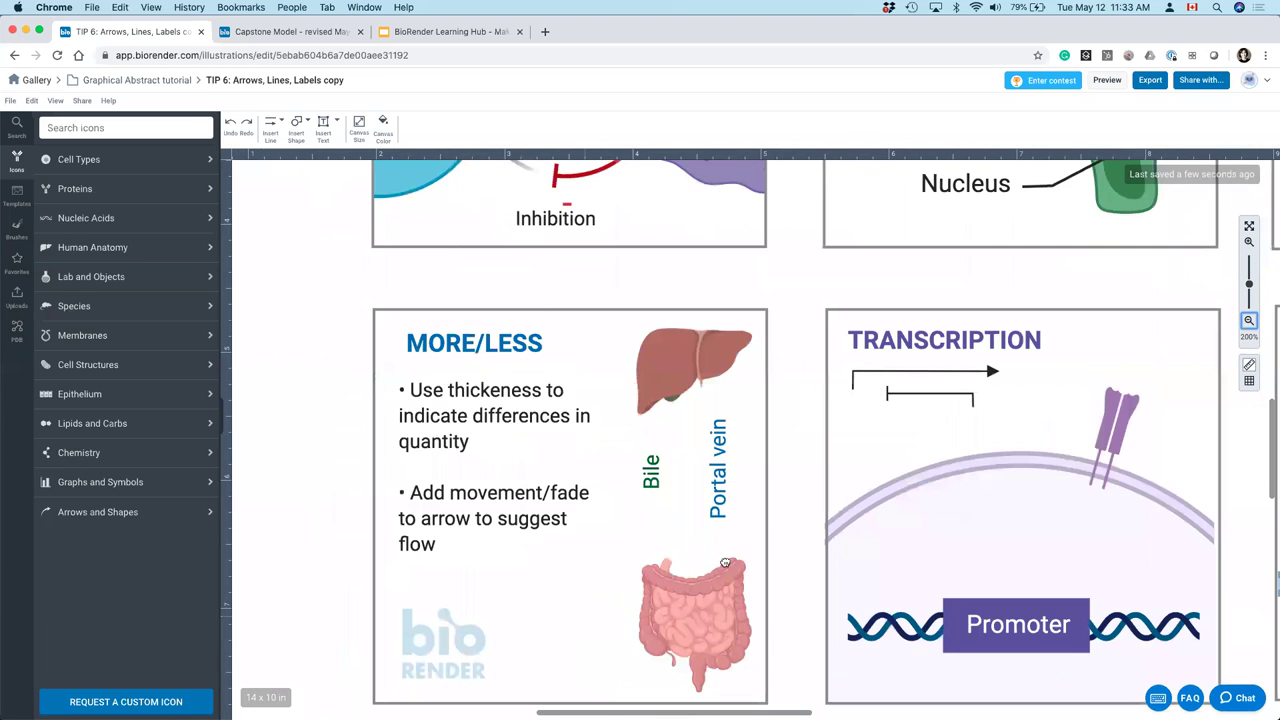
{"action": "scroll", "coordinate": [733, 537], "scroll_direction": "left", "scroll_amount": 5}
{"action": "scroll", "coordinate": [733, 537], "scroll_direction": "down", "scroll_amount": 3}
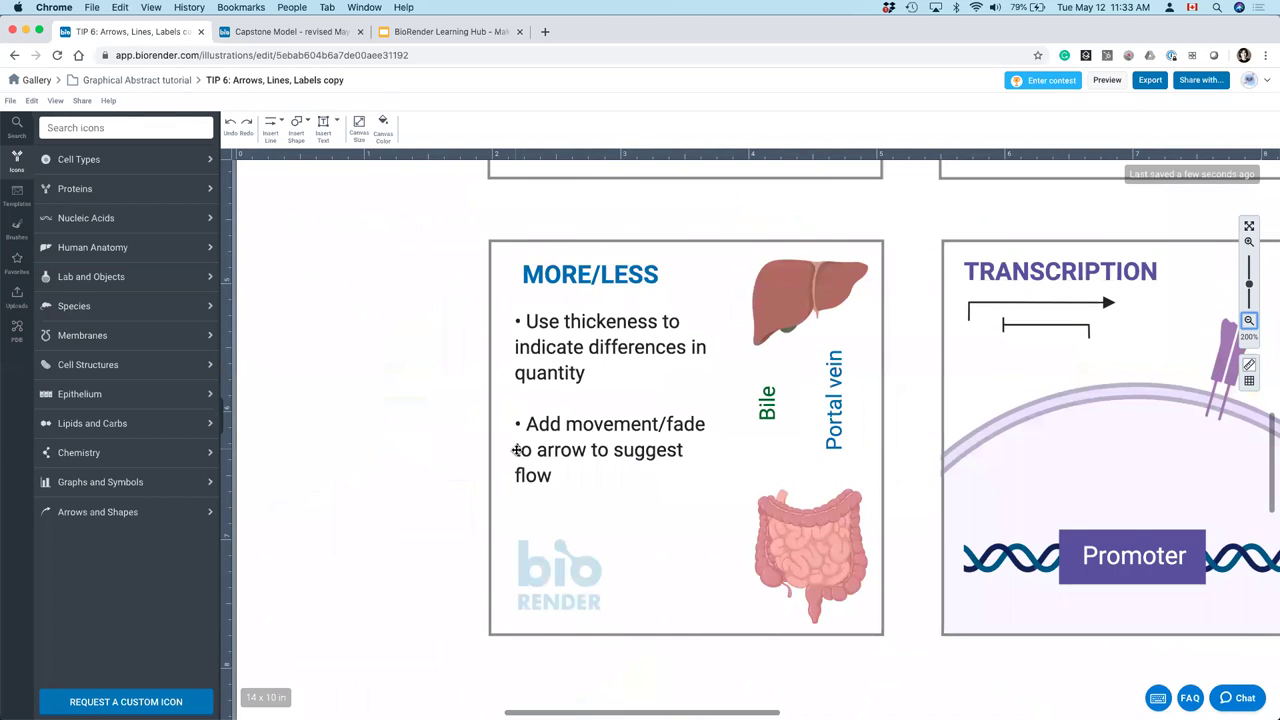
{"action": "left_click", "coordinate": [270, 124]}
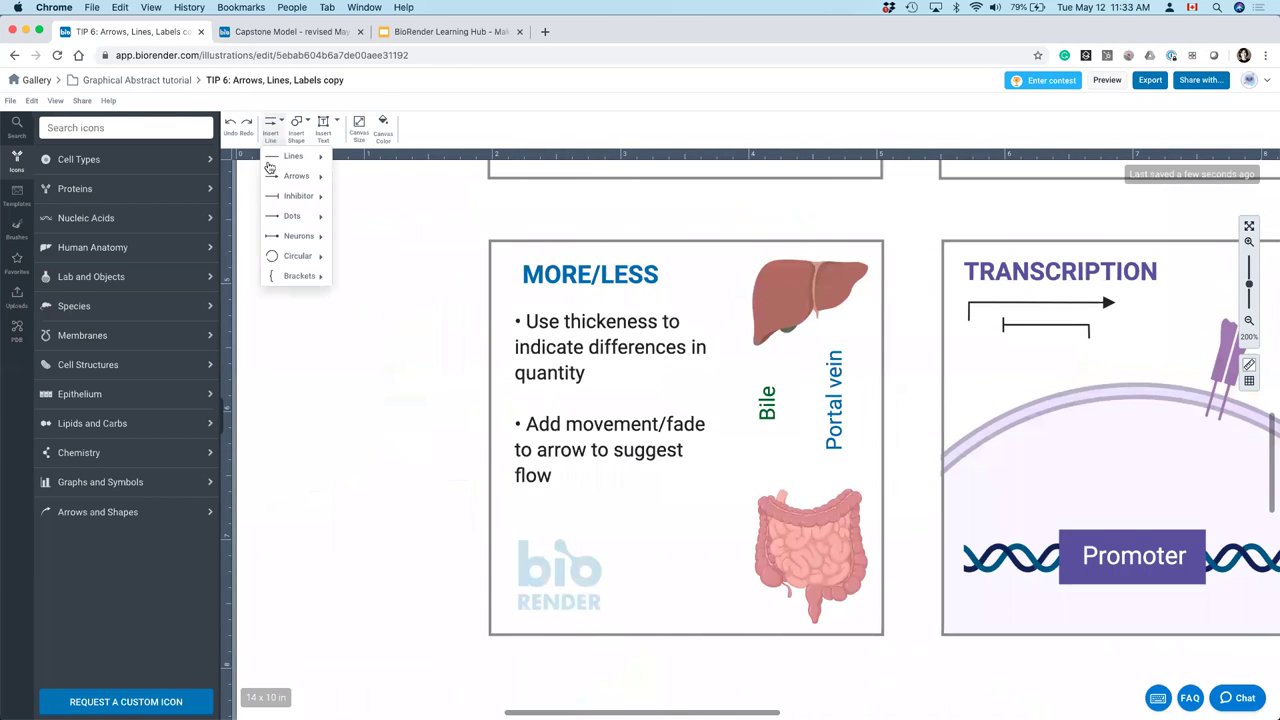
{"action": "mouse_move", "coordinate": [277, 181]}
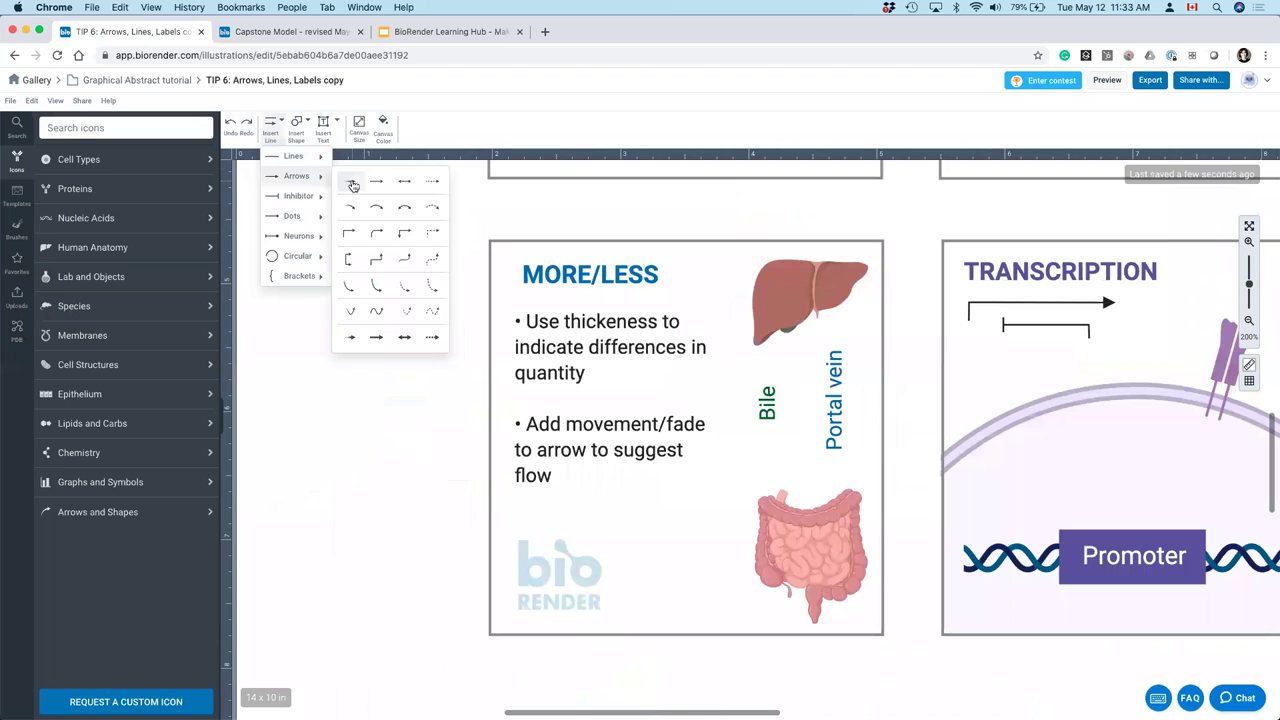
{"action": "left_click", "coordinate": [353, 186]}
{"action": "mouse_move", "coordinate": [790, 468]}
{"action": "left_mouse_down"}
{"action": "mouse_move", "coordinate": [792, 311]}
{"action": "mouse_move", "coordinate": [745, 330]}
{"action": "mouse_move", "coordinate": [730, 515]}
{"action": "mouse_move", "coordinate": [786, 560]}
{"action": "mouse_move", "coordinate": [783, 452]}
{"action": "mouse_move", "coordinate": [808, 442]}
{"action": "left_mouse_up"}
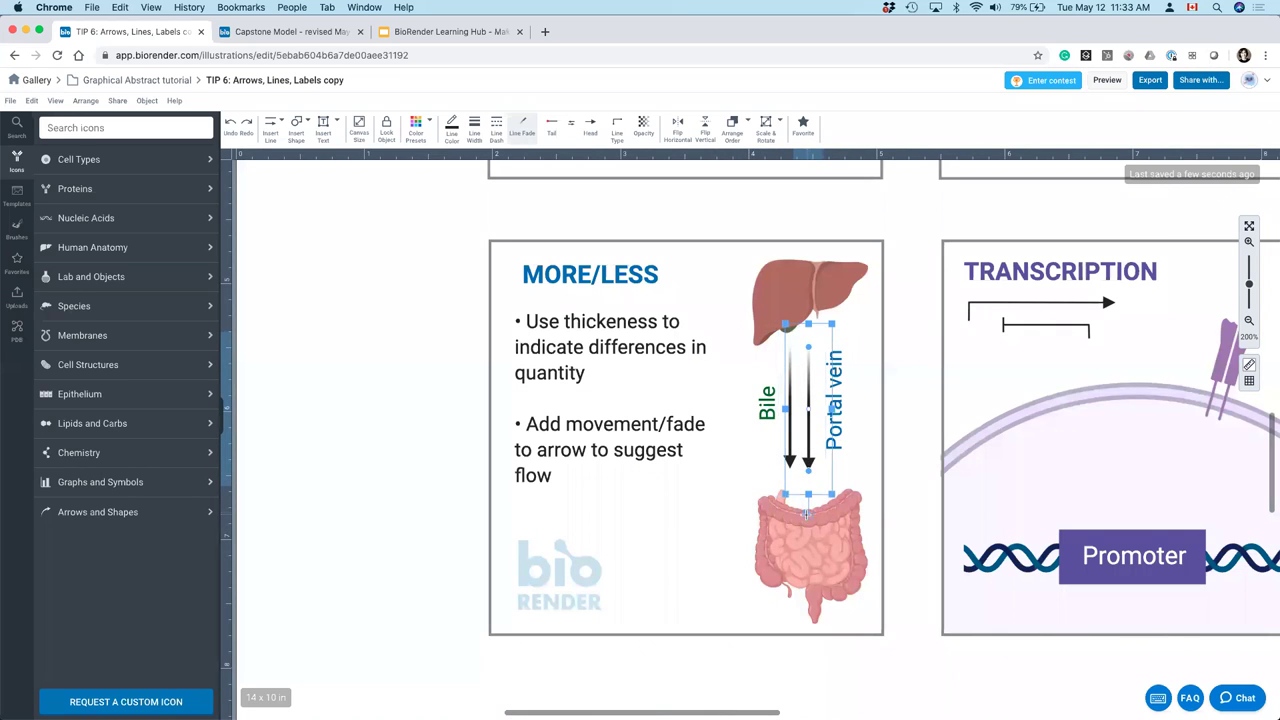
{"action": "left_click_drag", "start_coordinate": [806, 513], "coordinate": [810, 356]}
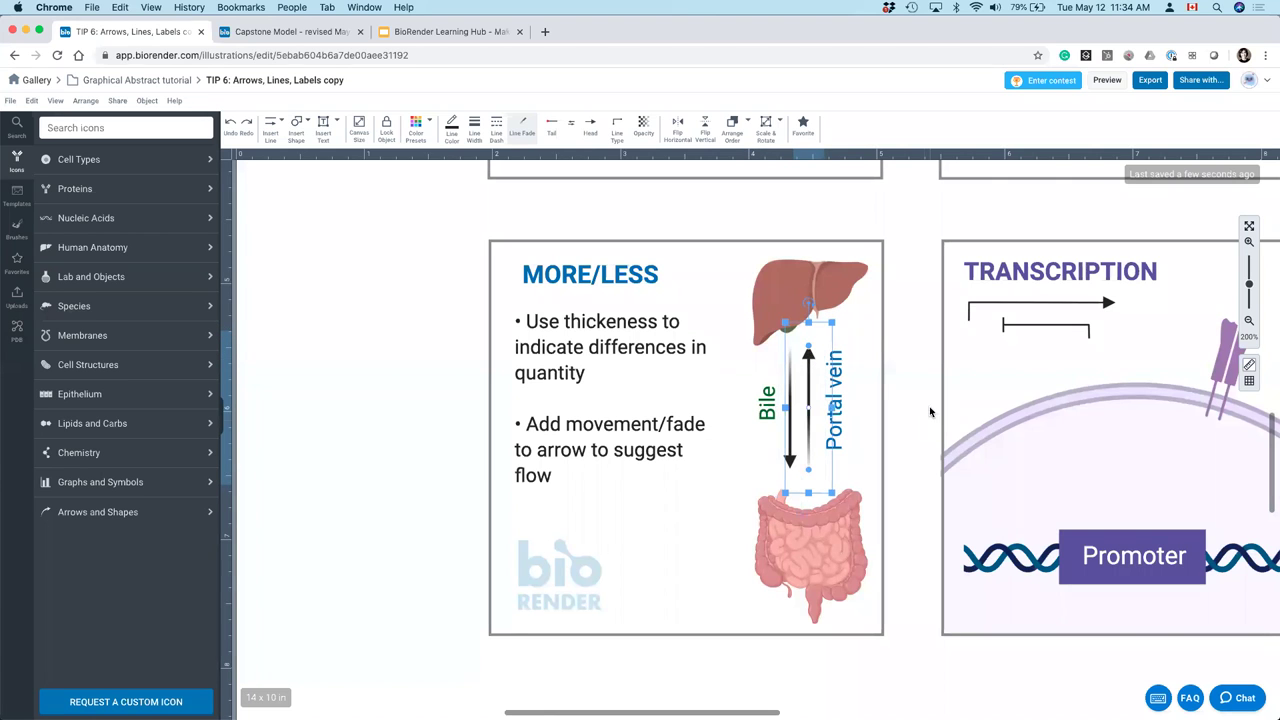
{"action": "scroll", "coordinate": [828, 540], "scroll_direction": "right", "scroll_amount": 3}
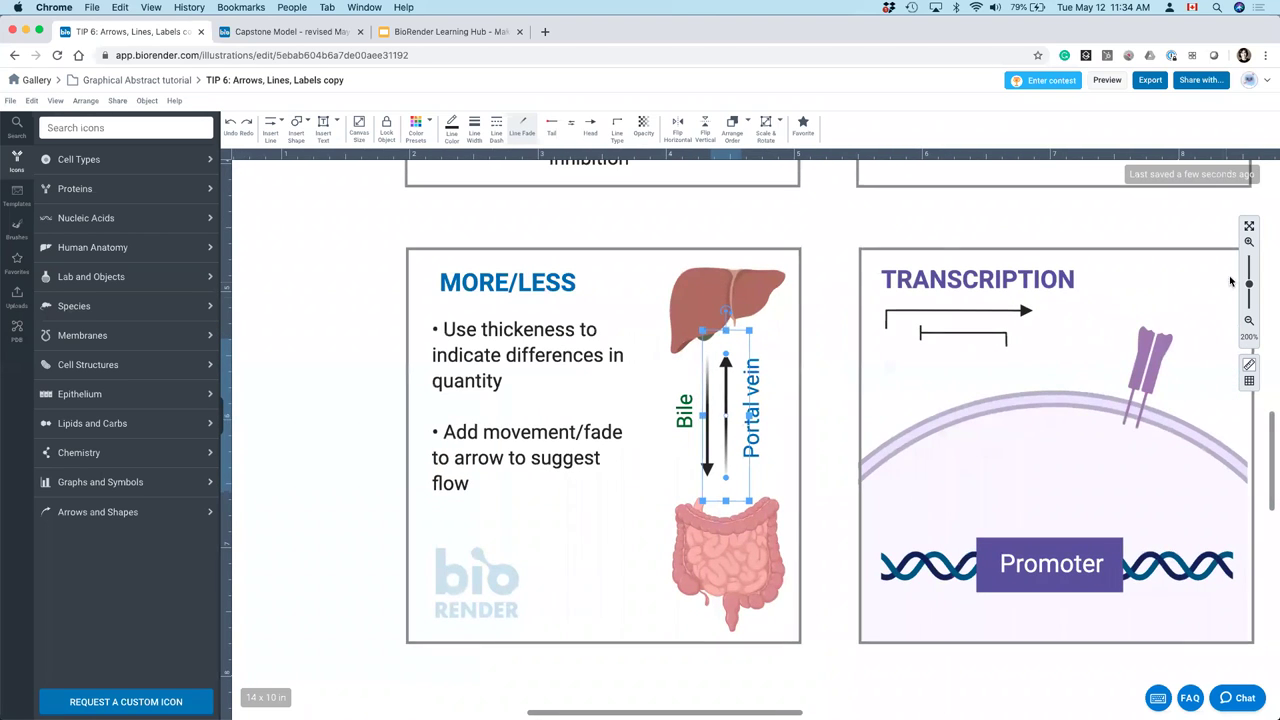
- Colour the Bile arrow green and the Portal vein arrow slate blue from the colour presets
{"action": "left_click", "coordinate": [1249, 242]}
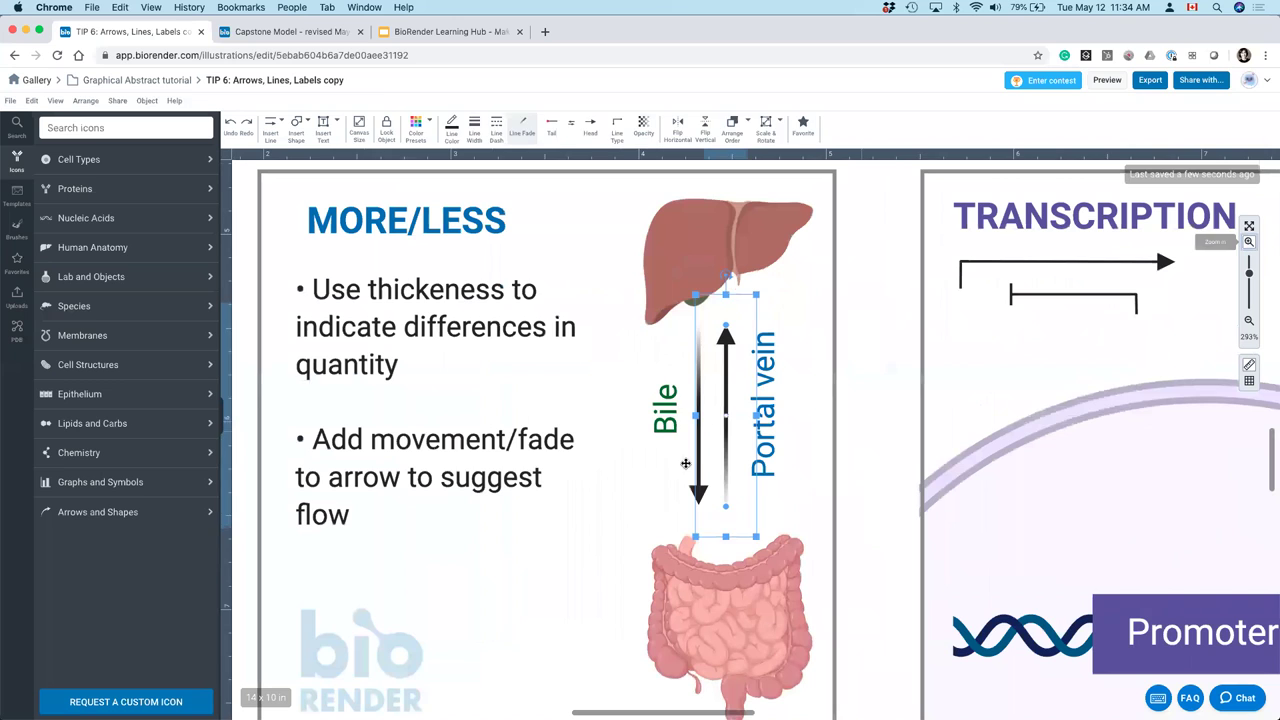
{"action": "left_click", "coordinate": [696, 492]}
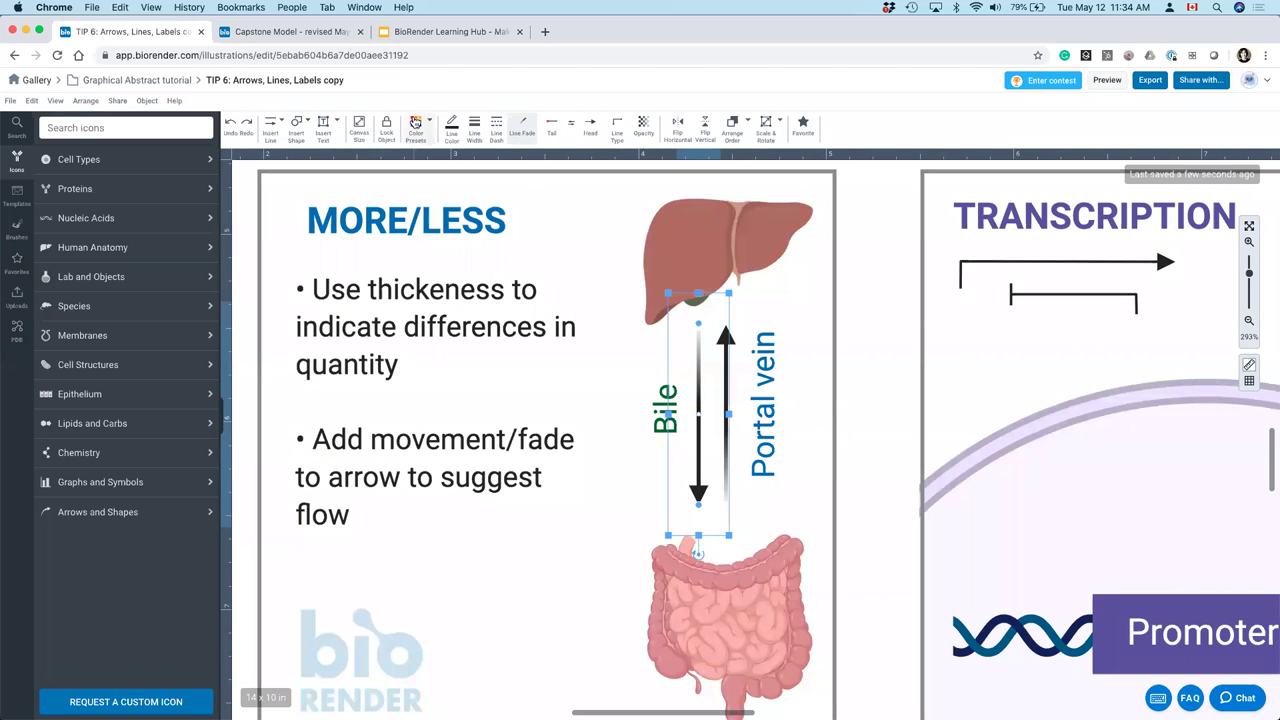
{"action": "left_click", "coordinate": [415, 121]}
{"action": "left_click", "coordinate": [607, 166]}
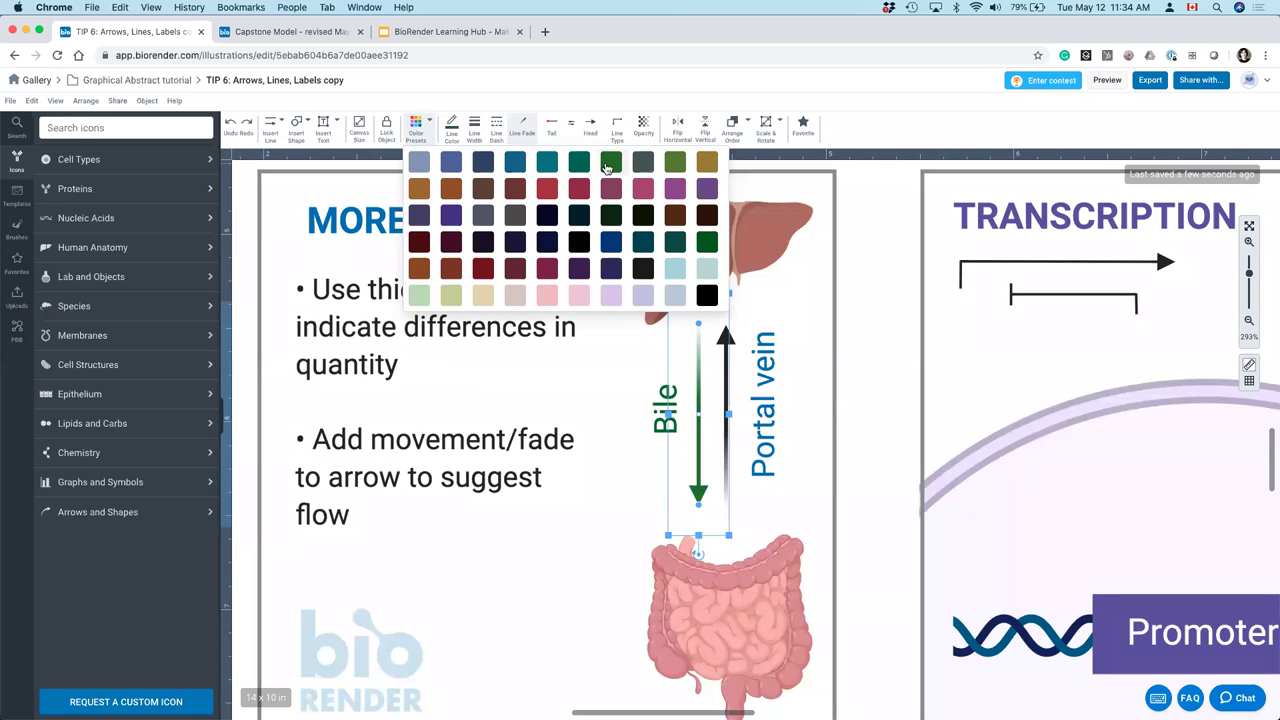
{"action": "left_click", "coordinate": [731, 341]}
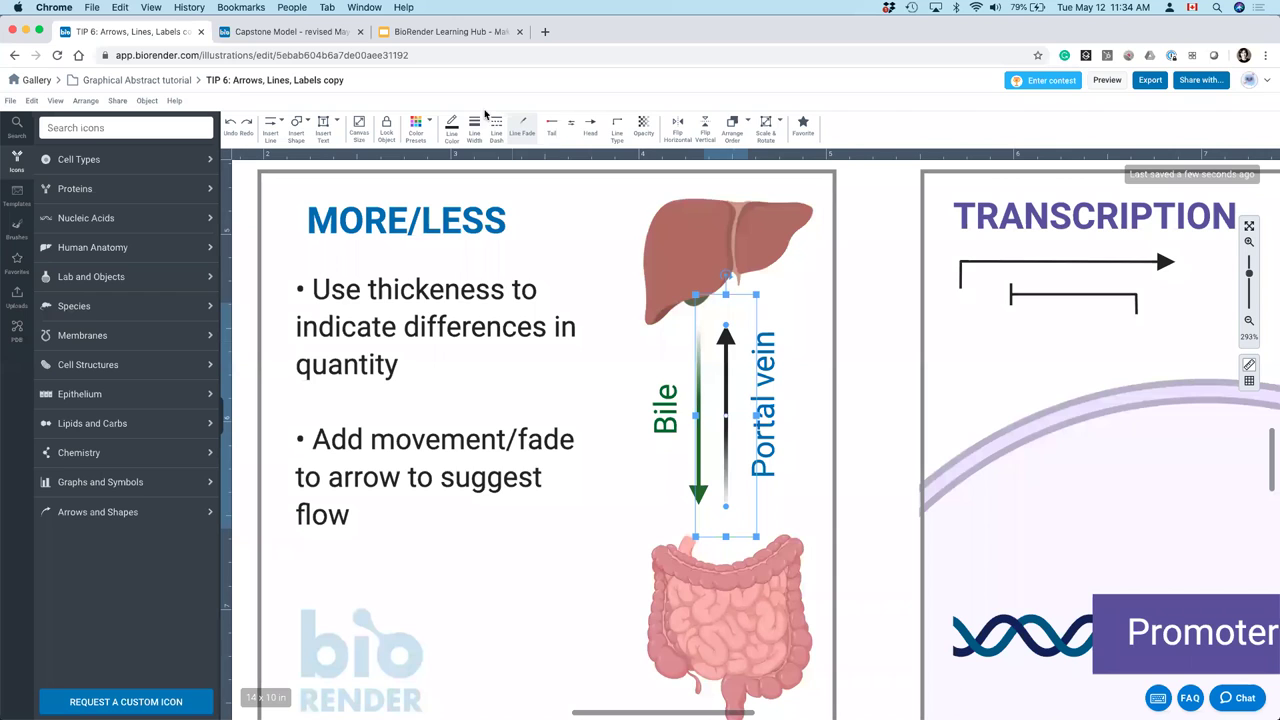
{"action": "left_click", "coordinate": [420, 128]}
{"action": "left_click", "coordinate": [450, 162]}
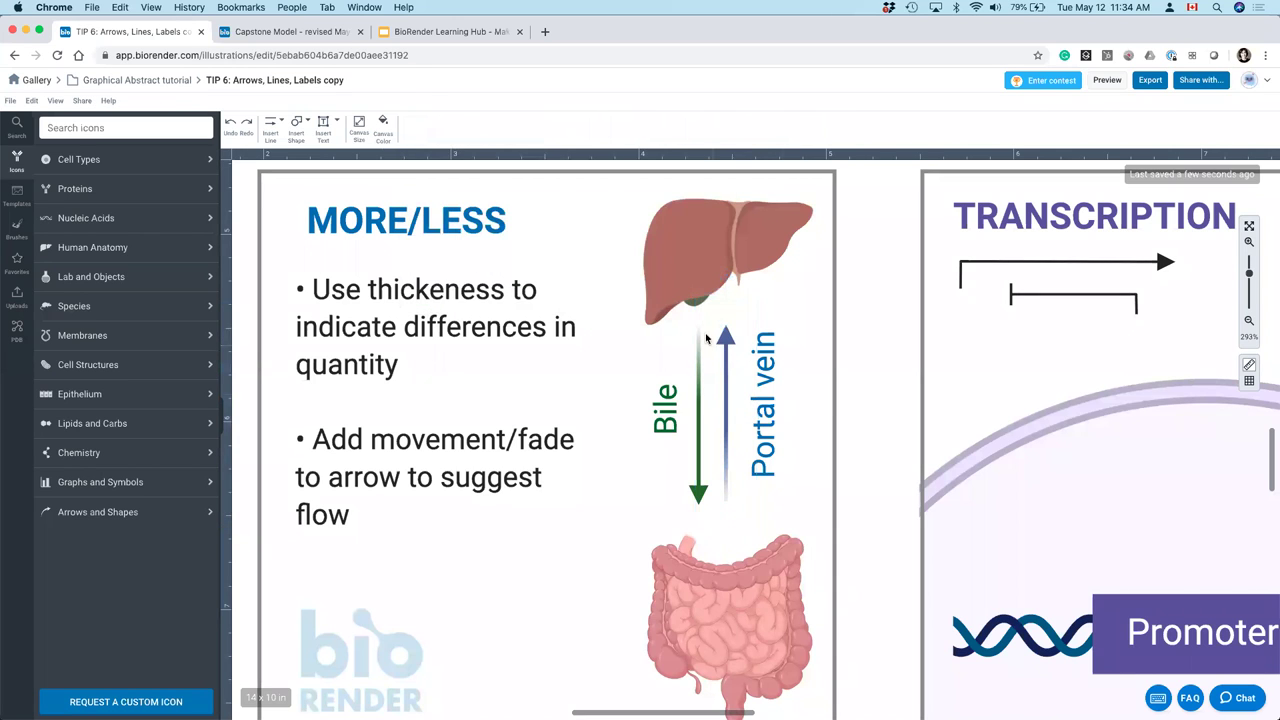
- Thicken the Portal vein arrow to 5 pt and shrink its arrowhead
{"action": "left_click", "coordinate": [776, 362]}
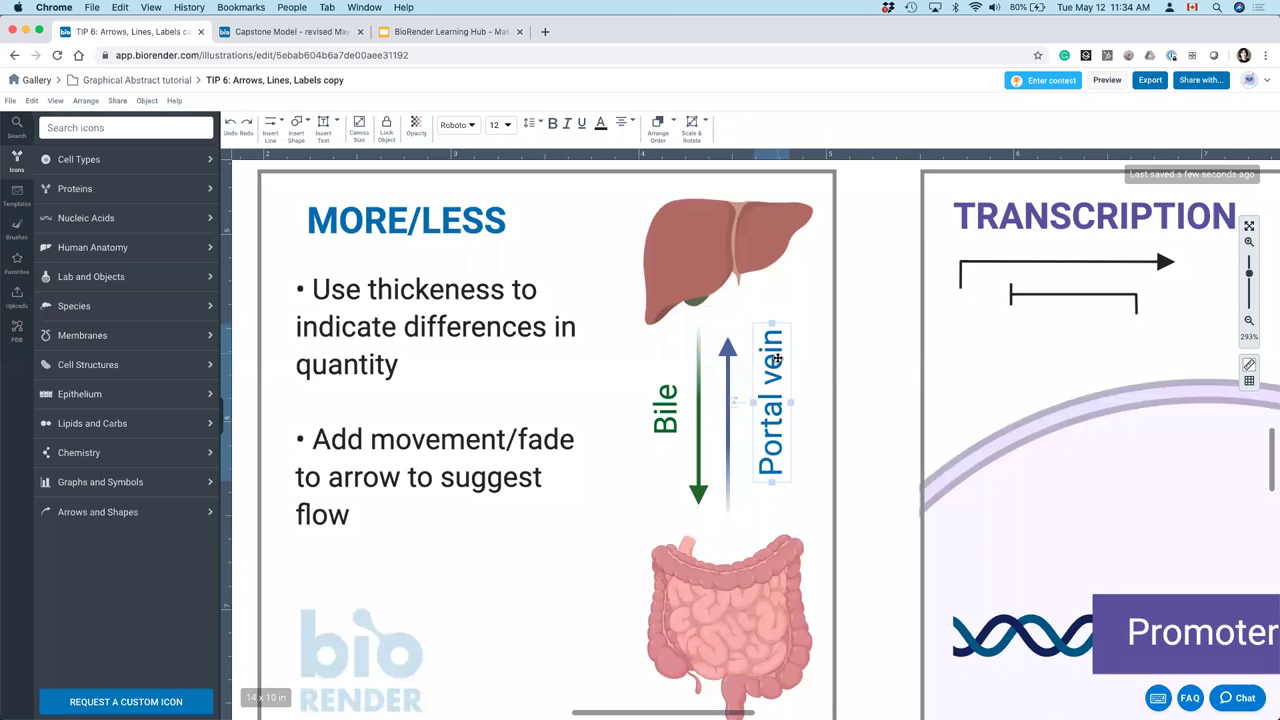
{"action": "left_click", "coordinate": [733, 351]}
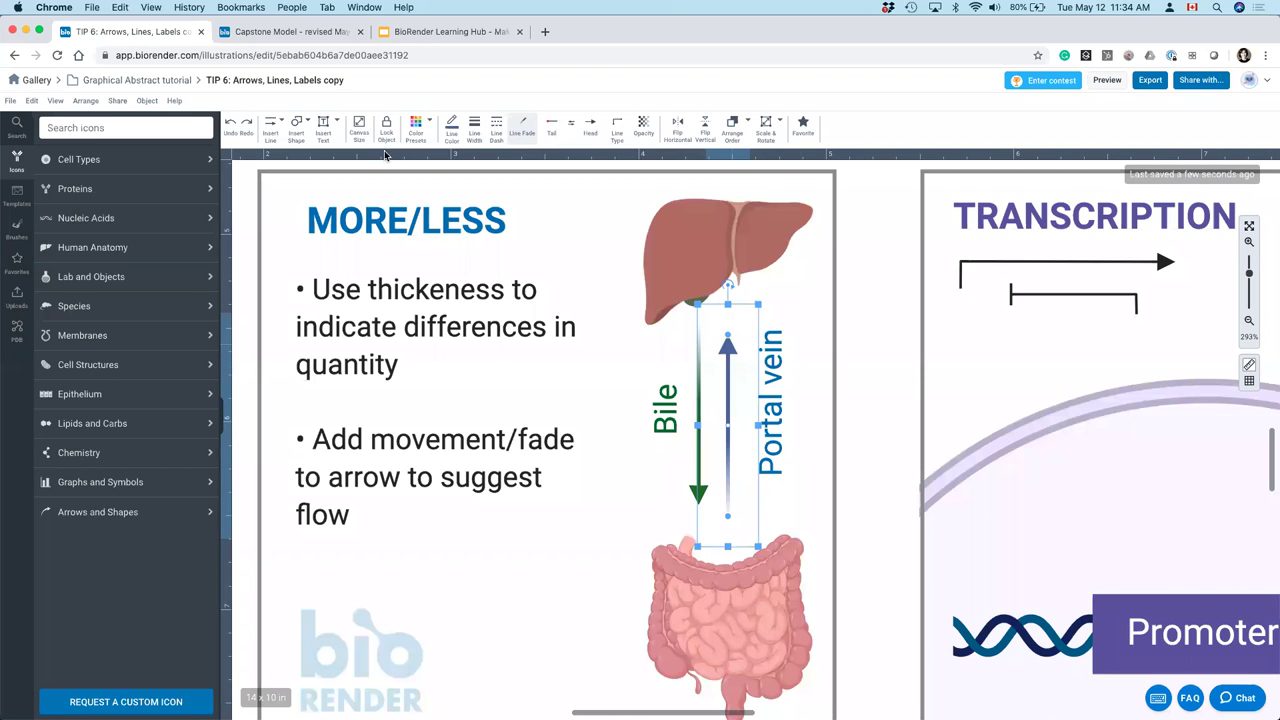
{"action": "left_click", "coordinate": [424, 136]}
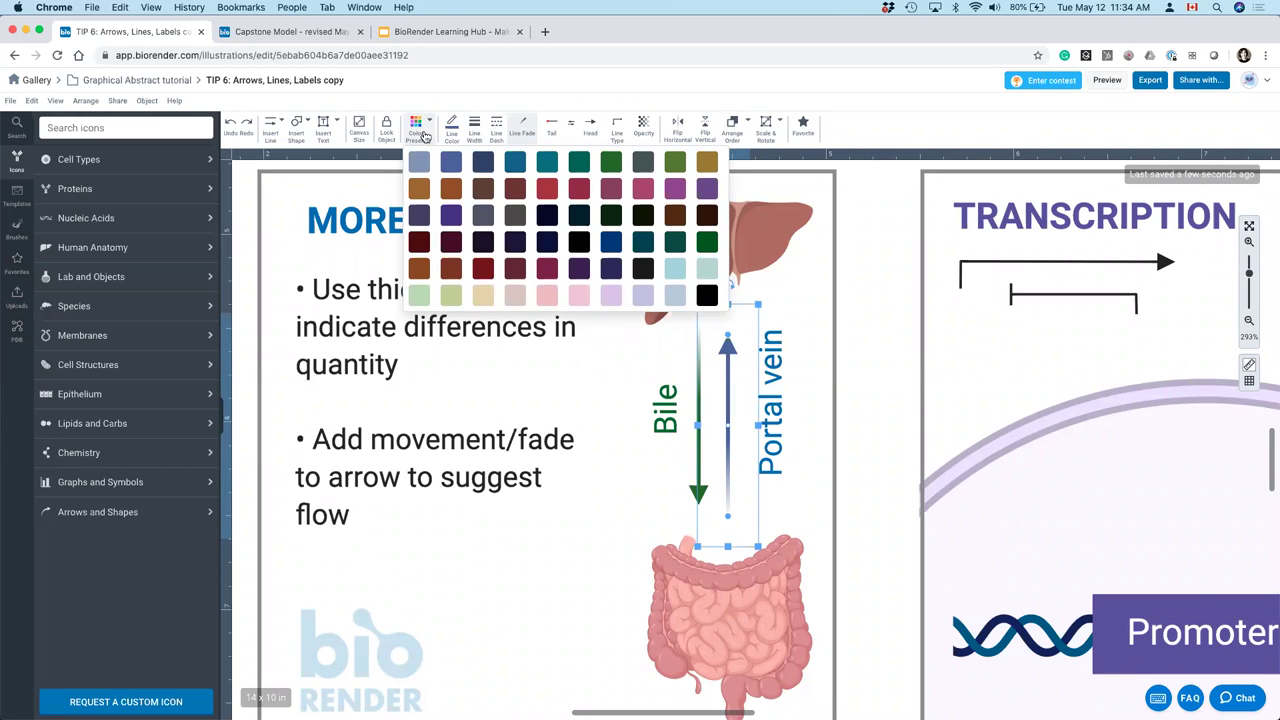
{"action": "left_click", "coordinate": [475, 125]}
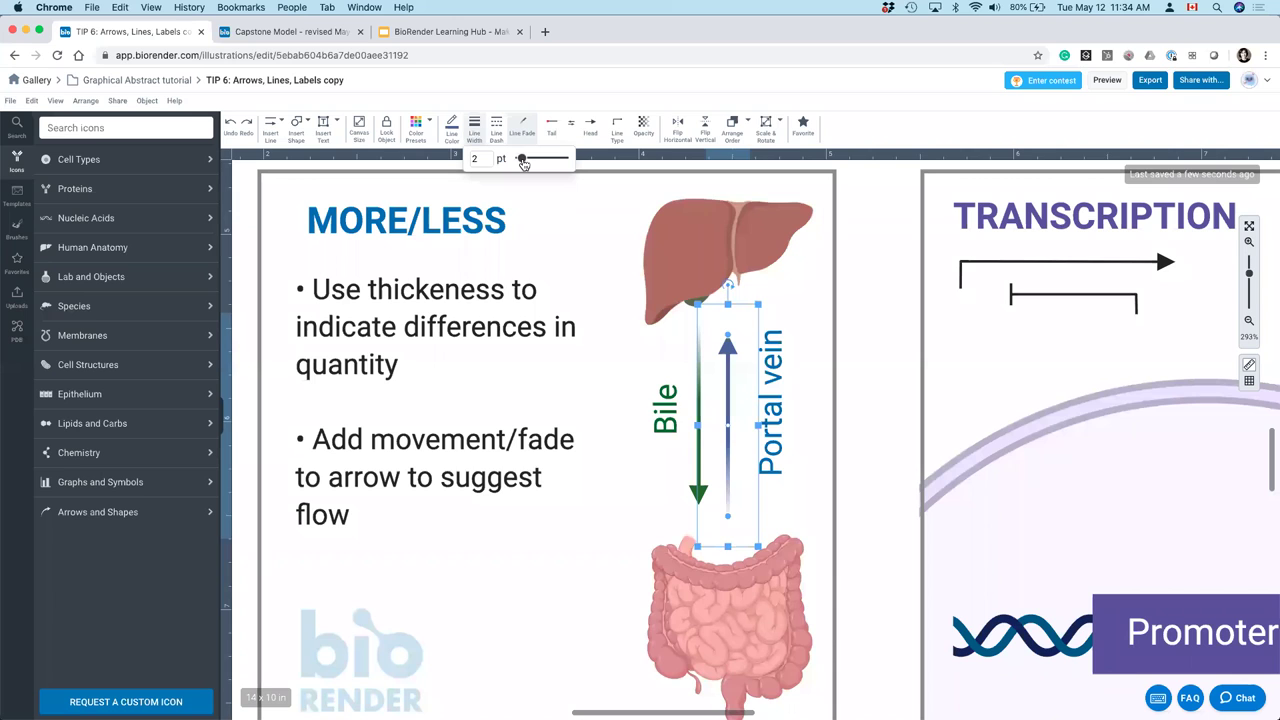
{"action": "left_click_drag", "start_coordinate": [522, 163], "coordinate": [522, 161]}
{"action": "left_click", "coordinate": [590, 124]}
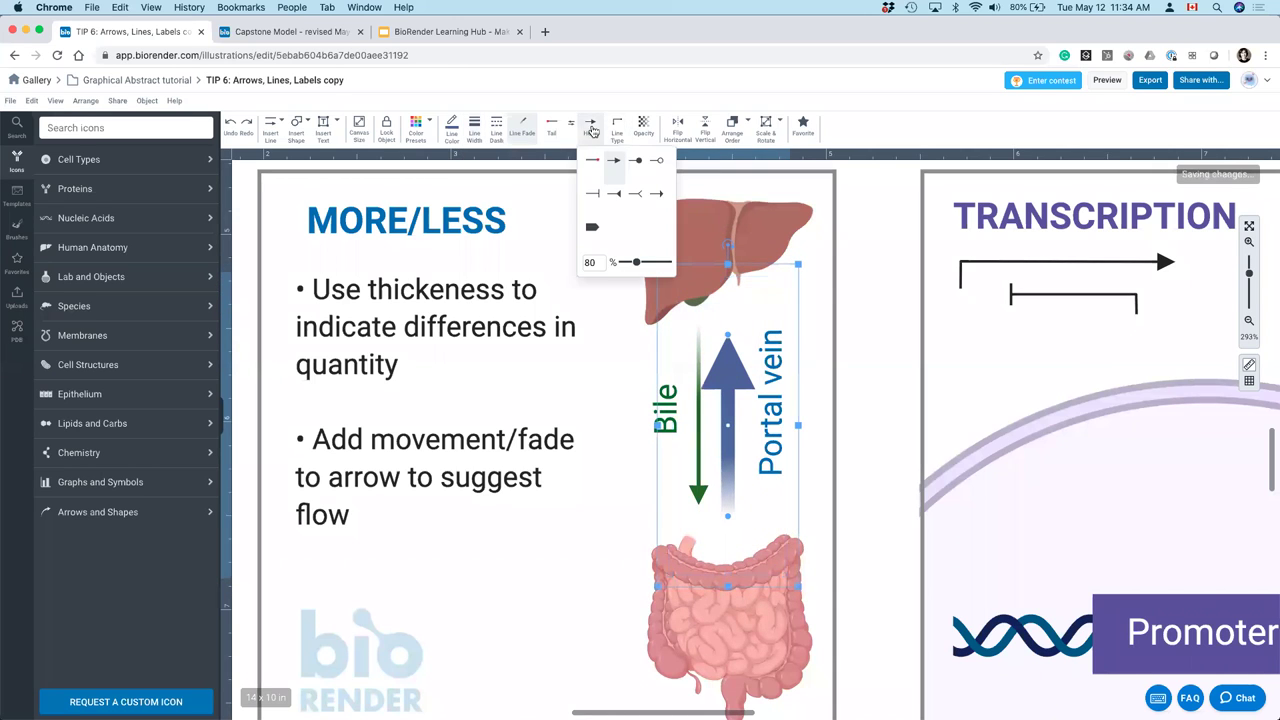
{"action": "left_click_drag", "start_coordinate": [636, 265], "coordinate": [628, 262]}
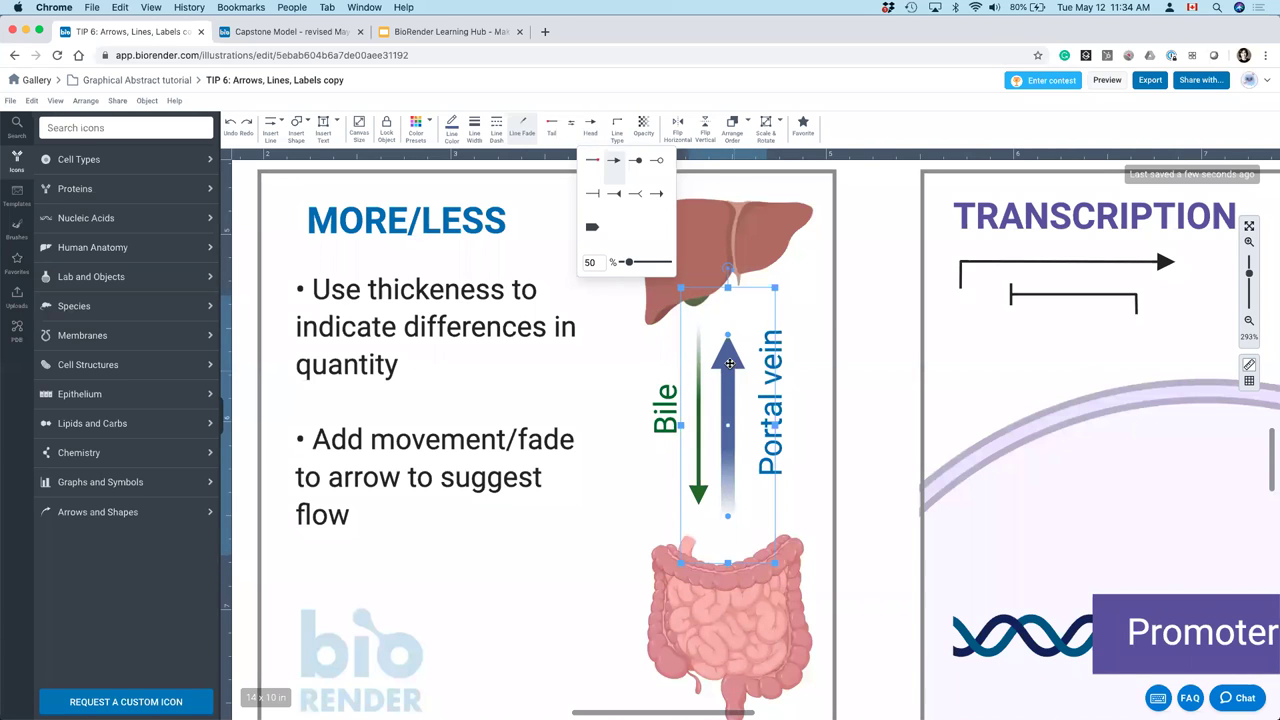
{"action": "left_click", "coordinate": [732, 355]}
{"action": "left_click", "coordinate": [835, 383]}
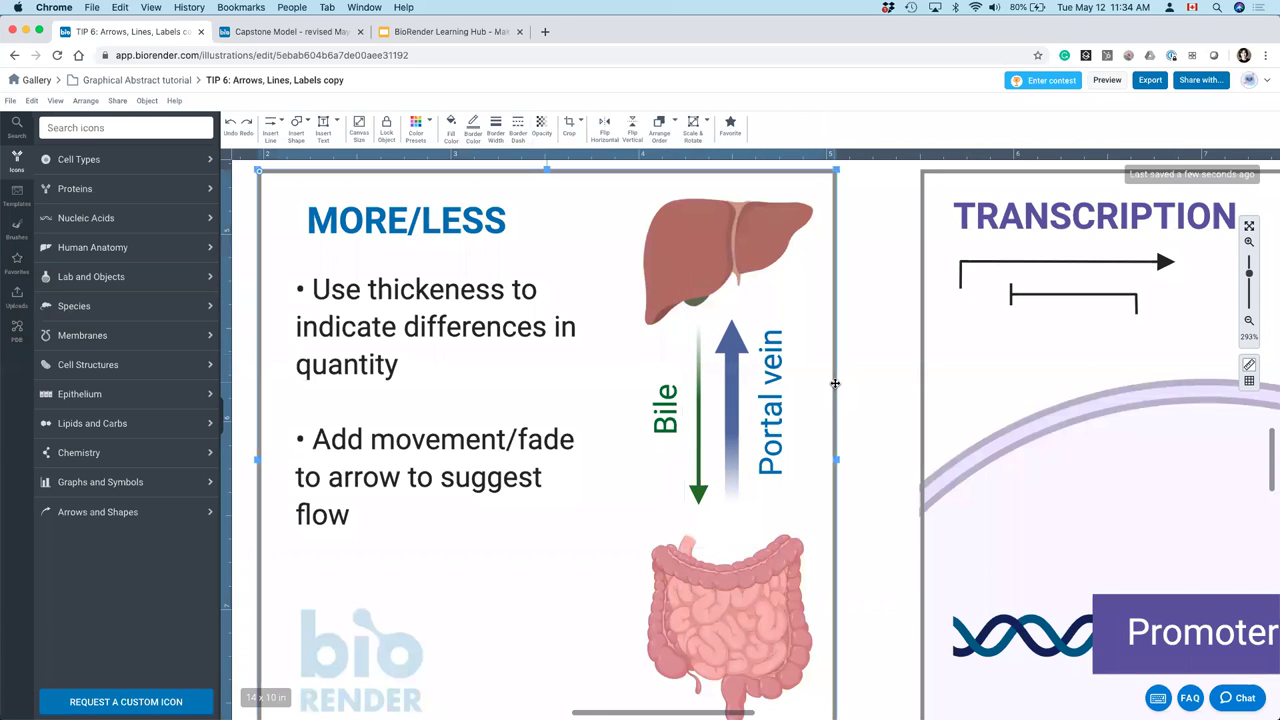
- Check the More/Less arrows, then zoom out and pan across to the Transcription panel
{"action": "left_click", "coordinate": [771, 428]}
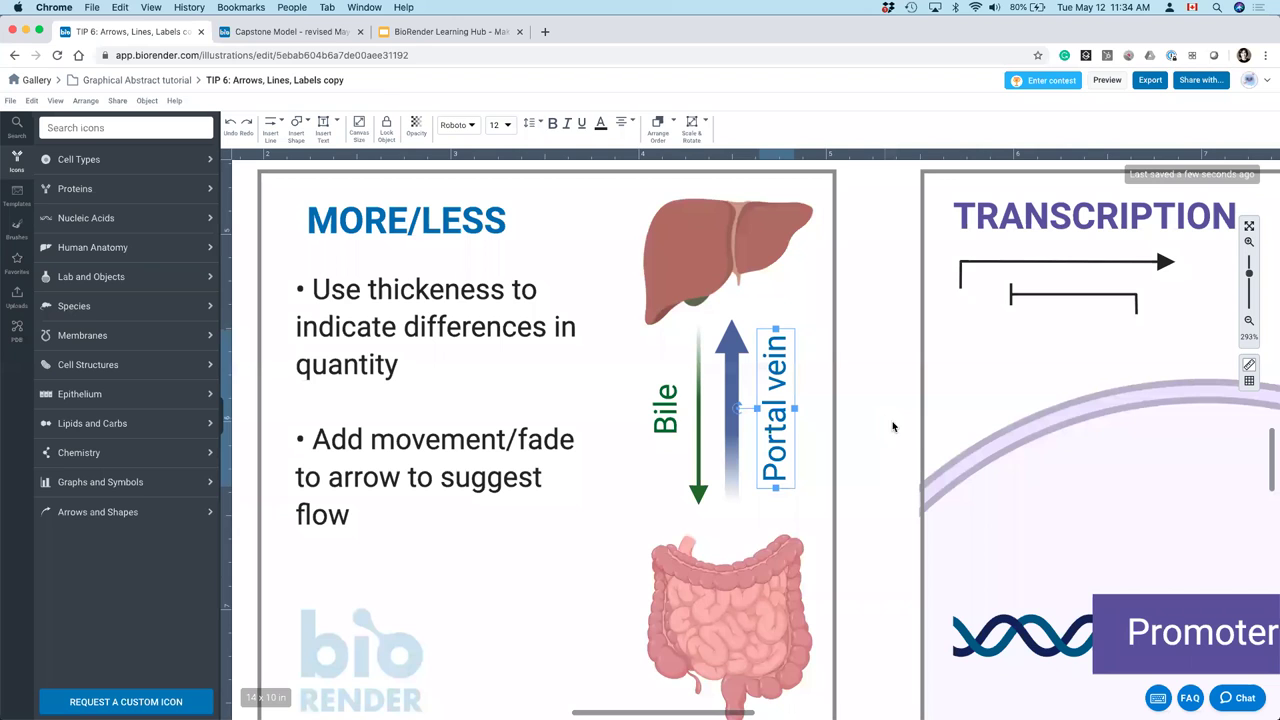
{"action": "left_click", "coordinate": [917, 447]}
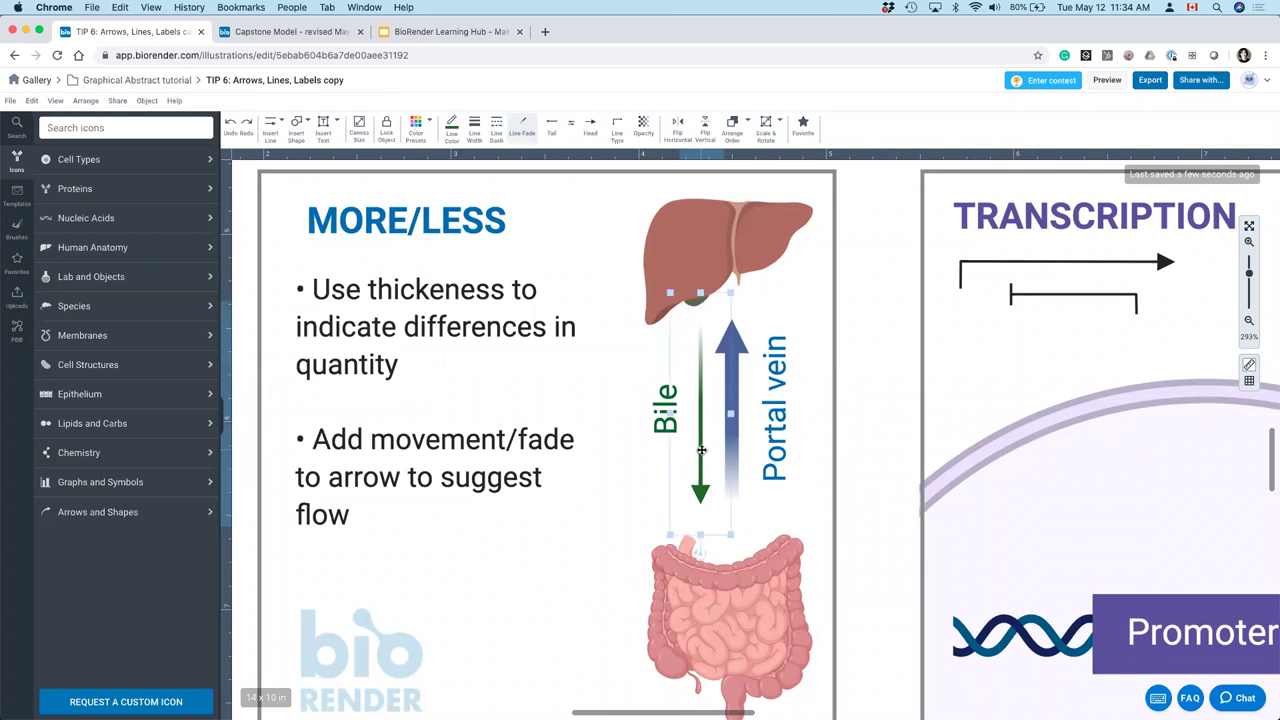
{"action": "left_click", "coordinate": [699, 452]}
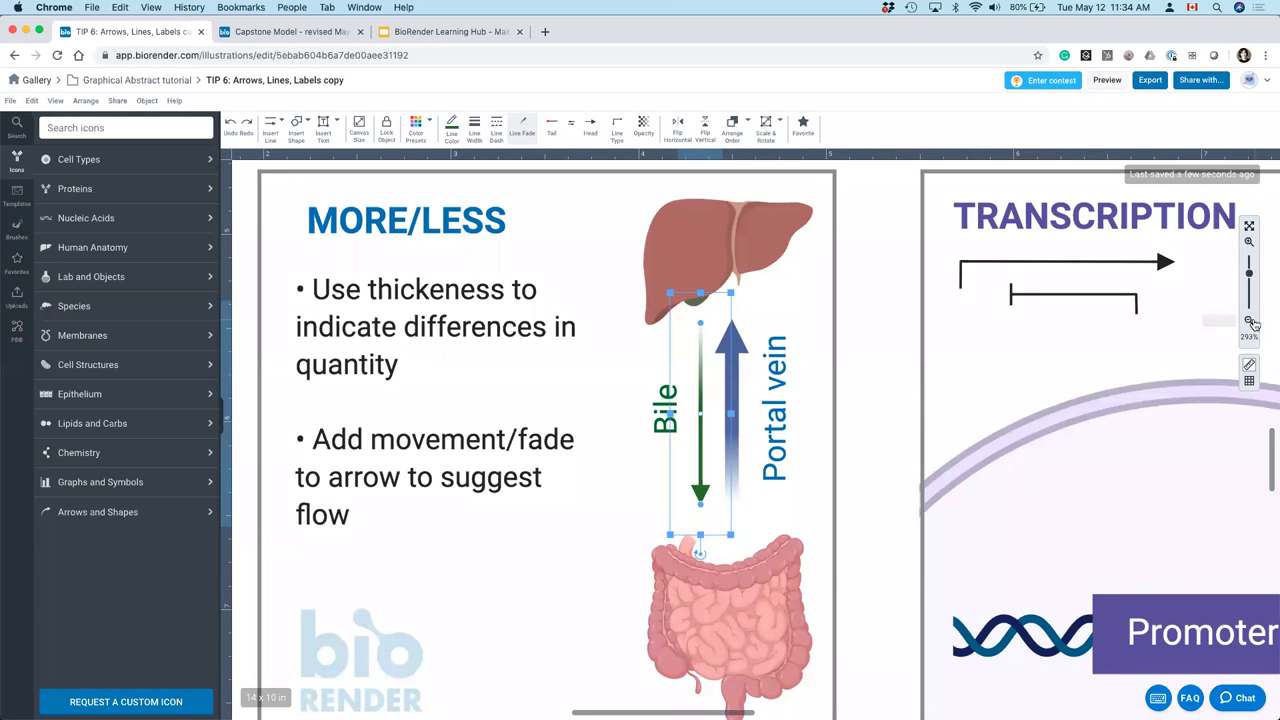
{"action": "left_click", "coordinate": [1248, 320]}
{"action": "left_click", "coordinate": [1248, 320]}
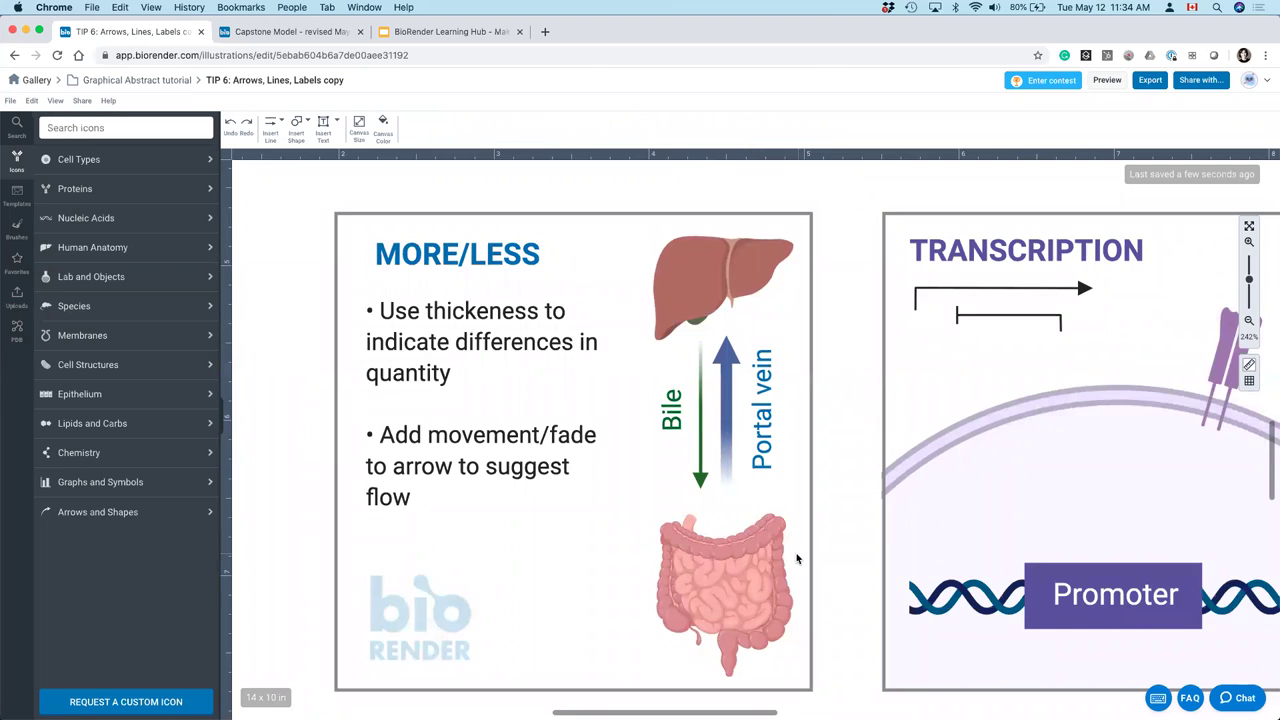
{"action": "scroll", "coordinate": [736, 553], "scroll_direction": "right", "scroll_amount": 3}
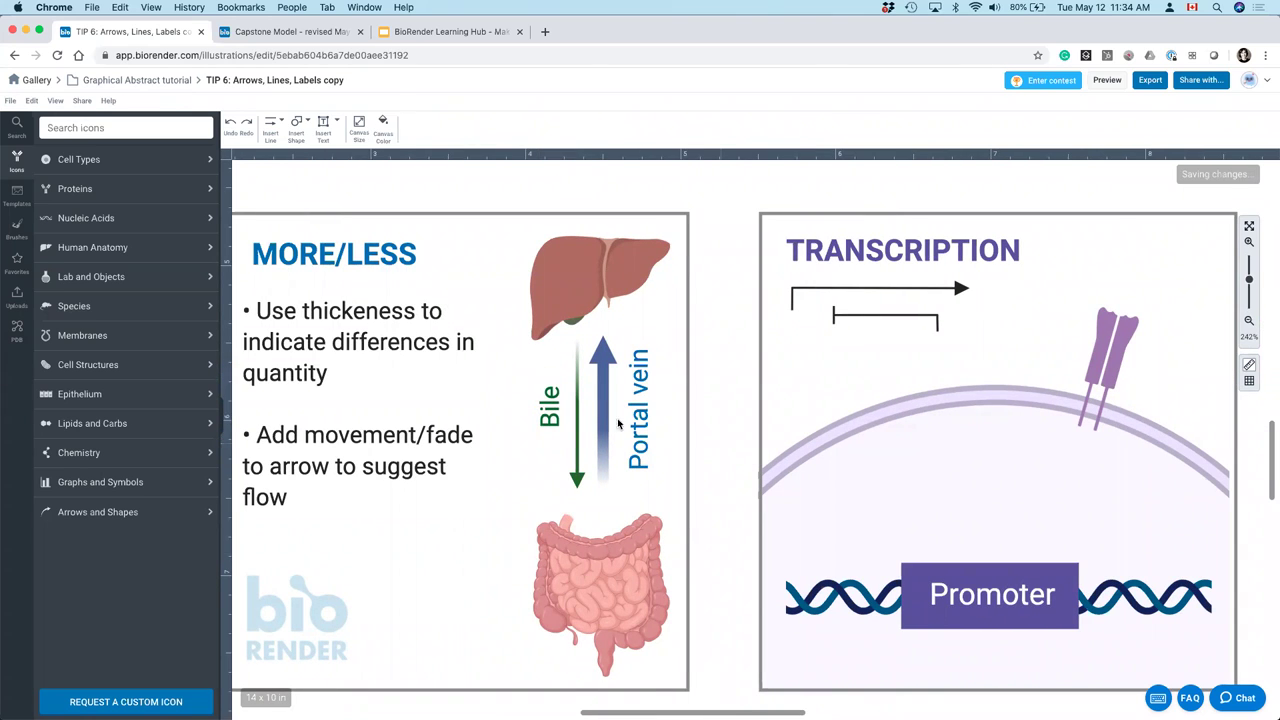
{"action": "left_click", "coordinate": [600, 420]}
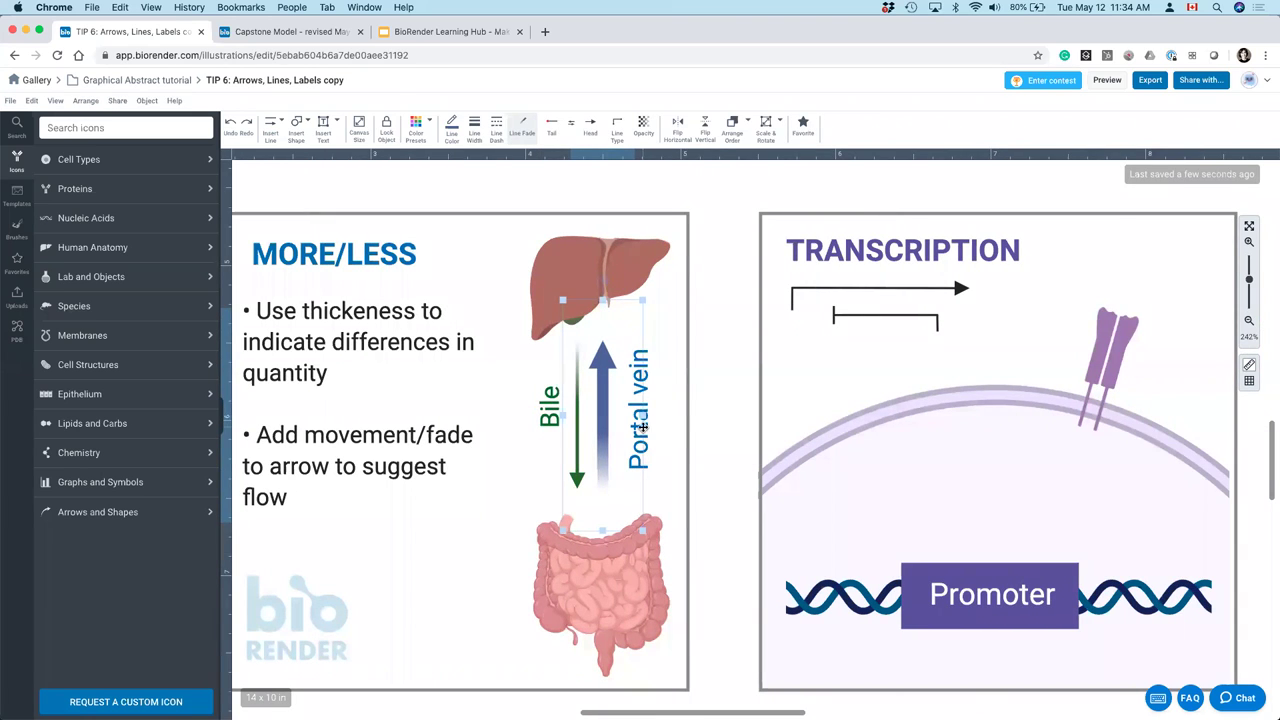
{"action": "left_click", "coordinate": [645, 425]}
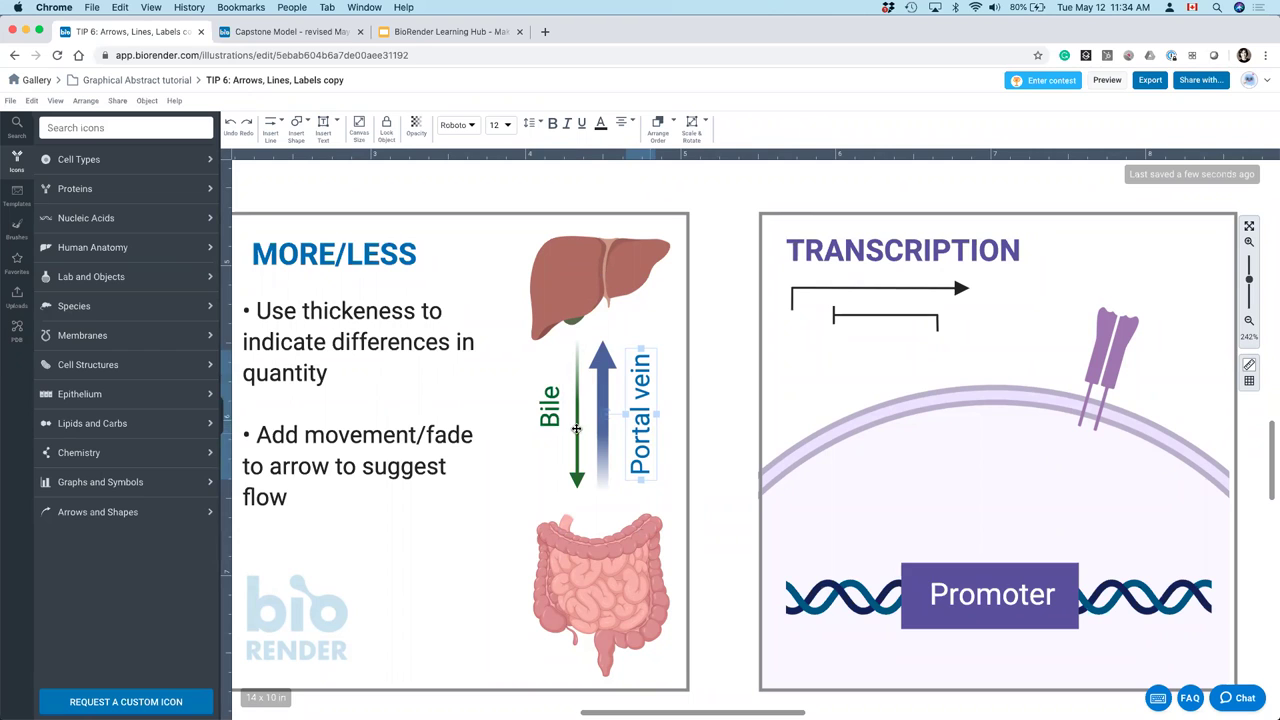
{"action": "left_click", "coordinate": [727, 437]}
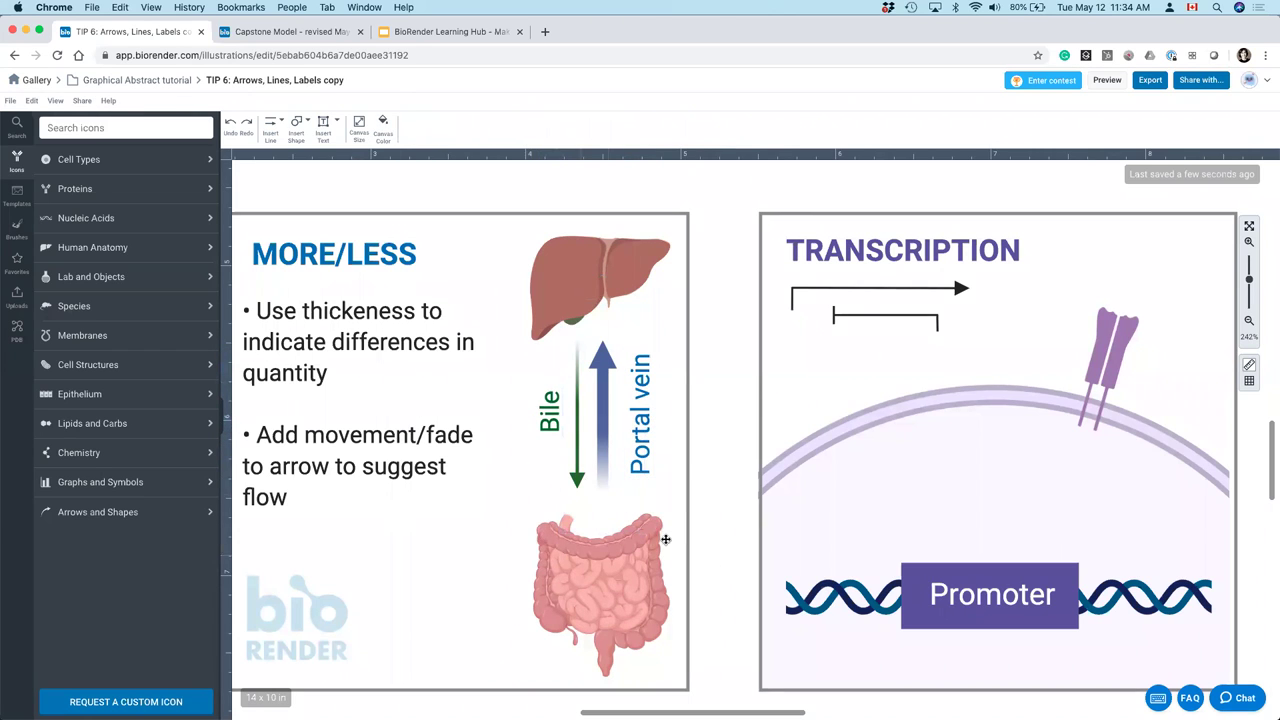
{"action": "left_click_drag", "start_coordinate": [711, 570], "coordinate": [730, 564]}
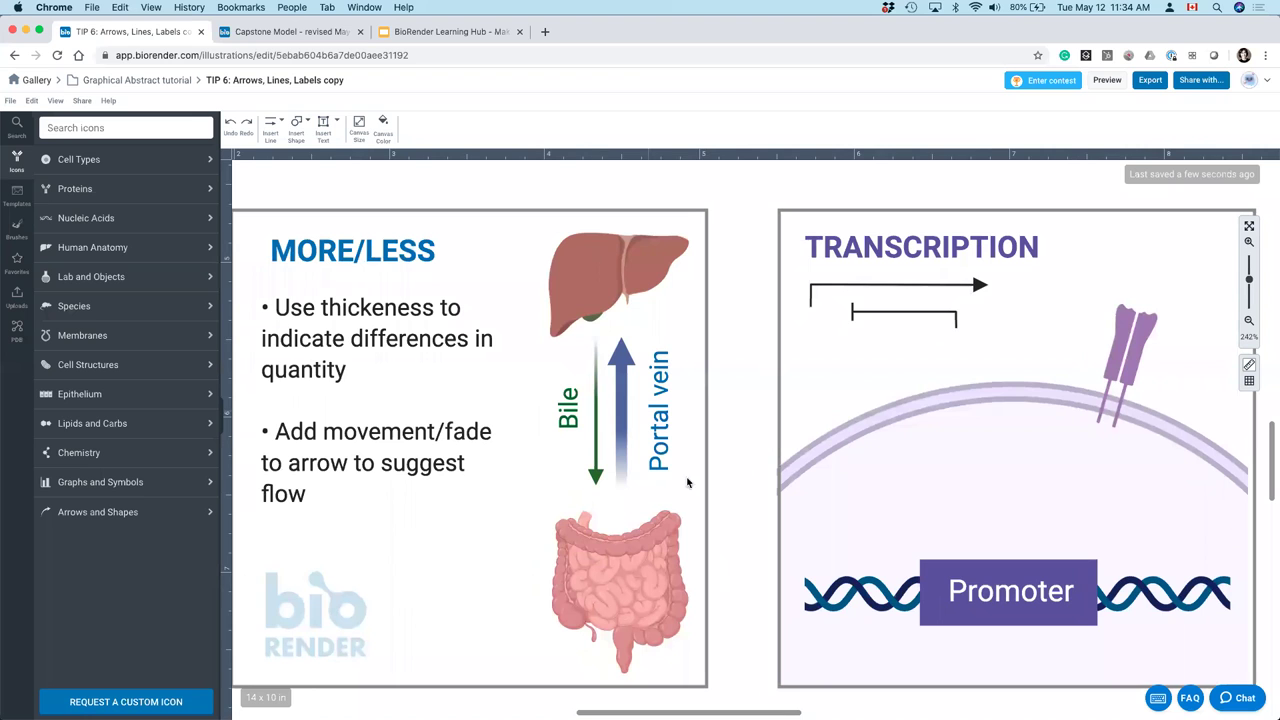
{"action": "scroll", "coordinate": [920, 505], "scroll_direction": "right", "scroll_amount": 5}
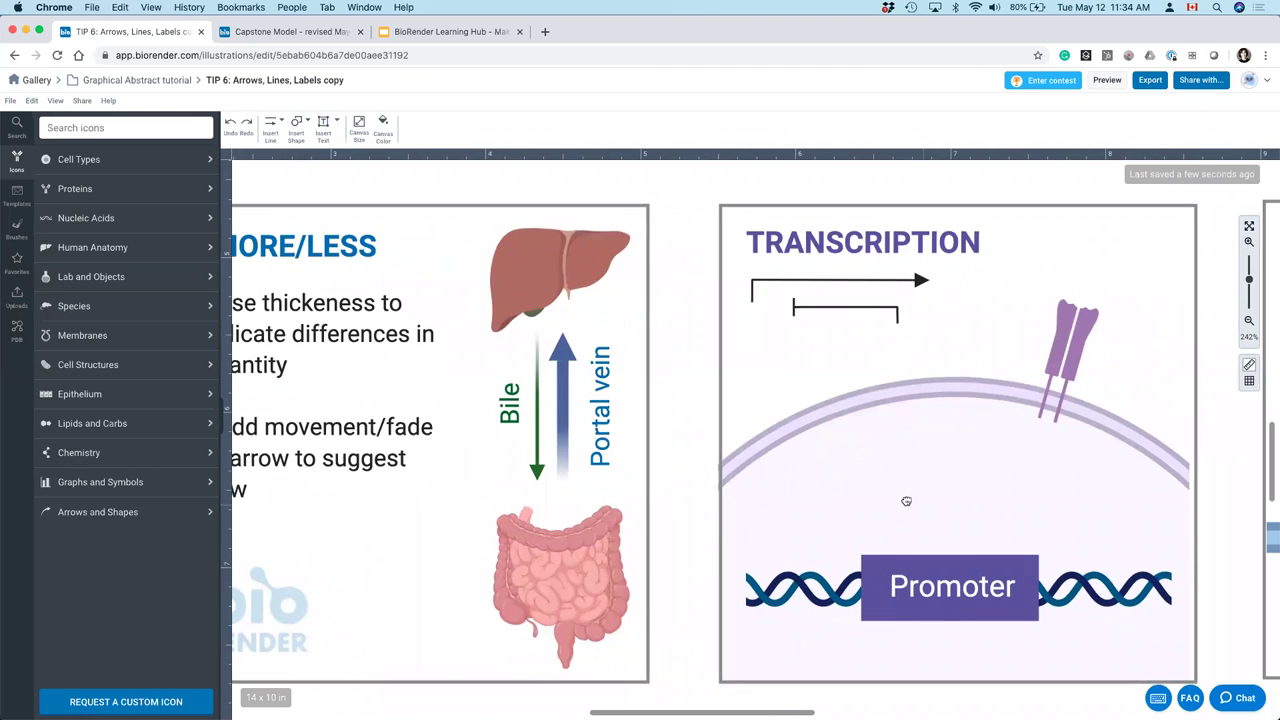
{"action": "scroll", "coordinate": [923, 474], "scroll_direction": "right", "scroll_amount": 9}
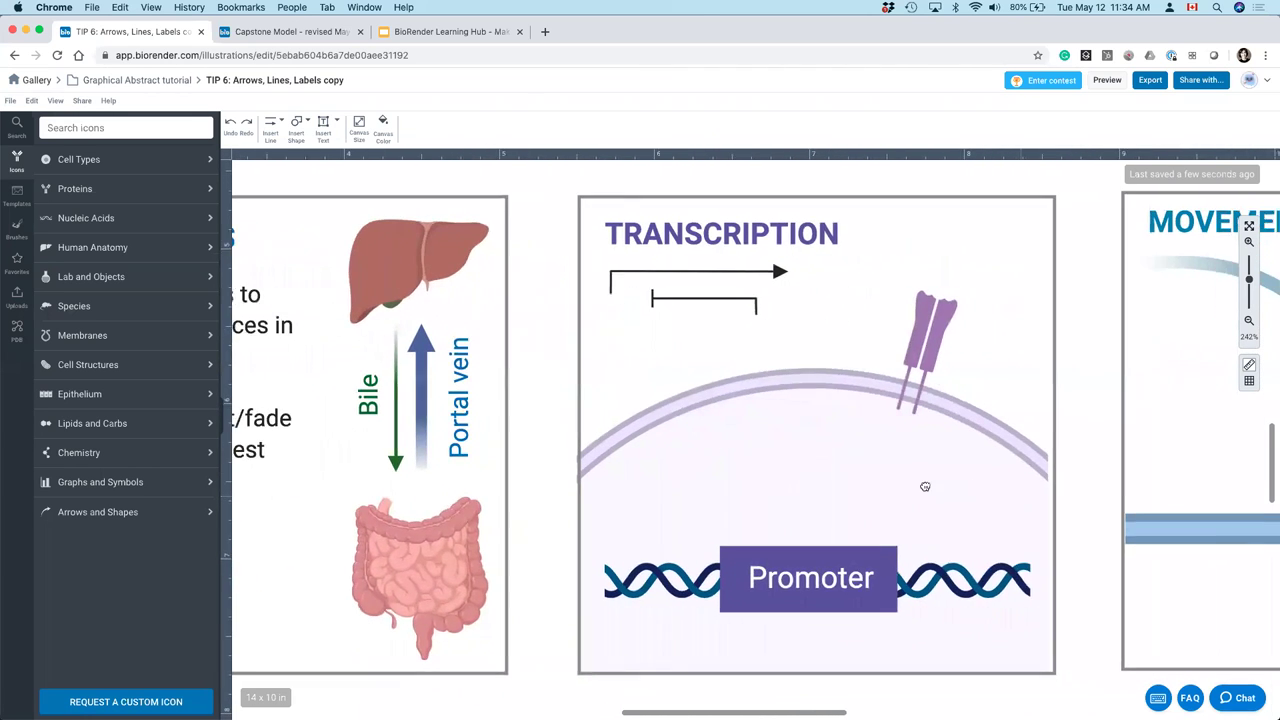
{"action": "left_click_drag", "start_coordinate": [1057, 434], "coordinate": [1006, 438]}
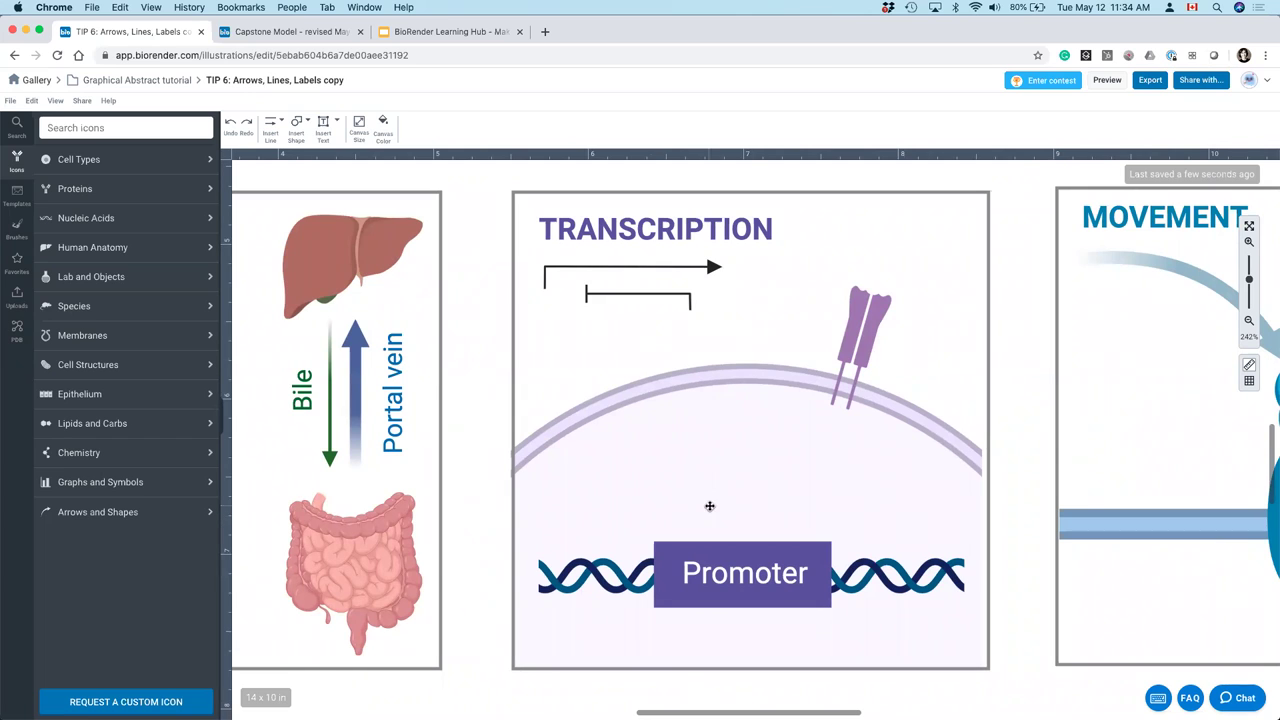
- Draw an elbow arrow rising from the Promoter box in the Transcription panel
{"action": "left_click", "coordinate": [272, 130]}
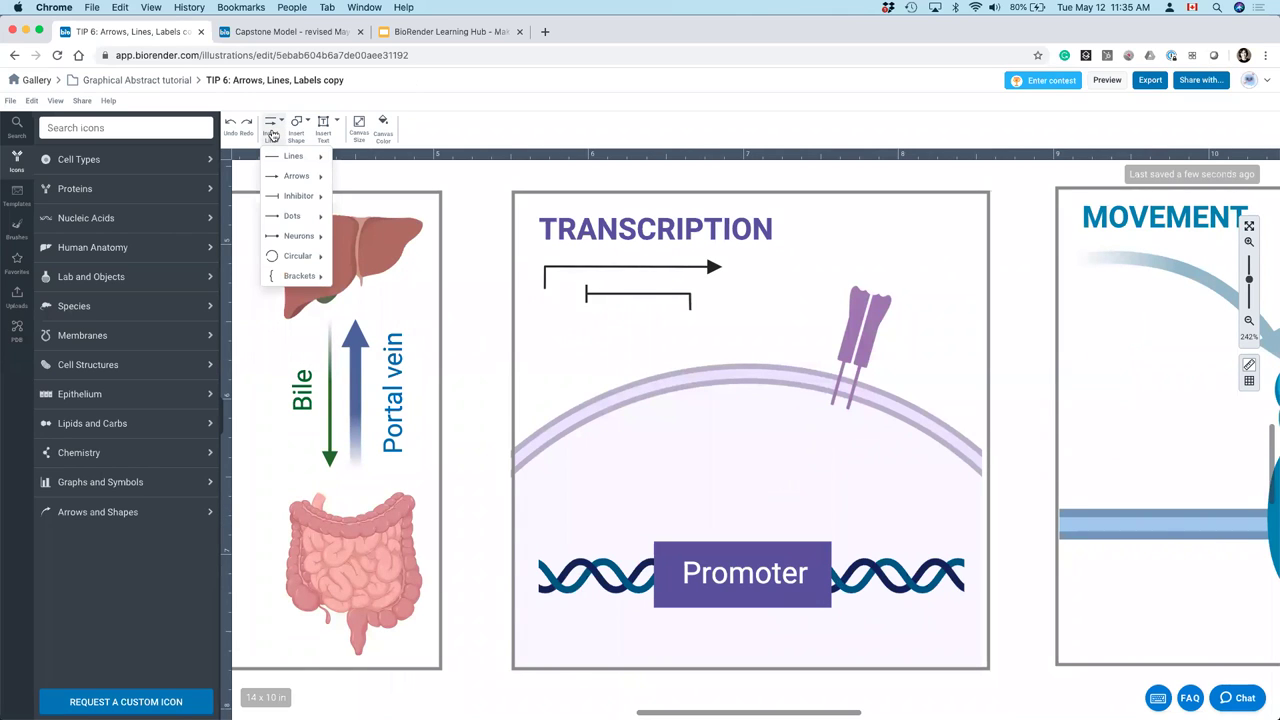
{"action": "mouse_move", "coordinate": [289, 195]}
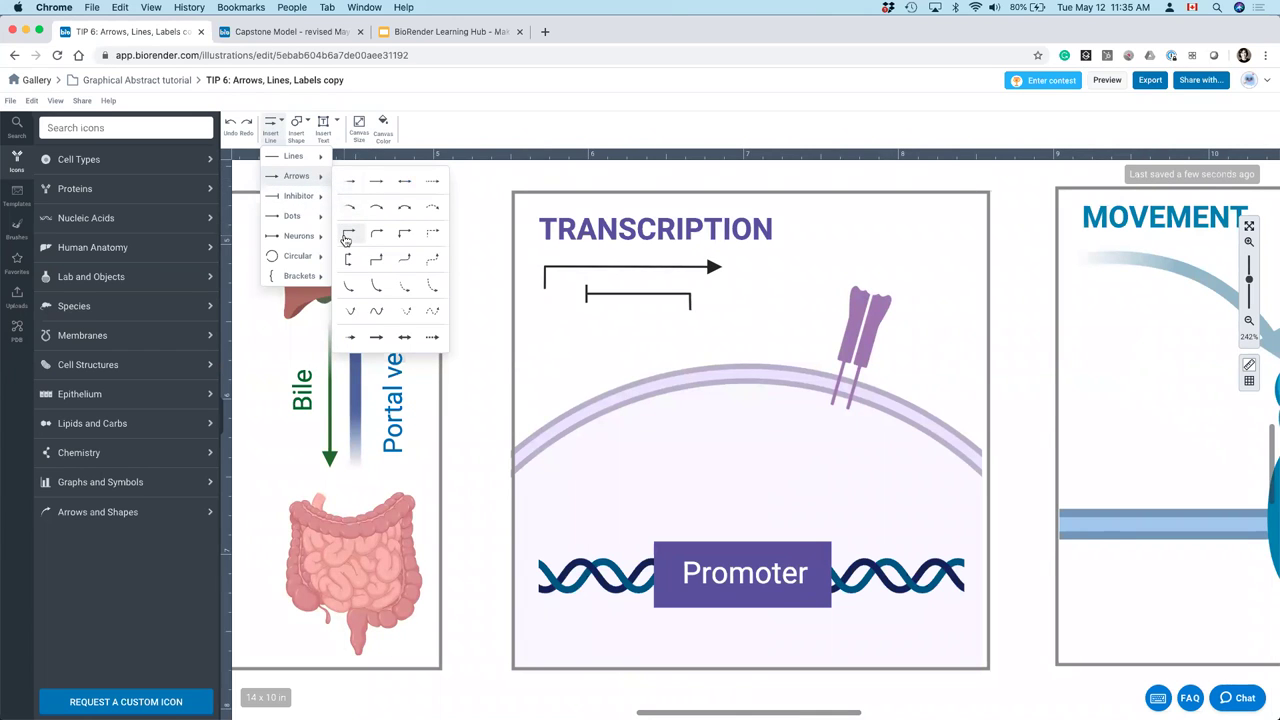
{"action": "left_click", "coordinate": [346, 238]}
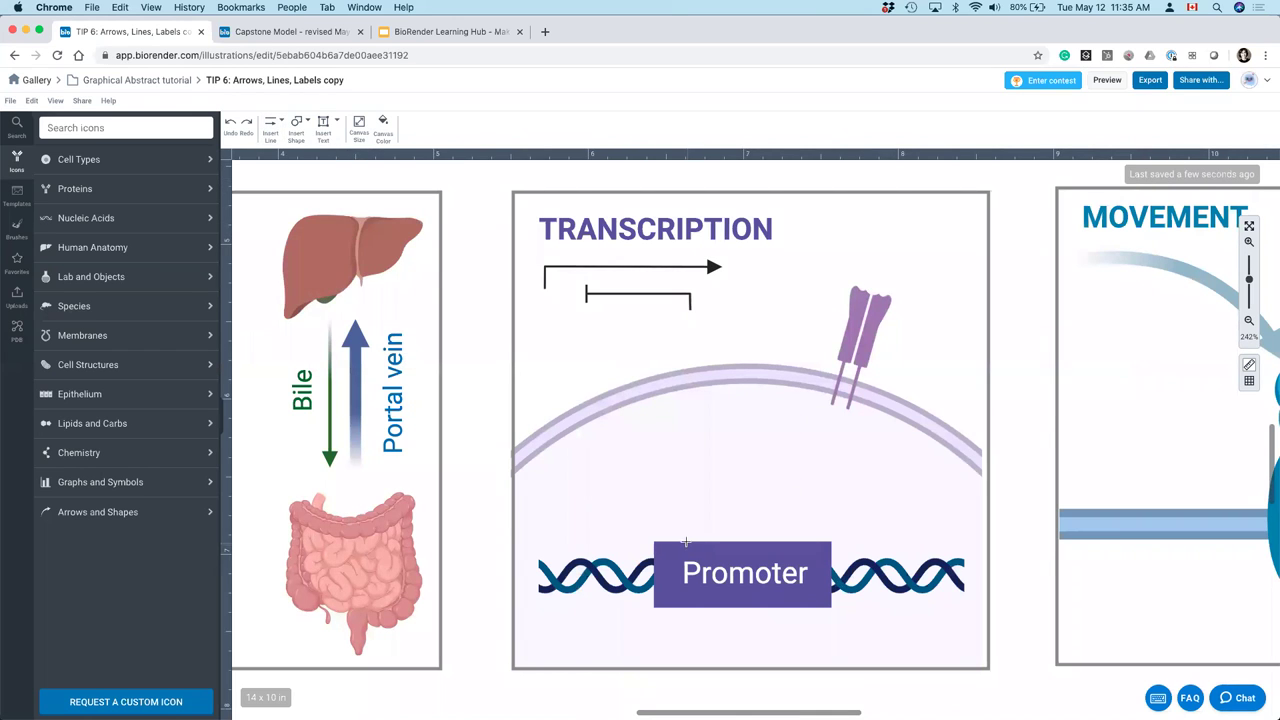
{"action": "mouse_move", "coordinate": [685, 541]}
{"action": "left_mouse_down"}
{"action": "mouse_move", "coordinate": [686, 458]}
{"action": "mouse_move", "coordinate": [745, 503]}
{"action": "mouse_move", "coordinate": [838, 504]}
{"action": "left_mouse_up"}
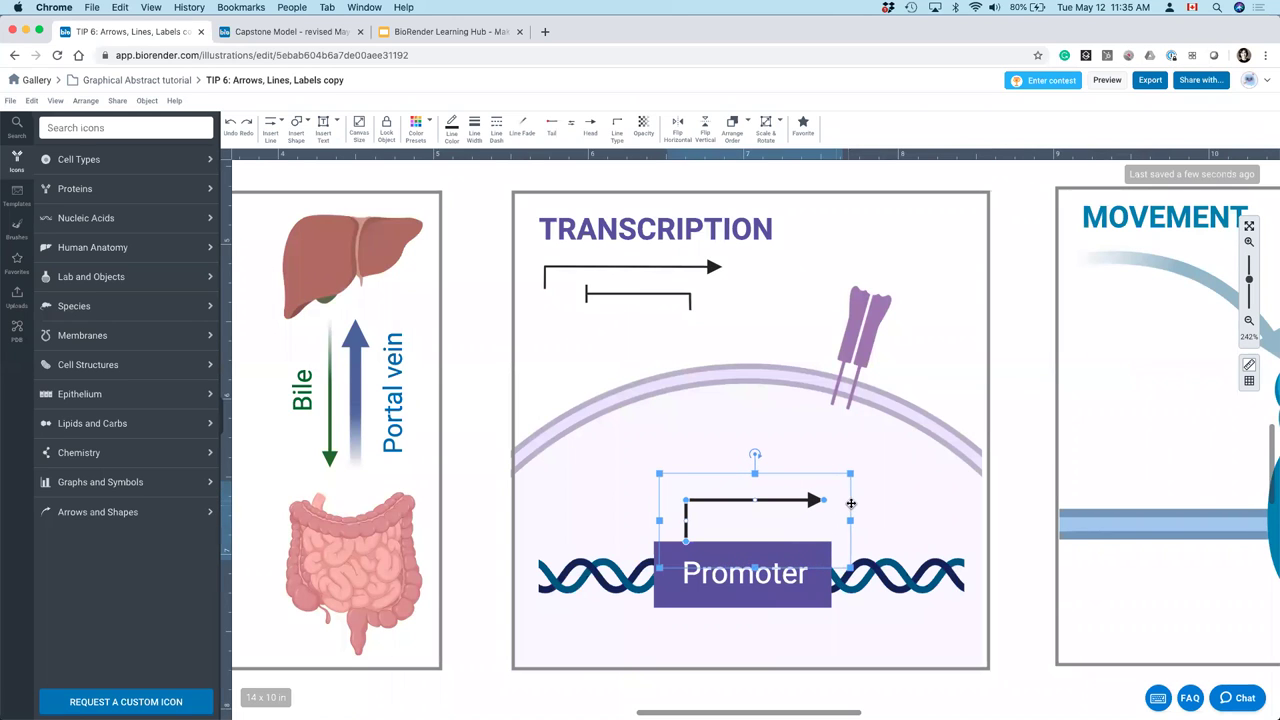
- Change the line end to a flat inhibitor bar and position it just above the Promoter box
{"action": "left_click", "coordinate": [590, 125]}
{"action": "left_click", "coordinate": [597, 195]}
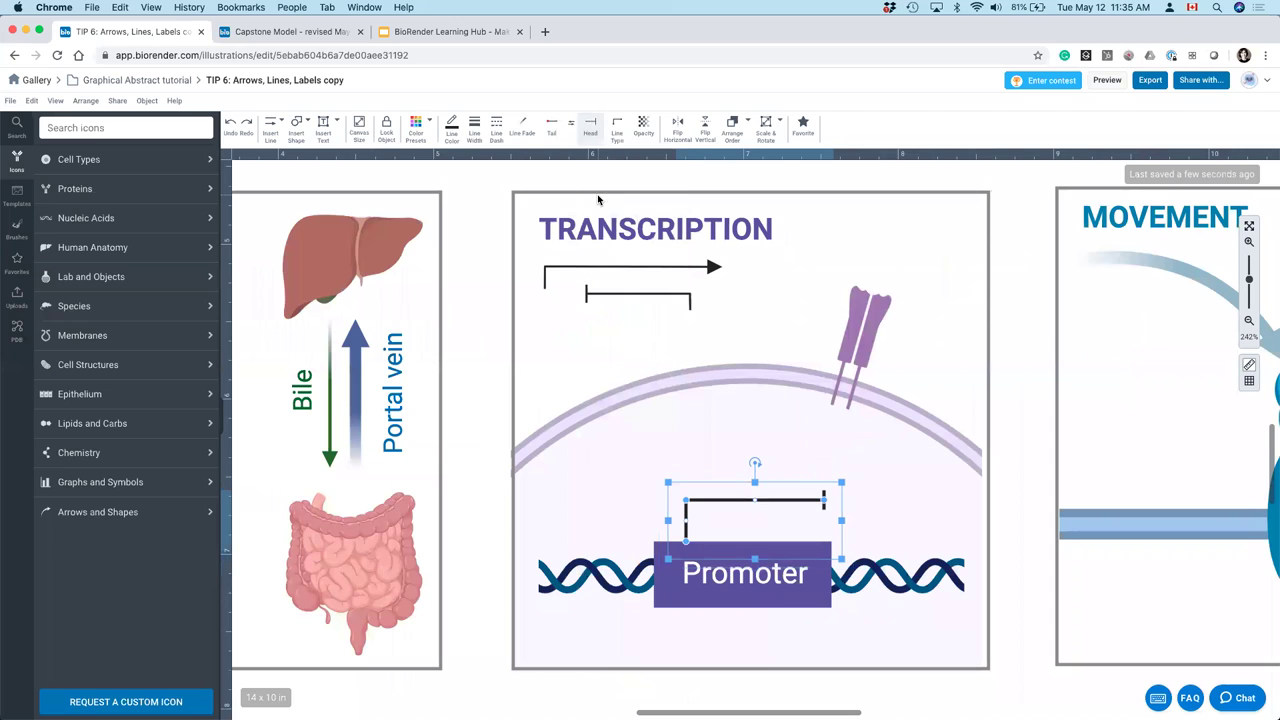
{"action": "left_click", "coordinate": [591, 127]}
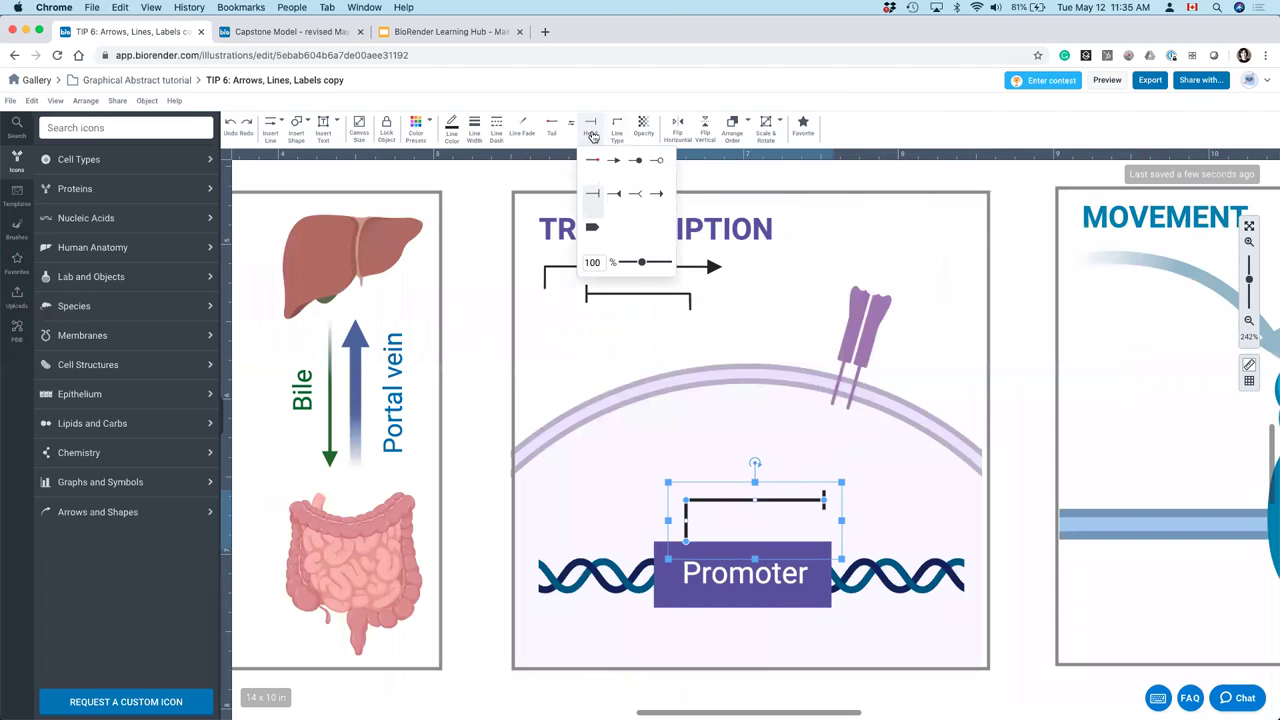
{"action": "left_click", "coordinate": [620, 163]}
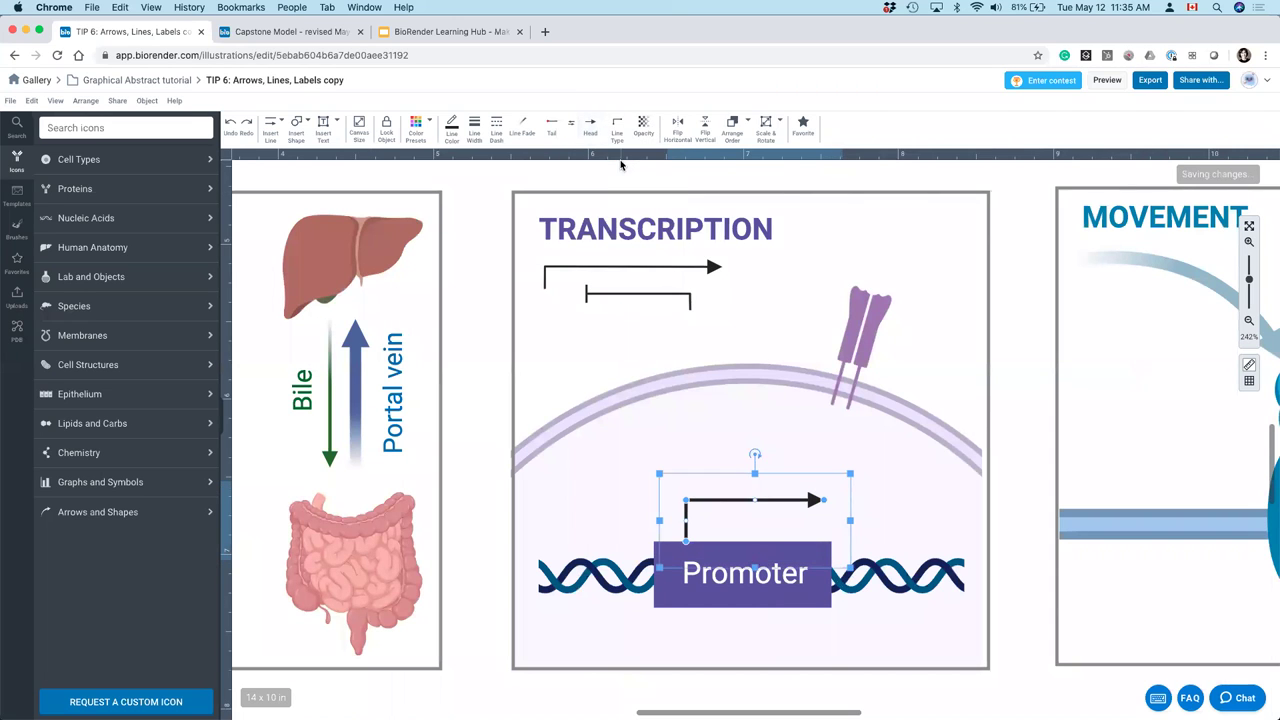
{"action": "left_click", "coordinate": [590, 127]}
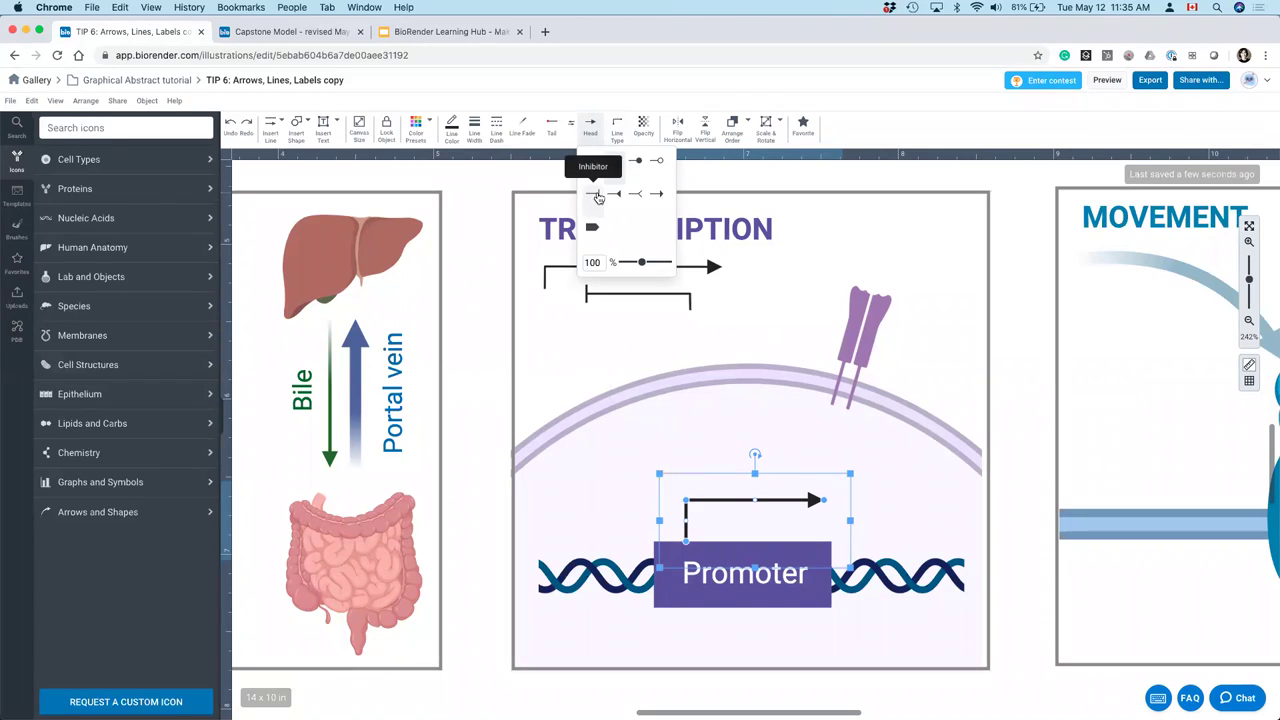
{"action": "left_click", "coordinate": [593, 194]}
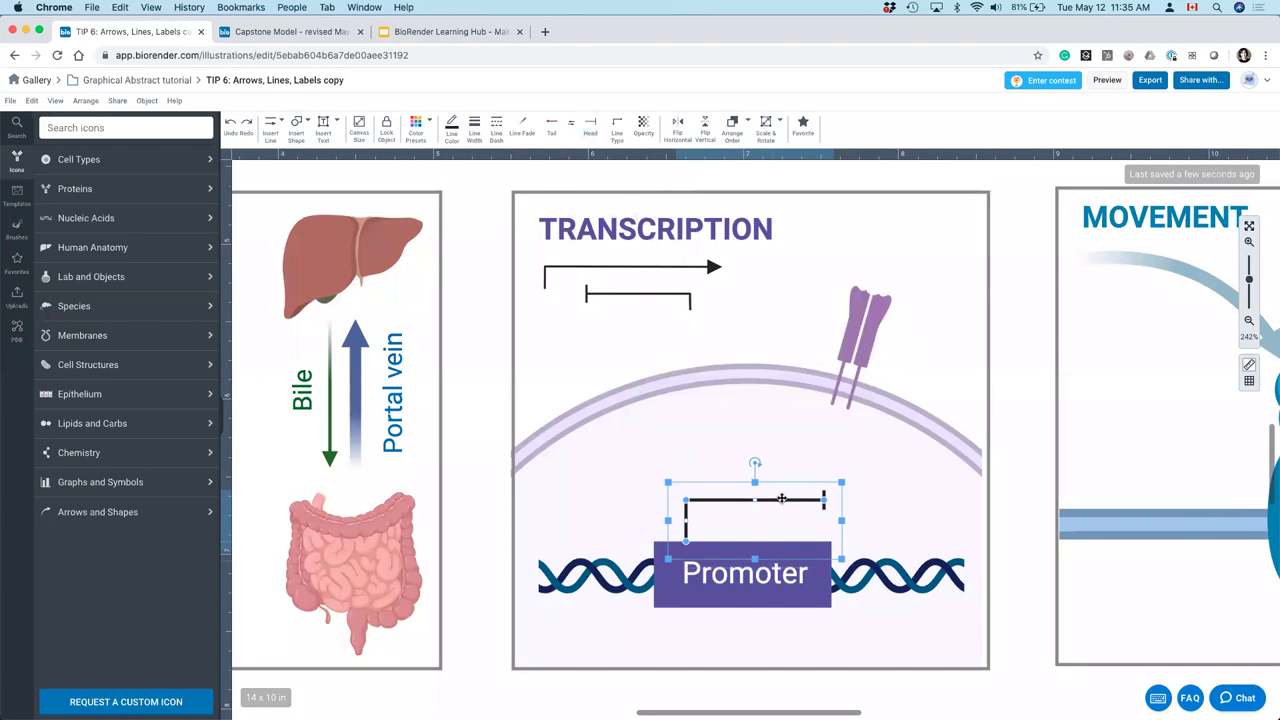
{"action": "mouse_move", "coordinate": [747, 501]}
{"action": "left_mouse_down"}
{"action": "mouse_move", "coordinate": [745, 476]}
{"action": "mouse_move", "coordinate": [736, 513]}
{"action": "left_mouse_up"}
{"action": "left_click", "coordinate": [1022, 652]}
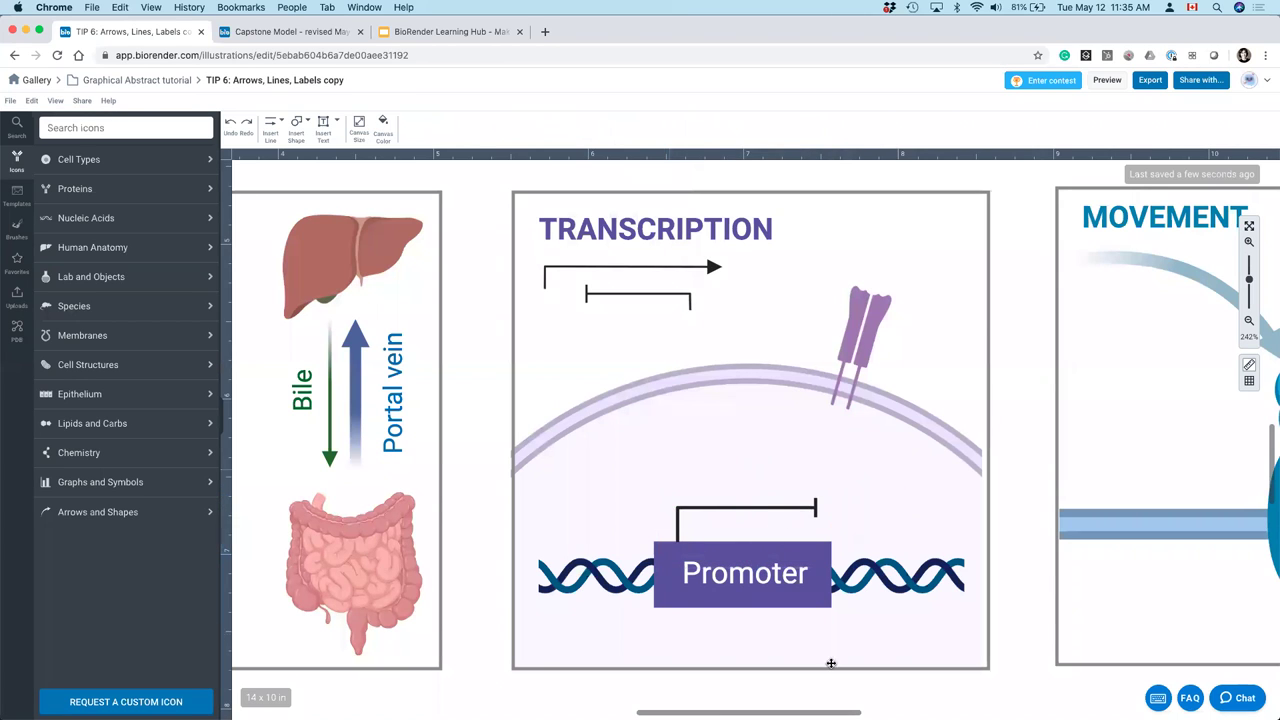
{"action": "left_click", "coordinate": [933, 519]}
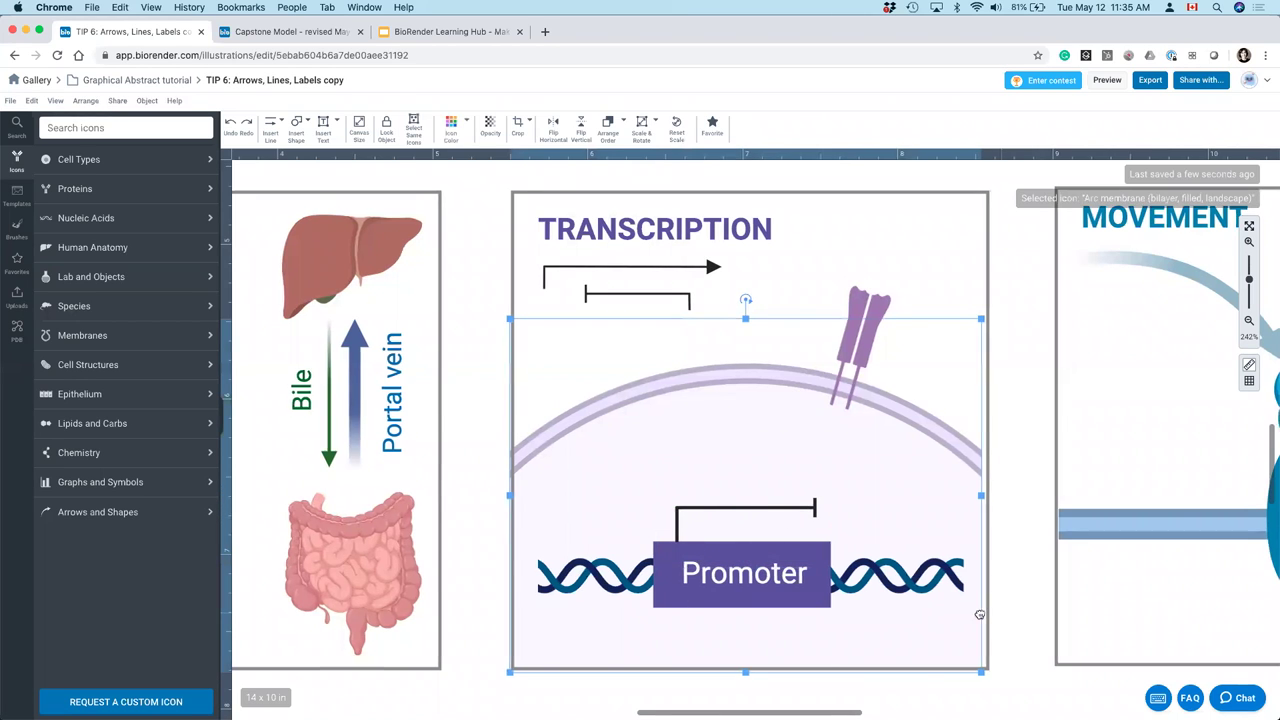
{"action": "scroll", "coordinate": [988, 621], "scroll_direction": "right", "scroll_amount": 10}
- Reshape the MOVEMENT panel's curved arrow so it arcs down onto the channel protein
{"action": "scroll", "coordinate": [857, 570], "scroll_direction": "right", "scroll_amount": 3}
{"action": "scroll", "coordinate": [857, 570], "scroll_direction": "up", "scroll_amount": 1}
{"action": "left_click", "coordinate": [800, 337]}
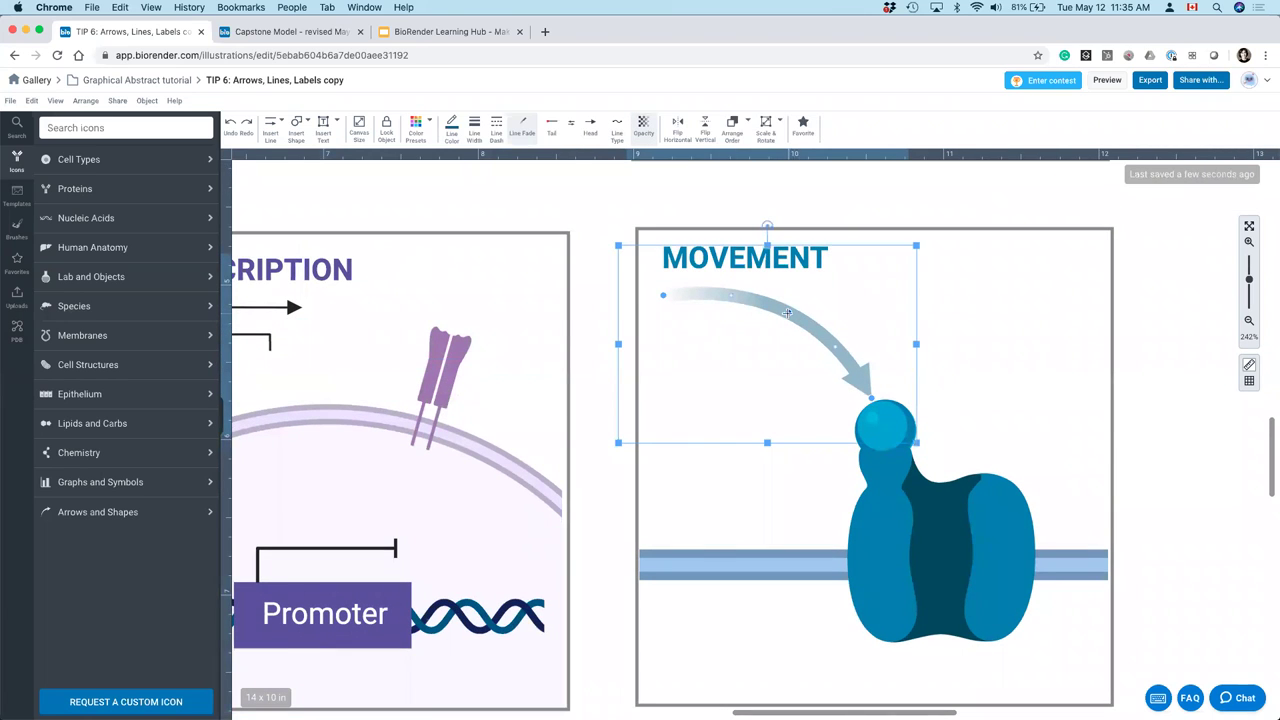
{"action": "left_click_drag", "start_coordinate": [787, 313], "coordinate": [754, 402]}
{"action": "left_click_drag", "start_coordinate": [731, 451], "coordinate": [791, 310]}
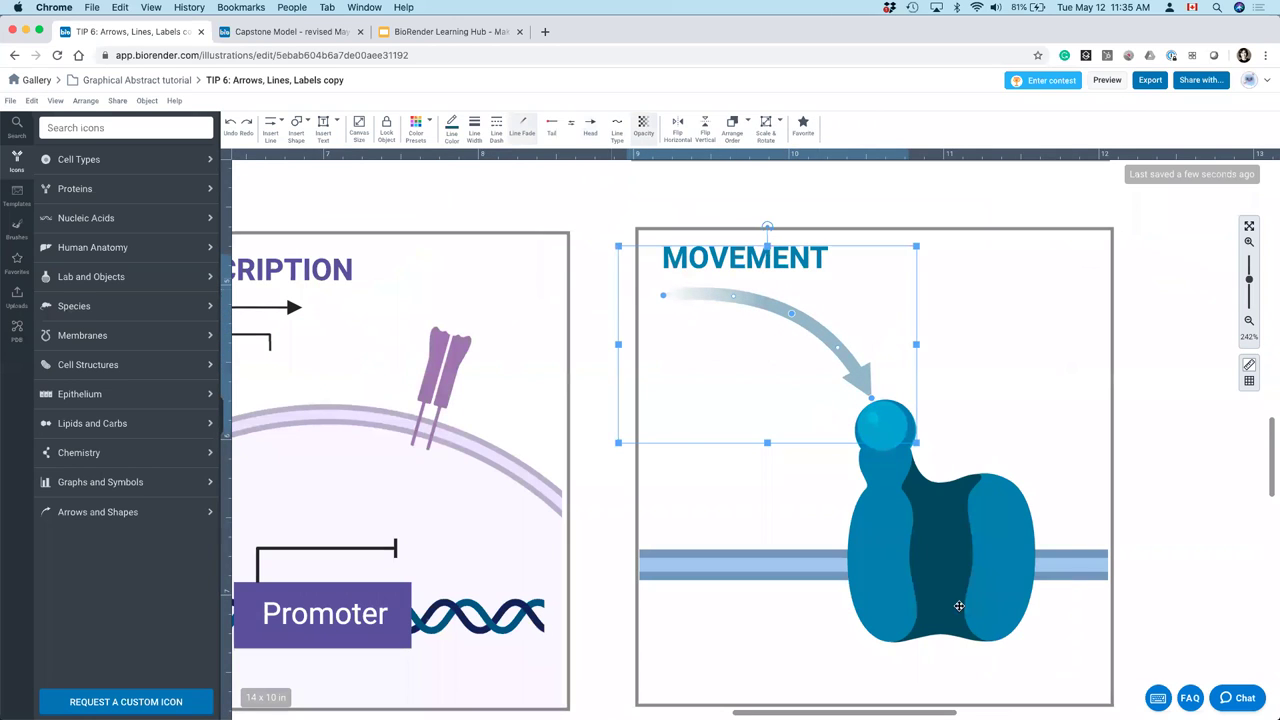
- Add the Spheres icon from a 'dots' search, then place, enlarge and tilt it along the arrow
{"action": "left_click", "coordinate": [190, 128]}
{"action": "type", "text": "cyto"}
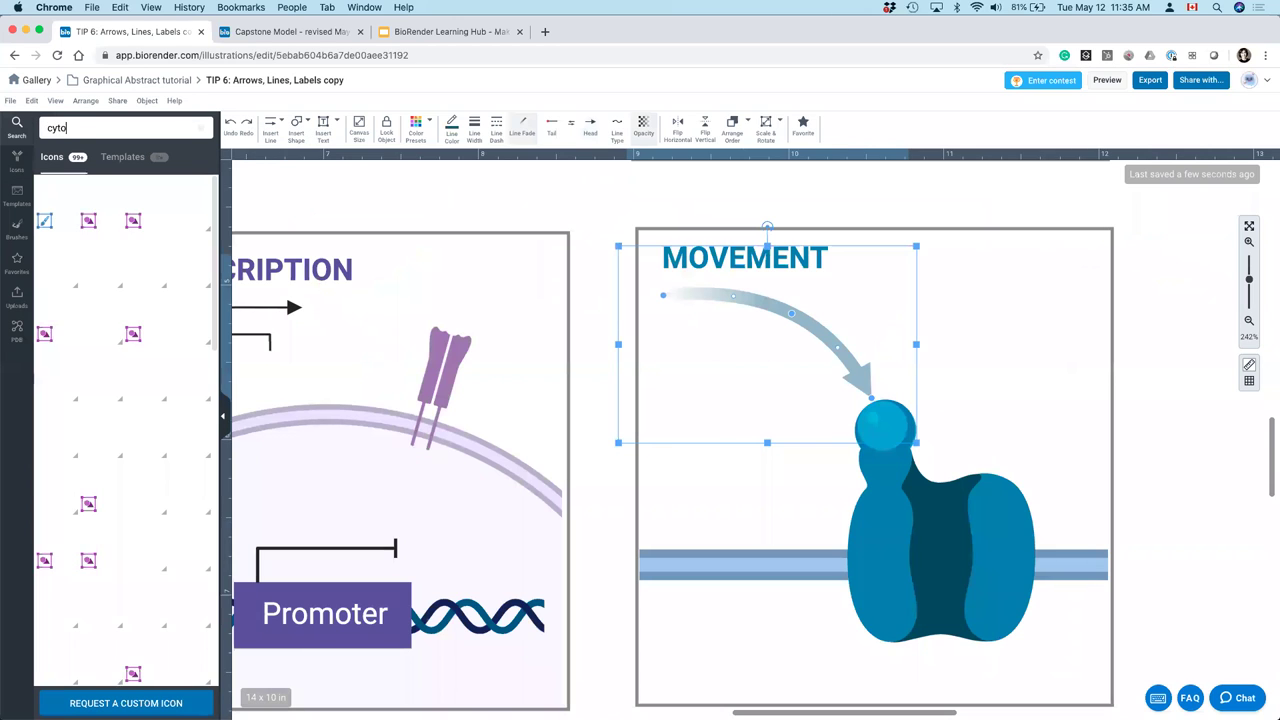
{"action": "type", "text": "kine"}
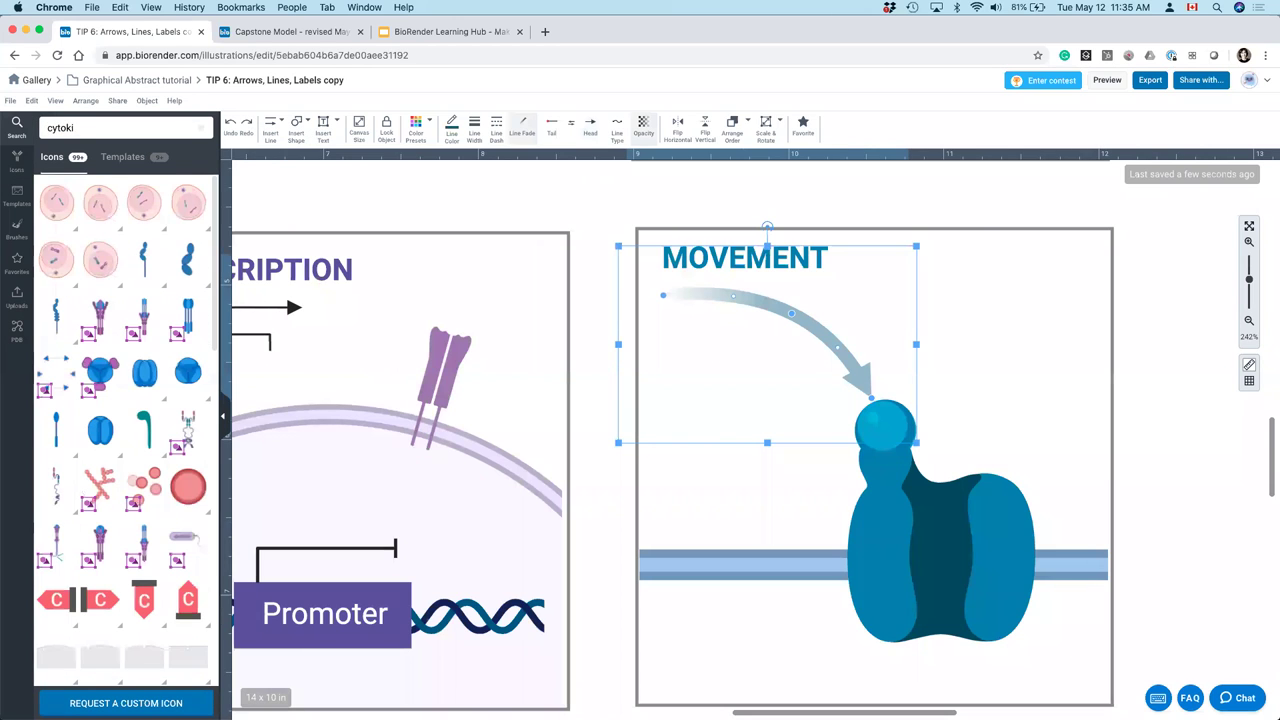
{"action": "key", "text": "BackSpace"}
{"action": "key", "text": "BackSpace"}
{"action": "key", "text": "BackSpace"}
{"action": "key", "text": "BackSpace"}
{"action": "key", "text": "BackSpace"}
{"action": "key", "text": "BackSpace"}
{"action": "key", "text": "BackSpace"}
{"action": "key", "text": "BackSpace"}
{"action": "type", "text": "dots"}
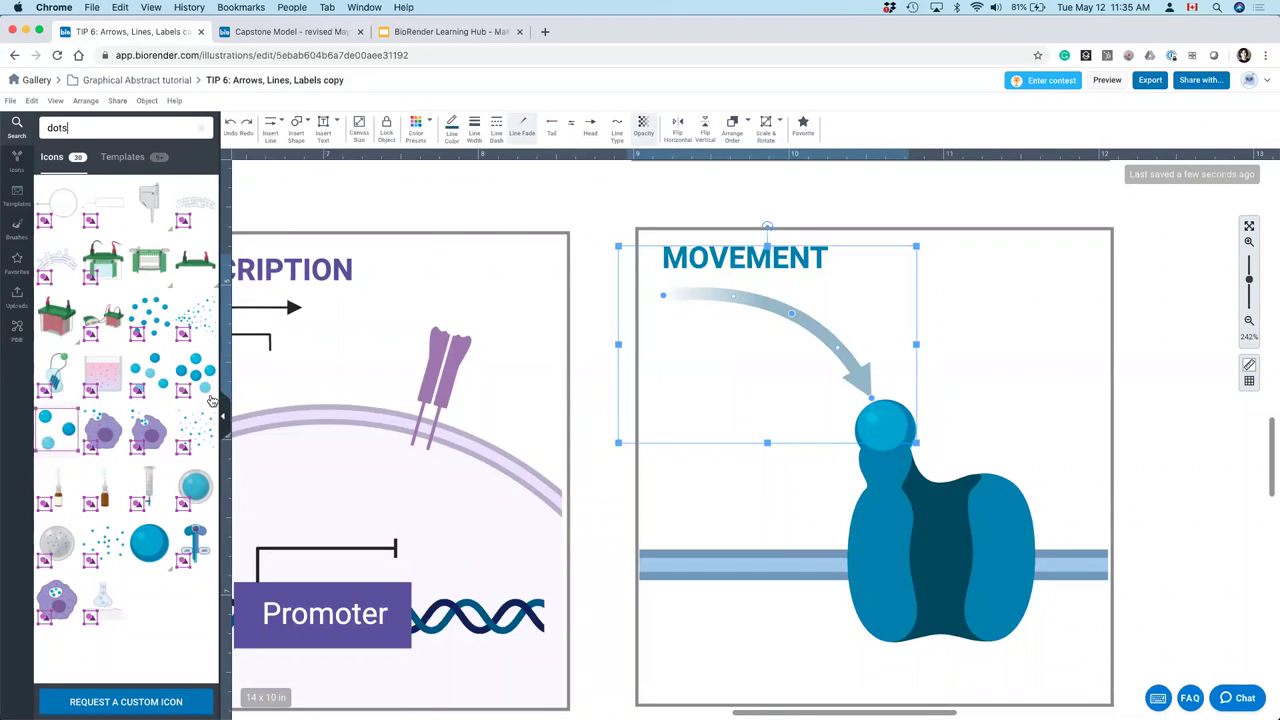
{"action": "left_click_drag", "start_coordinate": [57, 430], "coordinate": [746, 416]}
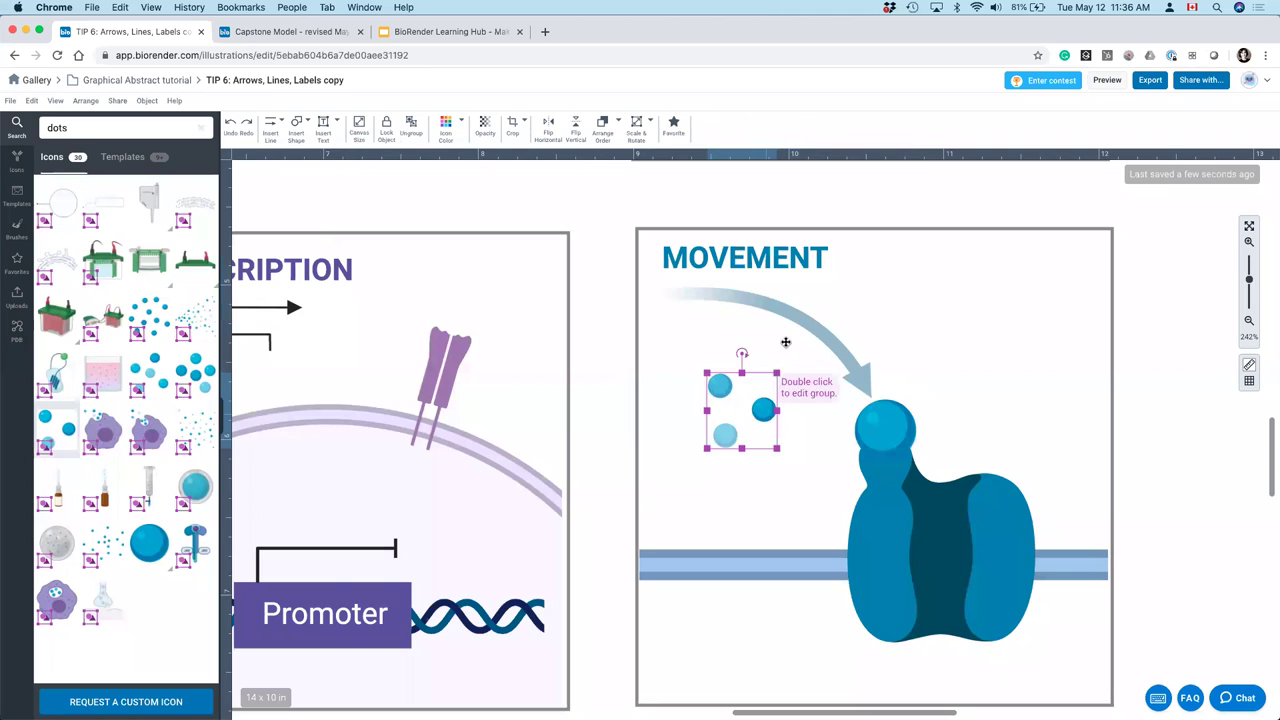
{"action": "left_click_drag", "start_coordinate": [786, 342], "coordinate": [806, 256]}
{"action": "left_click_drag", "start_coordinate": [798, 366], "coordinate": [829, 329]}
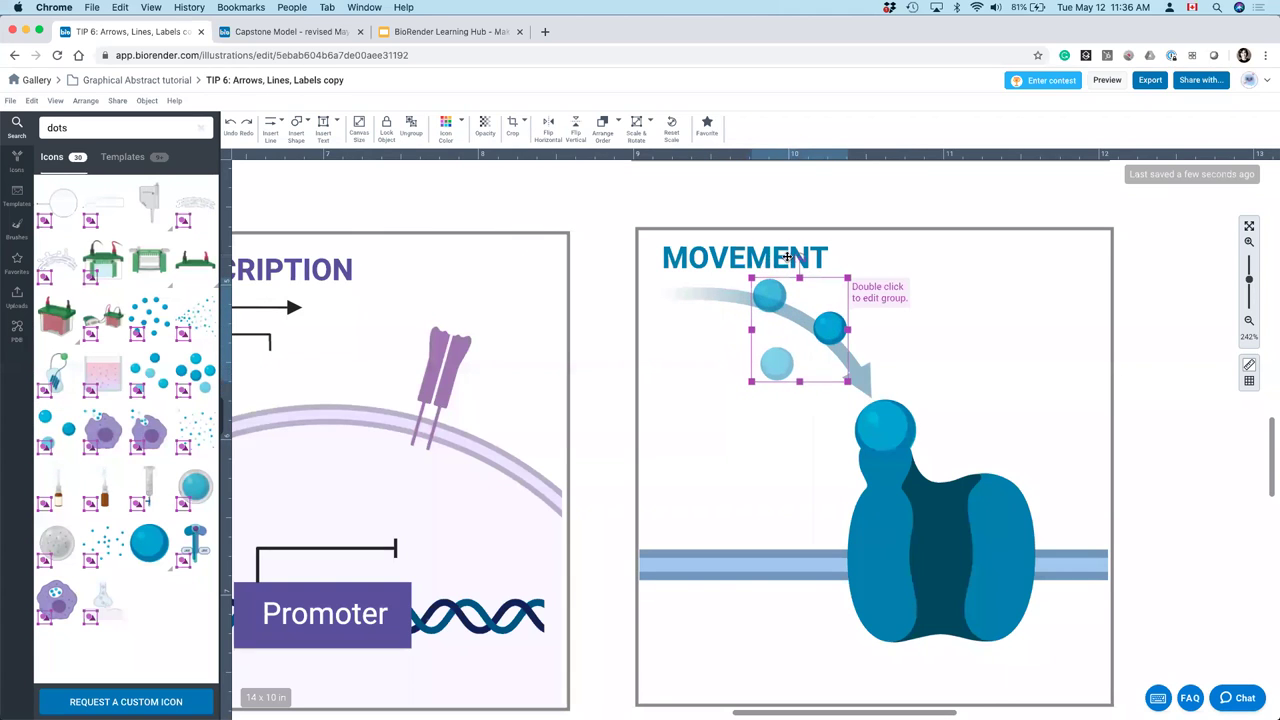
{"action": "left_click_drag", "start_coordinate": [798, 258], "coordinate": [778, 263]}
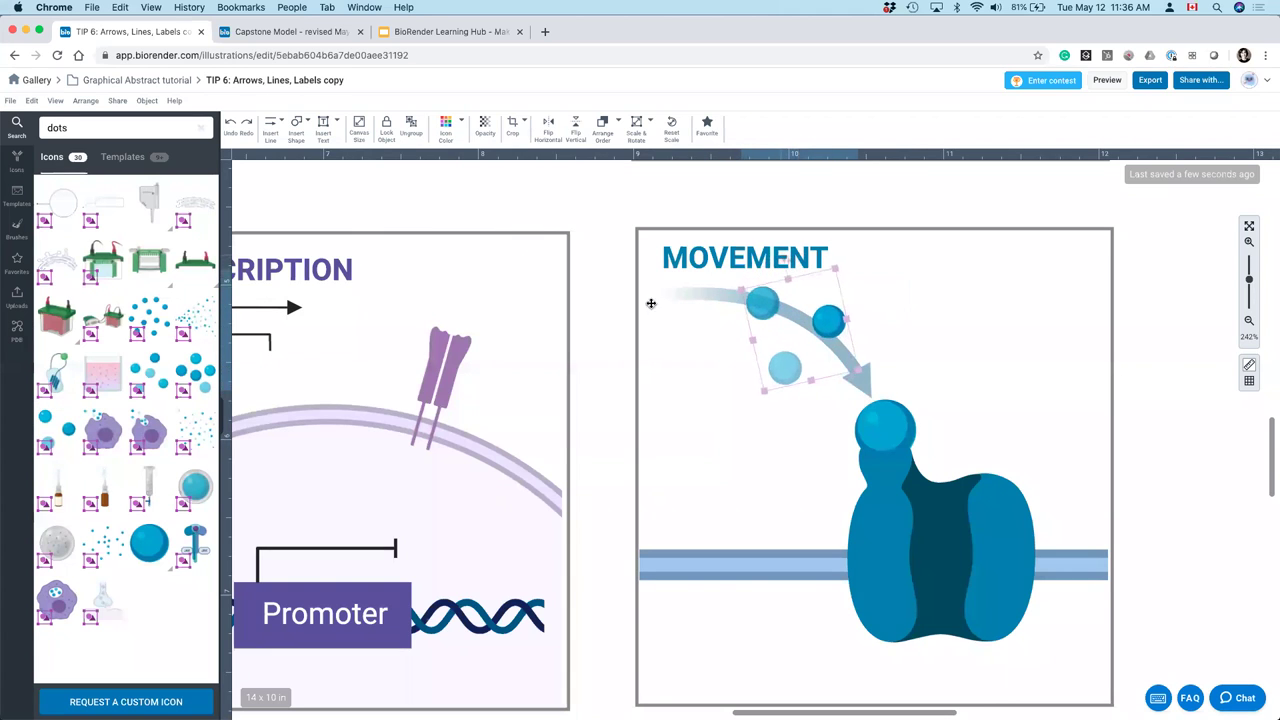
{"action": "left_click", "coordinate": [591, 331]}
{"action": "left_click_drag", "start_coordinate": [861, 376], "coordinate": [895, 347]}
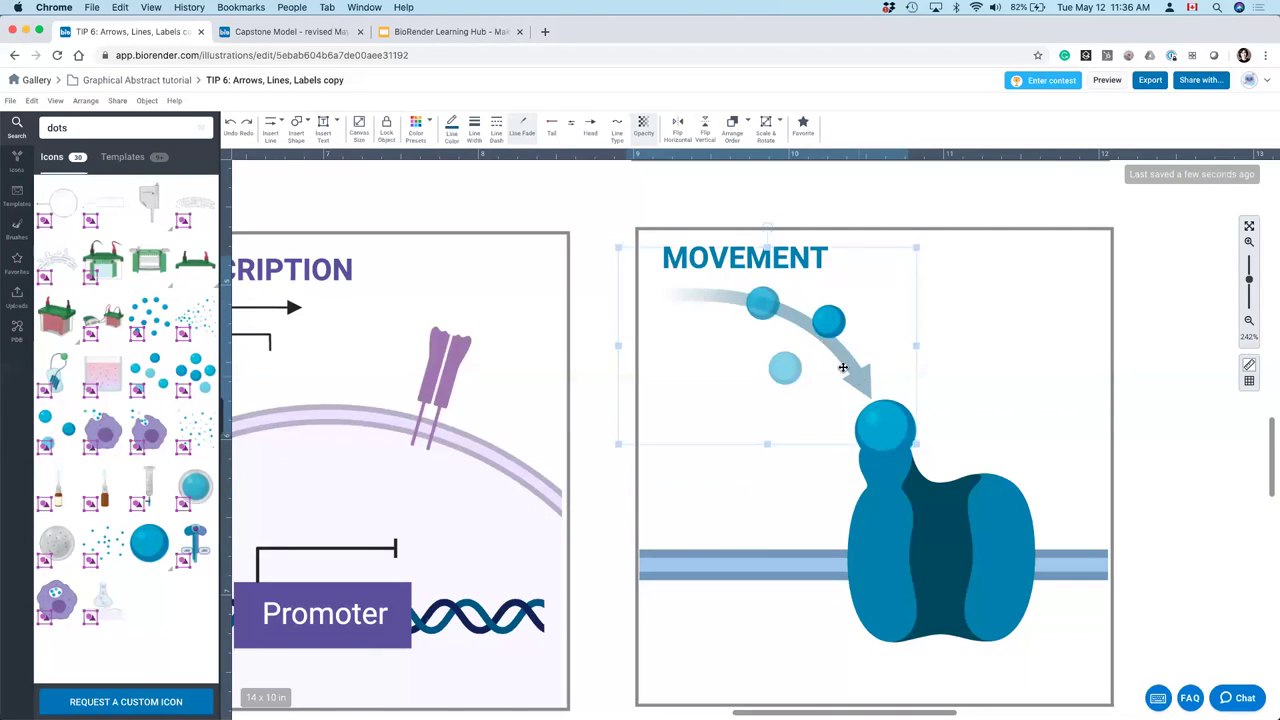
- Set the curved arrow's opacity to about 73%, keeping its faded tail
{"action": "left_click", "coordinate": [522, 130]}
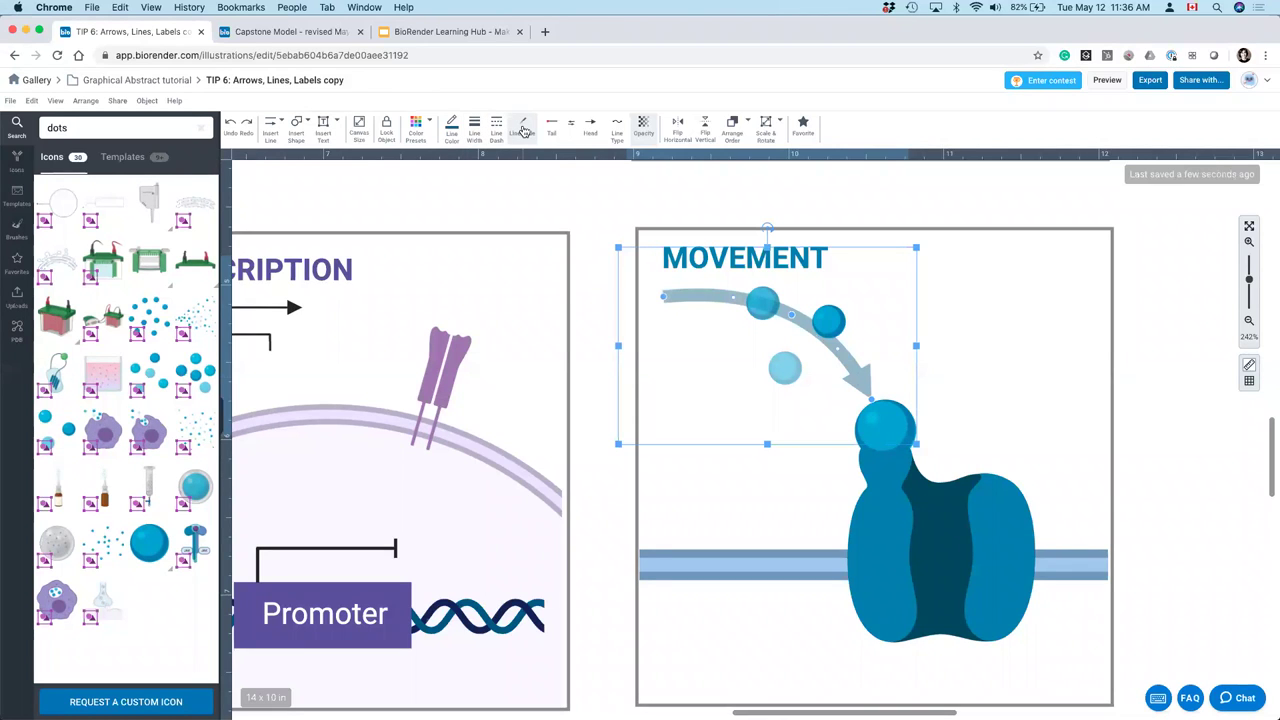
{"action": "left_click", "coordinate": [522, 130]}
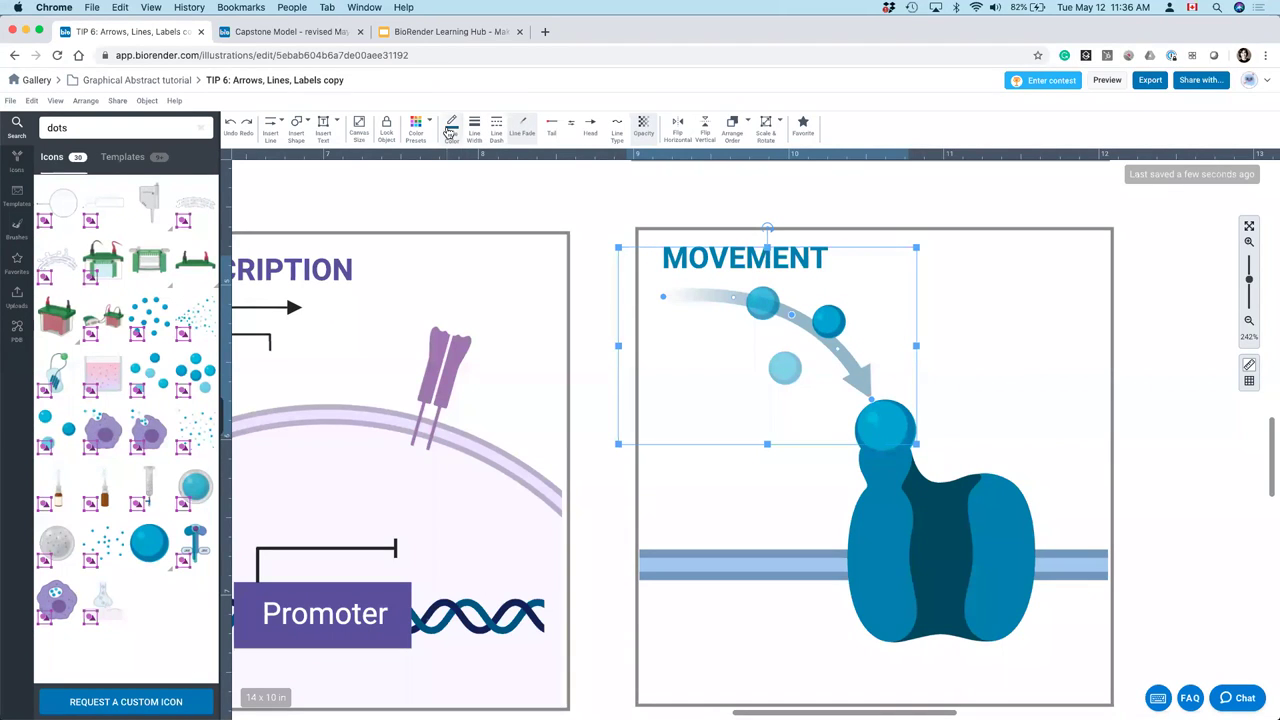
{"action": "left_click", "coordinate": [644, 130]}
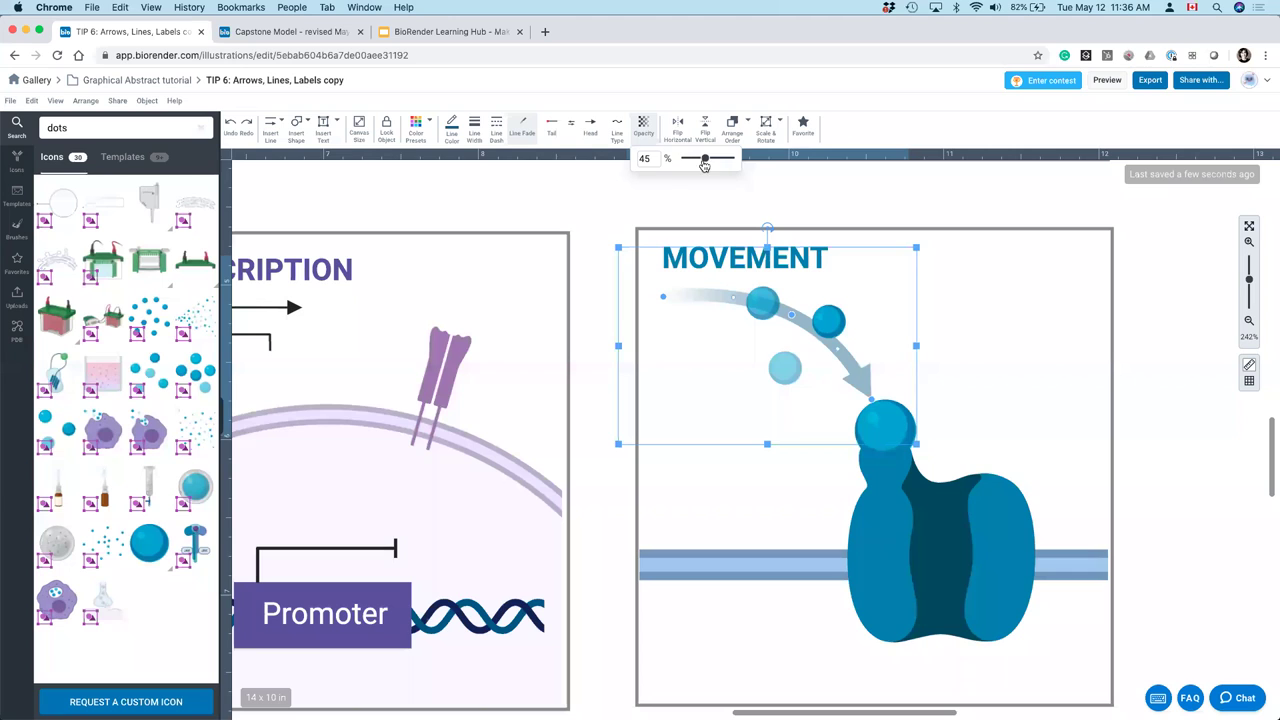
{"action": "left_click_drag", "start_coordinate": [705, 162], "coordinate": [836, 164]}
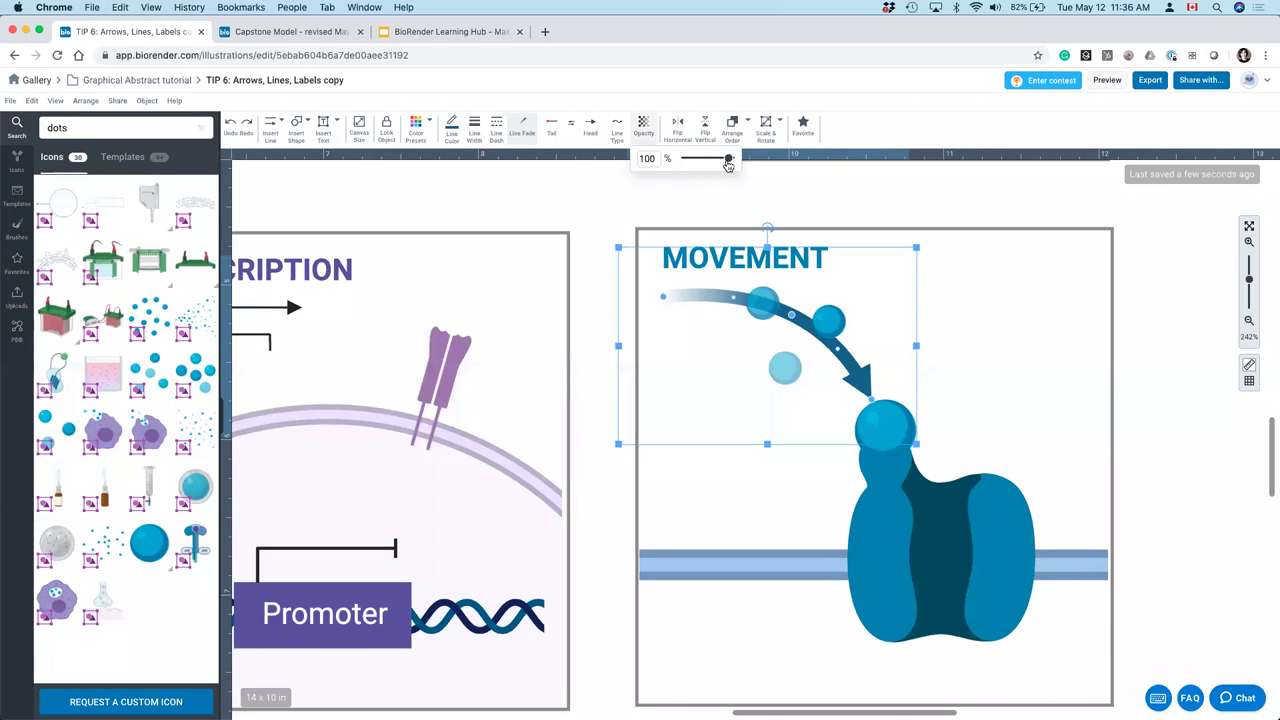
{"action": "left_click_drag", "start_coordinate": [728, 165], "coordinate": [712, 157]}
{"action": "left_click", "coordinate": [668, 292]}
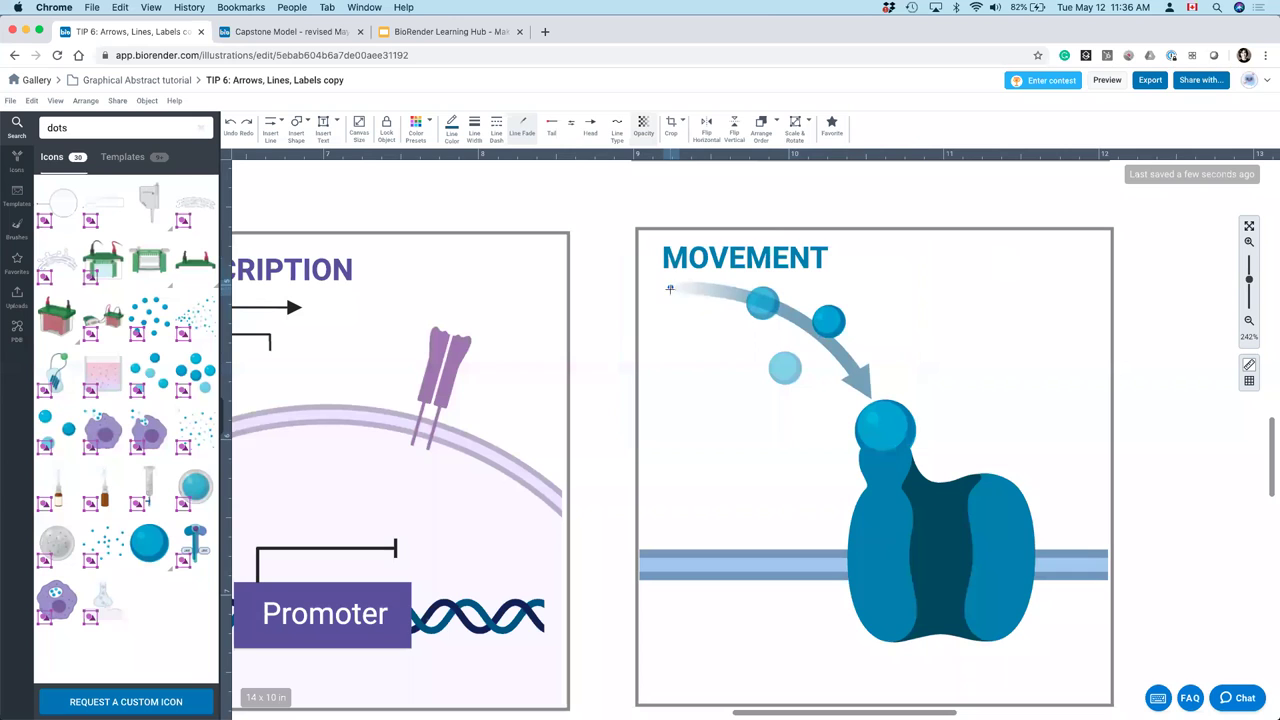
- Drag the arrow's tail and bend handles to reshape it into a wavy S-curve
{"action": "left_click", "coordinate": [796, 320]}
{"action": "left_click_drag", "start_coordinate": [797, 320], "coordinate": [867, 283]}
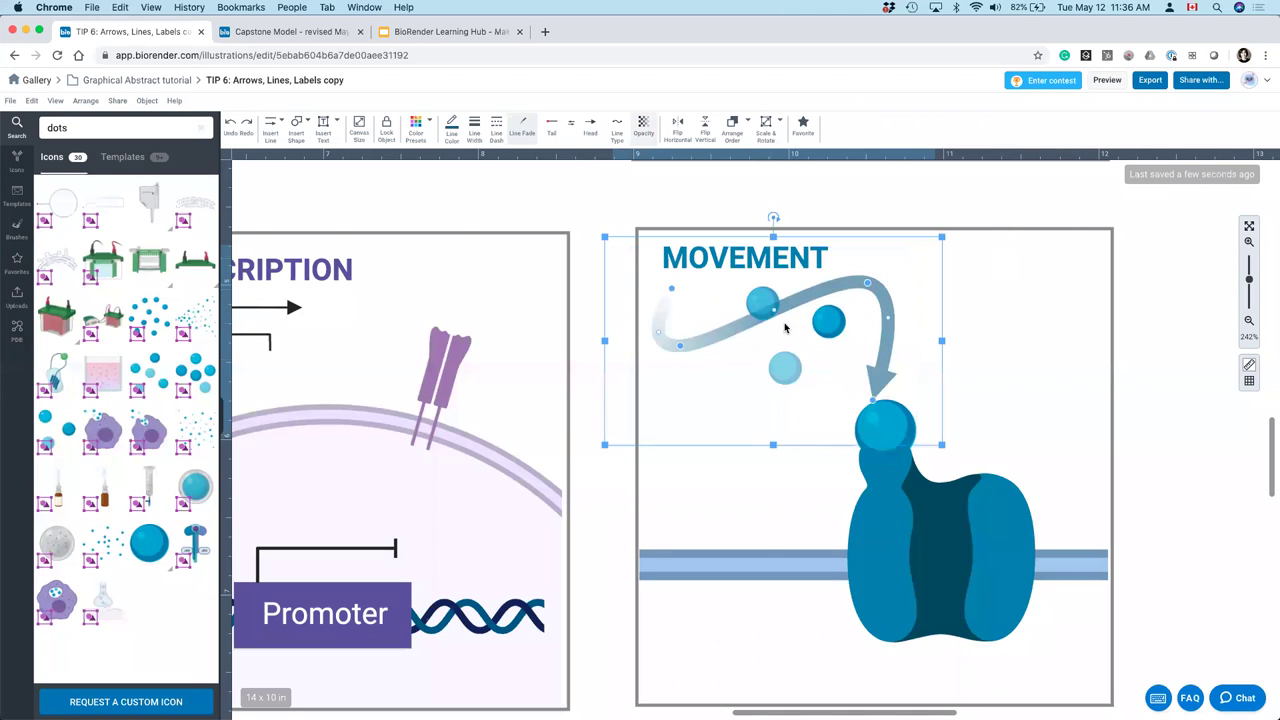
{"action": "left_click_drag", "start_coordinate": [679, 346], "coordinate": [704, 347]}
{"action": "left_click_drag", "start_coordinate": [867, 286], "coordinate": [852, 281]}
{"action": "left_click", "coordinate": [1139, 385]}
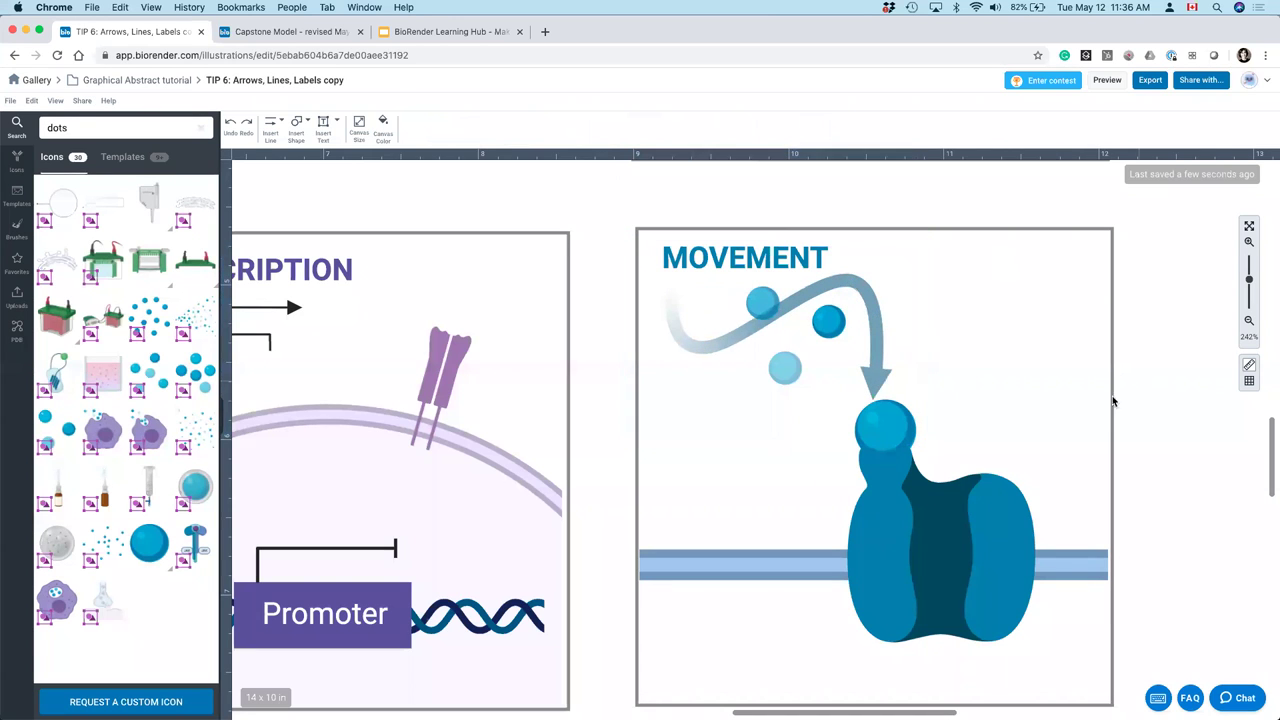
{"action": "left_click", "coordinate": [851, 288]}
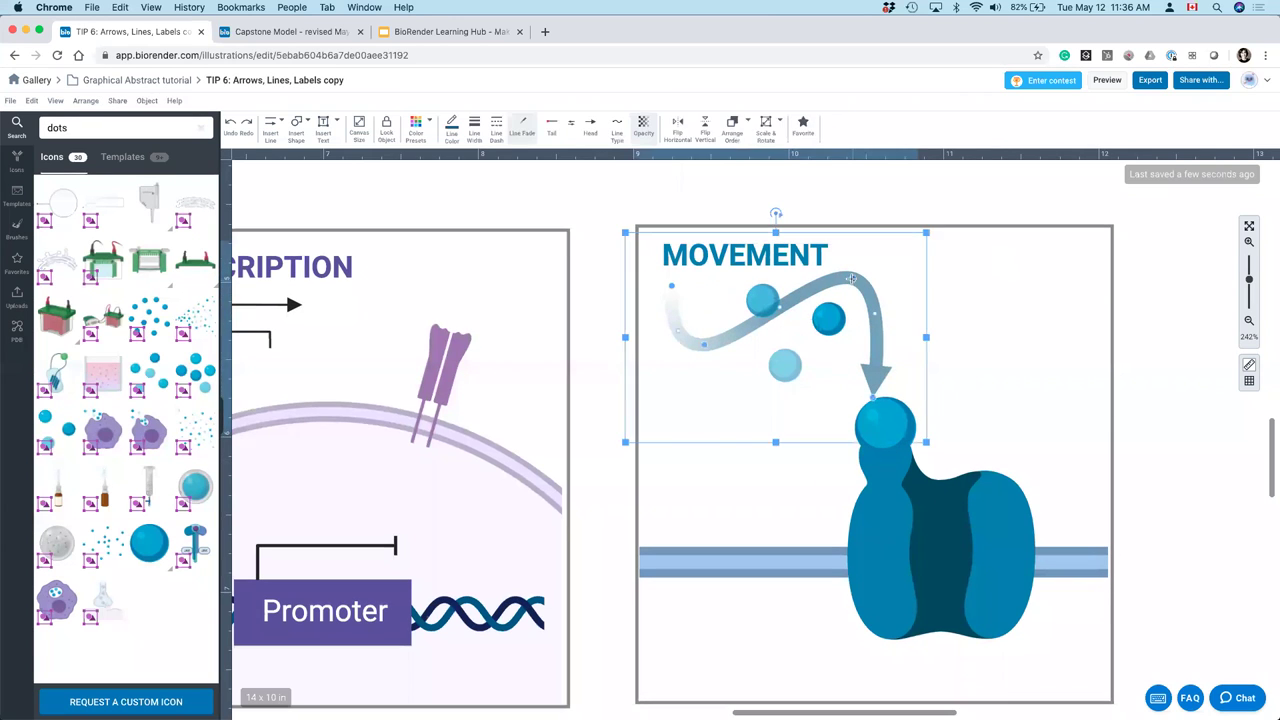
{"action": "left_click_drag", "start_coordinate": [851, 288], "coordinate": [840, 285]}
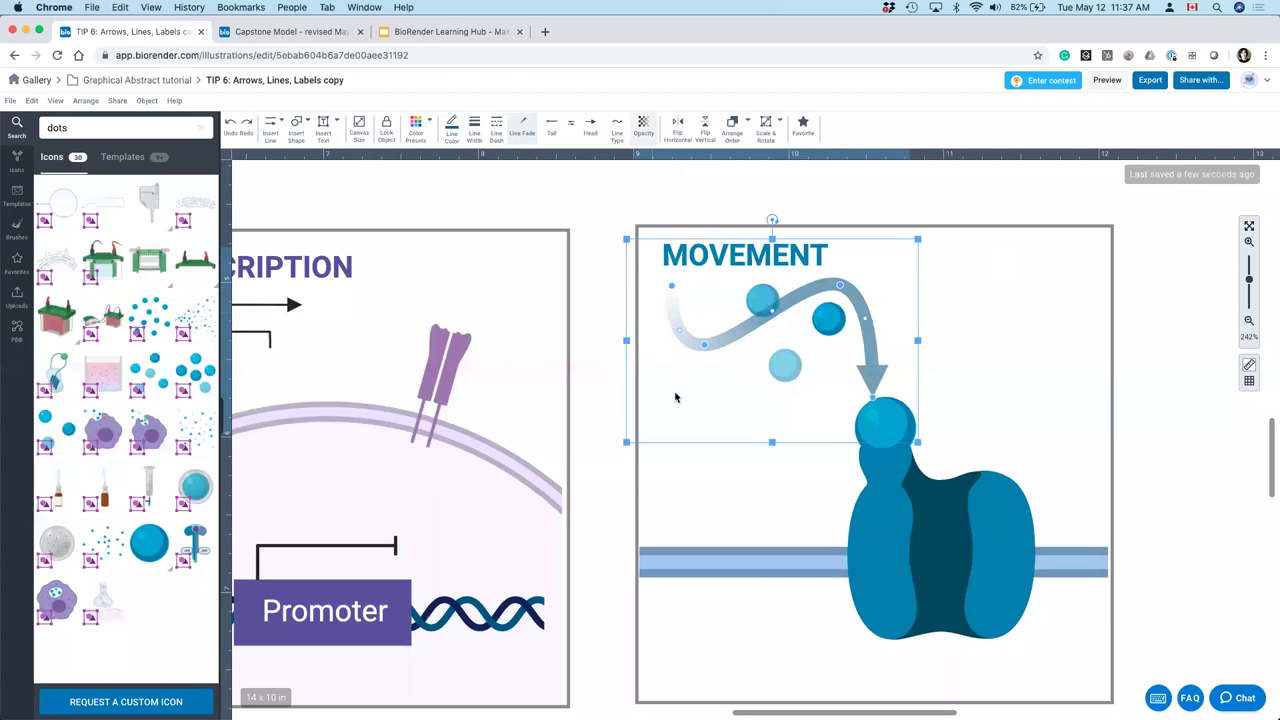
- Zoom out to about 113% so all six tip panels, Feedback Loop to Movement, are visible
{"action": "left_click", "coordinate": [1248, 321]}
{"action": "left_click", "coordinate": [1248, 321]}
{"action": "left_click", "coordinate": [1085, 460]}
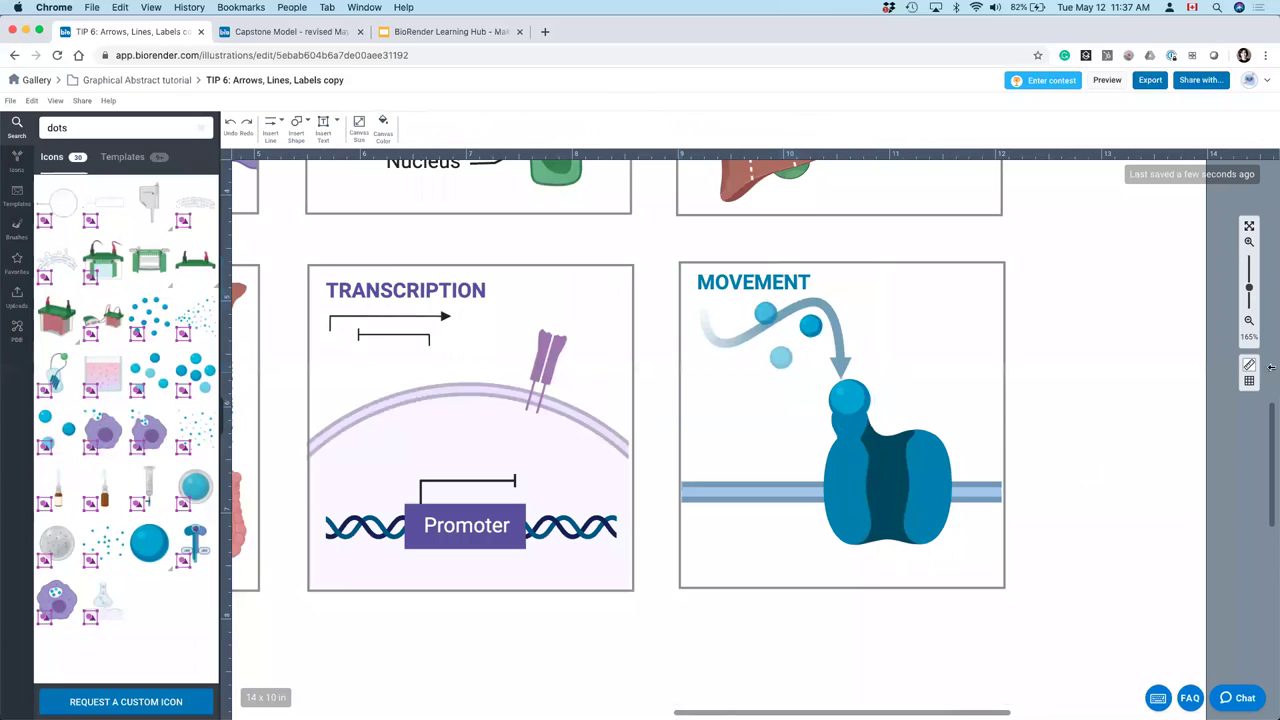
{"action": "left_click", "coordinate": [1248, 321]}
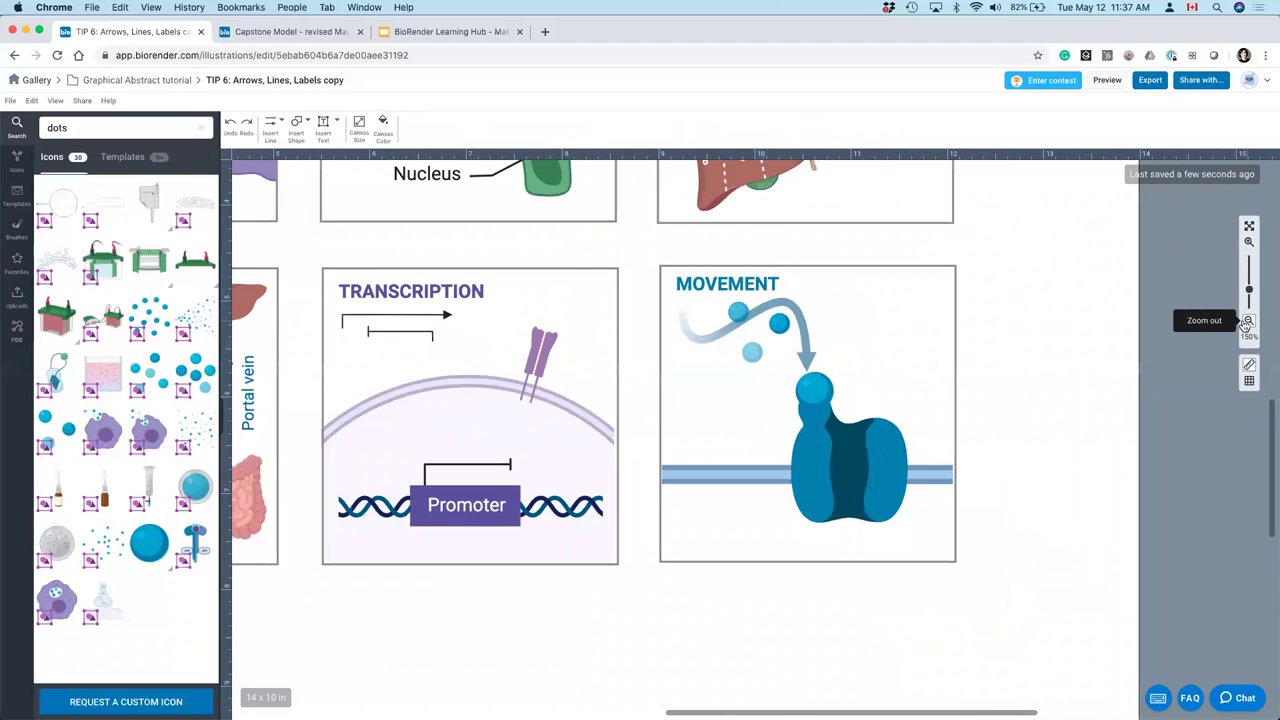
{"action": "left_click", "coordinate": [780, 304]}
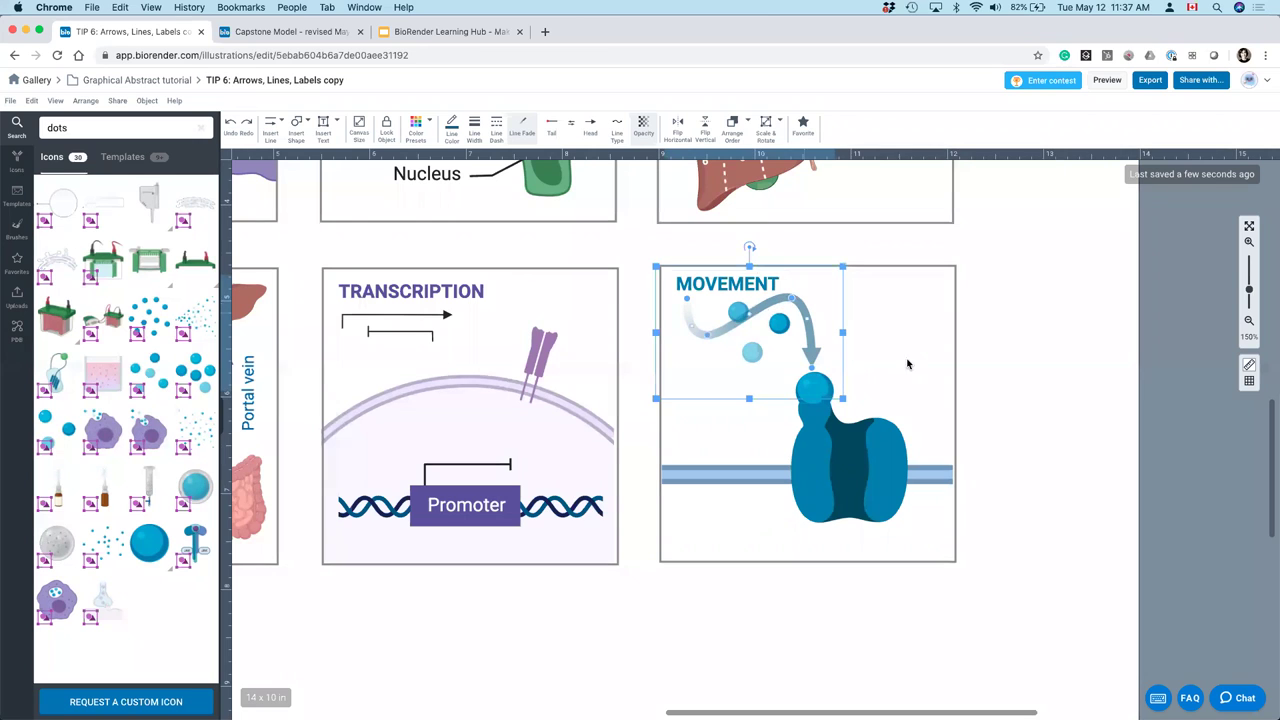
{"action": "left_click", "coordinate": [784, 434]}
{"action": "left_click", "coordinate": [1161, 431]}
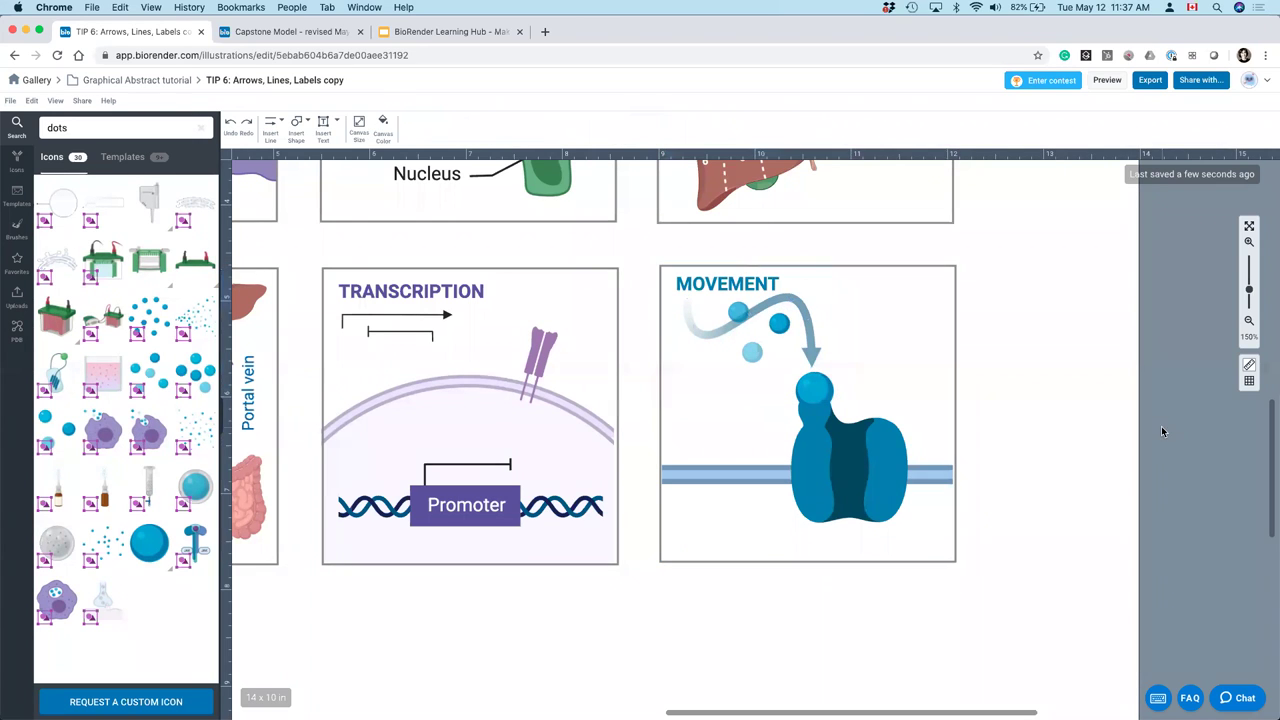
{"action": "left_click", "coordinate": [1248, 320]}
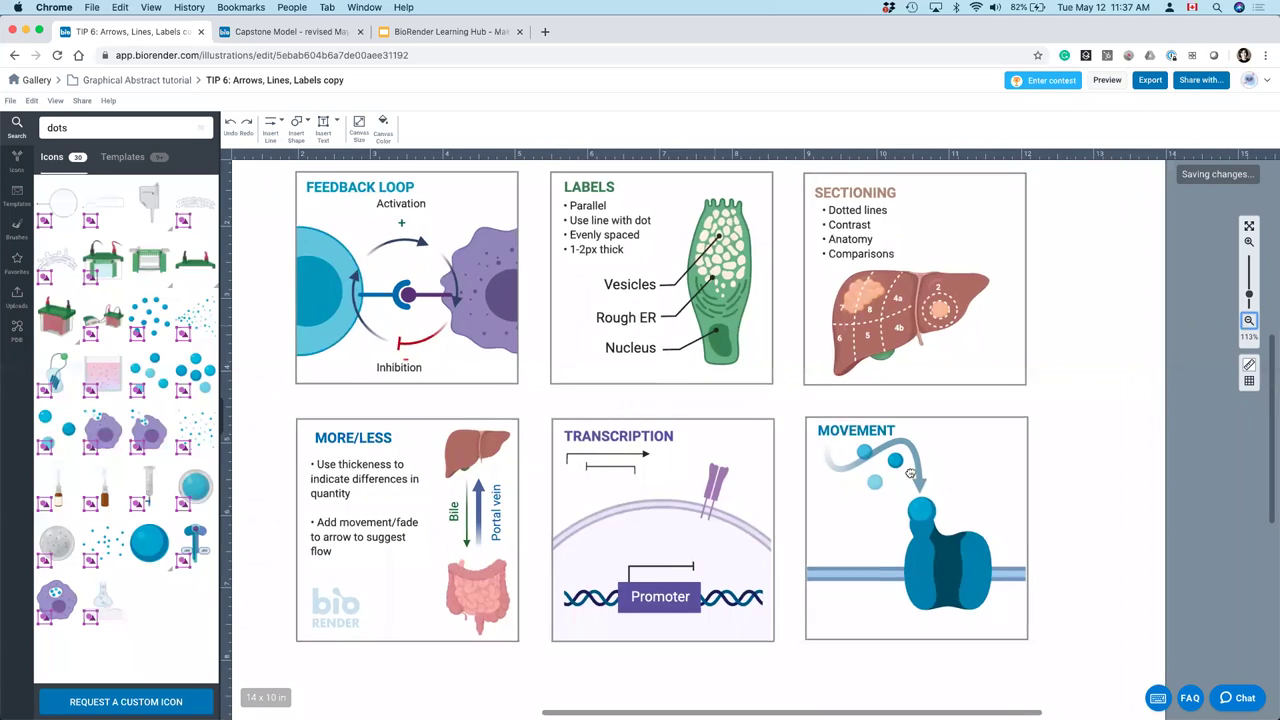
- Return to the Graphical Abstract tutorial folder, then open the Contest gallery page
{"action": "left_click", "coordinate": [139, 82]}
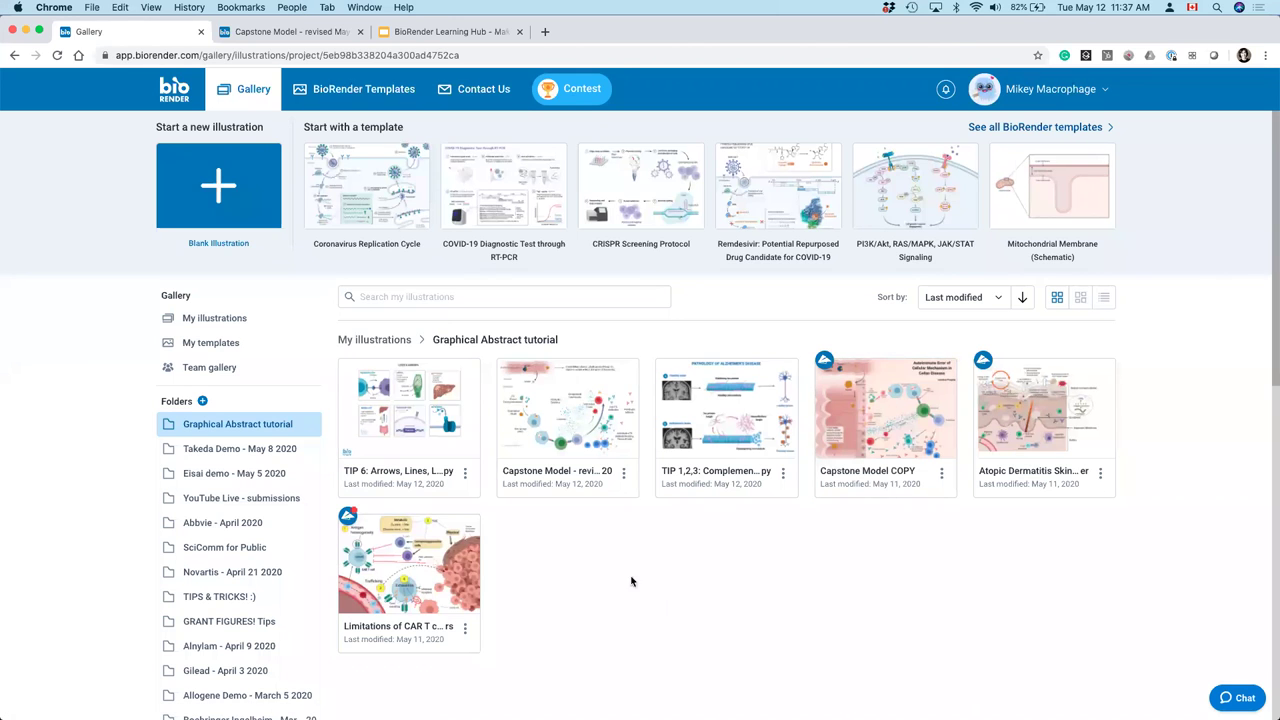
{"action": "scroll", "coordinate": [500, 548], "scroll_direction": "down", "scroll_amount": 15}
{"action": "scroll", "coordinate": [445, 531], "scroll_direction": "up", "scroll_amount": 15}
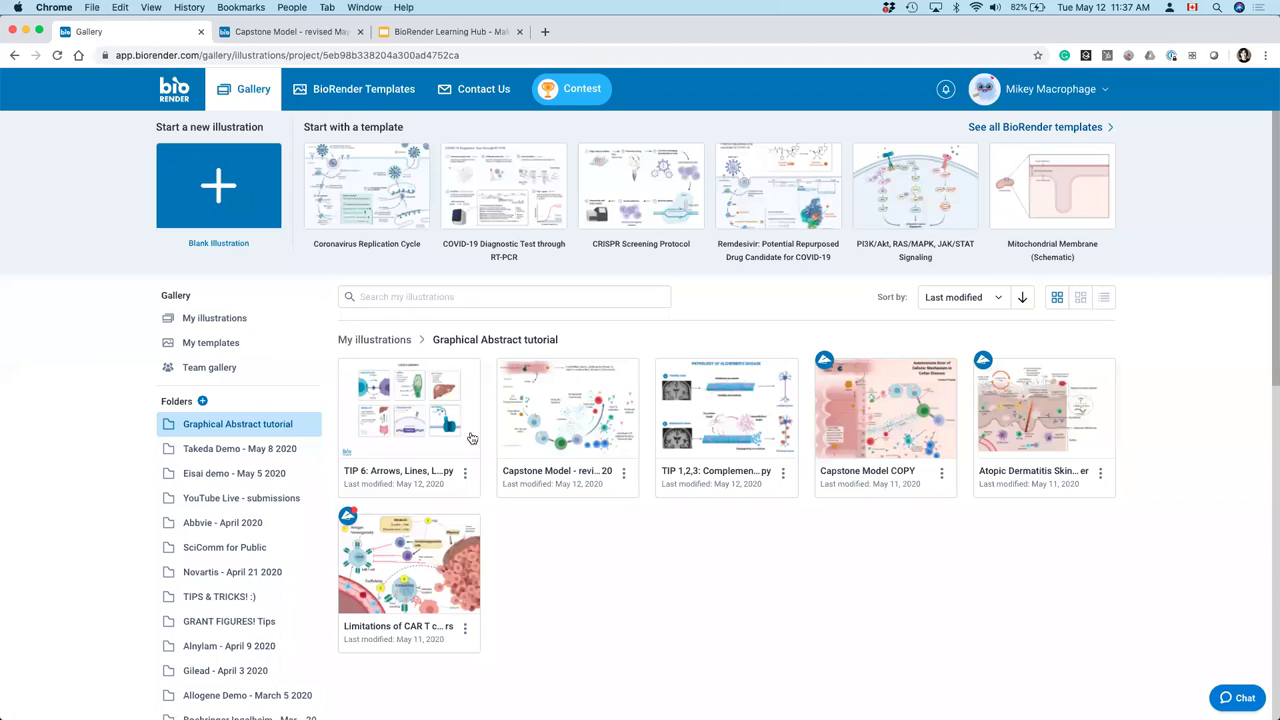
{"action": "left_click", "coordinate": [571, 85]}
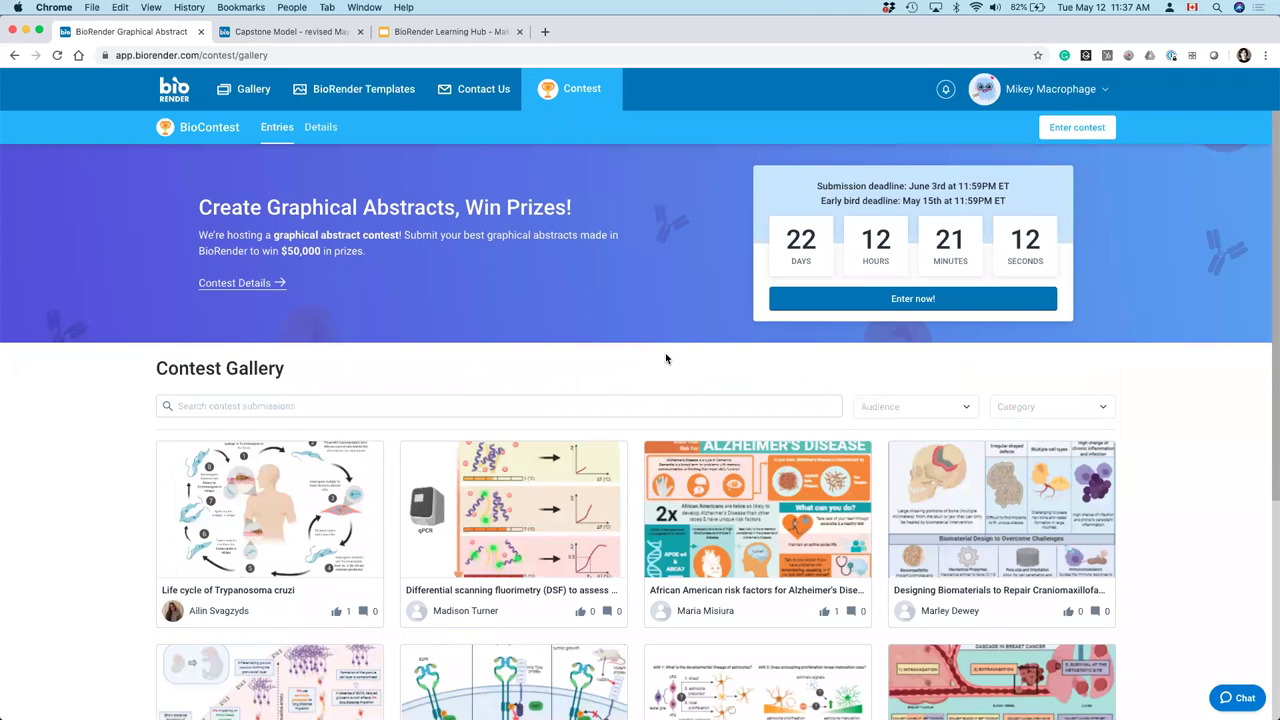
{"action": "scroll", "coordinate": [668, 358], "scroll_direction": "down", "scroll_amount": 2}
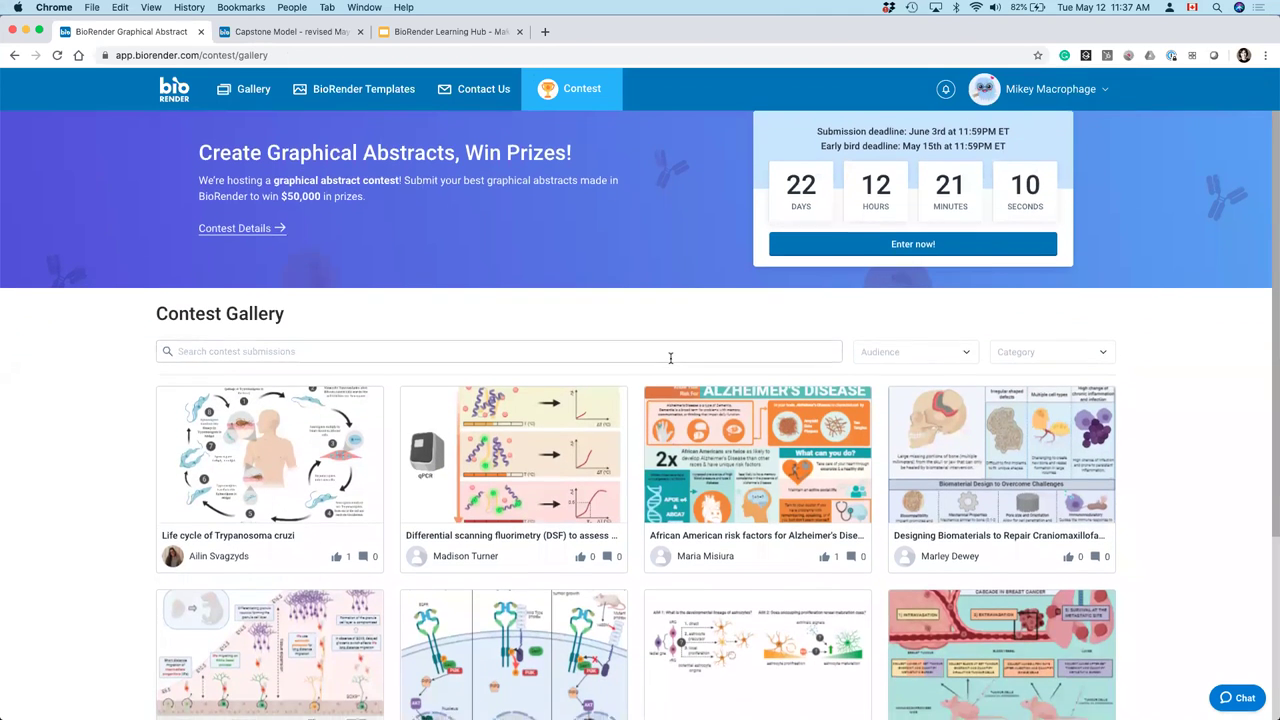
{"action": "scroll", "coordinate": [670, 358], "scroll_direction": "down", "scroll_amount": 5}
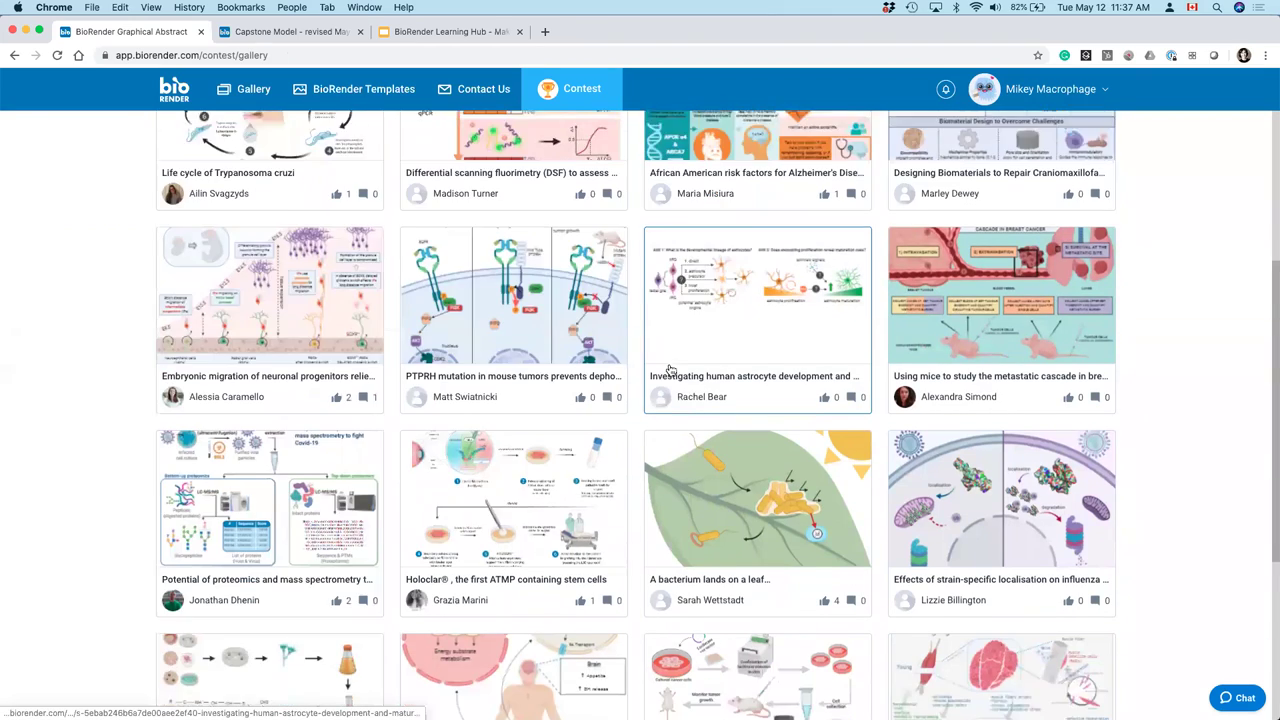
{"action": "scroll", "coordinate": [670, 368], "scroll_direction": "down", "scroll_amount": 1}
{"action": "scroll", "coordinate": [676, 364], "scroll_direction": "down", "scroll_amount": 5}
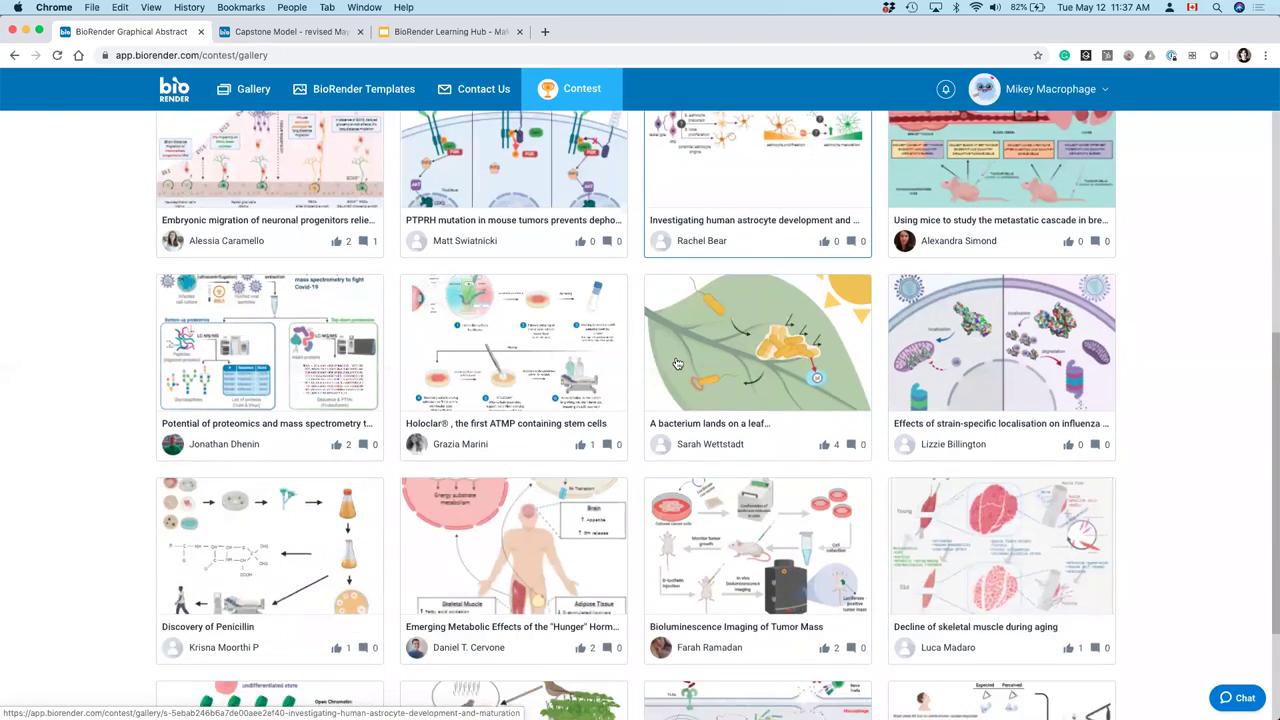
{"action": "scroll", "coordinate": [675, 365], "scroll_direction": "down", "scroll_amount": 3}
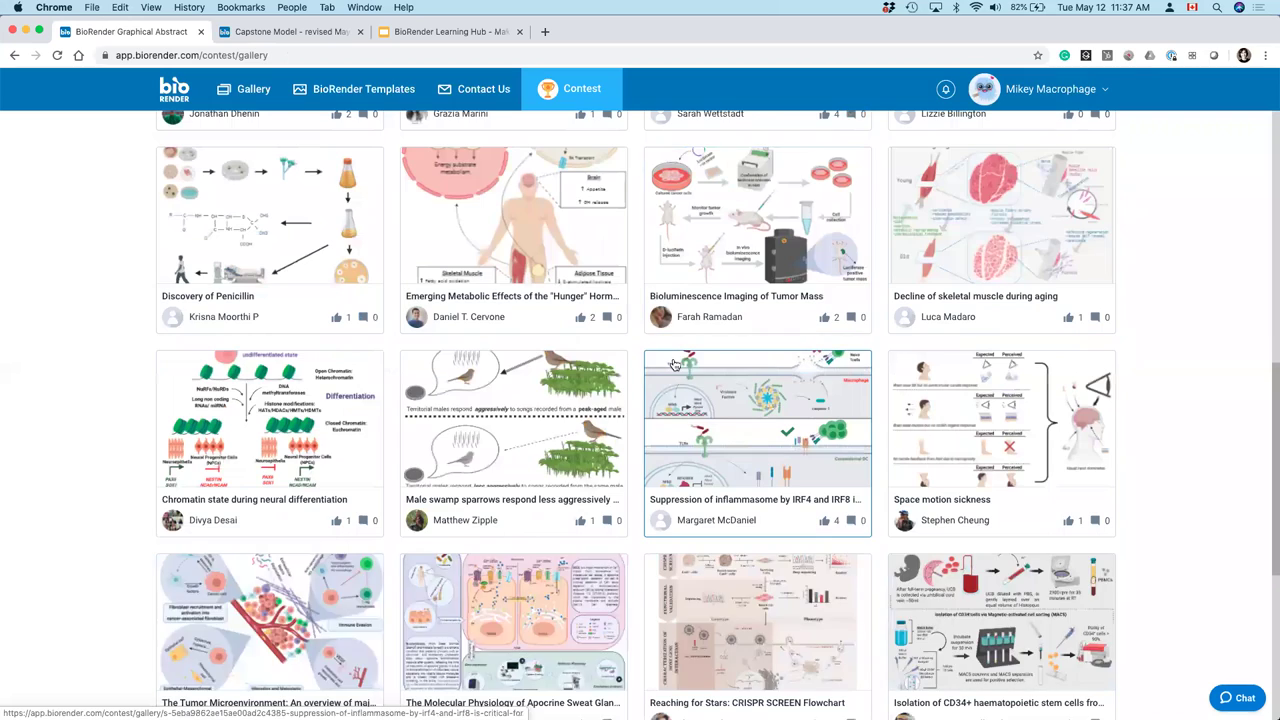
{"action": "scroll", "coordinate": [675, 365], "scroll_direction": "down", "scroll_amount": 4}
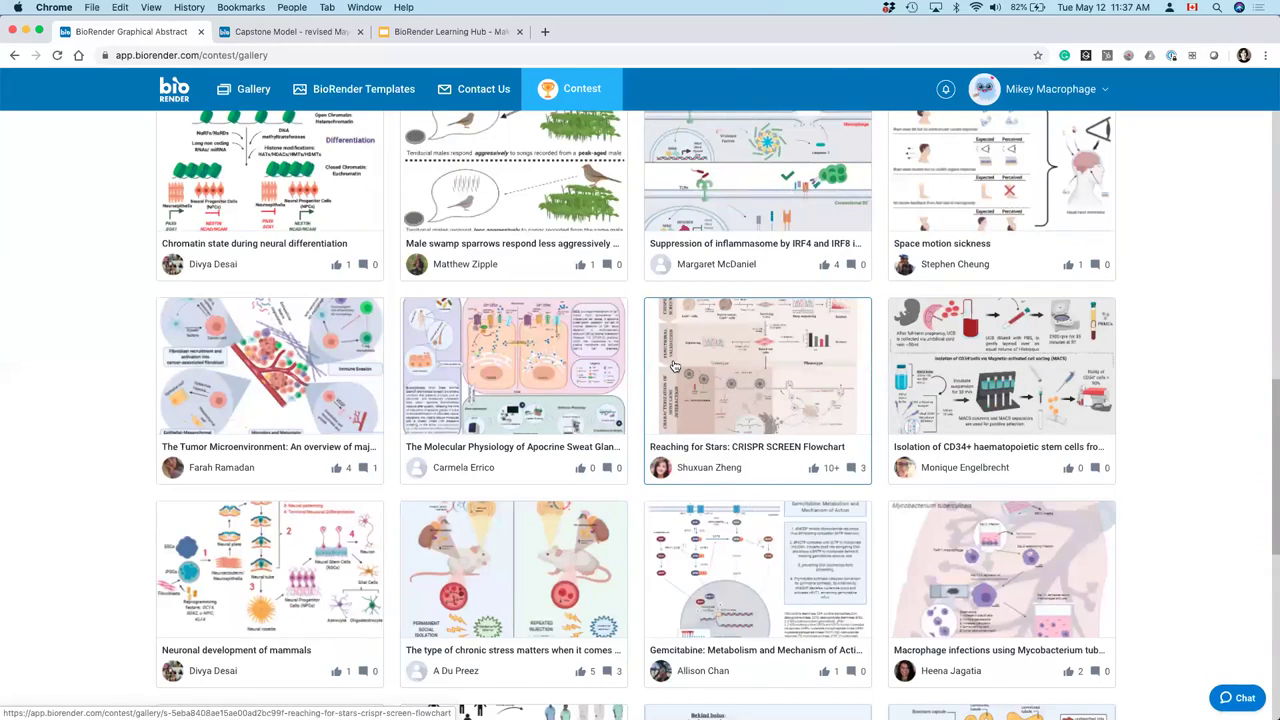
{"action": "scroll", "coordinate": [675, 366], "scroll_direction": "down", "scroll_amount": 2}
{"action": "scroll", "coordinate": [676, 364], "scroll_direction": "down", "scroll_amount": 4}
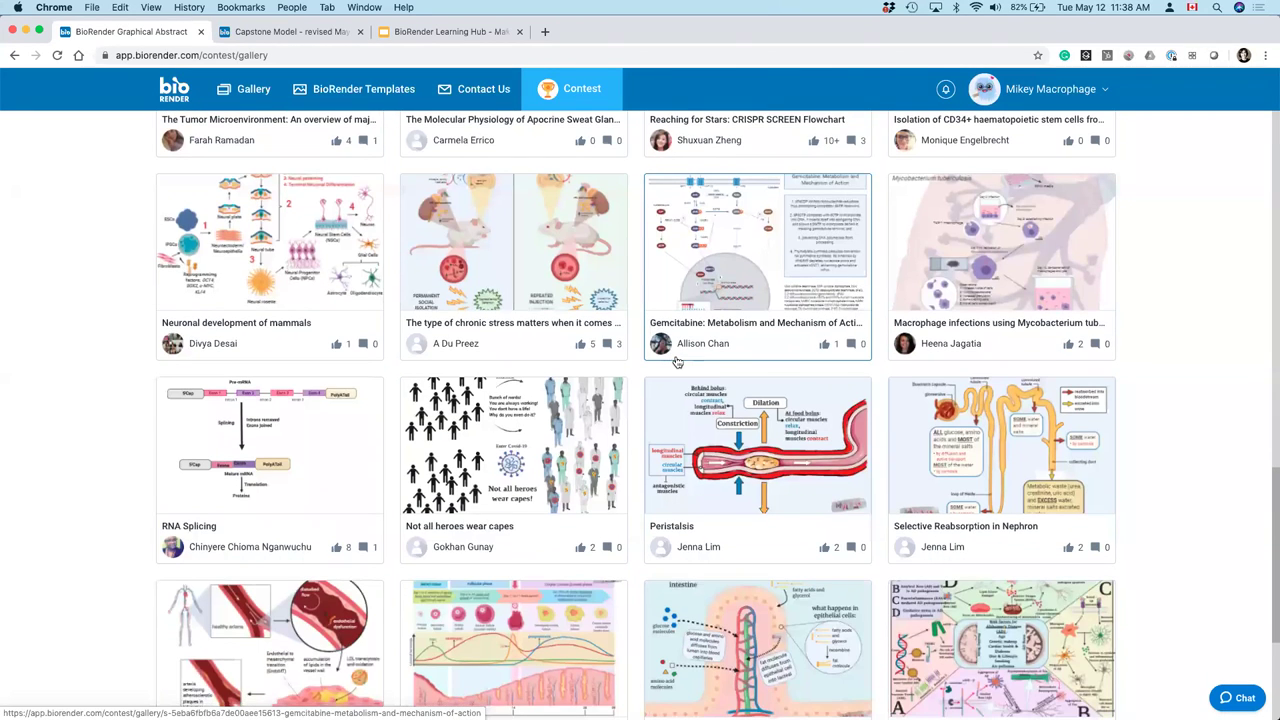
{"action": "scroll", "coordinate": [677, 364], "scroll_direction": "down", "scroll_amount": 5}
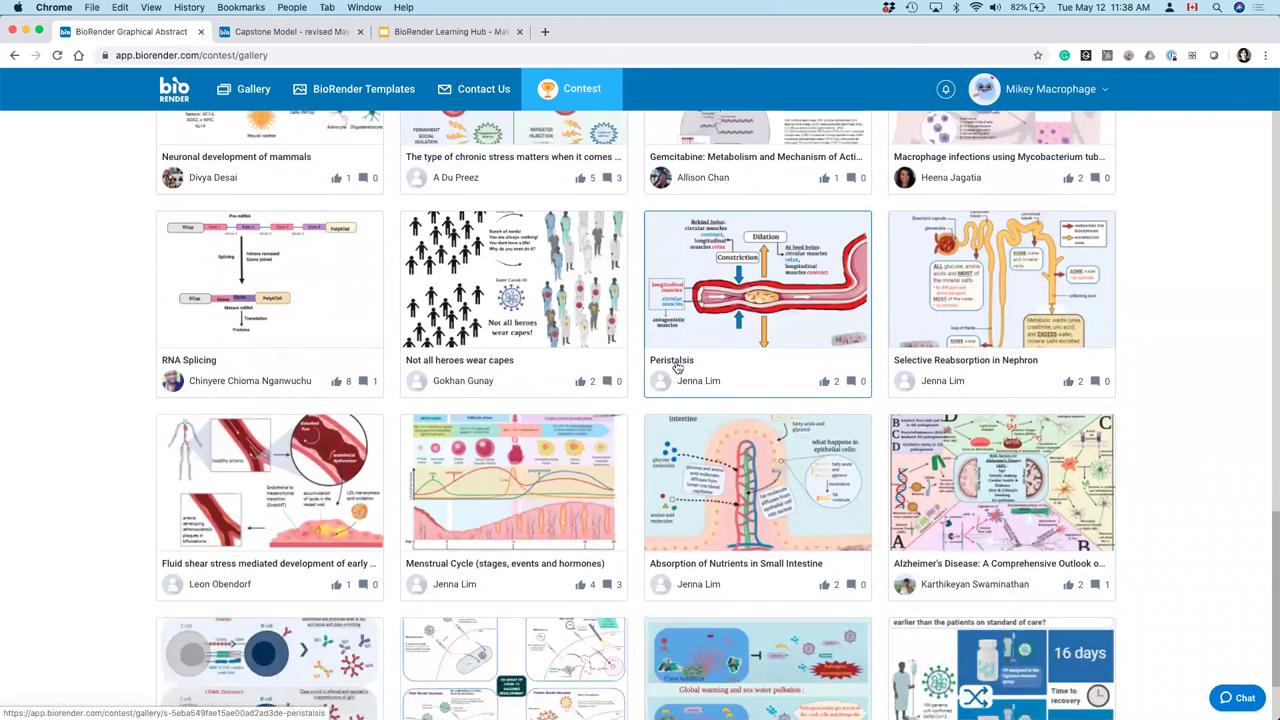
{"action": "scroll", "coordinate": [677, 368], "scroll_direction": "down", "scroll_amount": 5}
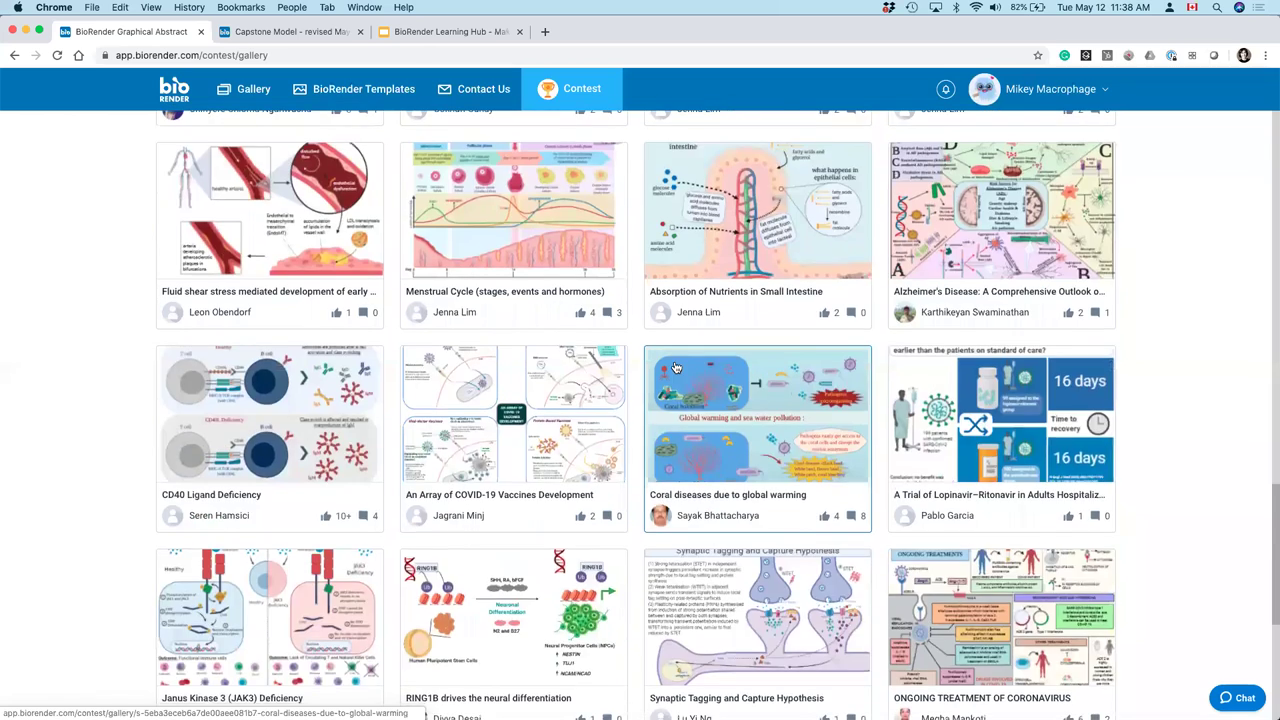
{"action": "scroll", "coordinate": [675, 368], "scroll_direction": "down", "scroll_amount": 9}
{"action": "scroll", "coordinate": [674, 366], "scroll_direction": "down", "scroll_amount": 20}
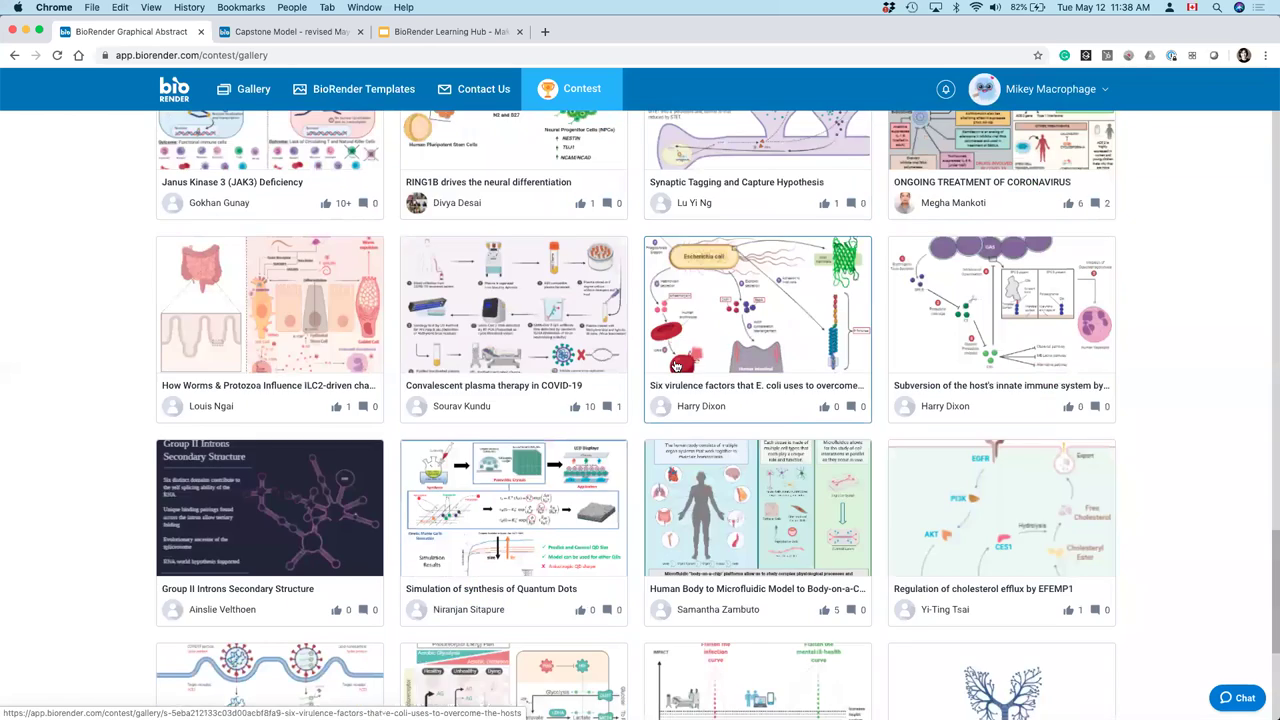
{"action": "key", "text": "Home"}
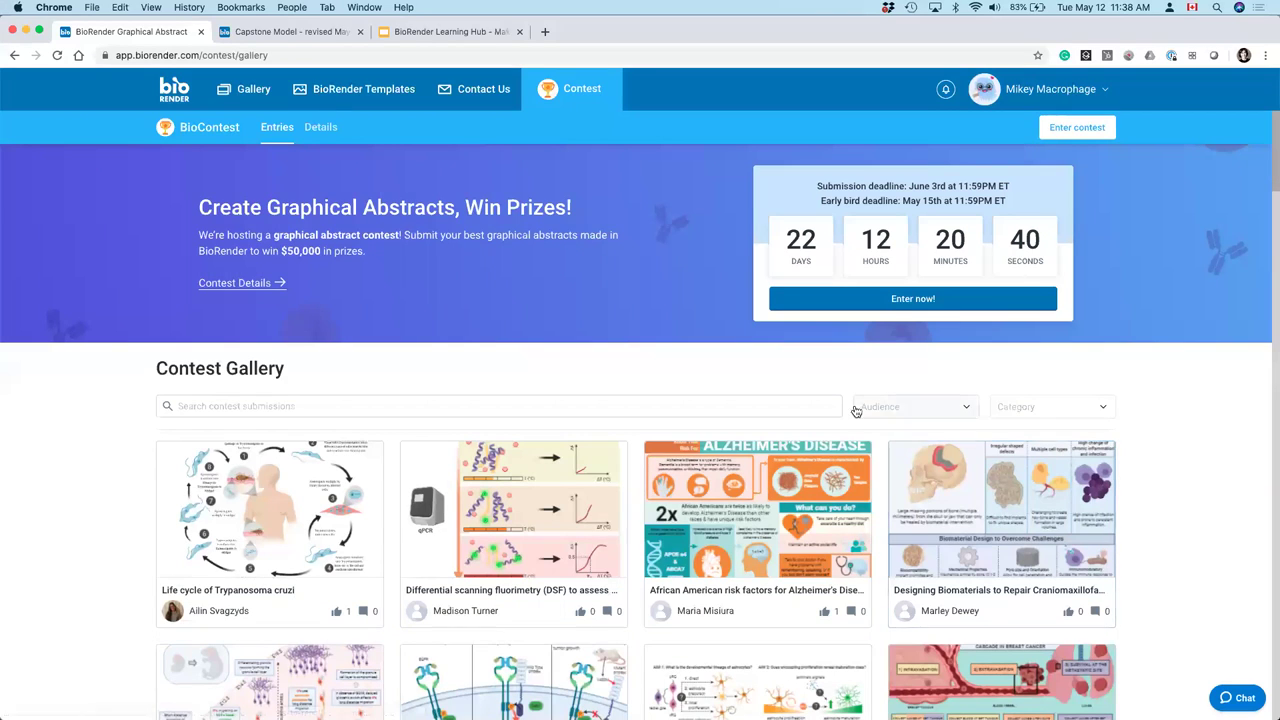
- Open the Capstone Model illustration from the Graphical Abstract tutorial folder
{"action": "left_click", "coordinate": [256, 33]}
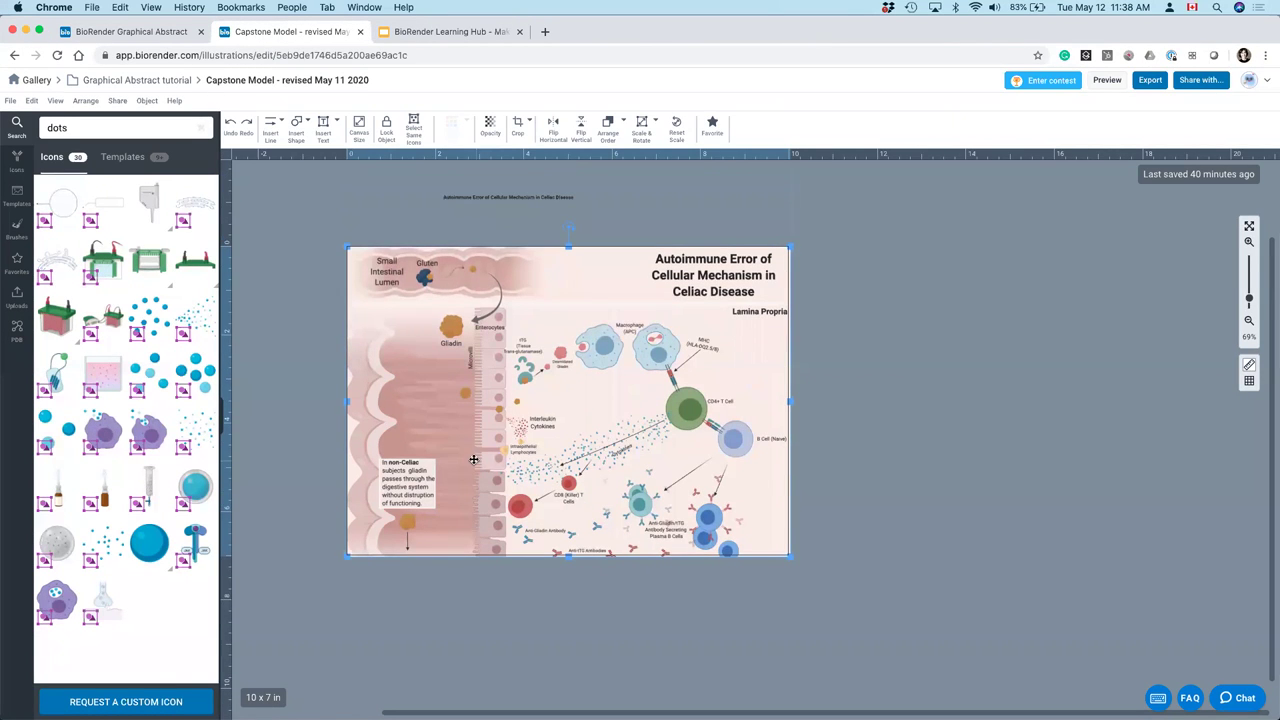
{"action": "left_click", "coordinate": [160, 80]}
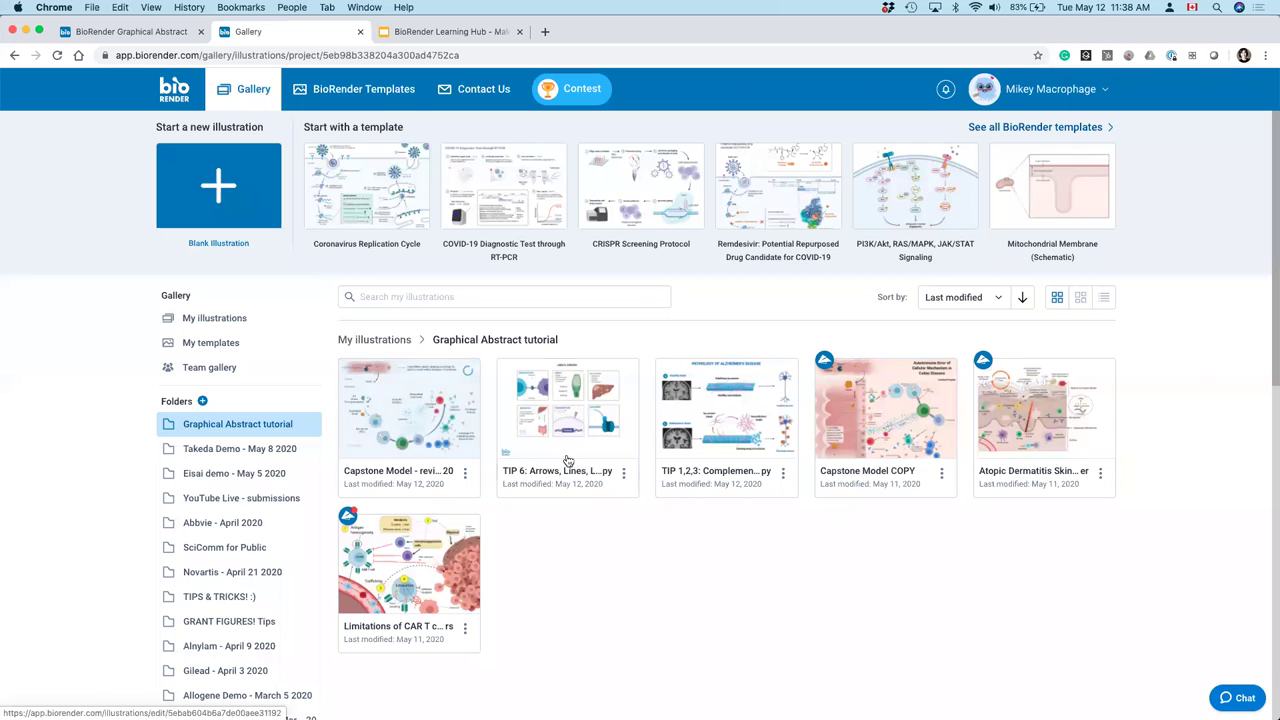
{"action": "left_click", "coordinate": [419, 418]}
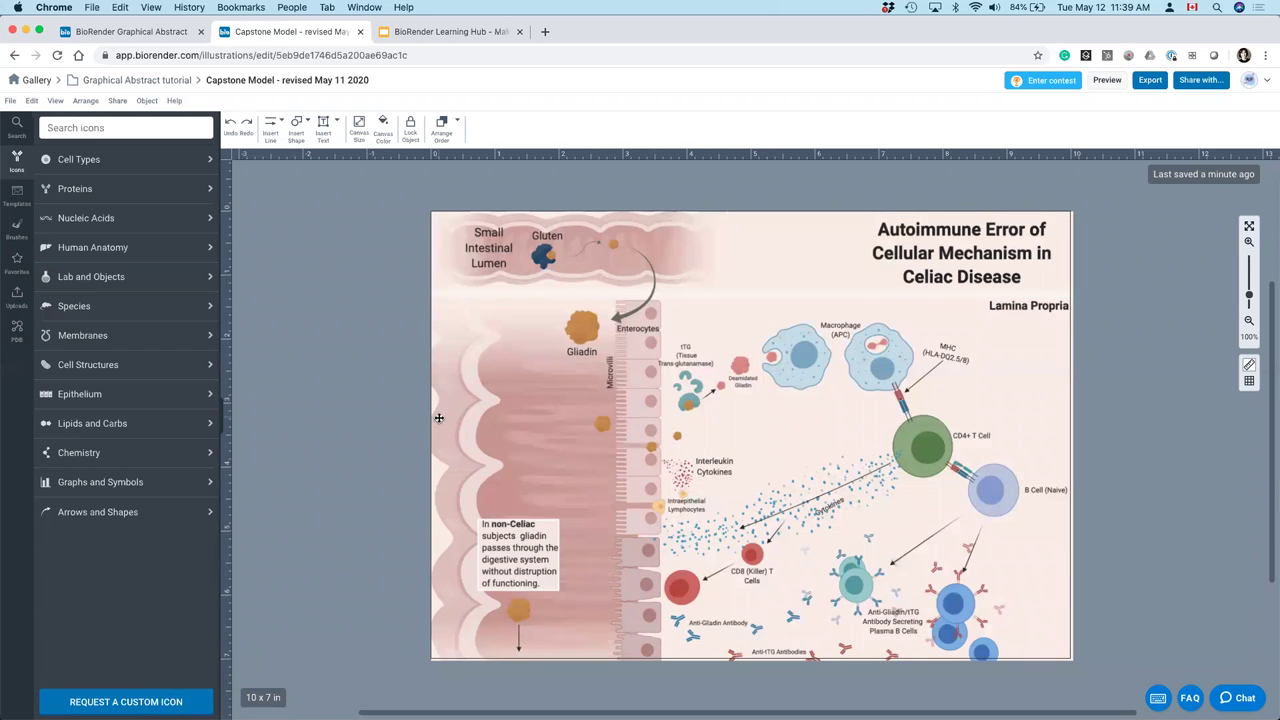
- Bring Photoshop forward, enlarge its window, and zoom into the celiac figure
{"action": "key", "text": "ctrl+Up"}
{"action": "left_click", "coordinate": [276, 284]}
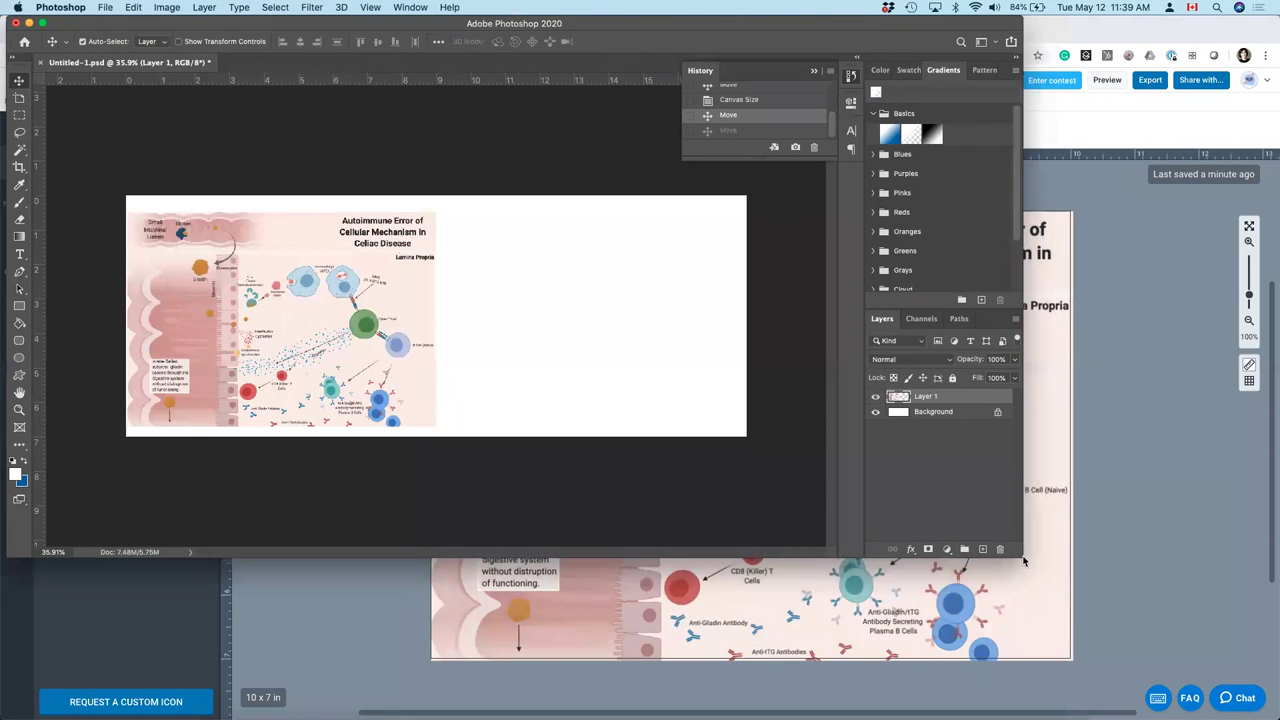
{"action": "left_click_drag", "start_coordinate": [1021, 555], "coordinate": [1279, 719]}
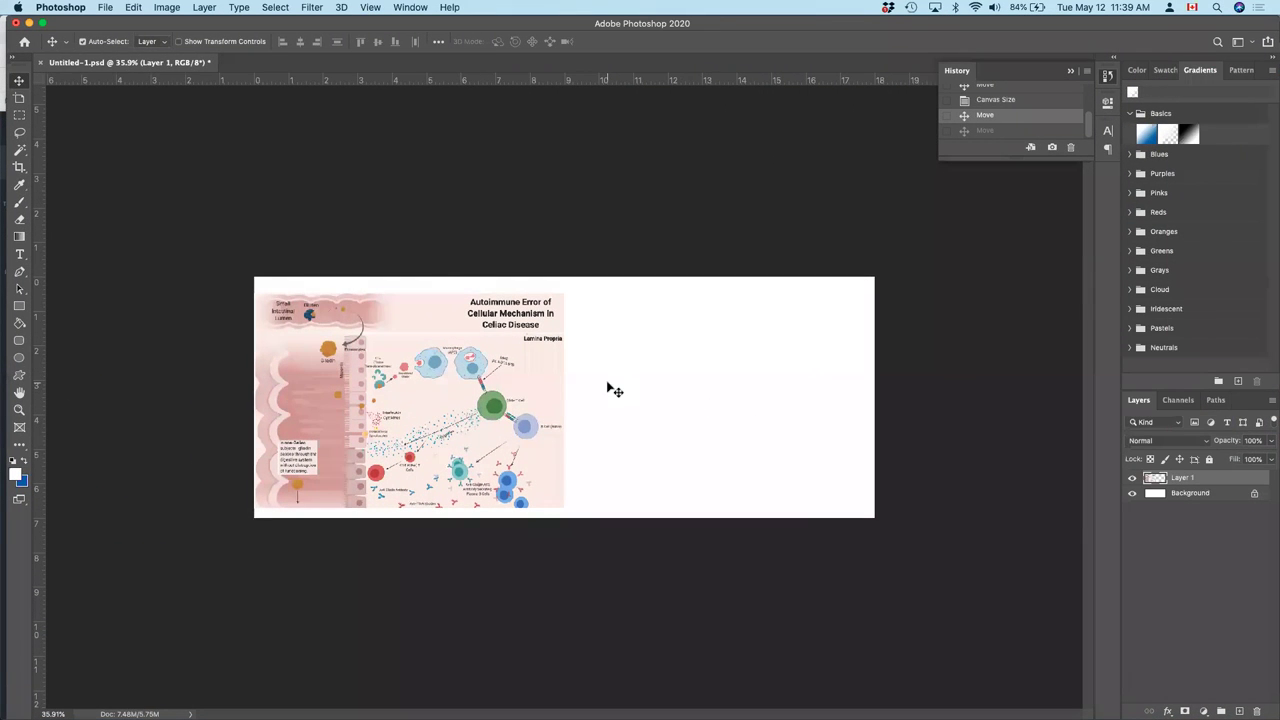
{"action": "key", "text": "super+equal"}
{"action": "key", "text": "super+equal"}
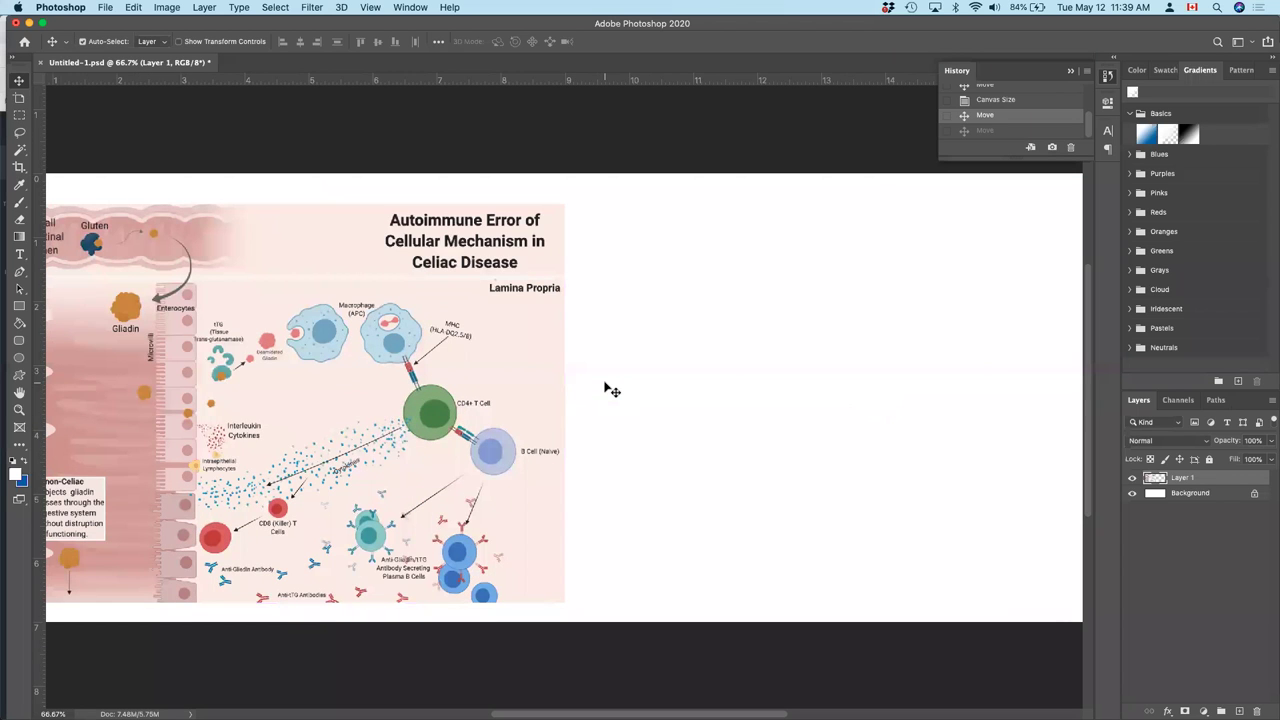
{"action": "left_click_drag", "start_coordinate": [660, 323], "coordinate": [778, 334]}
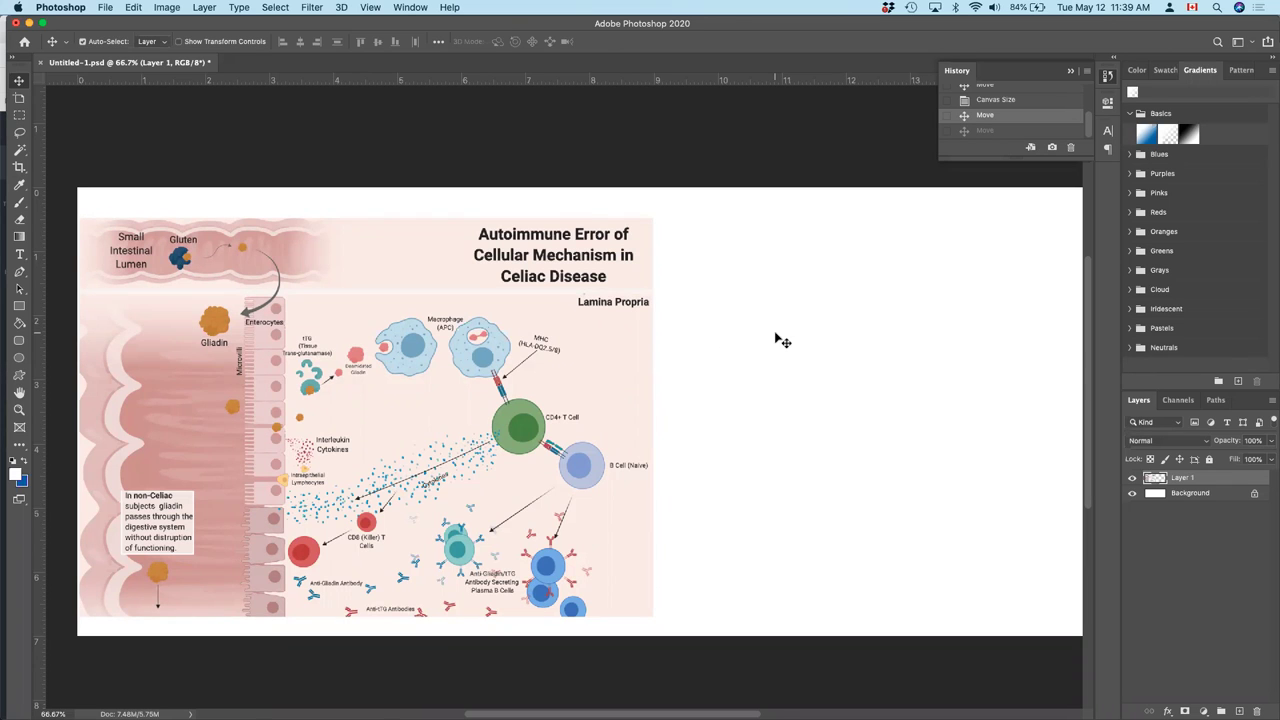
- Select the Brush with default colours, view the figure at 100%, and open the background colour picker
{"action": "key", "text": "b"}
{"action": "key", "text": "d"}
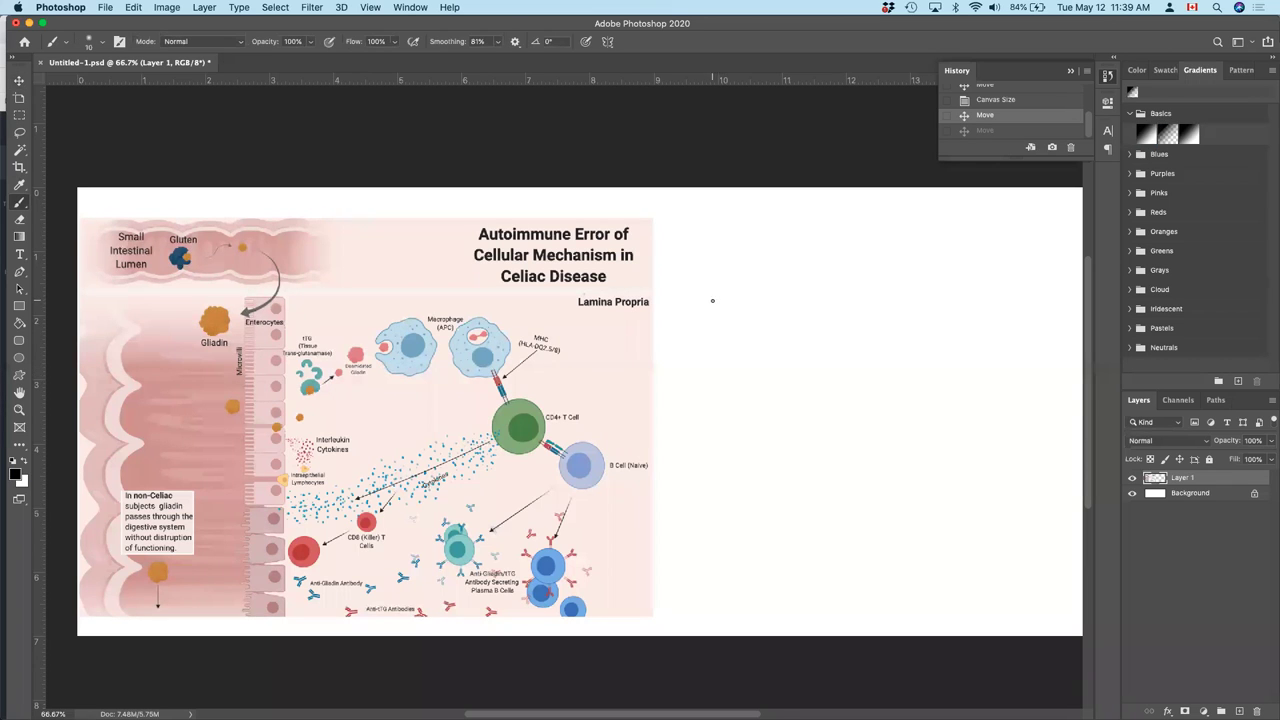
{"action": "scroll", "coordinate": [600, 400], "scroll_direction": "left", "scroll_amount": 8}
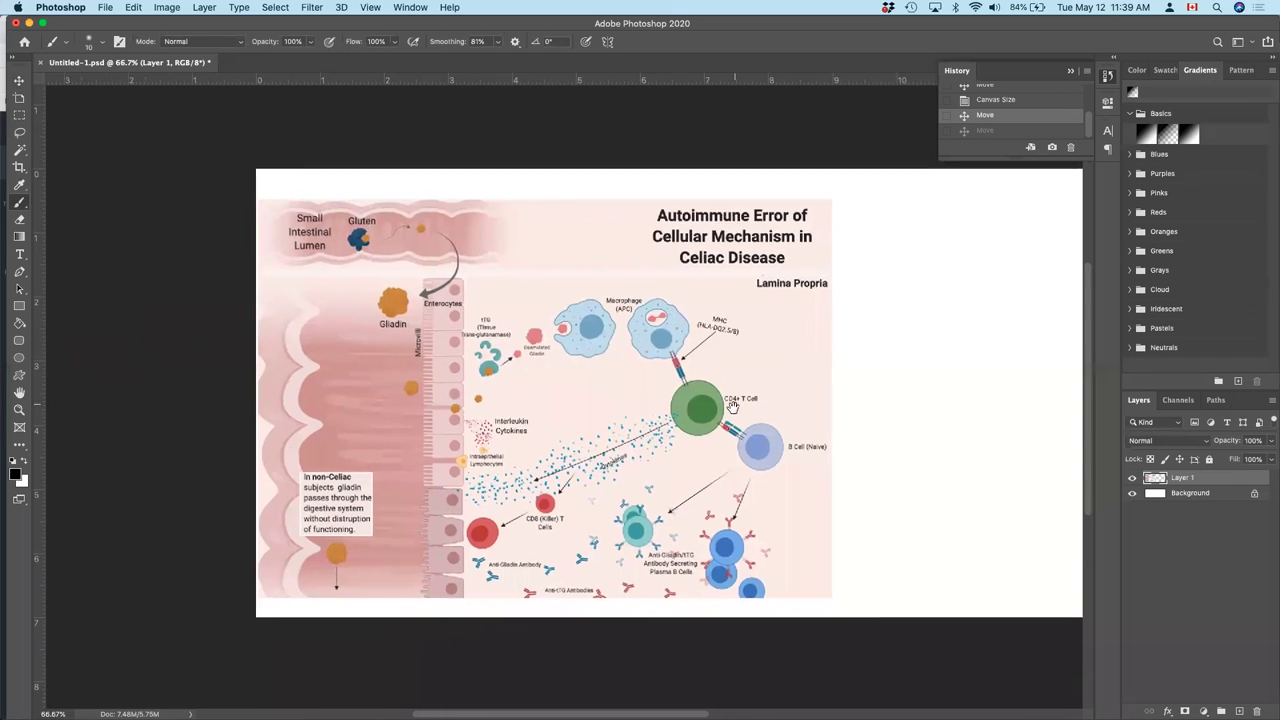
{"action": "key", "text": "super+1"}
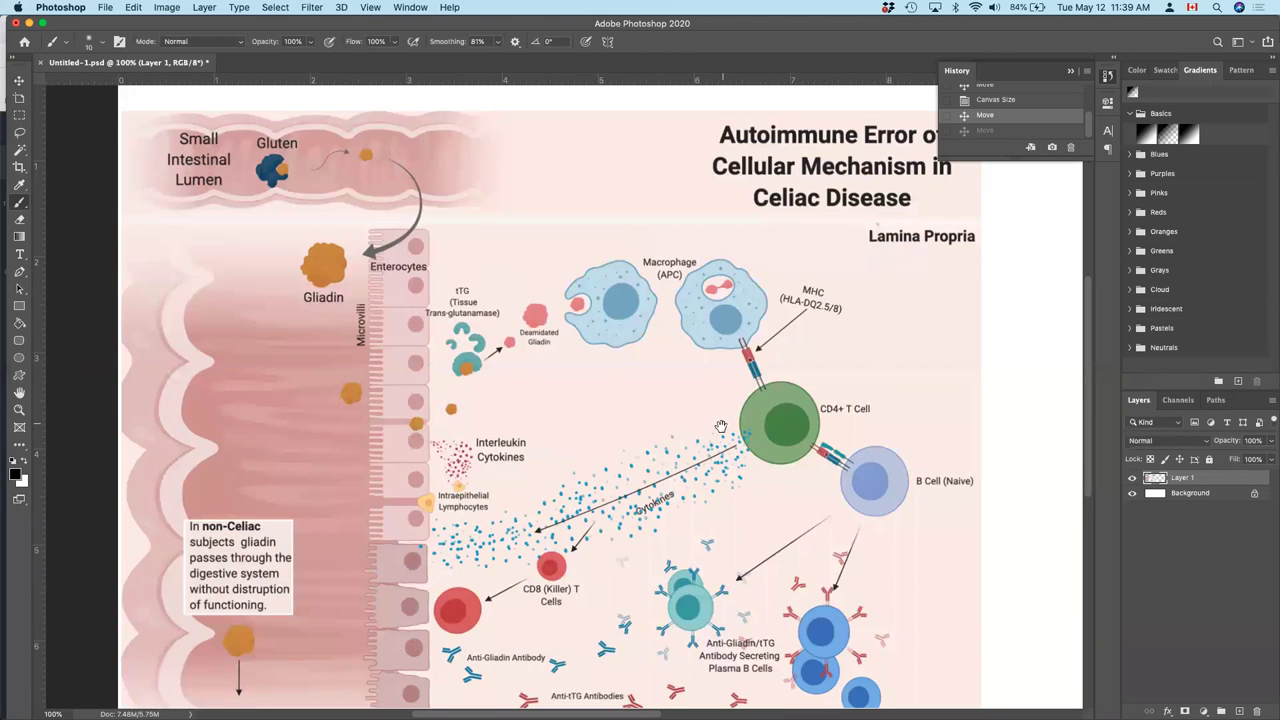
{"action": "left_click_drag", "start_coordinate": [723, 409], "coordinate": [739, 391]}
{"action": "scroll", "coordinate": [739, 391], "scroll_direction": "up", "scroll_amount": 2}
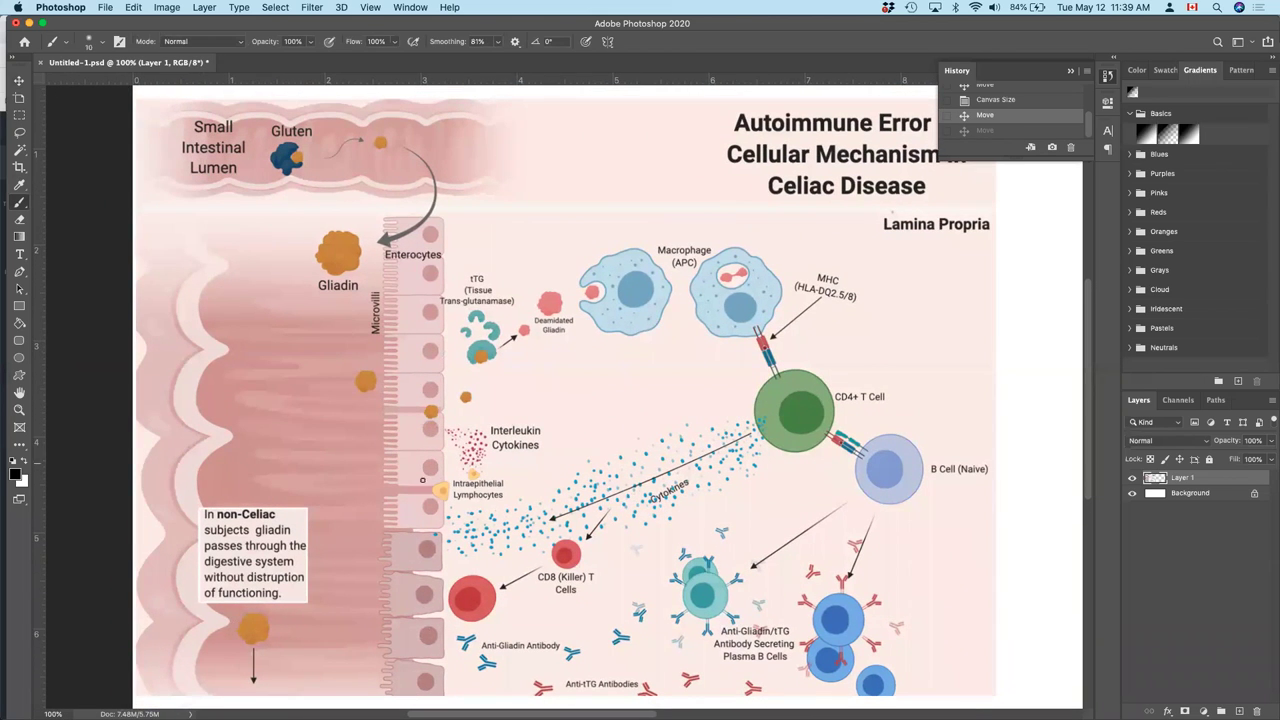
{"action": "left_click", "coordinate": [23, 478]}
- Set the background colour to red (d71212), then swap so red becomes the painting colour
{"action": "left_click_drag", "start_coordinate": [728, 253], "coordinate": [782, 201]}
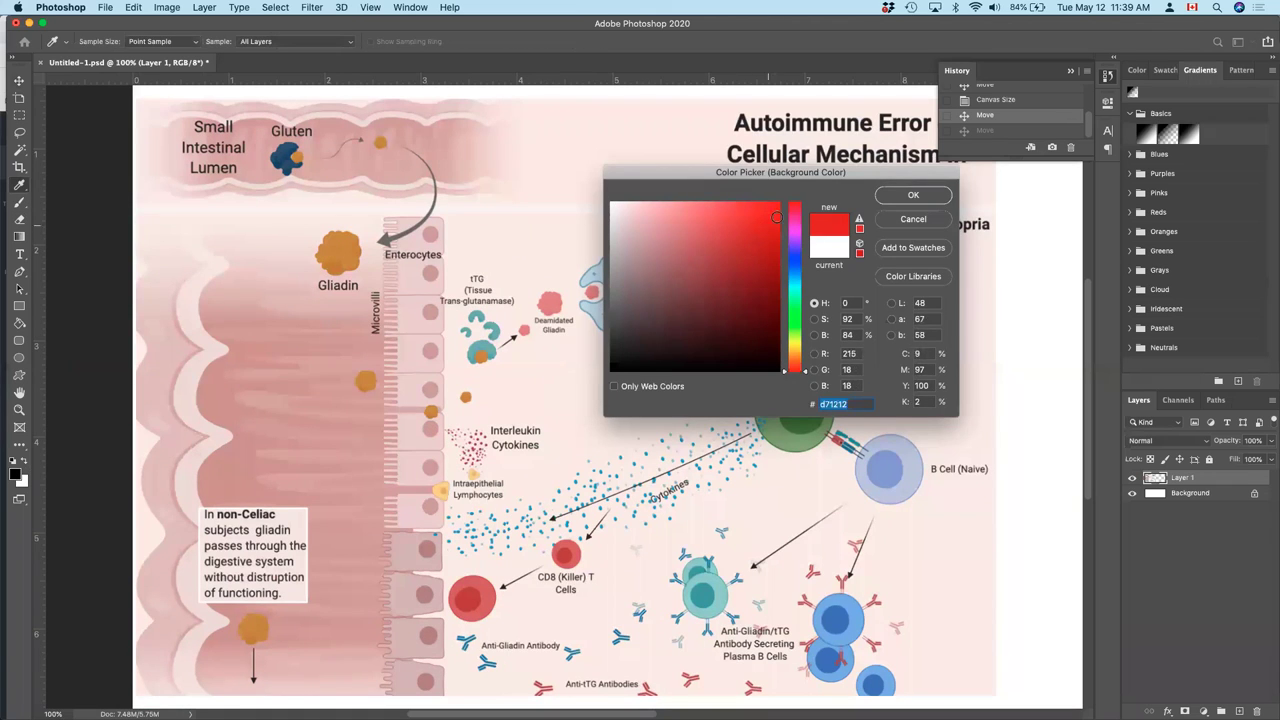
{"action": "left_click", "coordinate": [904, 194]}
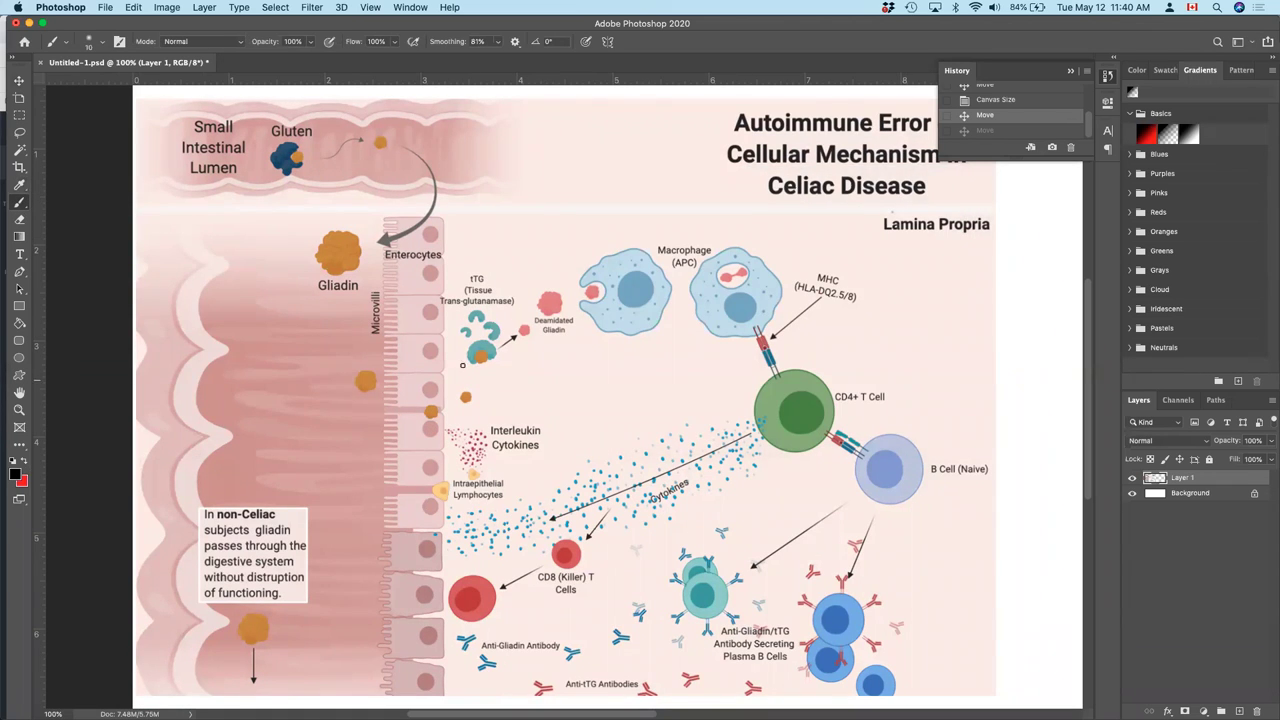
{"action": "key", "text": "bracketright"}
{"action": "left_click_drag", "start_coordinate": [167, 160], "coordinate": [285, 148]}
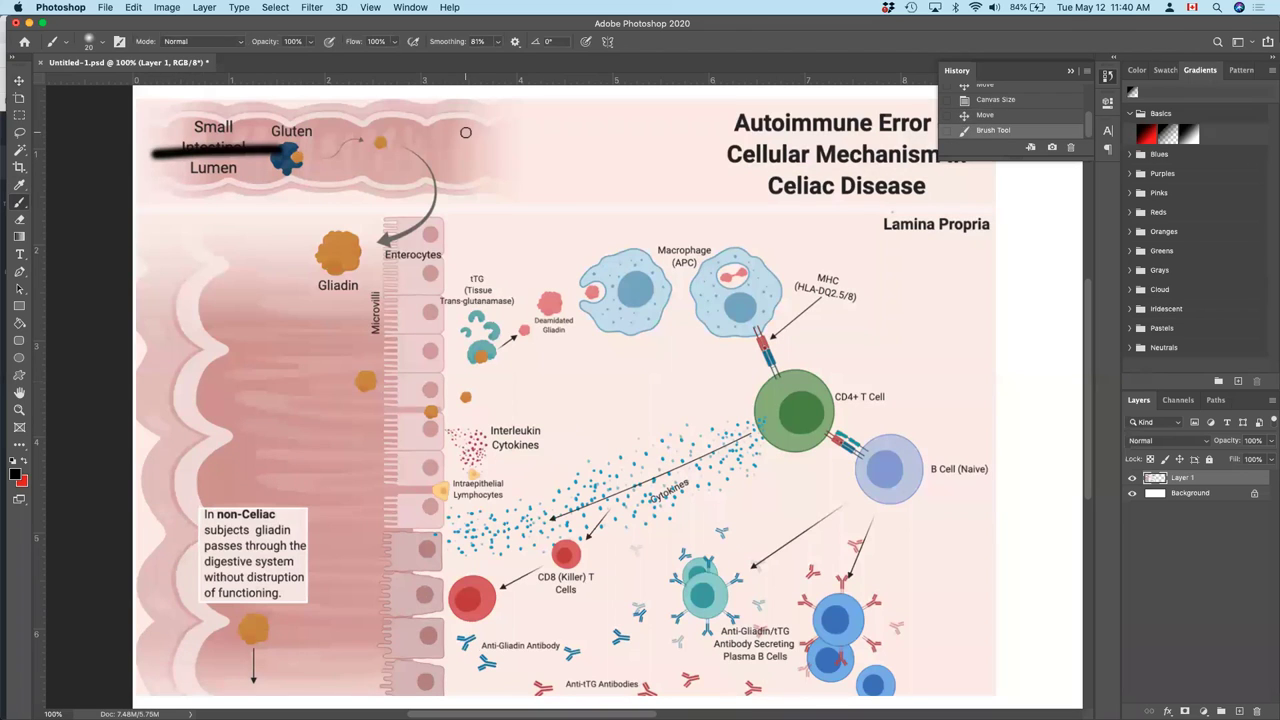
{"action": "key", "text": "super+z"}
{"action": "key", "text": "x"}
- Paint red arrows from the lumen via Gluten and Gliadin down to the enterocytes, plus a tick
{"action": "mouse_move", "coordinate": [150, 152]}
{"action": "left_mouse_down"}
{"action": "mouse_move", "coordinate": [646, 145]}
{"action": "mouse_move", "coordinate": [582, 139]}
{"action": "mouse_move", "coordinate": [556, 176]}
{"action": "left_mouse_up"}
{"action": "key", "text": "bracketleft"}
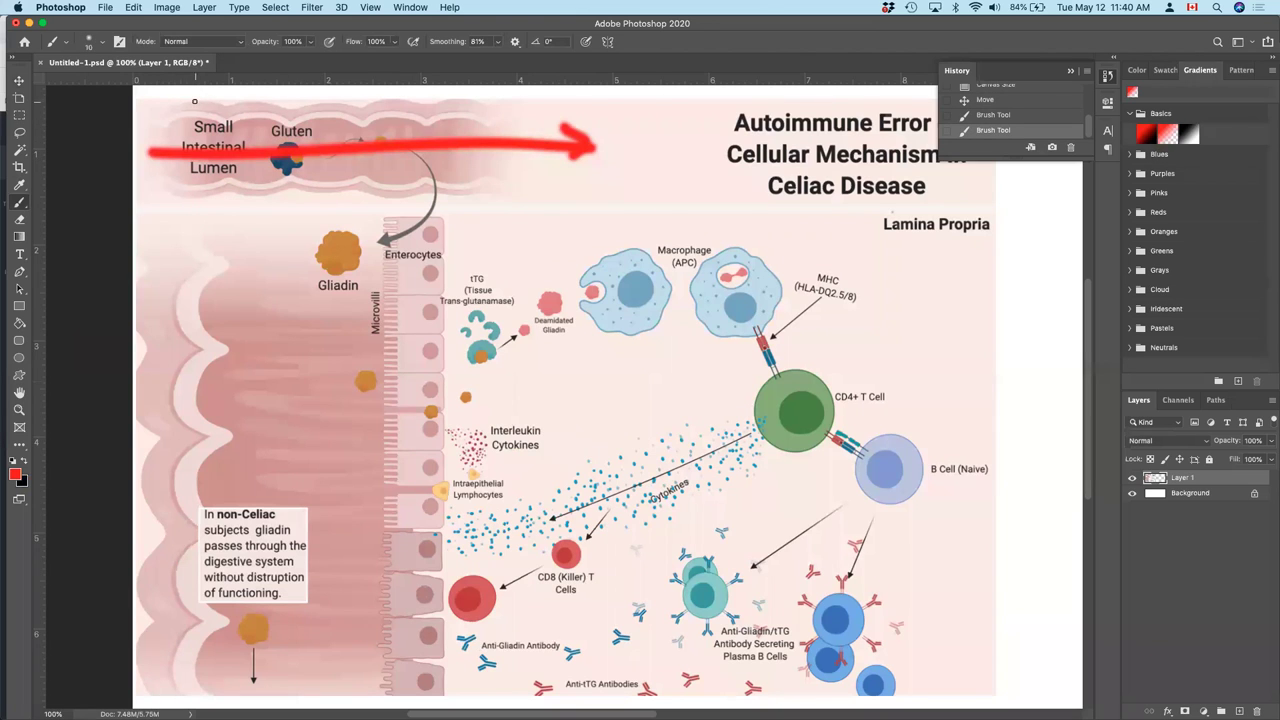
{"action": "left_click_drag", "start_coordinate": [152, 124], "coordinate": [182, 104]}
{"action": "mouse_move", "coordinate": [380, 140]}
{"action": "left_mouse_down"}
{"action": "mouse_move", "coordinate": [420, 157]}
{"action": "mouse_move", "coordinate": [443, 189]}
{"action": "mouse_move", "coordinate": [437, 221]}
{"action": "mouse_move", "coordinate": [376, 250]}
{"action": "left_mouse_up"}
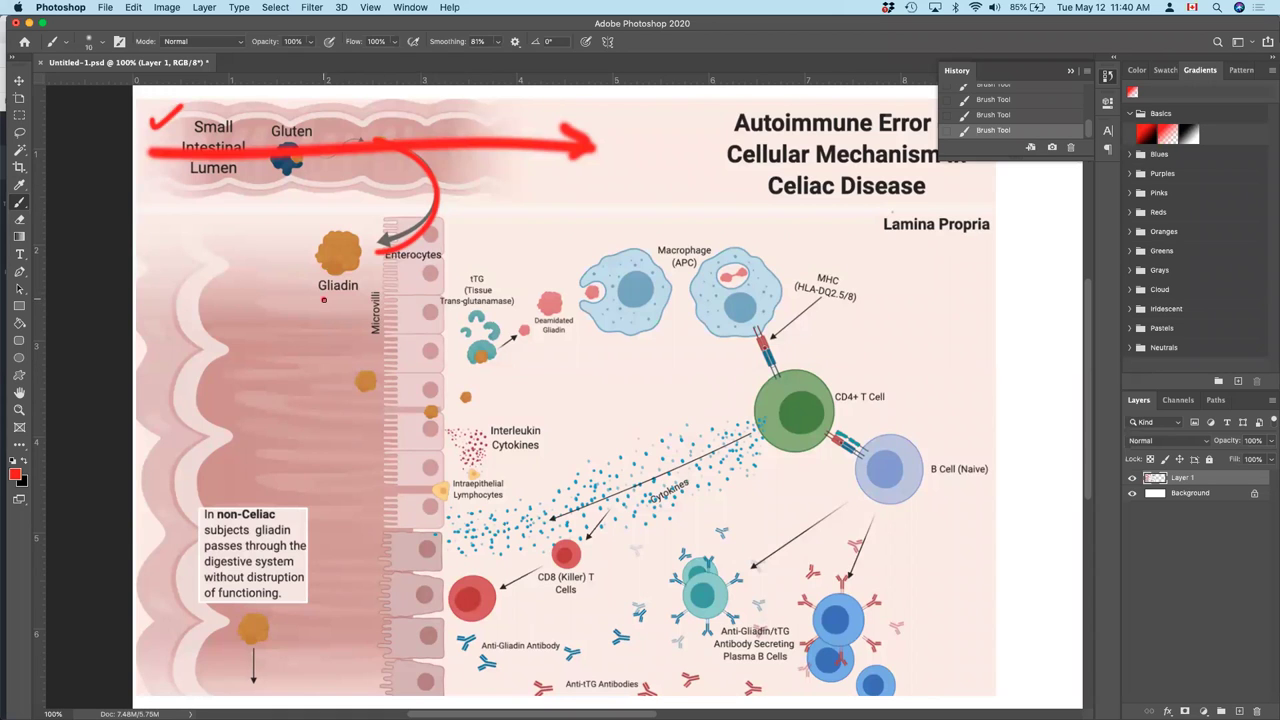
{"action": "mouse_move", "coordinate": [323, 308]}
{"action": "left_mouse_down"}
{"action": "mouse_move", "coordinate": [329, 534]}
{"action": "mouse_move", "coordinate": [315, 525]}
{"action": "left_mouse_up"}
{"action": "left_click_drag", "start_coordinate": [328, 548], "coordinate": [342, 527]}
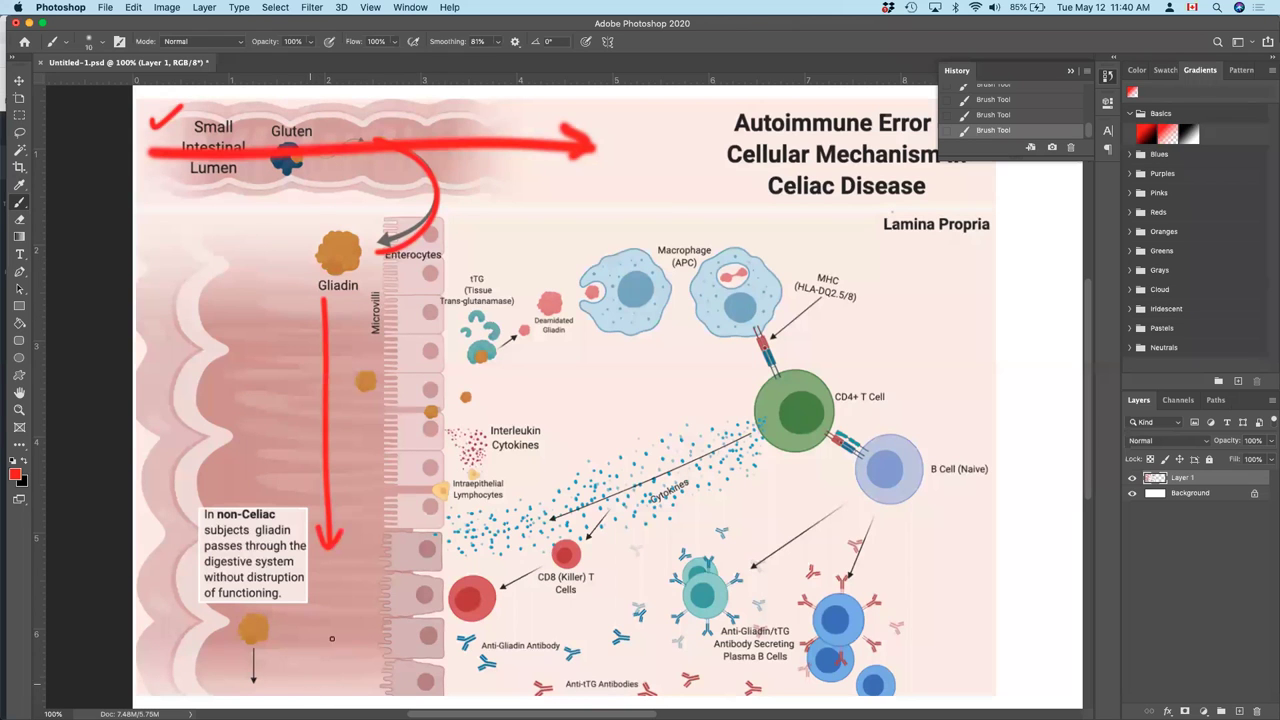
{"action": "mouse_move", "coordinate": [351, 338]}
{"action": "left_mouse_down"}
{"action": "mouse_move", "coordinate": [372, 395]}
{"action": "mouse_move", "coordinate": [404, 403]}
{"action": "mouse_move", "coordinate": [368, 383]}
{"action": "mouse_move", "coordinate": [391, 398]}
{"action": "mouse_move", "coordinate": [436, 395]}
{"action": "mouse_move", "coordinate": [618, 266]}
{"action": "mouse_move", "coordinate": [722, 253]}
{"action": "mouse_move", "coordinate": [787, 298]}
{"action": "mouse_move", "coordinate": [793, 395]}
{"action": "mouse_move", "coordinate": [751, 457]}
{"action": "mouse_move", "coordinate": [708, 488]}
{"action": "mouse_move", "coordinate": [554, 548]}
{"action": "mouse_move", "coordinate": [453, 555]}
{"action": "mouse_move", "coordinate": [391, 503]}
{"action": "mouse_move", "coordinate": [445, 523]}
{"action": "mouse_move", "coordinate": [414, 535]}
{"action": "mouse_move", "coordinate": [440, 562]}
{"action": "left_mouse_up"}
- Paint red arrows from the CD4+ T cell through B and plasma cells back to the enterocytes
{"action": "key", "text": "bracketright"}
{"action": "key", "text": "bracketright"}
{"action": "key", "text": "bracketright"}
{"action": "key", "text": "bracketleft"}
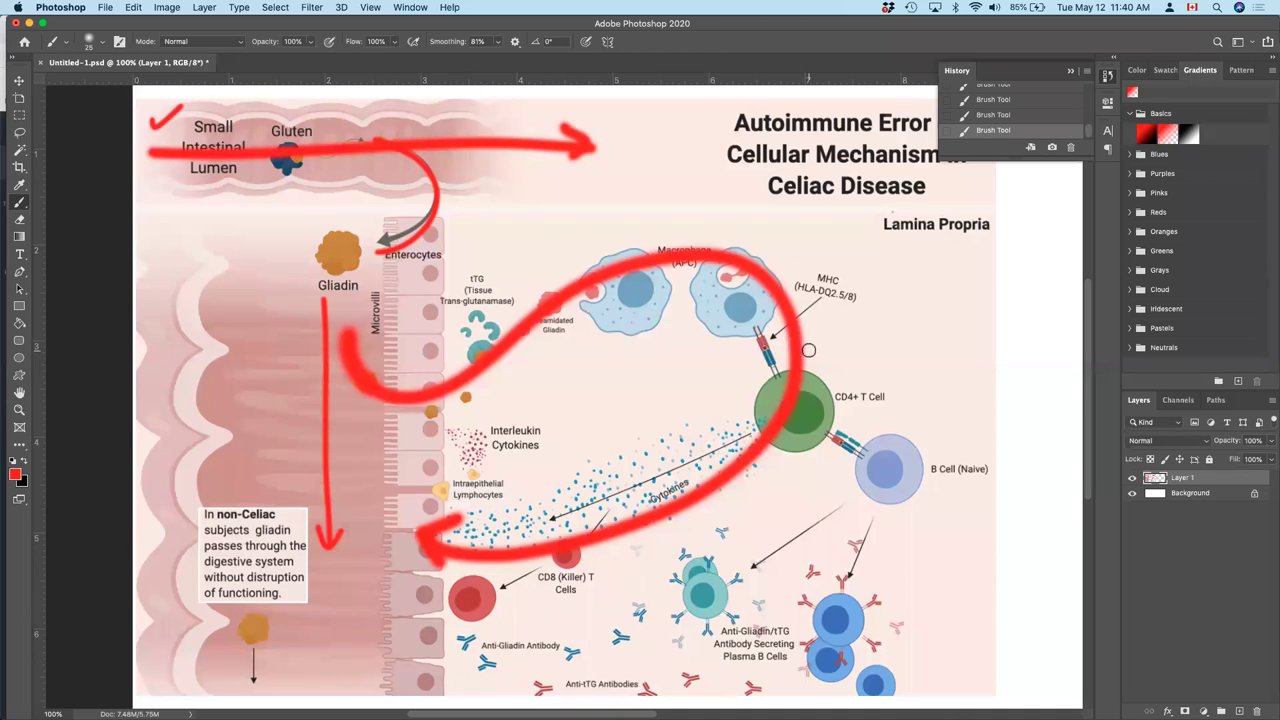
{"action": "key", "text": "bracketleft"}
{"action": "key", "text": "bracketleft"}
{"action": "mouse_move", "coordinate": [853, 433]}
{"action": "left_mouse_down"}
{"action": "mouse_move", "coordinate": [900, 471]}
{"action": "mouse_move", "coordinate": [900, 497]}
{"action": "mouse_move", "coordinate": [789, 573]}
{"action": "mouse_move", "coordinate": [732, 583]}
{"action": "left_mouse_up"}
{"action": "mouse_move", "coordinate": [894, 483]}
{"action": "left_mouse_down"}
{"action": "mouse_move", "coordinate": [836, 619]}
{"action": "mouse_move", "coordinate": [805, 643]}
{"action": "mouse_move", "coordinate": [809, 624]}
{"action": "mouse_move", "coordinate": [824, 654]}
{"action": "left_mouse_up"}
{"action": "mouse_move", "coordinate": [743, 558]}
{"action": "left_mouse_down"}
{"action": "mouse_move", "coordinate": [701, 603]}
{"action": "mouse_move", "coordinate": [565, 648]}
{"action": "mouse_move", "coordinate": [443, 633]}
{"action": "left_mouse_up"}
{"action": "left_click_drag", "start_coordinate": [443, 633], "coordinate": [462, 647]}
{"action": "mouse_move", "coordinate": [790, 645]}
{"action": "left_mouse_down"}
{"action": "mouse_move", "coordinate": [728, 664]}
{"action": "mouse_move", "coordinate": [490, 668]}
{"action": "mouse_move", "coordinate": [508, 653]}
{"action": "left_mouse_up"}
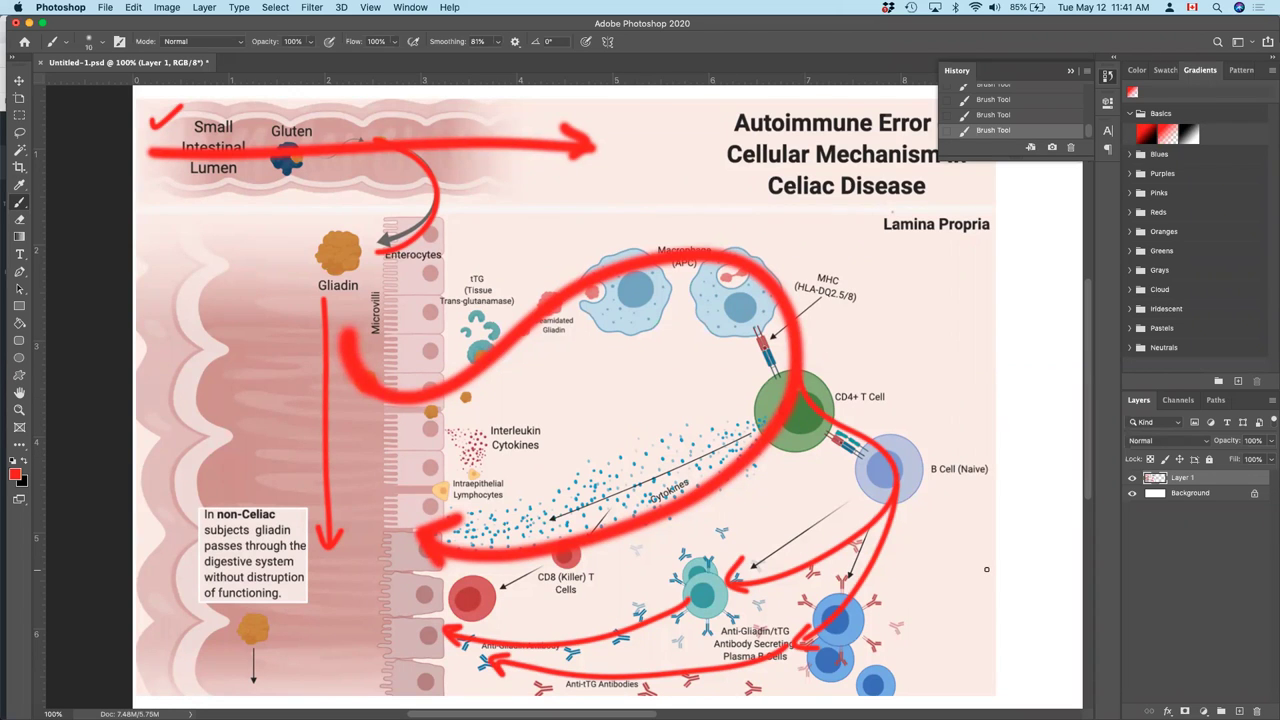
{"action": "key", "text": "super+minus"}
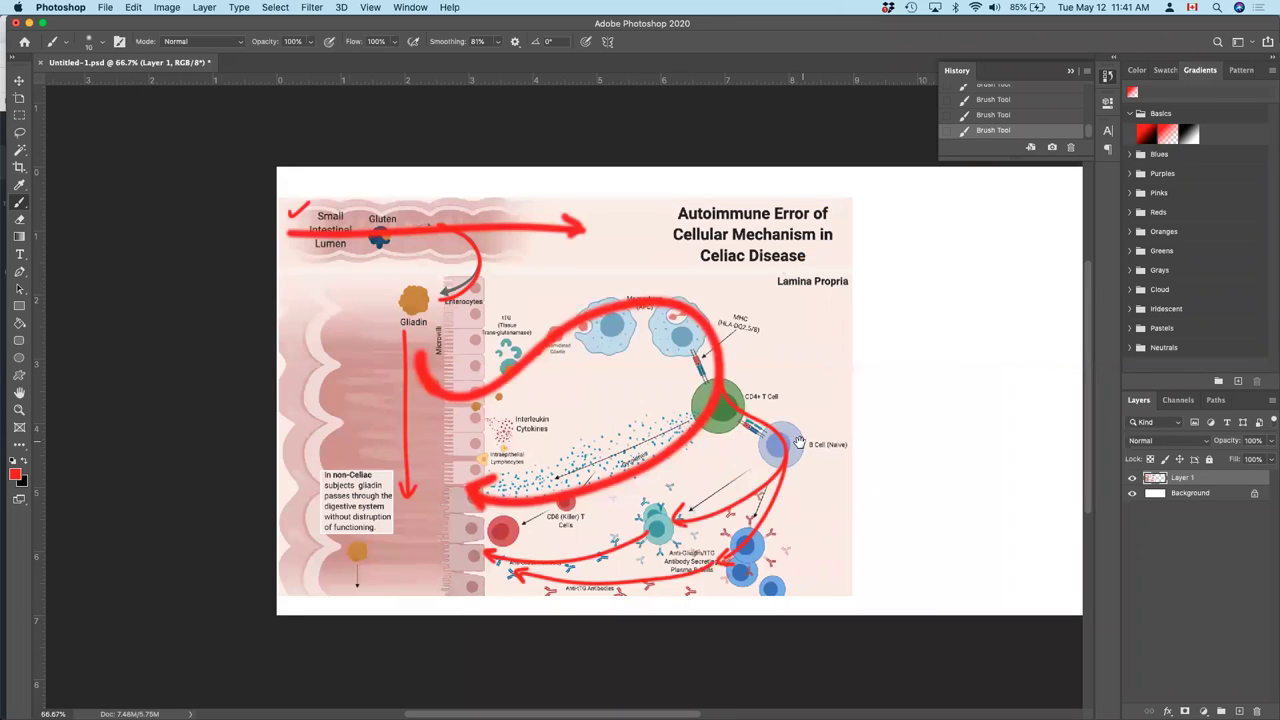
- Show the empty right side of the canvas in full-screen mode with a larger black brush
{"action": "left_click_drag", "start_coordinate": [799, 441], "coordinate": [655, 440]}
{"action": "mouse_move", "coordinate": [834, 423]}
{"action": "left_mouse_down"}
{"action": "mouse_move", "coordinate": [643, 432]}
{"action": "mouse_move", "coordinate": [774, 411]}
{"action": "mouse_move", "coordinate": [756, 412]}
{"action": "left_mouse_up"}
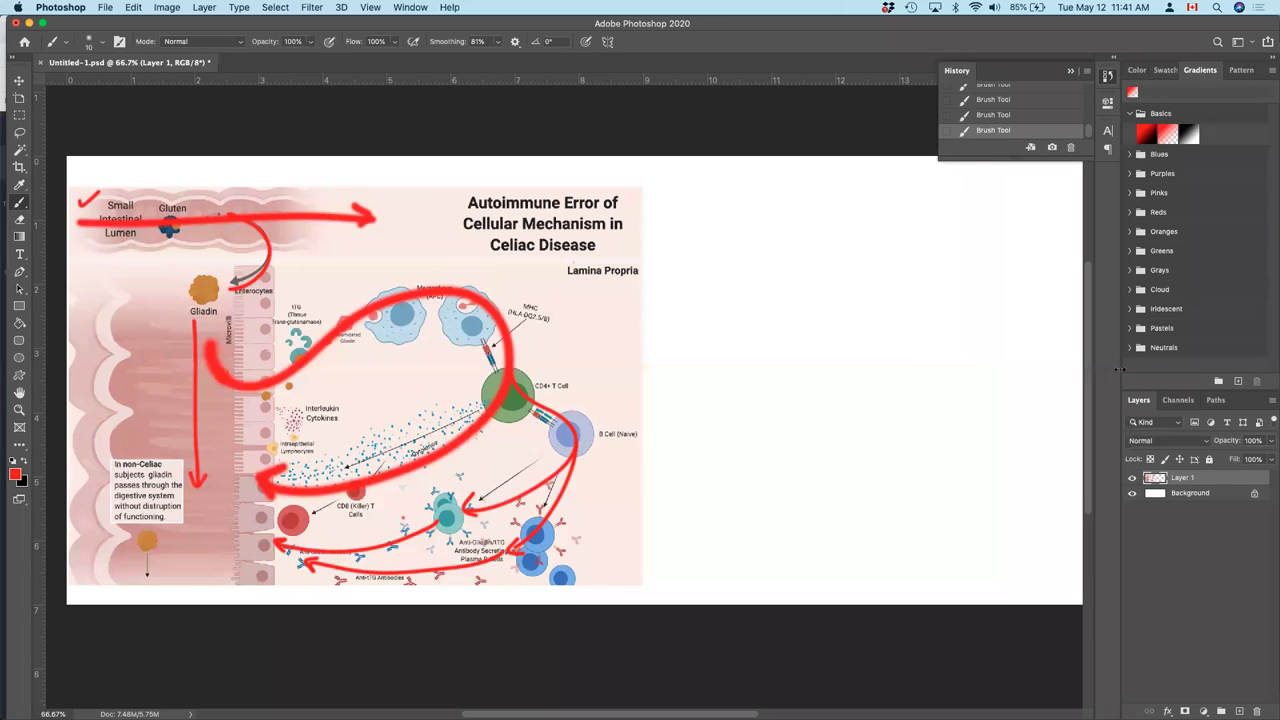
{"action": "mouse_move", "coordinate": [883, 400]}
{"action": "left_mouse_down"}
{"action": "mouse_move", "coordinate": [830, 406]}
{"action": "mouse_move", "coordinate": [882, 407]}
{"action": "mouse_move", "coordinate": [820, 420]}
{"action": "mouse_move", "coordinate": [824, 408]}
{"action": "left_mouse_up"}
{"action": "key", "text": "f"}
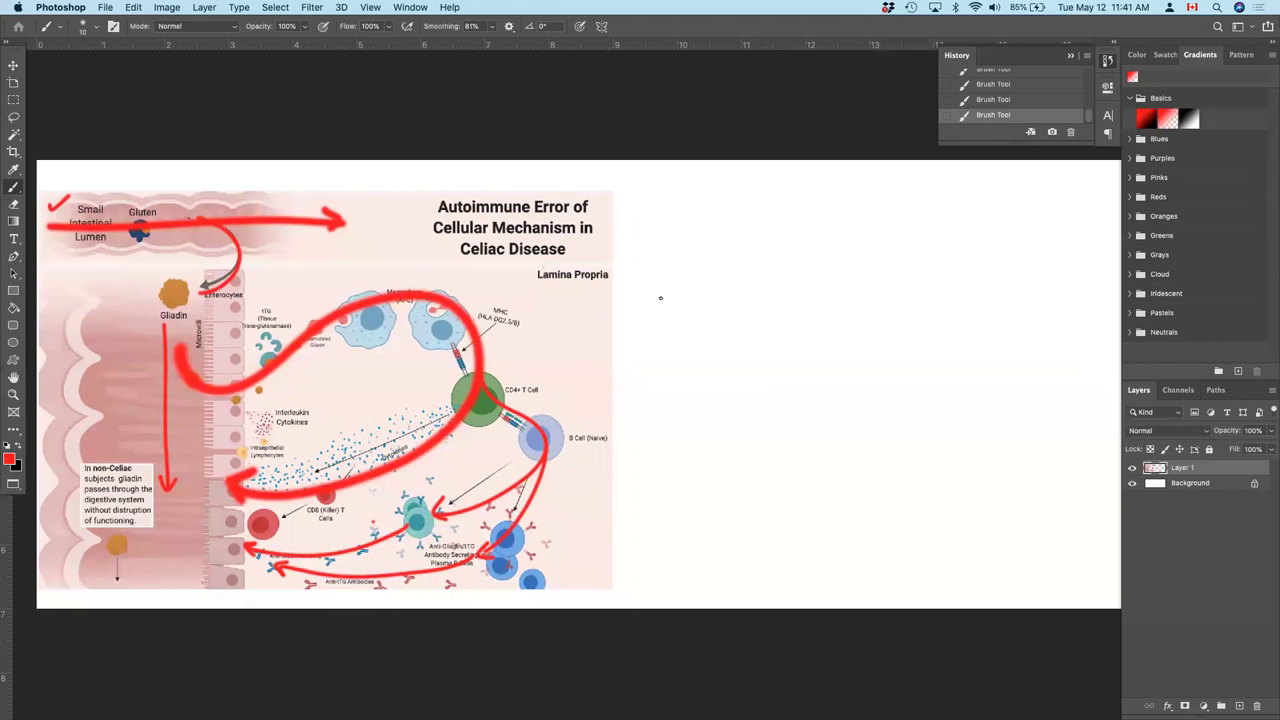
{"action": "key", "text": "x"}
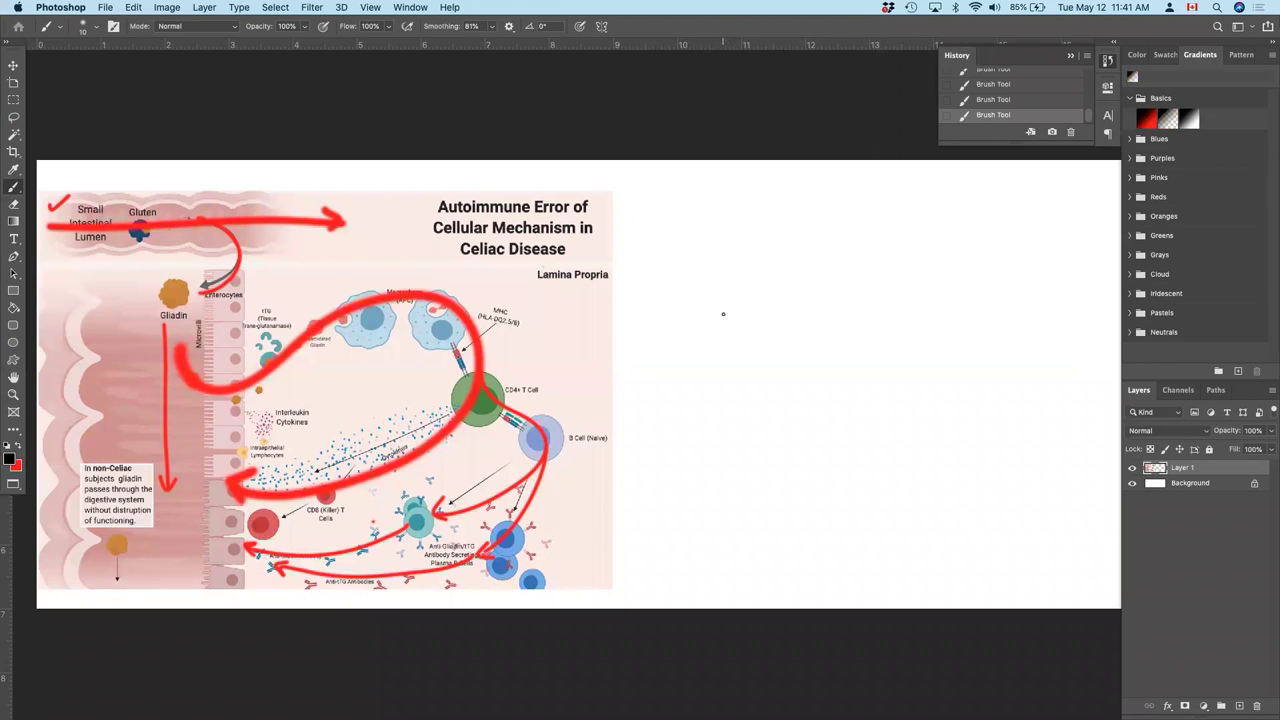
{"action": "key", "text": "bracketright"}
- Sketch a double wavy black lumen with small ovals, an arrow and stacked lines
{"action": "key", "text": "bracketleft"}
{"action": "left_click_drag", "start_coordinate": [637, 202], "coordinate": [850, 195]}
{"action": "left_click_drag", "start_coordinate": [641, 260], "coordinate": [895, 260]}
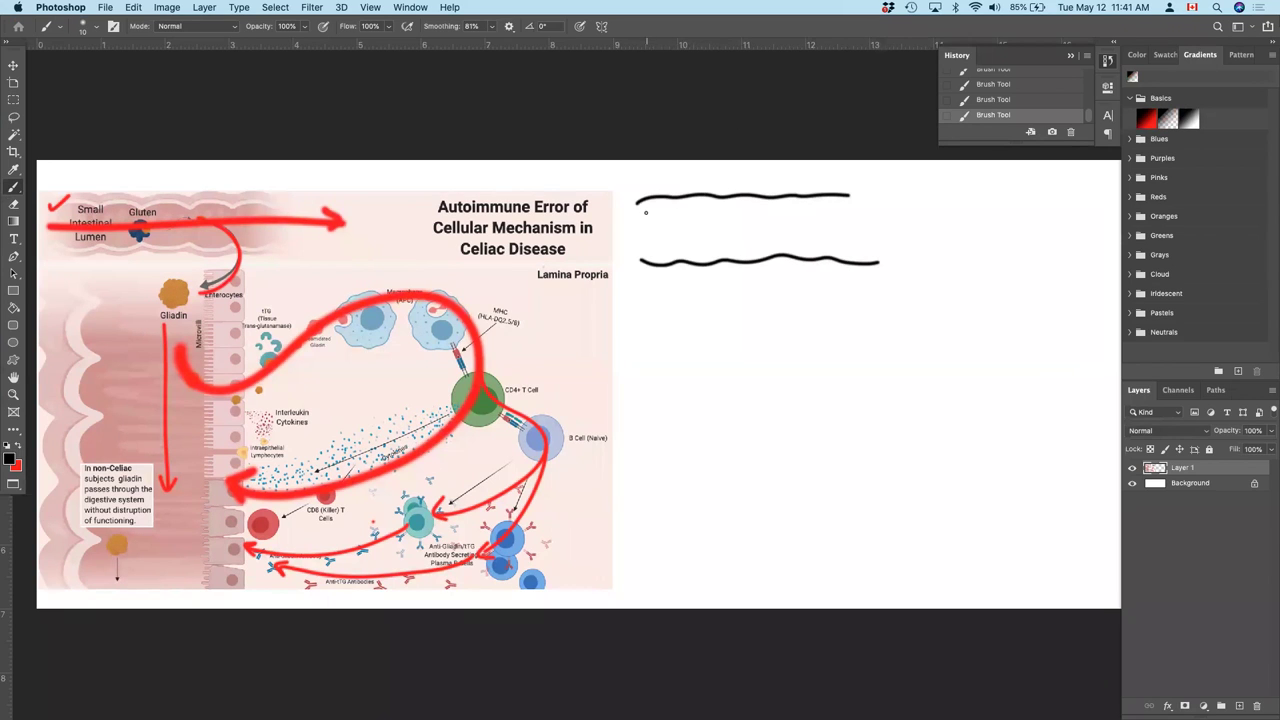
{"action": "left_click_drag", "start_coordinate": [642, 215], "coordinate": [862, 204]}
{"action": "left_click_drag", "start_coordinate": [641, 251], "coordinate": [888, 258]}
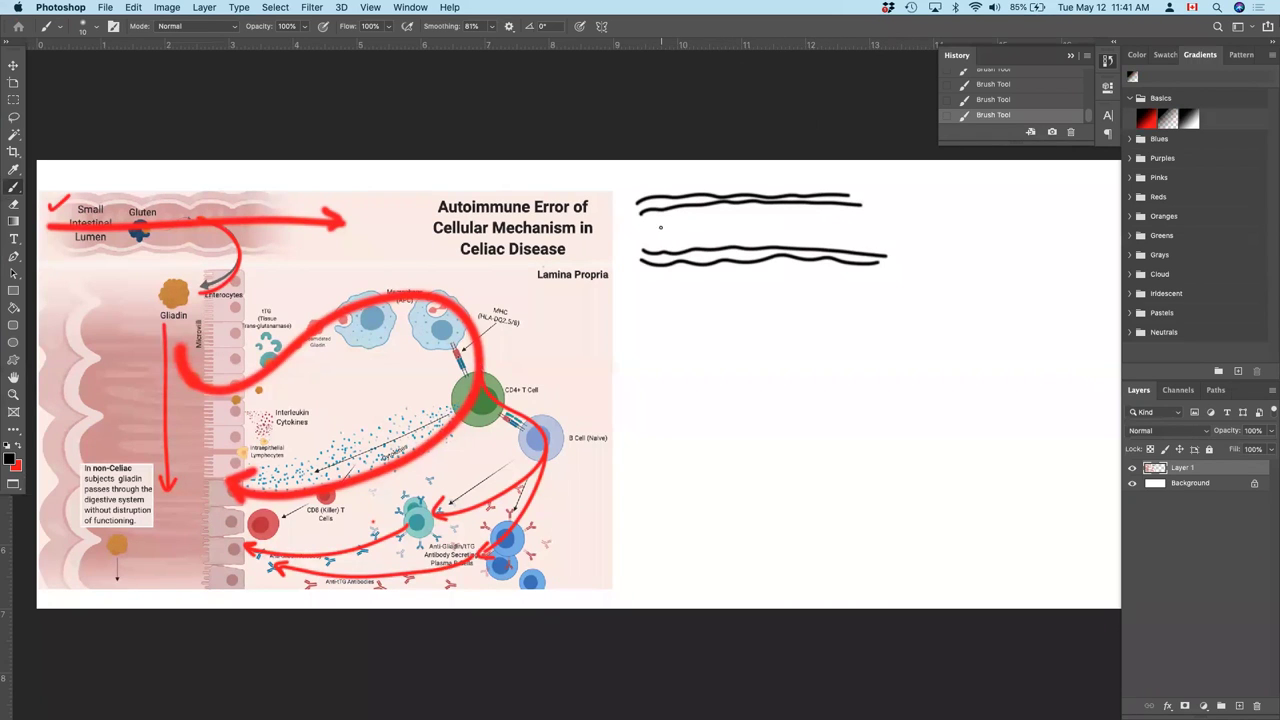
{"action": "mouse_move", "coordinate": [704, 225]}
{"action": "left_mouse_down"}
{"action": "mouse_move", "coordinate": [777, 234]}
{"action": "mouse_move", "coordinate": [858, 222]}
{"action": "left_mouse_up"}
{"action": "mouse_move", "coordinate": [840, 215]}
{"action": "left_mouse_down"}
{"action": "mouse_move", "coordinate": [864, 222]}
{"action": "mouse_move", "coordinate": [846, 234]}
{"action": "mouse_move", "coordinate": [1000, 206]}
{"action": "left_mouse_up"}
{"action": "left_click_drag", "start_coordinate": [898, 215], "coordinate": [974, 215]}
{"action": "left_click_drag", "start_coordinate": [896, 224], "coordinate": [980, 224]}
{"action": "left_click_drag", "start_coordinate": [892, 232], "coordinate": [978, 240]}
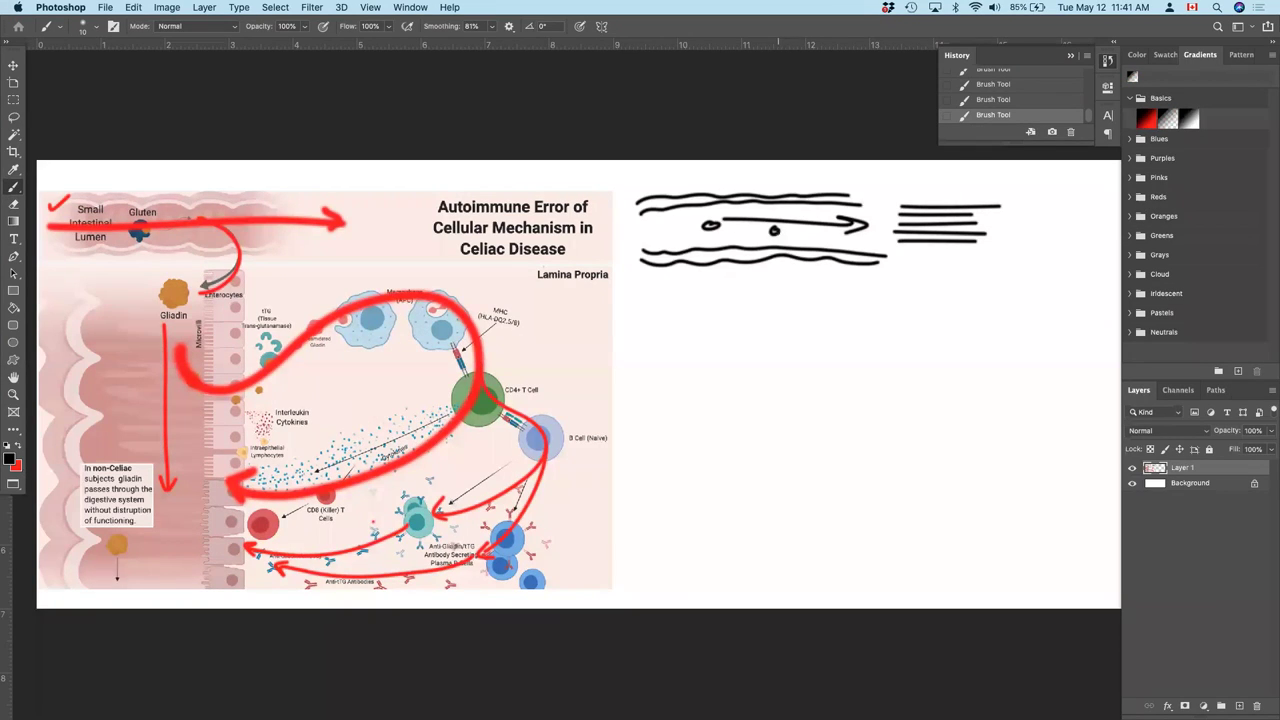
{"action": "mouse_move", "coordinate": [774, 231]}
{"action": "left_mouse_down"}
{"action": "mouse_move", "coordinate": [781, 326]}
{"action": "mouse_move", "coordinate": [792, 276]}
{"action": "left_mouse_up"}
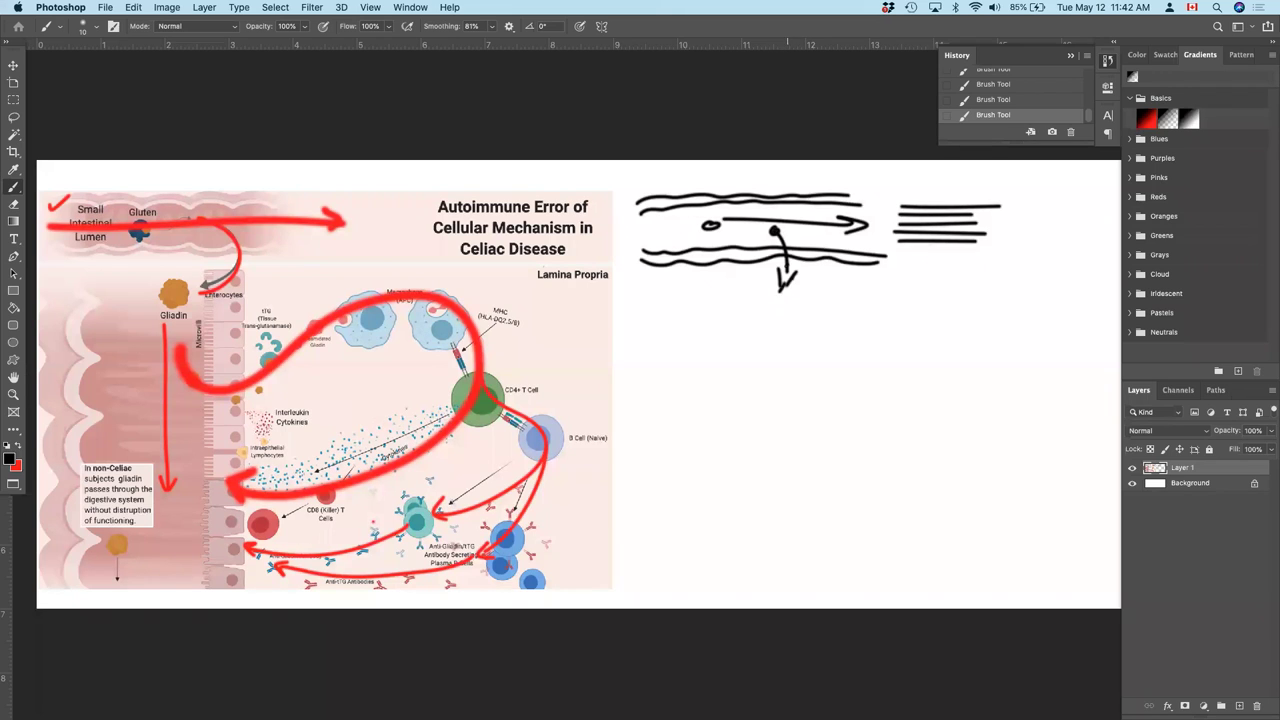
- Draw a long parallel-line epithelial band with vertical ticks and dots between the lines
{"action": "left_click_drag", "start_coordinate": [639, 331], "coordinate": [1102, 326]}
{"action": "left_click_drag", "start_coordinate": [636, 352], "coordinate": [1092, 349]}
{"action": "mouse_move", "coordinate": [662, 335]}
{"action": "left_mouse_down"}
{"action": "mouse_move", "coordinate": [696, 352]}
{"action": "mouse_move", "coordinate": [842, 350]}
{"action": "left_mouse_up"}
{"action": "mouse_move", "coordinate": [872, 328]}
{"action": "left_mouse_down"}
{"action": "mouse_move", "coordinate": [872, 346]}
{"action": "mouse_move", "coordinate": [907, 344]}
{"action": "left_mouse_up"}
{"action": "mouse_move", "coordinate": [950, 328]}
{"action": "left_mouse_down"}
{"action": "mouse_move", "coordinate": [950, 348]}
{"action": "mouse_move", "coordinate": [989, 349]}
{"action": "left_mouse_up"}
{"action": "mouse_move", "coordinate": [1028, 330]}
{"action": "left_mouse_down"}
{"action": "mouse_move", "coordinate": [1027, 348]}
{"action": "mouse_move", "coordinate": [1062, 346]}
{"action": "left_mouse_up"}
{"action": "left_click", "coordinate": [649, 343]}
{"action": "left_click", "coordinate": [688, 340]}
{"action": "left_click", "coordinate": [748, 343]}
{"action": "left_click", "coordinate": [725, 342]}
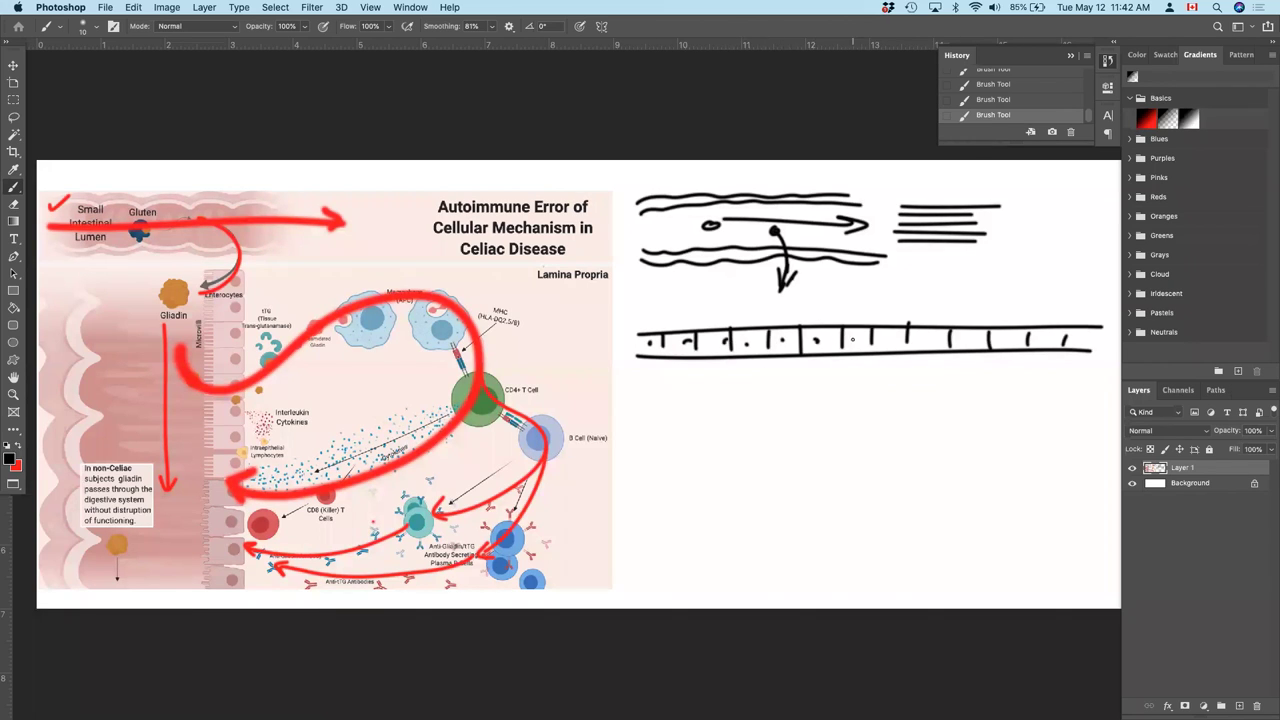
{"action": "left_click", "coordinate": [969, 340]}
{"action": "left_click", "coordinate": [1007, 340]}
- Add a small figure with diagonal lines beside it, undoing a stray wavy line on the left
{"action": "mouse_move", "coordinate": [764, 243]}
{"action": "left_mouse_down"}
{"action": "mouse_move", "coordinate": [764, 267]}
{"action": "mouse_move", "coordinate": [794, 240]}
{"action": "mouse_move", "coordinate": [800, 268]}
{"action": "mouse_move", "coordinate": [764, 266]}
{"action": "mouse_move", "coordinate": [688, 306]}
{"action": "left_mouse_up"}
{"action": "left_click_drag", "start_coordinate": [798, 262], "coordinate": [886, 302]}
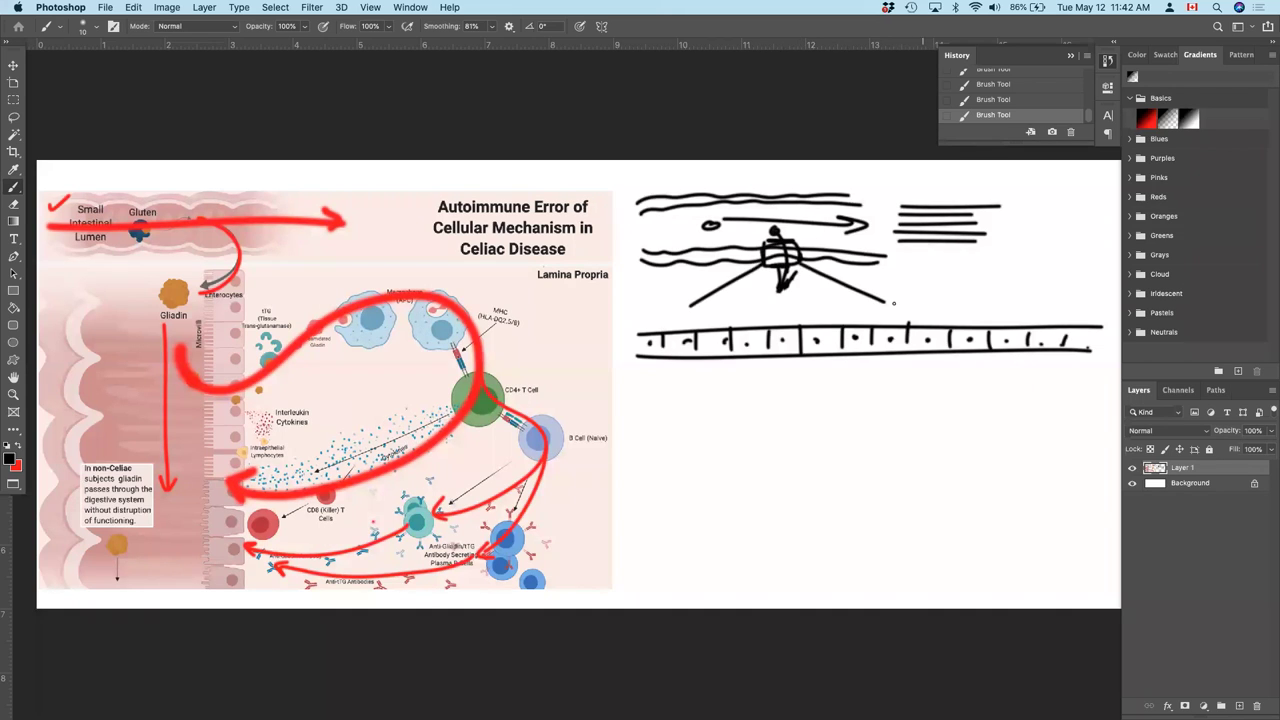
{"action": "left_click_drag", "start_coordinate": [765, 236], "coordinate": [757, 252]}
{"action": "mouse_move", "coordinate": [78, 261]}
{"action": "left_mouse_down"}
{"action": "mouse_move", "coordinate": [101, 320]}
{"action": "mouse_move", "coordinate": [70, 343]}
{"action": "mouse_move", "coordinate": [113, 385]}
{"action": "mouse_move", "coordinate": [76, 402]}
{"action": "mouse_move", "coordinate": [81, 453]}
{"action": "mouse_move", "coordinate": [100, 453]}
{"action": "mouse_move", "coordinate": [76, 443]}
{"action": "mouse_move", "coordinate": [62, 532]}
{"action": "mouse_move", "coordinate": [104, 551]}
{"action": "mouse_move", "coordinate": [88, 559]}
{"action": "mouse_move", "coordinate": [85, 606]}
{"action": "left_mouse_up"}
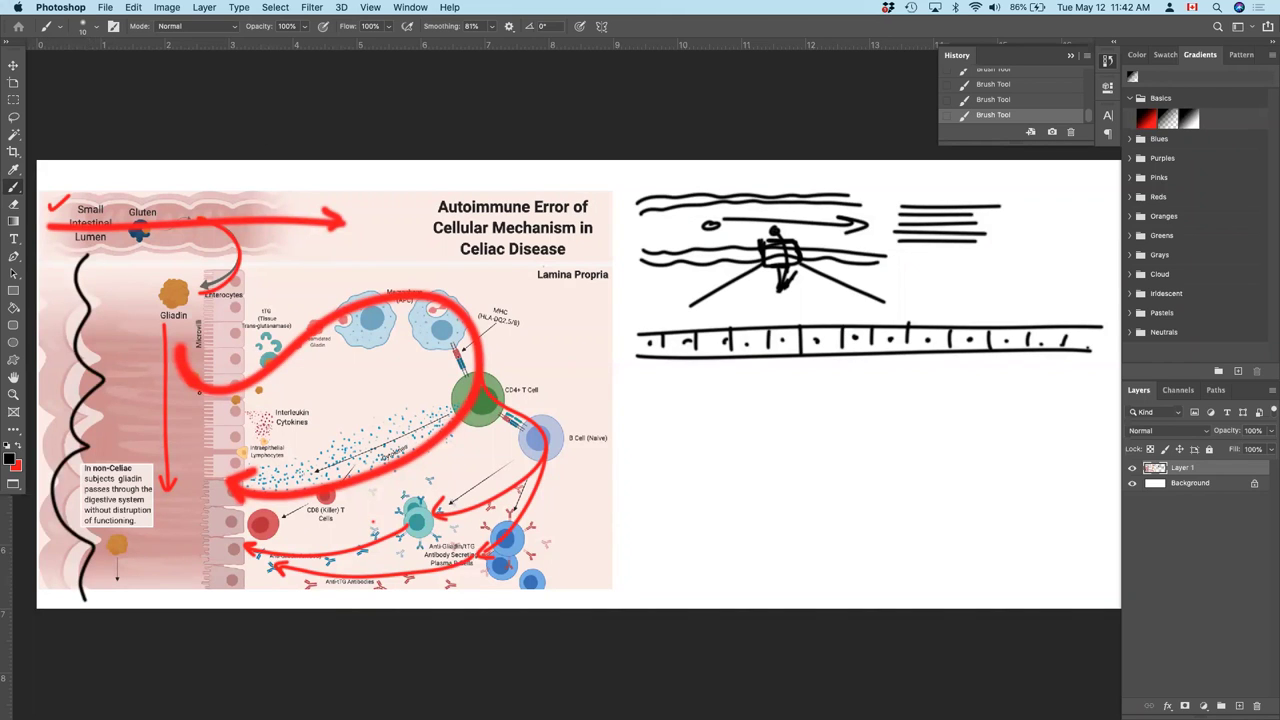
{"action": "key", "text": "super+z"}
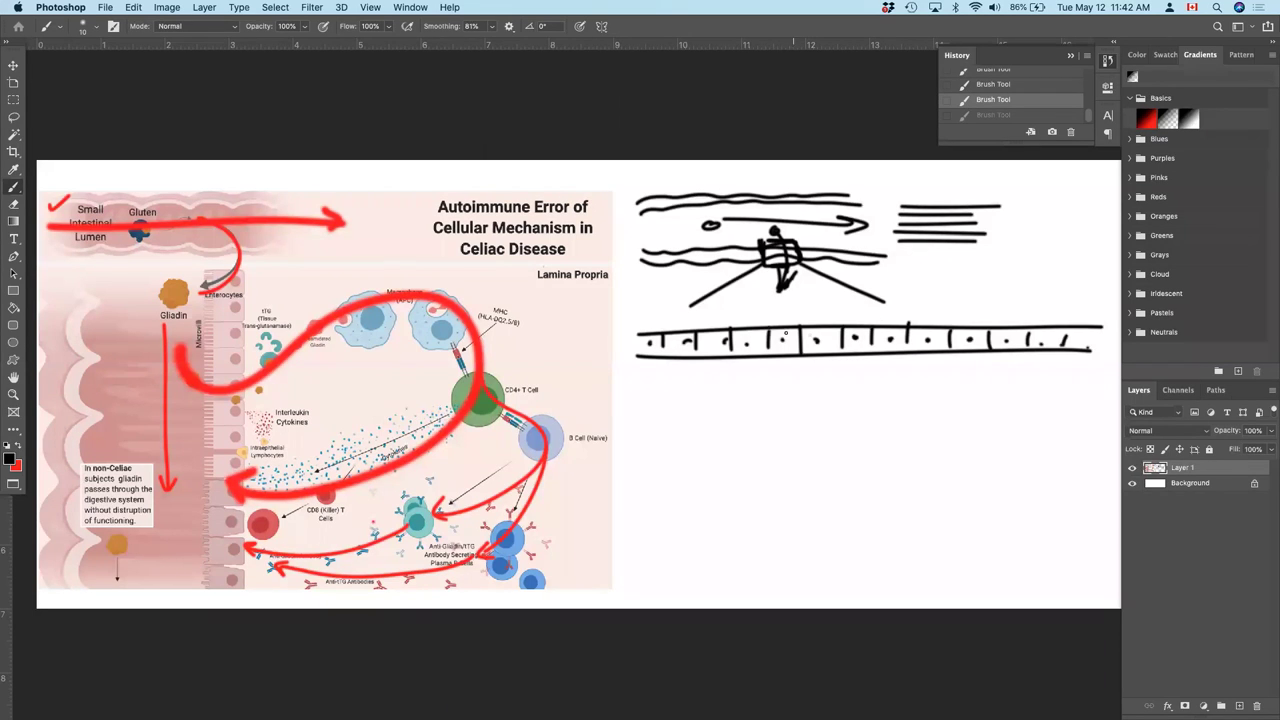
- With a thicker brush, draw bold black looping and curved arrows across the sketch
{"action": "key", "text": "bracketright"}
{"action": "key", "text": "bracketright"}
{"action": "key", "text": "bracketright"}
{"action": "mouse_move", "coordinate": [781, 299]}
{"action": "left_mouse_down"}
{"action": "mouse_move", "coordinate": [701, 379]}
{"action": "mouse_move", "coordinate": [670, 435]}
{"action": "mouse_move", "coordinate": [669, 502]}
{"action": "mouse_move", "coordinate": [694, 539]}
{"action": "mouse_move", "coordinate": [810, 556]}
{"action": "mouse_move", "coordinate": [888, 532]}
{"action": "mouse_move", "coordinate": [960, 477]}
{"action": "mouse_move", "coordinate": [1007, 358]}
{"action": "left_mouse_up"}
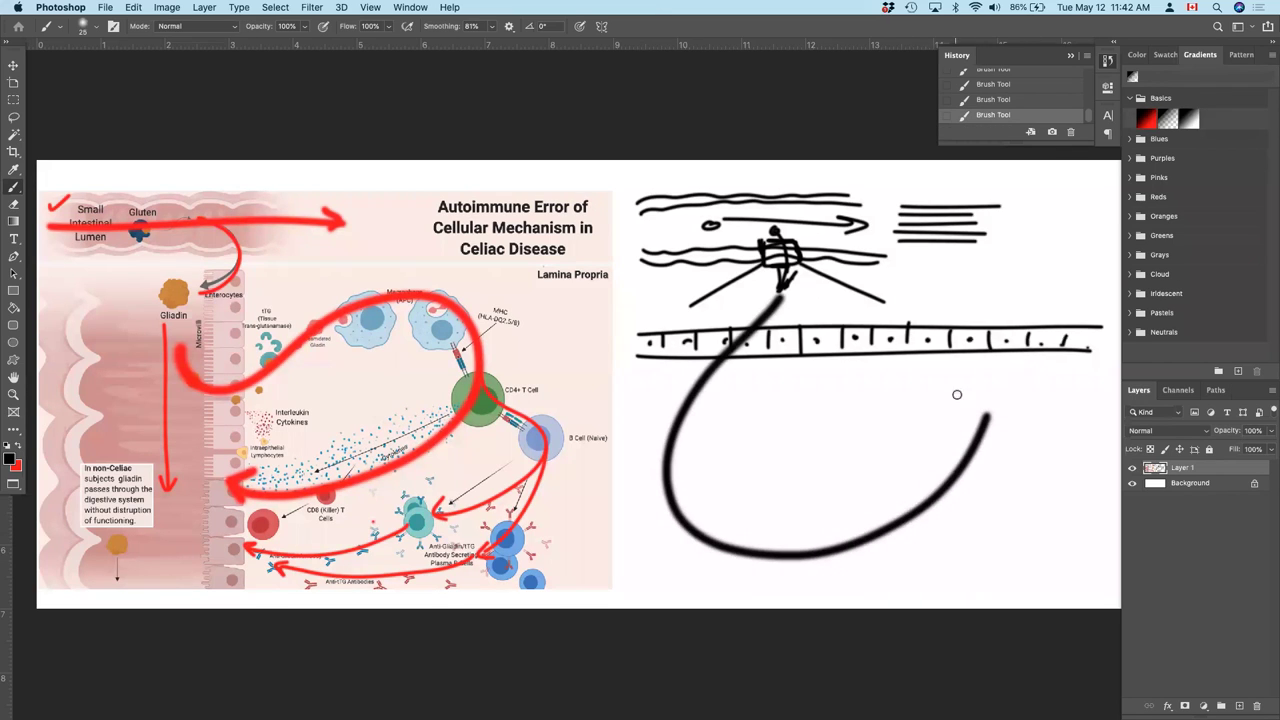
{"action": "mouse_move", "coordinate": [966, 422]}
{"action": "left_mouse_down"}
{"action": "mouse_move", "coordinate": [1001, 416]}
{"action": "mouse_move", "coordinate": [986, 422]}
{"action": "mouse_move", "coordinate": [993, 330]}
{"action": "left_mouse_up"}
{"action": "mouse_move", "coordinate": [944, 336]}
{"action": "left_mouse_down"}
{"action": "mouse_move", "coordinate": [998, 335]}
{"action": "mouse_move", "coordinate": [1021, 358]}
{"action": "mouse_move", "coordinate": [1112, 329]}
{"action": "mouse_move", "coordinate": [918, 352]}
{"action": "mouse_move", "coordinate": [927, 328]}
{"action": "mouse_move", "coordinate": [890, 341]}
{"action": "left_mouse_up"}
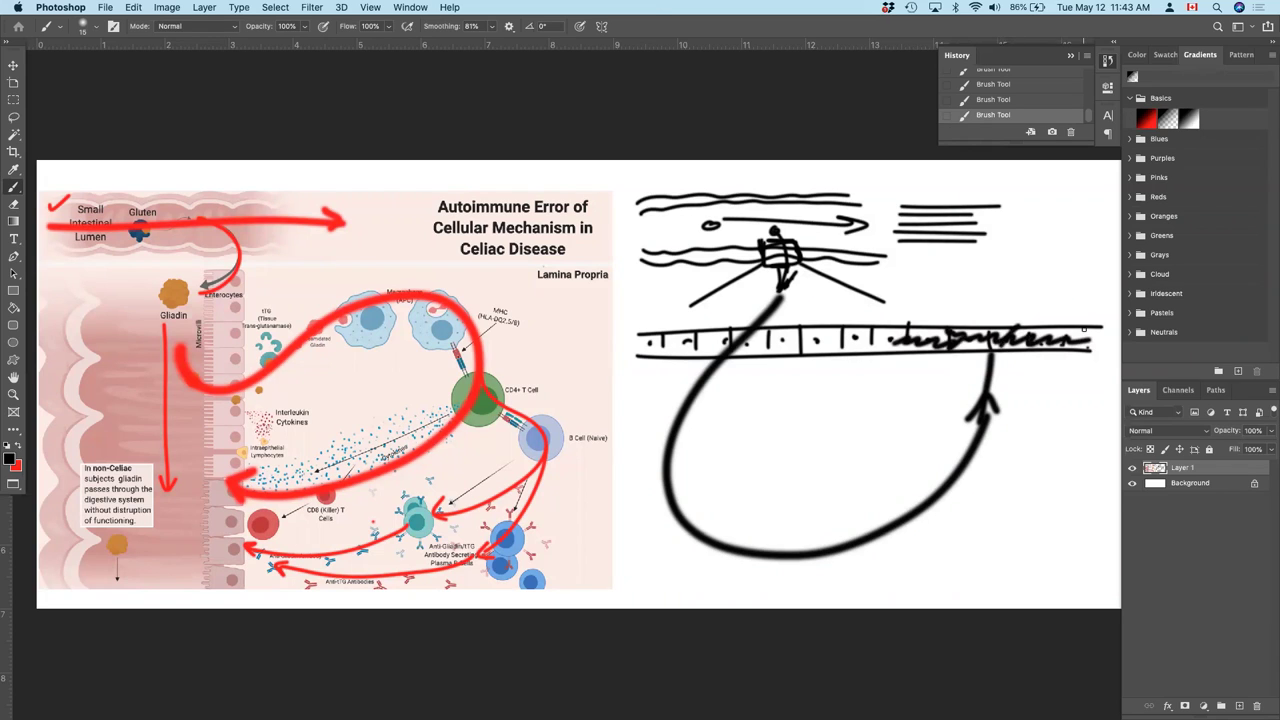
{"action": "mouse_move", "coordinate": [812, 550]}
{"action": "left_mouse_down"}
{"action": "mouse_move", "coordinate": [888, 556]}
{"action": "mouse_move", "coordinate": [1013, 504]}
{"action": "mouse_move", "coordinate": [1045, 464]}
{"action": "mouse_move", "coordinate": [1002, 485]}
{"action": "mouse_move", "coordinate": [1028, 500]}
{"action": "left_mouse_up"}
{"action": "mouse_move", "coordinate": [852, 552]}
{"action": "left_mouse_down"}
{"action": "mouse_move", "coordinate": [881, 565]}
{"action": "mouse_move", "coordinate": [1027, 550]}
{"action": "mouse_move", "coordinate": [1073, 494]}
{"action": "mouse_move", "coordinate": [1046, 540]}
{"action": "left_mouse_up"}
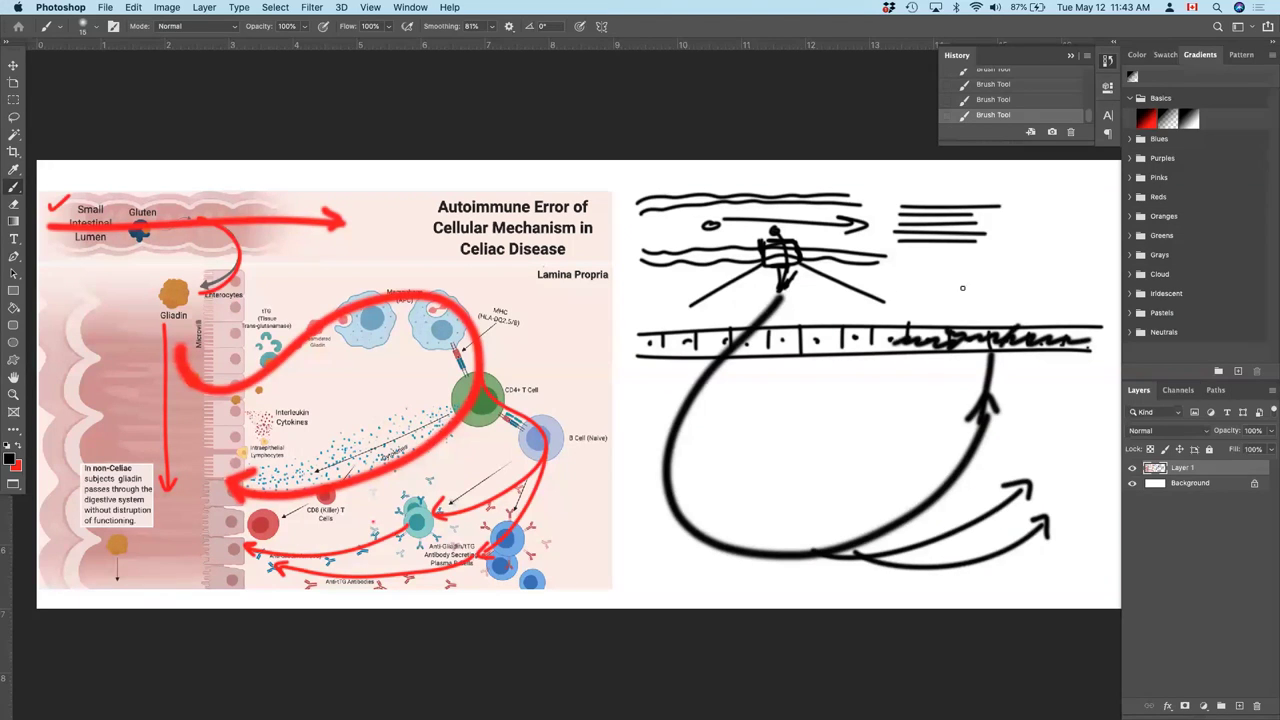
{"action": "mouse_move", "coordinate": [716, 364]}
{"action": "left_mouse_down"}
{"action": "mouse_move", "coordinate": [692, 480]}
{"action": "mouse_move", "coordinate": [800, 548]}
{"action": "mouse_move", "coordinate": [890, 518]}
{"action": "mouse_move", "coordinate": [688, 506]}
{"action": "mouse_move", "coordinate": [776, 552]}
{"action": "mouse_move", "coordinate": [948, 468]}
{"action": "mouse_move", "coordinate": [980, 390]}
{"action": "mouse_move", "coordinate": [1006, 428]}
{"action": "left_mouse_up"}
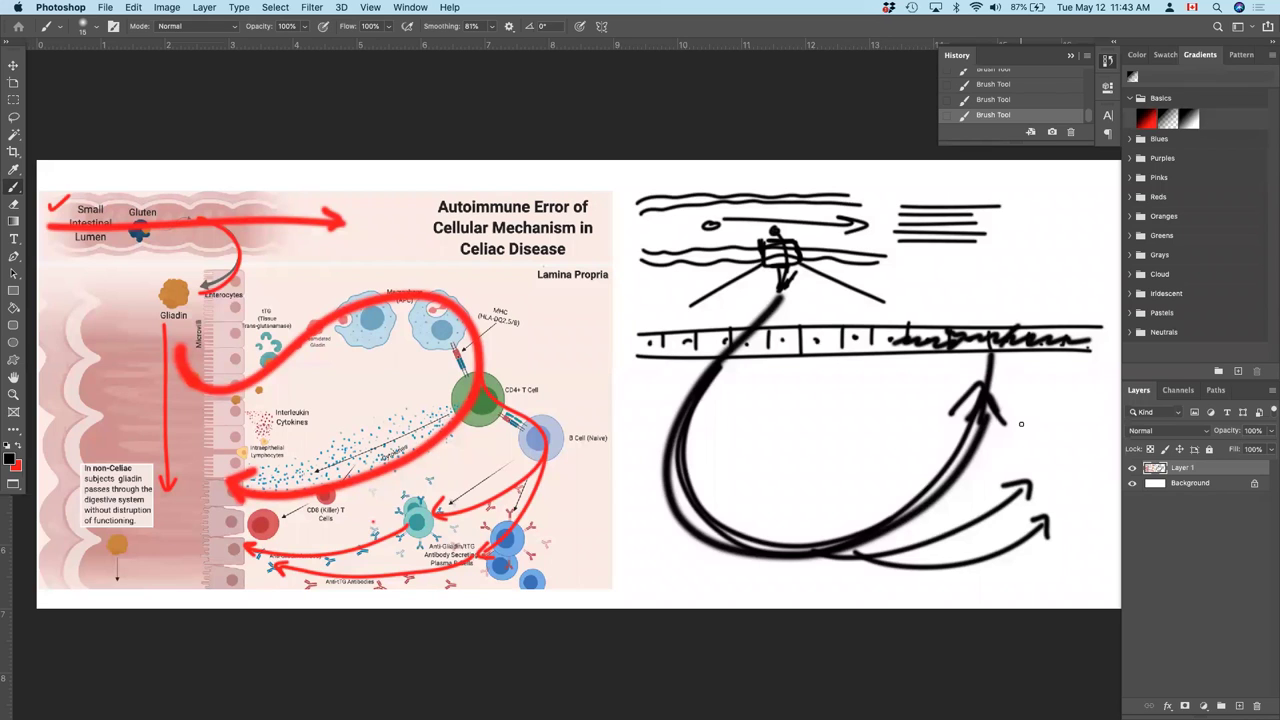
- Hand-write step numbers 1 to 4 beside the arrows
{"action": "left_click_drag", "start_coordinate": [649, 380], "coordinate": [646, 397]}
{"action": "mouse_move", "coordinate": [769, 509]}
{"action": "left_mouse_down"}
{"action": "mouse_move", "coordinate": [782, 522]}
{"action": "mouse_move", "coordinate": [768, 526]}
{"action": "mouse_move", "coordinate": [786, 504]}
{"action": "left_mouse_up"}
{"action": "mouse_move", "coordinate": [912, 403]}
{"action": "left_mouse_down"}
{"action": "mouse_move", "coordinate": [912, 430]}
{"action": "mouse_move", "coordinate": [902, 420]}
{"action": "mouse_move", "coordinate": [926, 408]}
{"action": "left_mouse_up"}
{"action": "mouse_move", "coordinate": [1017, 282]}
{"action": "left_mouse_down"}
{"action": "mouse_move", "coordinate": [1022, 304]}
{"action": "mouse_move", "coordinate": [1006, 298]}
{"action": "mouse_move", "coordinate": [1034, 282]}
{"action": "left_mouse_up"}
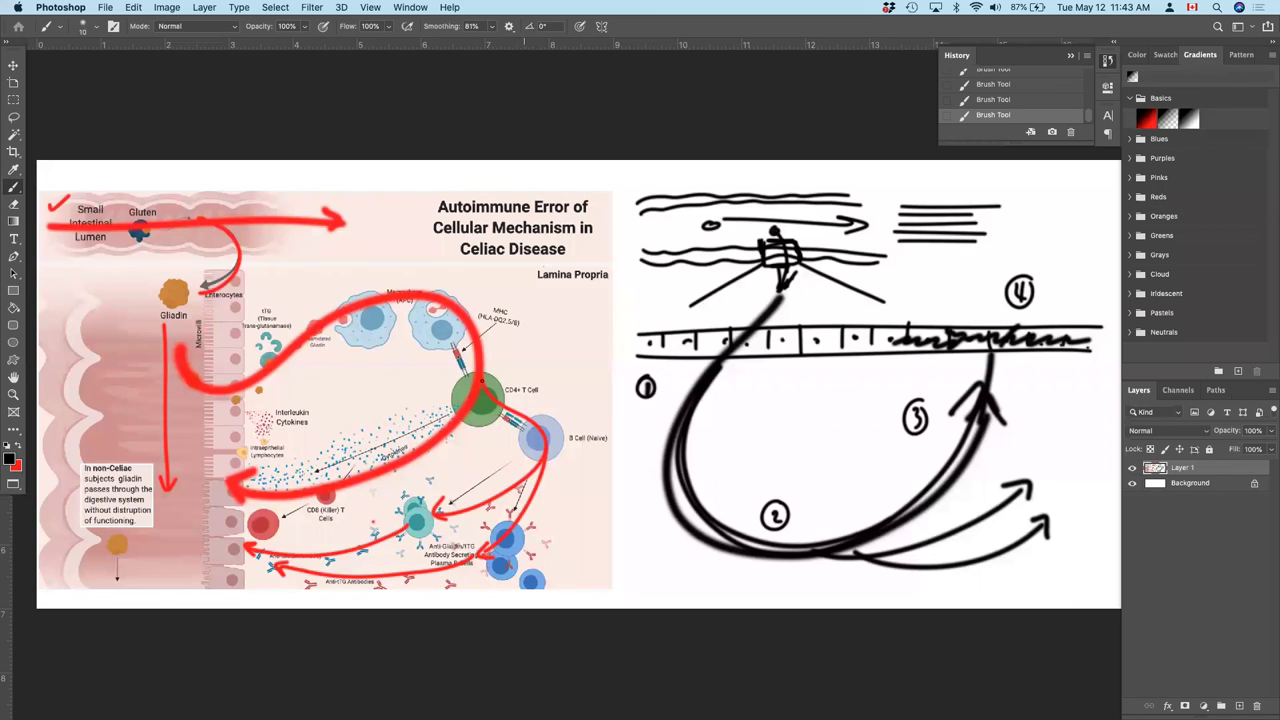
{"action": "key", "text": "ctrl+Up"}
- In BioRender, move the left celiac illustration leftward and rotate it about 90° clockwise
{"action": "left_click", "coordinate": [320, 290]}
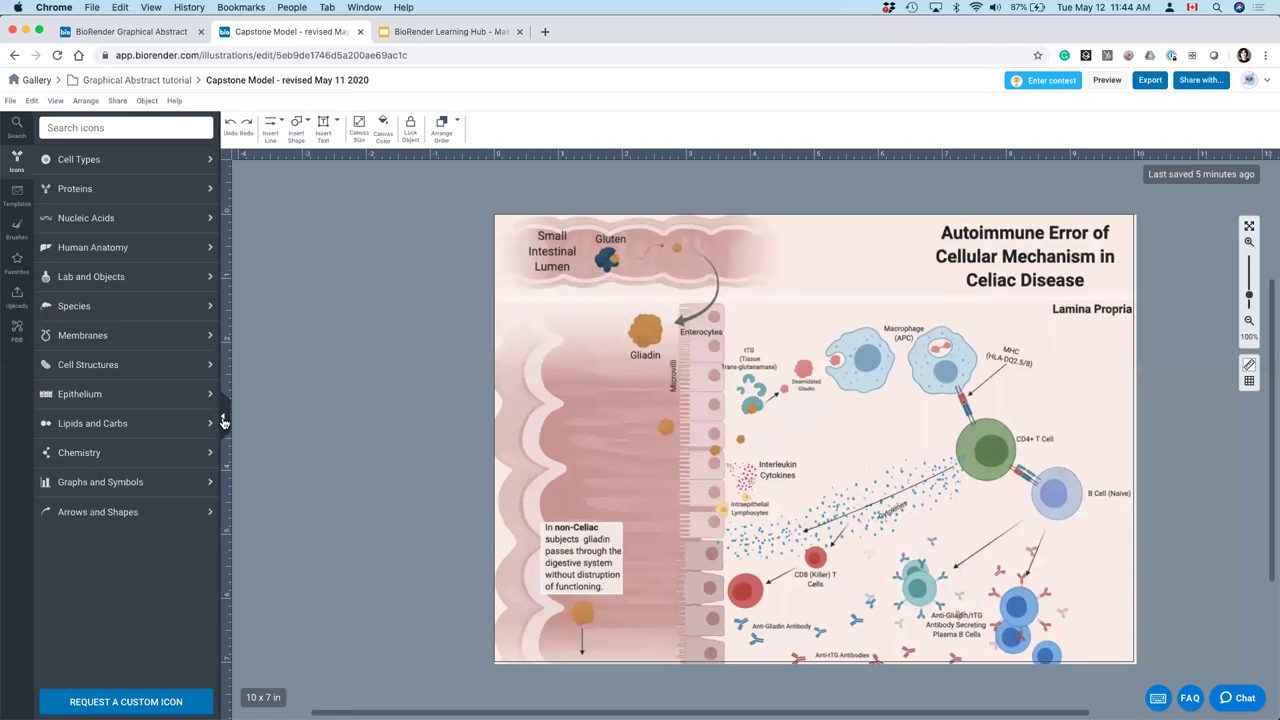
{"action": "left_click", "coordinate": [224, 421]}
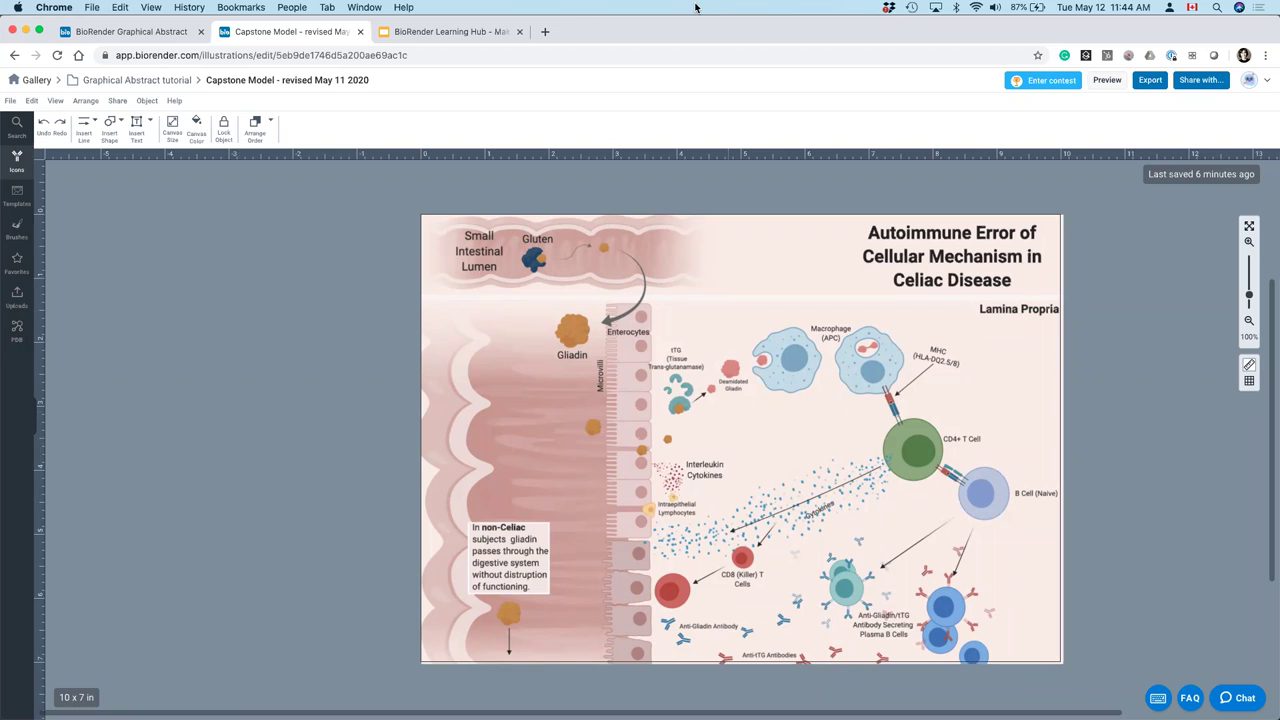
{"action": "left_click", "coordinate": [564, 490]}
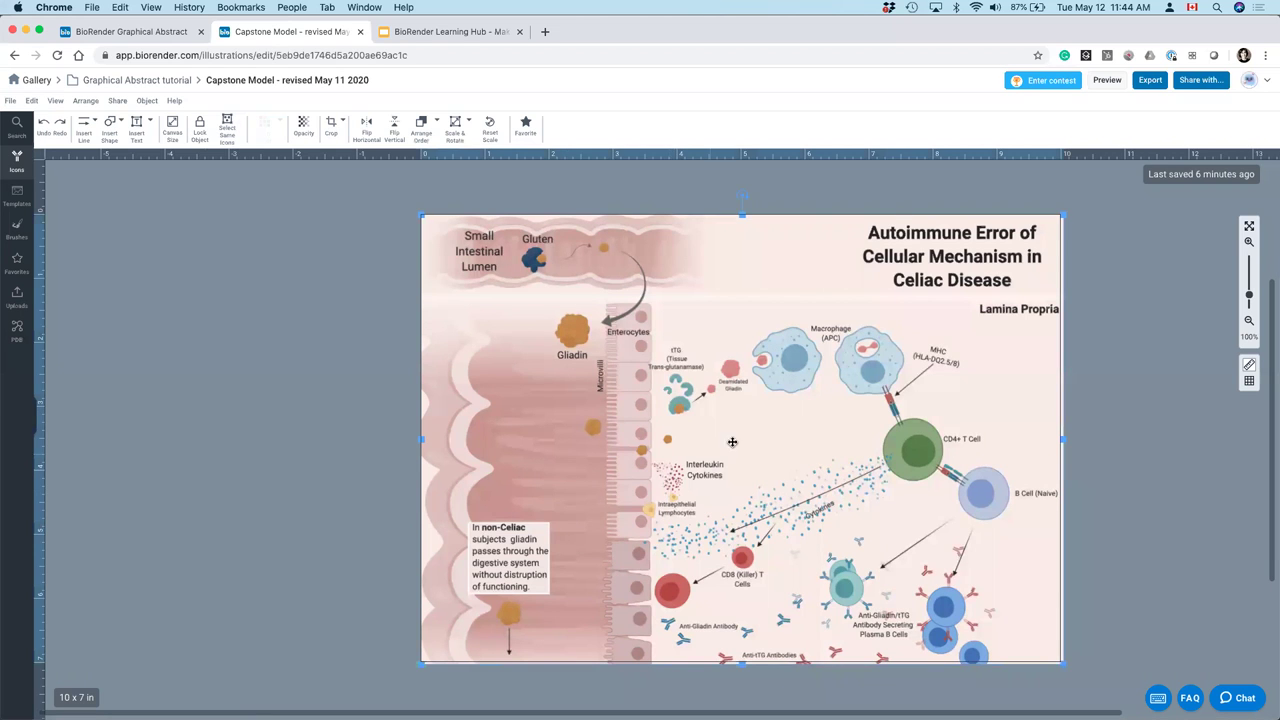
{"action": "left_click_drag", "start_coordinate": [965, 447], "coordinate": [322, 437]}
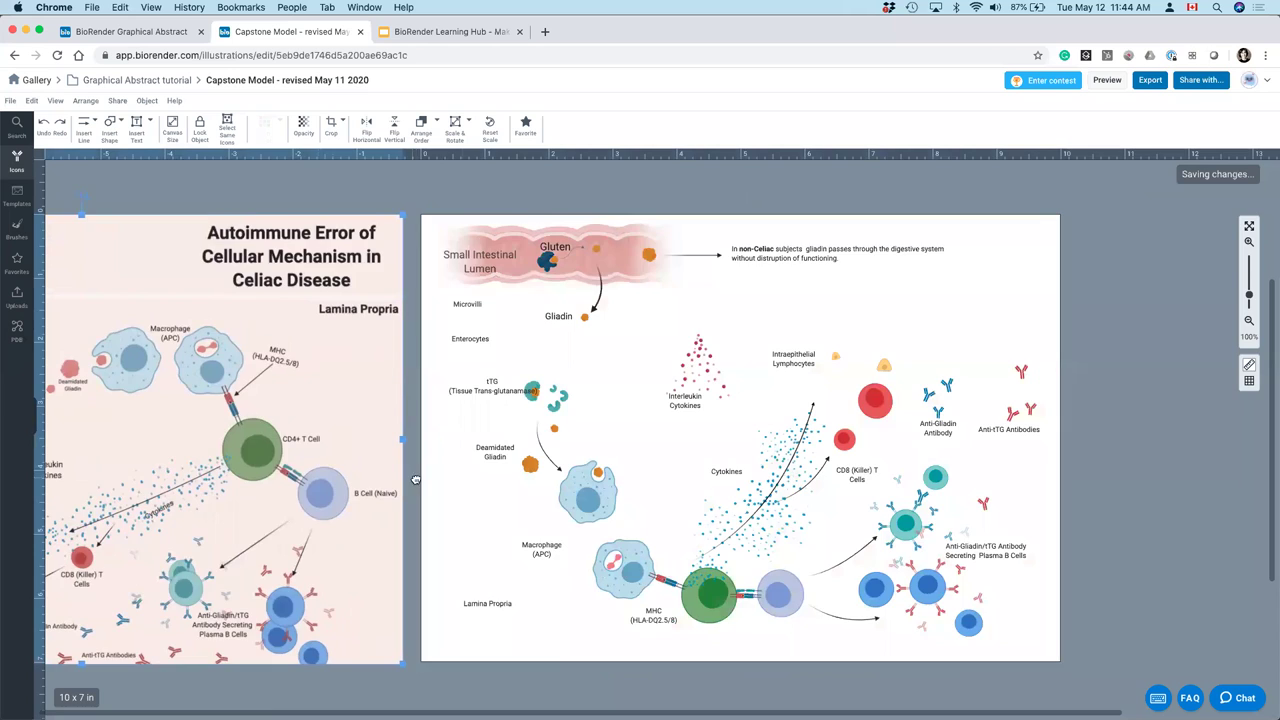
{"action": "scroll", "coordinate": [340, 470], "scroll_direction": "left", "scroll_amount": 5}
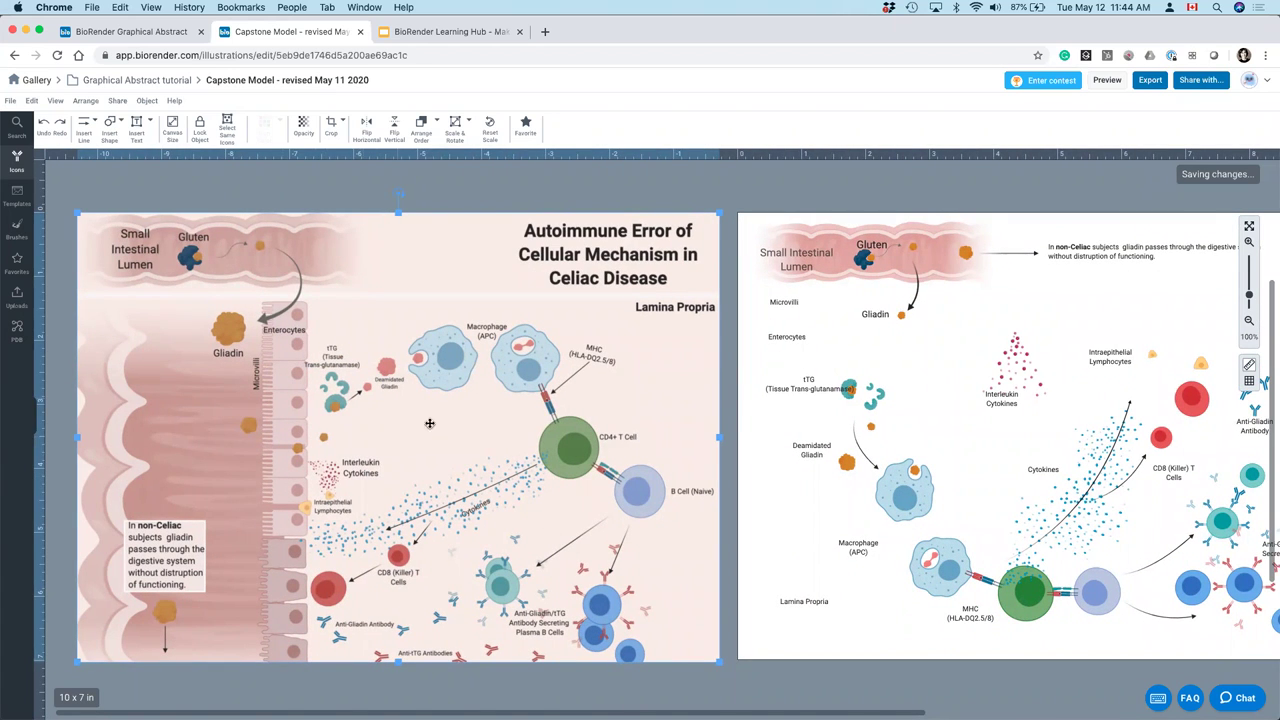
{"action": "left_click_drag", "start_coordinate": [317, 349], "coordinate": [315, 346]}
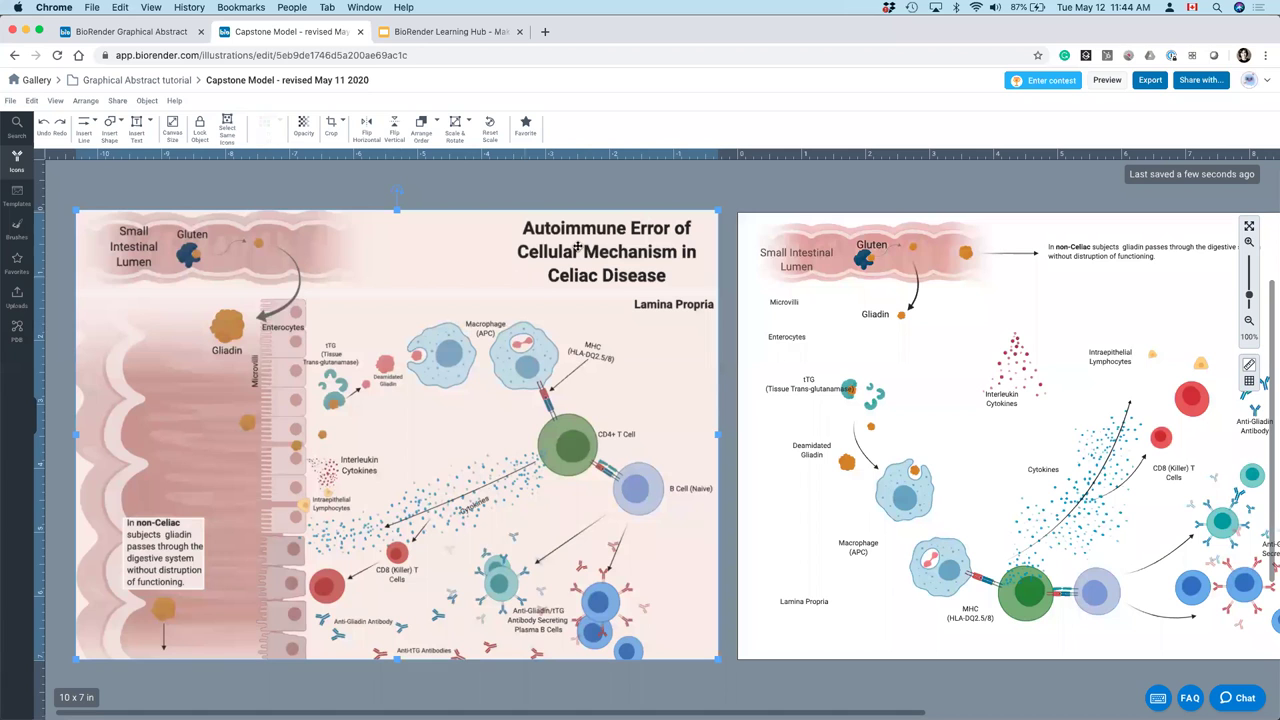
{"action": "left_click_drag", "start_coordinate": [397, 191], "coordinate": [618, 436]}
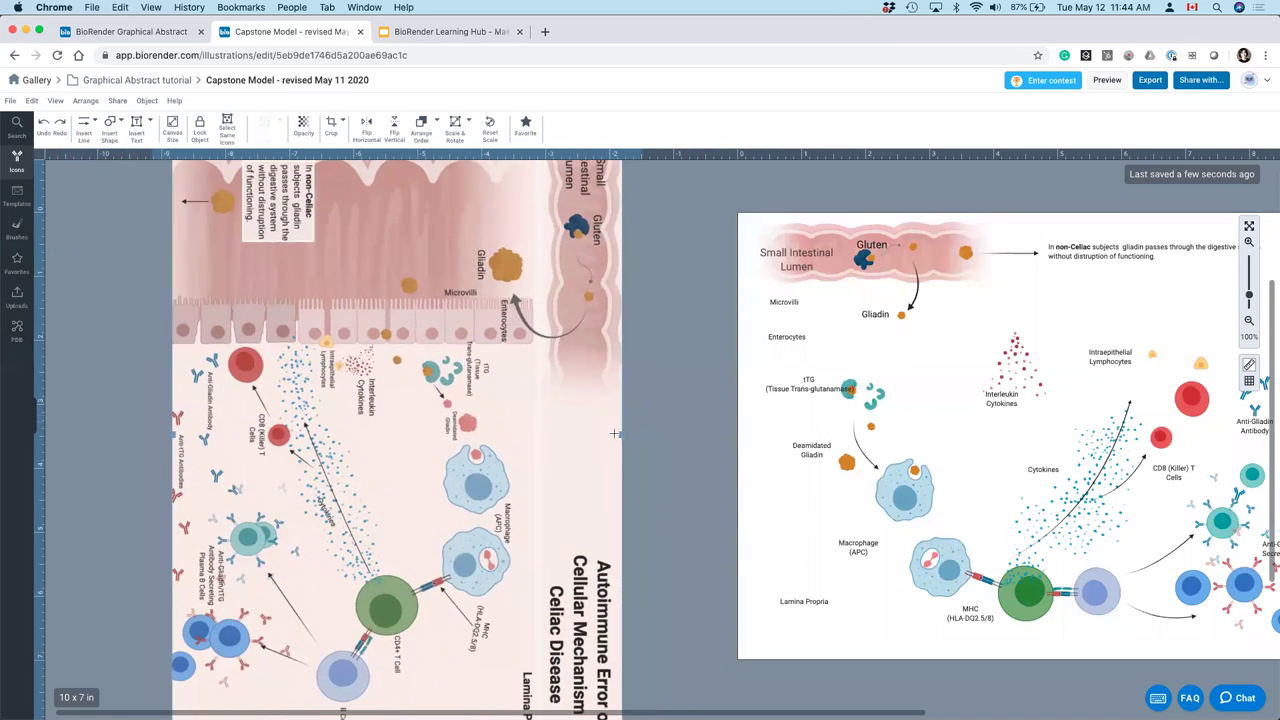
- Mirror the left illustration and flip it back, then rotate it upright again beside the right figure
{"action": "left_click", "coordinate": [1250, 321]}
{"action": "left_click", "coordinate": [1250, 321]}
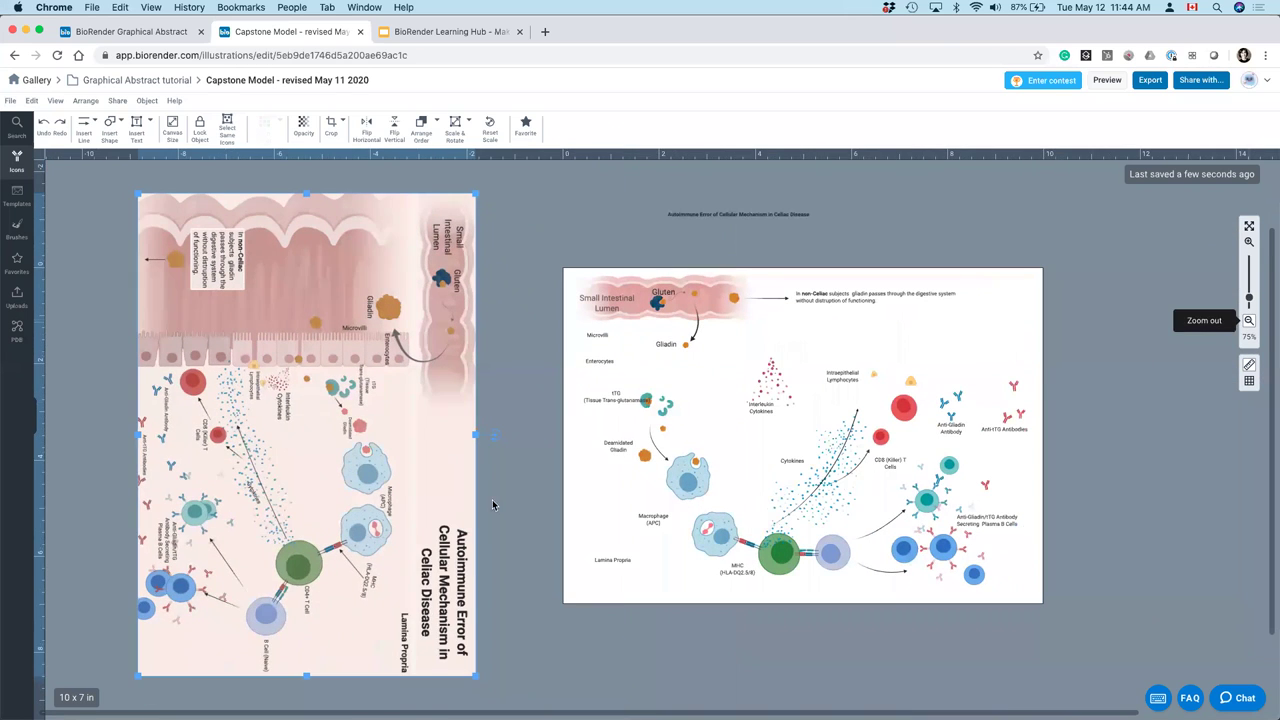
{"action": "left_click", "coordinate": [368, 127]}
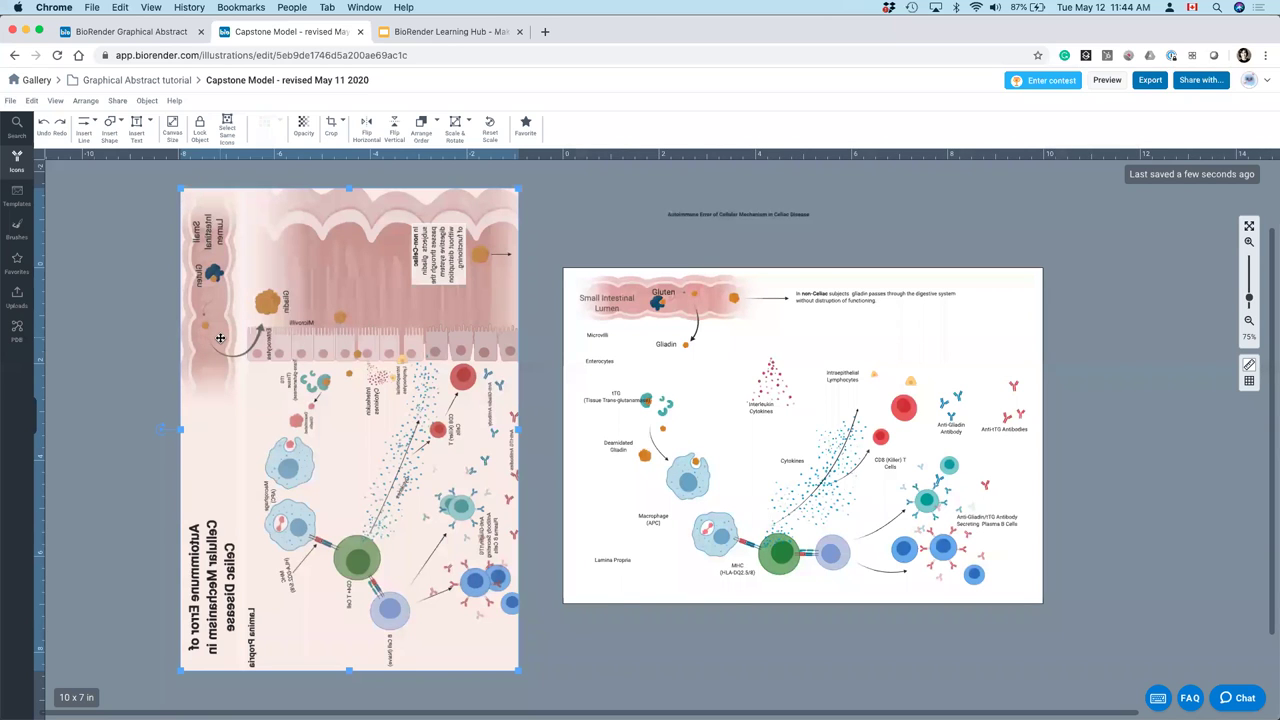
{"action": "mouse_move", "coordinate": [392, 332]}
{"action": "left_mouse_down"}
{"action": "mouse_move", "coordinate": [370, 337]}
{"action": "mouse_move", "coordinate": [381, 336]}
{"action": "left_mouse_up"}
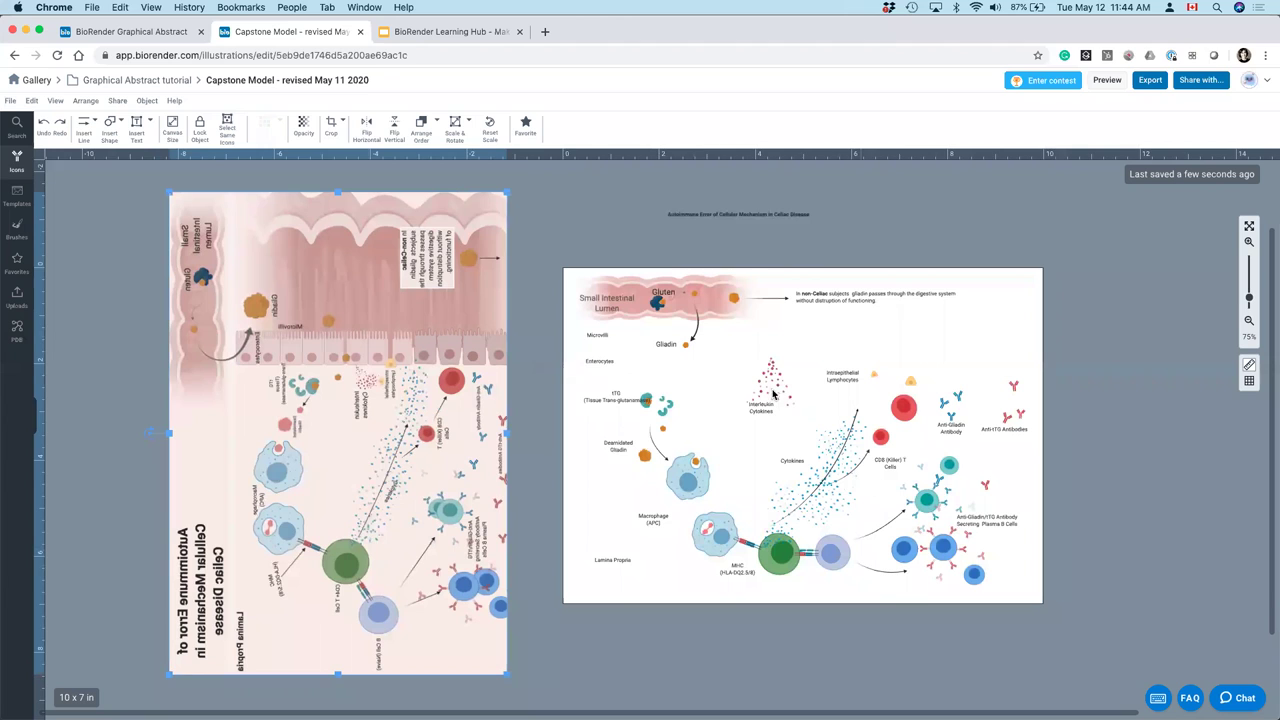
{"action": "left_click", "coordinate": [364, 131]}
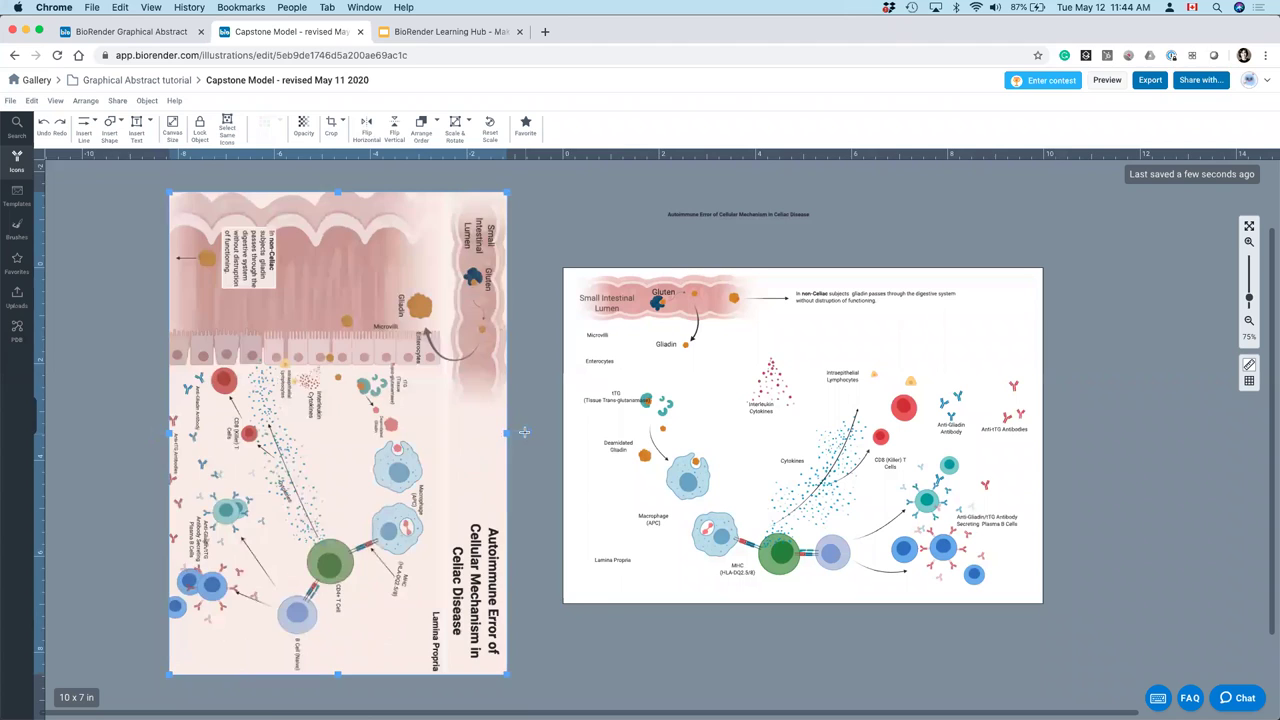
{"action": "left_click_drag", "start_coordinate": [529, 440], "coordinate": [332, 248]}
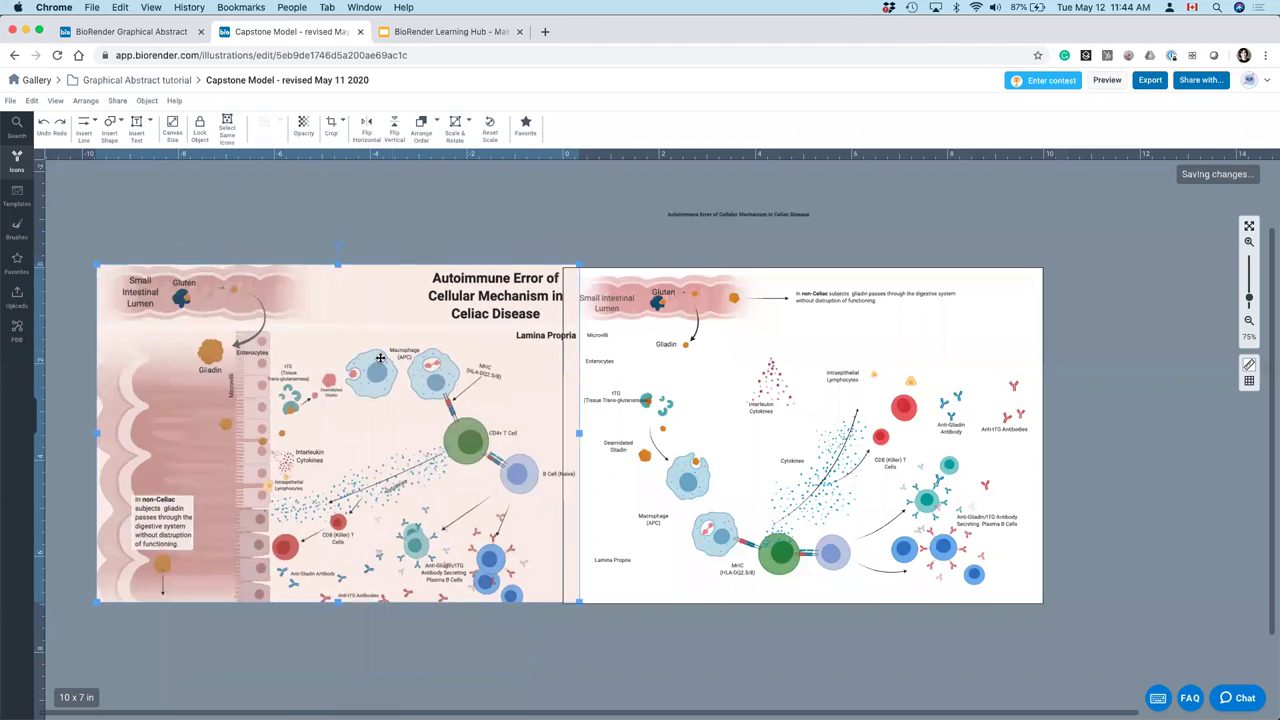
{"action": "left_click", "coordinate": [1248, 242]}
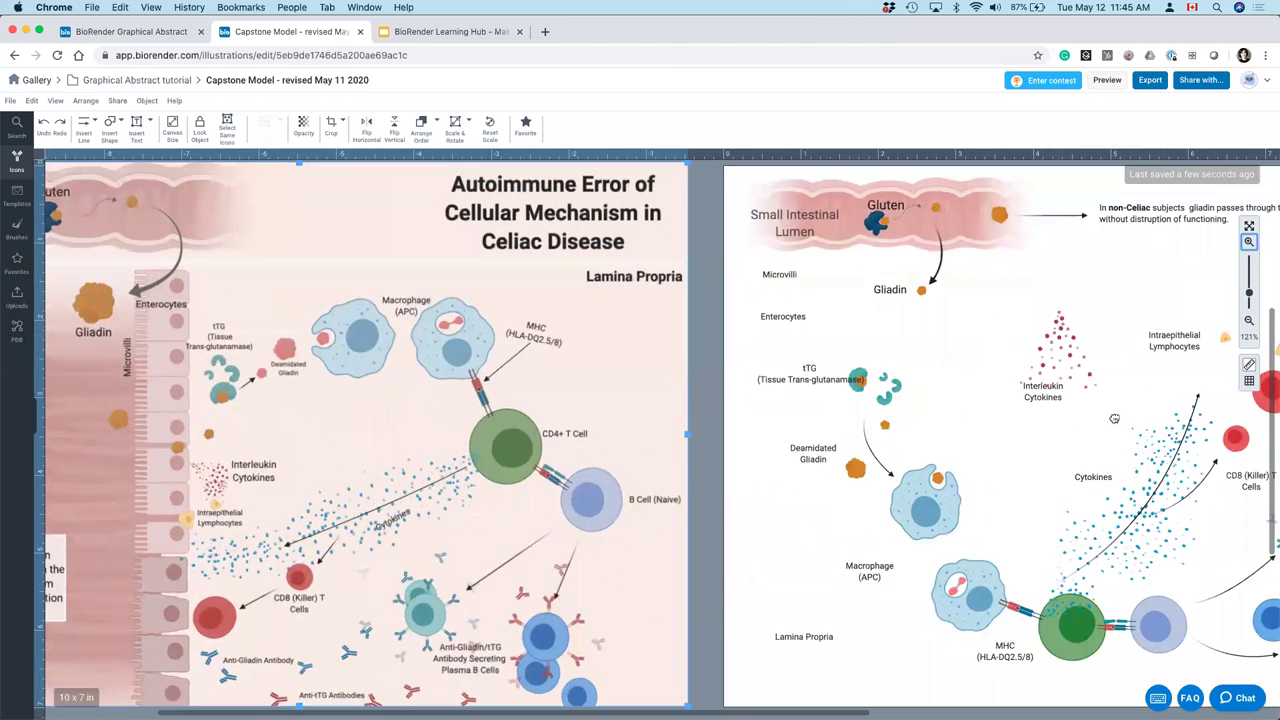
- Search the icons for 'enterocyte', try placing enterocyte row copies, then delete them
{"action": "mouse_move", "coordinate": [1114, 418]}
{"action": "left_mouse_down"}
{"action": "mouse_move", "coordinate": [771, 377]}
{"action": "mouse_move", "coordinate": [795, 424]}
{"action": "left_mouse_up"}
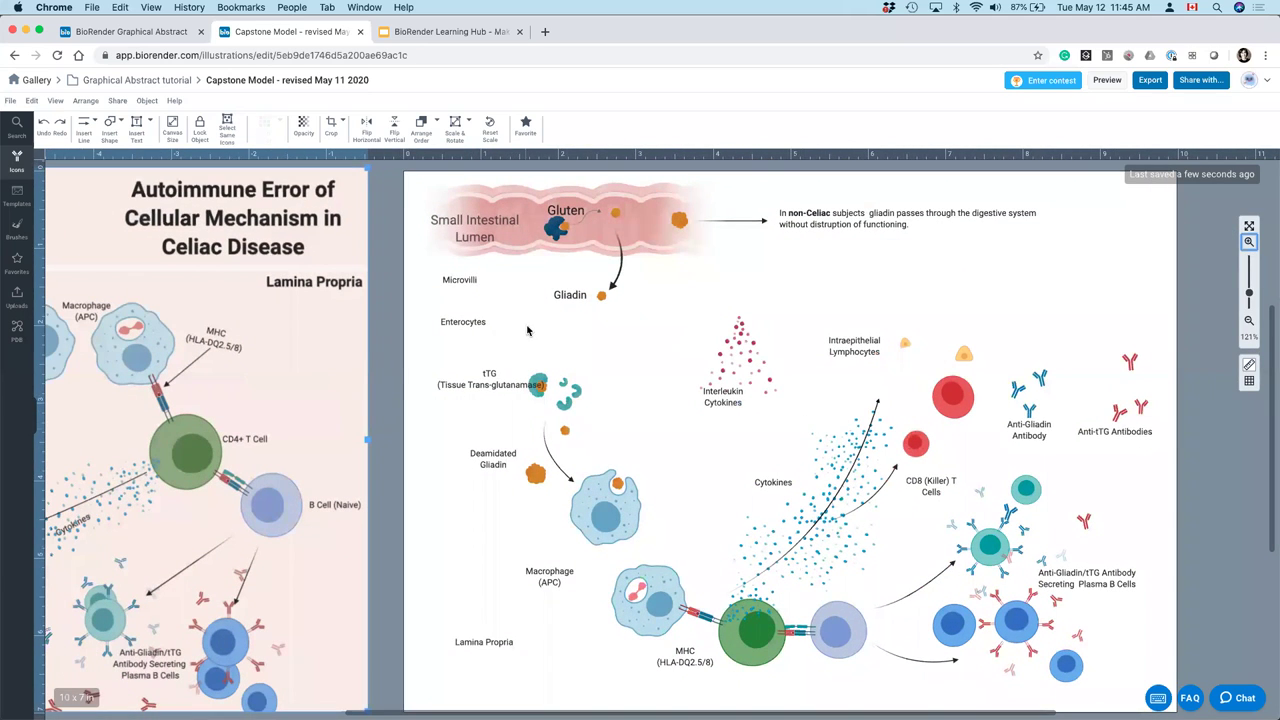
{"action": "left_click", "coordinate": [36, 418]}
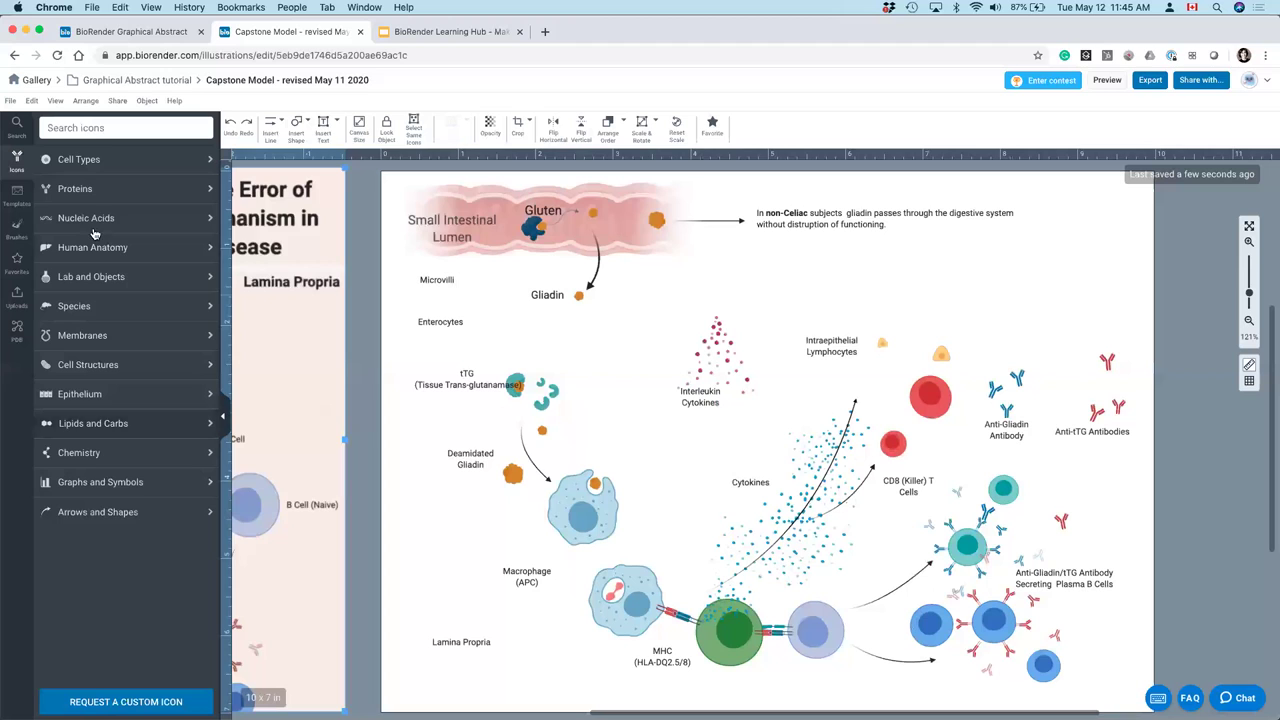
{"action": "left_click", "coordinate": [141, 122]}
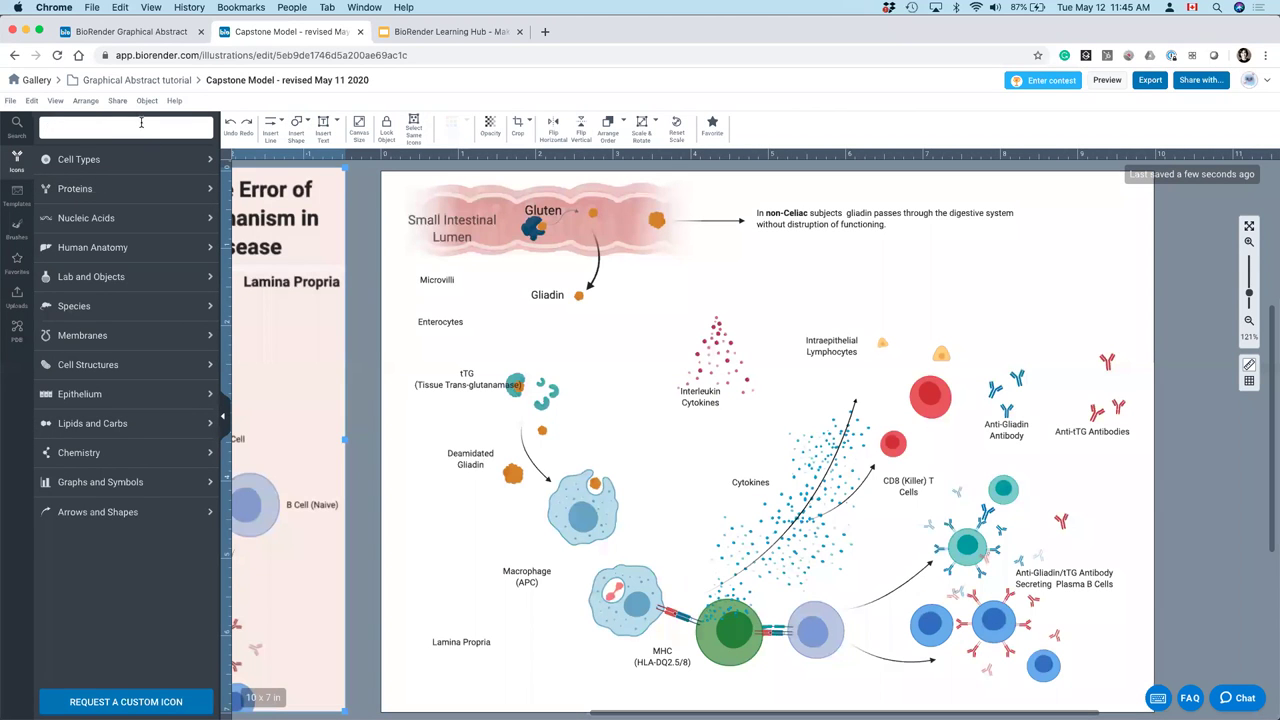
{"action": "type", "text": "enerocy"}
{"action": "key", "text": "BackSpace"}
{"action": "key", "text": "BackSpace"}
{"action": "key", "text": "BackSpace"}
{"action": "key", "text": "BackSpace"}
{"action": "type", "text": "terocyte"}
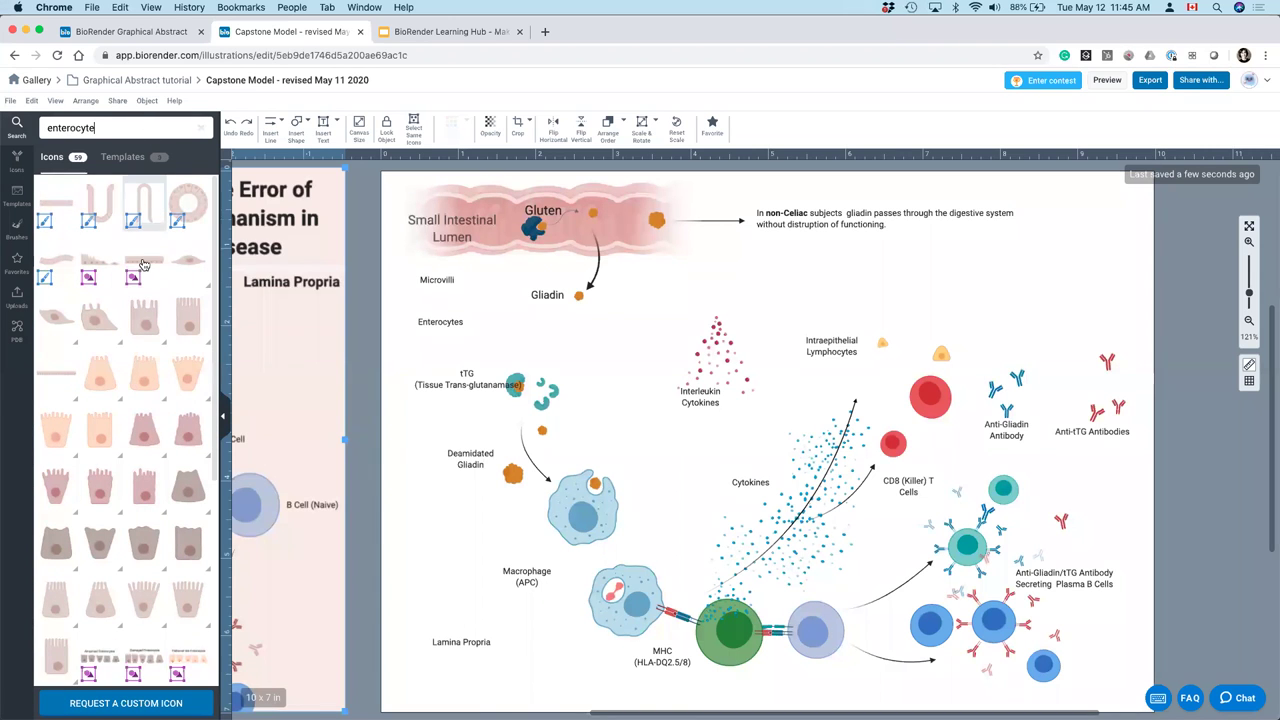
{"action": "mouse_move", "coordinate": [144, 266]}
{"action": "left_click_drag", "start_coordinate": [144, 266], "coordinate": [738, 356]}
{"action": "left_click", "coordinate": [568, 363], "text": "shift"}
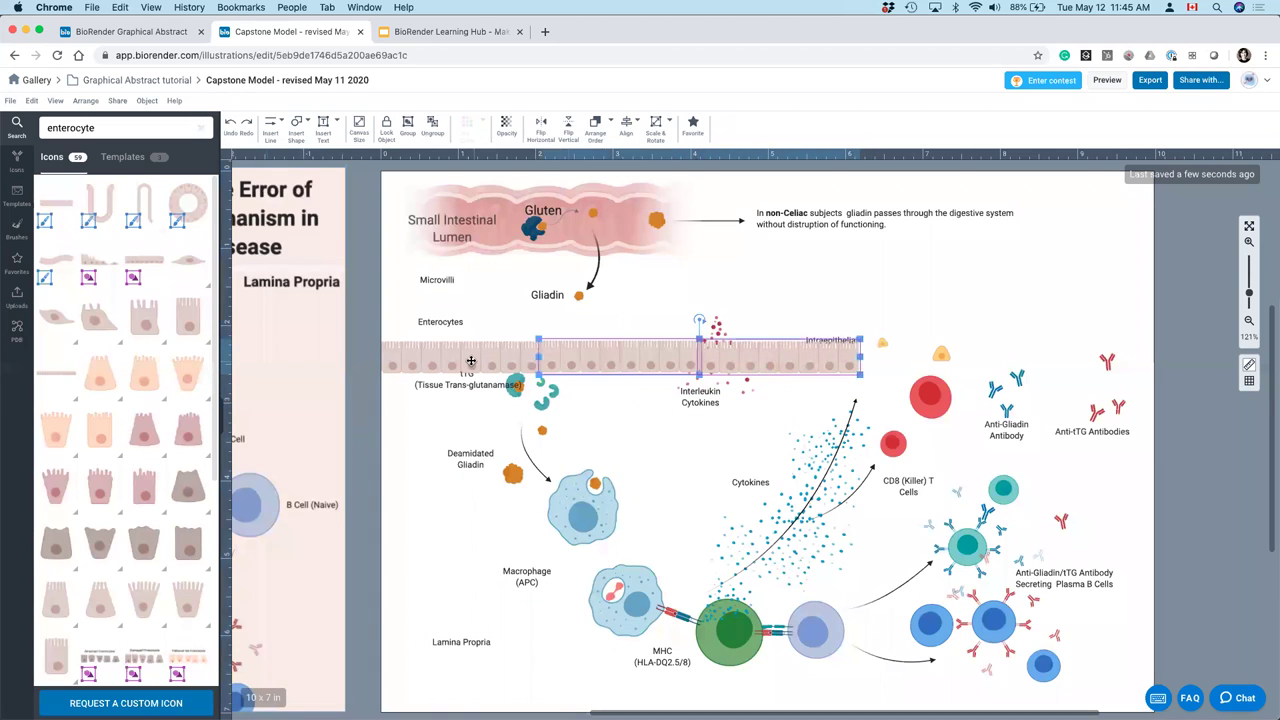
{"action": "left_click", "coordinate": [470, 361], "text": "shift"}
{"action": "key", "text": "Delete"}
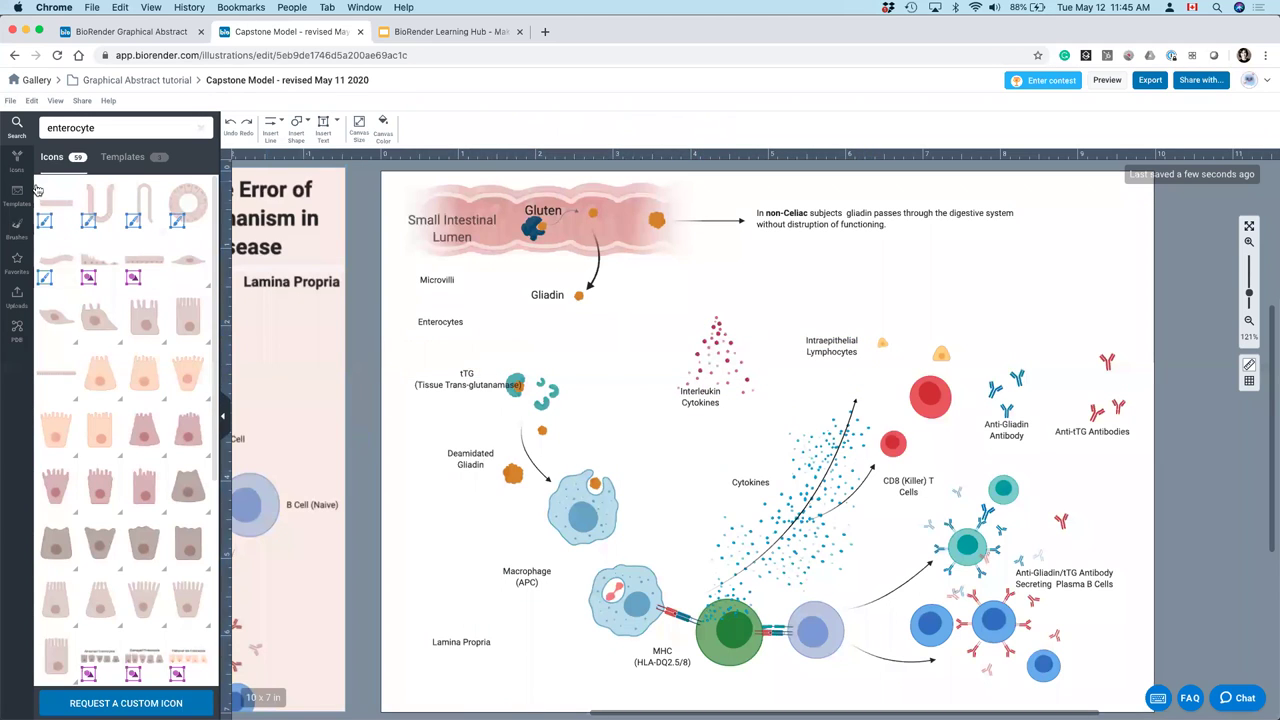
- Drop the straight Enterocyte brush below the Enterocytes label and stretch it rightward across the figure
{"action": "mouse_move", "coordinate": [49, 212]}
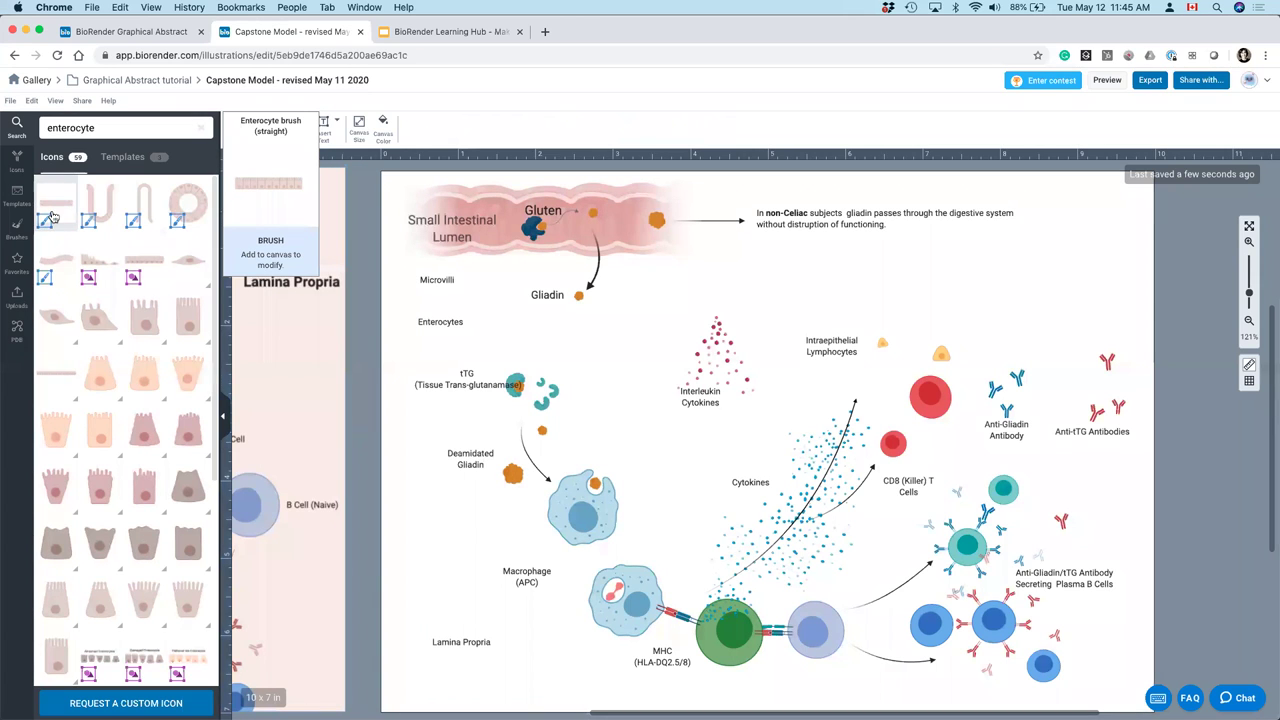
{"action": "mouse_move", "coordinate": [49, 221]}
{"action": "left_mouse_down"}
{"action": "mouse_move", "coordinate": [390, 350]}
{"action": "mouse_move", "coordinate": [440, 350]}
{"action": "mouse_move", "coordinate": [602, 396]}
{"action": "left_mouse_up"}
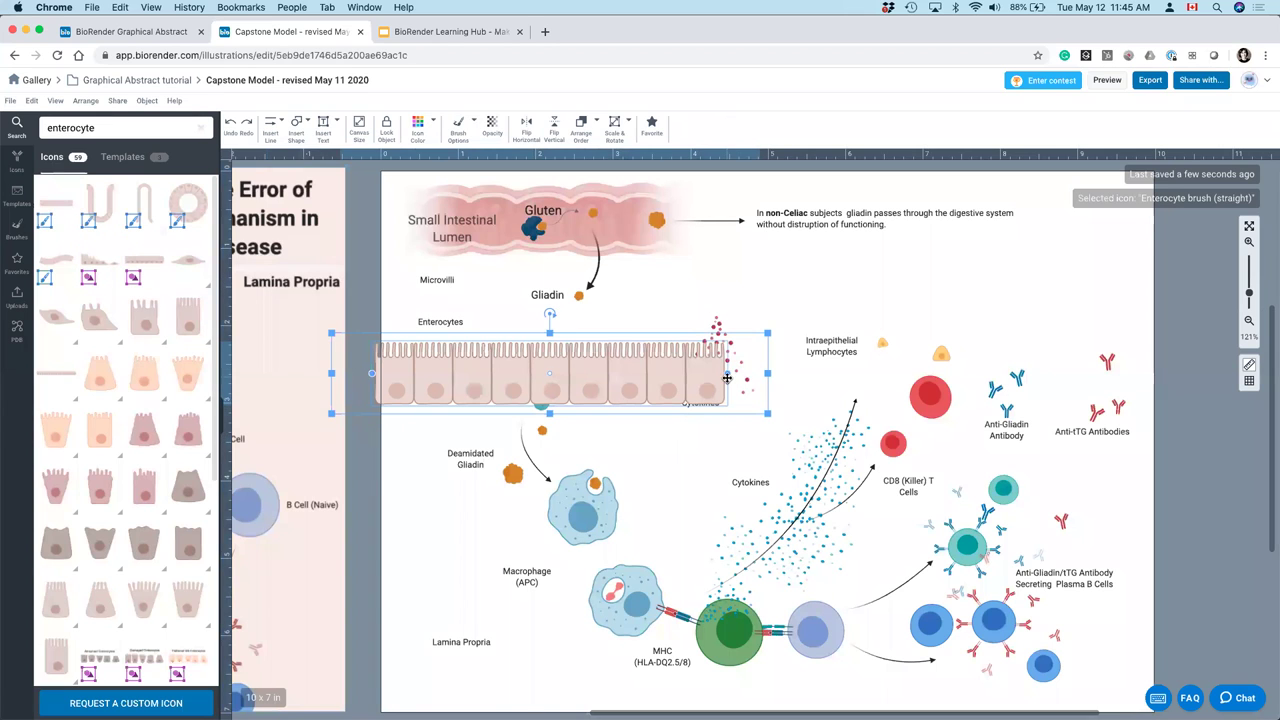
{"action": "left_click_drag", "start_coordinate": [512, 384], "coordinate": [510, 383]}
{"action": "left_click_drag", "start_coordinate": [726, 372], "coordinate": [1172, 371]}
- Try fitting a stretched villus tube against the strip, then delete it
{"action": "left_click_drag", "start_coordinate": [202, 288], "coordinate": [556, 580]}
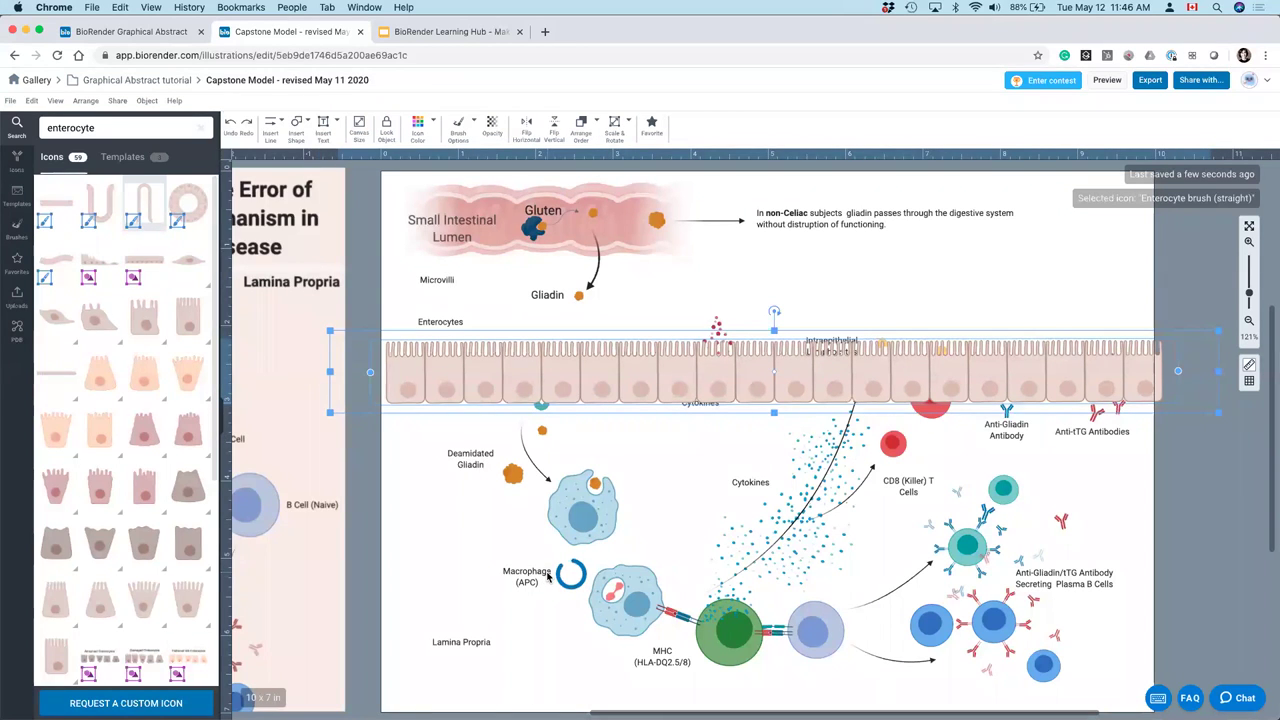
{"action": "left_click_drag", "start_coordinate": [578, 476], "coordinate": [576, 298]}
{"action": "left_click_drag", "start_coordinate": [614, 521], "coordinate": [893, 527]}
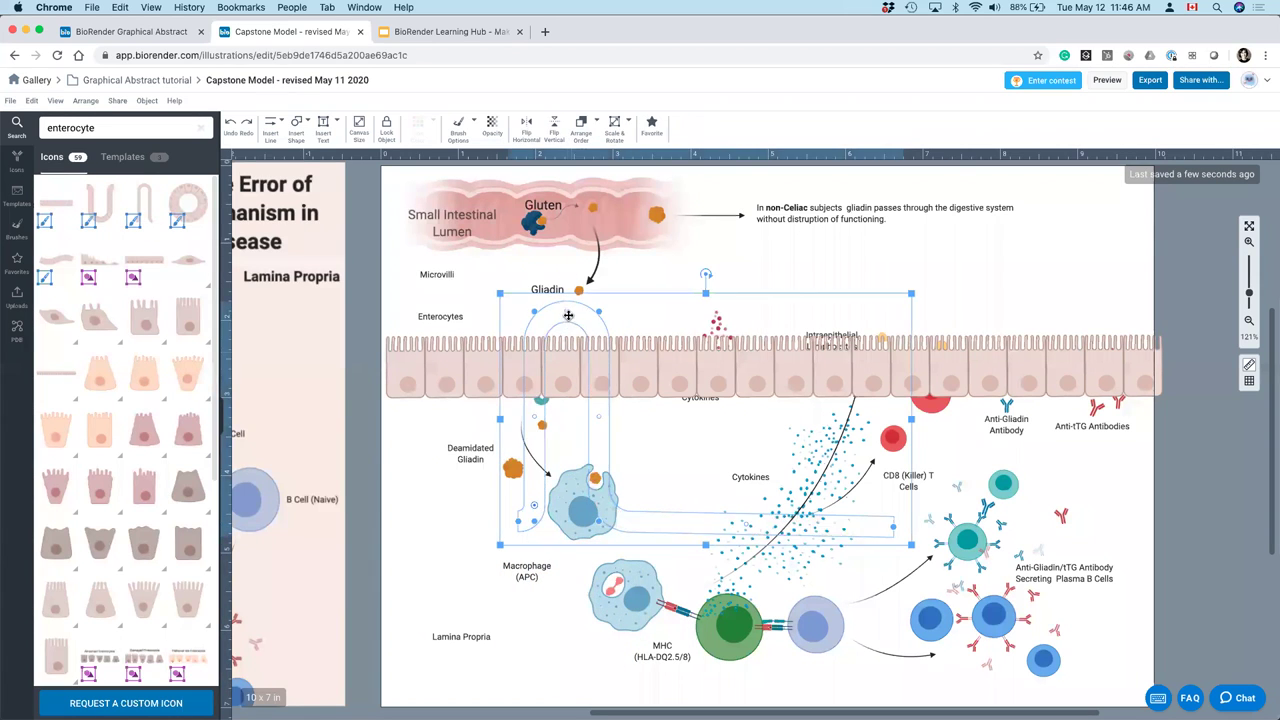
{"action": "left_click_drag", "start_coordinate": [565, 325], "coordinate": [665, 241]}
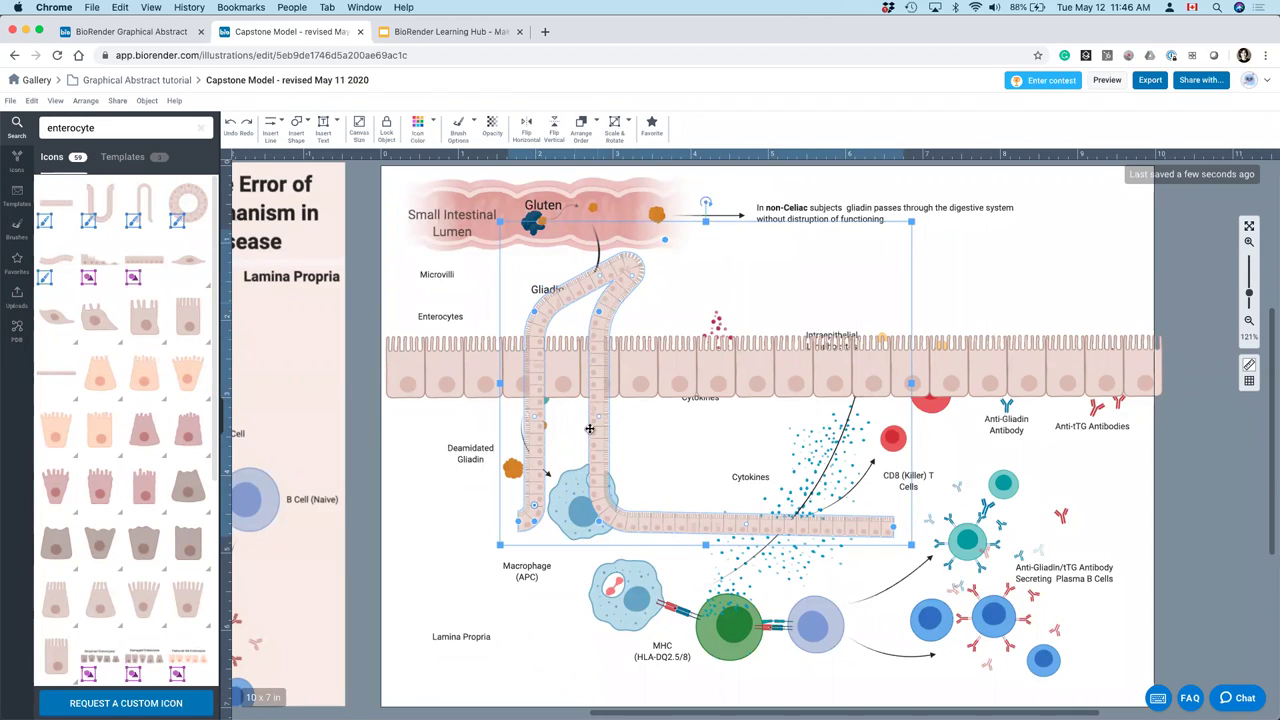
{"action": "left_click_drag", "start_coordinate": [595, 416], "coordinate": [595, 512]}
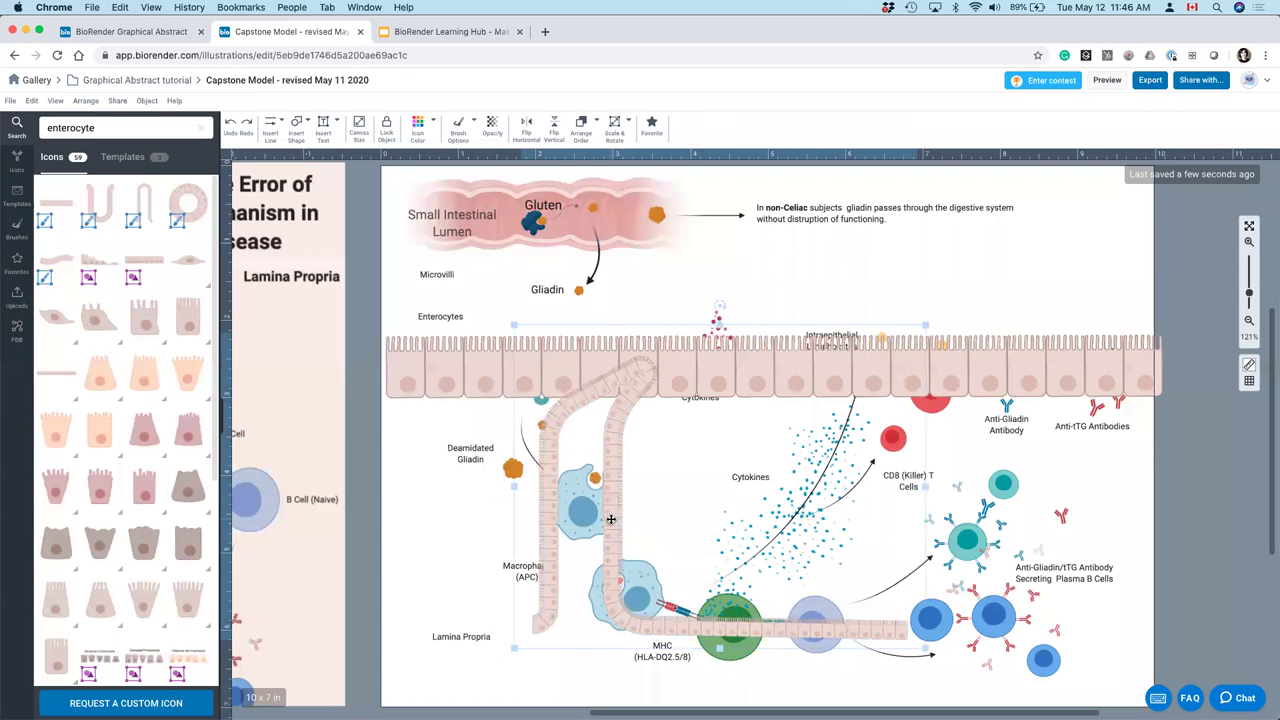
{"action": "key", "text": "Delete"}
- Undo a trial curve on the enterocyte strip and raise it about 25 px
{"action": "left_click", "coordinate": [722, 379]}
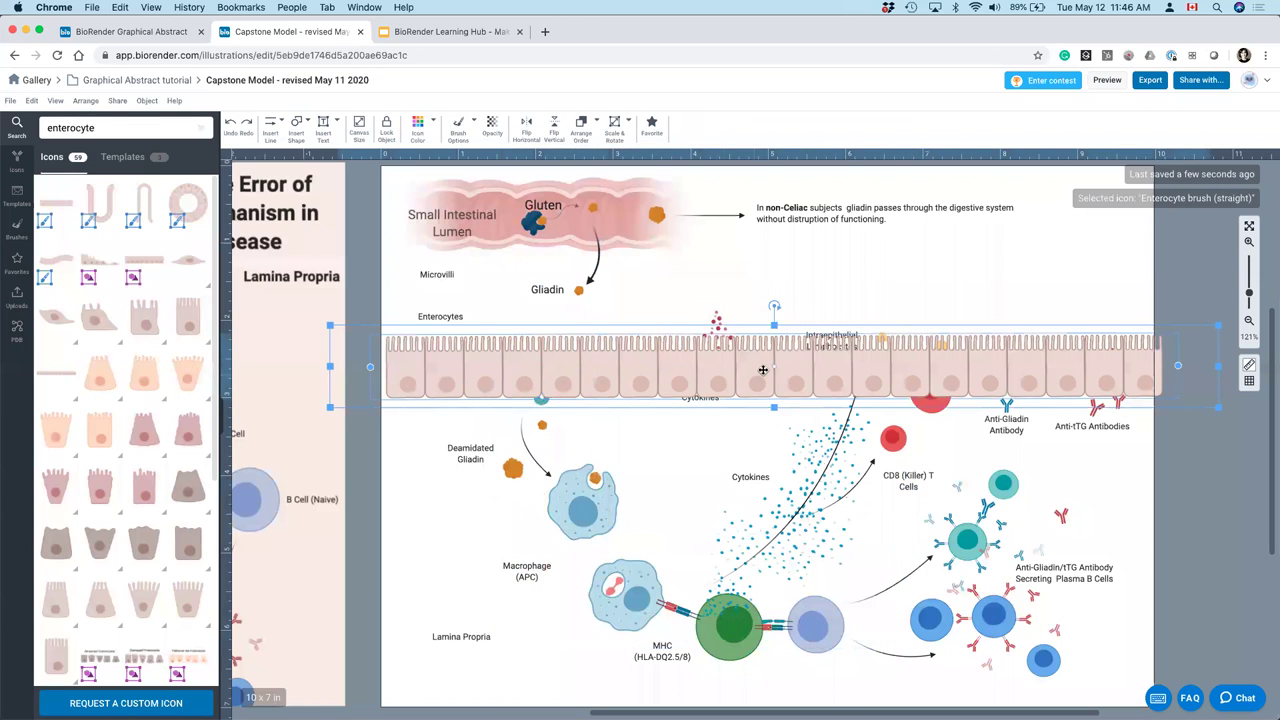
{"action": "mouse_move", "coordinate": [771, 366]}
{"action": "left_mouse_down"}
{"action": "mouse_move", "coordinate": [770, 236]}
{"action": "mouse_move", "coordinate": [785, 470]}
{"action": "mouse_move", "coordinate": [736, 661]}
{"action": "left_mouse_up"}
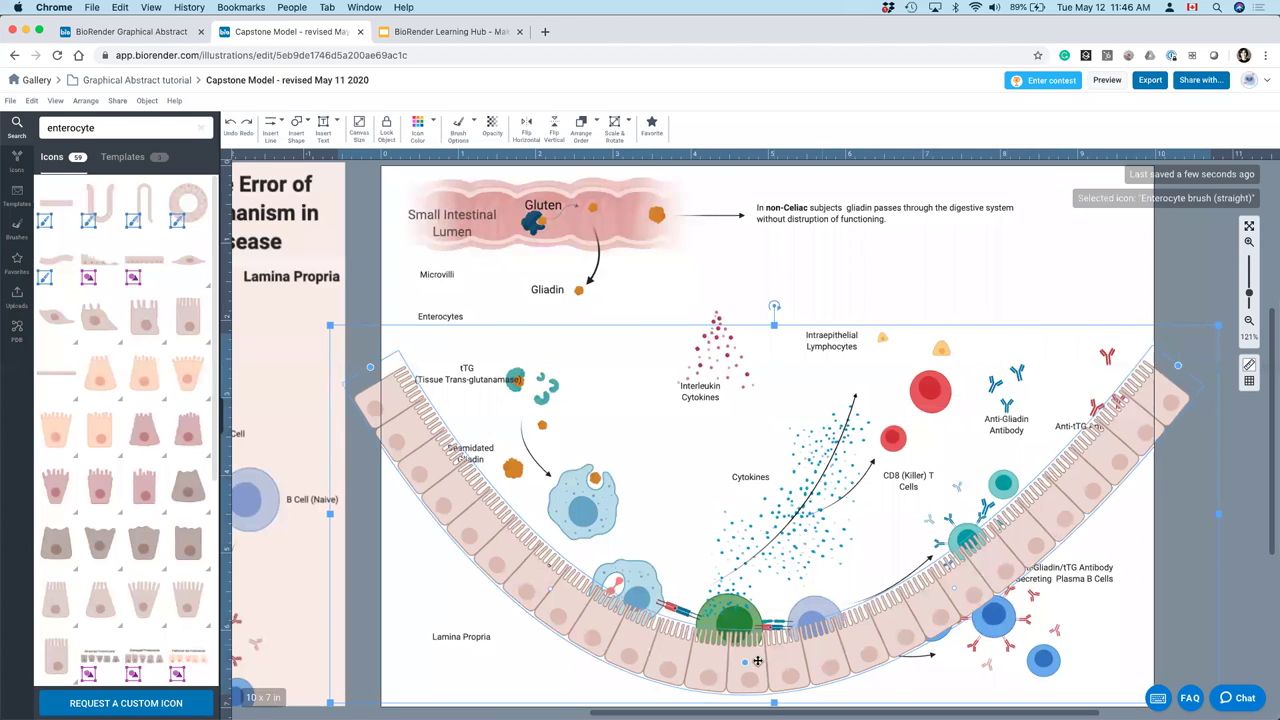
{"action": "key", "text": "ctrl+z"}
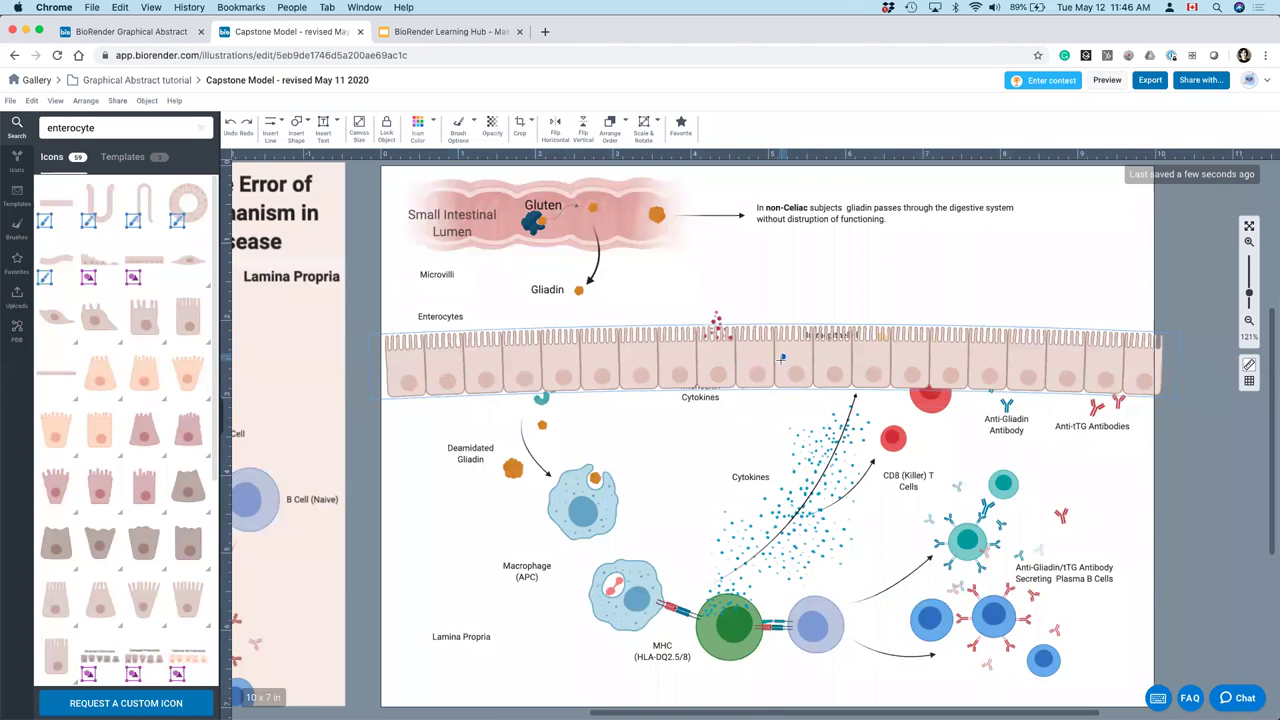
{"action": "key", "text": "ctrl+z"}
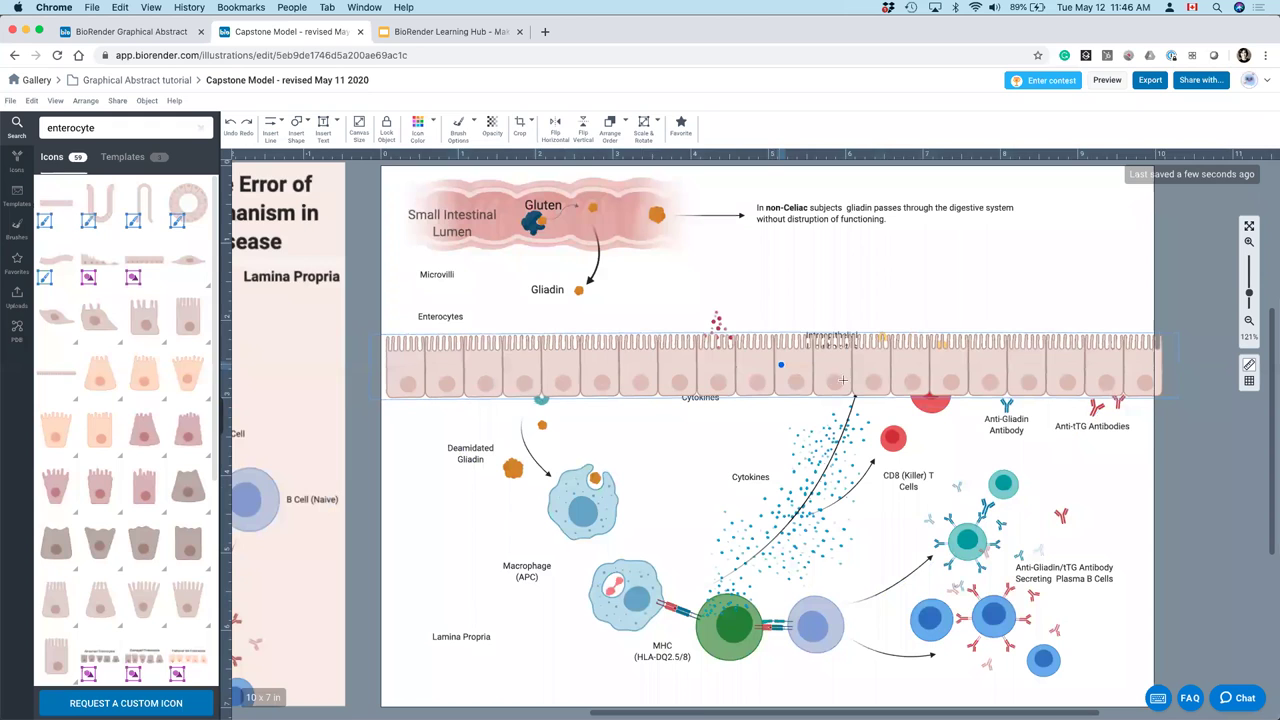
{"action": "left_click", "coordinate": [780, 368]}
{"action": "key", "text": "ctrl+z"}
{"action": "mouse_move", "coordinate": [835, 357]}
{"action": "left_mouse_down"}
{"action": "mouse_move", "coordinate": [839, 326]}
{"action": "mouse_move", "coordinate": [851, 340]}
{"action": "left_mouse_up"}
- Shrink the enterocyte brush size from 80 to about 54 and raise the strip near the Gliadin label
{"action": "left_click", "coordinate": [458, 125]}
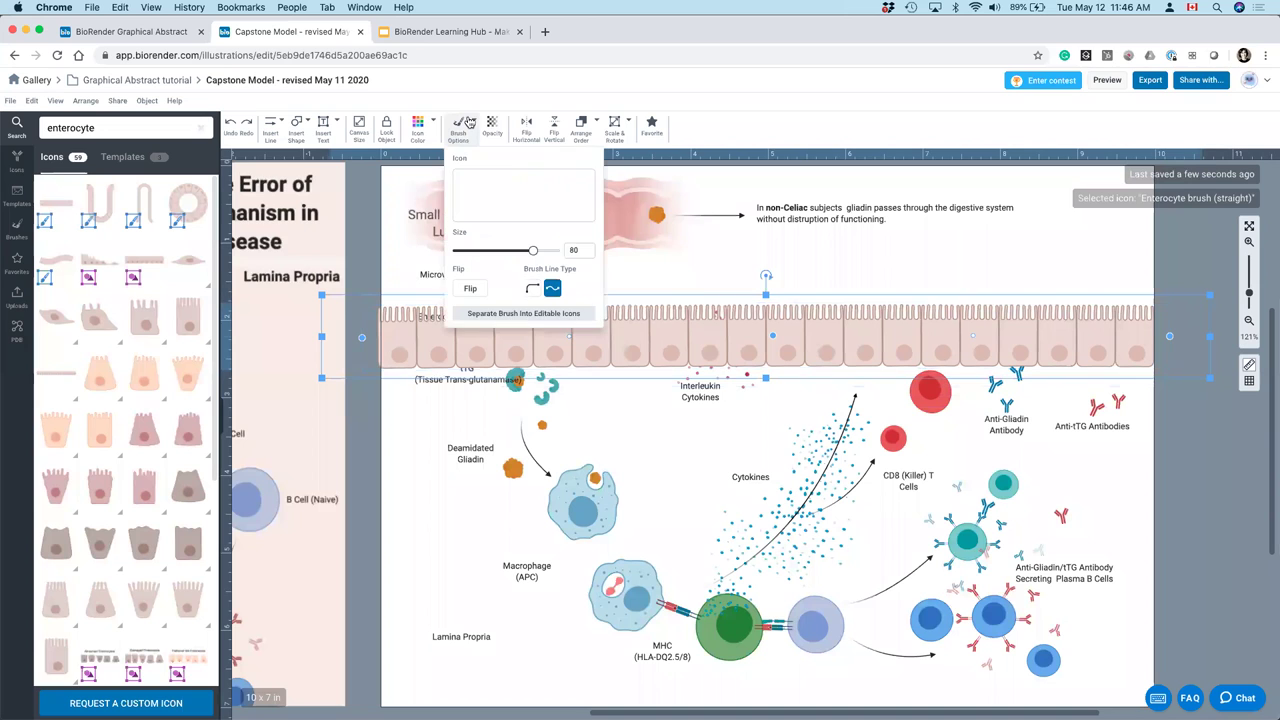
{"action": "mouse_move", "coordinate": [532, 250]}
{"action": "left_mouse_down"}
{"action": "mouse_move", "coordinate": [491, 250]}
{"action": "mouse_move", "coordinate": [505, 250]}
{"action": "left_mouse_up"}
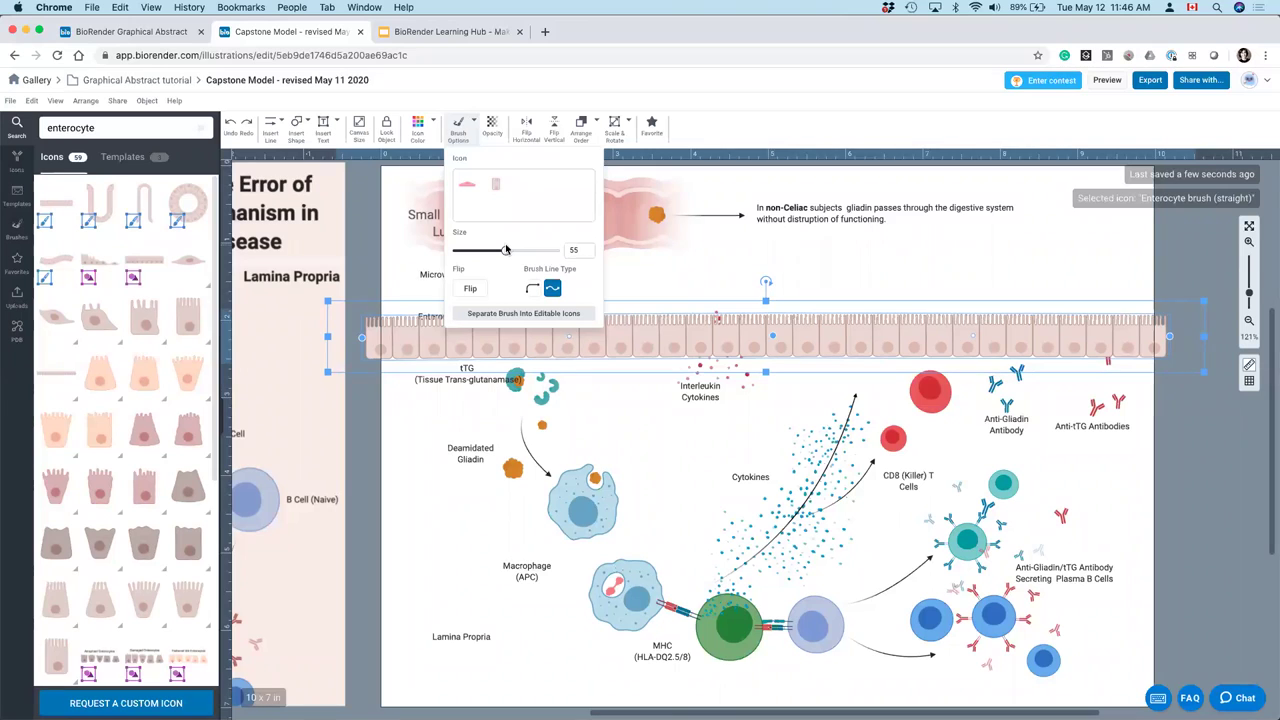
{"action": "key", "text": "Escape"}
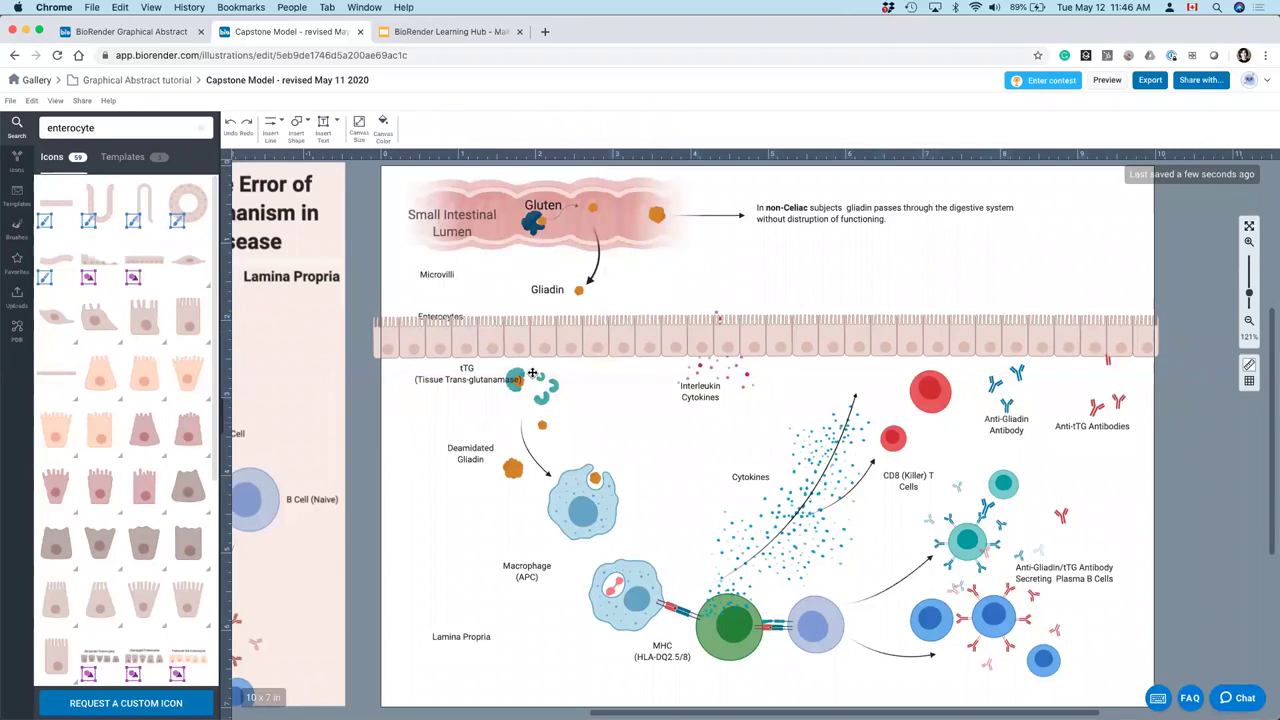
{"action": "mouse_move", "coordinate": [835, 328]}
{"action": "left_mouse_down"}
{"action": "mouse_move", "coordinate": [829, 314]}
{"action": "mouse_move", "coordinate": [767, 305]}
{"action": "left_mouse_up"}
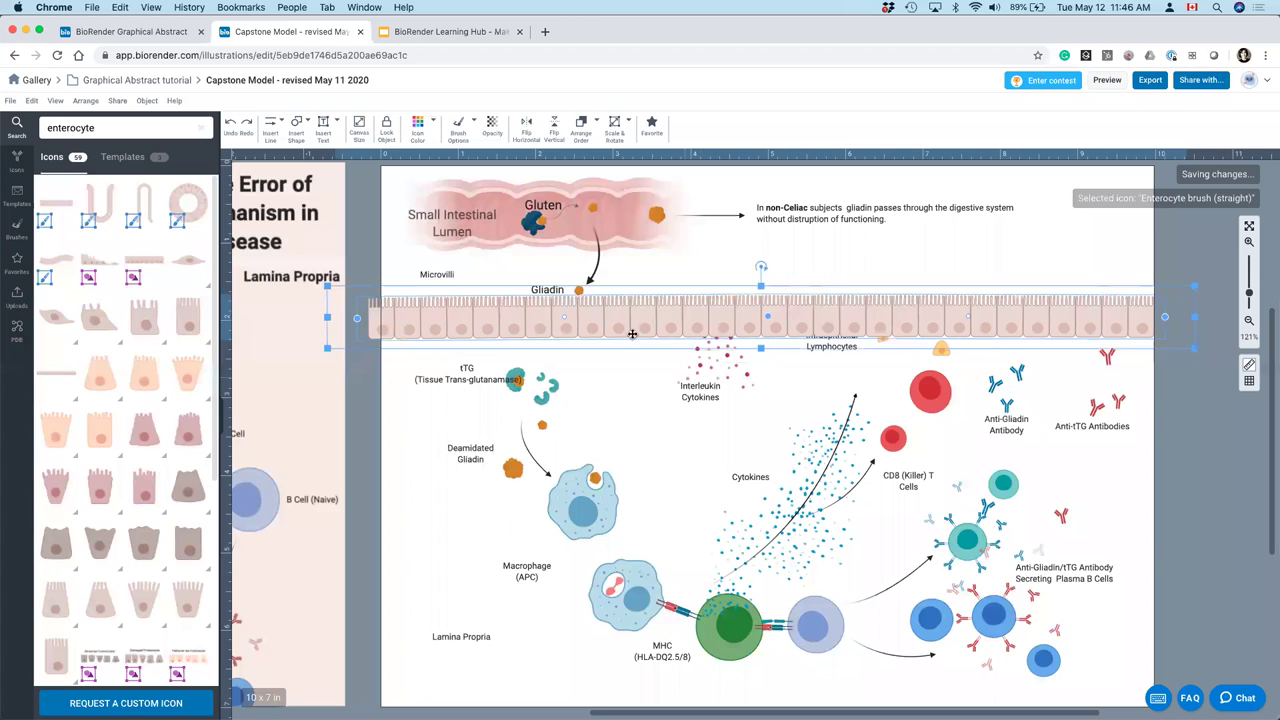
{"action": "left_click", "coordinate": [458, 125]}
- Separate the enterocyte brush into editable cell icons and nudge the band into place
{"action": "left_click", "coordinate": [524, 314]}
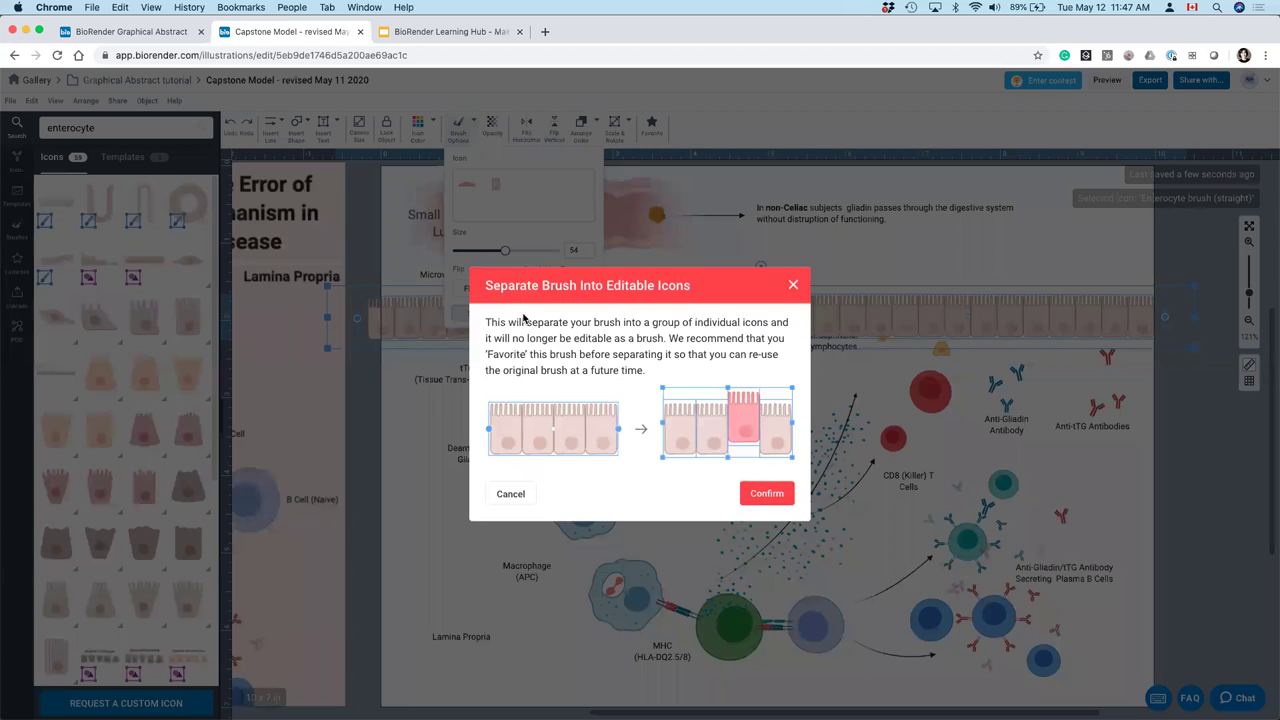
{"action": "left_click", "coordinate": [767, 494]}
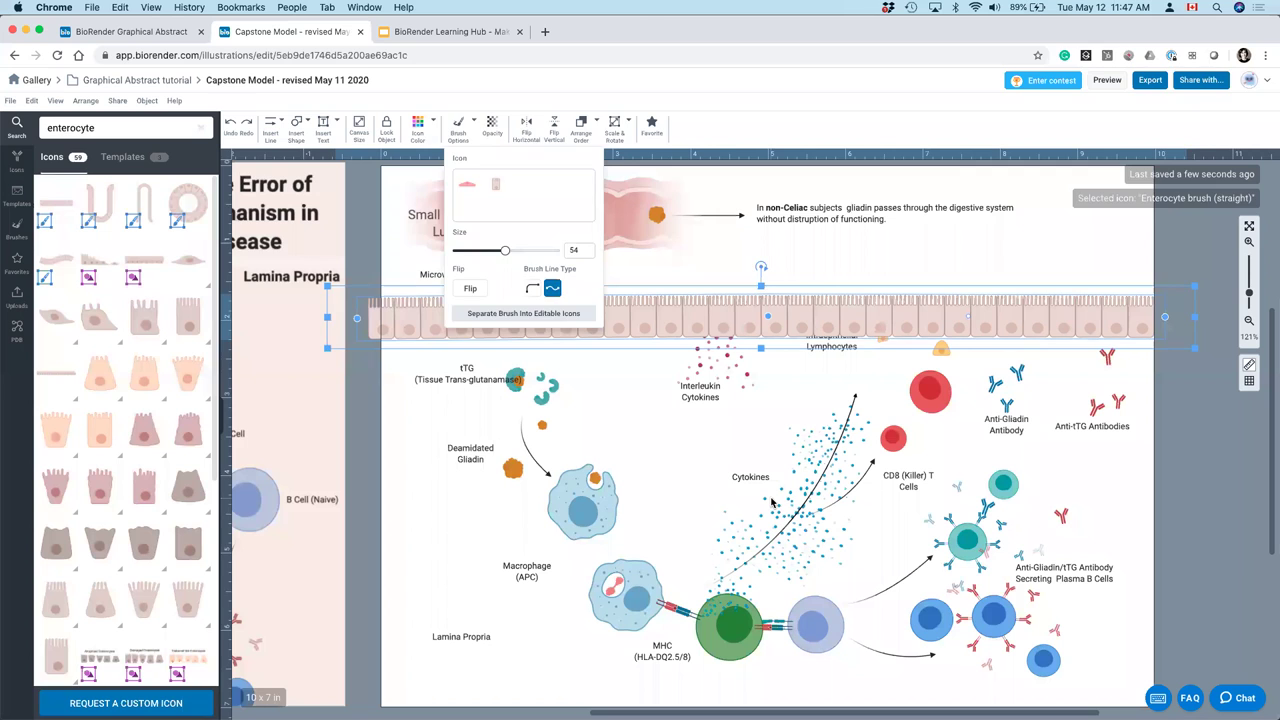
{"action": "left_click", "coordinate": [1249, 242]}
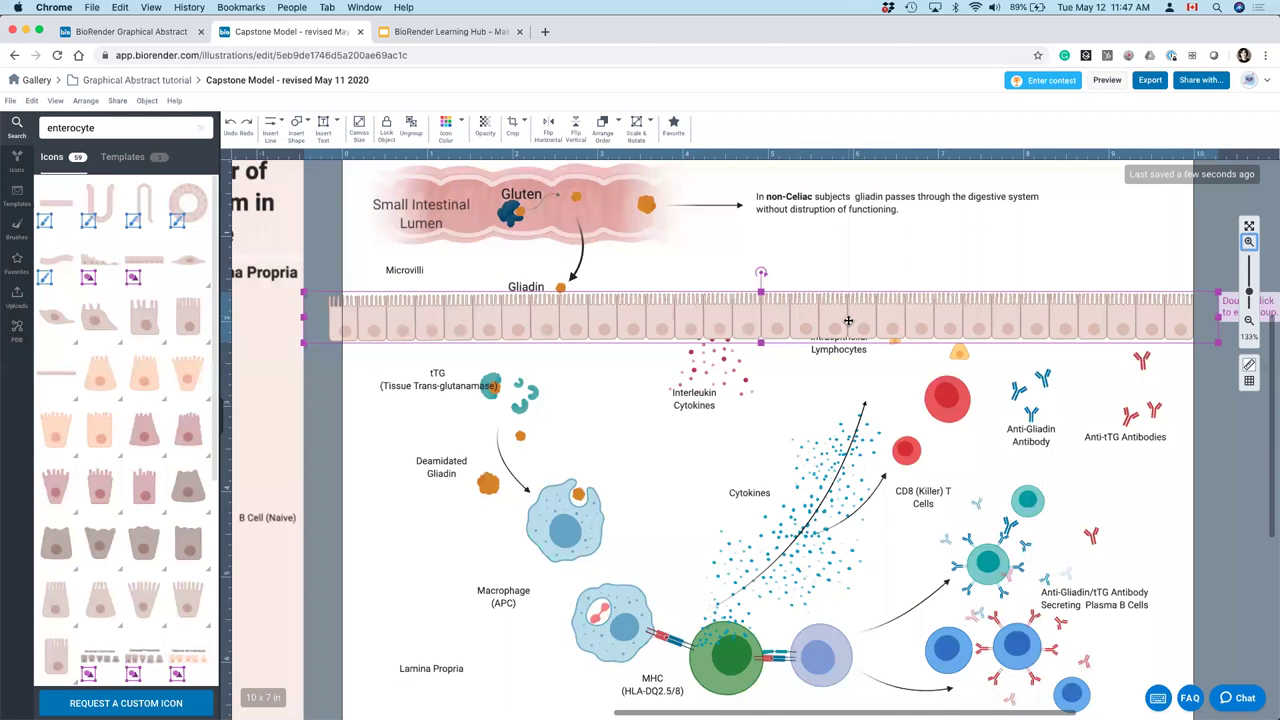
{"action": "left_click_drag", "start_coordinate": [848, 323], "coordinate": [858, 320]}
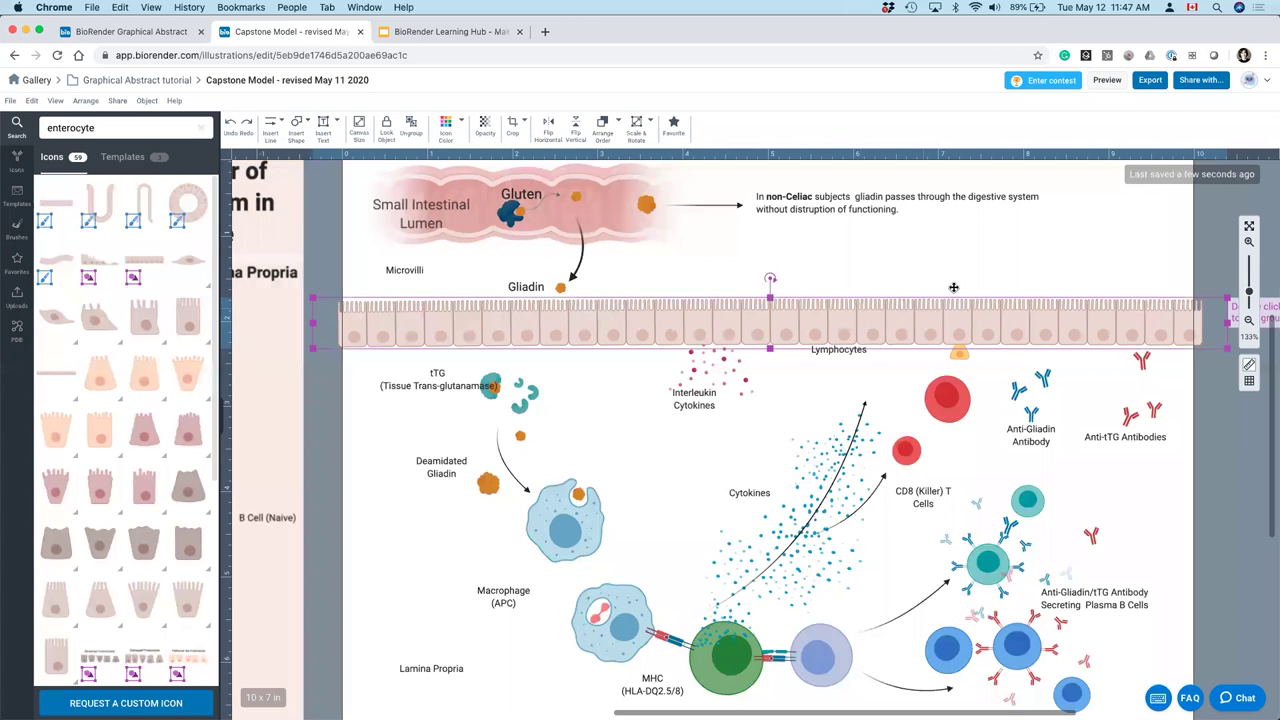
- Zoom in to 195%, collapse the Icons panel and centre the view on the epithelial band
{"action": "left_click", "coordinate": [1249, 242]}
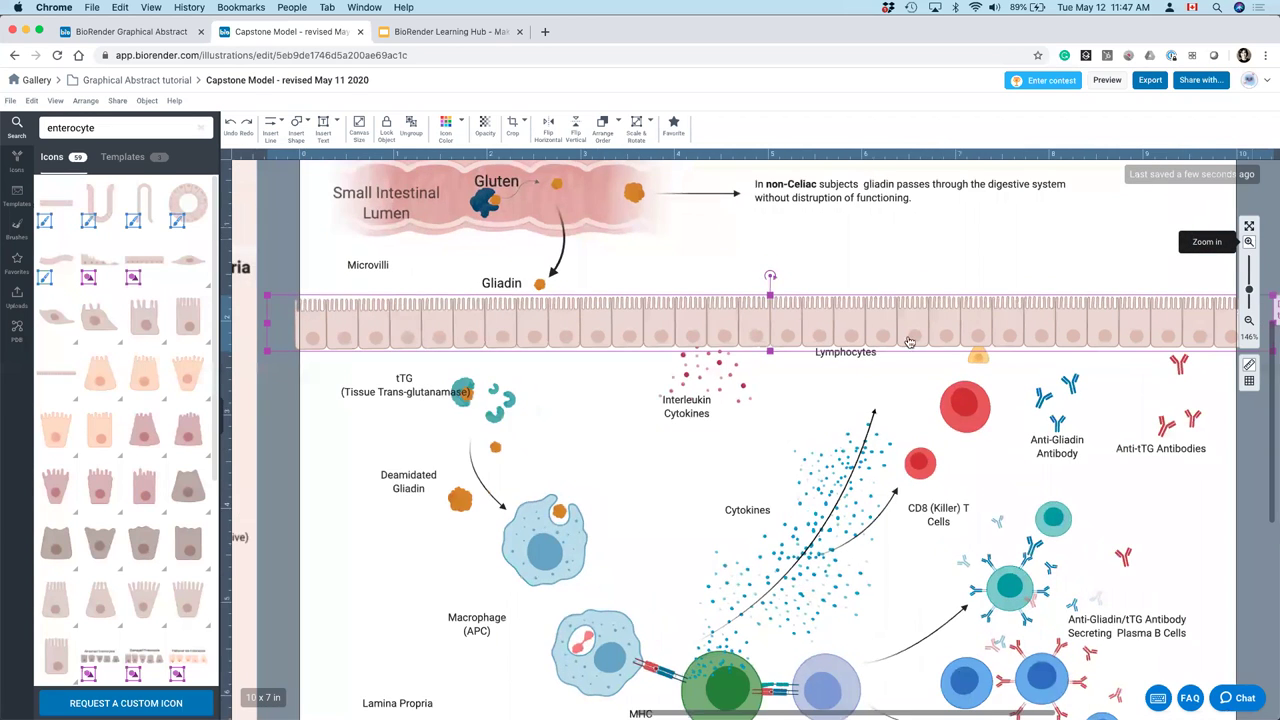
{"action": "left_click", "coordinate": [1249, 242]}
{"action": "left_click", "coordinate": [1249, 242]}
{"action": "scroll", "coordinate": [891, 435], "scroll_direction": "right", "scroll_amount": 5}
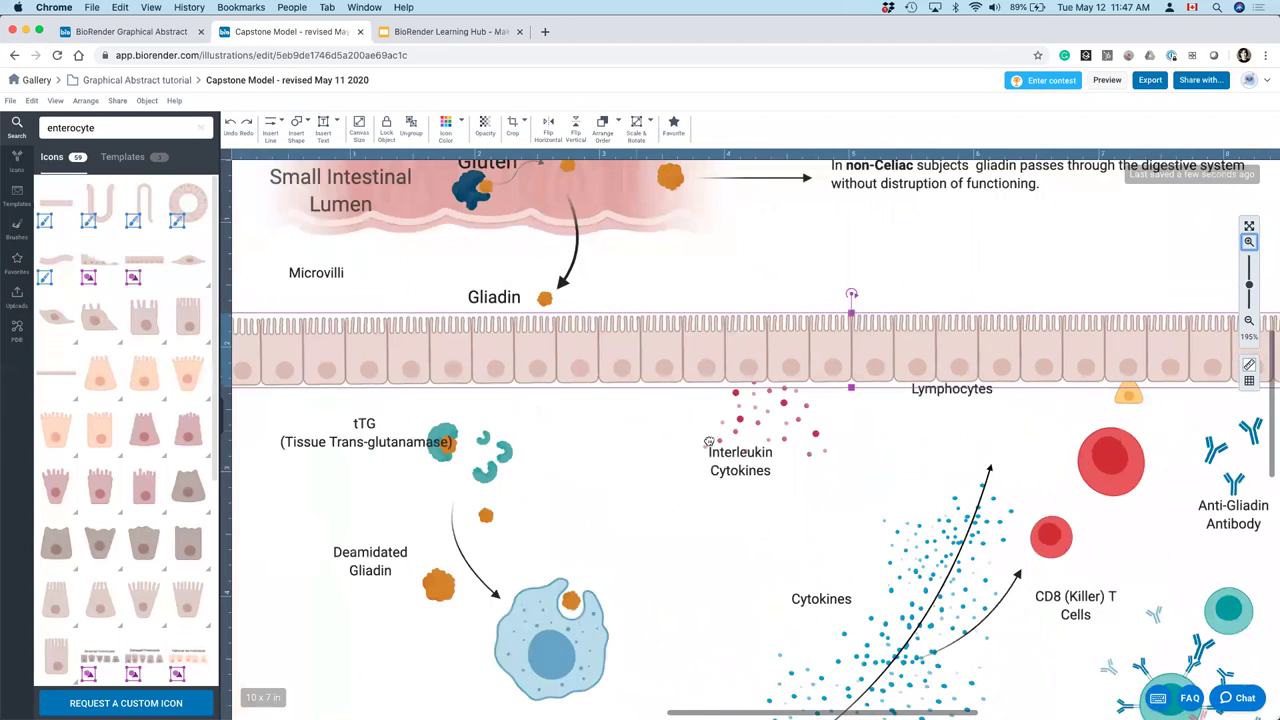
{"action": "left_click", "coordinate": [222, 418]}
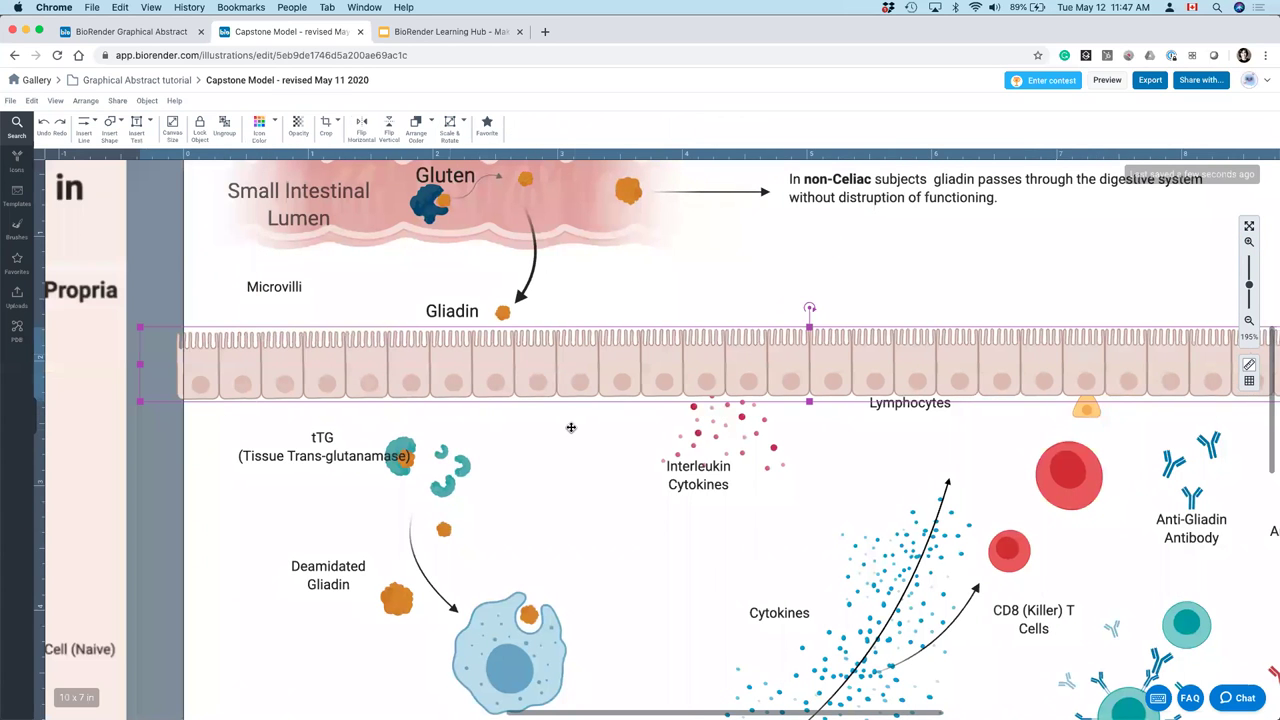
{"action": "scroll", "coordinate": [578, 438], "scroll_direction": "right", "scroll_amount": 5}
{"action": "scroll", "coordinate": [577, 440], "scroll_direction": "left", "scroll_amount": 4}
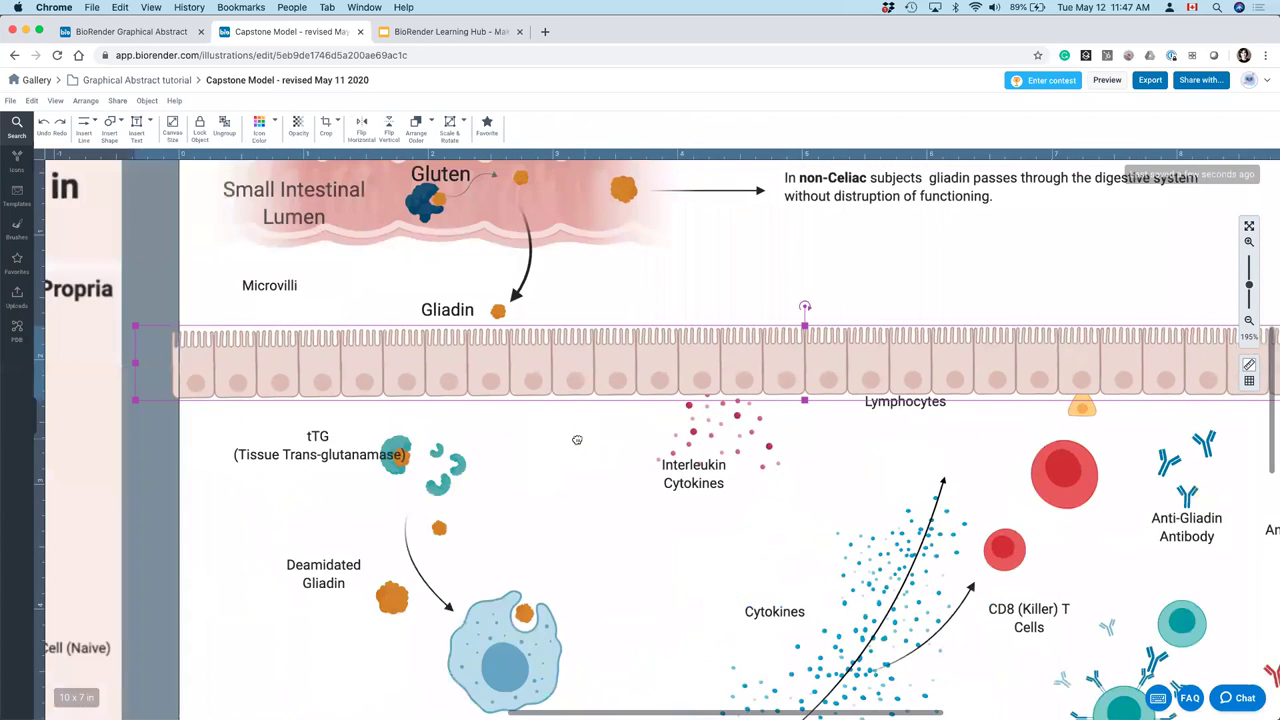
{"action": "scroll", "coordinate": [577, 440], "scroll_direction": "right", "scroll_amount": 2}
{"action": "left_click_drag", "start_coordinate": [525, 380], "coordinate": [515, 380]}
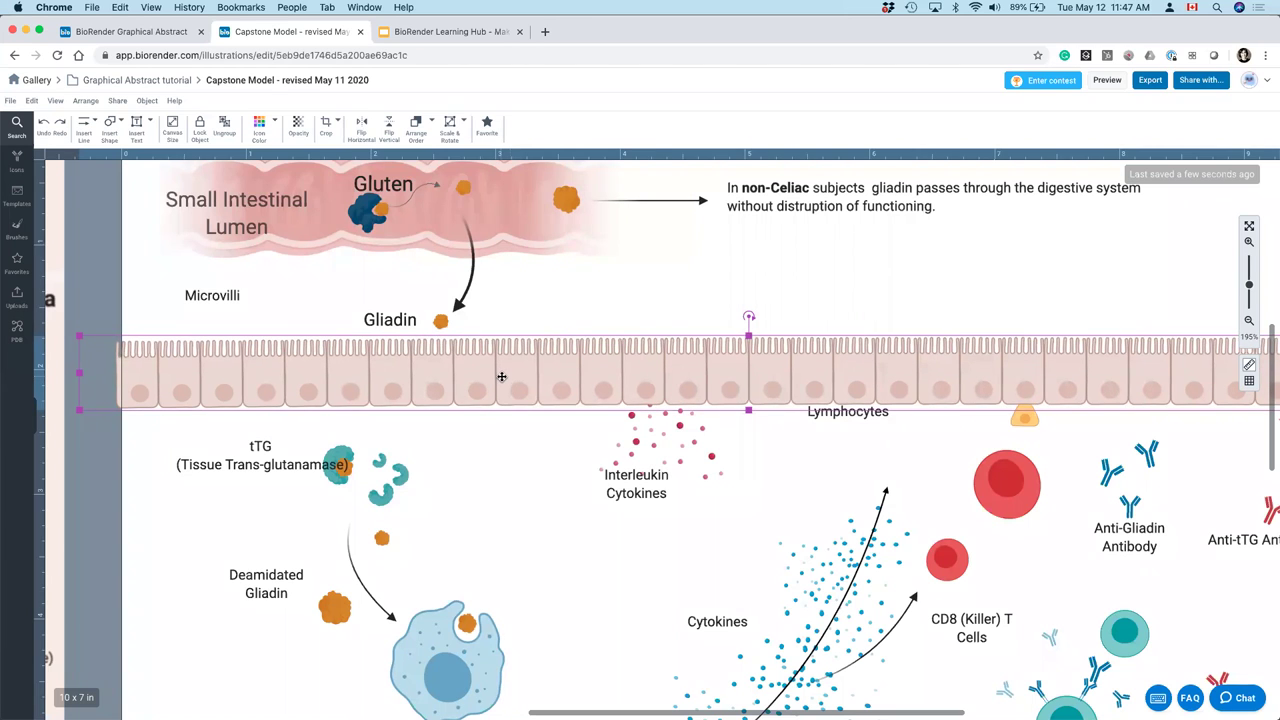
{"action": "double_click", "coordinate": [502, 376]}
{"action": "left_click_drag", "start_coordinate": [514, 371], "coordinate": [503, 300]}
{"action": "left_click_drag", "start_coordinate": [576, 365], "coordinate": [579, 457]}
{"action": "left_click_drag", "start_coordinate": [643, 372], "coordinate": [691, 444]}
{"action": "left_click", "coordinate": [724, 382]}
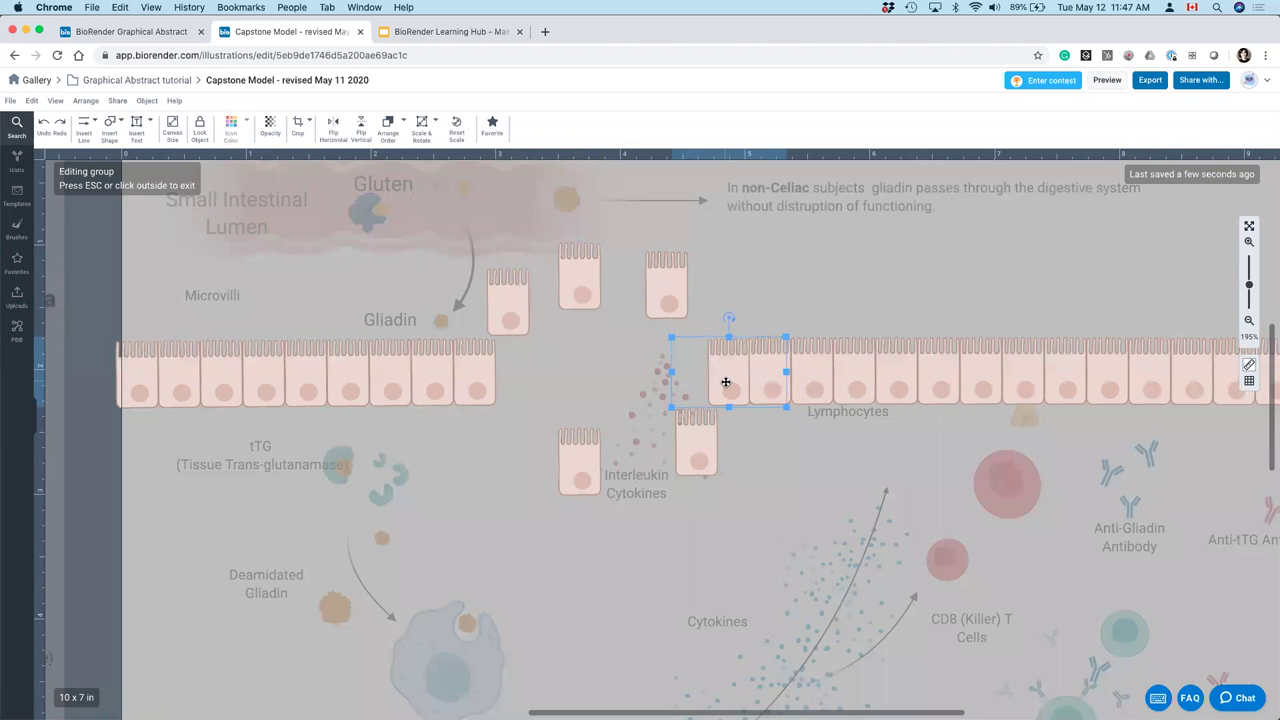
{"action": "key", "text": "Escape"}
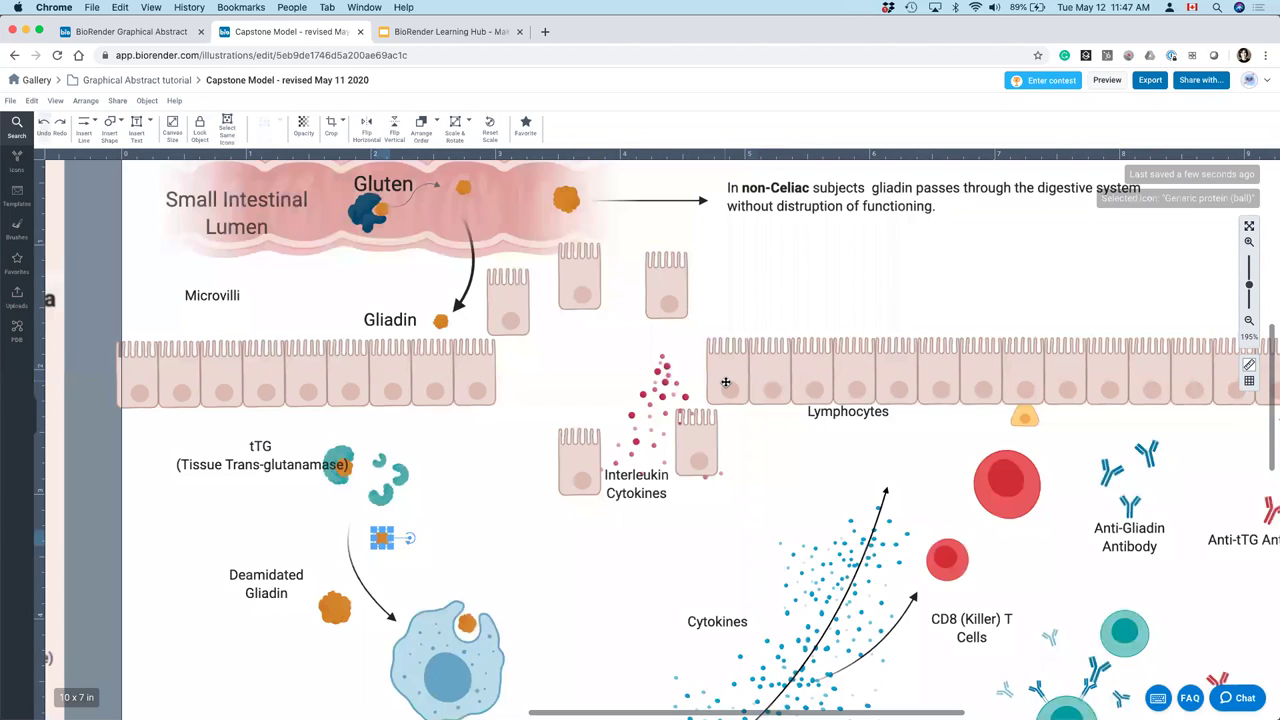
{"action": "key", "text": "super+z"}
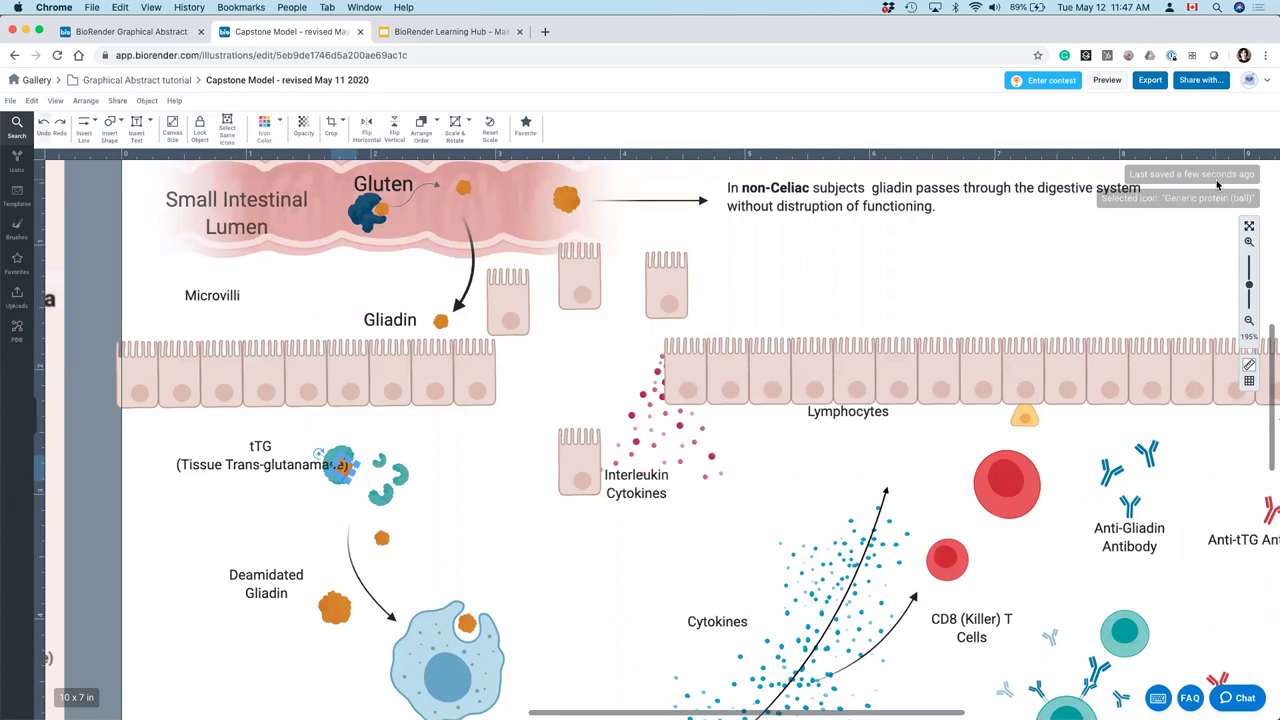
{"action": "key", "text": "super+z"}
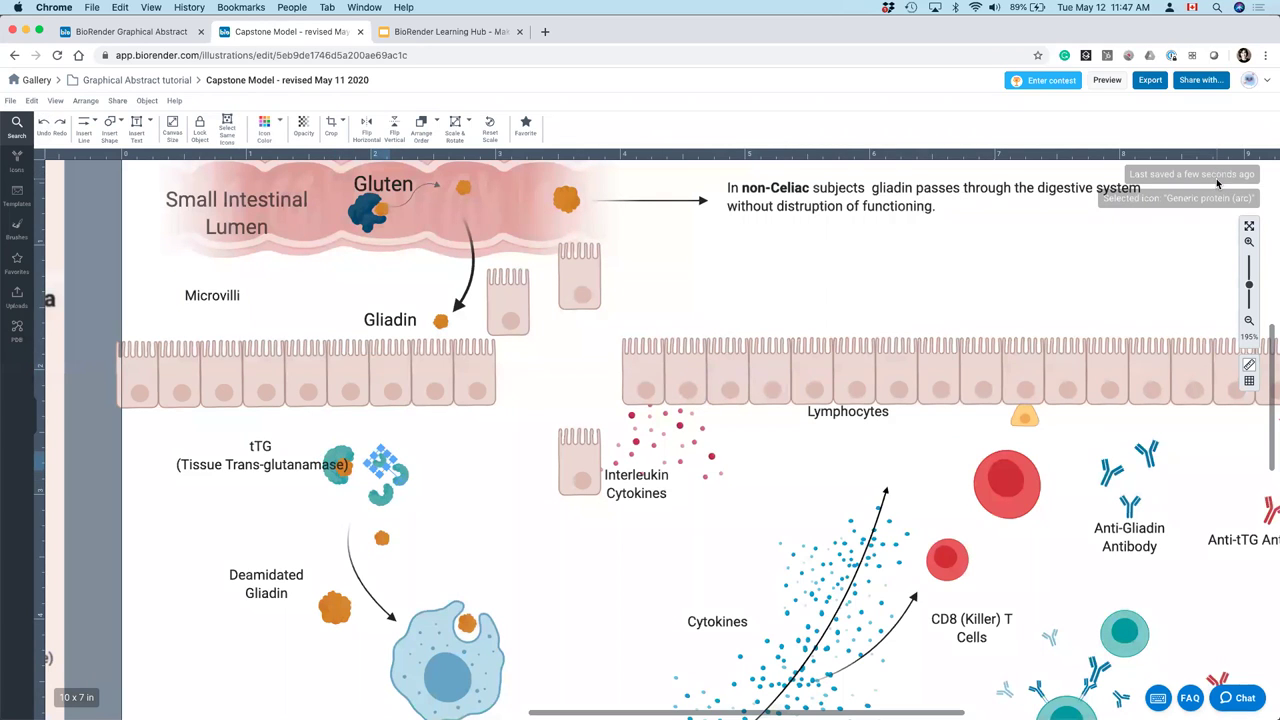
{"action": "key", "text": "super+z"}
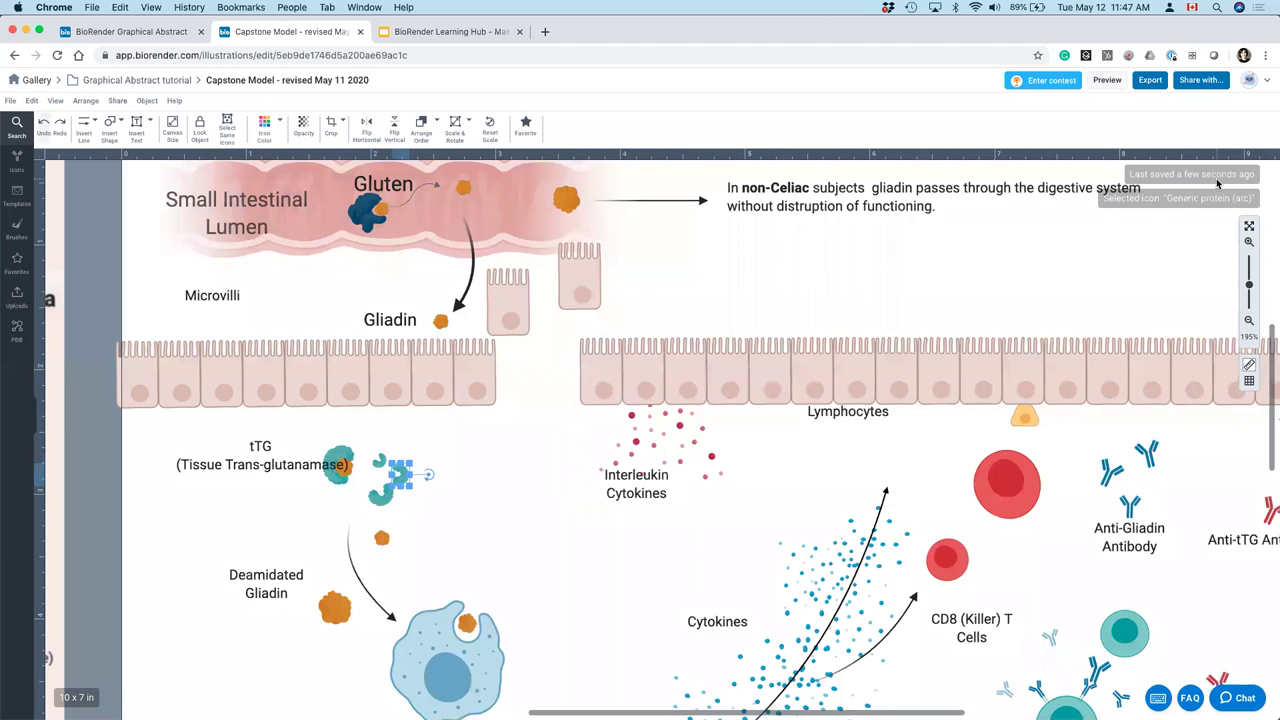
{"action": "key", "text": "super+z"}
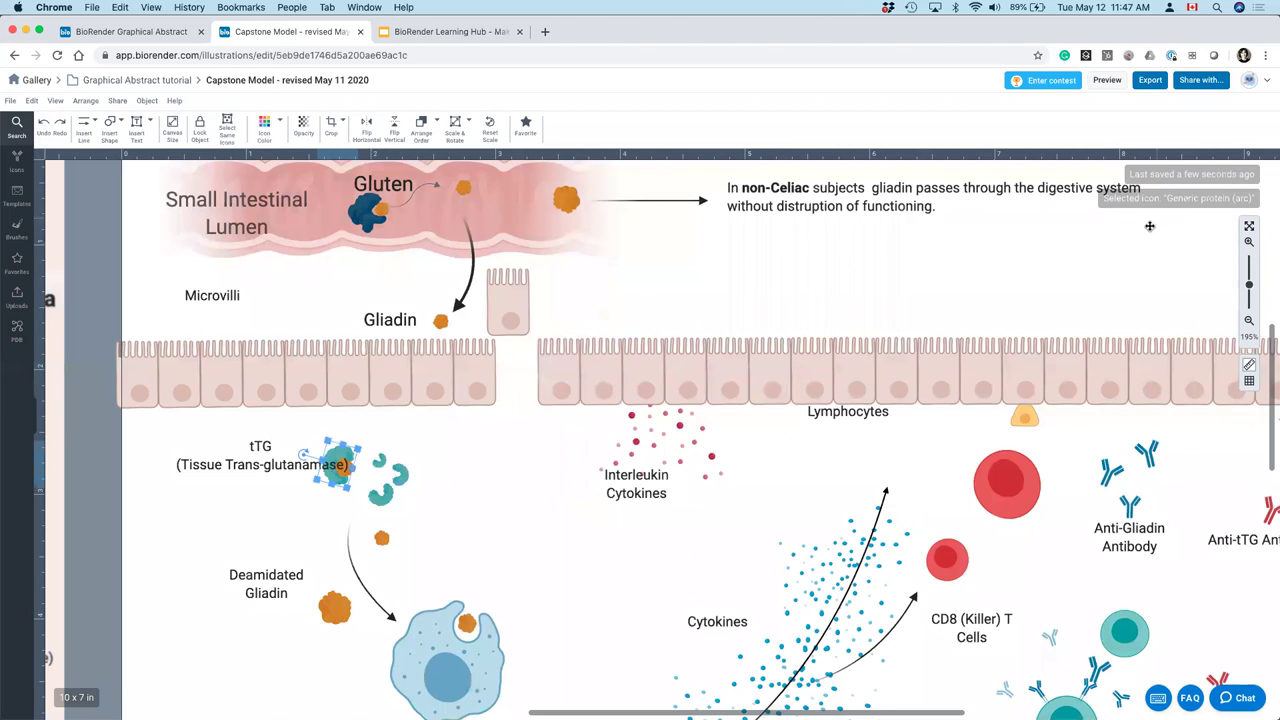
{"action": "key", "text": "super+z"}
{"action": "left_click", "coordinate": [1249, 322]}
{"action": "left_click", "coordinate": [1249, 322]}
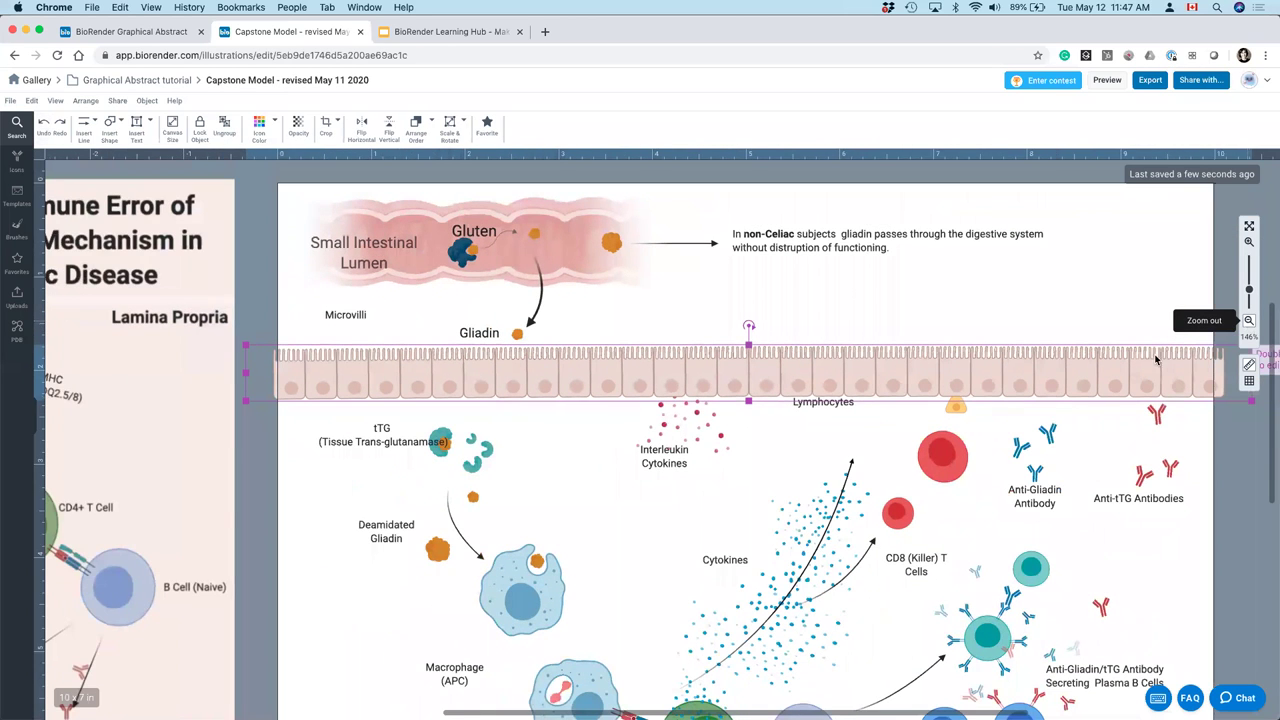
- Lift the epithelial strip slightly and colour its right-hand cells pale pink
{"action": "scroll", "coordinate": [1155, 360], "scroll_direction": "right", "scroll_amount": 2}
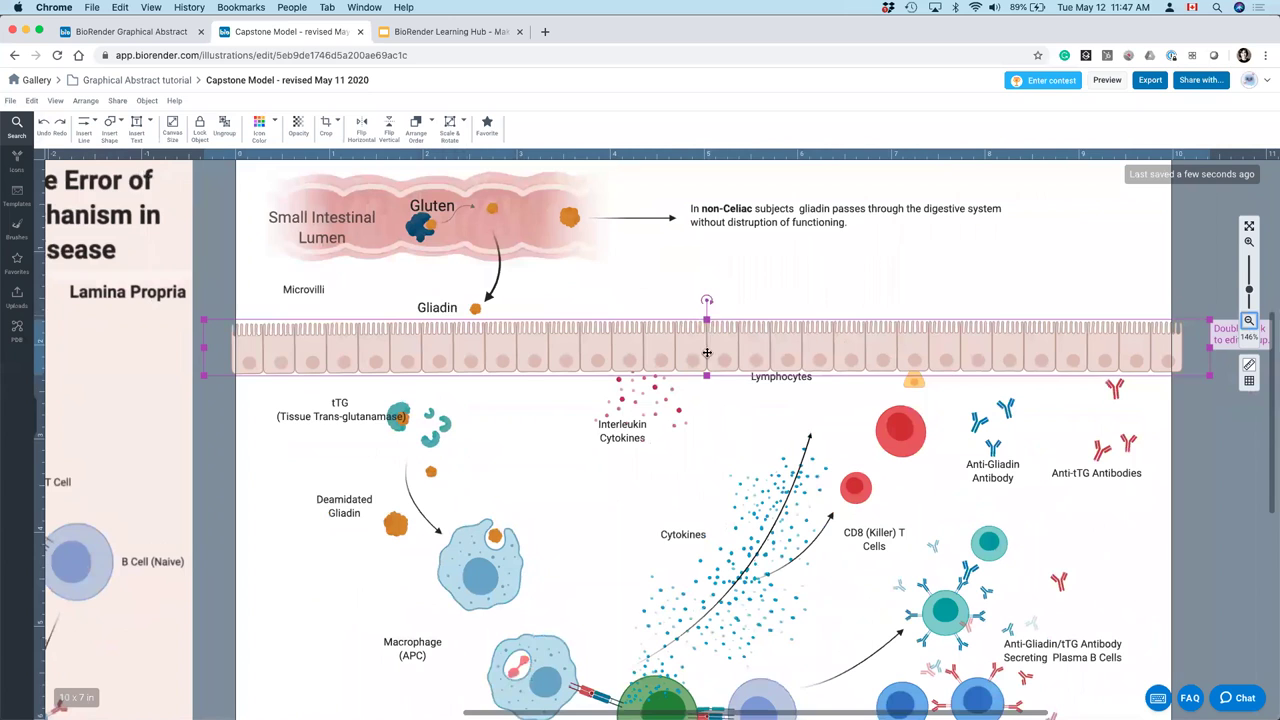
{"action": "mouse_move", "coordinate": [706, 322]}
{"action": "left_mouse_down"}
{"action": "mouse_move", "coordinate": [708, 268]}
{"action": "mouse_move", "coordinate": [708, 306]}
{"action": "left_mouse_up"}
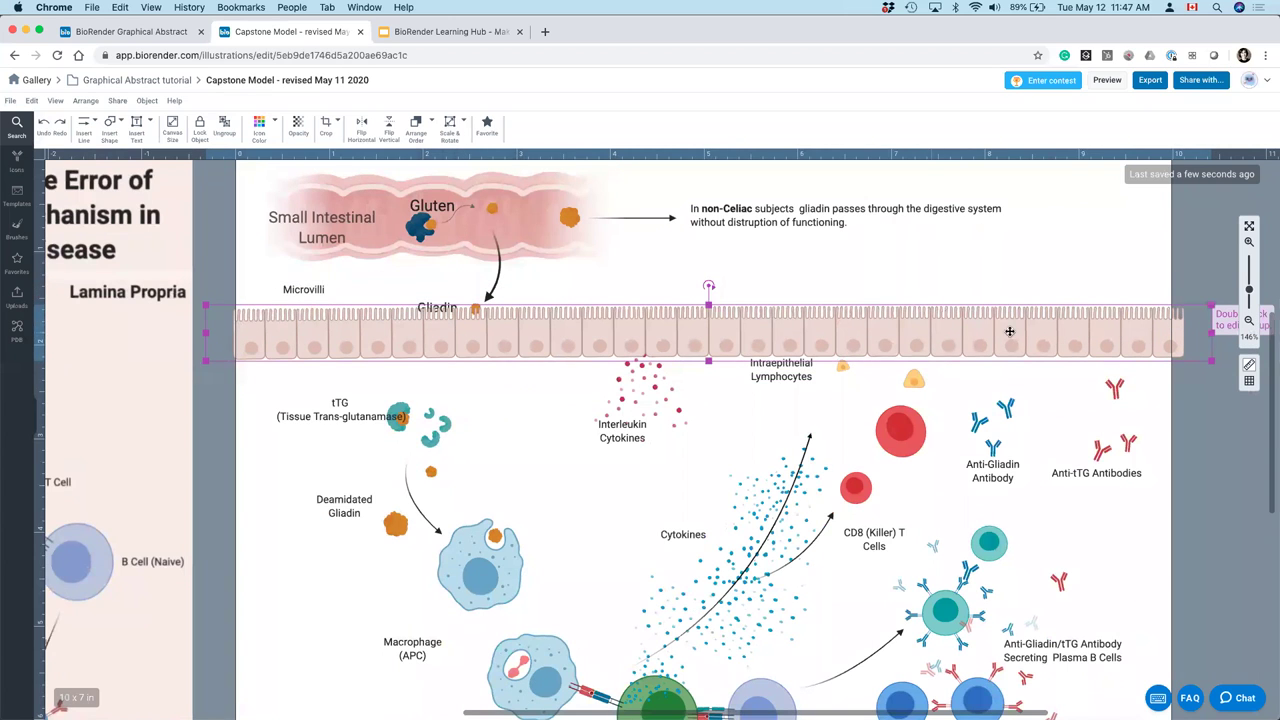
{"action": "double_click", "coordinate": [945, 334]}
{"action": "left_click_drag", "start_coordinate": [808, 287], "coordinate": [1040, 336]}
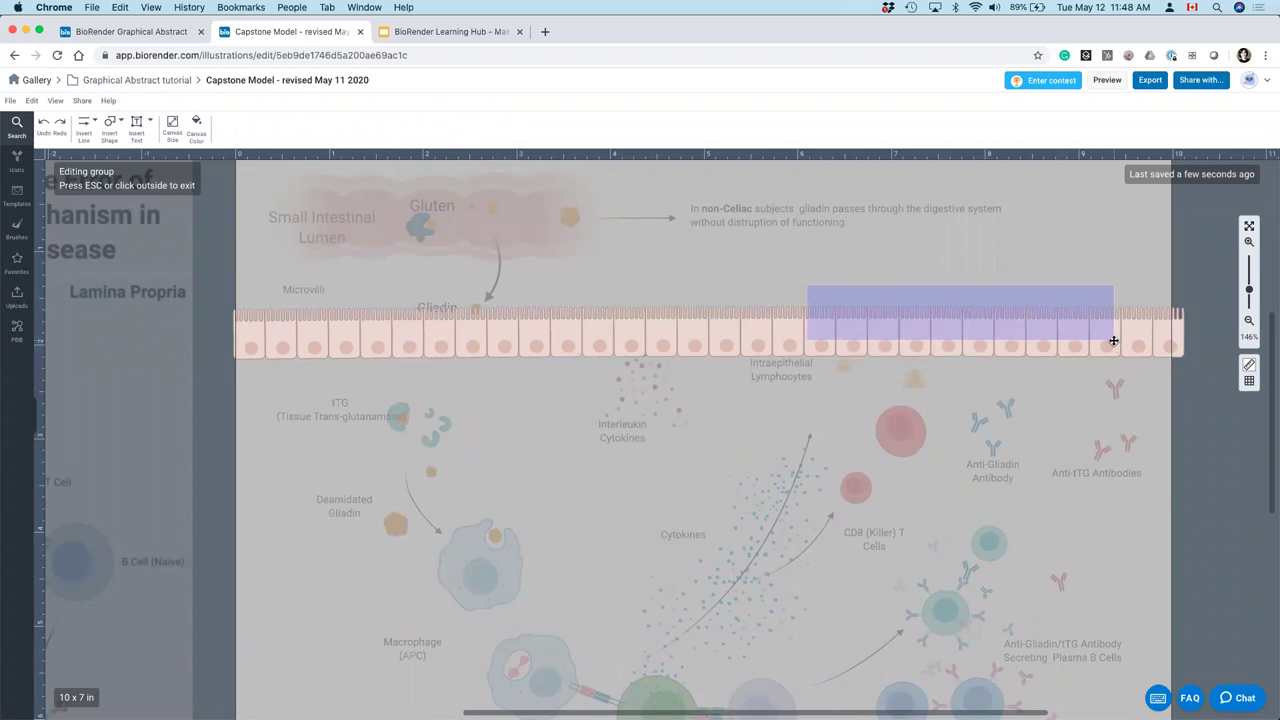
{"action": "left_click_drag", "start_coordinate": [1113, 341], "coordinate": [1112, 340]}
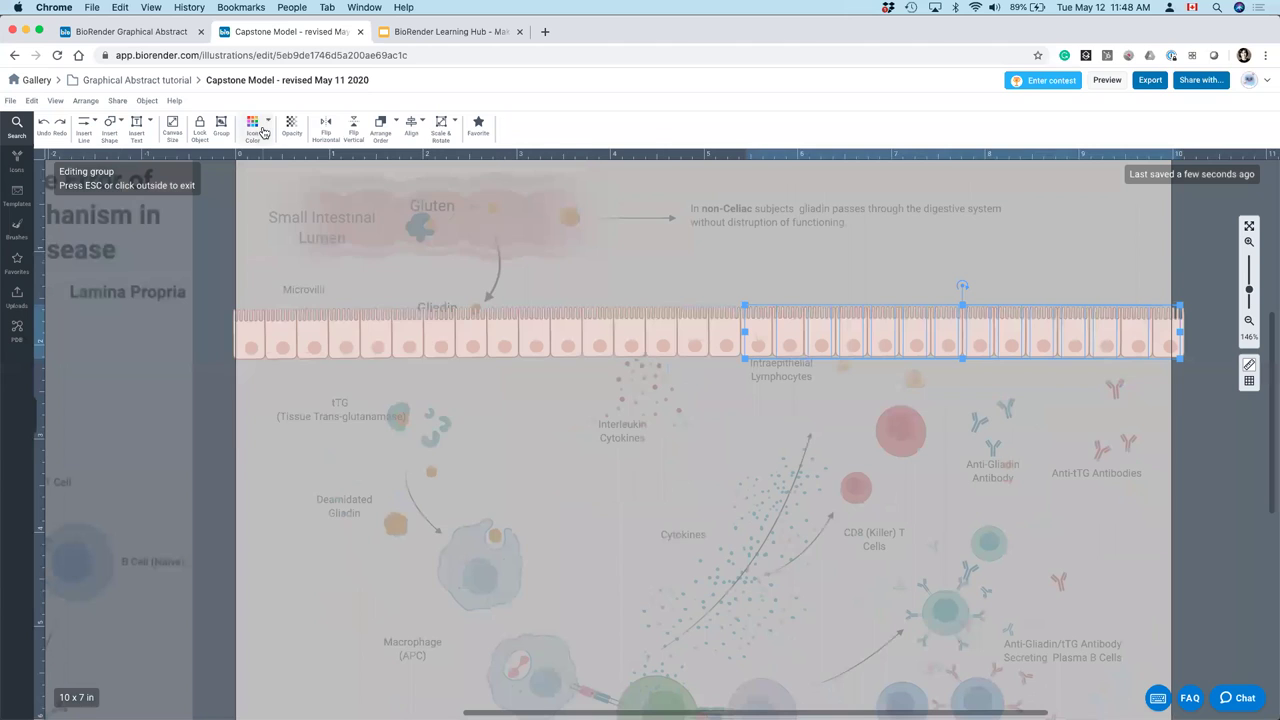
{"action": "left_click", "coordinate": [263, 132]}
{"action": "left_click", "coordinate": [336, 163]}
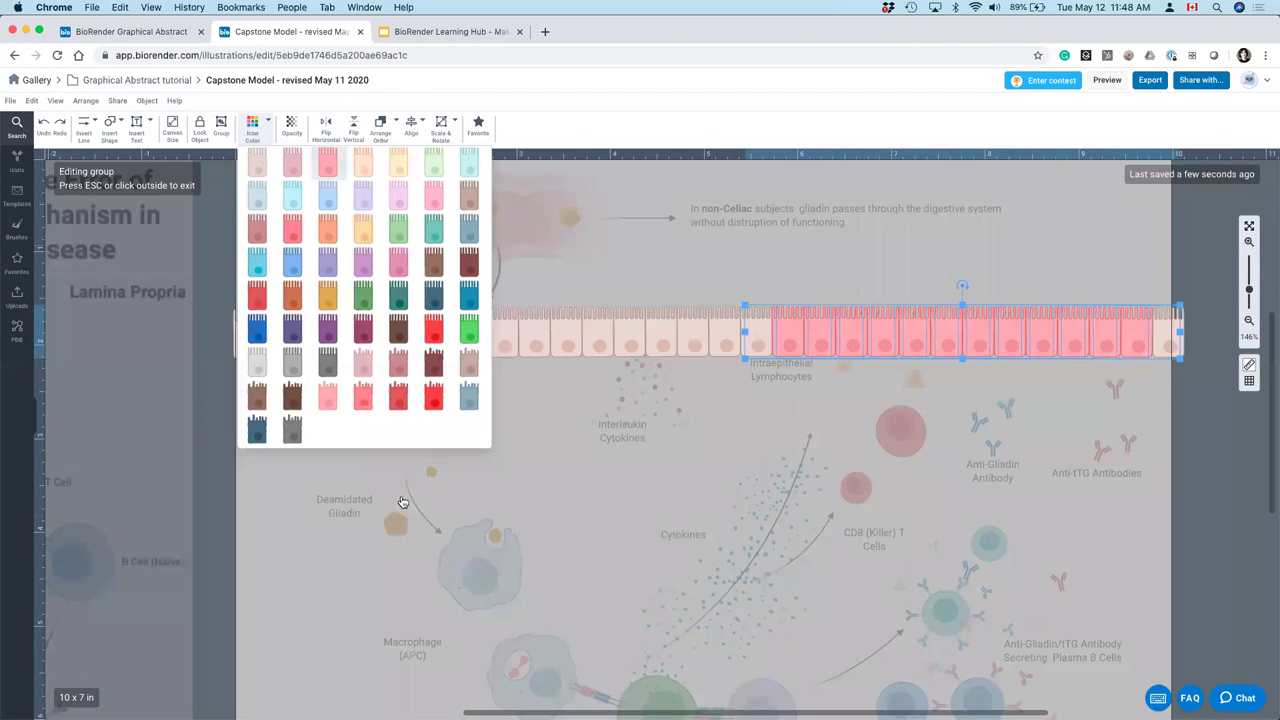
{"action": "left_click", "coordinate": [362, 400]}
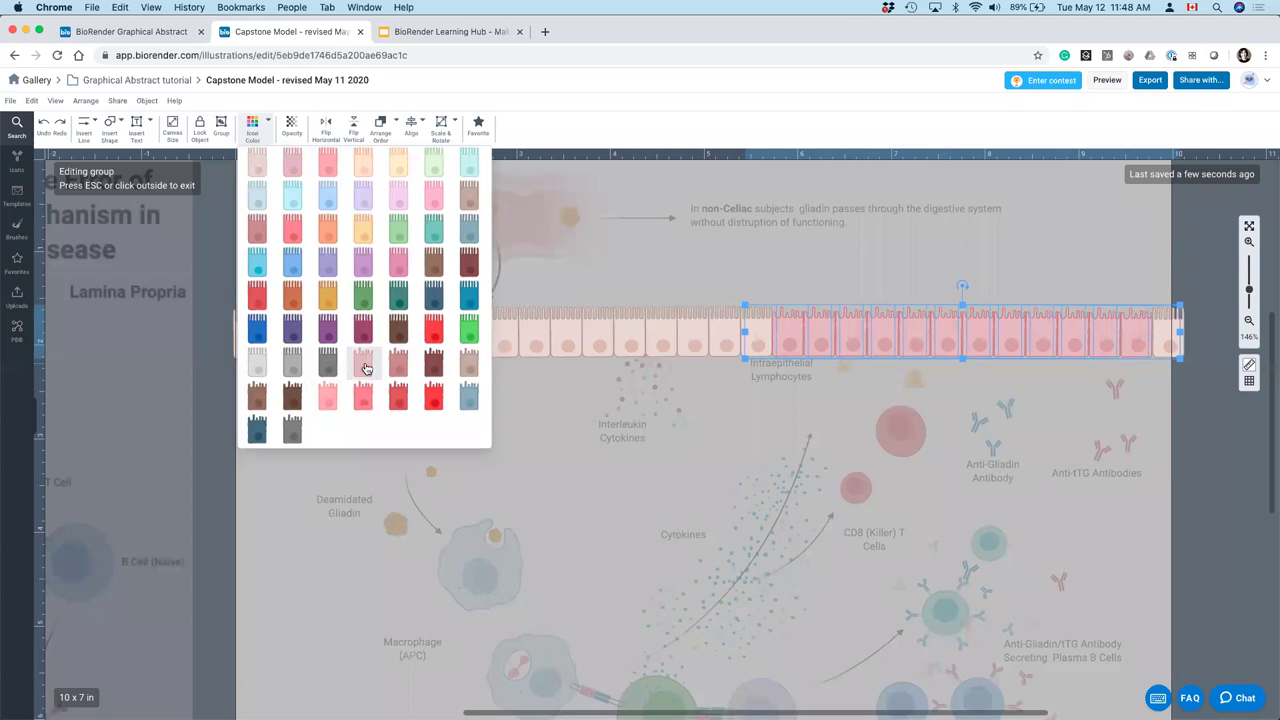
- Colour a smaller run of cells within the pink section red
{"action": "left_click", "coordinate": [886, 277]}
{"action": "left_click_drag", "start_coordinate": [900, 274], "coordinate": [1020, 330]}
{"action": "left_click", "coordinate": [252, 125]}
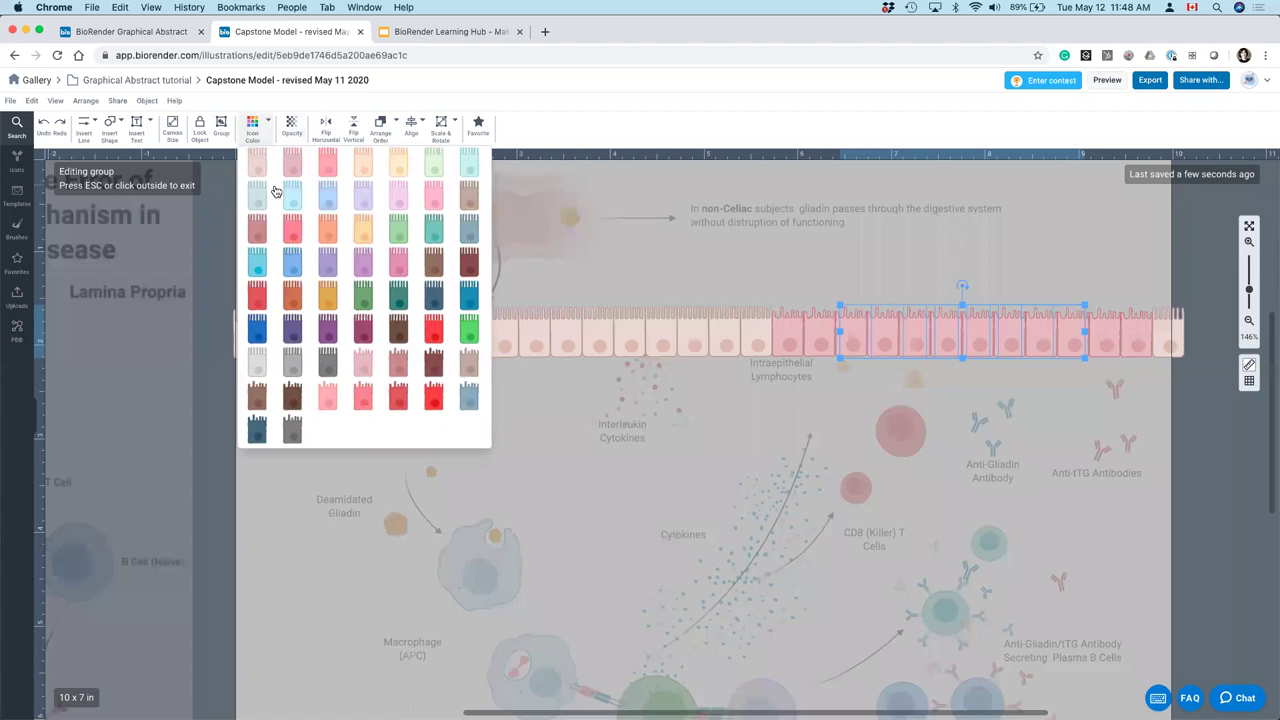
{"action": "left_click", "coordinate": [400, 401]}
- Shift the right-hand cell group one step right to open a small gap, then exit the group
{"action": "left_click_drag", "start_coordinate": [982, 292], "coordinate": [1185, 338]}
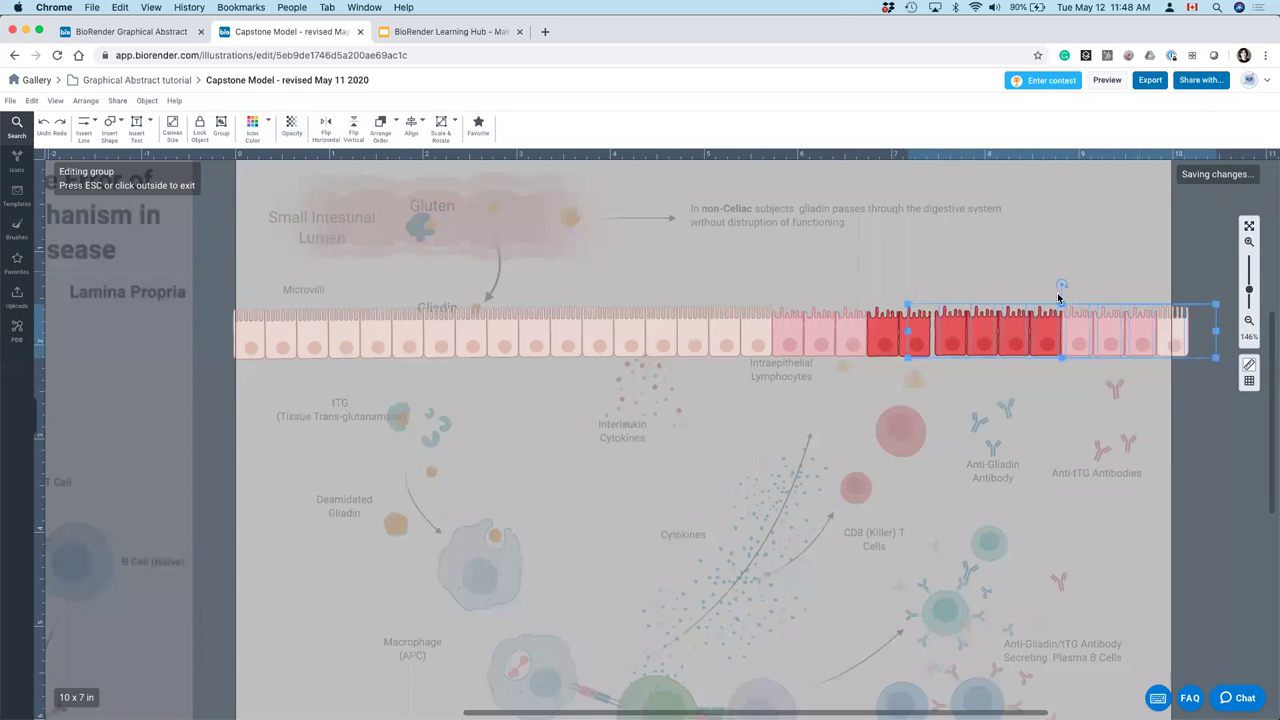
{"action": "left_click_drag", "start_coordinate": [993, 282], "coordinate": [1196, 334]}
{"action": "left_click", "coordinate": [1148, 348]}
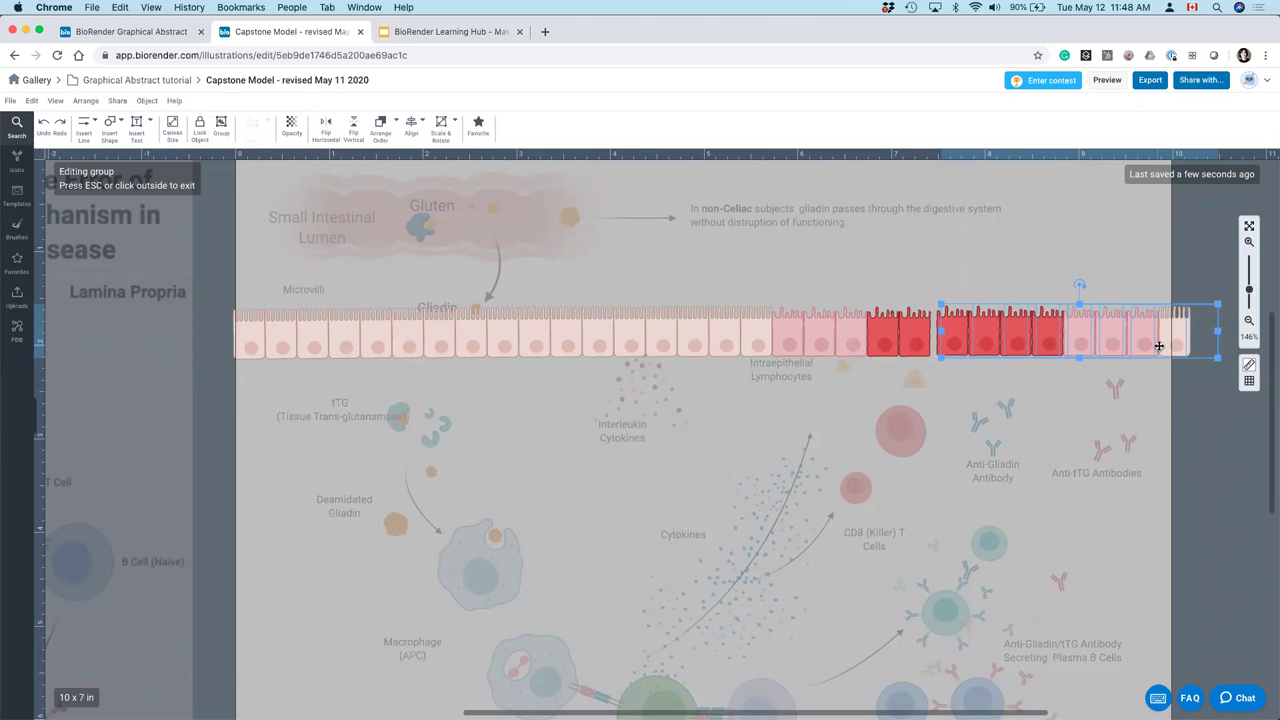
{"action": "key", "text": "Right"}
{"action": "key", "text": "Right"}
{"action": "key", "text": "Right"}
{"action": "key", "text": "Right"}
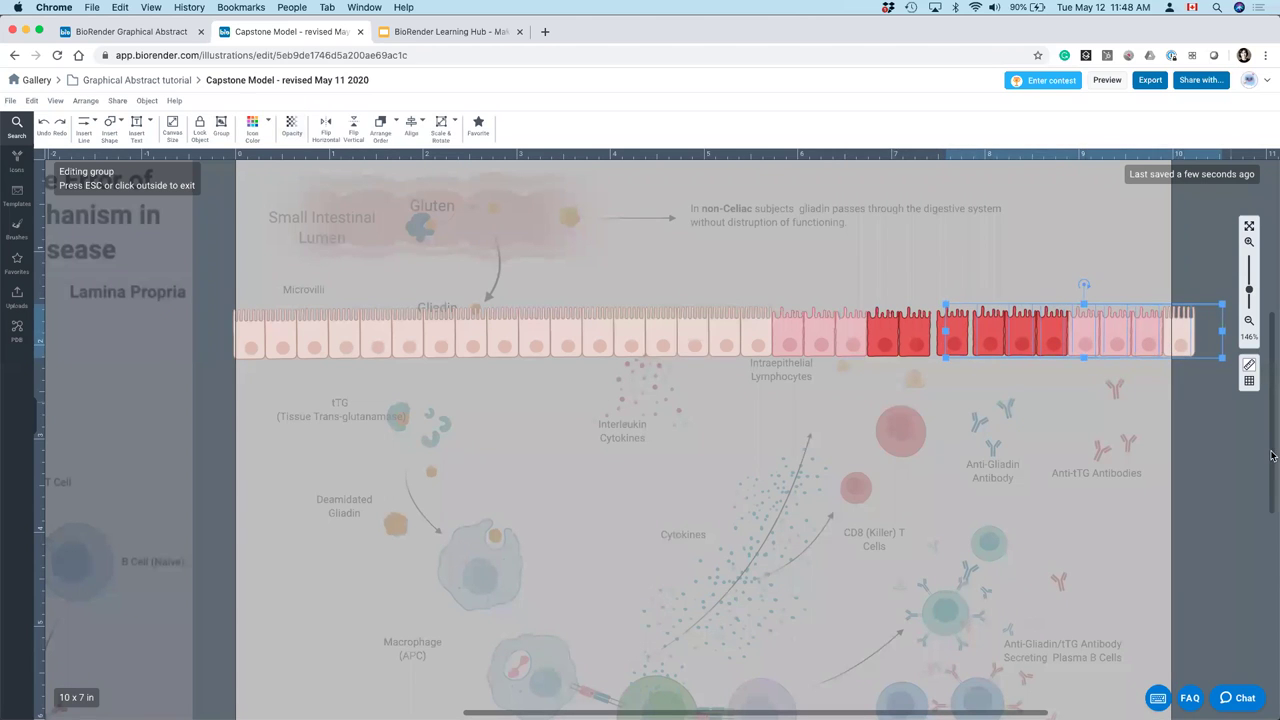
{"action": "left_click", "coordinate": [1258, 459]}
{"action": "left_click", "coordinate": [1214, 459]}
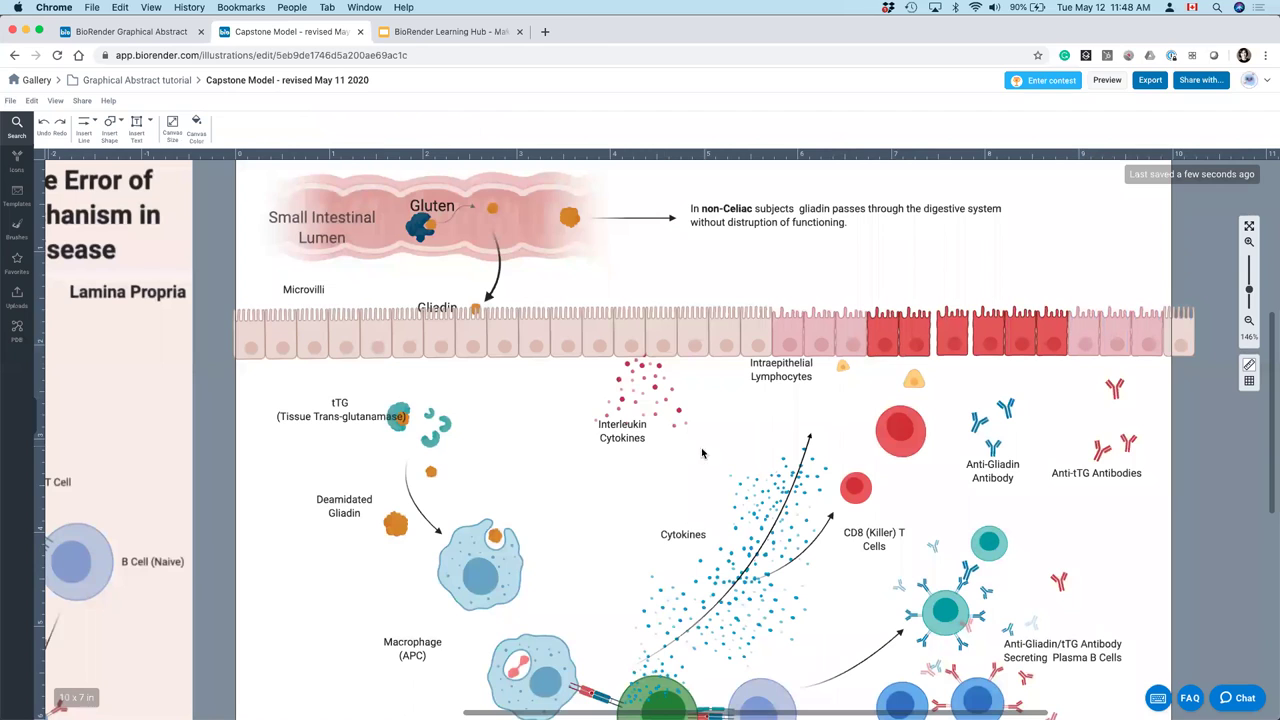
- Send the small triangular cell icon one layer backward
{"action": "scroll", "coordinate": [490, 470], "scroll_direction": "left", "scroll_amount": 10}
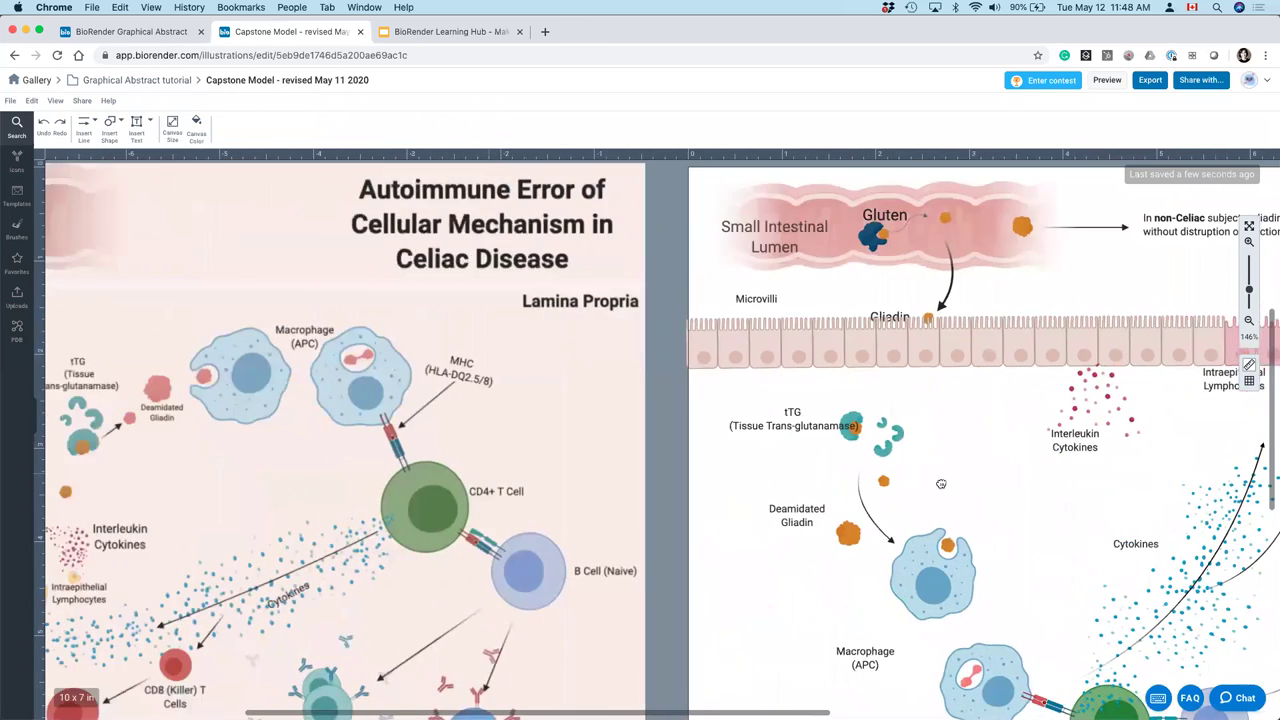
{"action": "scroll", "coordinate": [629, 387], "scroll_direction": "down", "scroll_amount": 2}
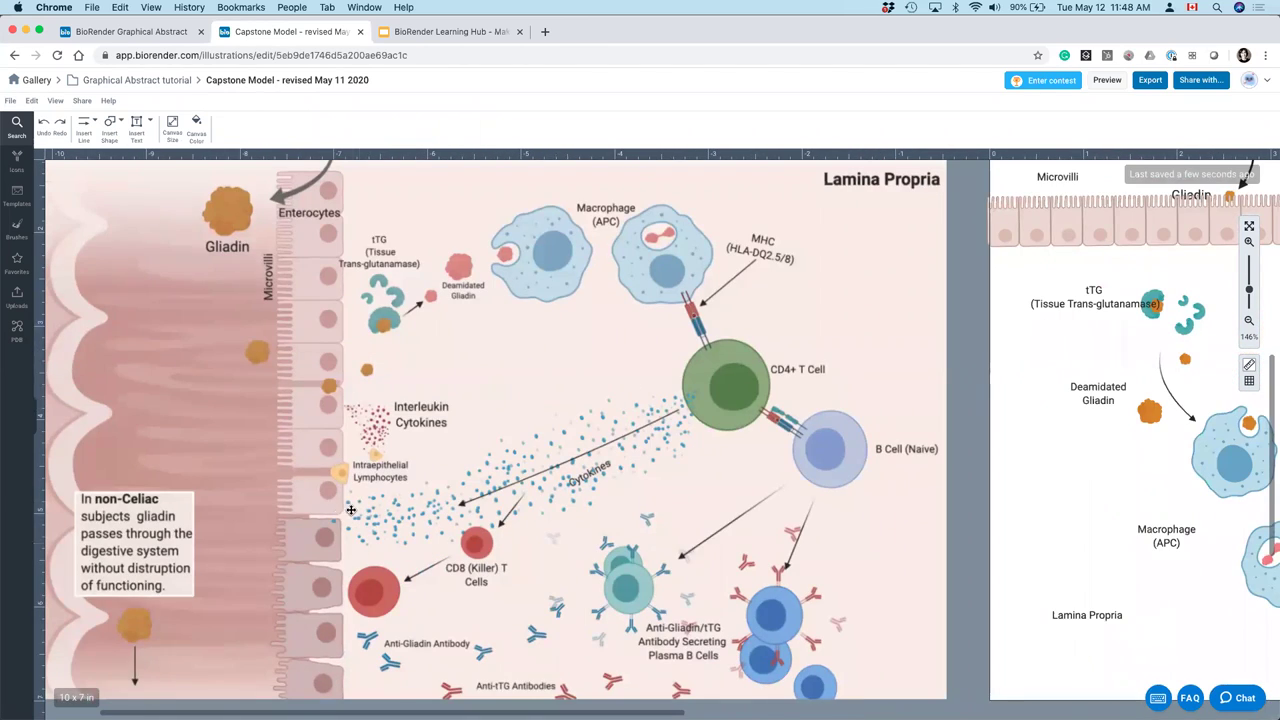
{"action": "scroll", "coordinate": [635, 460], "scroll_direction": "right", "scroll_amount": 8}
{"action": "scroll", "coordinate": [641, 540], "scroll_direction": "right", "scroll_amount": 5}
{"action": "scroll", "coordinate": [641, 540], "scroll_direction": "up", "scroll_amount": 1}
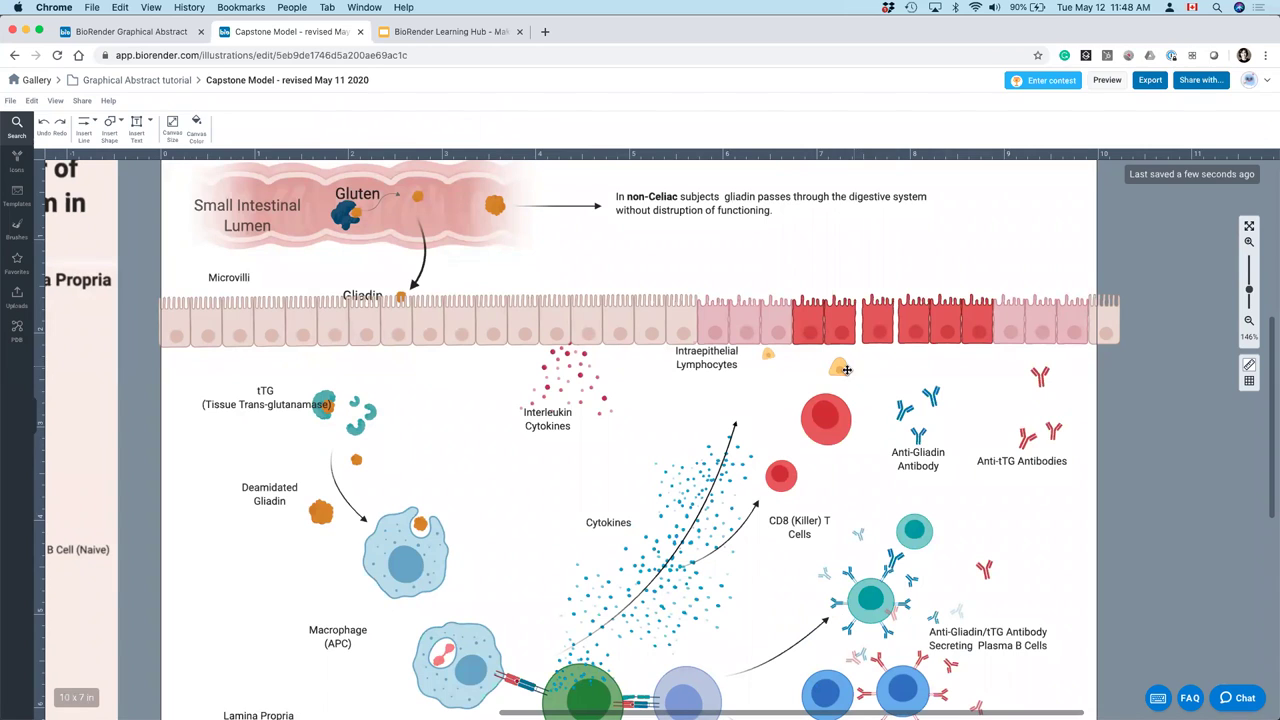
{"action": "left_click", "coordinate": [856, 342]}
{"action": "right_click", "coordinate": [862, 344]}
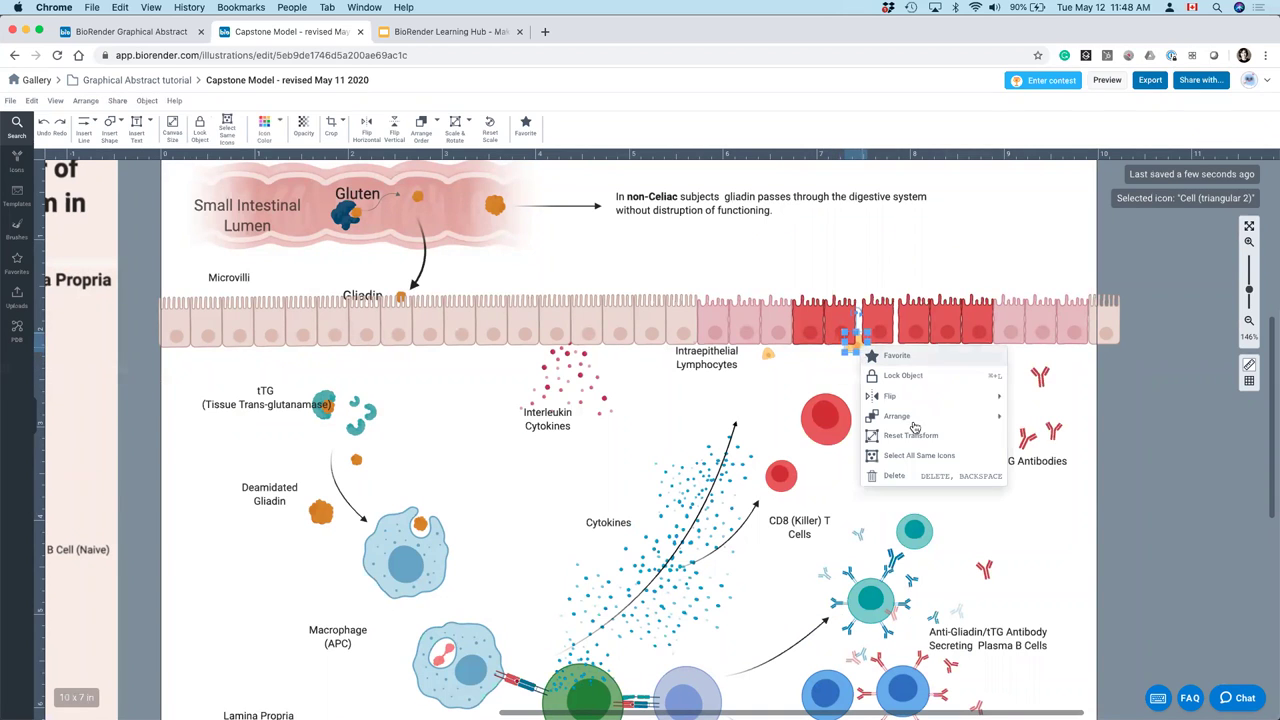
{"action": "mouse_move", "coordinate": [925, 416]}
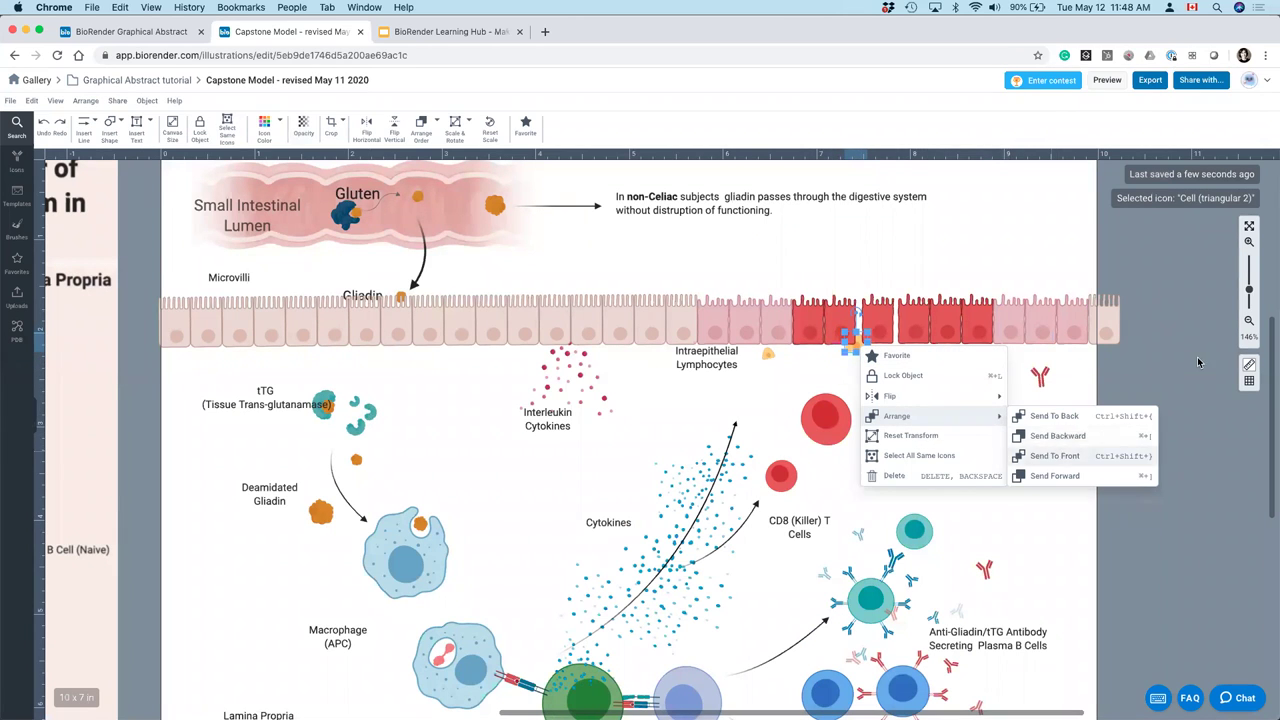
{"action": "left_click", "coordinate": [1059, 437]}
- Move the small triangle cell up into the gaps of the red enterocyte layer
{"action": "left_click", "coordinate": [857, 345]}
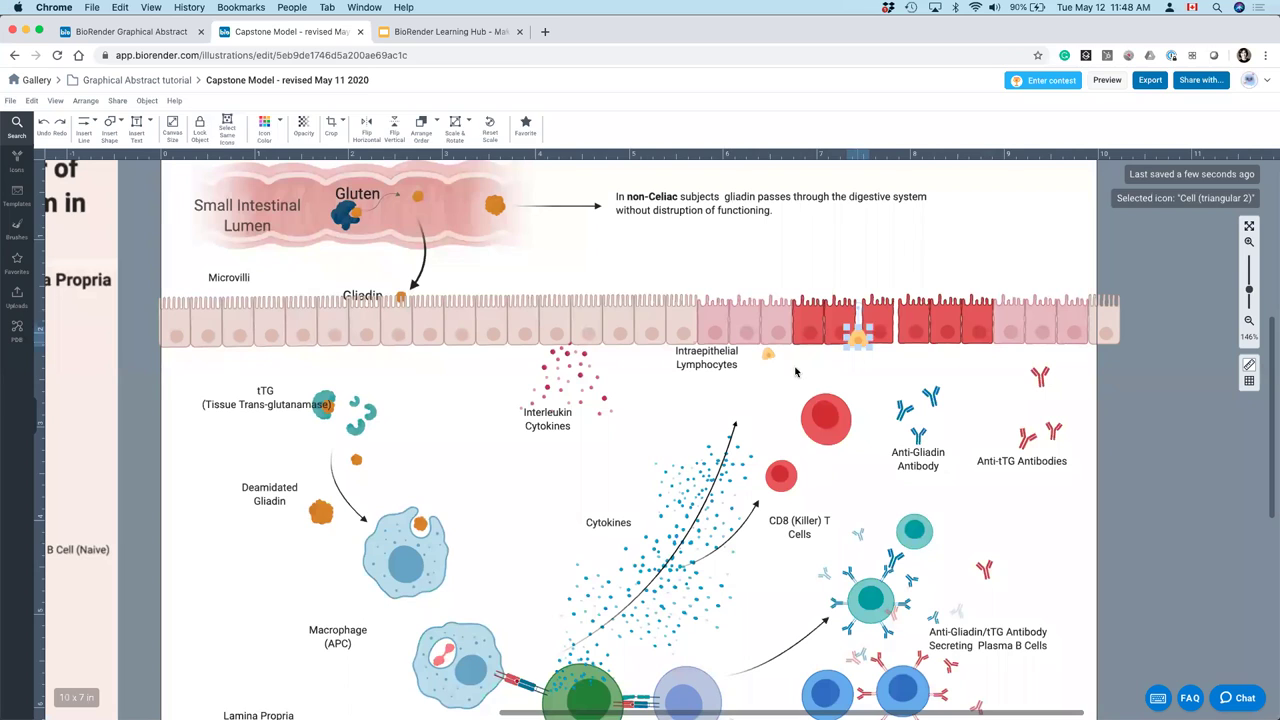
{"action": "left_click_drag", "start_coordinate": [768, 355], "coordinate": [888, 379]}
{"action": "right_click", "coordinate": [888, 379]}
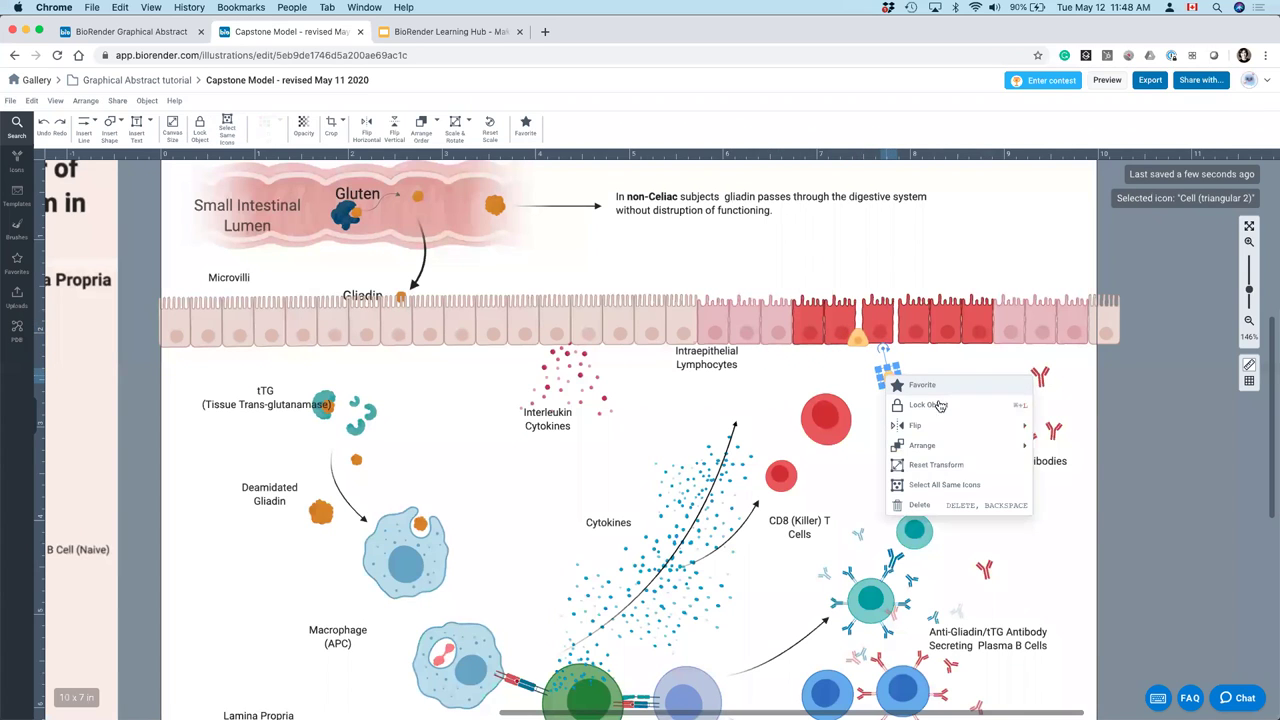
{"action": "mouse_move", "coordinate": [962, 432]}
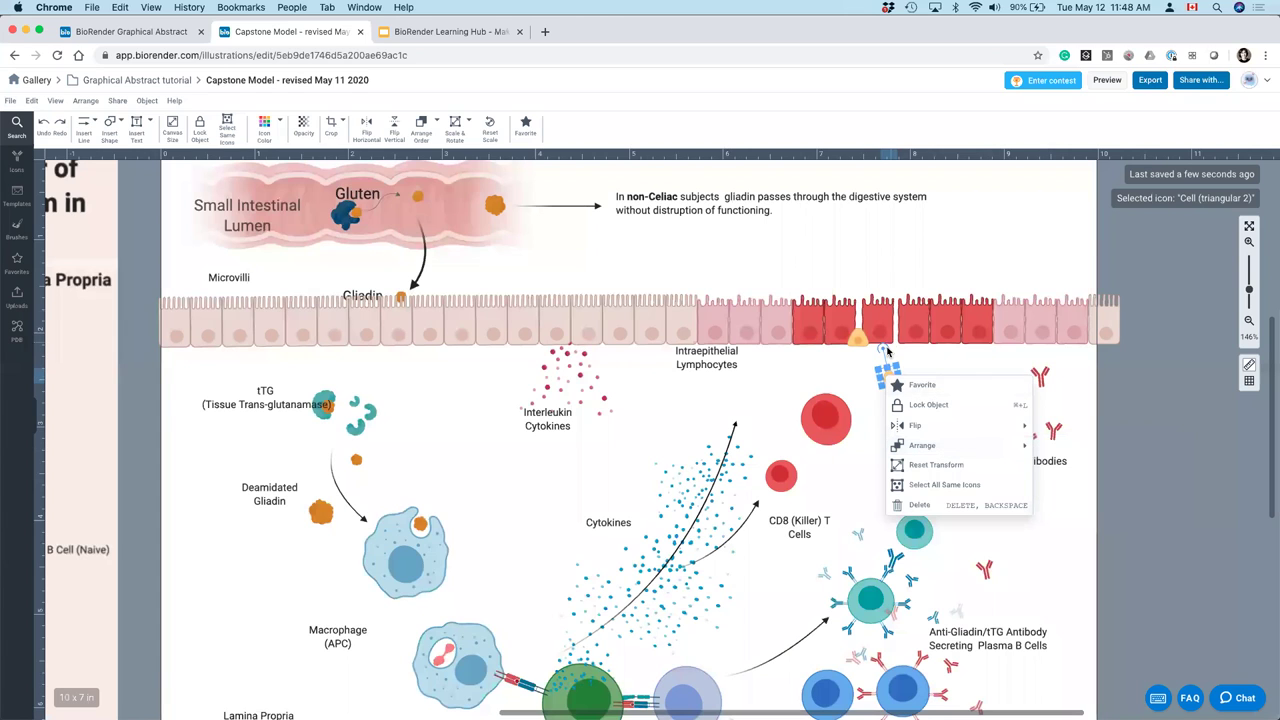
{"action": "left_click", "coordinate": [888, 348]}
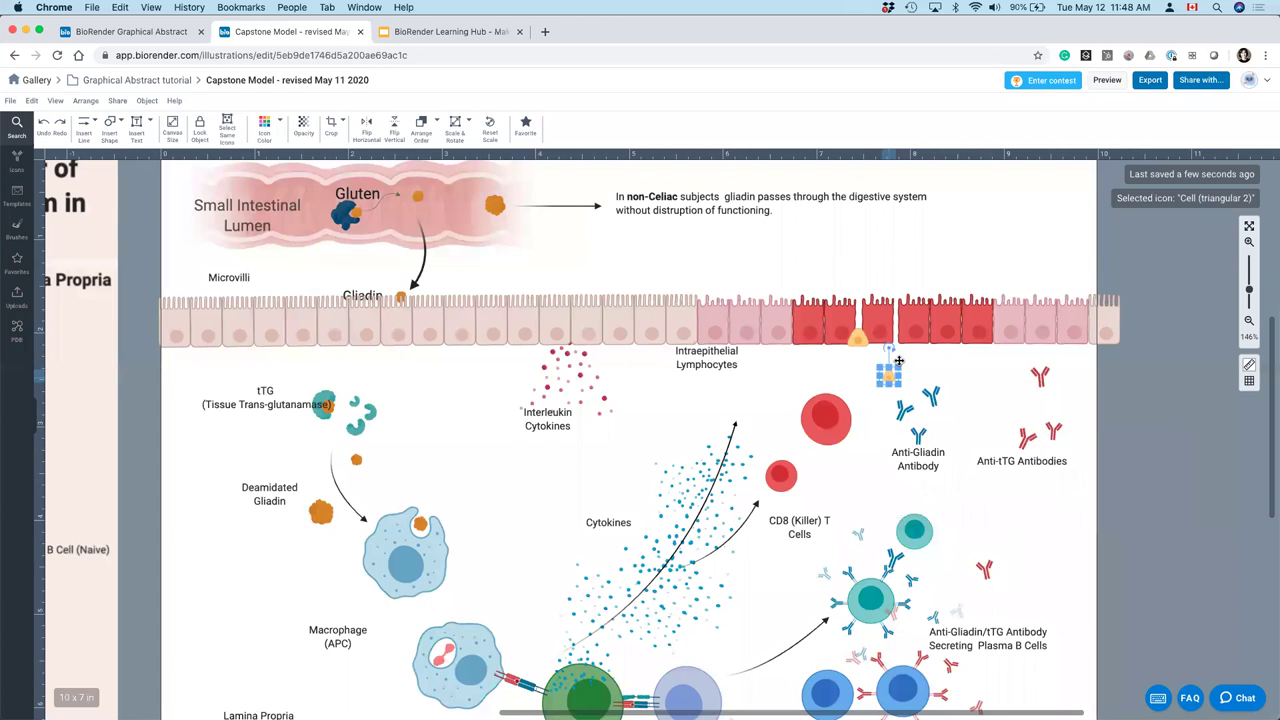
{"action": "left_click_drag", "start_coordinate": [888, 375], "coordinate": [897, 341]}
{"action": "left_click", "coordinate": [1168, 395]}
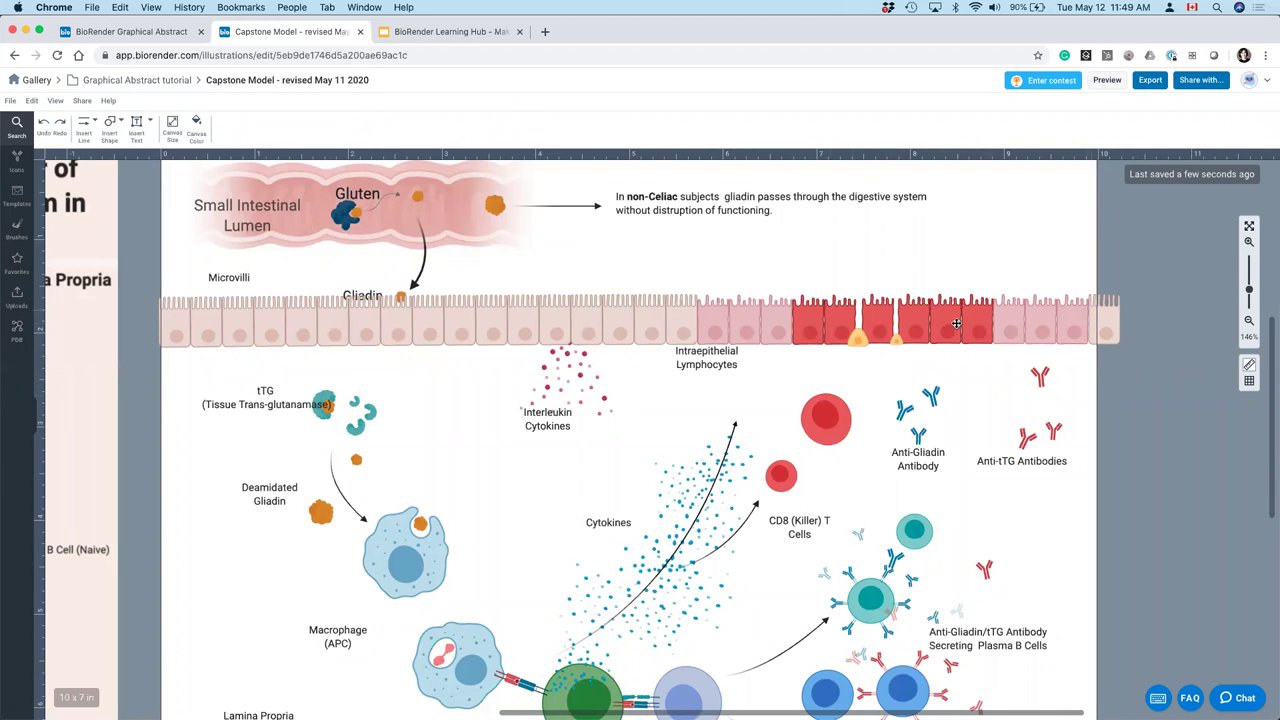
- Lift the Gliadin label just above the microvilli
{"action": "scroll", "coordinate": [340, 470], "scroll_direction": "down", "scroll_amount": 1}
{"action": "scroll", "coordinate": [340, 470], "scroll_direction": "left", "scroll_amount": 1}
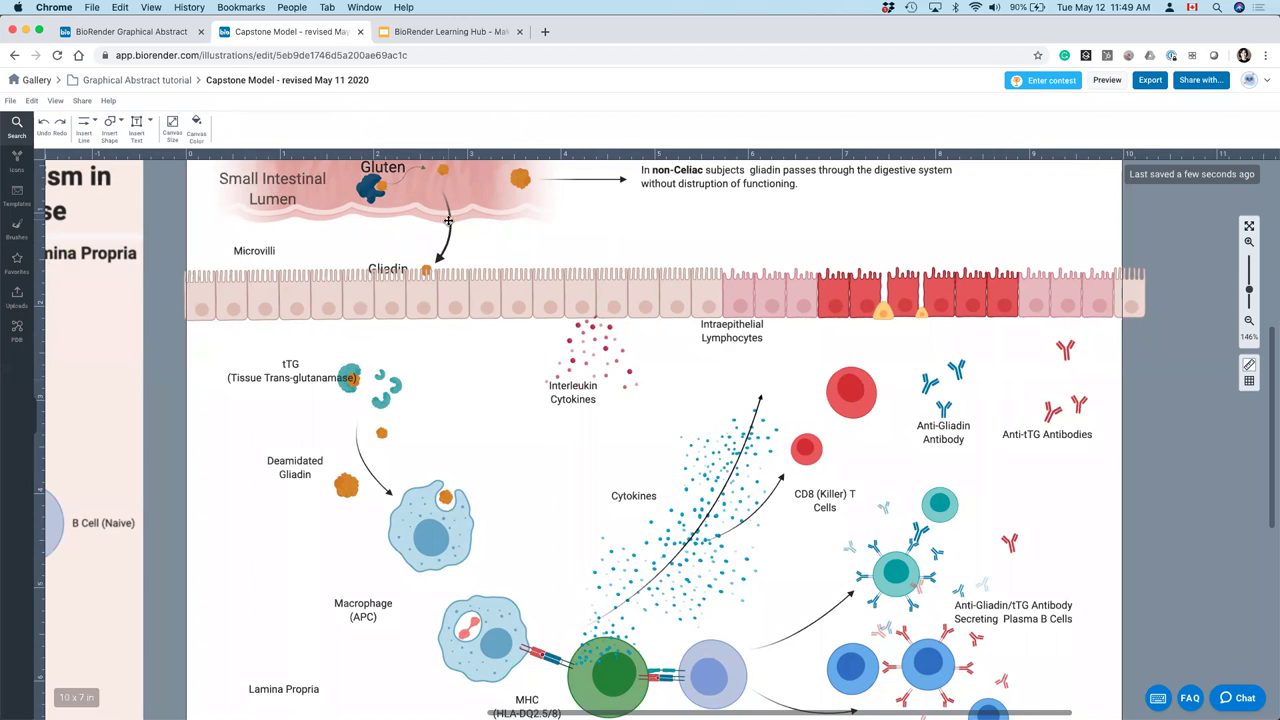
{"action": "left_click_drag", "start_coordinate": [390, 262], "coordinate": [390, 247]}
{"action": "left_click", "coordinate": [427, 298]}
- Send the microvilli group to the back, behind the Enterocytes label
{"action": "double_click", "coordinate": [436, 297]}
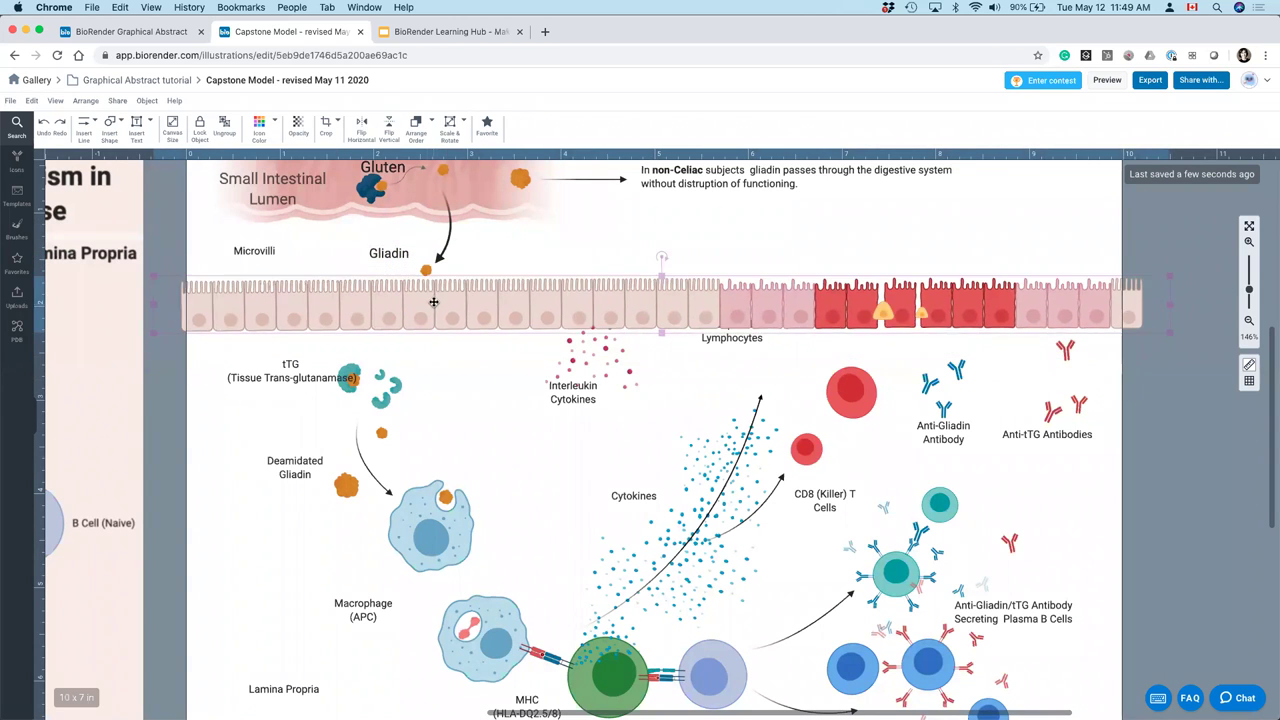
{"action": "left_click", "coordinate": [920, 334]}
{"action": "left_click", "coordinate": [860, 298]}
{"action": "right_click", "coordinate": [860, 298]}
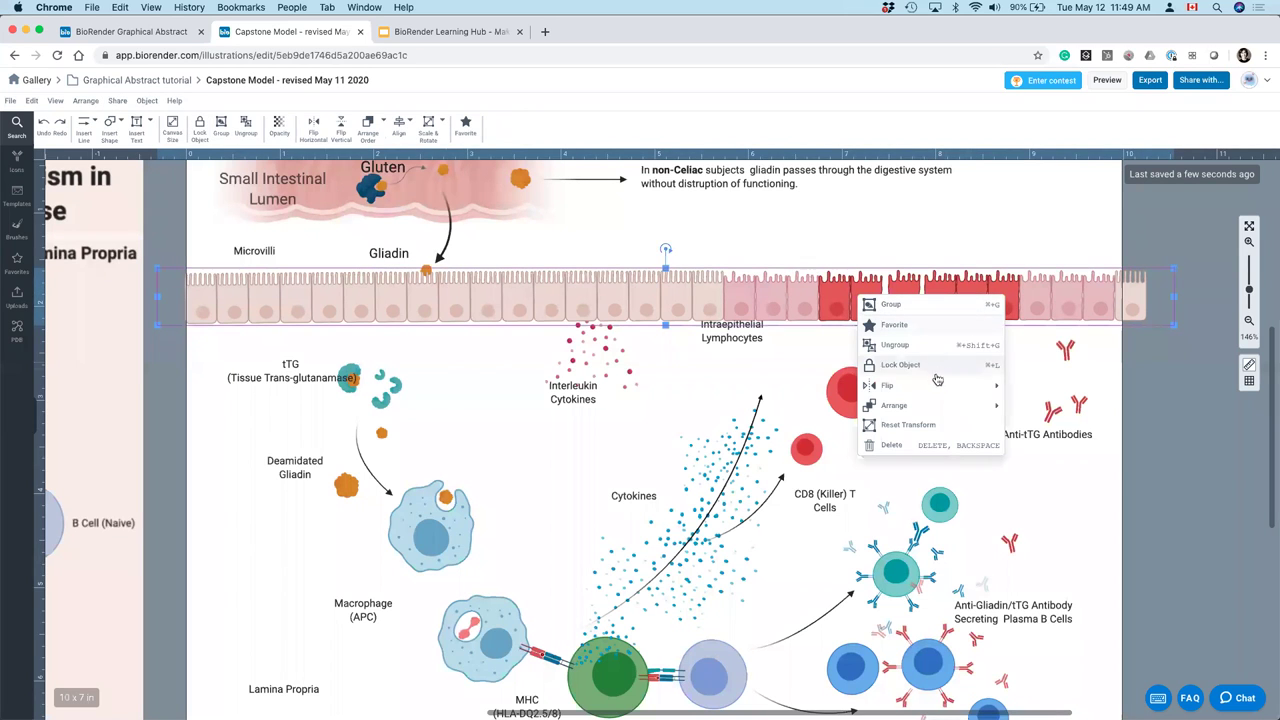
{"action": "mouse_move", "coordinate": [920, 410]}
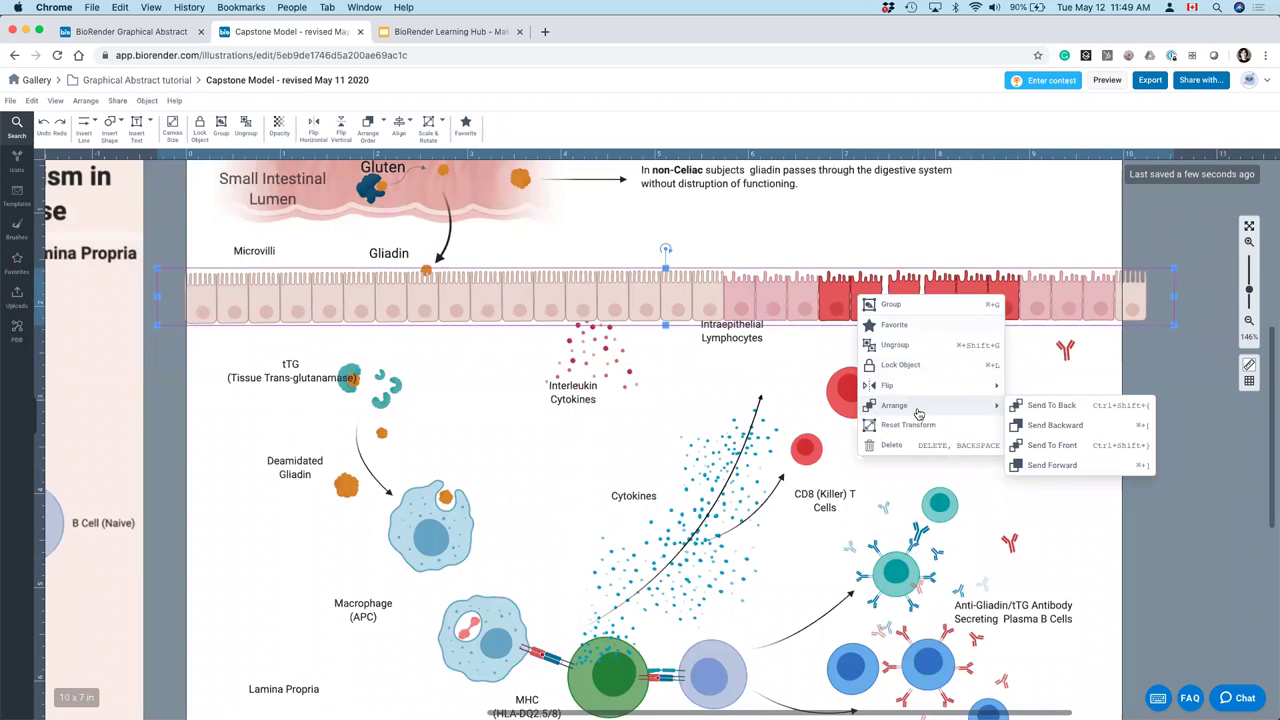
{"action": "left_click", "coordinate": [1062, 406]}
{"action": "left_click", "coordinate": [1189, 529]}
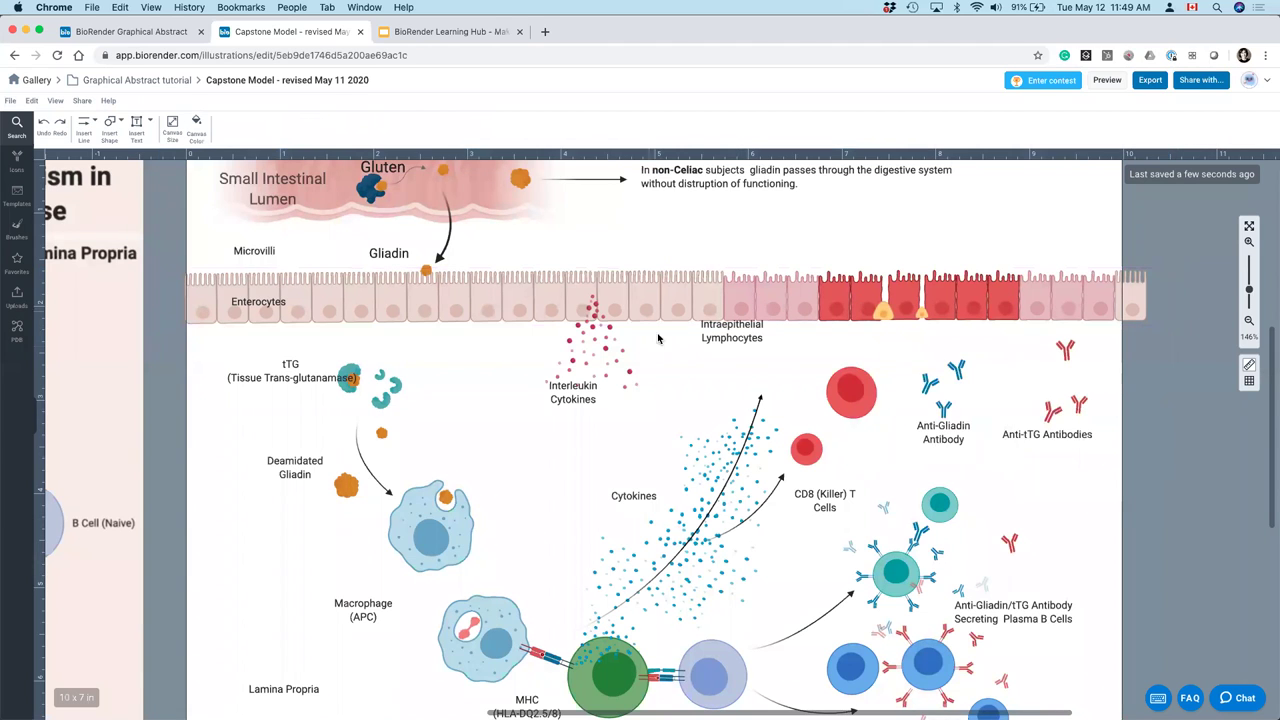
- Move the cytokine dots beside the lymphocytes and widen Intraepithelial Lymphocytes onto one line
{"action": "left_click_drag", "start_coordinate": [607, 353], "coordinate": [782, 373]}
{"action": "left_click_drag", "start_coordinate": [708, 337], "coordinate": [892, 346]}
{"action": "left_click_drag", "start_coordinate": [973, 341], "coordinate": [1030, 339]}
{"action": "left_click", "coordinate": [1062, 385]}
- Nudge the tTG, Enterocytes and Small Intestinal Lumen labels into position
{"action": "scroll", "coordinate": [675, 509], "scroll_direction": "down", "scroll_amount": 1}
{"action": "scroll", "coordinate": [675, 509], "scroll_direction": "left", "scroll_amount": 3}
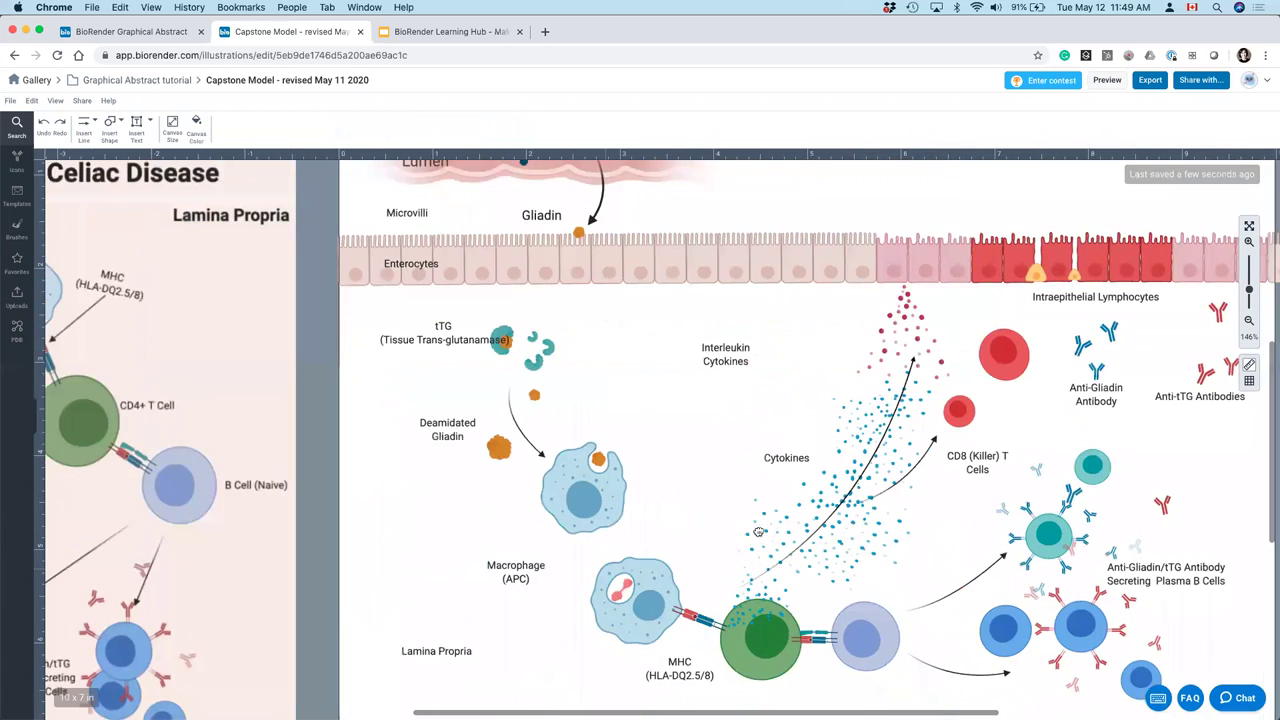
{"action": "scroll", "coordinate": [675, 509], "scroll_direction": "right", "scroll_amount": 3}
{"action": "left_click", "coordinate": [293, 368]}
{"action": "left_click_drag", "start_coordinate": [293, 368], "coordinate": [287, 390]}
{"action": "scroll", "coordinate": [535, 388], "scroll_direction": "up", "scroll_amount": 2}
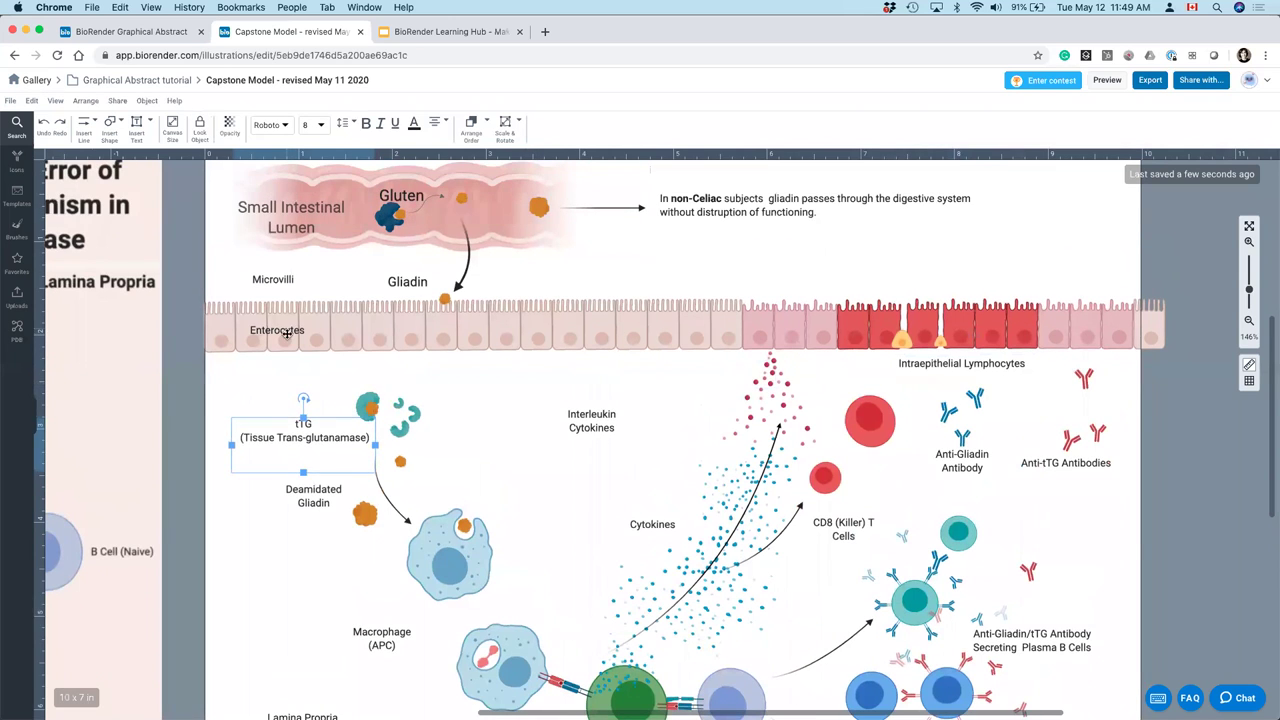
{"action": "left_click_drag", "start_coordinate": [287, 336], "coordinate": [288, 331]}
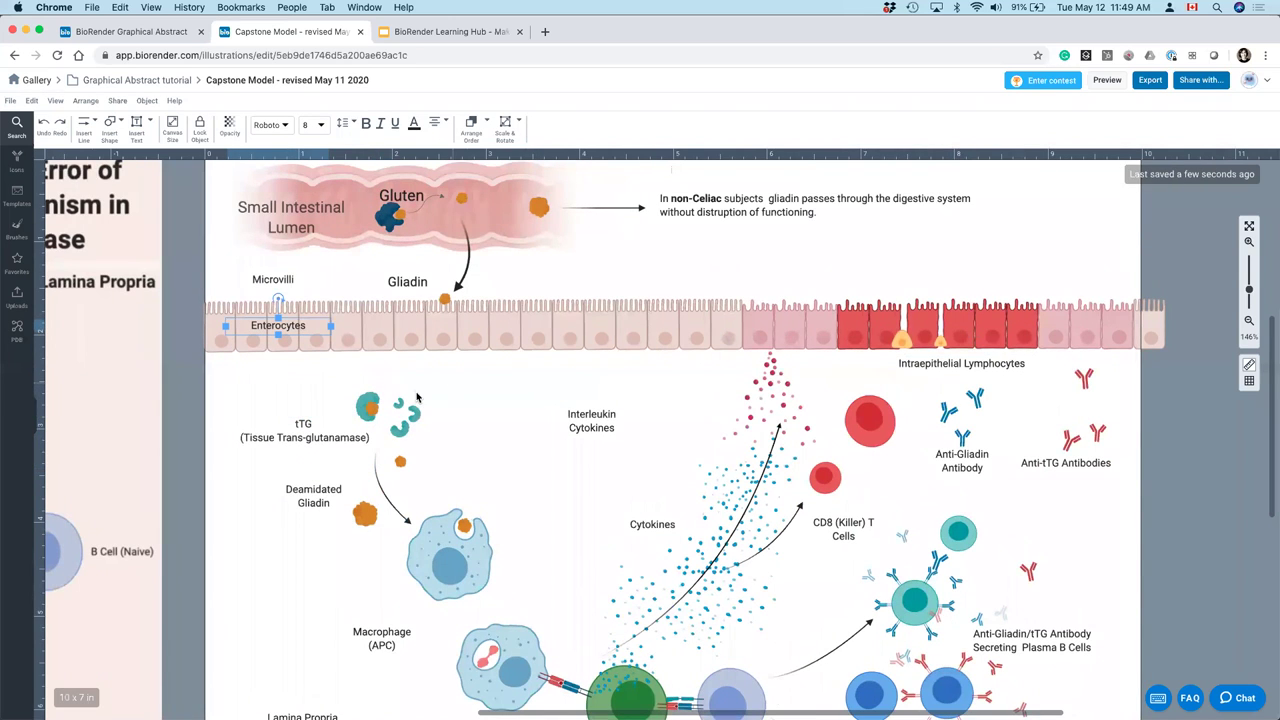
{"action": "left_click", "coordinate": [1252, 324]}
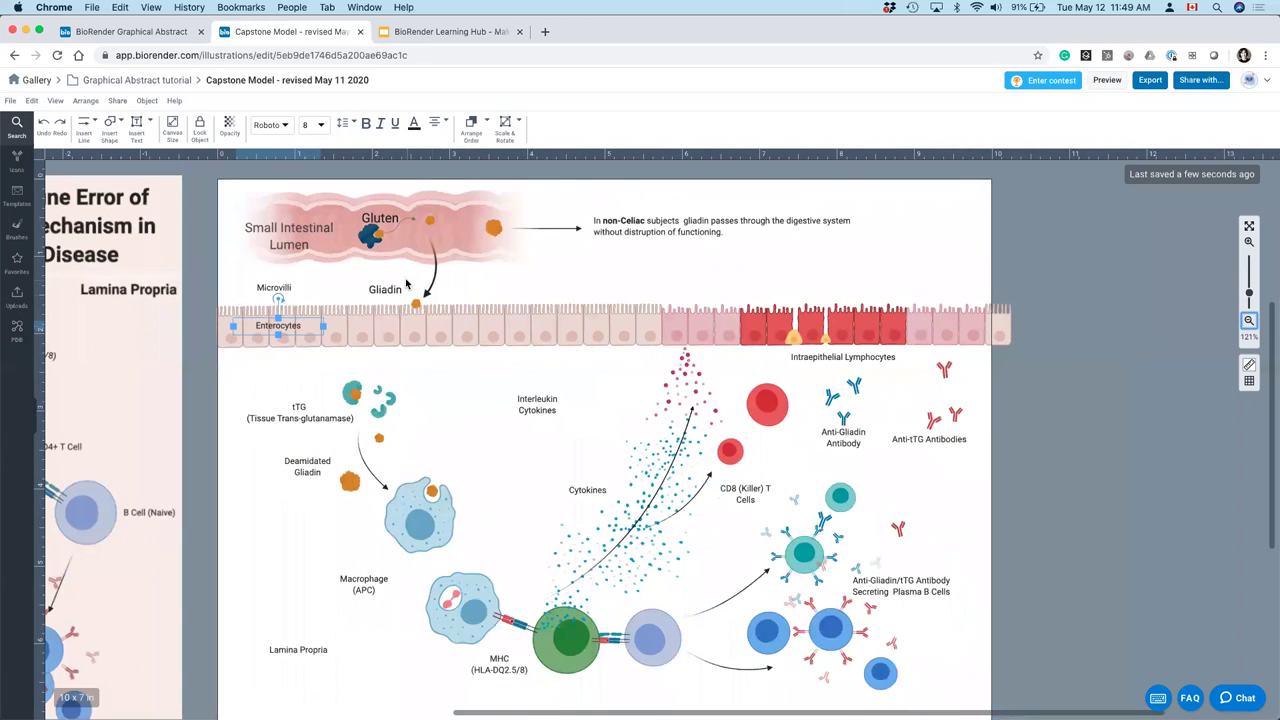
{"action": "left_click_drag", "start_coordinate": [287, 241], "coordinate": [293, 236]}
- Zoom out to 100% and pan until the original and redrawn celiac figures sit side by side
{"action": "left_click", "coordinate": [372, 226]}
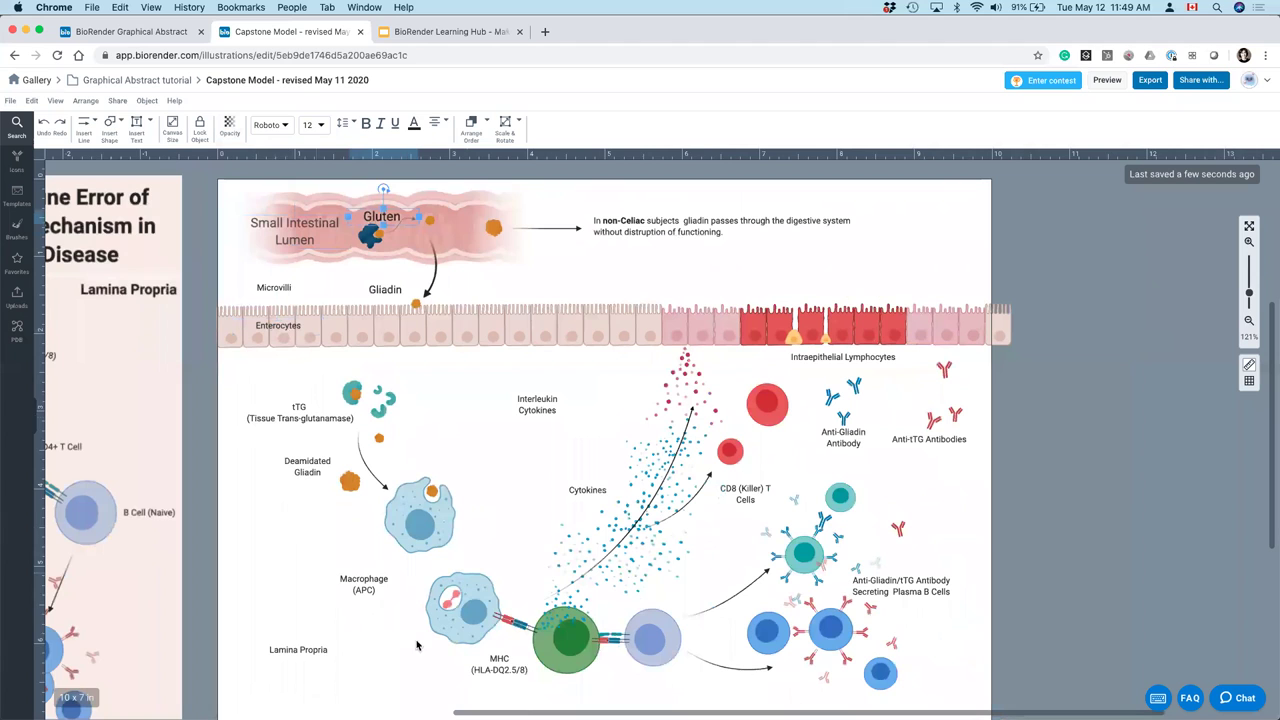
{"action": "scroll", "coordinate": [650, 560], "scroll_direction": "left", "scroll_amount": 3}
{"action": "scroll", "coordinate": [650, 560], "scroll_direction": "down", "scroll_amount": 2}
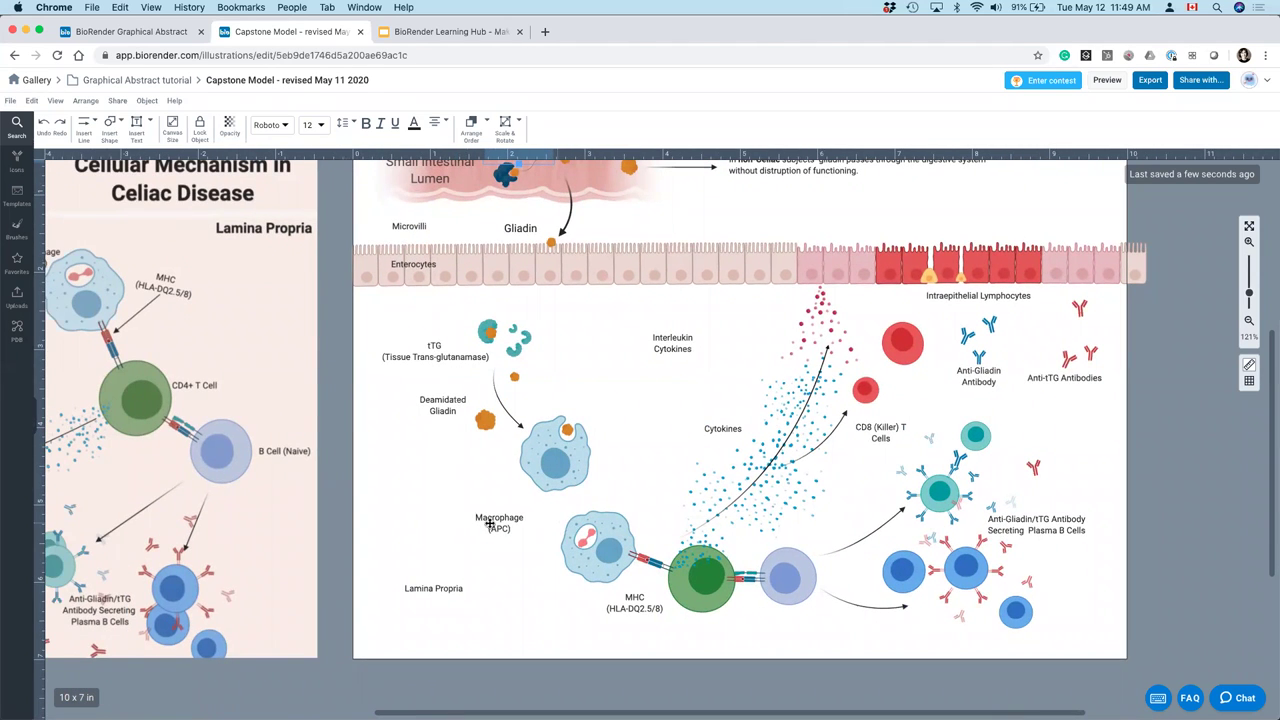
{"action": "scroll", "coordinate": [454, 525], "scroll_direction": "left", "scroll_amount": 4}
{"action": "scroll", "coordinate": [454, 525], "scroll_direction": "up", "scroll_amount": 1}
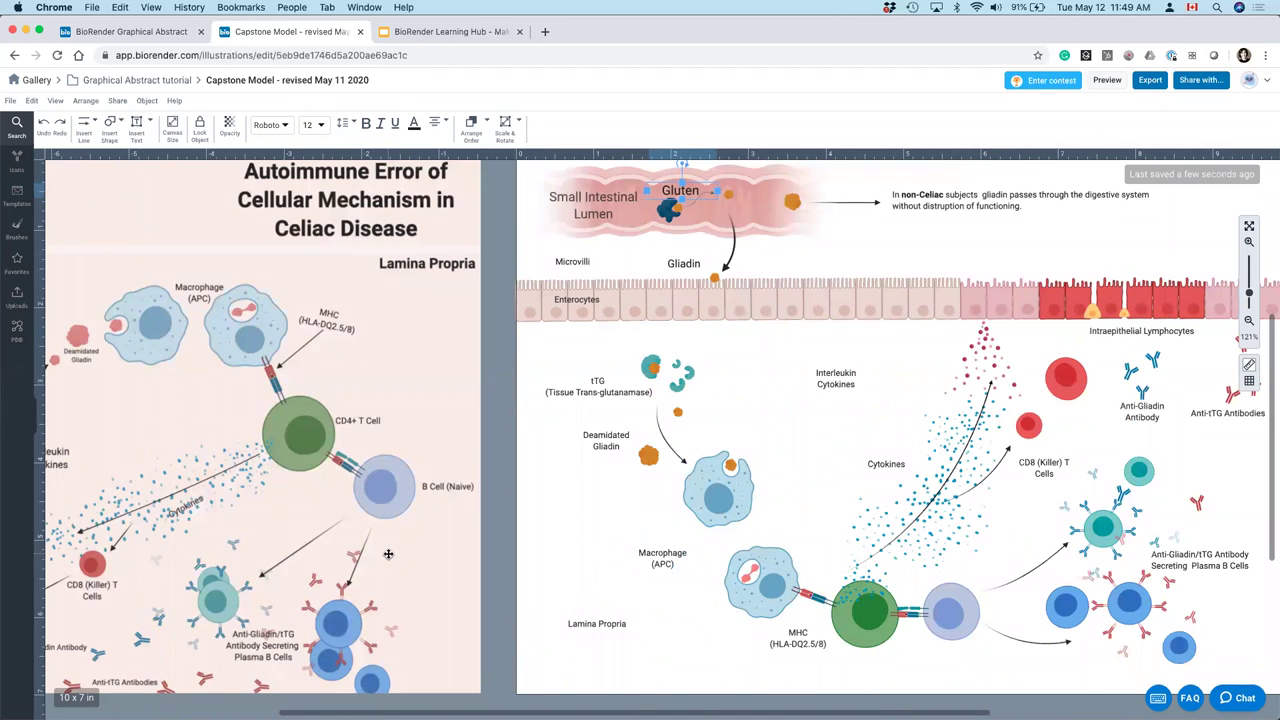
{"action": "left_click", "coordinate": [1249, 321]}
{"action": "left_click", "coordinate": [1249, 321]}
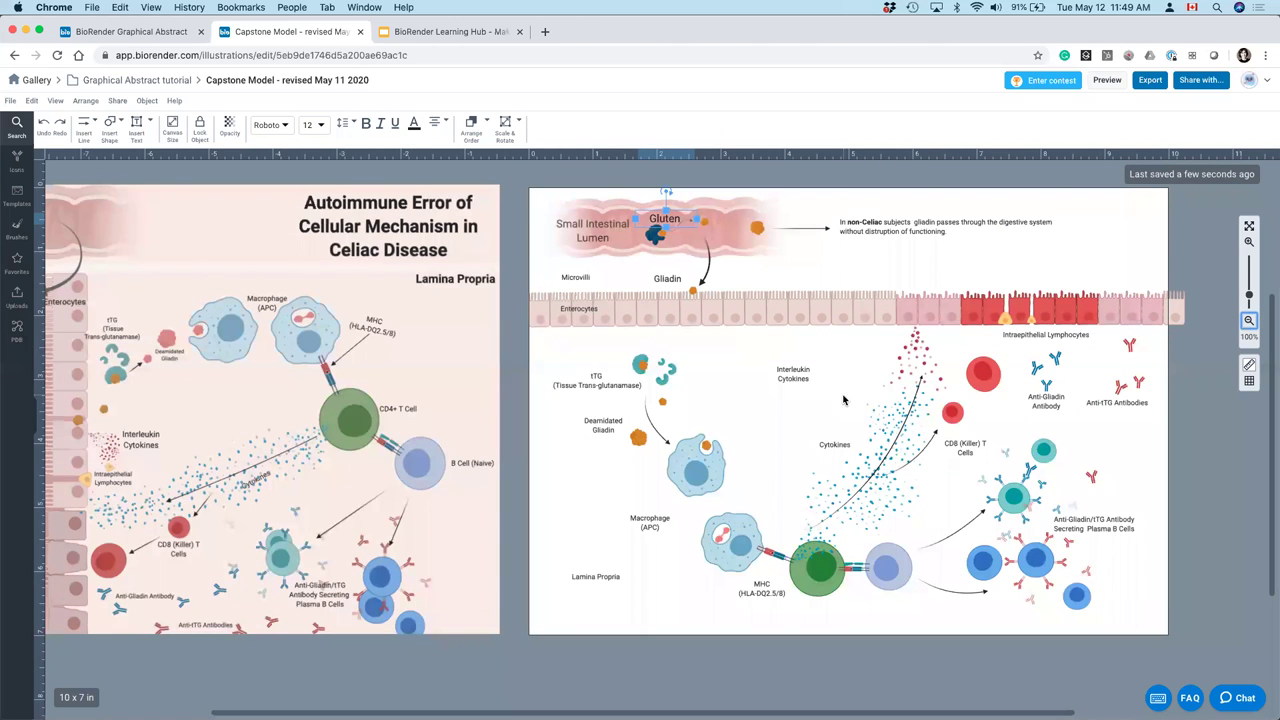
{"action": "scroll", "coordinate": [365, 440], "scroll_direction": "left", "scroll_amount": 5}
{"action": "scroll", "coordinate": [647, 471], "scroll_direction": "right", "scroll_amount": 6}
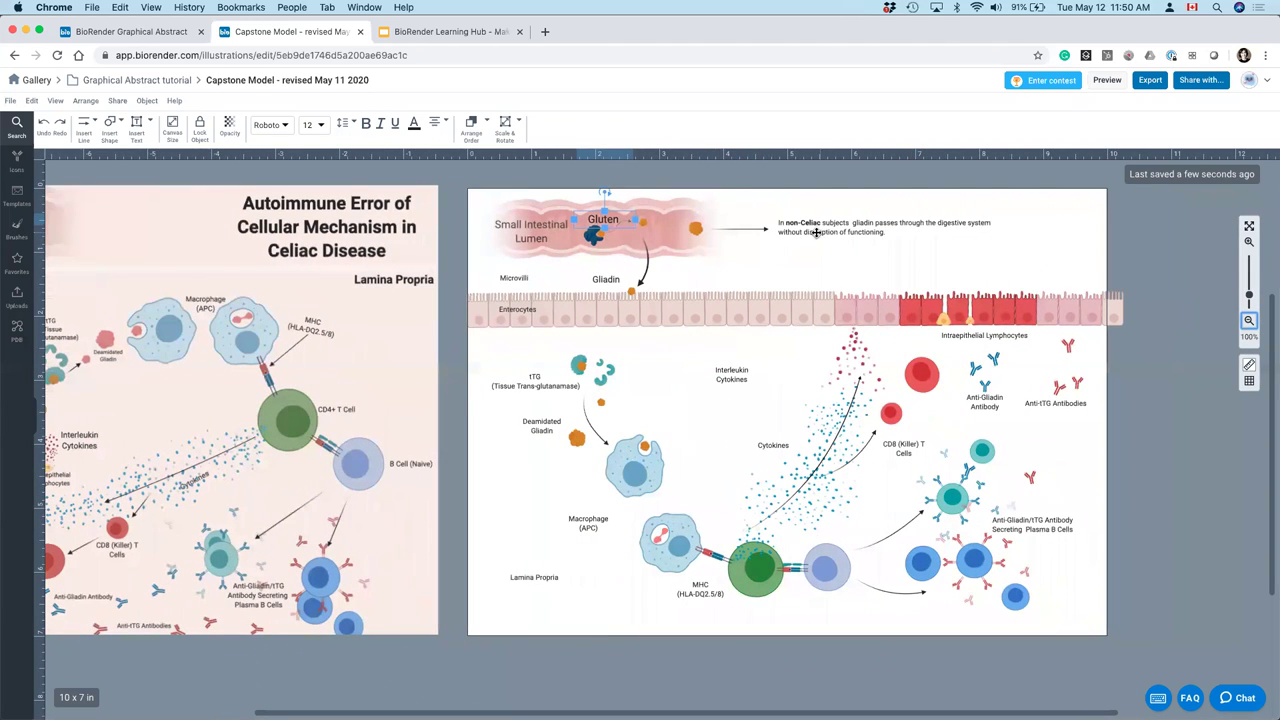
{"action": "scroll", "coordinate": [502, 494], "scroll_direction": "left", "scroll_amount": 4}
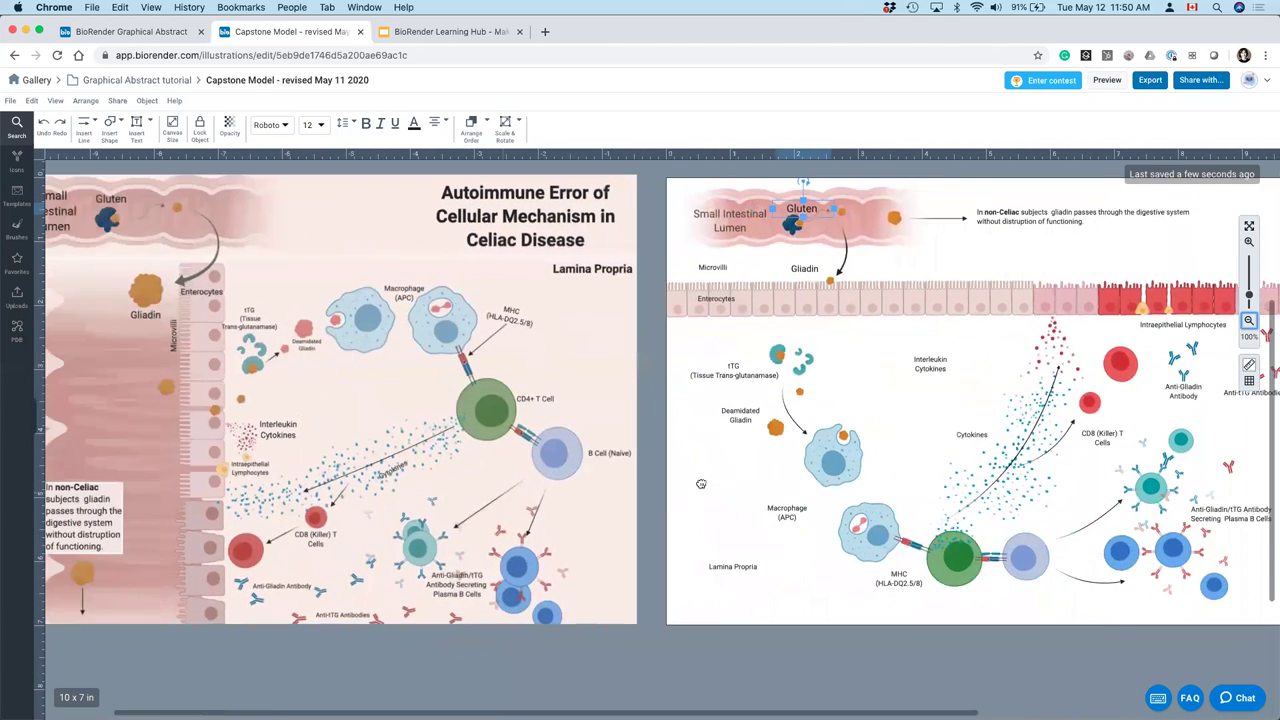
- Select every text label in the redrawn illustration with Select All Text
{"action": "scroll", "coordinate": [618, 378], "scroll_direction": "right", "scroll_amount": 3}
{"action": "left_click", "coordinate": [617, 378]}
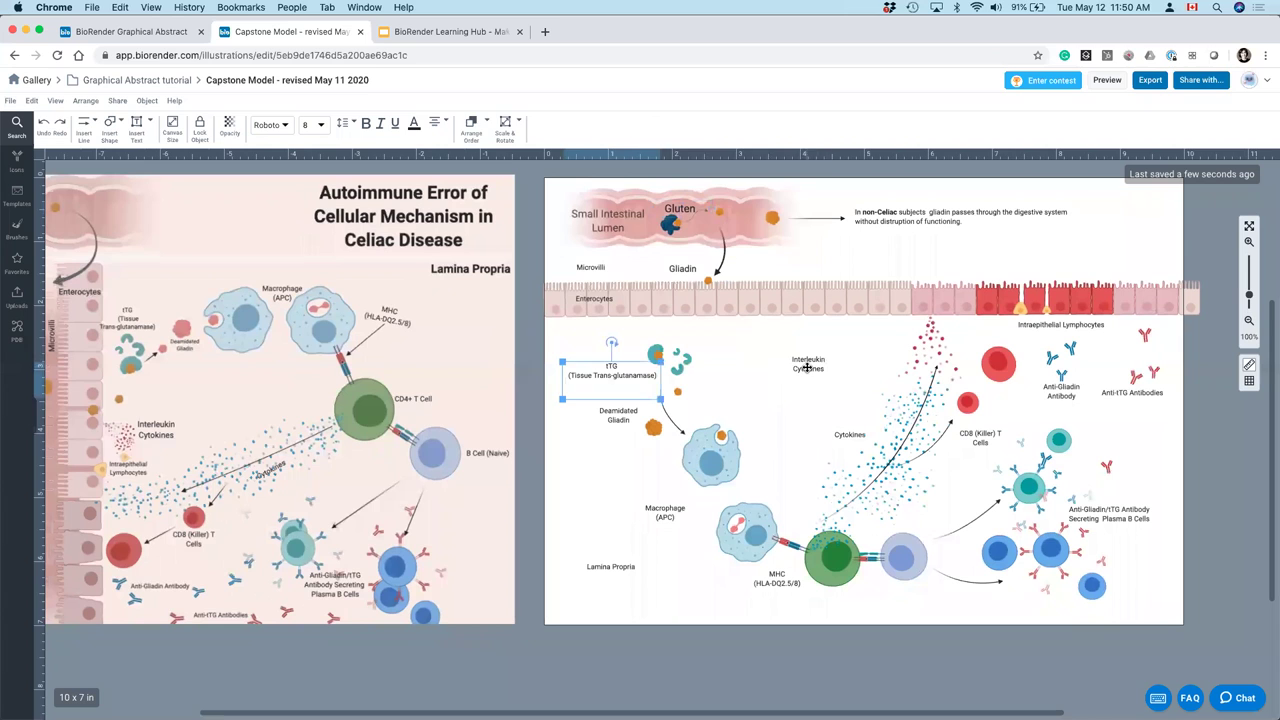
{"action": "left_click", "coordinate": [808, 366], "text": "shift"}
{"action": "left_click", "coordinate": [611, 418], "text": "shift"}
{"action": "left_click", "coordinate": [674, 511], "text": "shift"}
{"action": "left_click", "coordinate": [32, 101]}
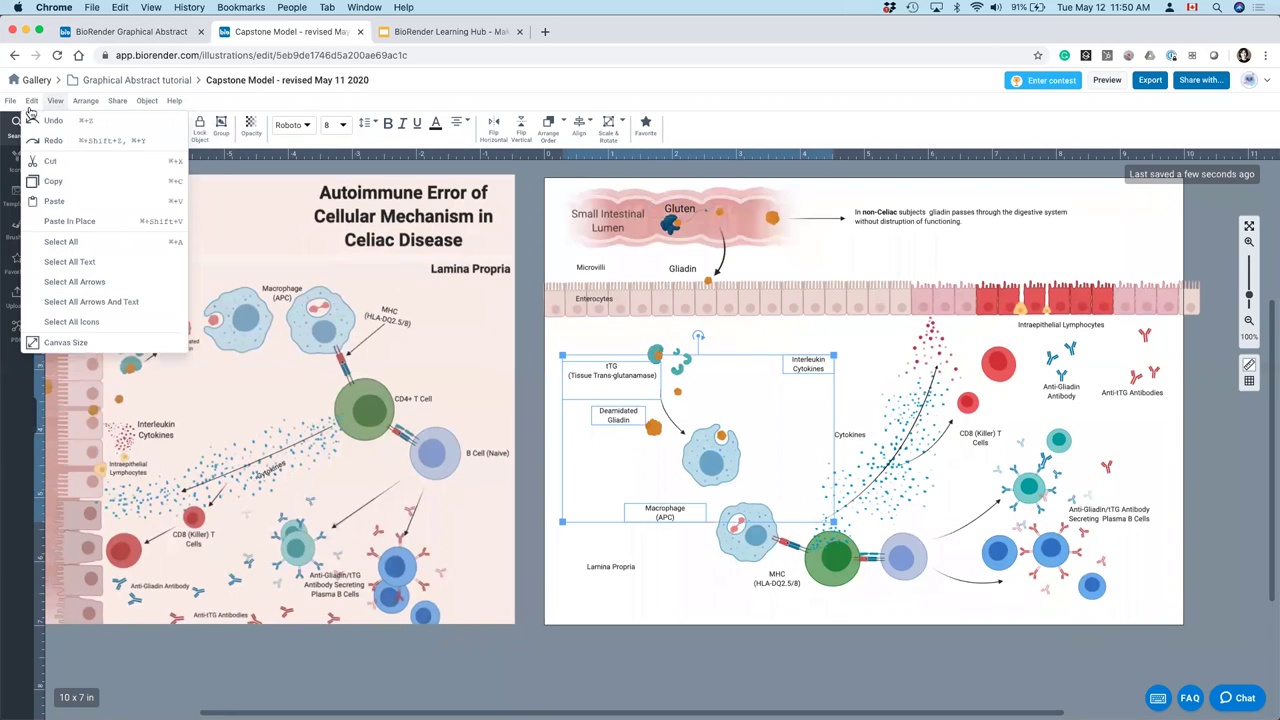
{"action": "left_click", "coordinate": [86, 264]}
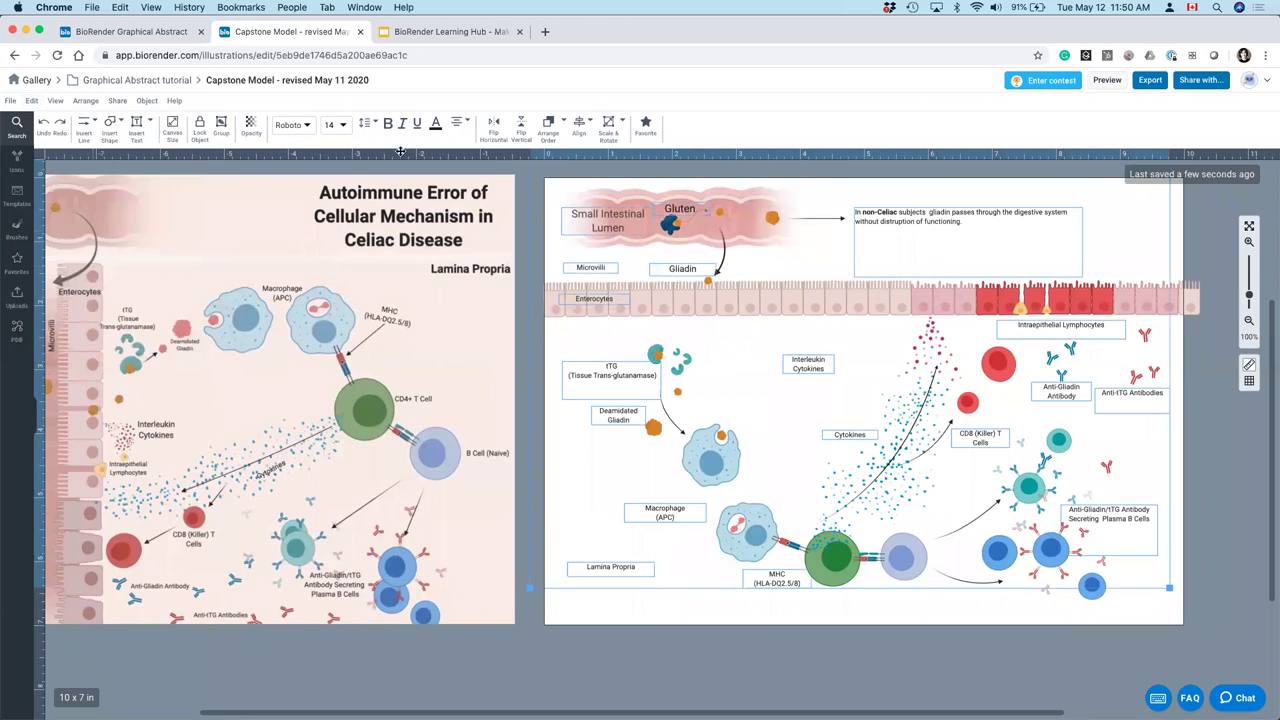
- Set the selected labels' font size to 10, then raise it to 12
{"action": "scroll", "coordinate": [827, 360], "scroll_direction": "up", "scroll_amount": 2}
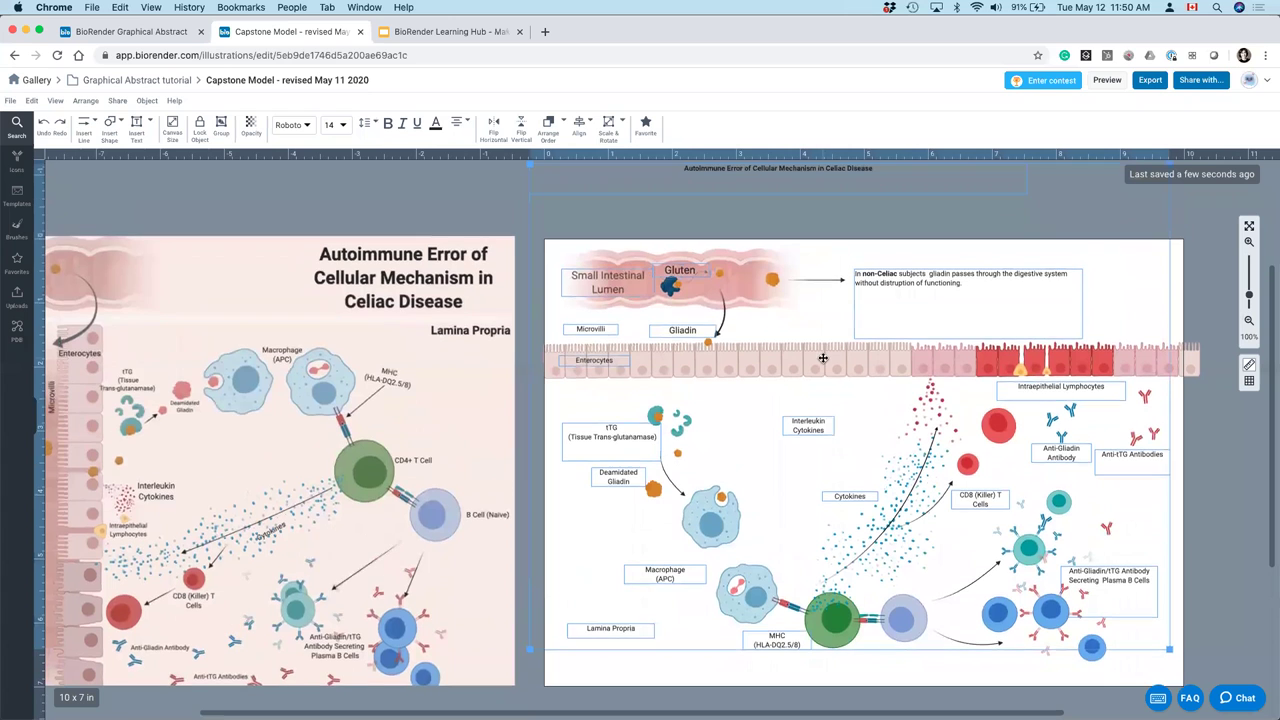
{"action": "scroll", "coordinate": [818, 357], "scroll_direction": "down", "scroll_amount": 1}
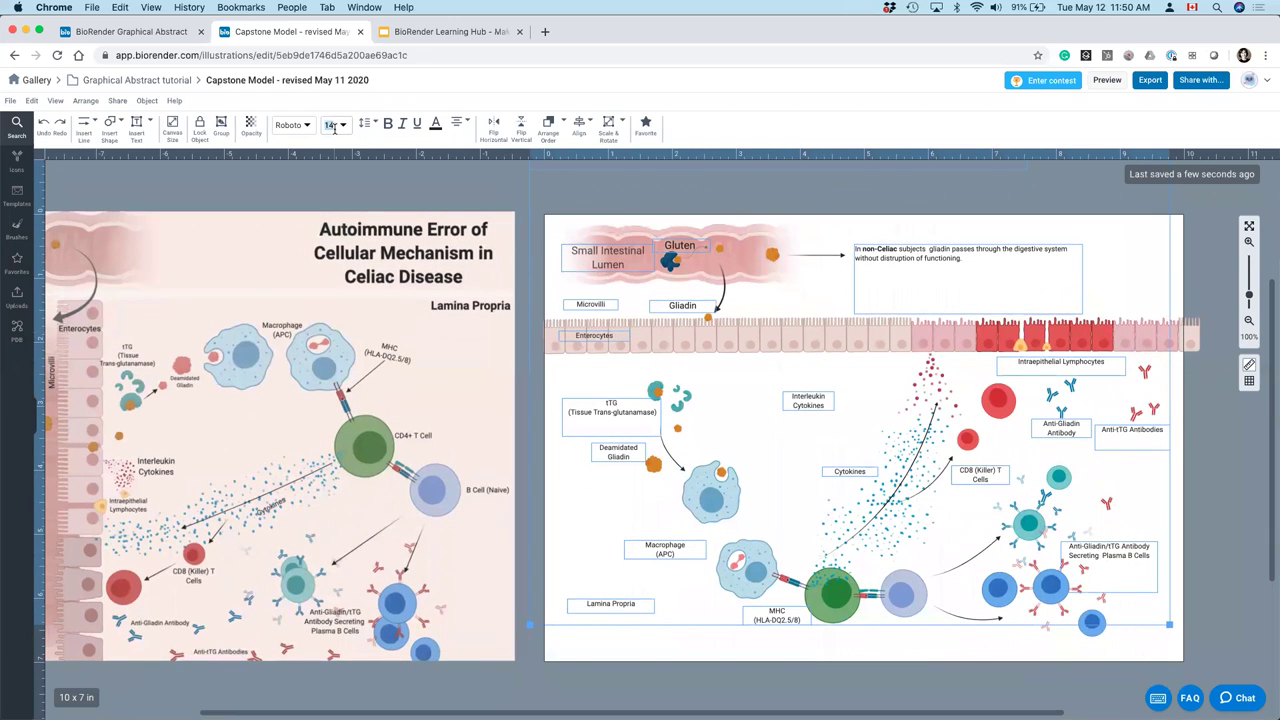
{"action": "type", "text": "10"}
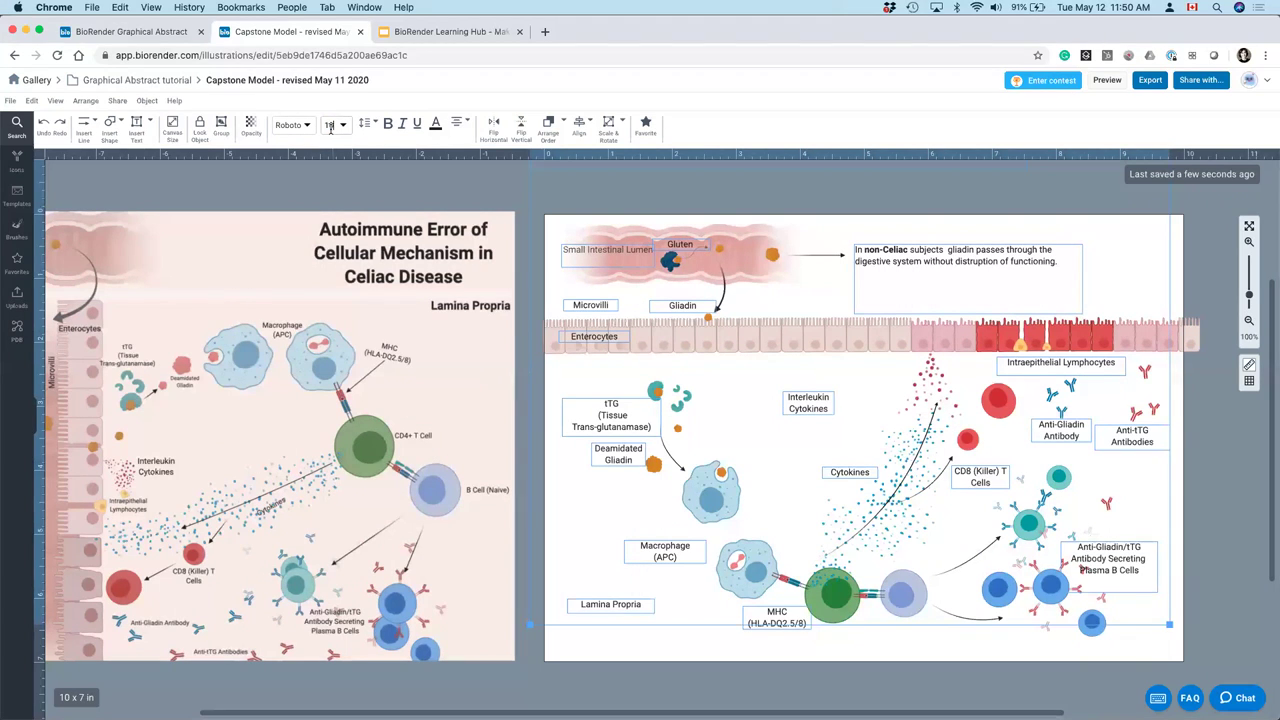
{"action": "key", "text": "Up"}
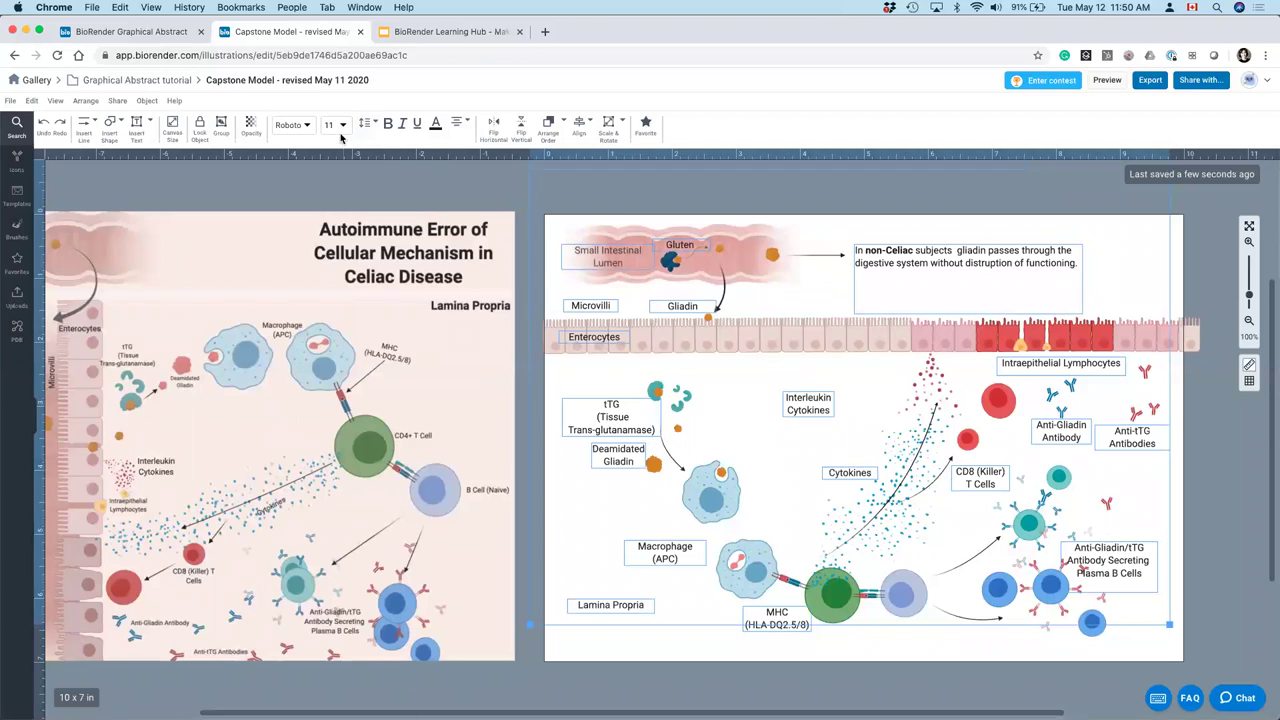
{"action": "key", "text": "Up"}
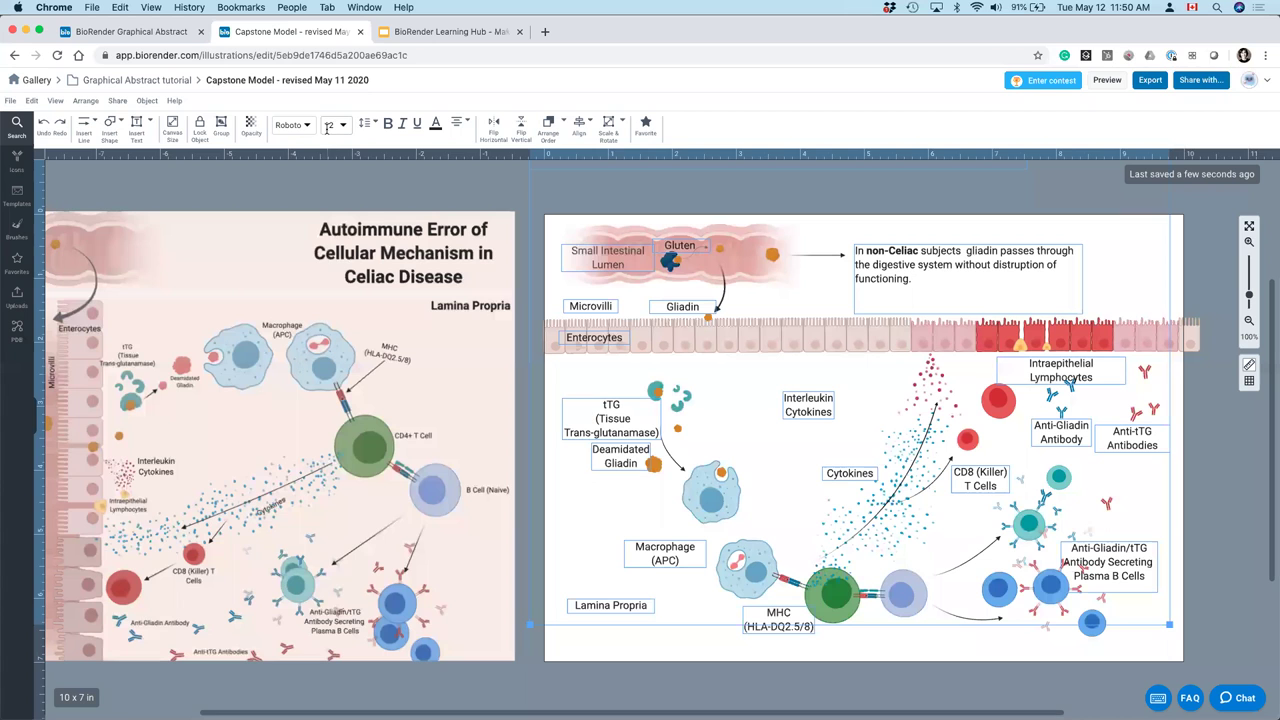
{"action": "key", "text": "Escape"}
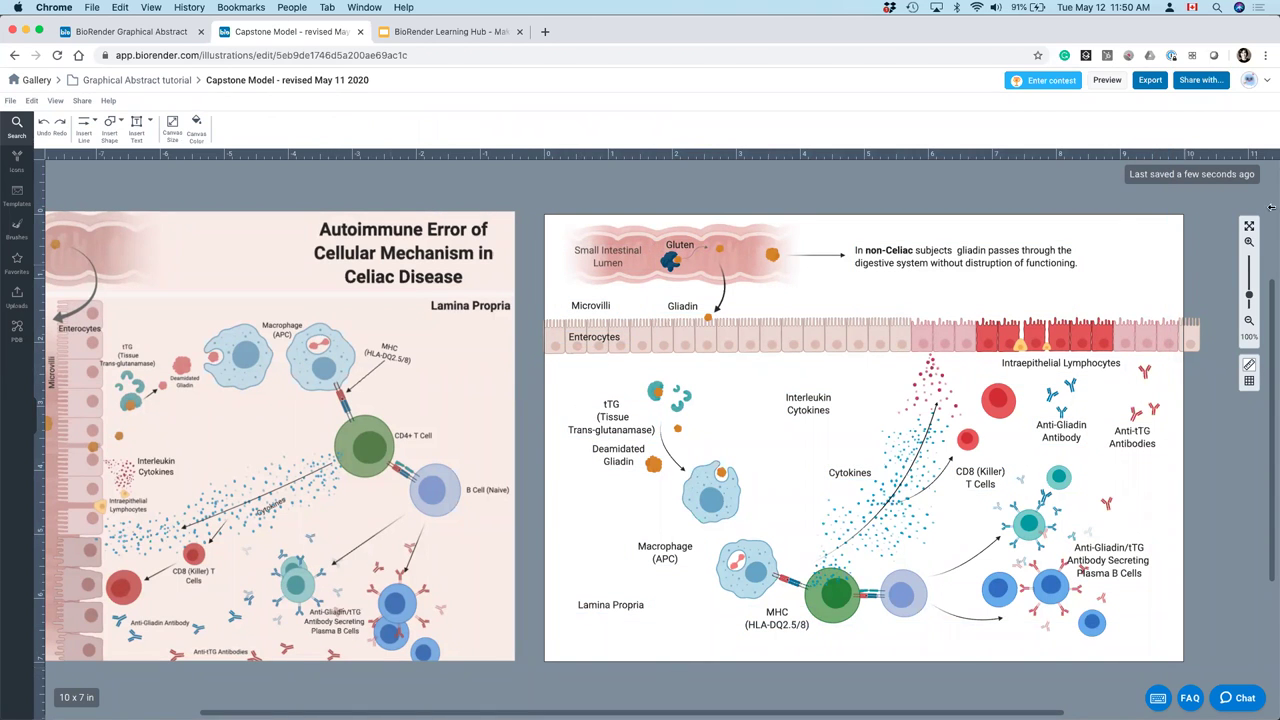
- Make the Small Intestinal Lumen, Microvilli, Enterocytes and Lamina Propria labels italic
{"action": "left_click_drag", "start_coordinate": [981, 448], "coordinate": [854, 447]}
{"action": "scroll", "coordinate": [858, 448], "scroll_direction": "left", "scroll_amount": 10}
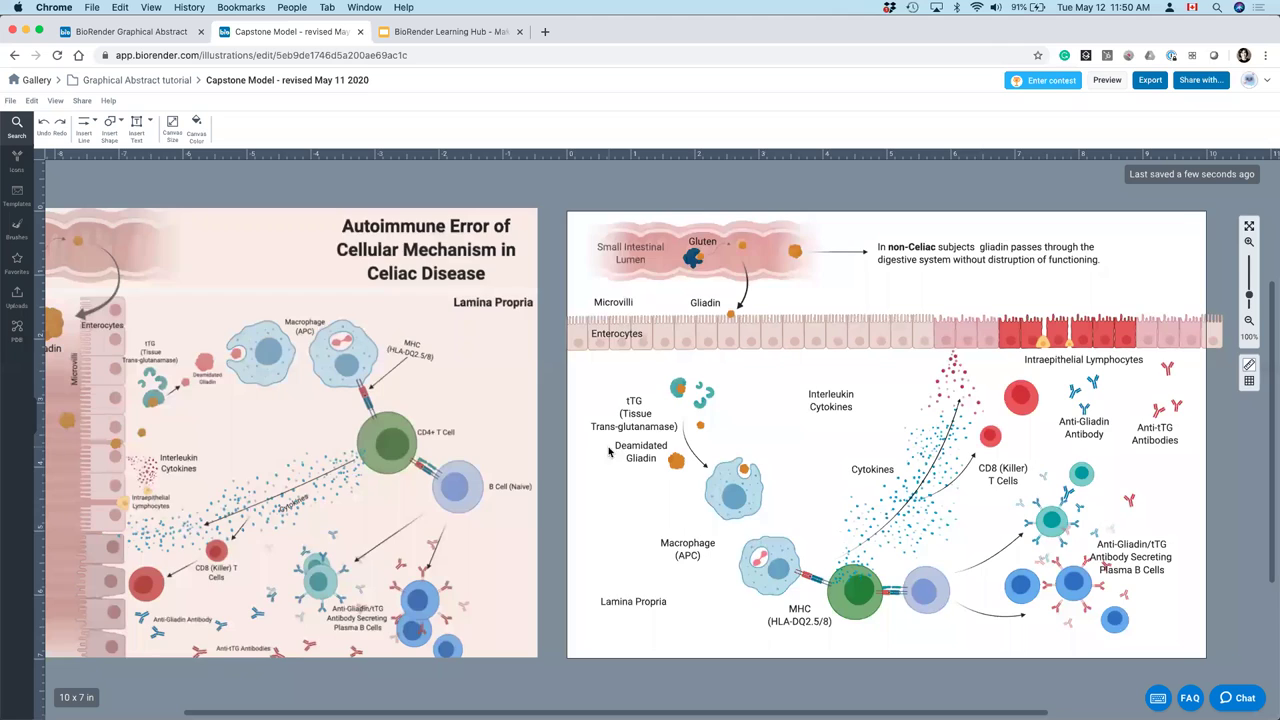
{"action": "scroll", "coordinate": [650, 454], "scroll_direction": "right", "scroll_amount": 4}
{"action": "scroll", "coordinate": [719, 453], "scroll_direction": "right", "scroll_amount": 2}
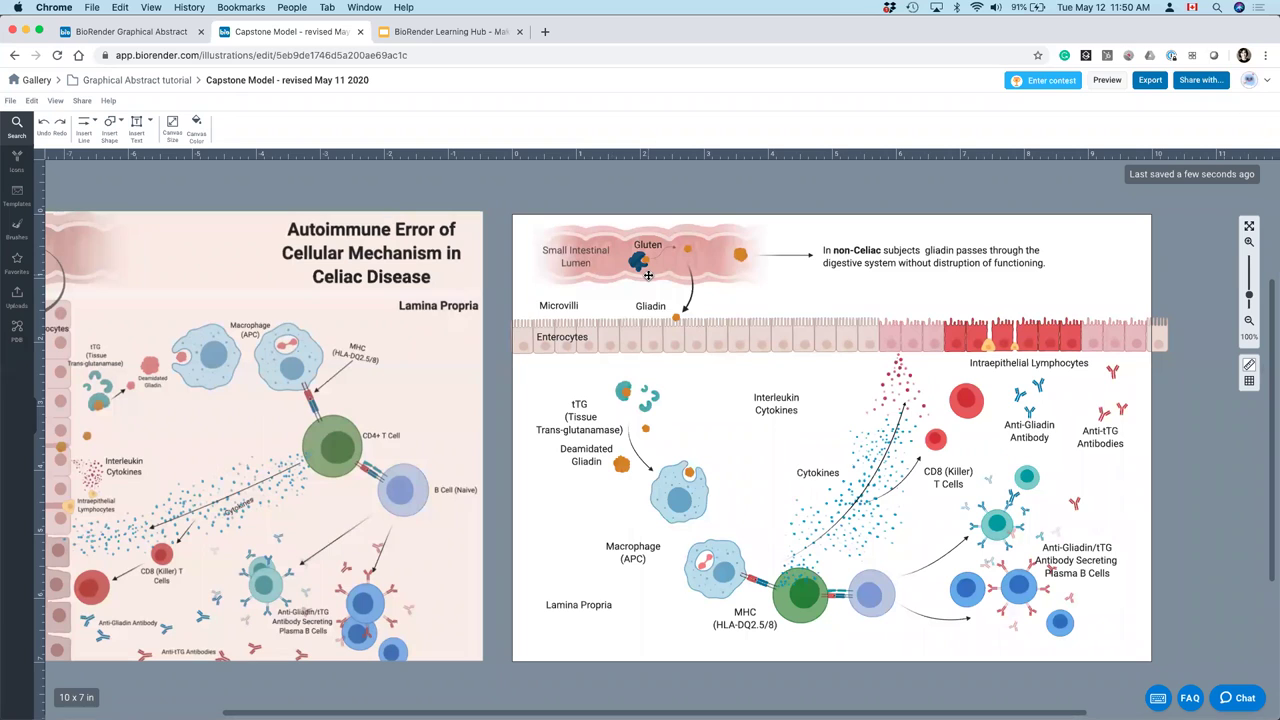
{"action": "left_click", "coordinate": [583, 257]}
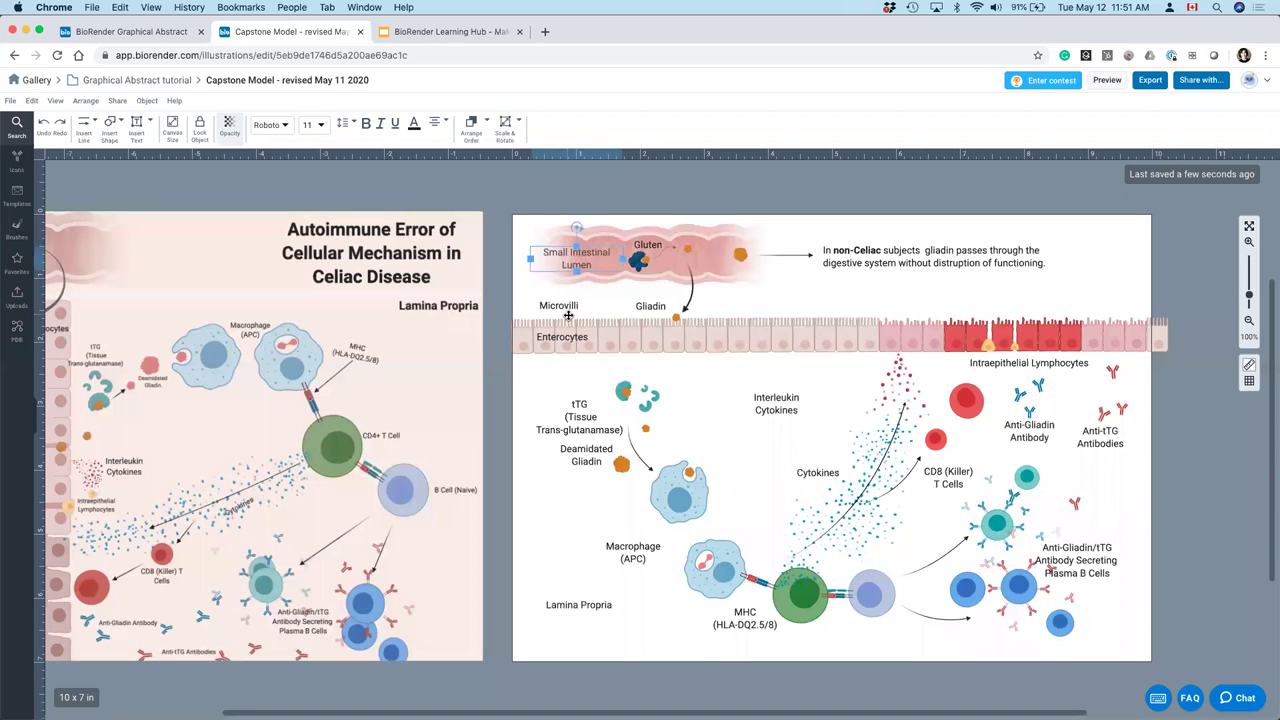
{"action": "left_click", "coordinate": [564, 306]}
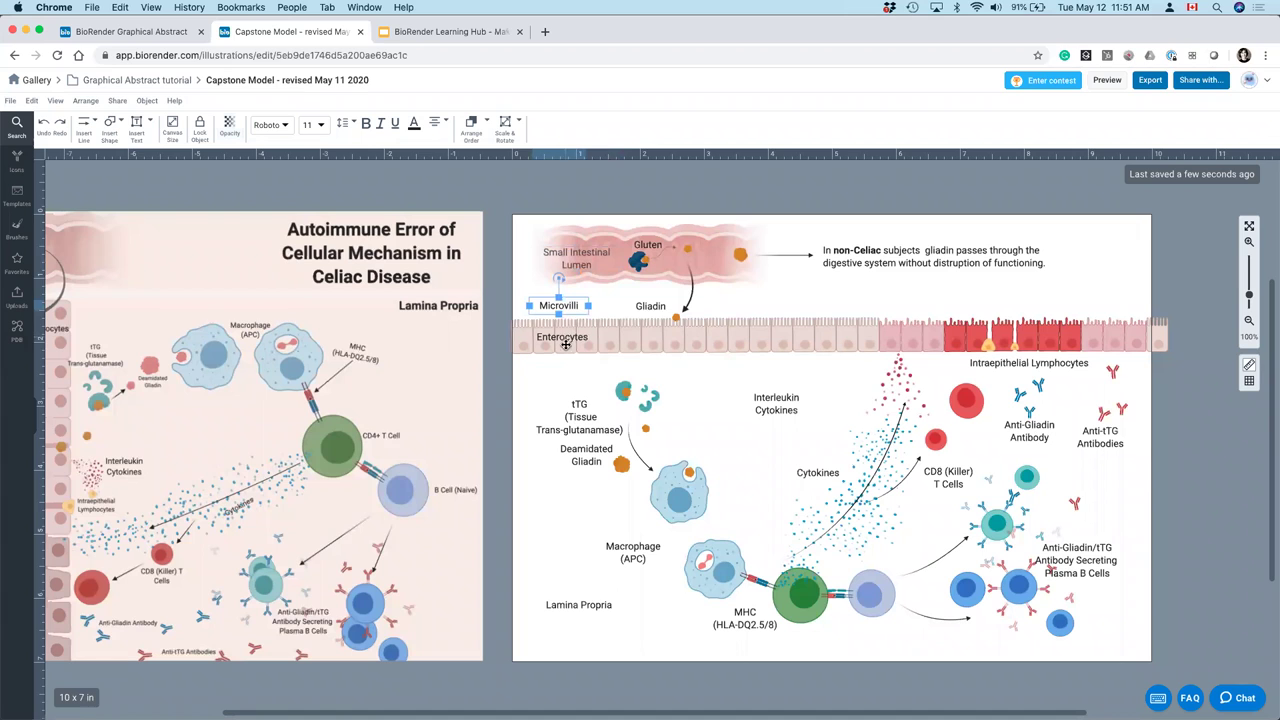
{"action": "left_click", "coordinate": [585, 254]}
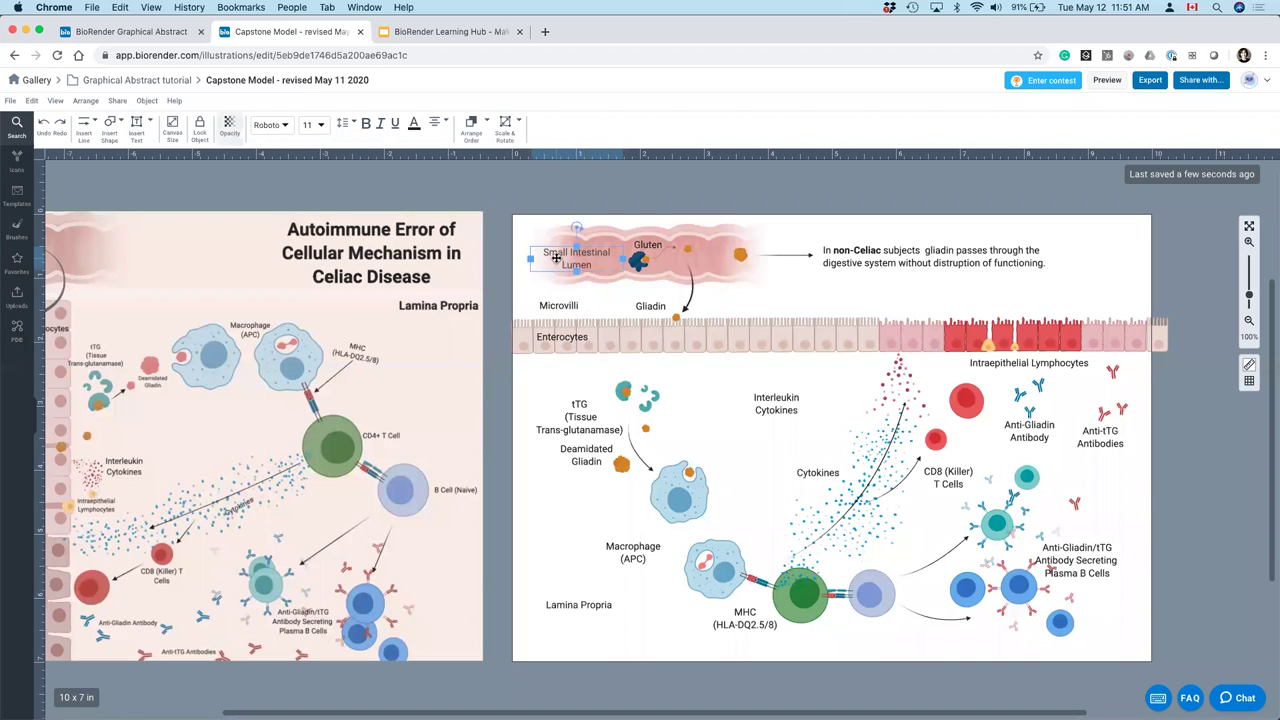
{"action": "left_click", "coordinate": [575, 306], "text": "shift"}
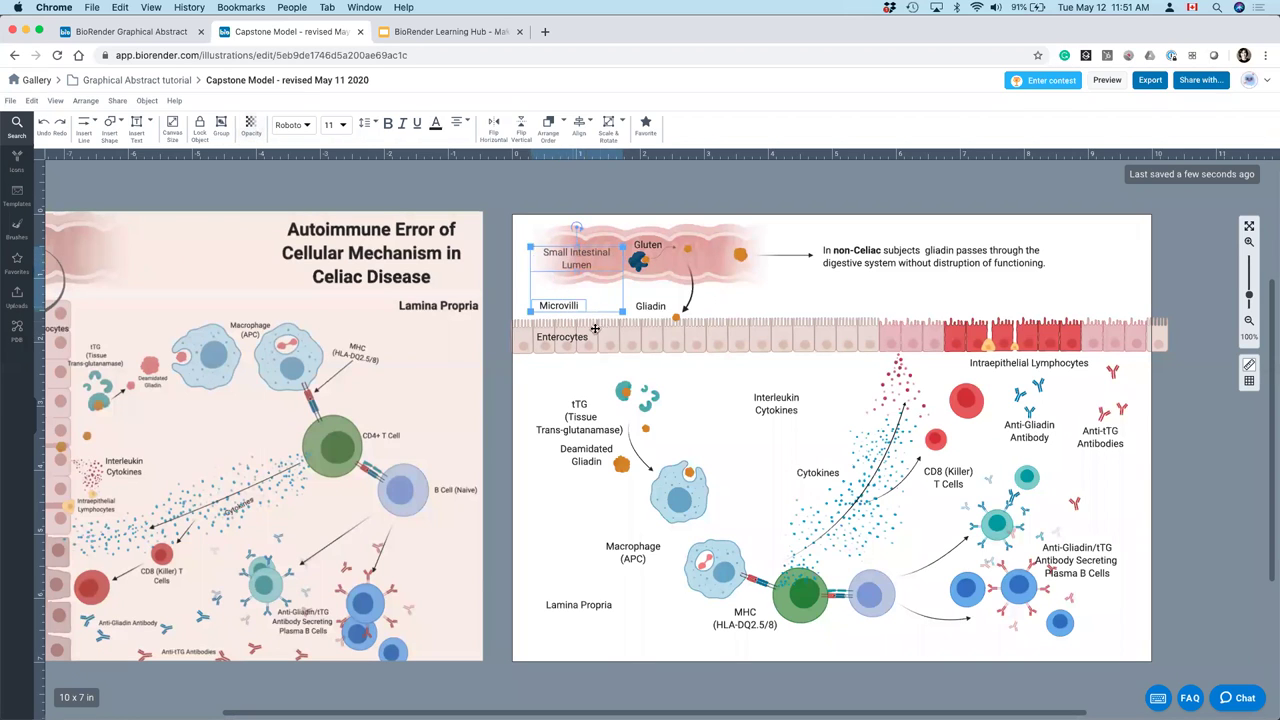
{"action": "left_click", "coordinate": [558, 339], "text": "shift"}
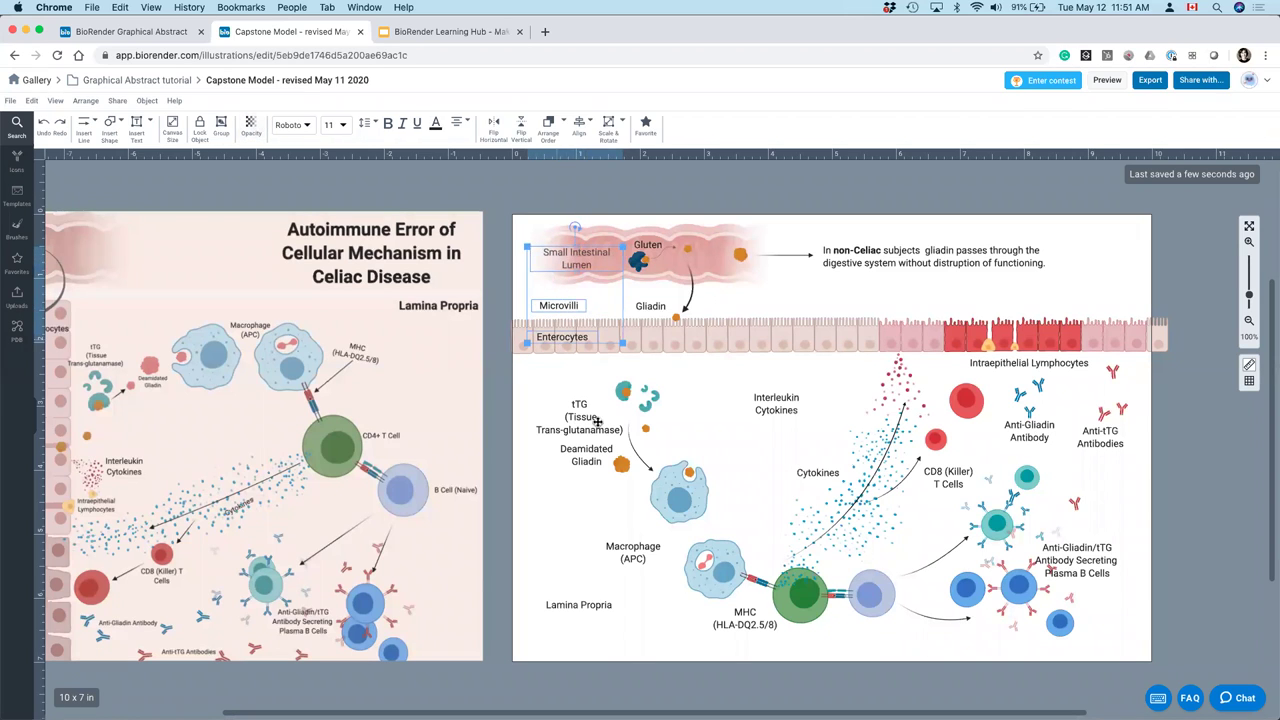
{"action": "left_click", "coordinate": [571, 610], "text": "shift"}
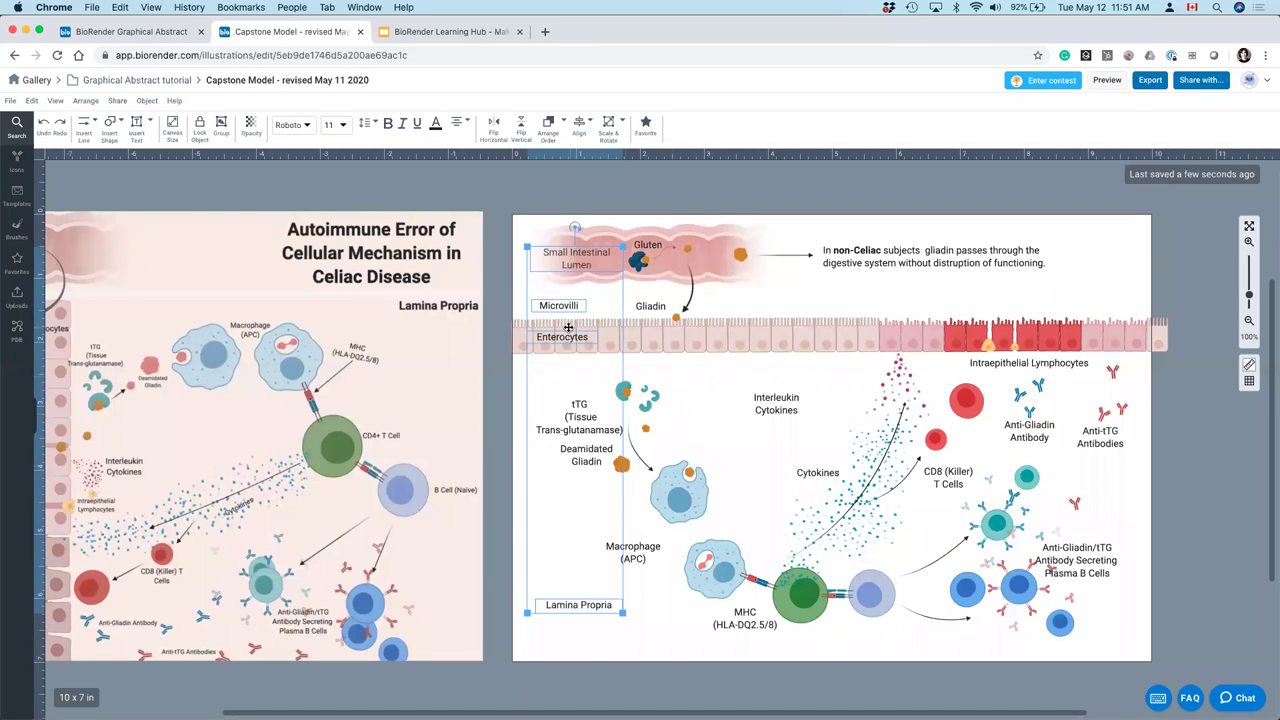
{"action": "left_click", "coordinate": [401, 125]}
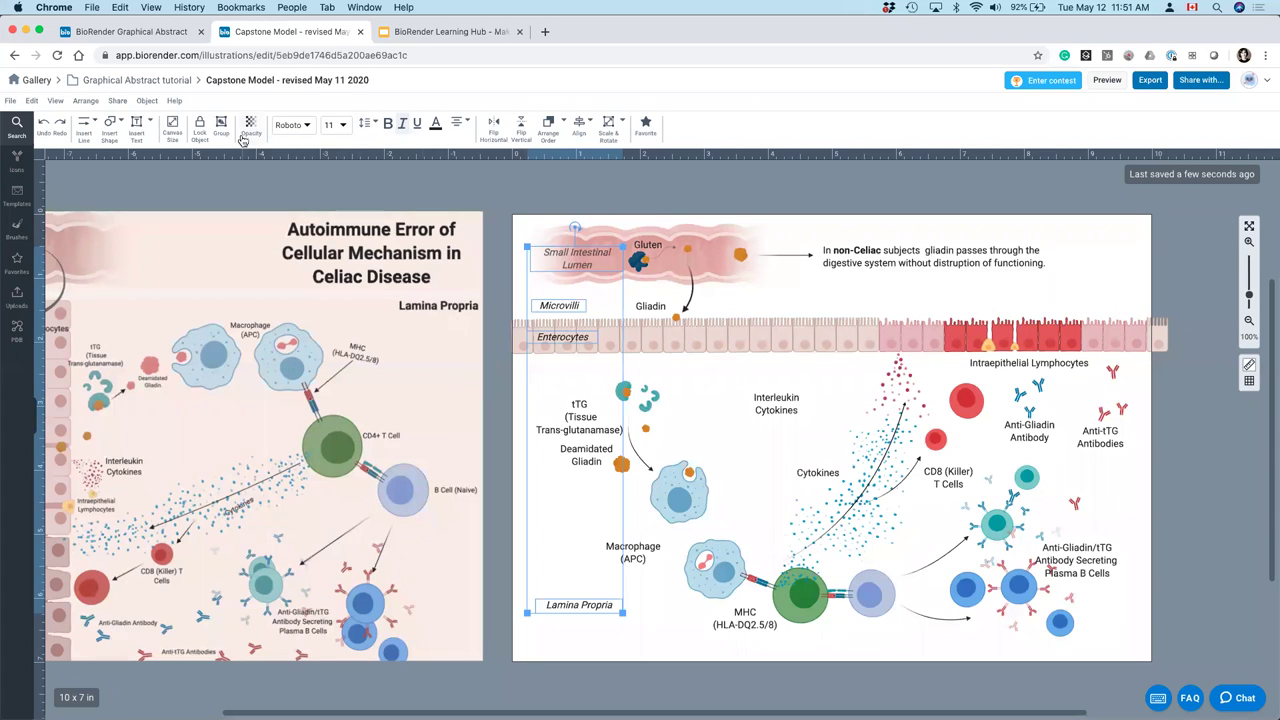
- Give the four italic region labels a muted reddish grey text colour
{"action": "left_click", "coordinate": [436, 127]}
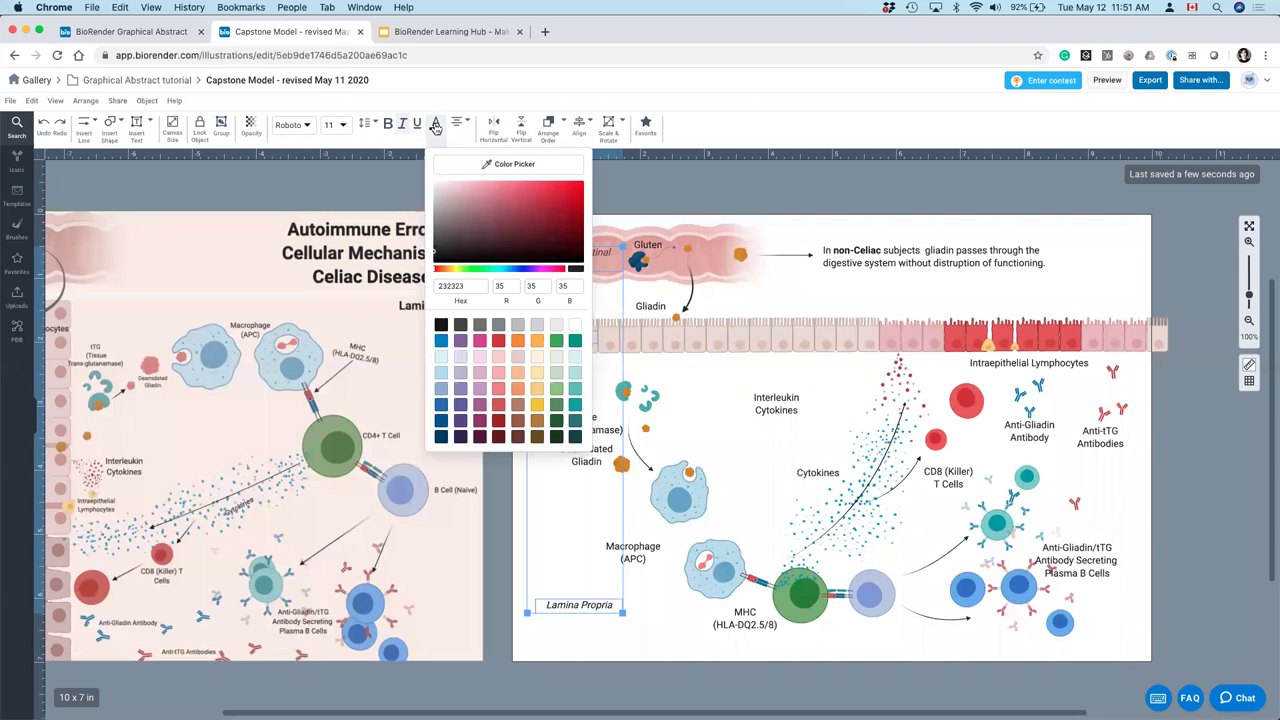
{"action": "left_click_drag", "start_coordinate": [447, 218], "coordinate": [416, 212]}
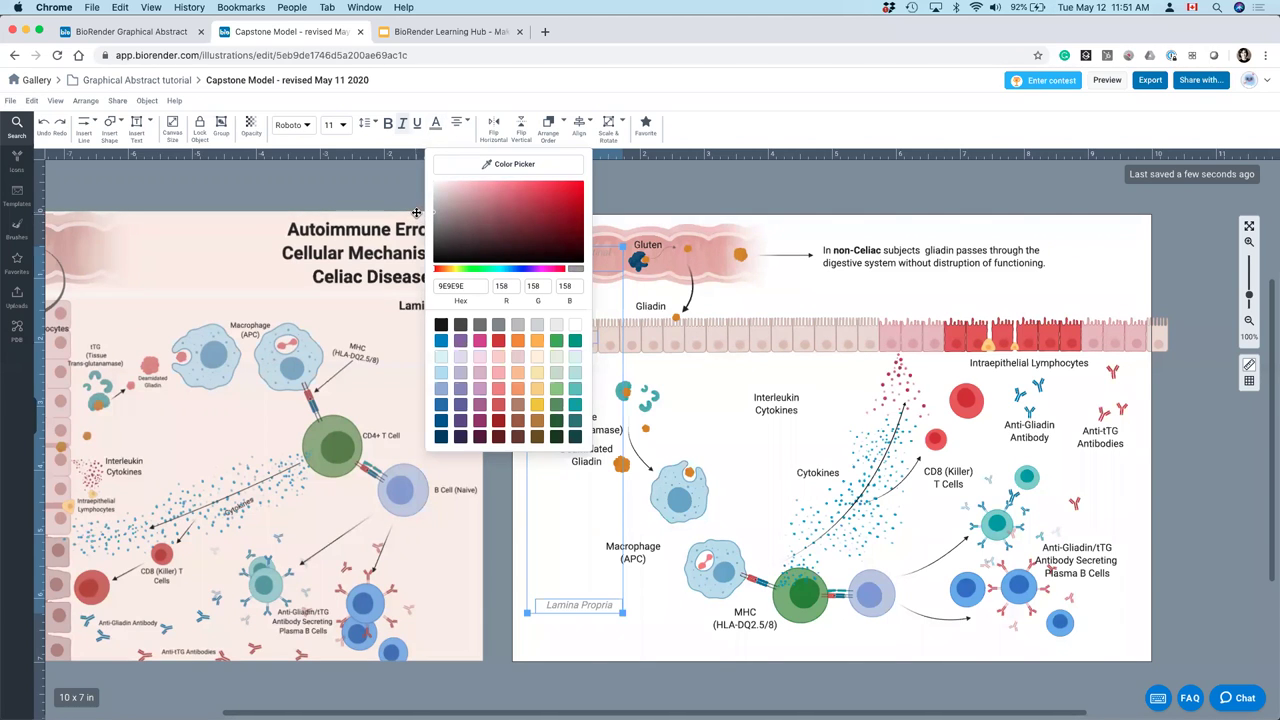
{"action": "left_click", "coordinate": [679, 201]}
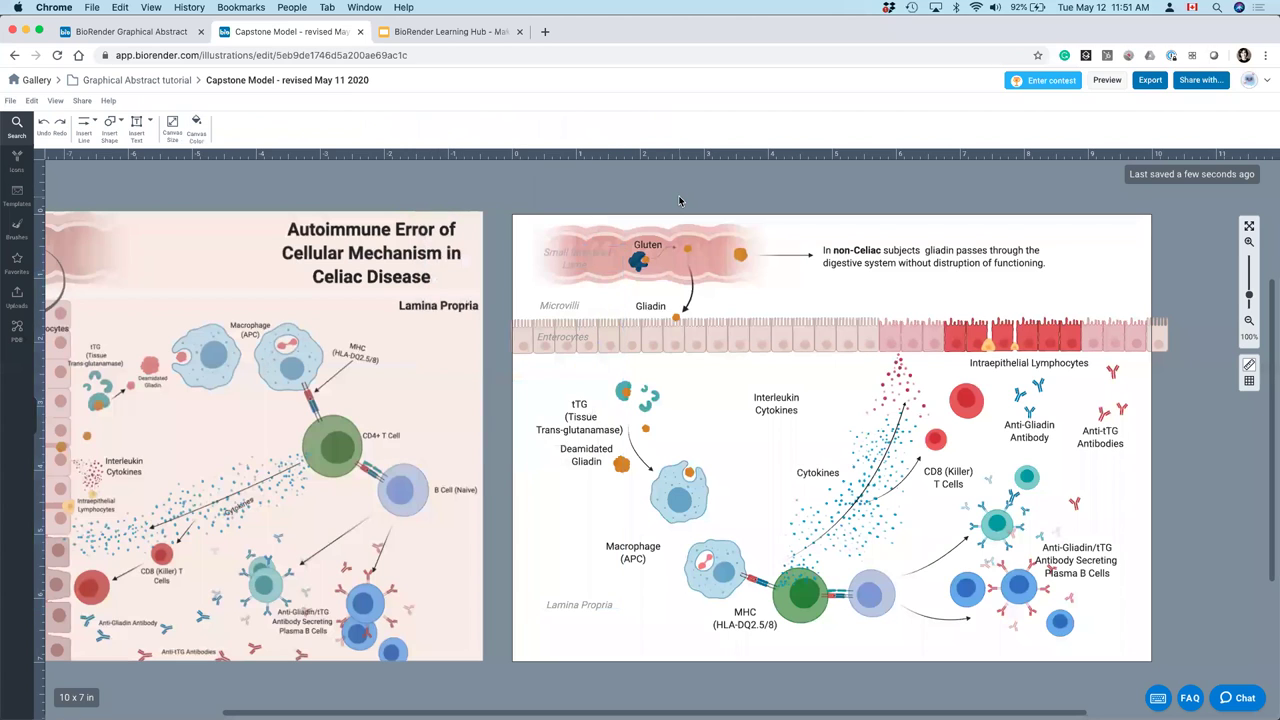
{"action": "left_click", "coordinate": [590, 257]}
{"action": "left_click", "coordinate": [565, 305], "text": "shift"}
{"action": "left_click", "coordinate": [563, 338], "text": "shift"}
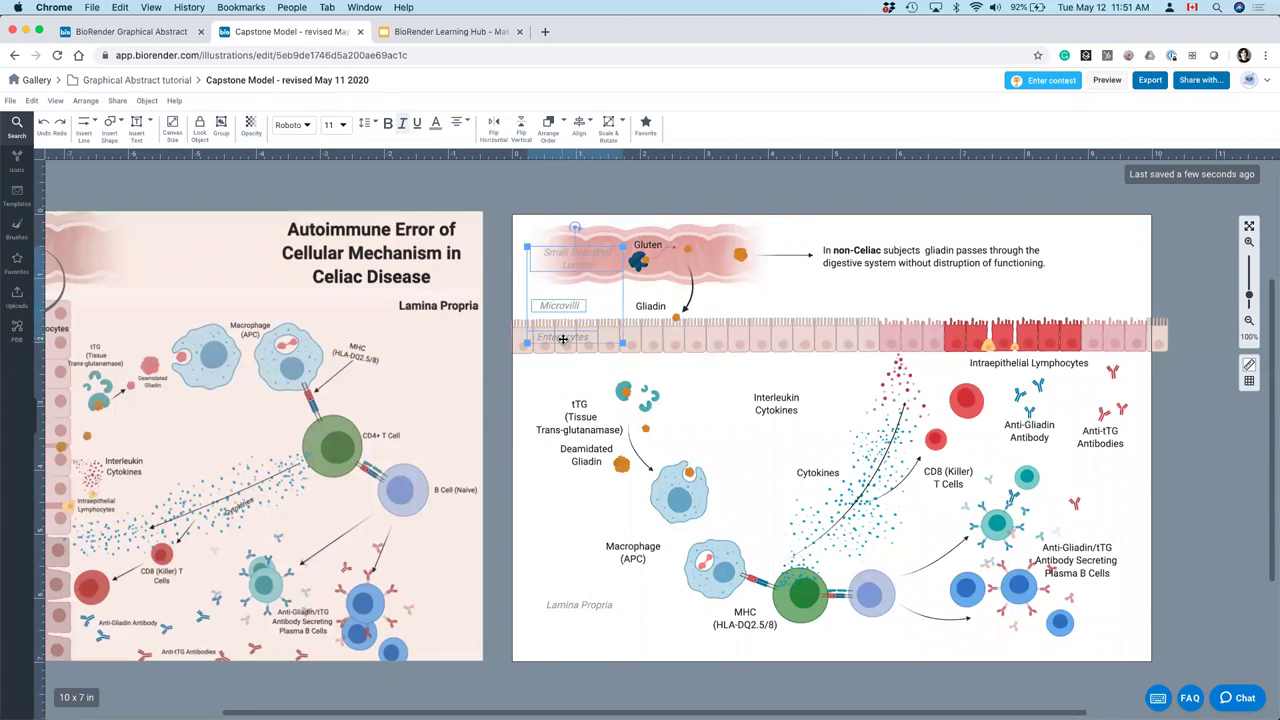
{"action": "left_click", "coordinate": [555, 606], "text": "shift"}
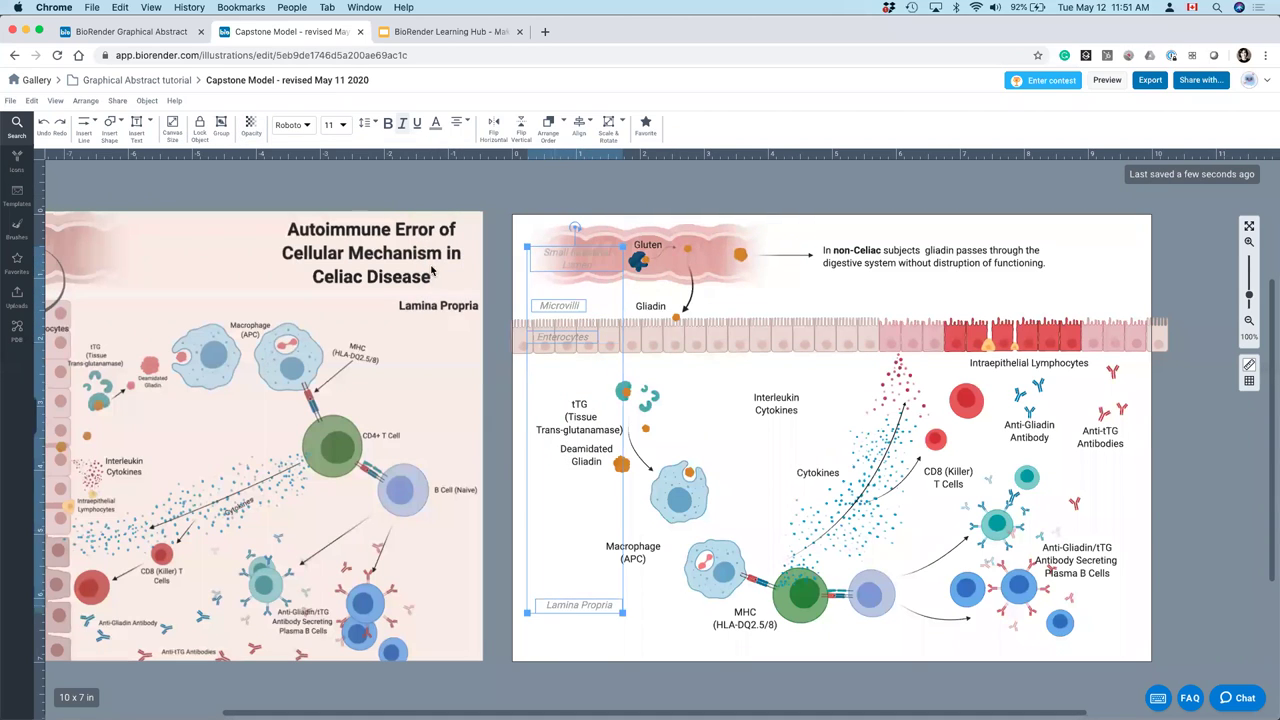
{"action": "left_click", "coordinate": [435, 123]}
{"action": "mouse_move", "coordinate": [445, 240]}
{"action": "left_mouse_down"}
{"action": "mouse_move", "coordinate": [467, 250]}
{"action": "mouse_move", "coordinate": [477, 221]}
{"action": "mouse_move", "coordinate": [466, 212]}
{"action": "left_mouse_up"}
{"action": "left_click", "coordinate": [748, 199]}
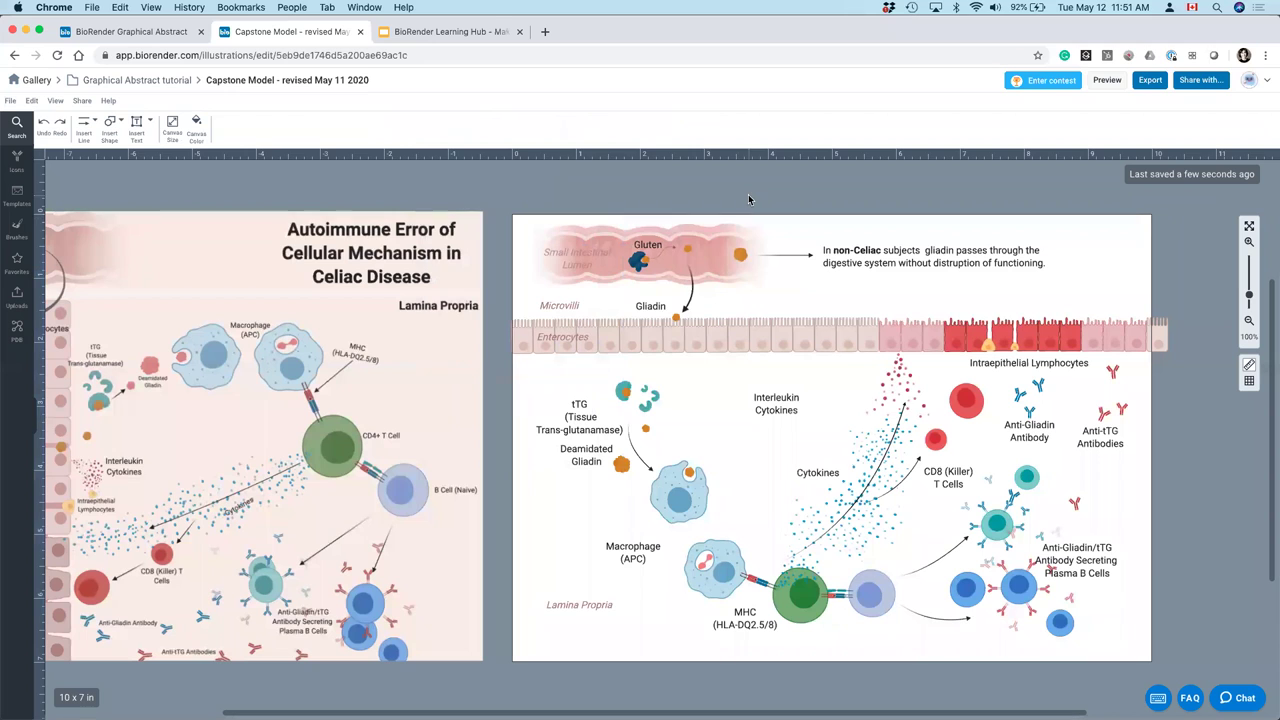
- Move Enterocytes below the cell band and nudge Microvilli slightly down-left
{"action": "left_click_drag", "start_coordinate": [569, 343], "coordinate": [558, 368]}
{"action": "left_click_drag", "start_coordinate": [553, 307], "coordinate": [547, 310]}
{"action": "left_click", "coordinate": [578, 256]}
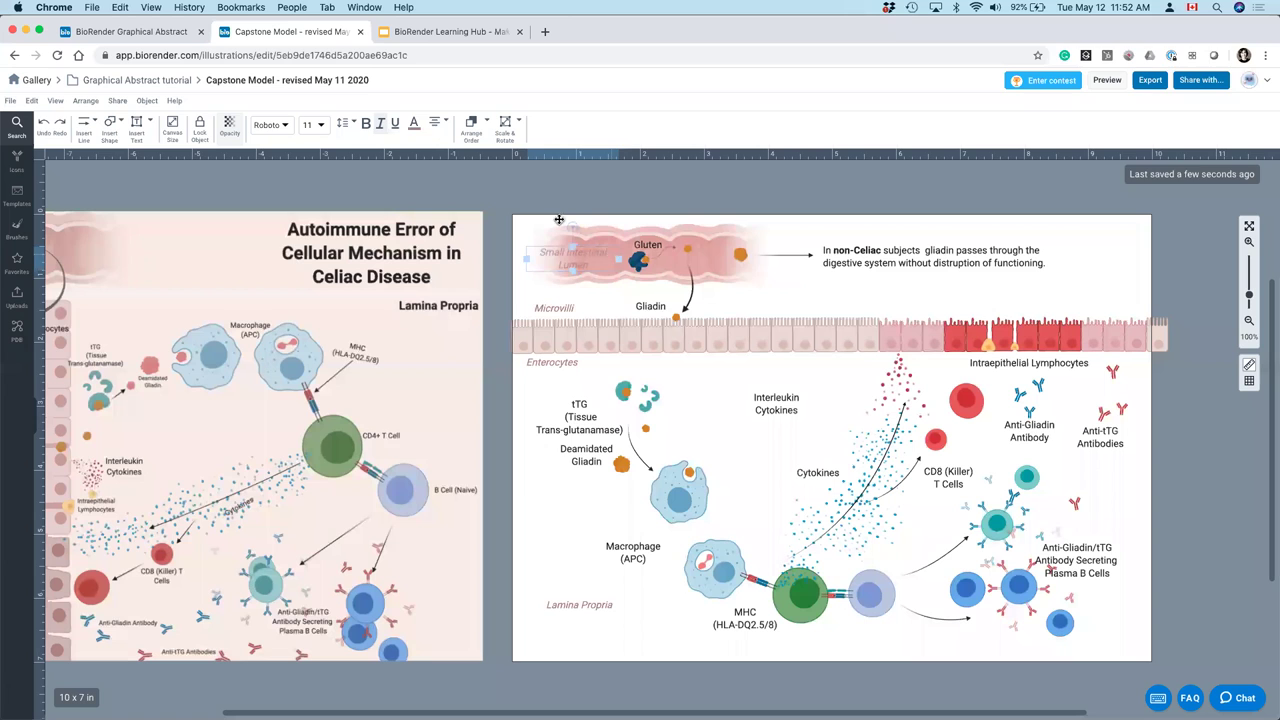
- Preview the figure in grayscale, then switch back to full colour
{"action": "left_click", "coordinate": [57, 101]}
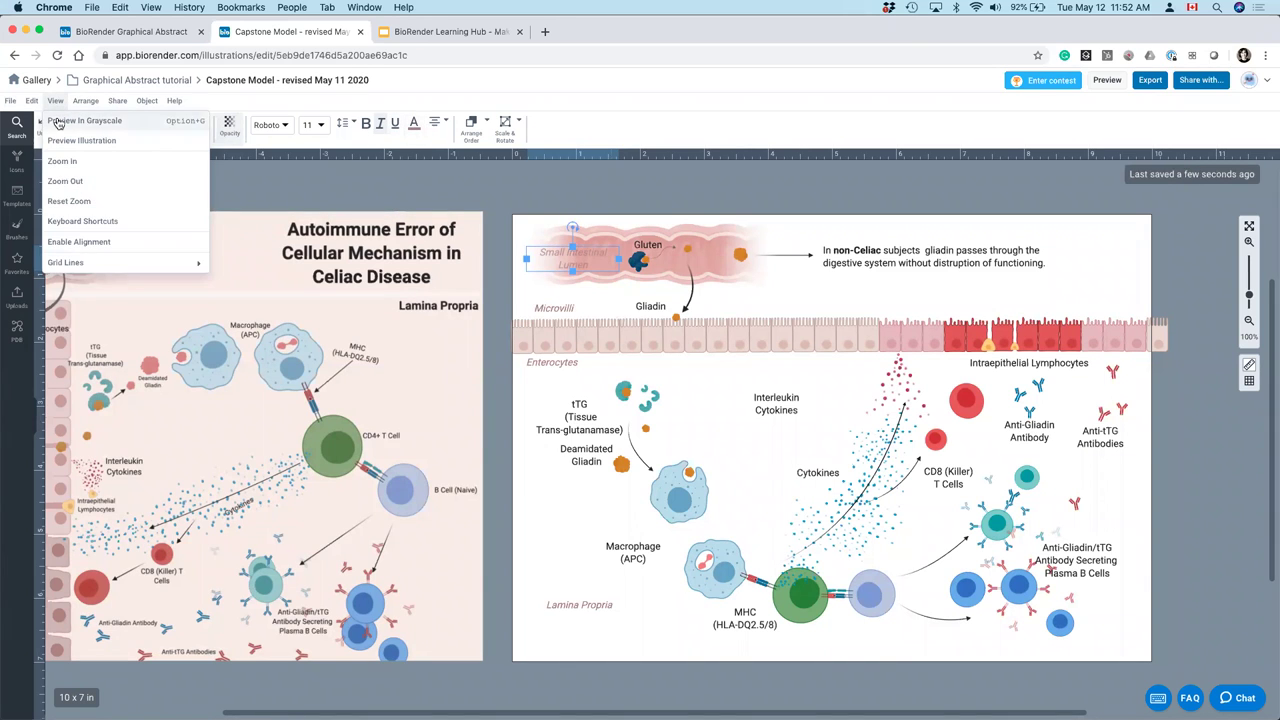
{"action": "left_click", "coordinate": [84, 120]}
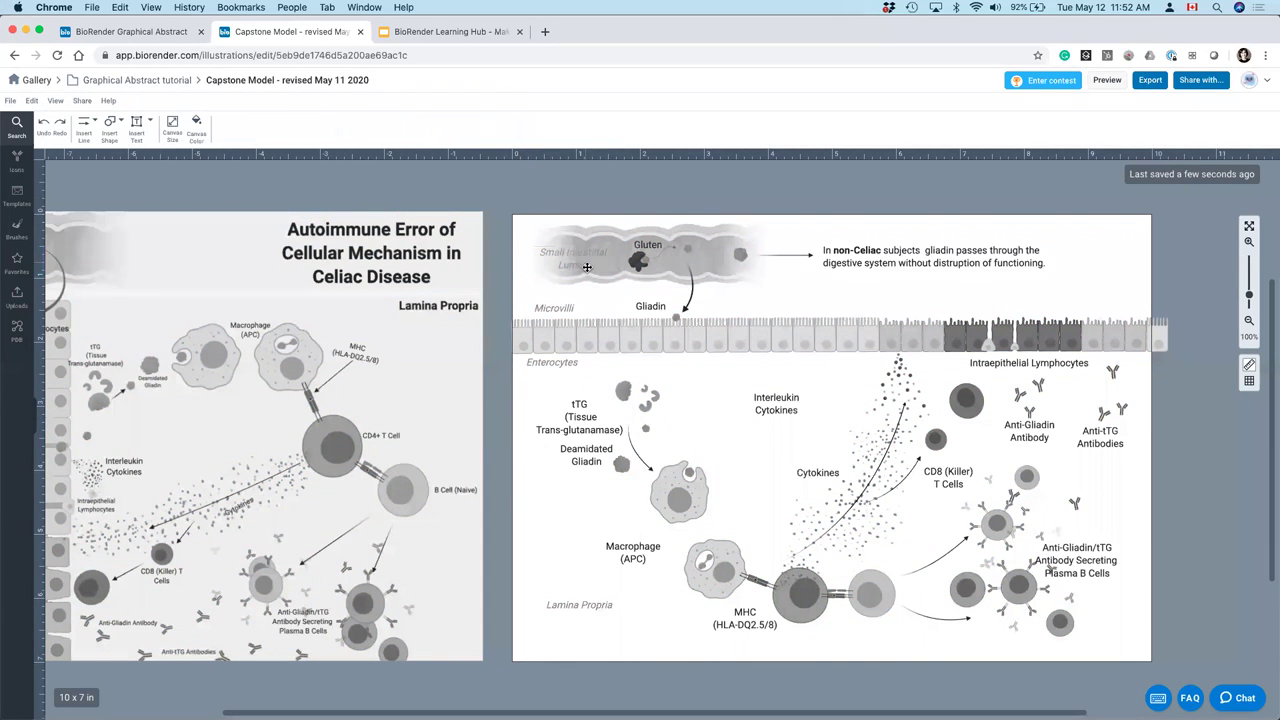
{"action": "left_click", "coordinate": [32, 101]}
{"action": "left_click", "coordinate": [55, 101]}
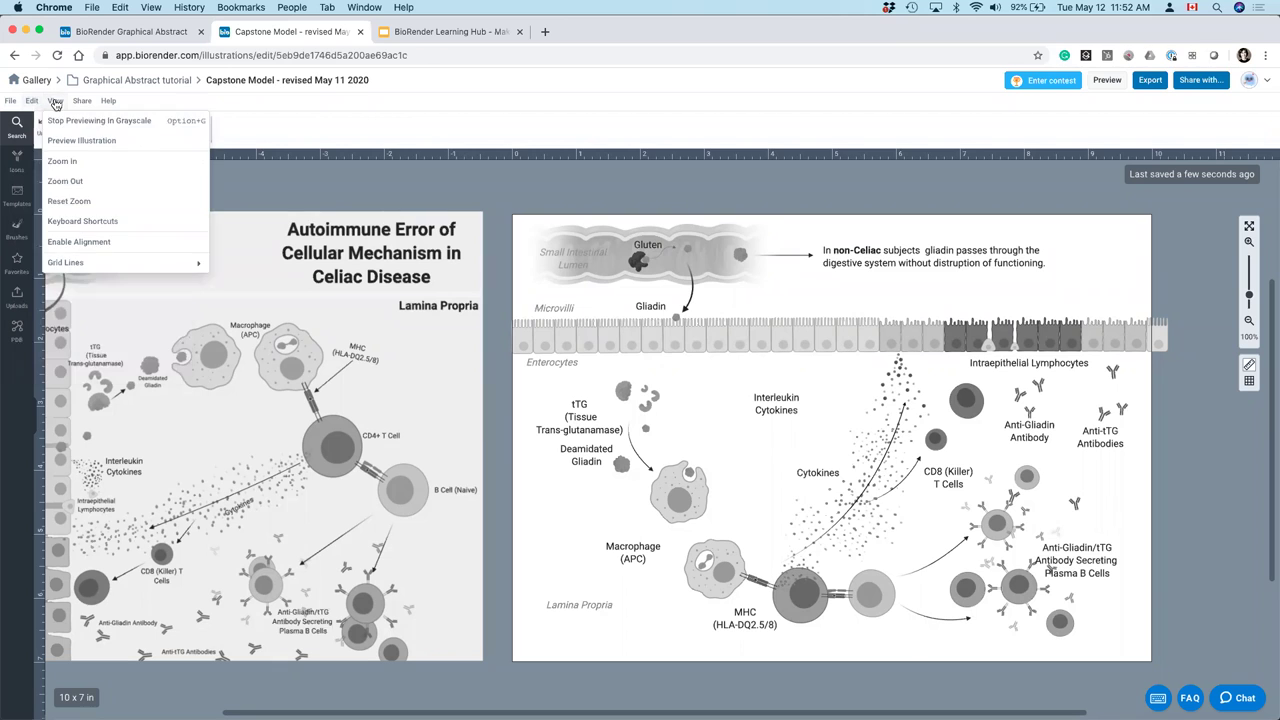
{"action": "left_click", "coordinate": [57, 124]}
- Darken the Small Intestinal Lumen label's text to grey 514F4F
{"action": "left_click", "coordinate": [565, 258]}
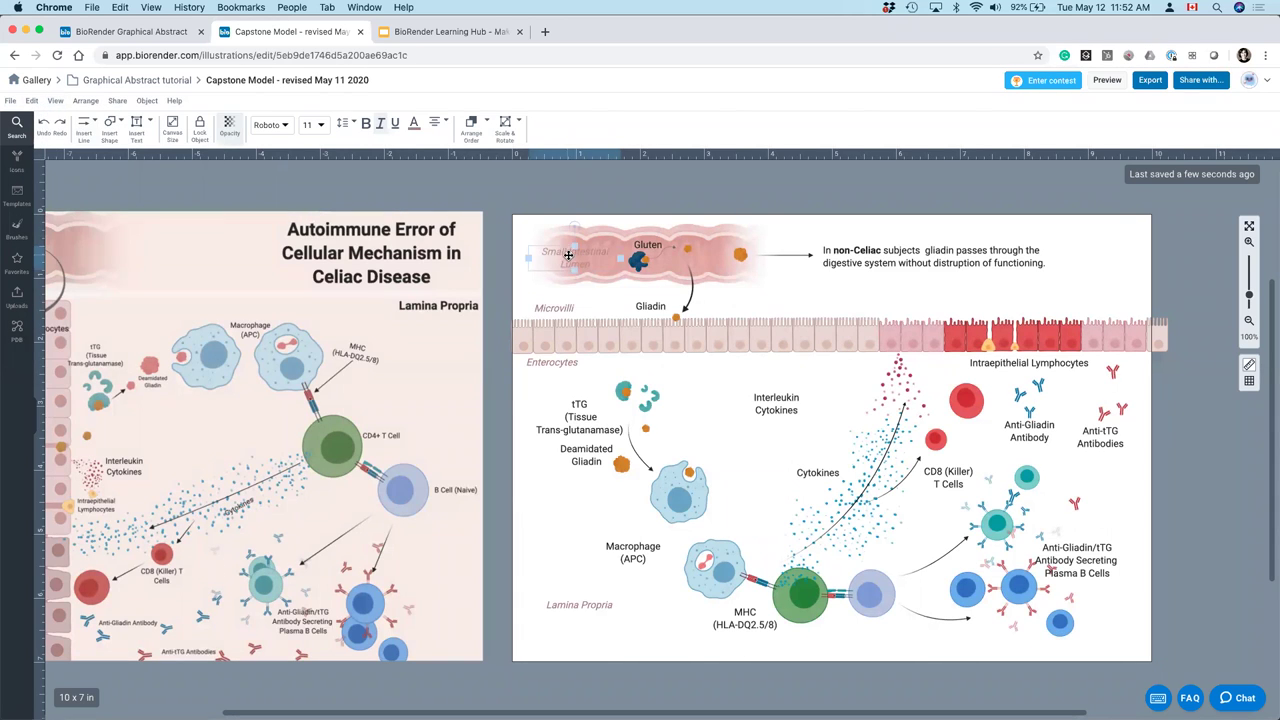
{"action": "left_click", "coordinate": [414, 124]}
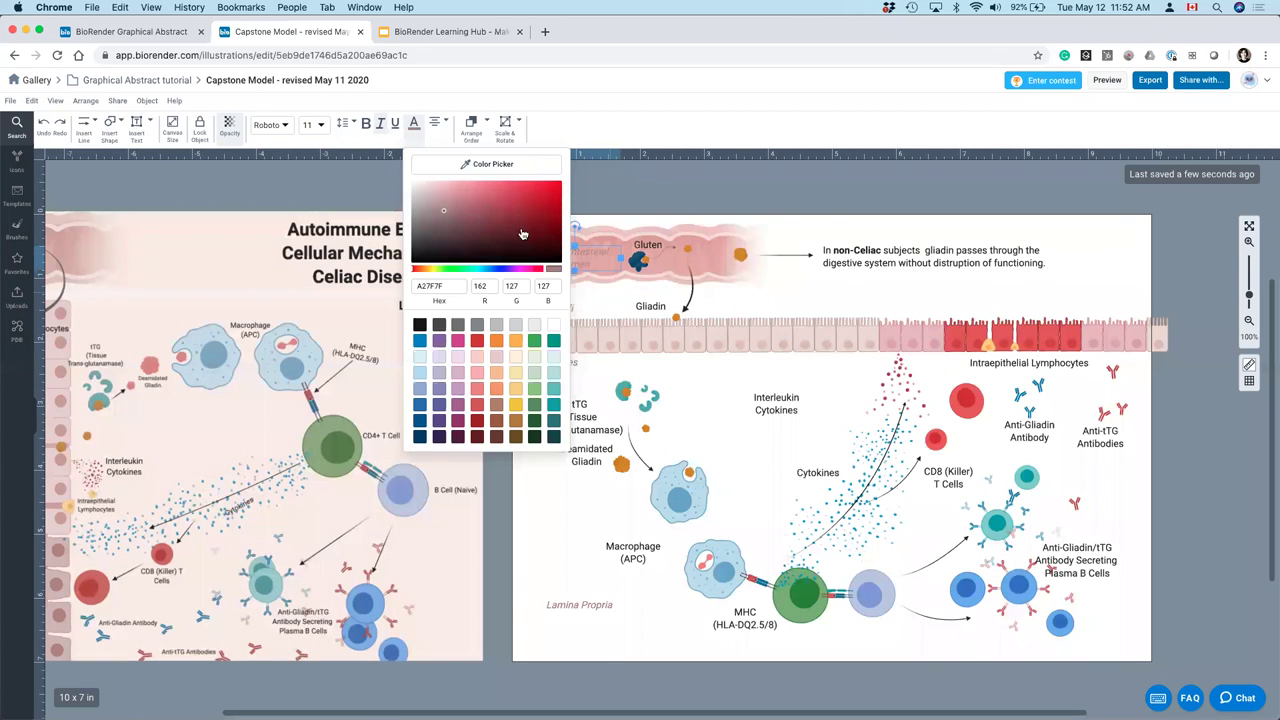
{"action": "left_click", "coordinate": [414, 124]}
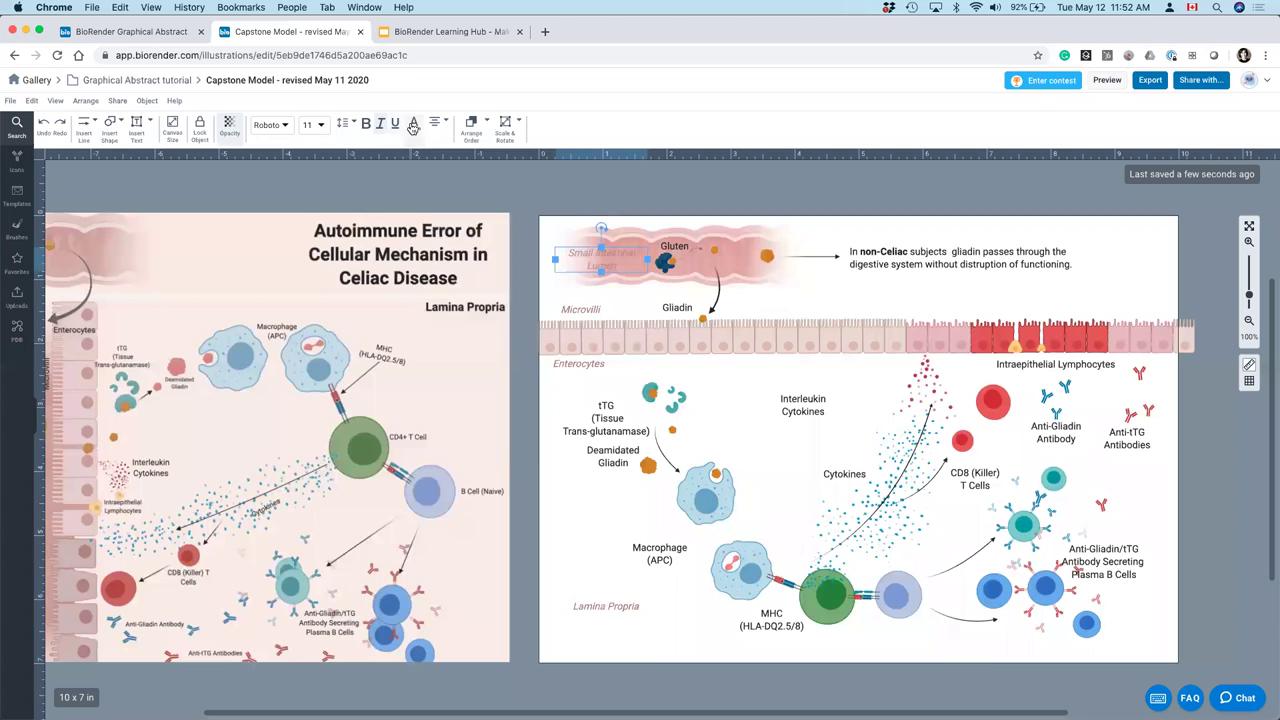
{"action": "left_click", "coordinate": [414, 124]}
{"action": "left_click_drag", "start_coordinate": [443, 210], "coordinate": [413, 237]}
- Nudge the Enterocytes and Lamina Propria labels slightly lower
{"action": "left_click", "coordinate": [726, 218]}
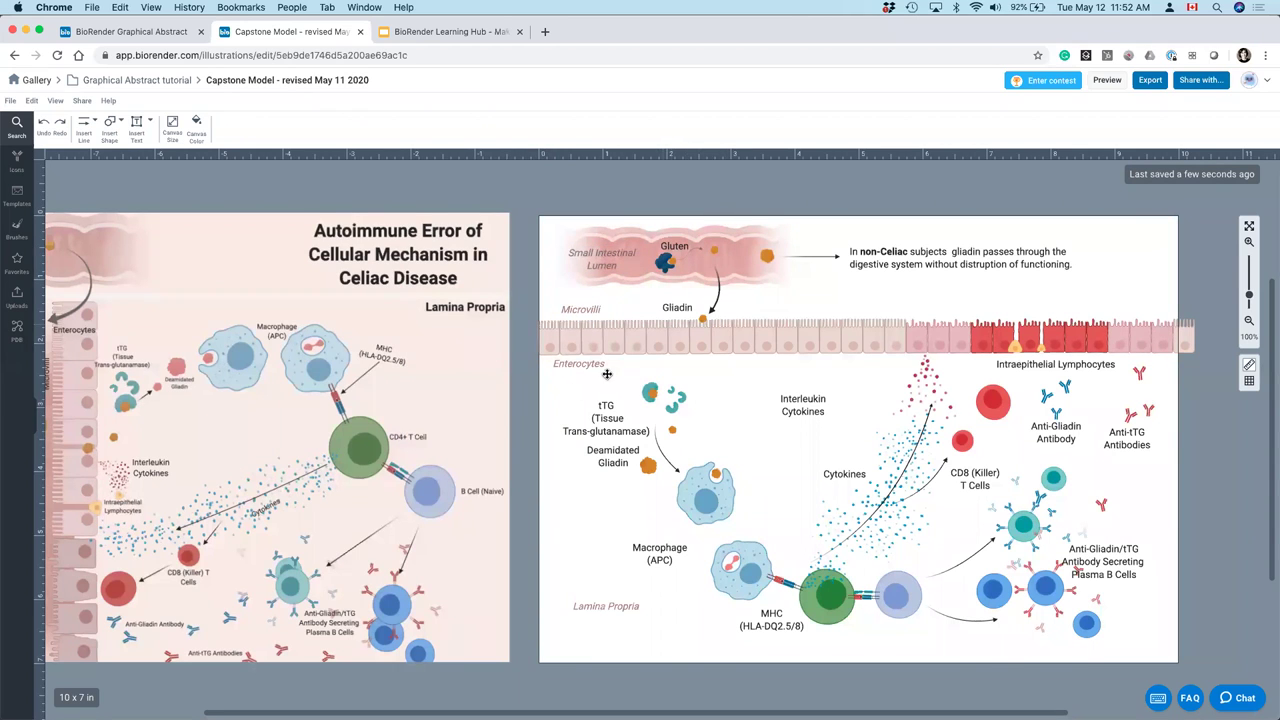
{"action": "left_click_drag", "start_coordinate": [571, 365], "coordinate": [571, 369]}
{"action": "left_click", "coordinate": [578, 307]}
{"action": "left_click_drag", "start_coordinate": [603, 611], "coordinate": [603, 615]}
{"action": "left_click", "coordinate": [534, 612]}
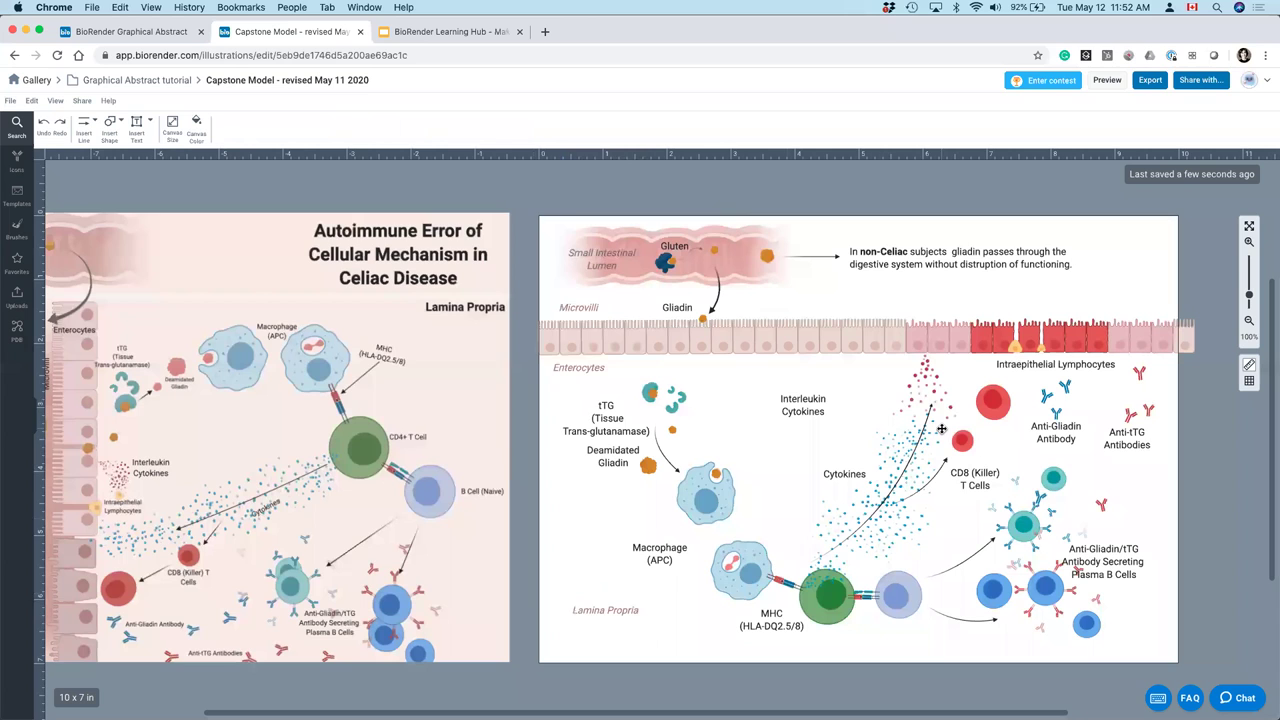
- Shift the Plasma B Cells label to the right and nudge the Interleukin Cytokines label
{"action": "left_click_drag", "start_coordinate": [988, 480], "coordinate": [948, 488]}
{"action": "left_click_drag", "start_coordinate": [1045, 562], "coordinate": [1077, 562]}
{"action": "left_click", "coordinate": [1196, 554]}
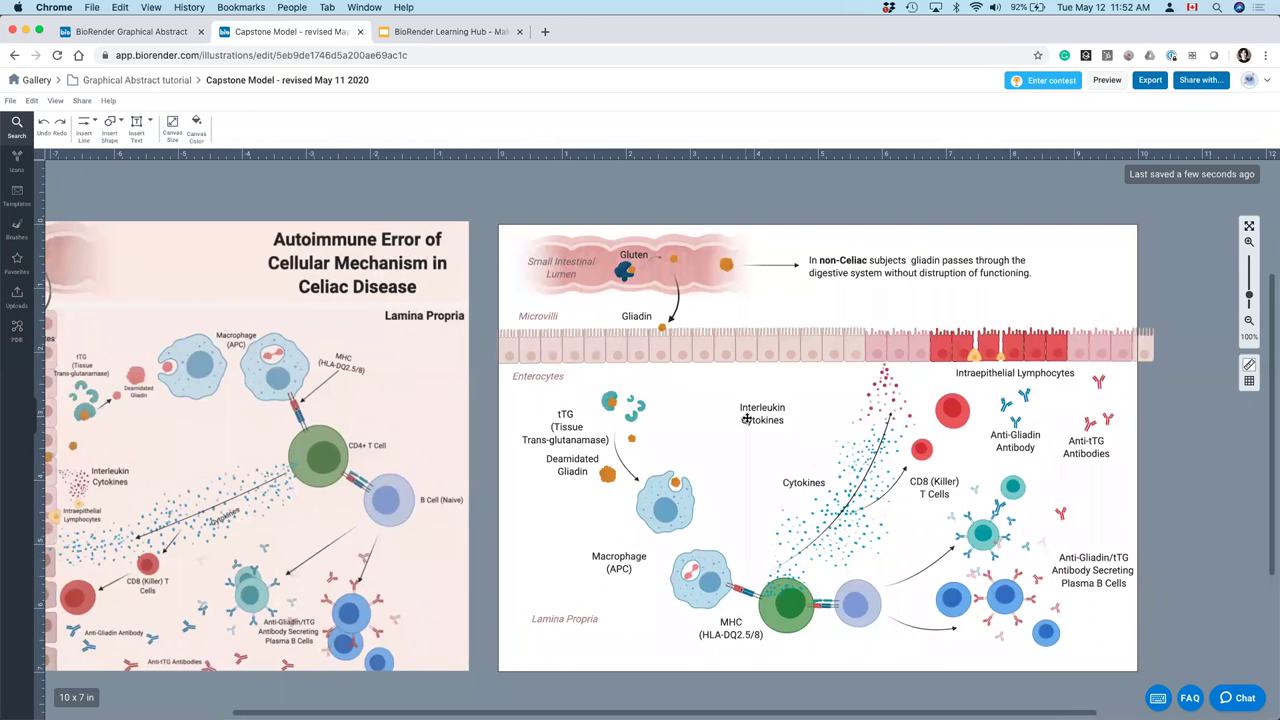
{"action": "left_click_drag", "start_coordinate": [746, 419], "coordinate": [749, 422]}
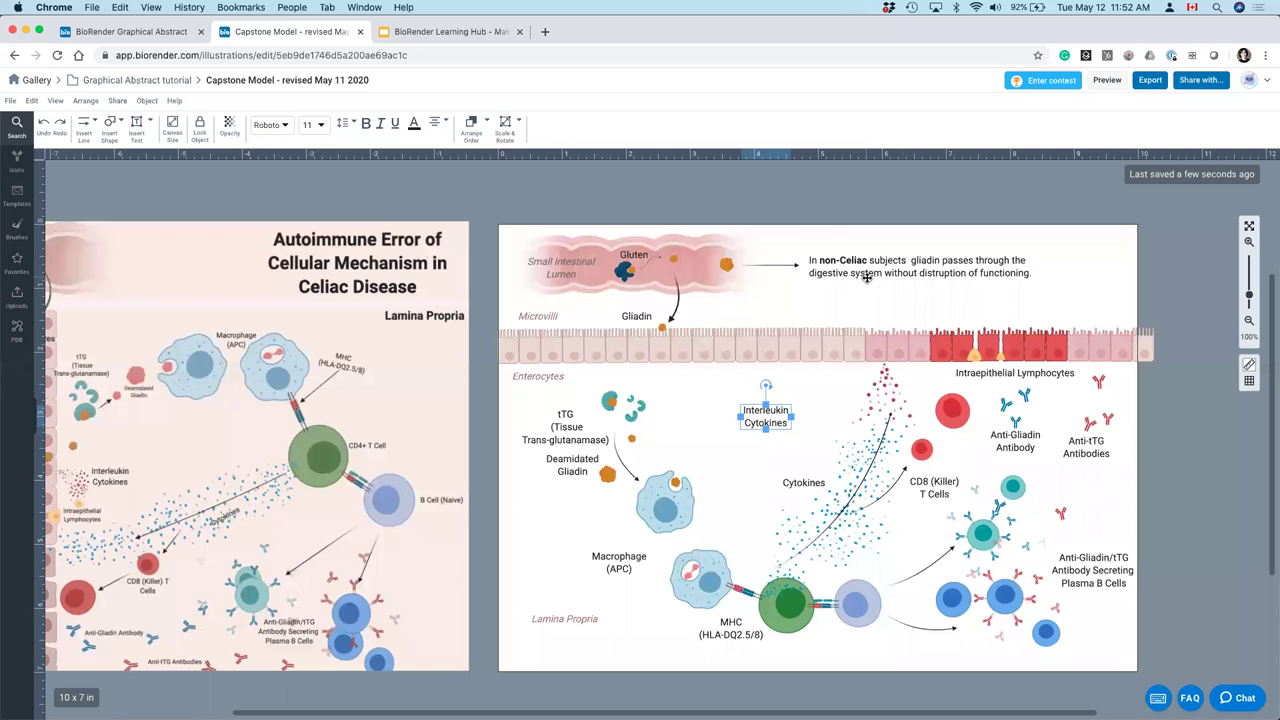
- Enlarge the non-Celiac caption beside the lumen and narrow its box to three lines
{"action": "left_click_drag", "start_coordinate": [856, 268], "coordinate": [862, 265]}
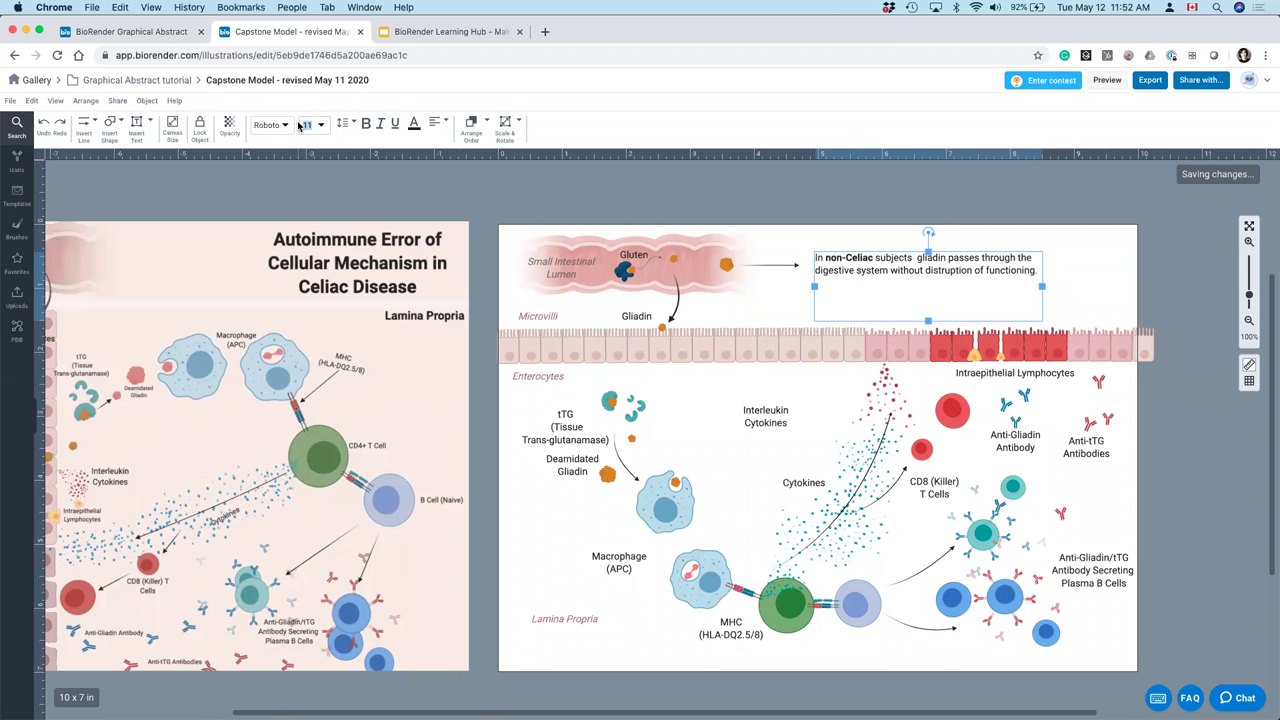
{"action": "type", "text": "14"}
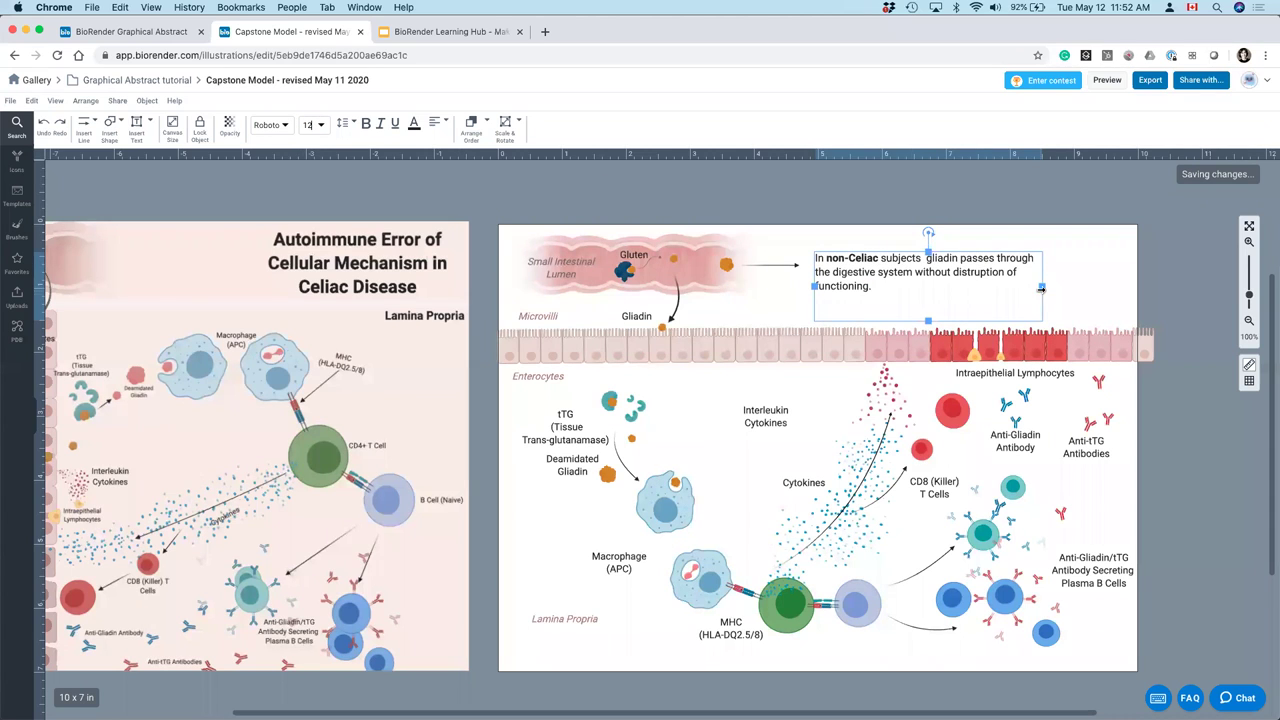
{"action": "left_click_drag", "start_coordinate": [1041, 288], "coordinate": [1022, 288]}
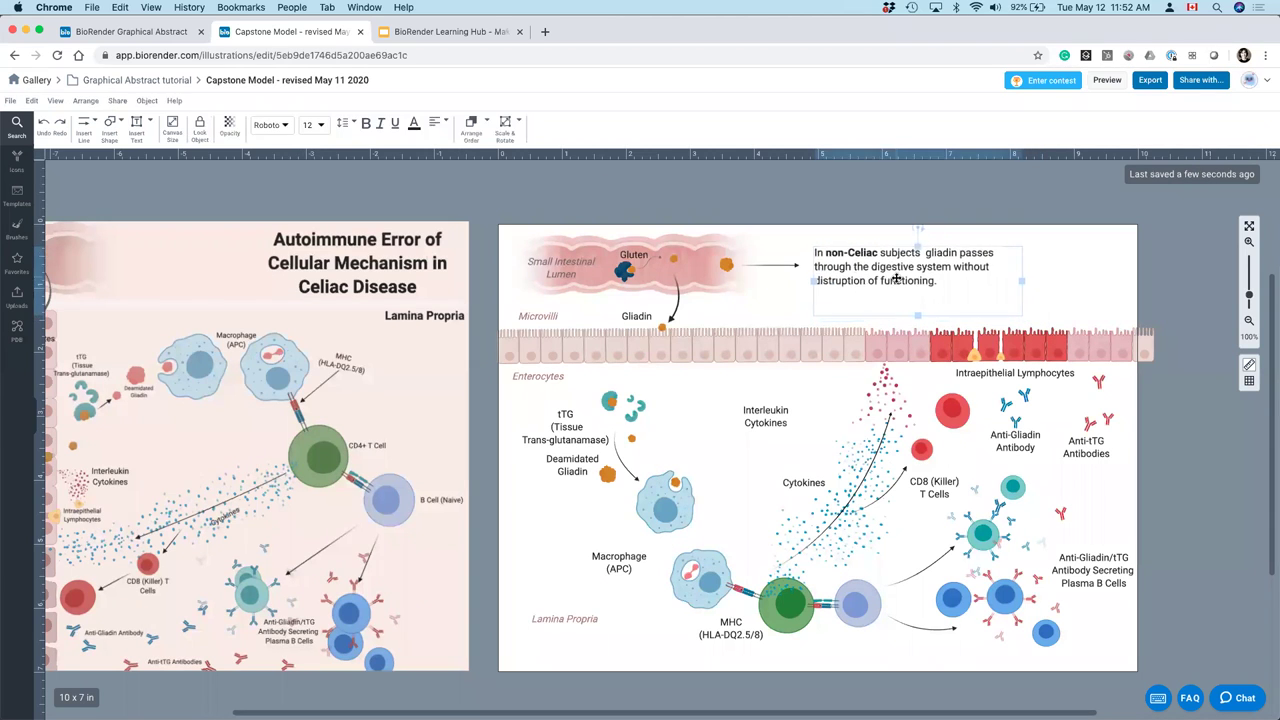
{"action": "left_click", "coordinate": [829, 206]}
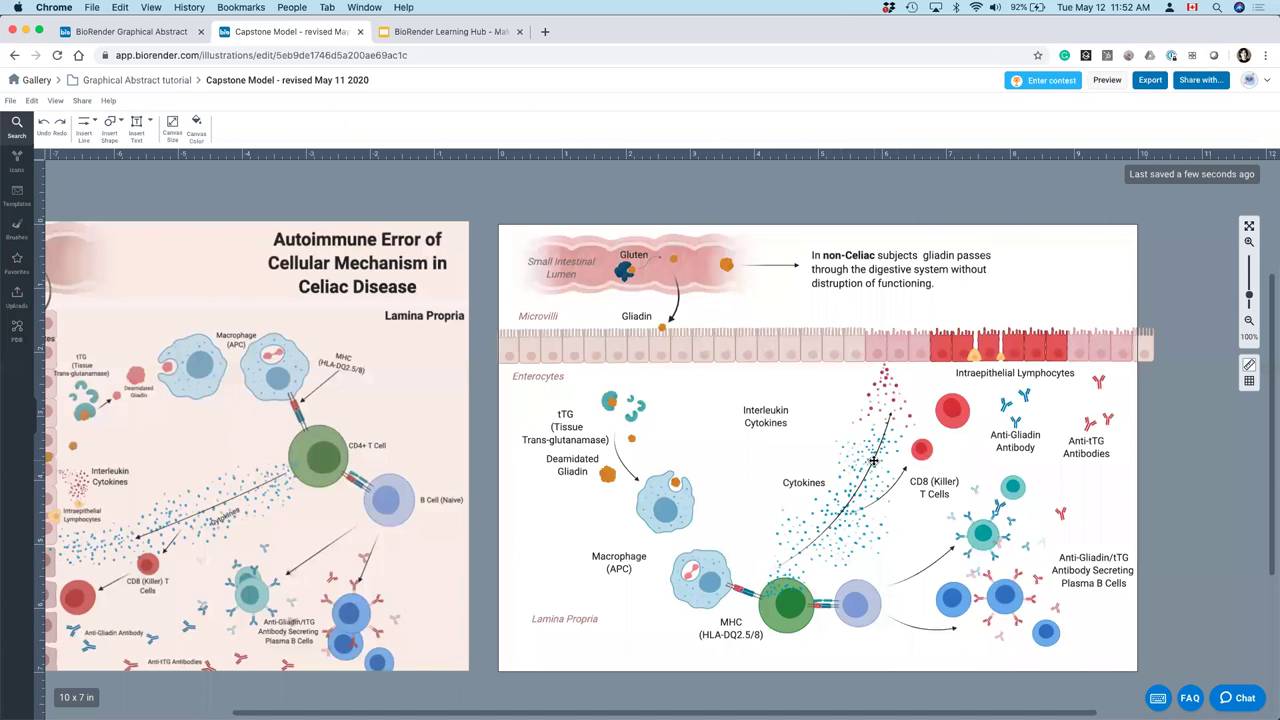
- Move the cytokines and arrow group right and thicken the curved arrow to 7 pt
{"action": "left_click_drag", "start_coordinate": [873, 460], "coordinate": [937, 477]}
{"action": "left_click", "coordinate": [289, 133]}
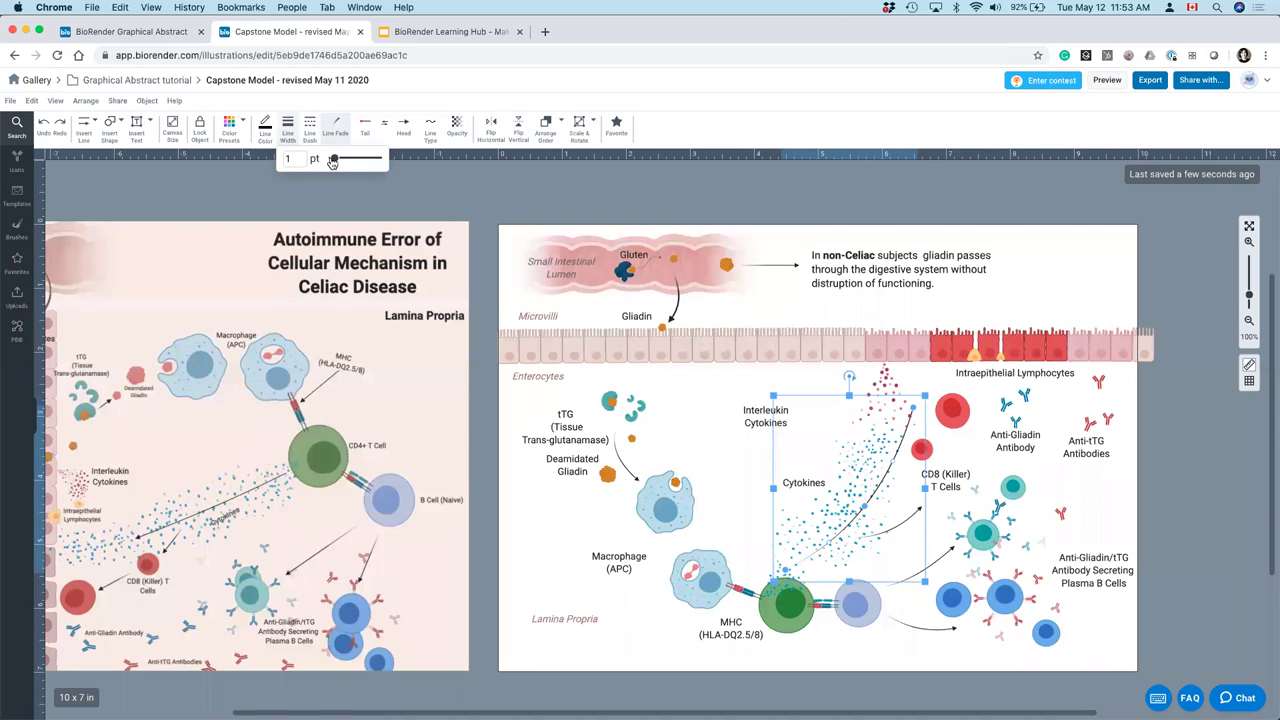
{"action": "left_click_drag", "start_coordinate": [335, 160], "coordinate": [338, 158]}
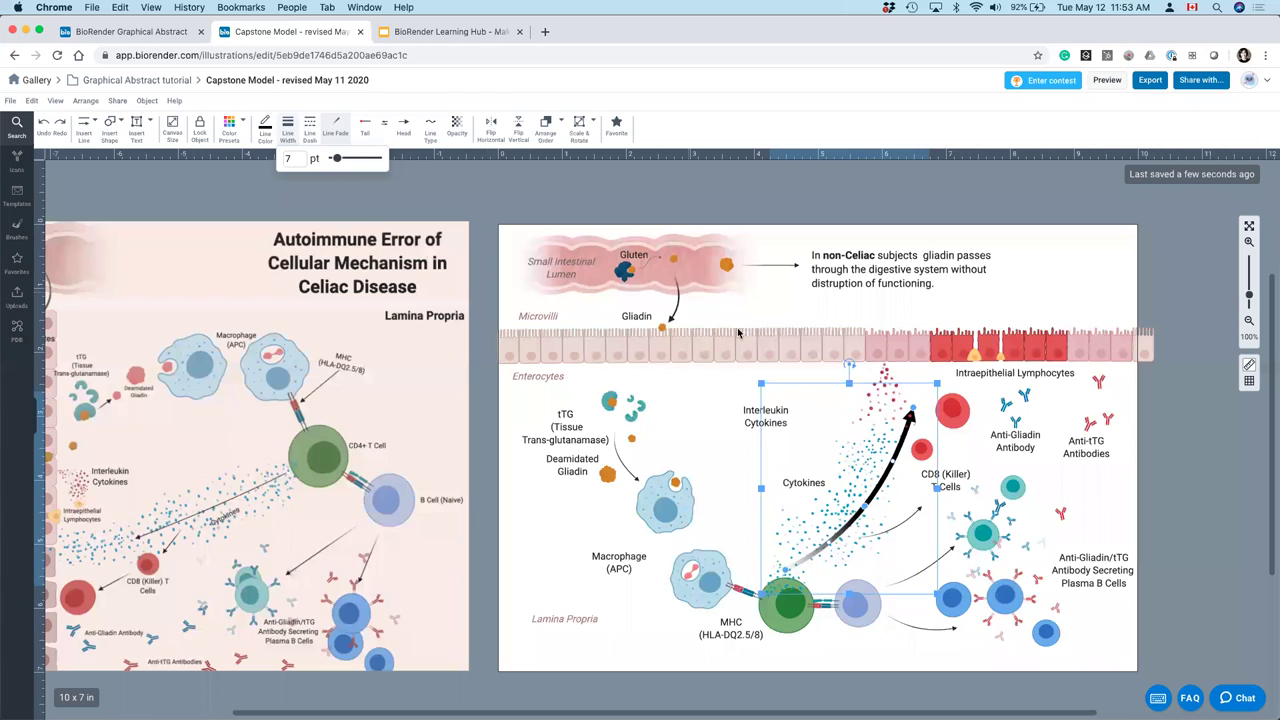
- Recolour the curved black arrow blue
{"action": "left_click", "coordinate": [925, 431]}
{"action": "left_click", "coordinate": [918, 429]}
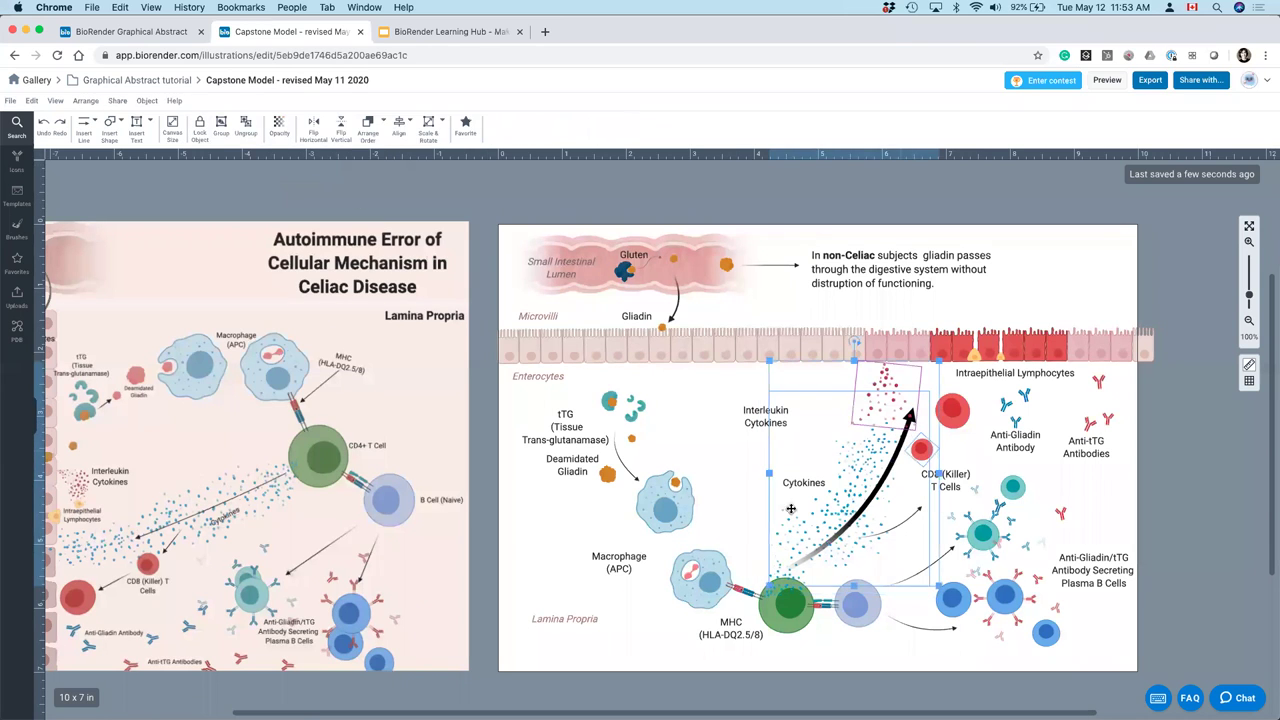
{"action": "left_click", "coordinate": [872, 494]}
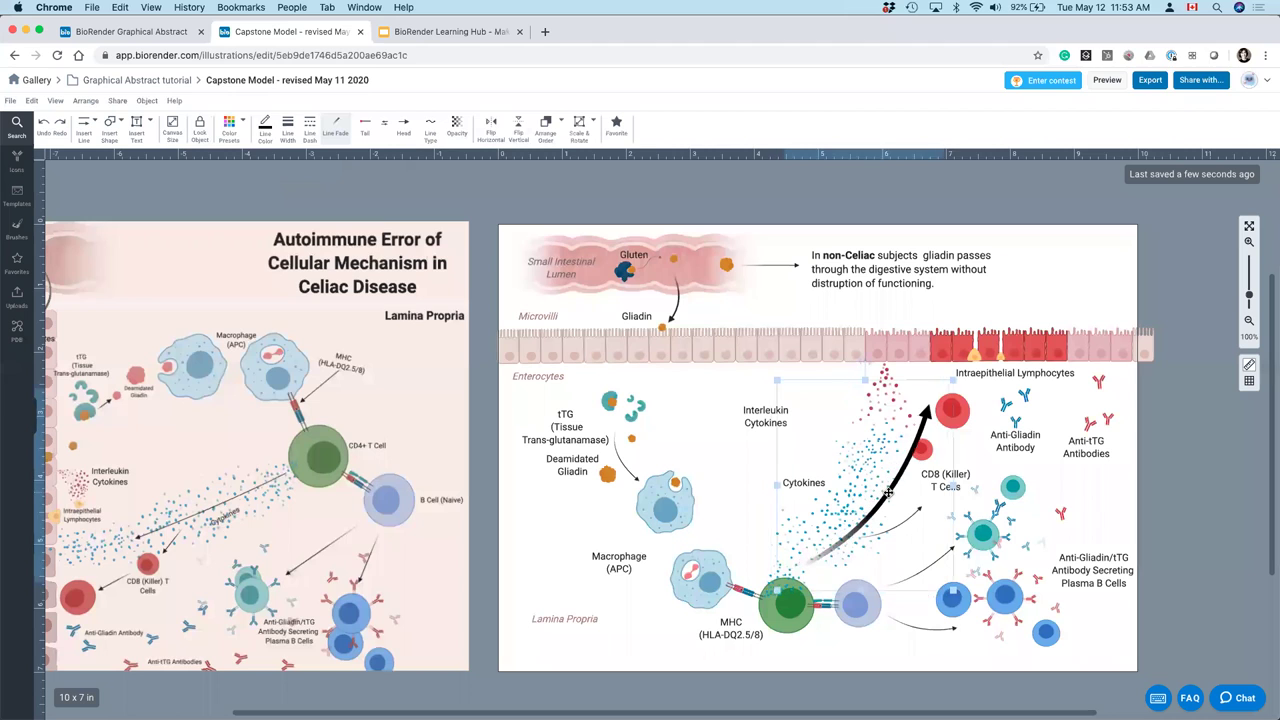
{"action": "left_click", "coordinate": [923, 471]}
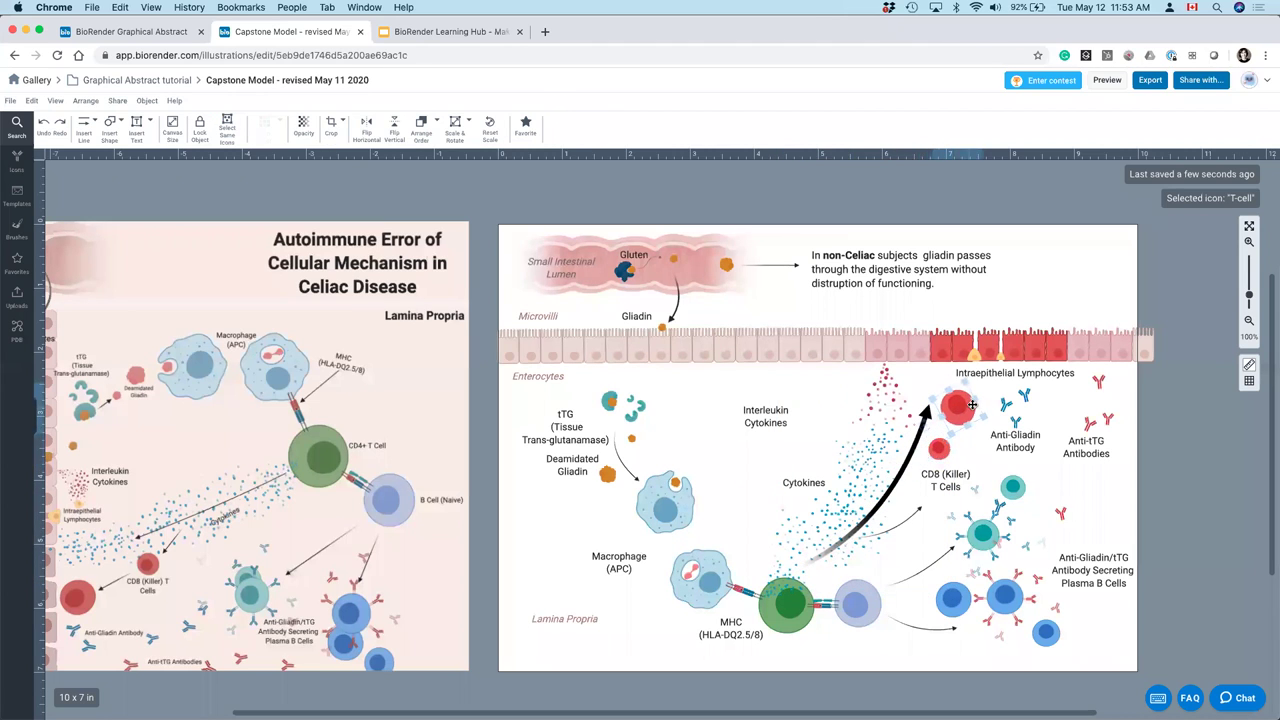
{"action": "left_click", "coordinate": [906, 452]}
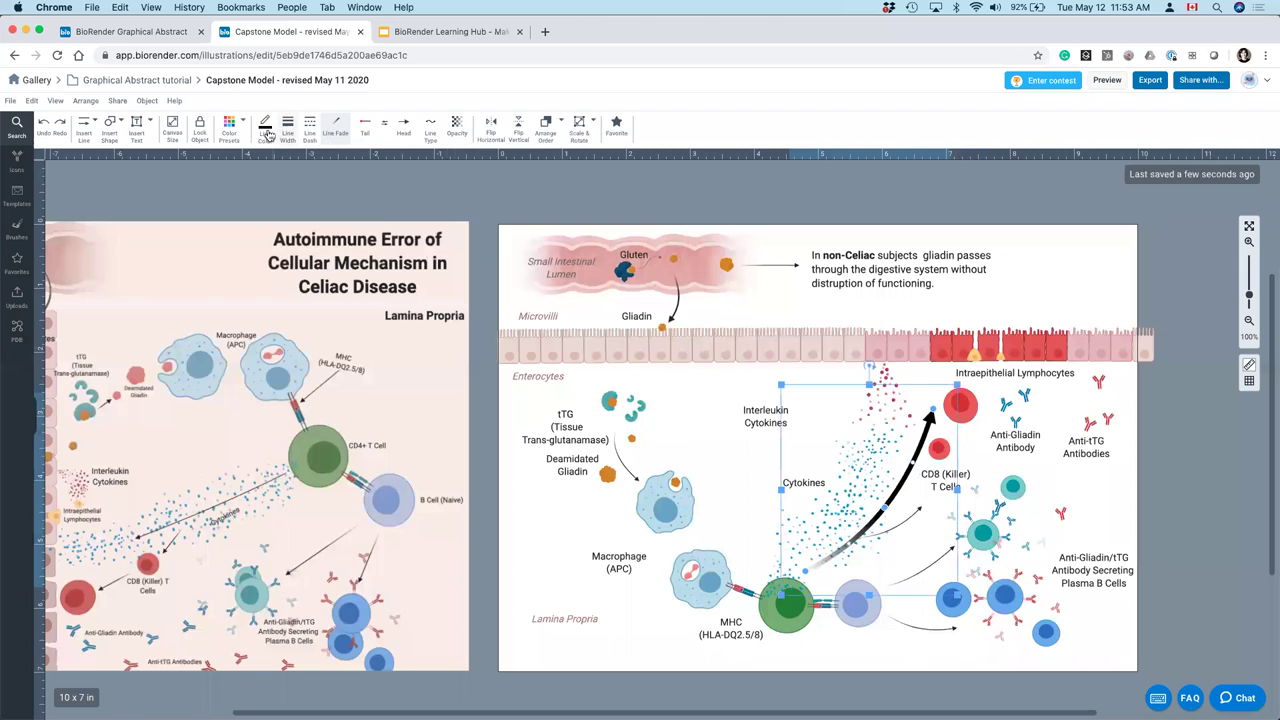
{"action": "left_click", "coordinate": [229, 126]}
{"action": "left_click", "coordinate": [265, 165]}
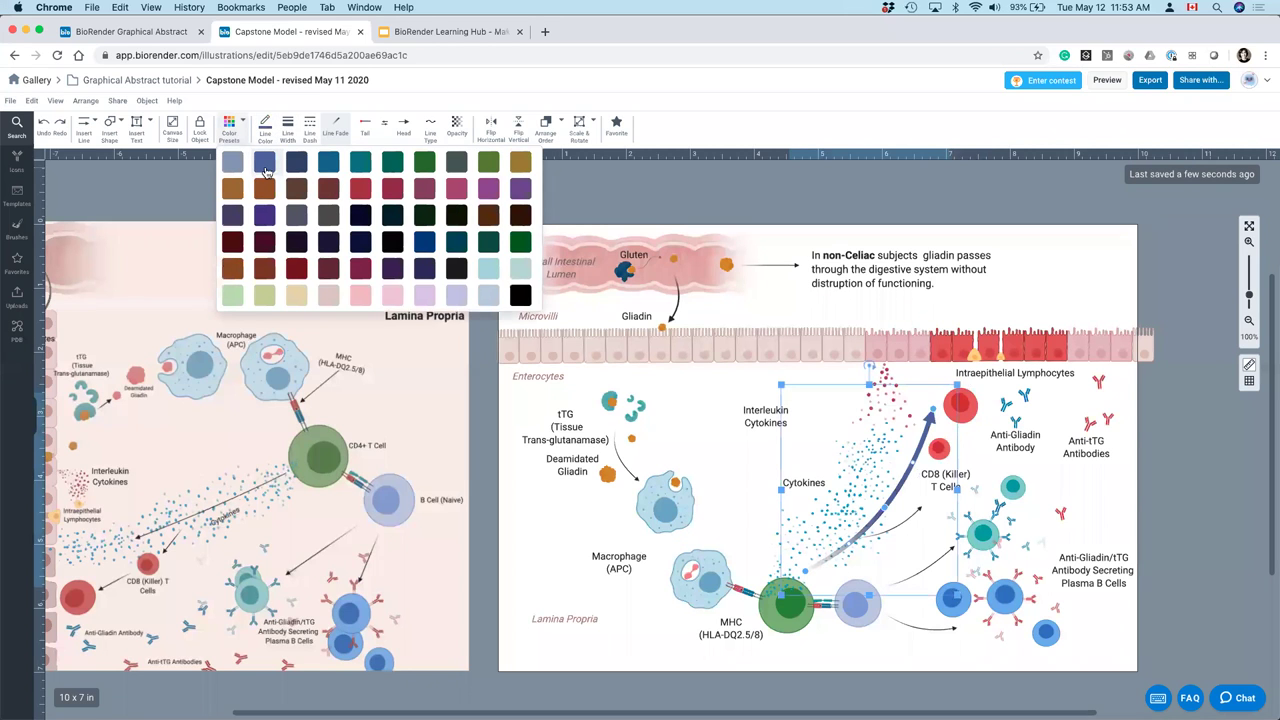
{"action": "left_click", "coordinate": [1190, 392]}
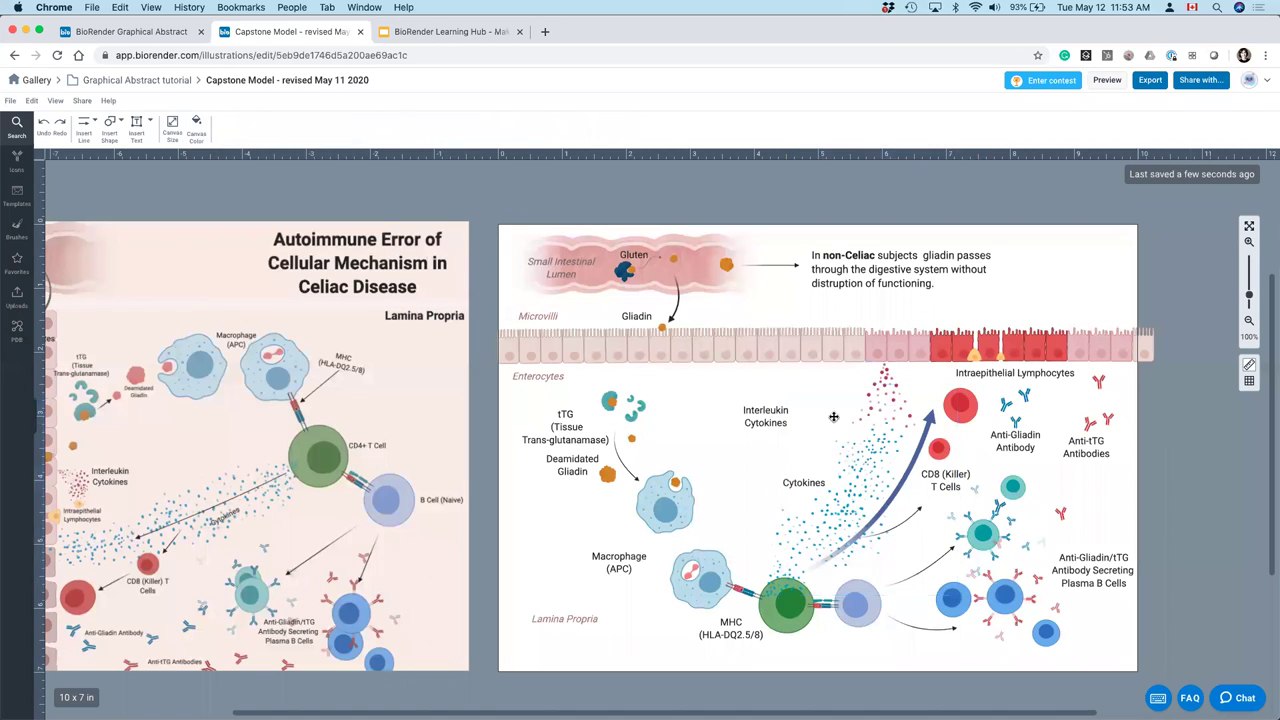
- Move the small red cell next to the CD8 (Killer) T Cells label
{"action": "left_click", "coordinate": [898, 455]}
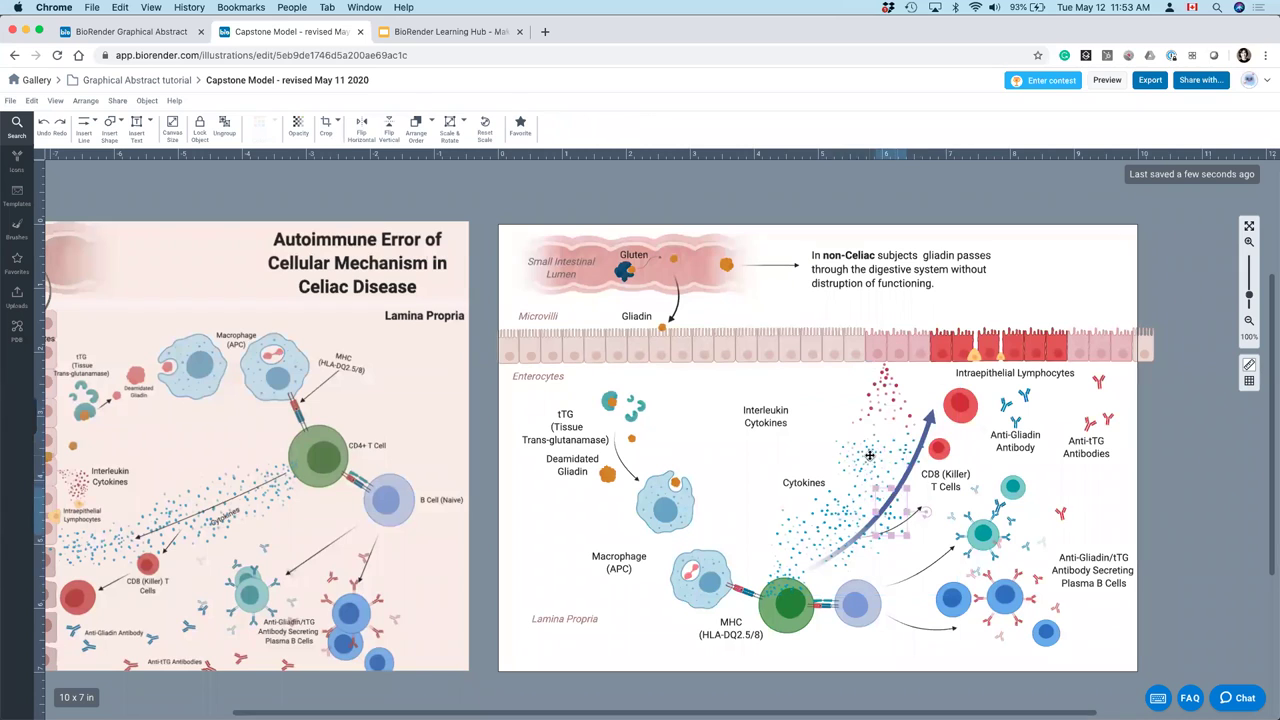
{"action": "left_click", "coordinate": [900, 476]}
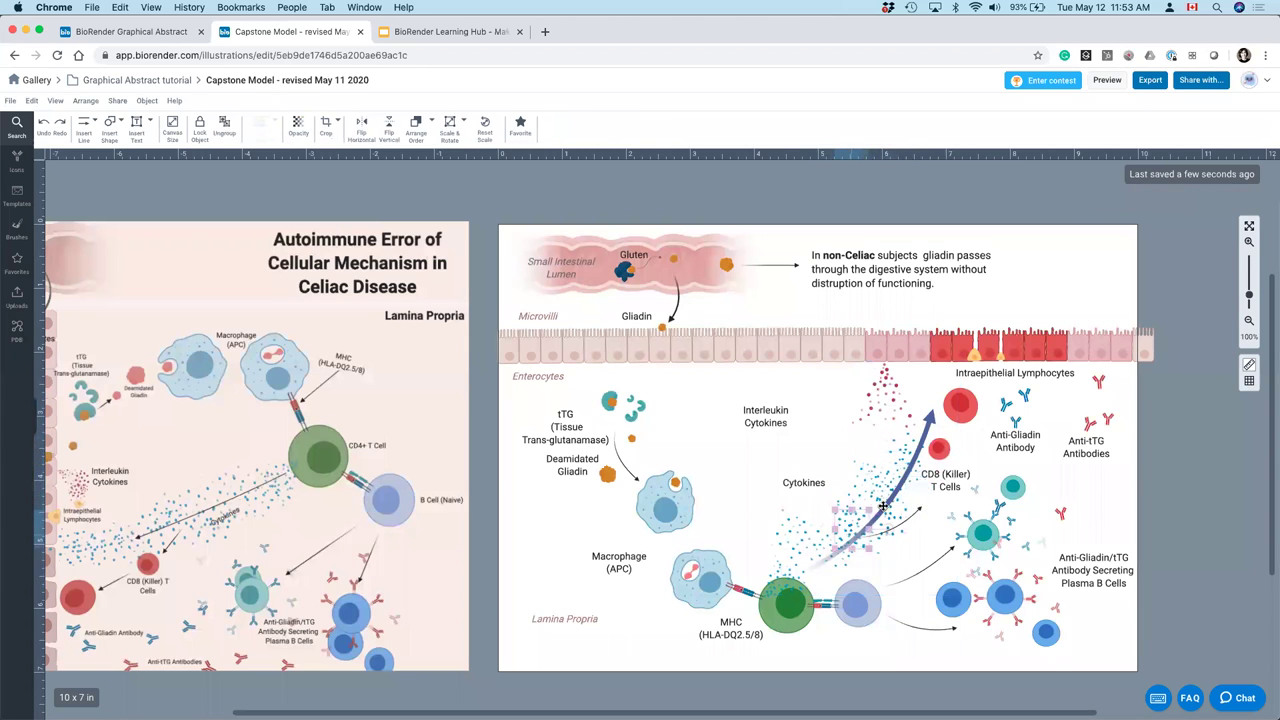
{"action": "left_click", "coordinate": [892, 486]}
{"action": "mouse_move", "coordinate": [892, 486]}
{"action": "left_mouse_down"}
{"action": "mouse_move", "coordinate": [810, 560]}
{"action": "mouse_move", "coordinate": [890, 495]}
{"action": "left_mouse_up"}
{"action": "left_click", "coordinate": [1190, 567]}
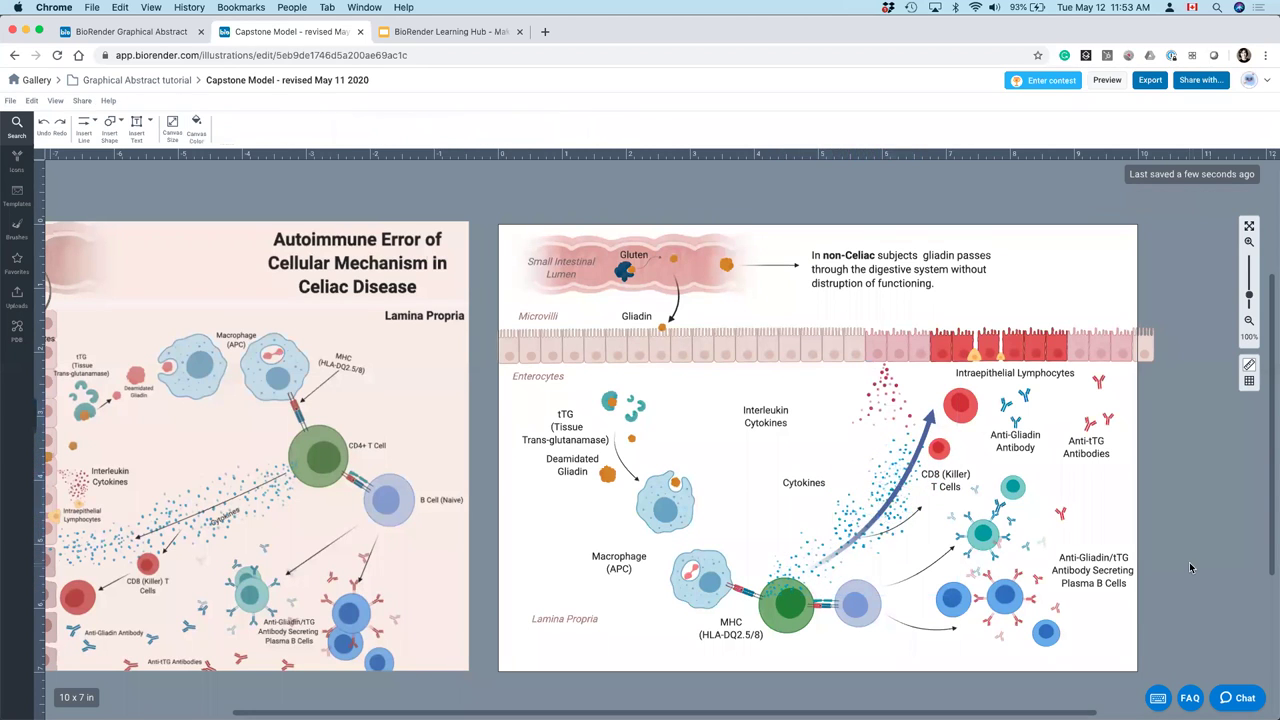
{"action": "left_click_drag", "start_coordinate": [941, 462], "coordinate": [955, 453]}
{"action": "left_click", "coordinate": [948, 482]}
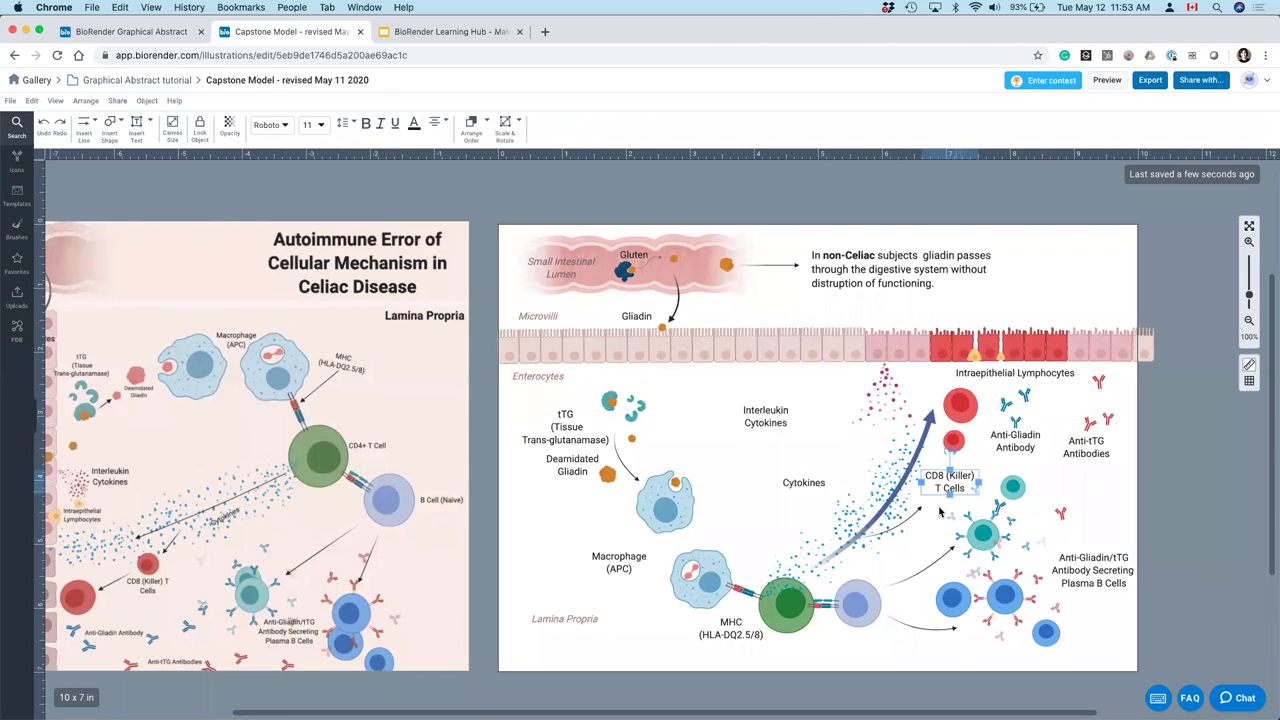
{"action": "left_click", "coordinate": [914, 520]}
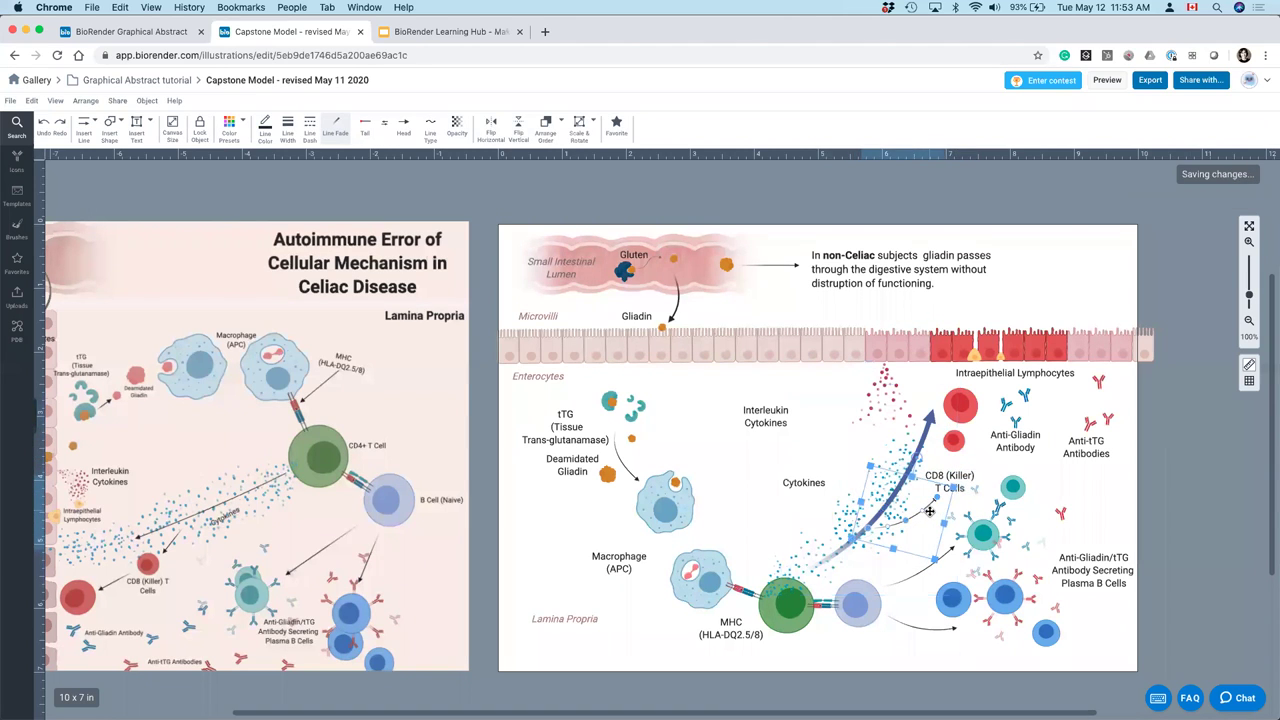
{"action": "left_click", "coordinate": [1182, 567]}
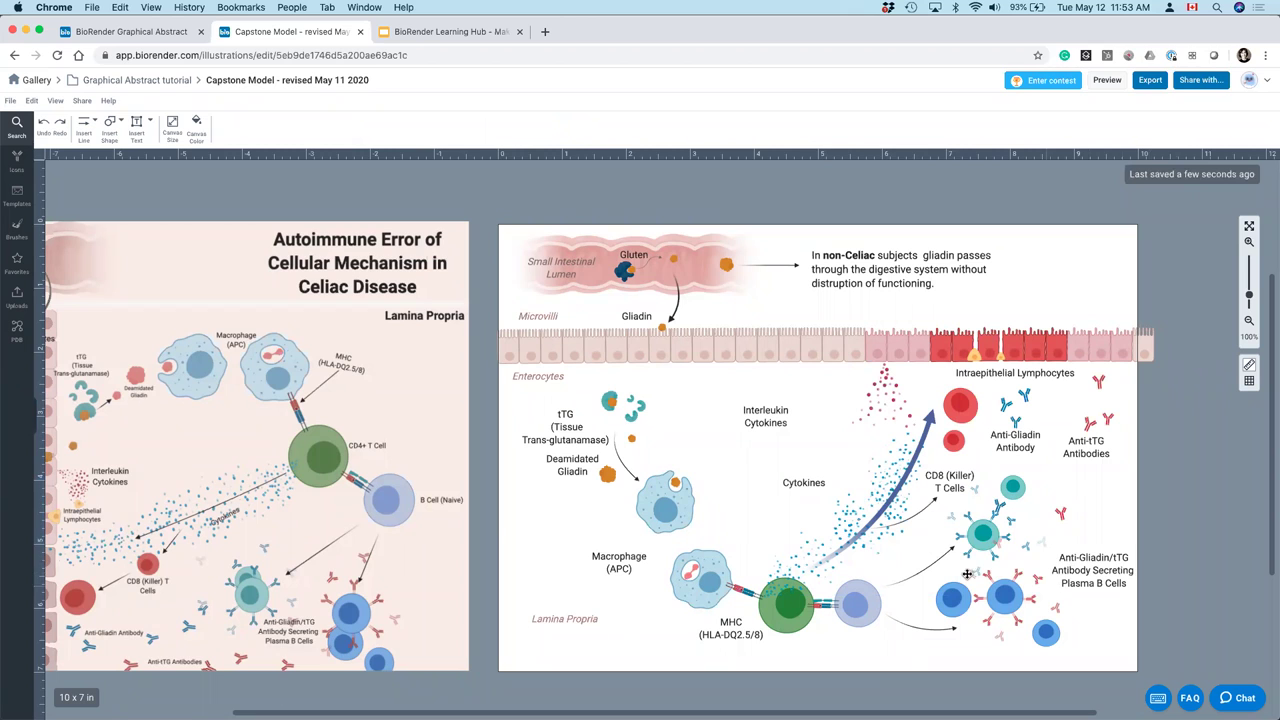
- Nudge the Plasma B Cells and Anti-tTG Antibodies labels, then bring the left panel into view
{"action": "left_click_drag", "start_coordinate": [1104, 566], "coordinate": [1093, 560]}
{"action": "left_click_drag", "start_coordinate": [1091, 456], "coordinate": [1088, 458]}
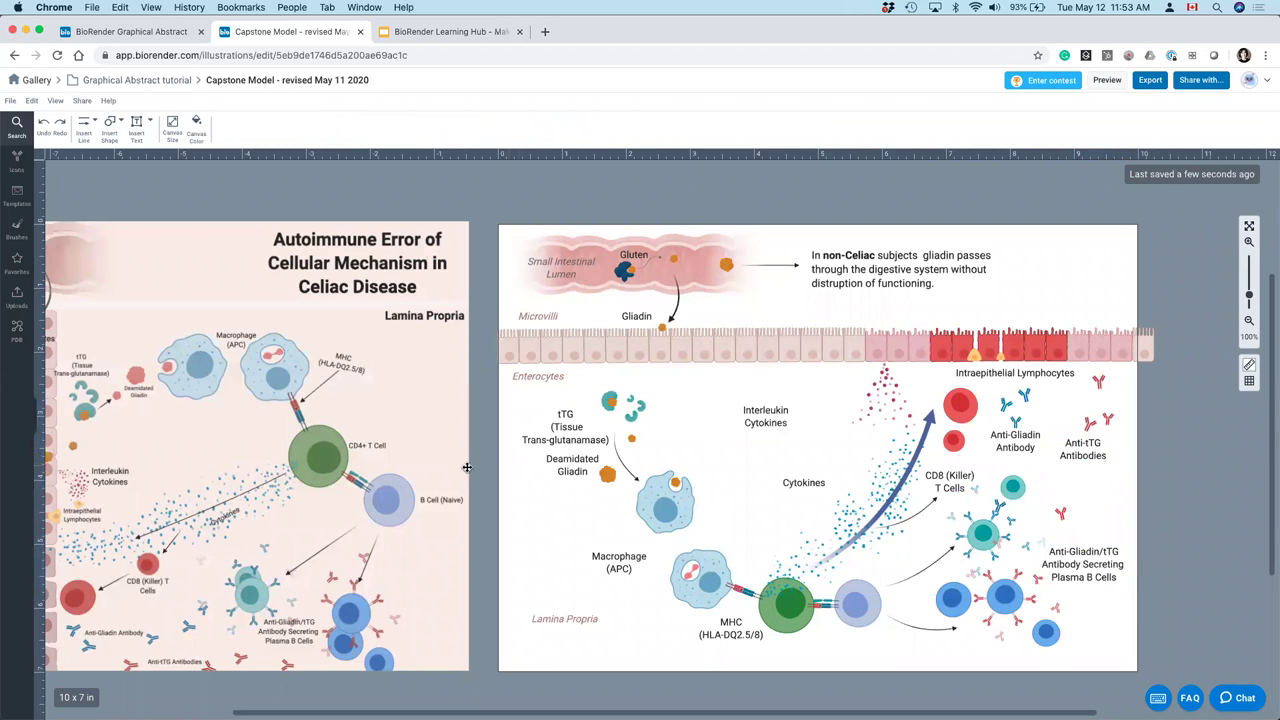
{"action": "left_click_drag", "start_coordinate": [466, 467], "coordinate": [766, 472]}
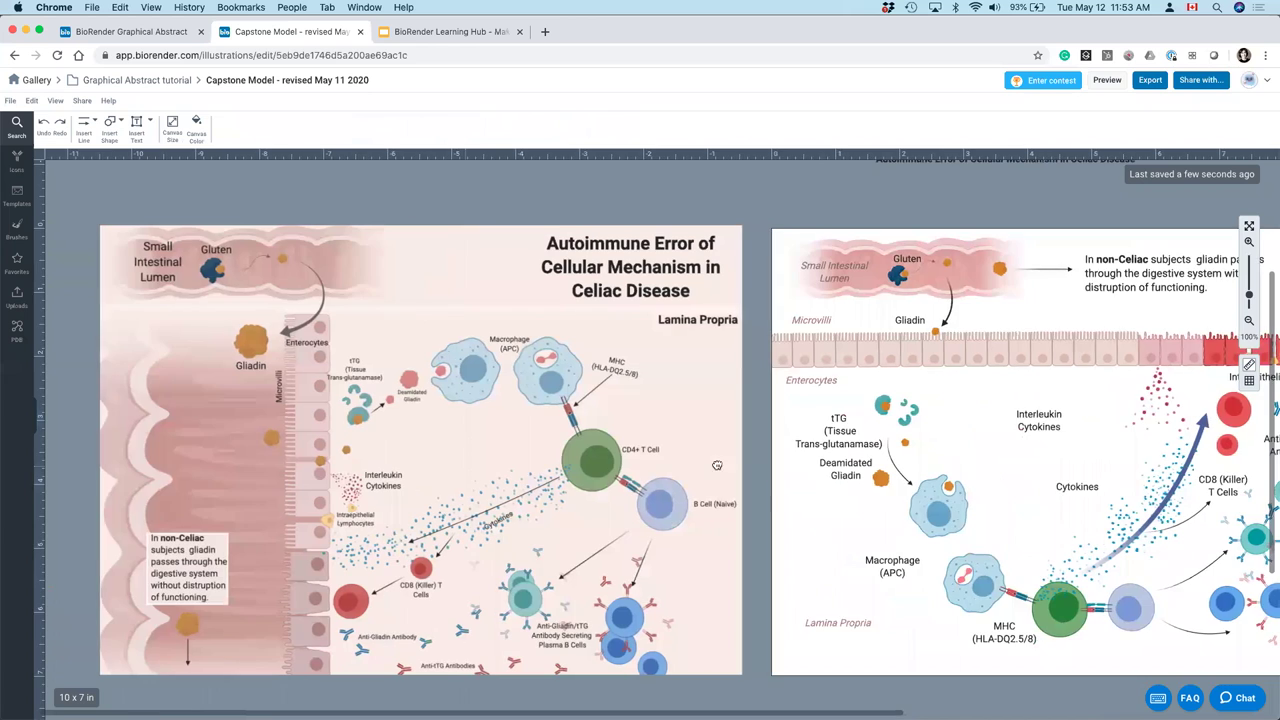
- Pick the circle-with-text shape from the Insert Shape list
{"action": "scroll", "coordinate": [766, 470], "scroll_direction": "right", "scroll_amount": 5}
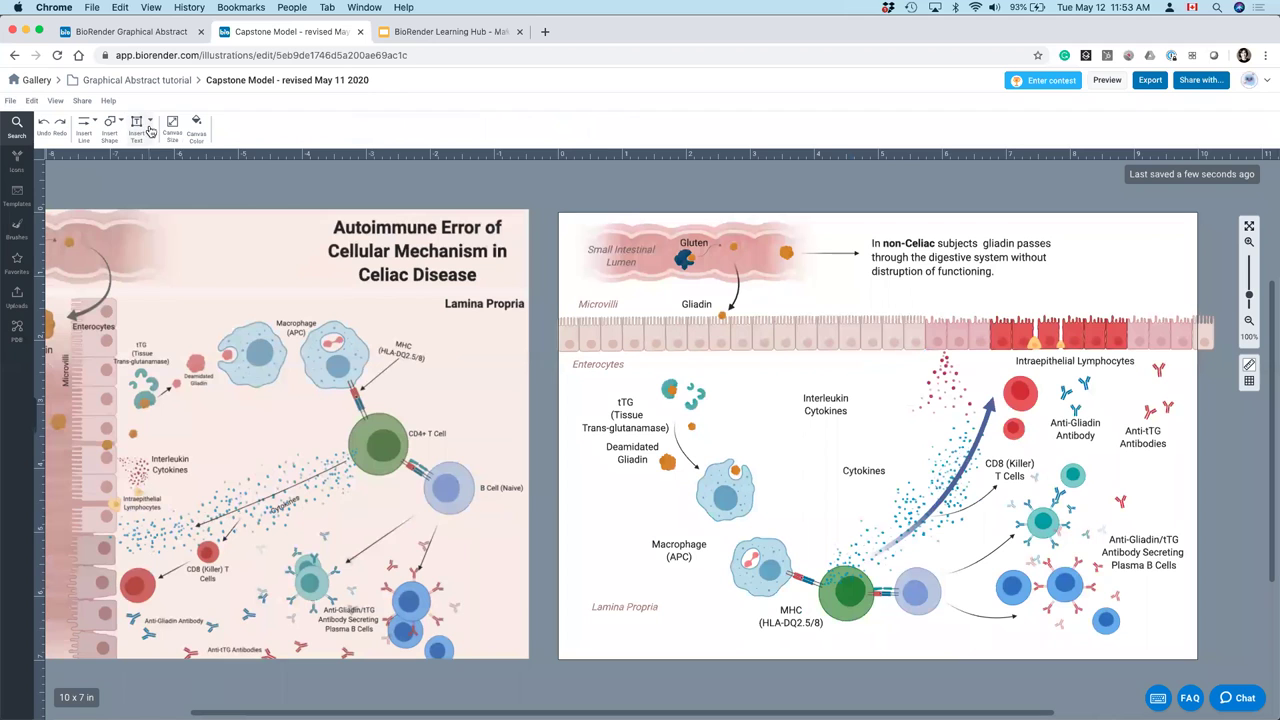
{"action": "left_click", "coordinate": [150, 128]}
{"action": "left_click", "coordinate": [110, 124]}
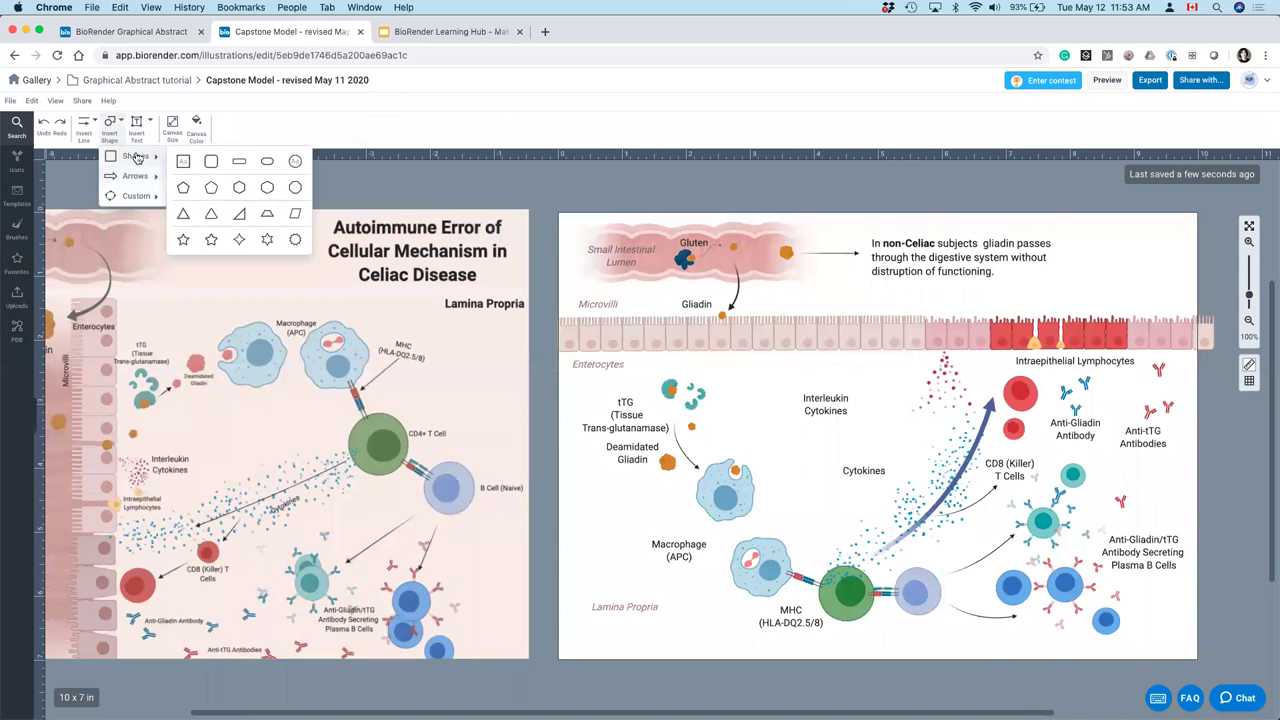
{"action": "left_click", "coordinate": [295, 161]}
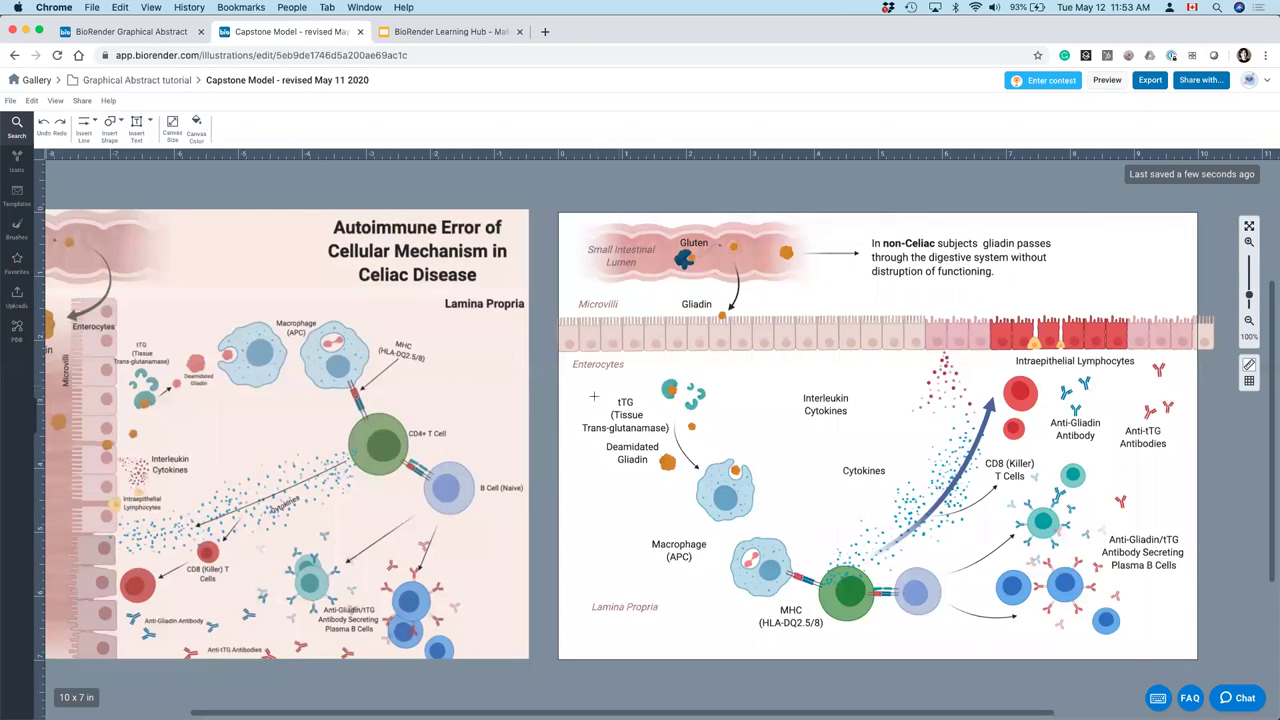
{"action": "left_click", "coordinate": [115, 137]}
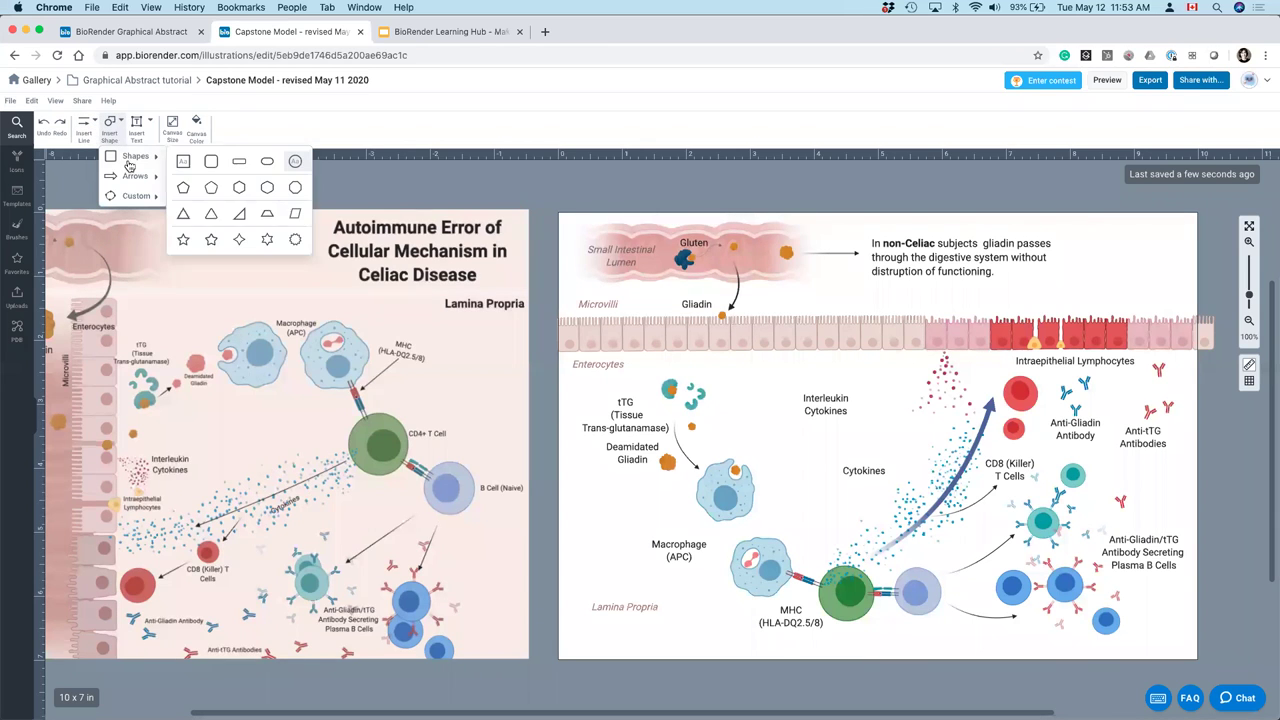
{"action": "left_click", "coordinate": [295, 165]}
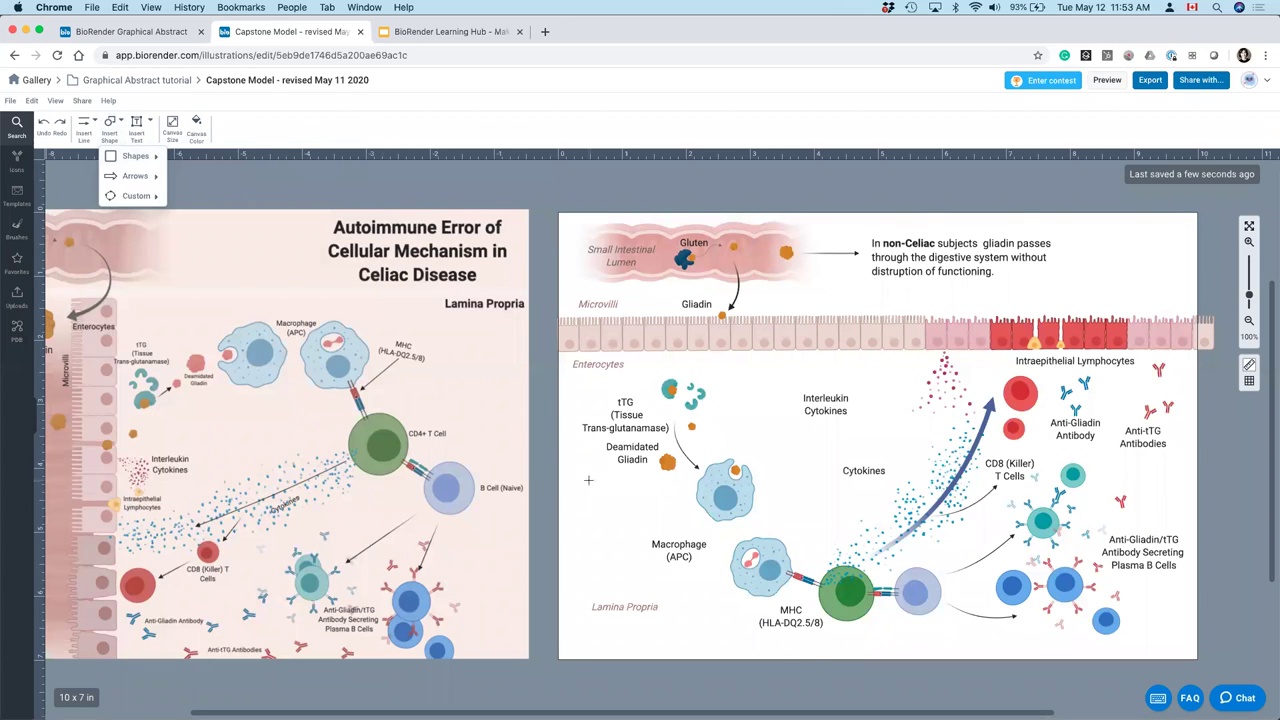
- Draw a circle numbered 1 beside the tTG label and lower the Deamidated Gliadin label
{"action": "left_click_drag", "start_coordinate": [582, 472], "coordinate": [608, 507]}
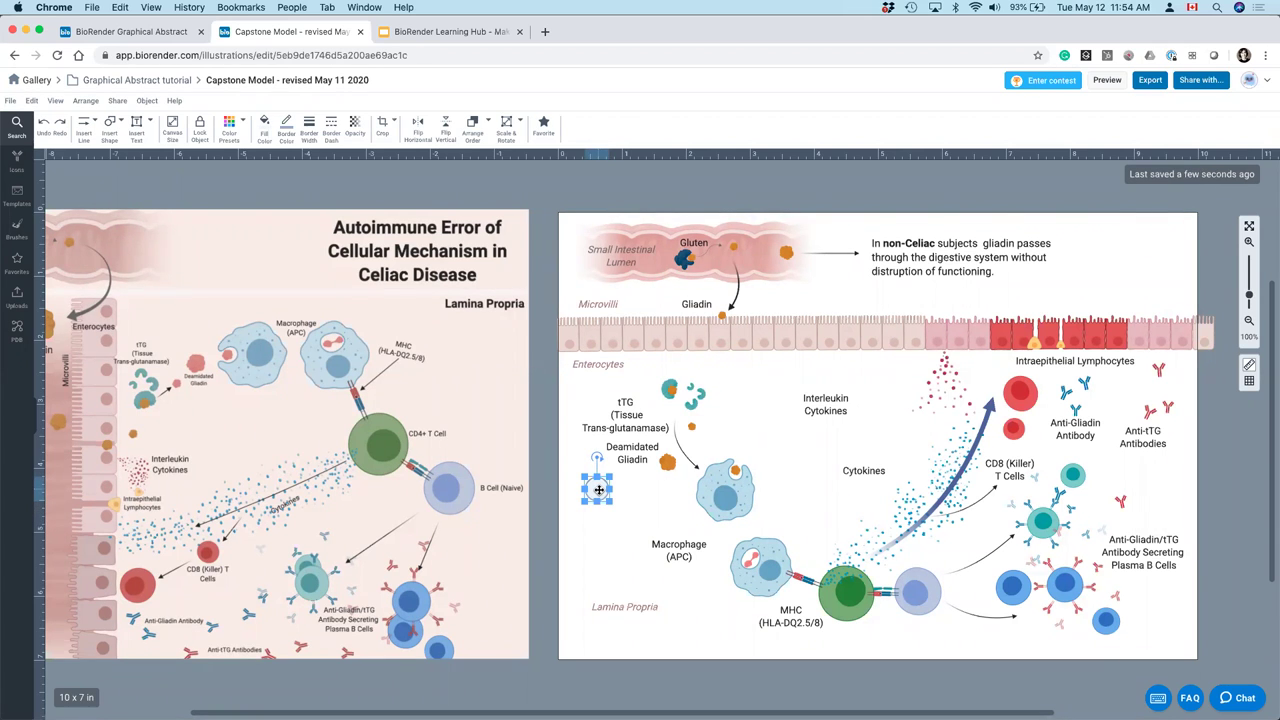
{"action": "double_click", "coordinate": [596, 488]}
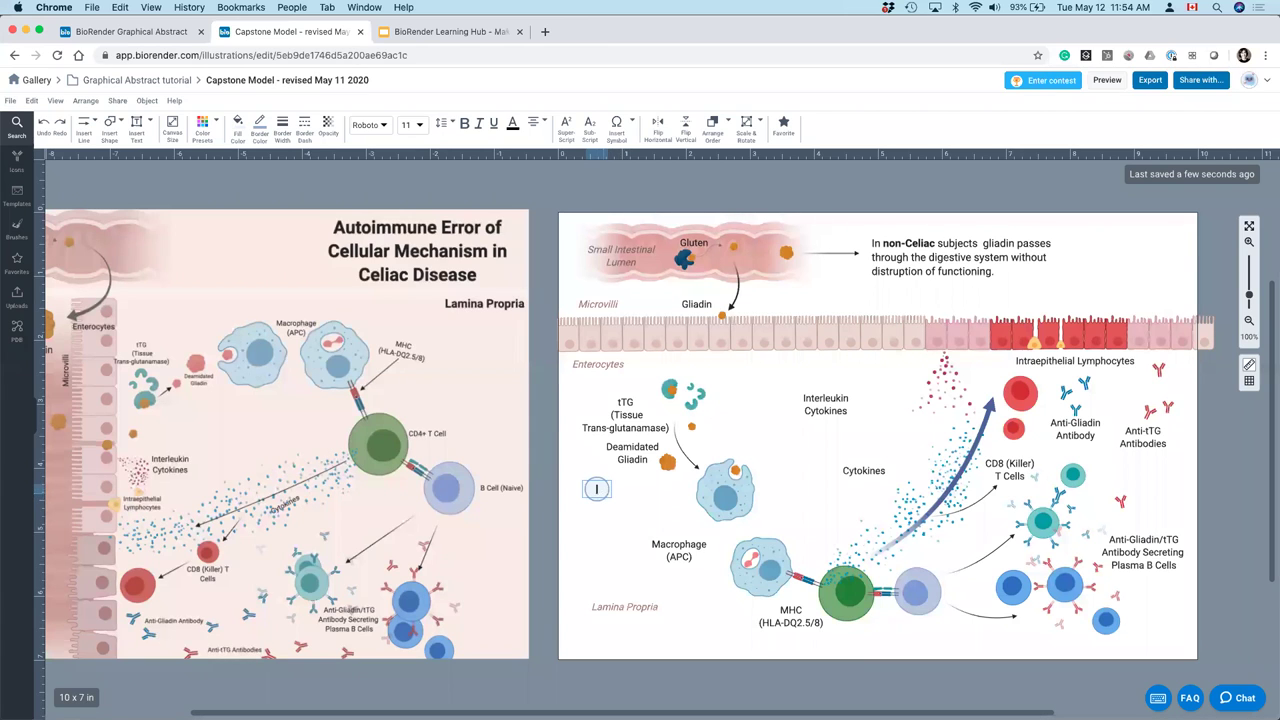
{"action": "left_click", "coordinate": [596, 533]}
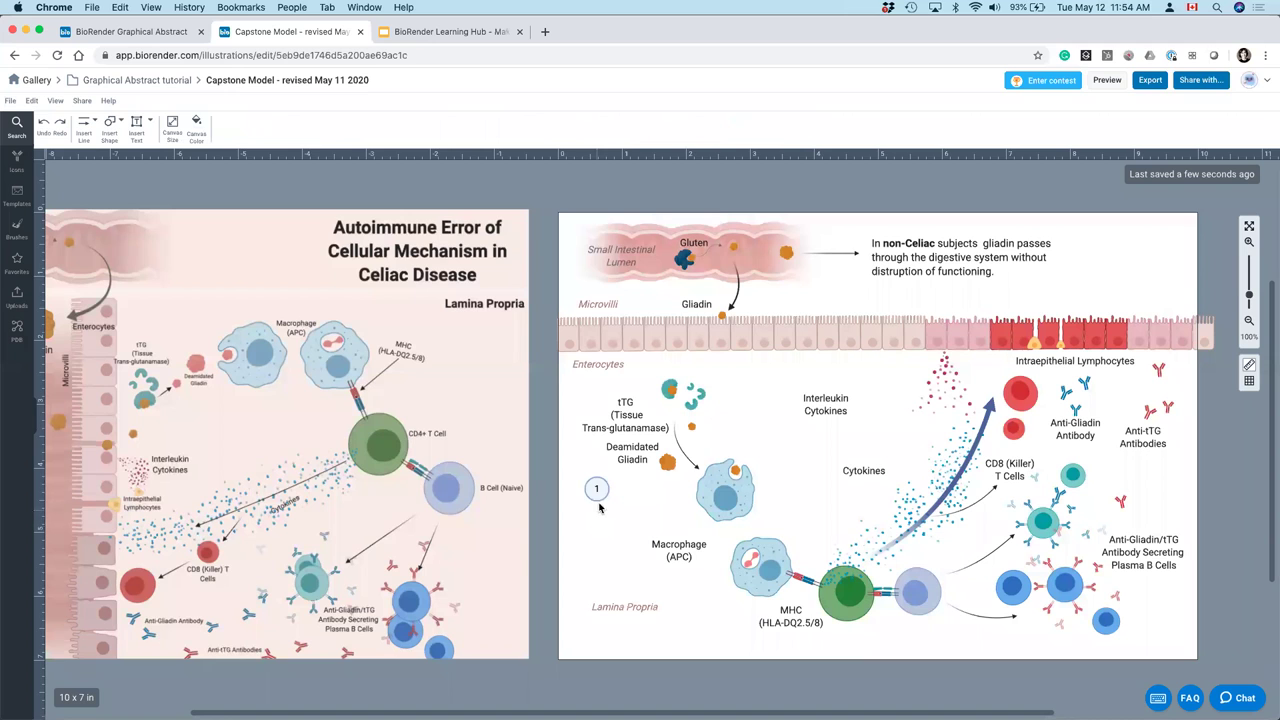
{"action": "left_click", "coordinate": [597, 499]}
{"action": "left_click_drag", "start_coordinate": [606, 482], "coordinate": [606, 390]}
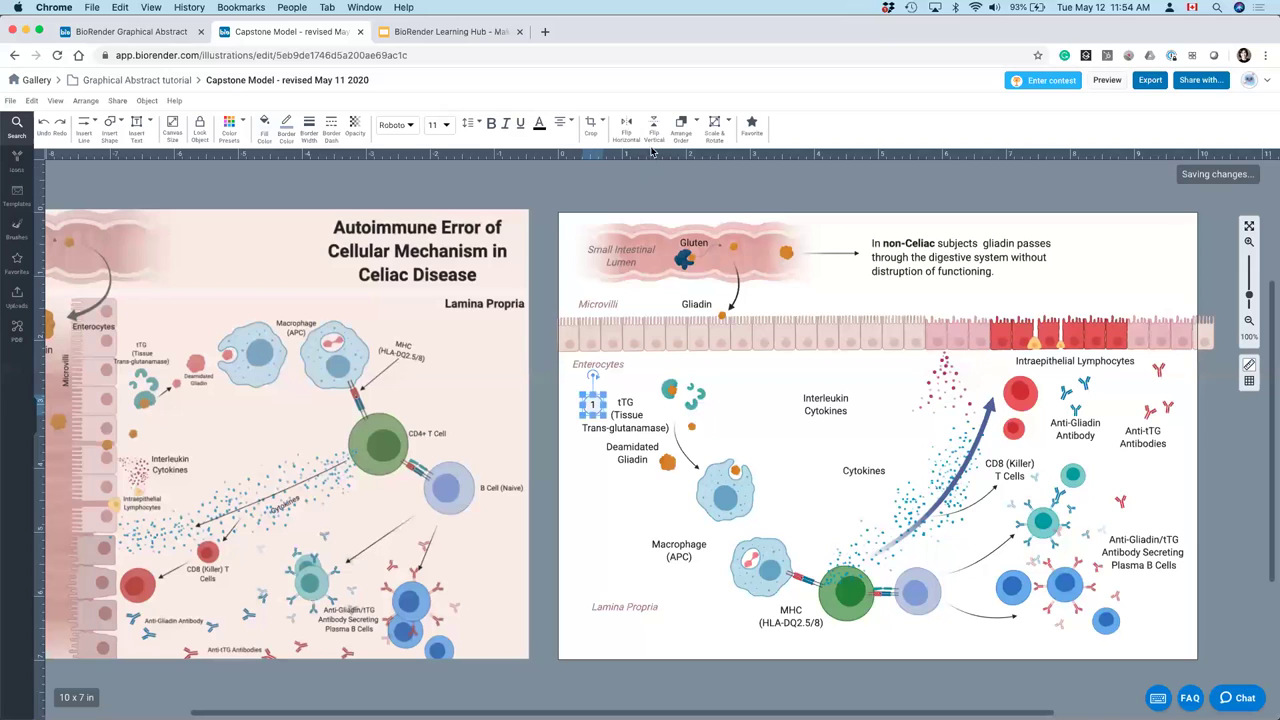
{"action": "left_click", "coordinate": [567, 474]}
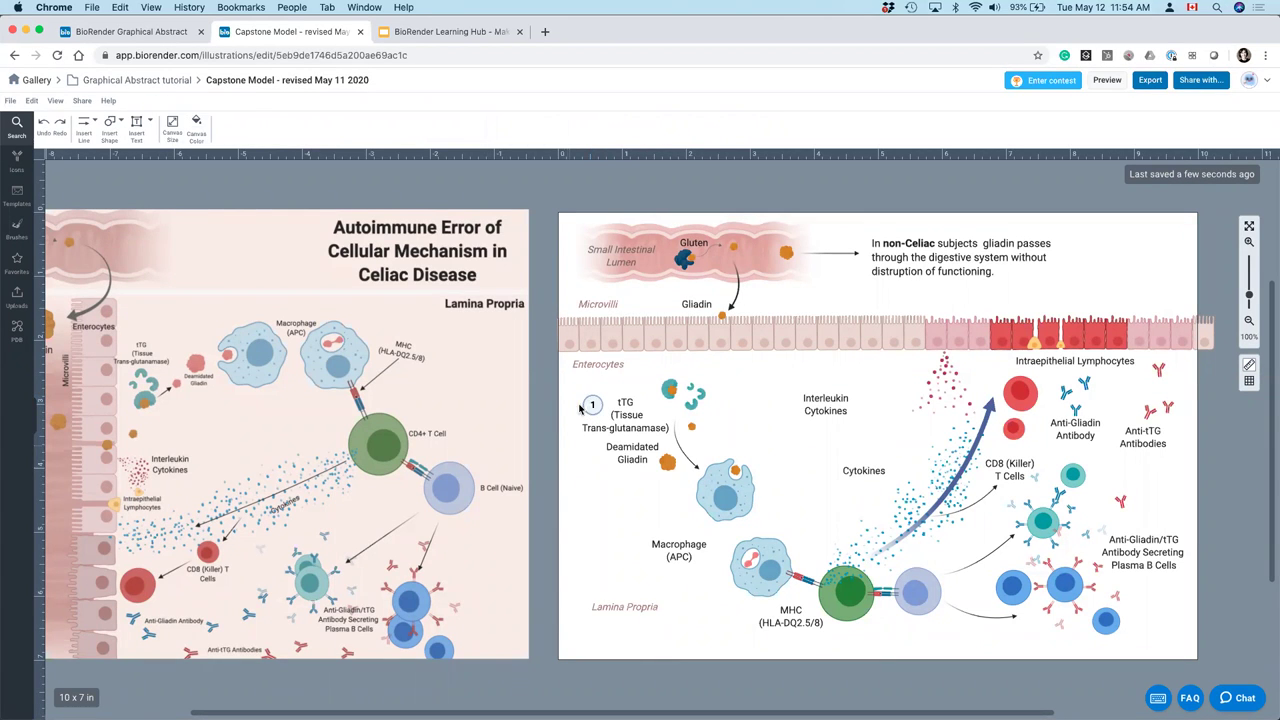
{"action": "left_click", "coordinate": [592, 406]}
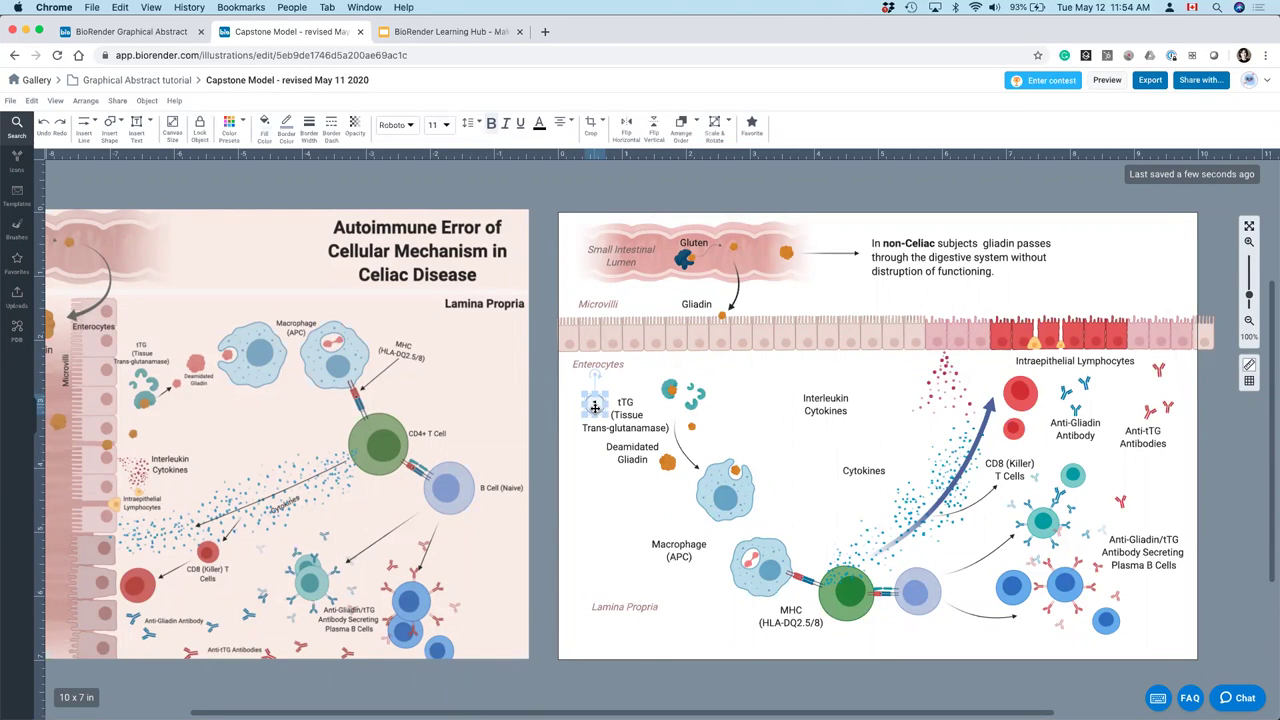
{"action": "left_click_drag", "start_coordinate": [618, 447], "coordinate": [622, 477]}
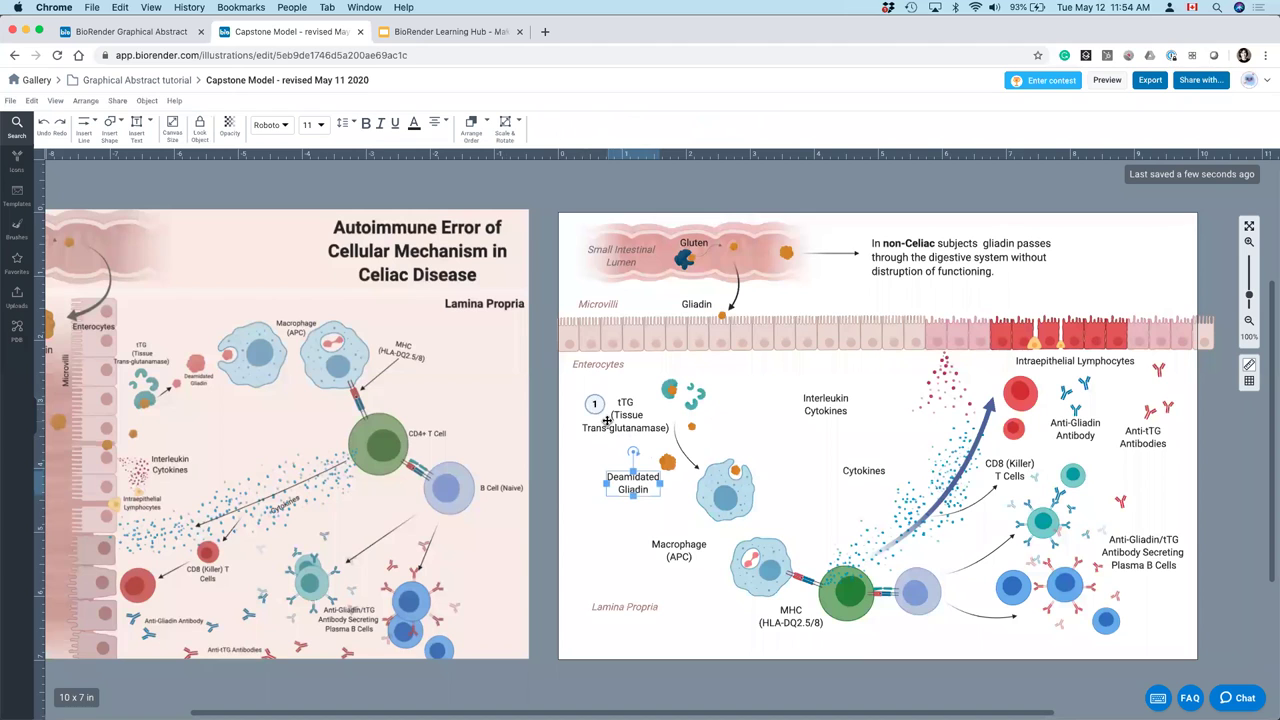
- Add circle 2 beside Deamidated Gliadin and circle 3 near MHC
{"action": "left_click_drag", "start_coordinate": [597, 406], "coordinate": [592, 480]}
{"action": "double_click", "coordinate": [592, 480]}
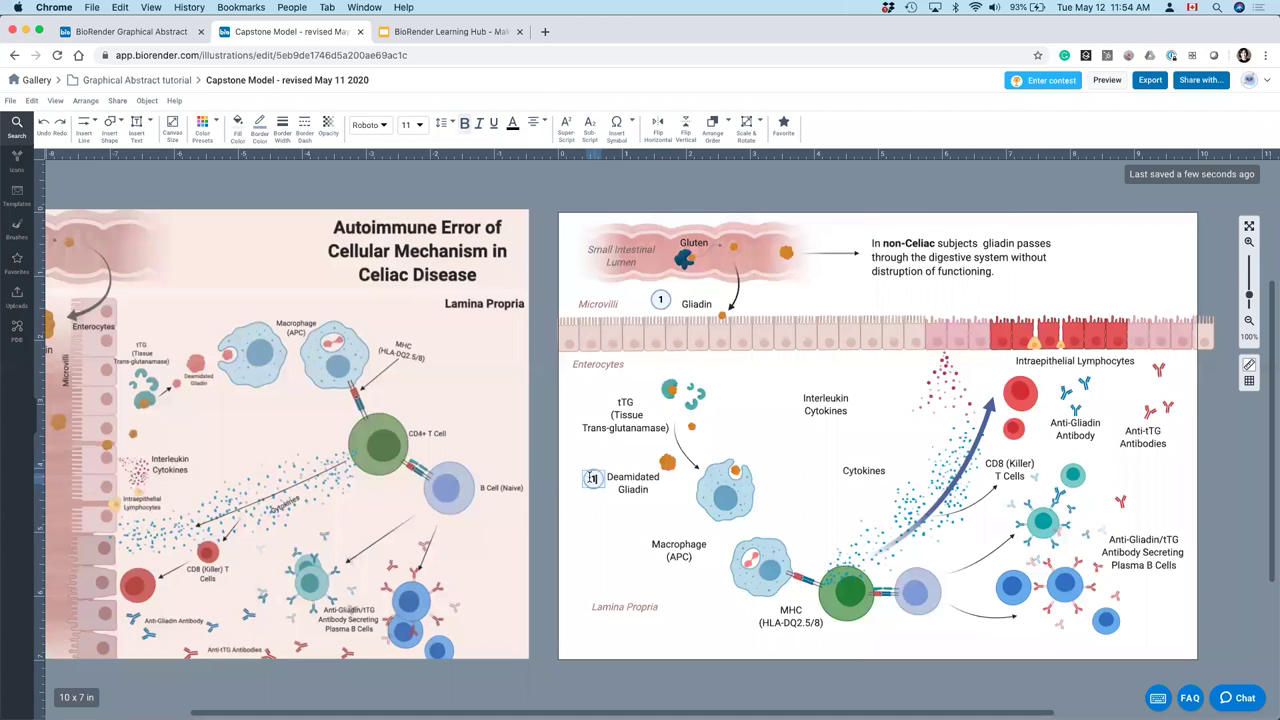
{"action": "type", "text": "2"}
{"action": "key", "text": "Escape"}
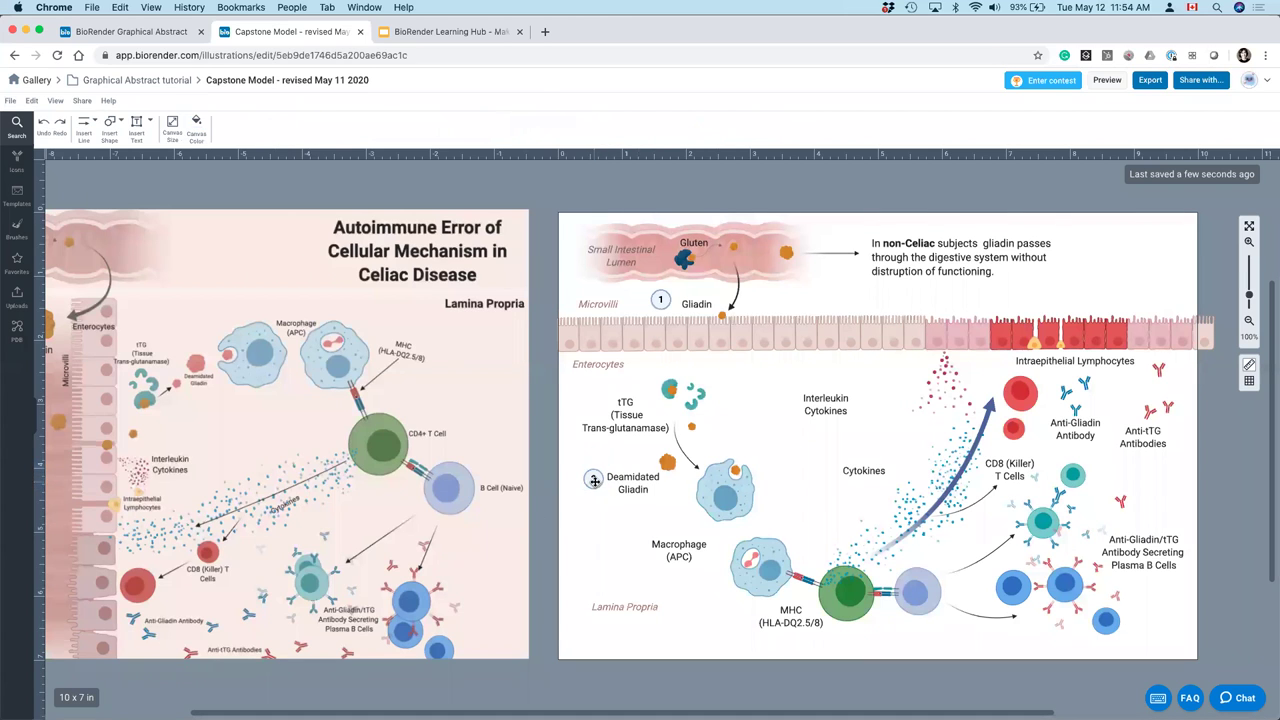
{"action": "mouse_move", "coordinate": [594, 481]}
{"action": "left_mouse_down"}
{"action": "mouse_move", "coordinate": [592, 467]}
{"action": "mouse_move", "coordinate": [592, 480]}
{"action": "left_mouse_up"}
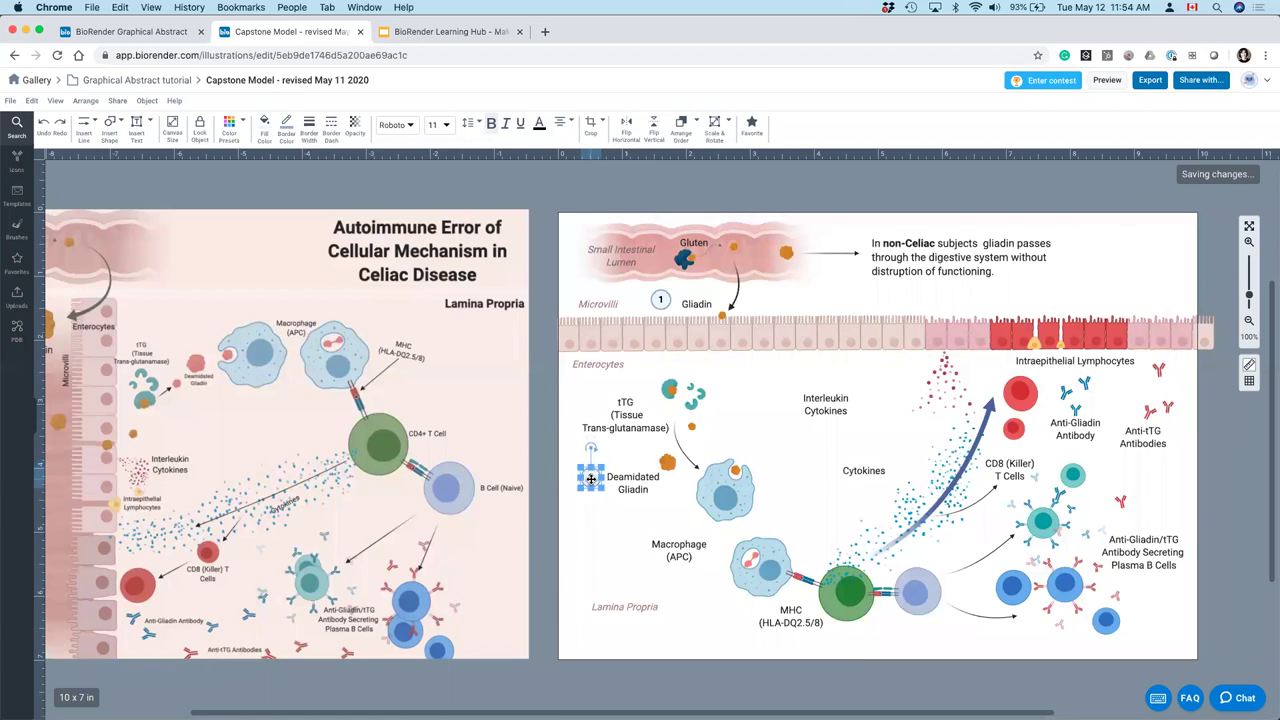
{"action": "mouse_move", "coordinate": [590, 478]}
{"action": "left_mouse_down"}
{"action": "mouse_move", "coordinate": [640, 580]}
{"action": "mouse_move", "coordinate": [726, 607]}
{"action": "left_mouse_up"}
{"action": "double_click", "coordinate": [728, 607]}
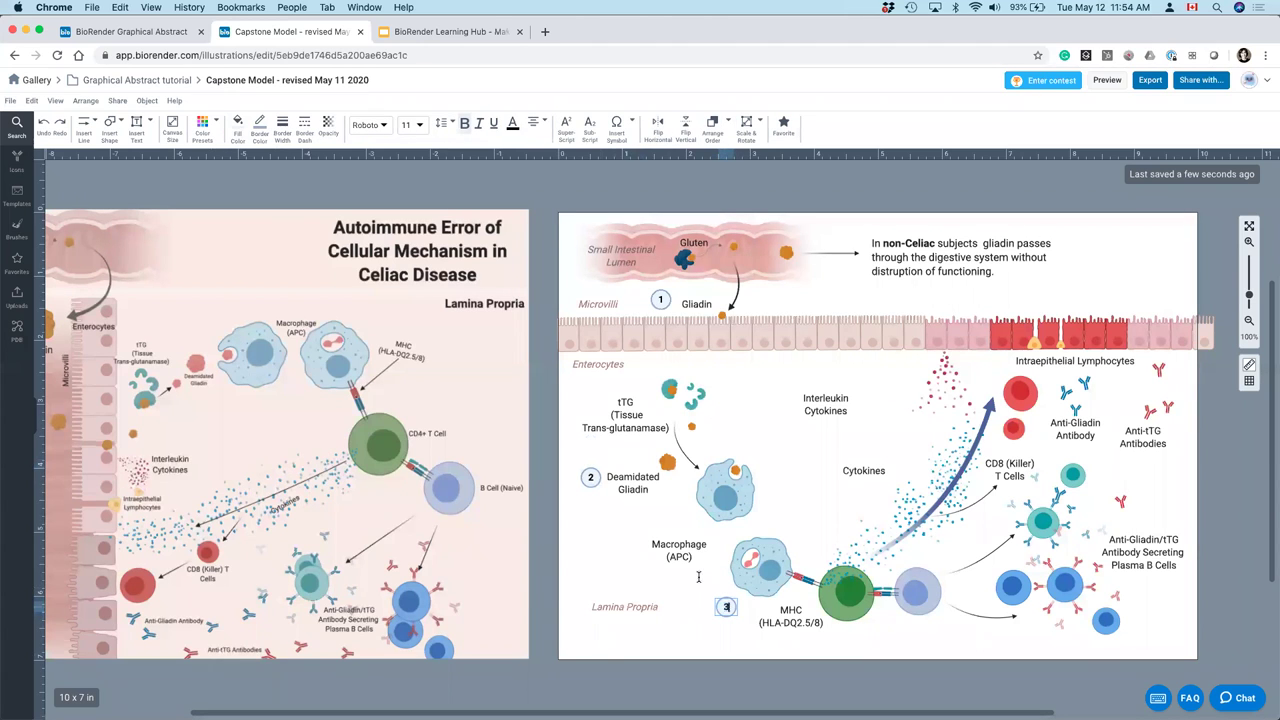
{"action": "key", "text": "Escape"}
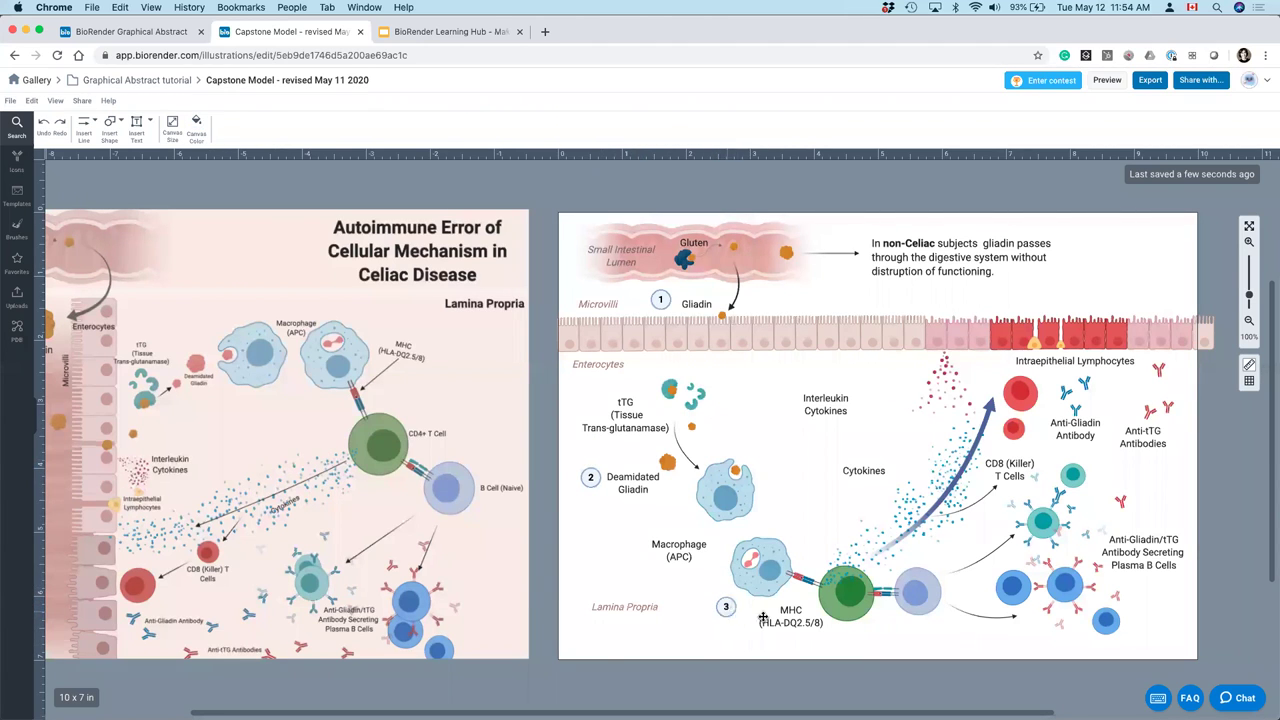
- Add circle 4 by the cytokine arrow and circle 5 above the red villi
{"action": "mouse_move", "coordinate": [726, 607]}
{"action": "left_mouse_down"}
{"action": "mouse_move", "coordinate": [930, 467]}
{"action": "mouse_move", "coordinate": [916, 455]}
{"action": "left_mouse_up"}
{"action": "double_click", "coordinate": [916, 452]}
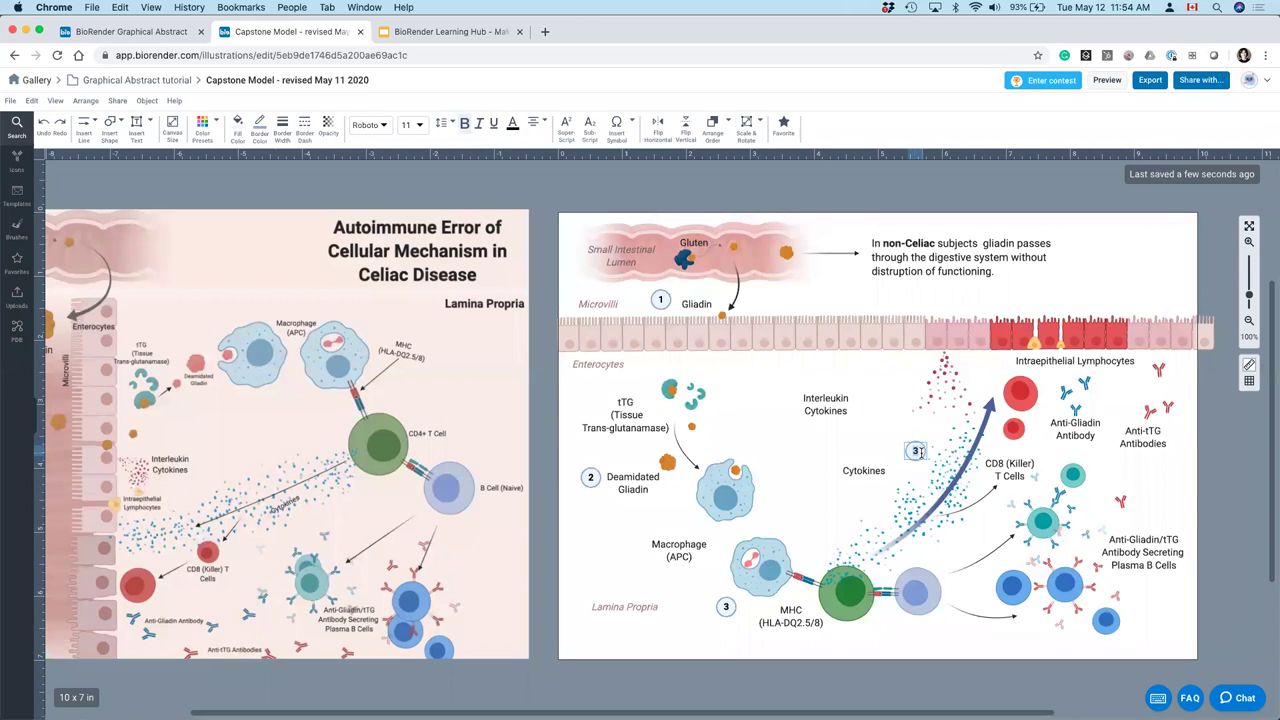
{"action": "type", "text": "4"}
{"action": "left_click", "coordinate": [907, 470]}
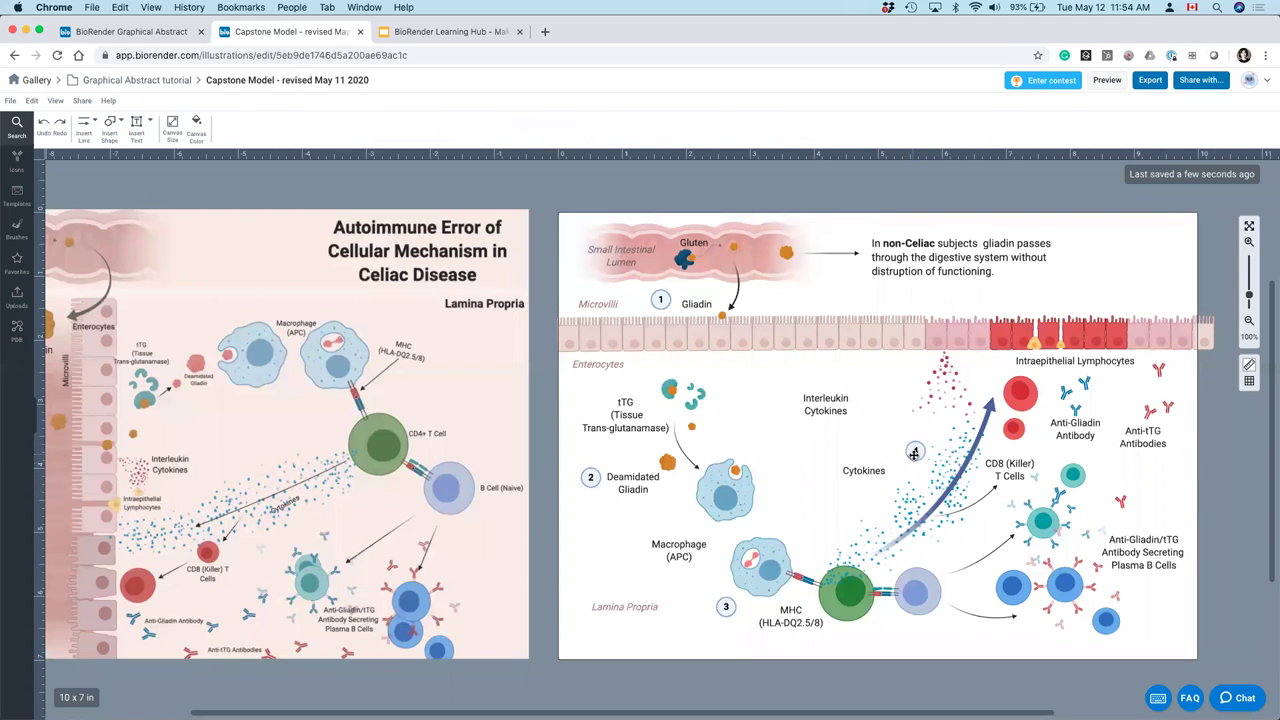
{"action": "left_click_drag", "start_coordinate": [915, 453], "coordinate": [1046, 298]}
{"action": "double_click", "coordinate": [1045, 297]}
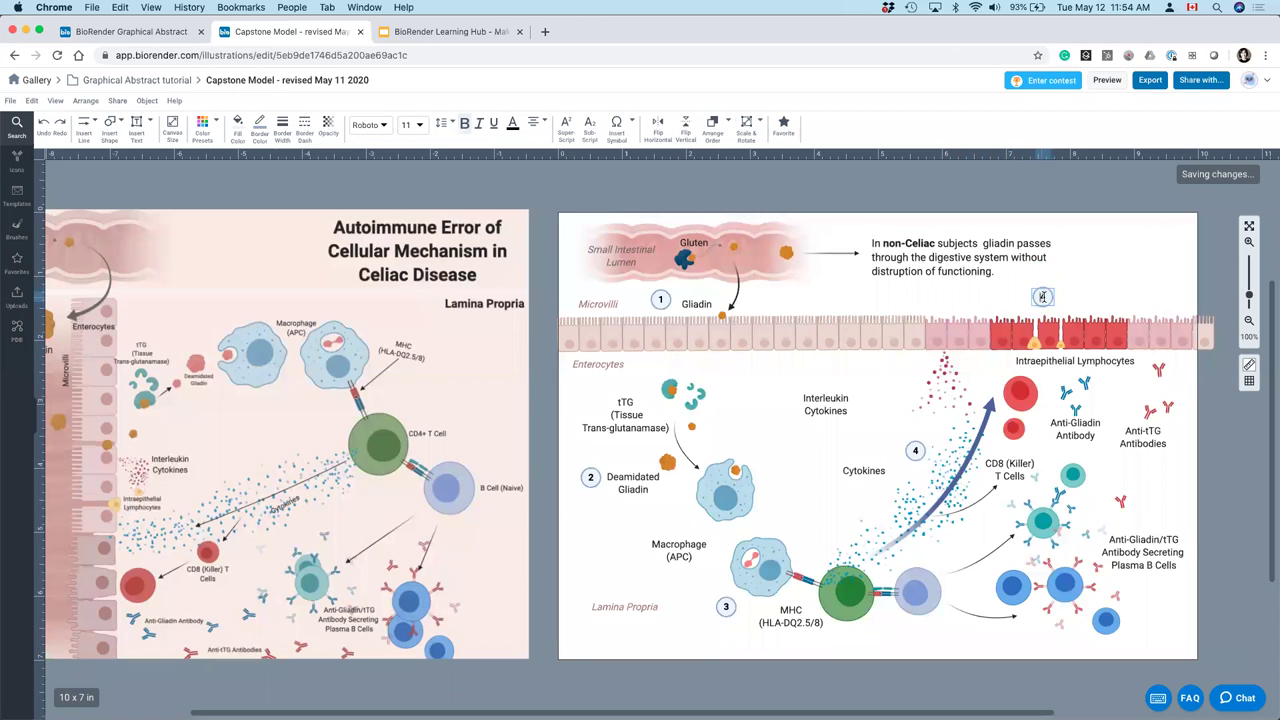
{"action": "left_click", "coordinate": [1227, 411]}
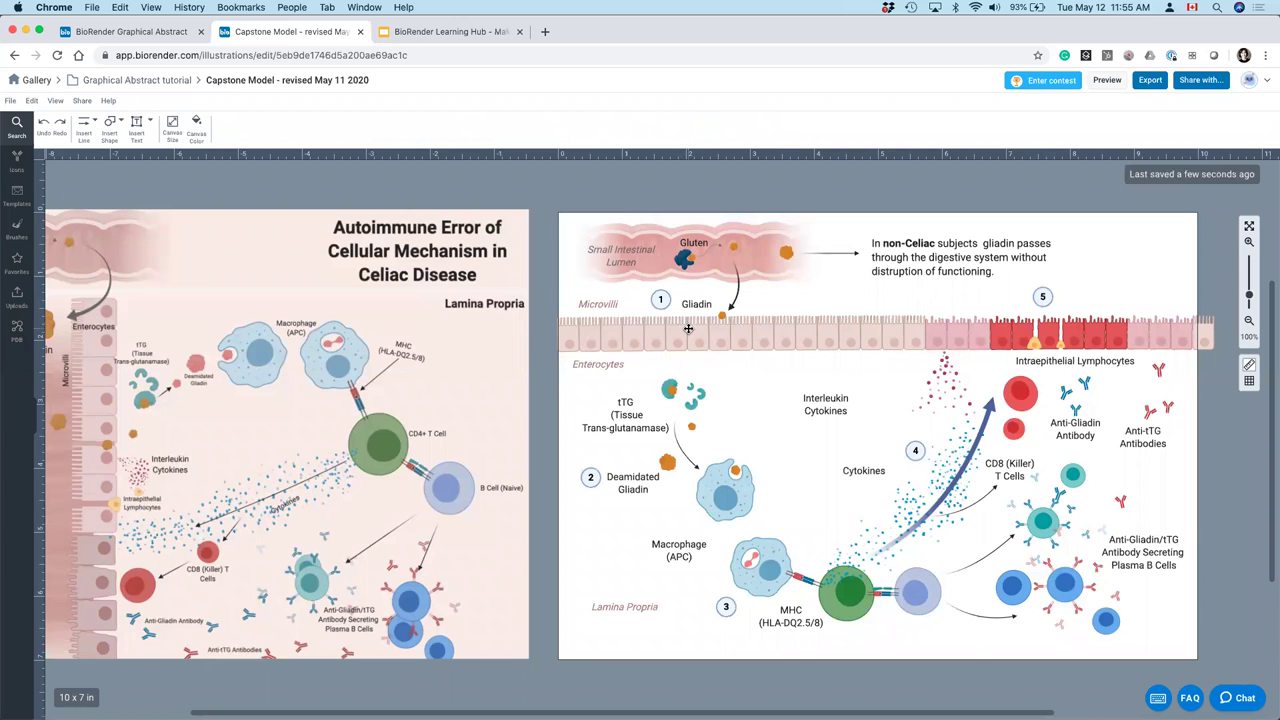
- Give all five numbered step circles a white fill (FFFFFF)
{"action": "left_click_drag", "start_coordinate": [661, 305], "coordinate": [594, 488]}
{"action": "left_click", "coordinate": [727, 610], "text": "shift"}
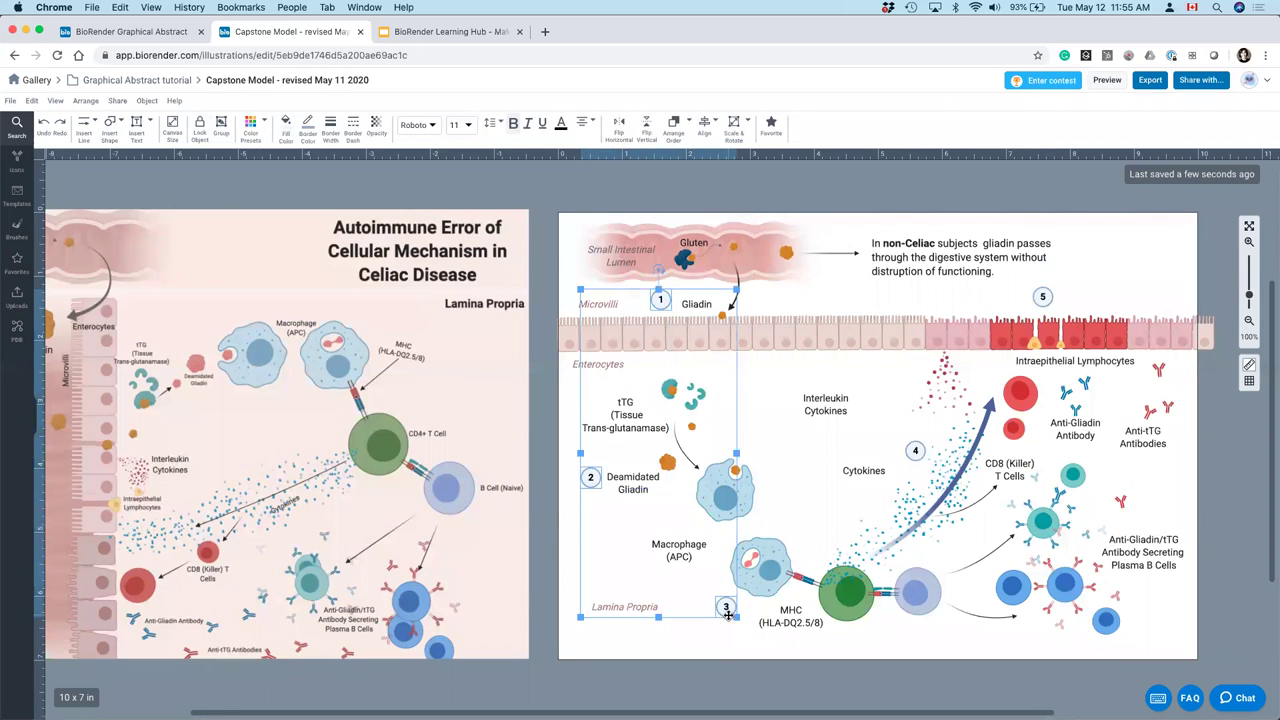
{"action": "left_click", "coordinate": [918, 450], "text": "shift"}
{"action": "left_click", "coordinate": [1044, 297], "text": "shift"}
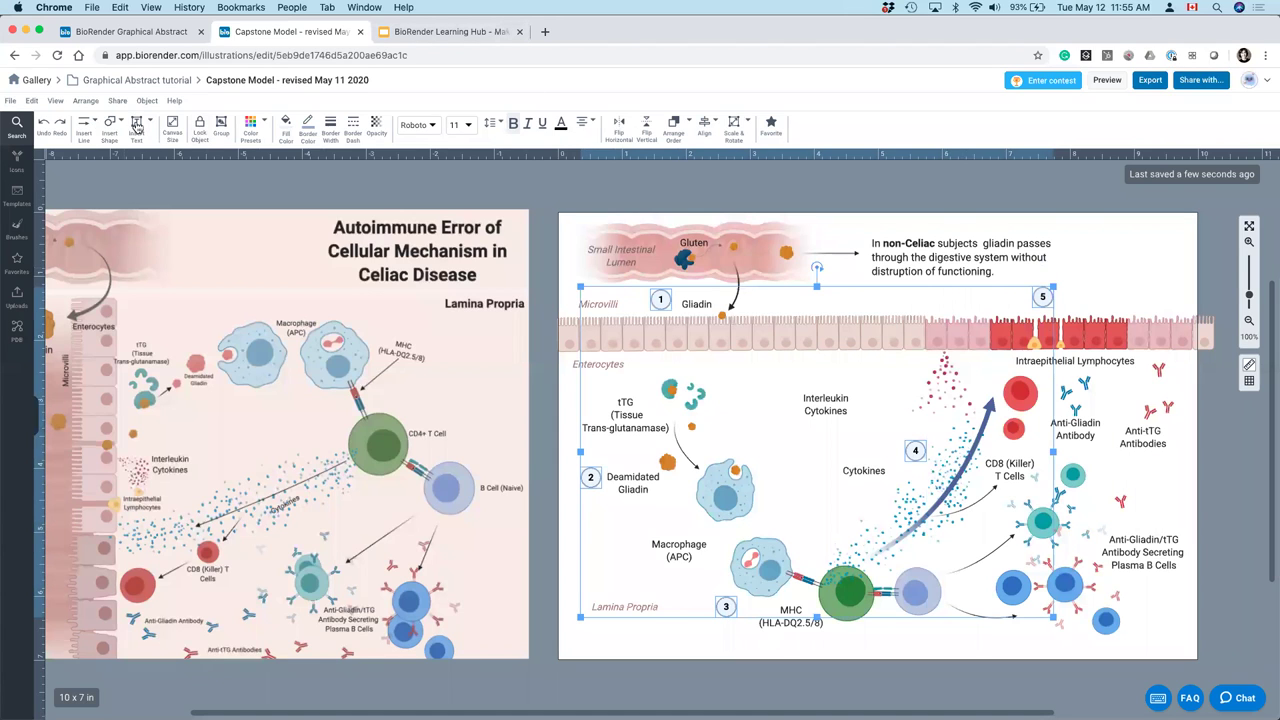
{"action": "left_click", "coordinate": [305, 137]}
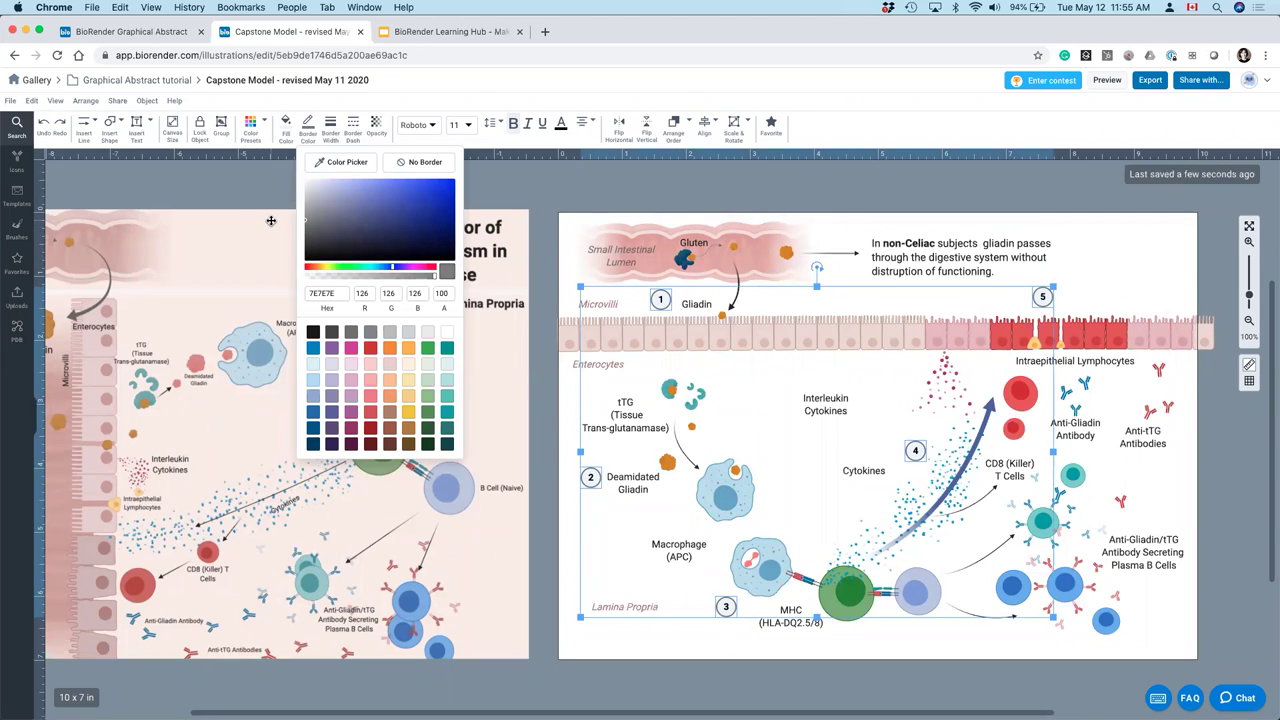
{"action": "left_click", "coordinate": [286, 126]}
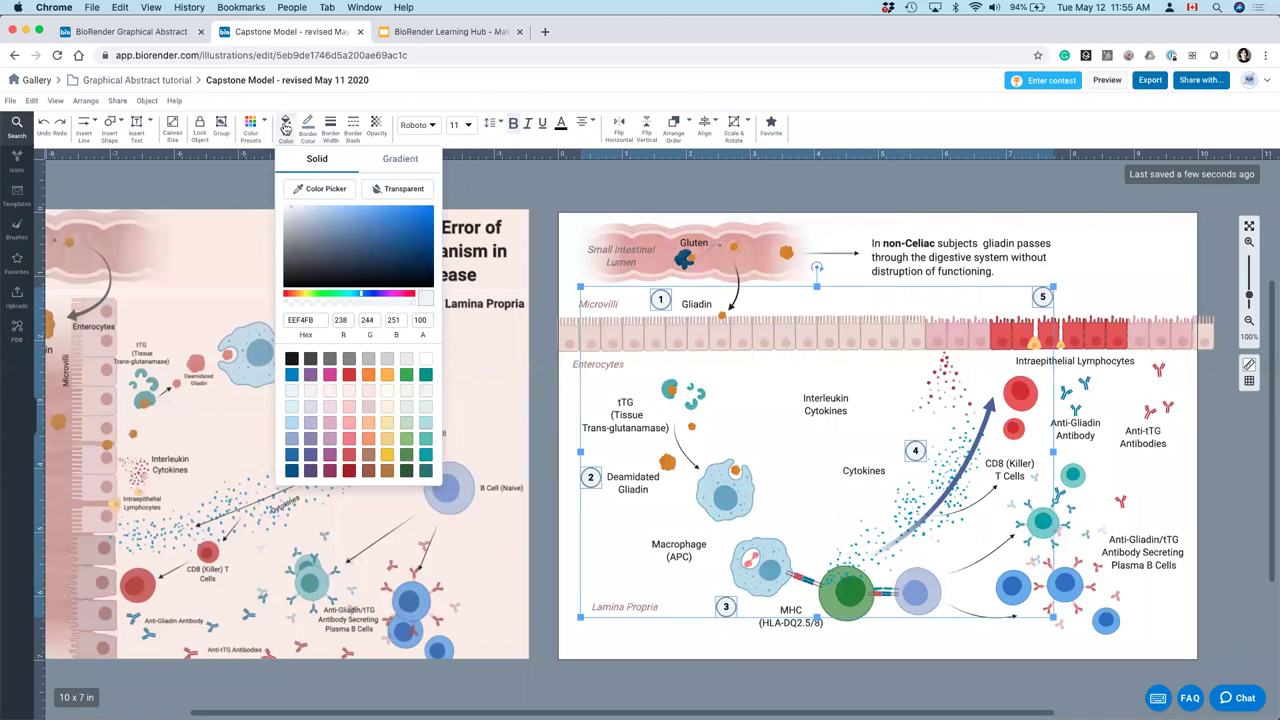
{"action": "left_click_drag", "start_coordinate": [298, 217], "coordinate": [283, 206]}
{"action": "left_click", "coordinate": [784, 200]}
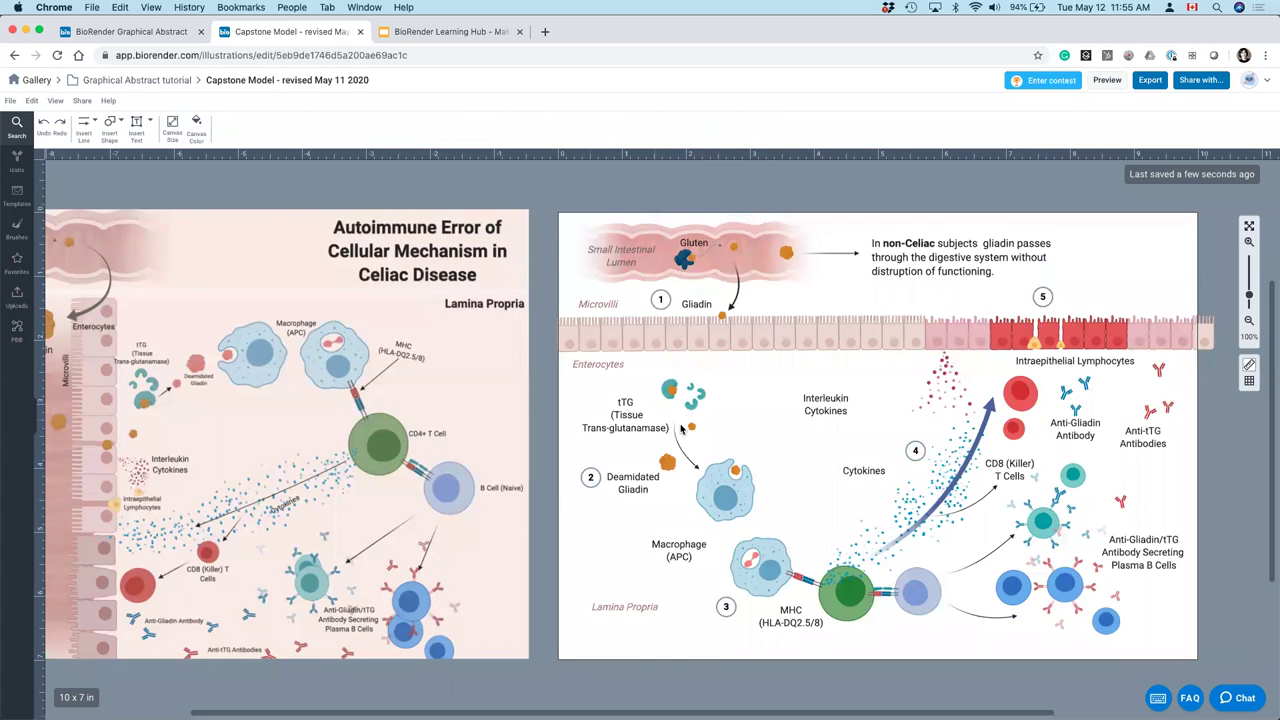
{"action": "left_click_drag", "start_coordinate": [637, 458], "coordinate": [697, 455]}
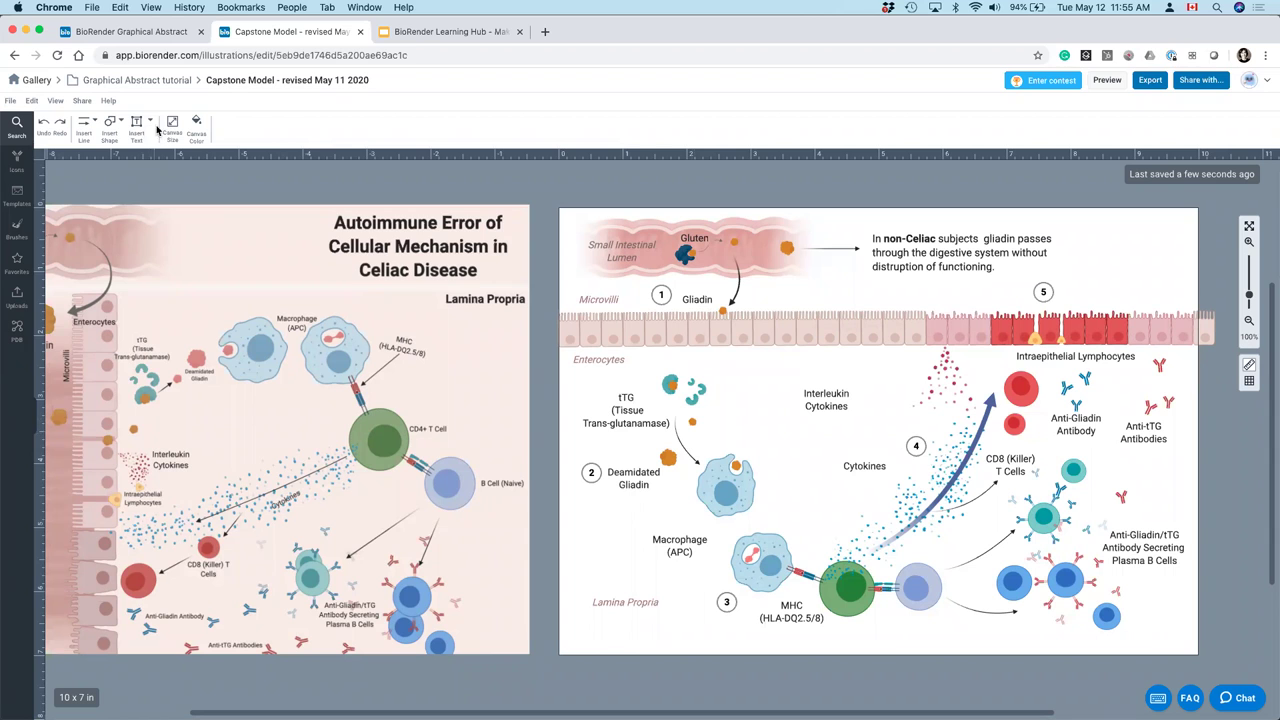
- Draw a rectangle over the lower right panel and send it to the back
{"action": "left_click", "coordinate": [111, 126]}
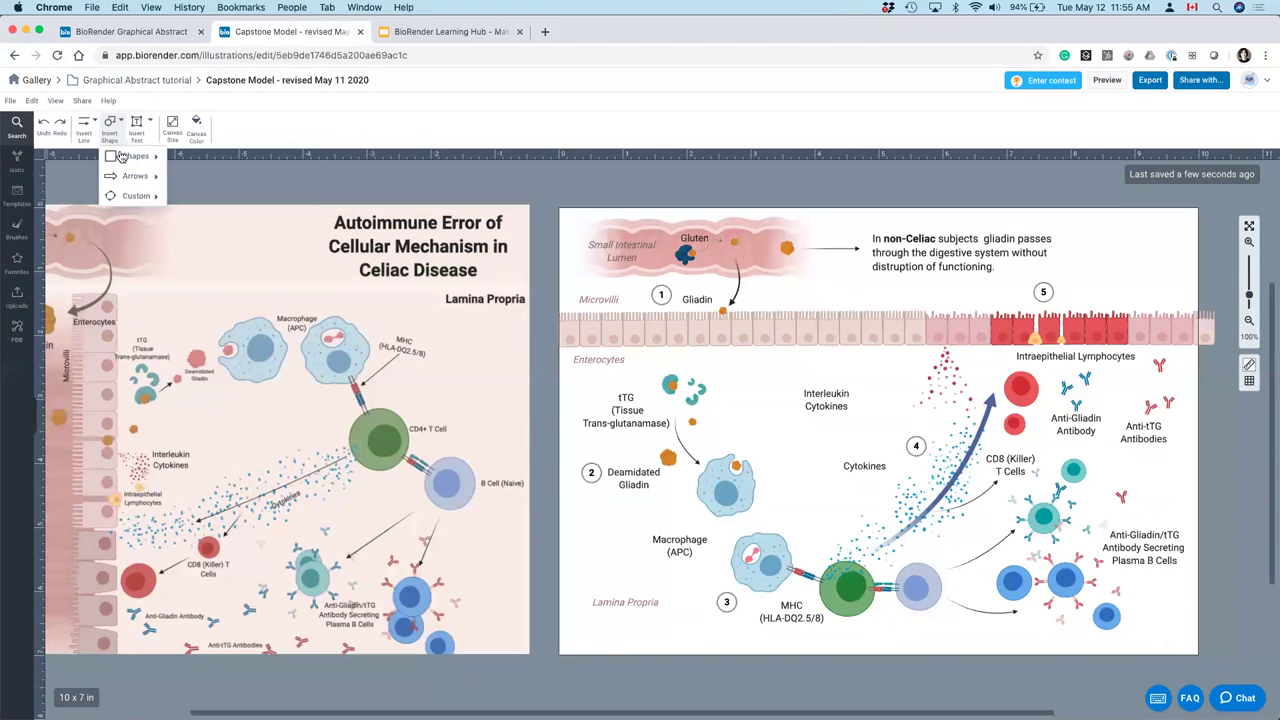
{"action": "mouse_move", "coordinate": [120, 157]}
{"action": "left_click", "coordinate": [183, 163]}
{"action": "mouse_move", "coordinate": [561, 344]}
{"action": "left_mouse_down"}
{"action": "mouse_move", "coordinate": [1064, 654]}
{"action": "mouse_move", "coordinate": [1210, 659]}
{"action": "left_mouse_up"}
{"action": "right_click", "coordinate": [931, 517]}
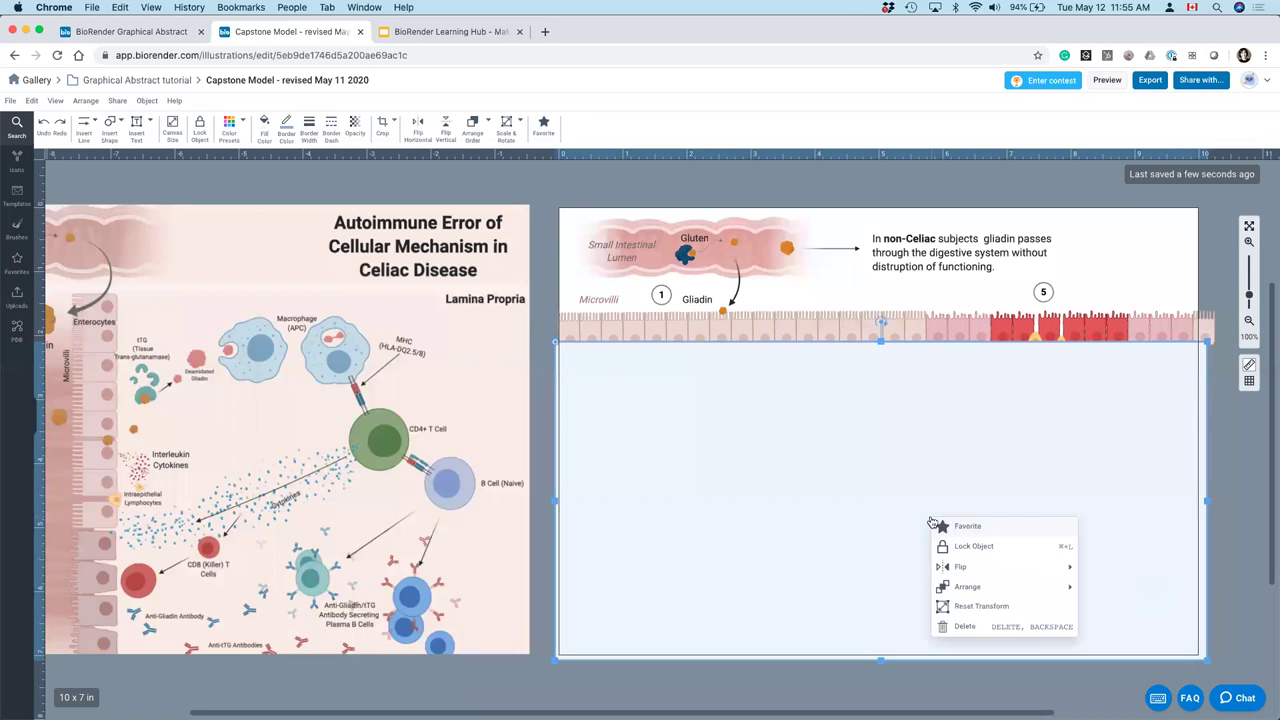
{"action": "mouse_move", "coordinate": [970, 587]}
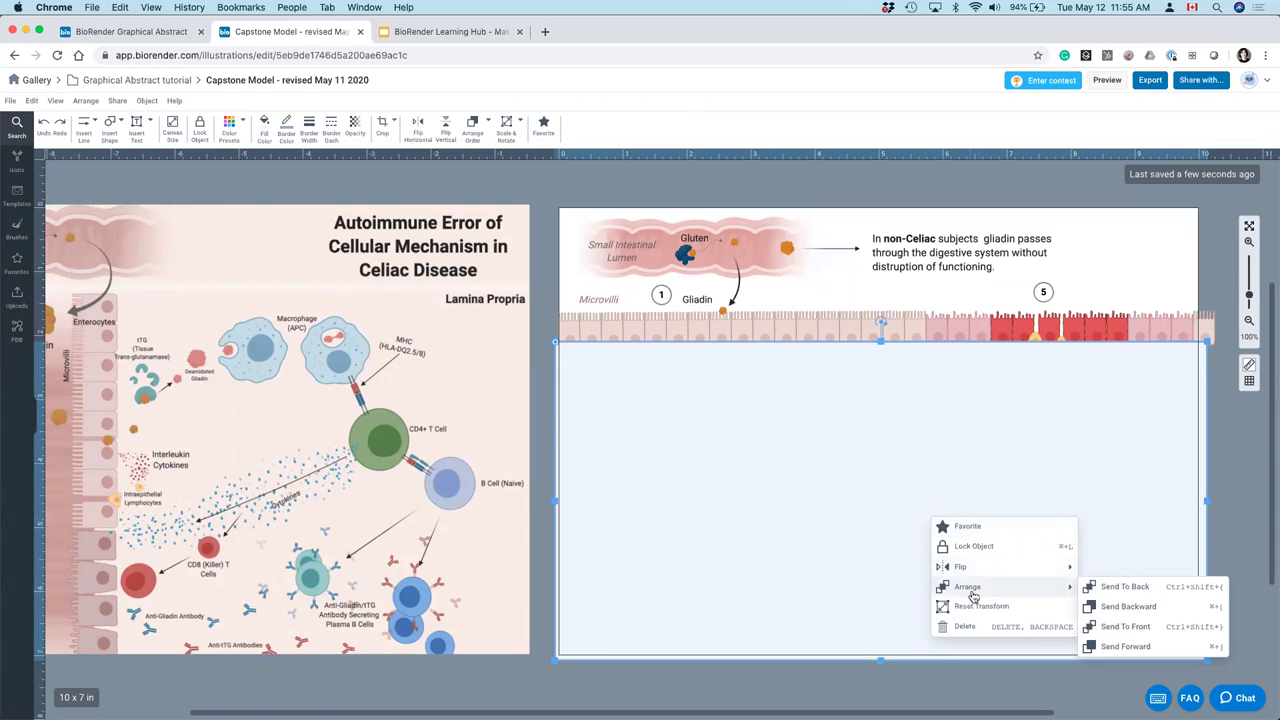
{"action": "left_click", "coordinate": [1122, 587]}
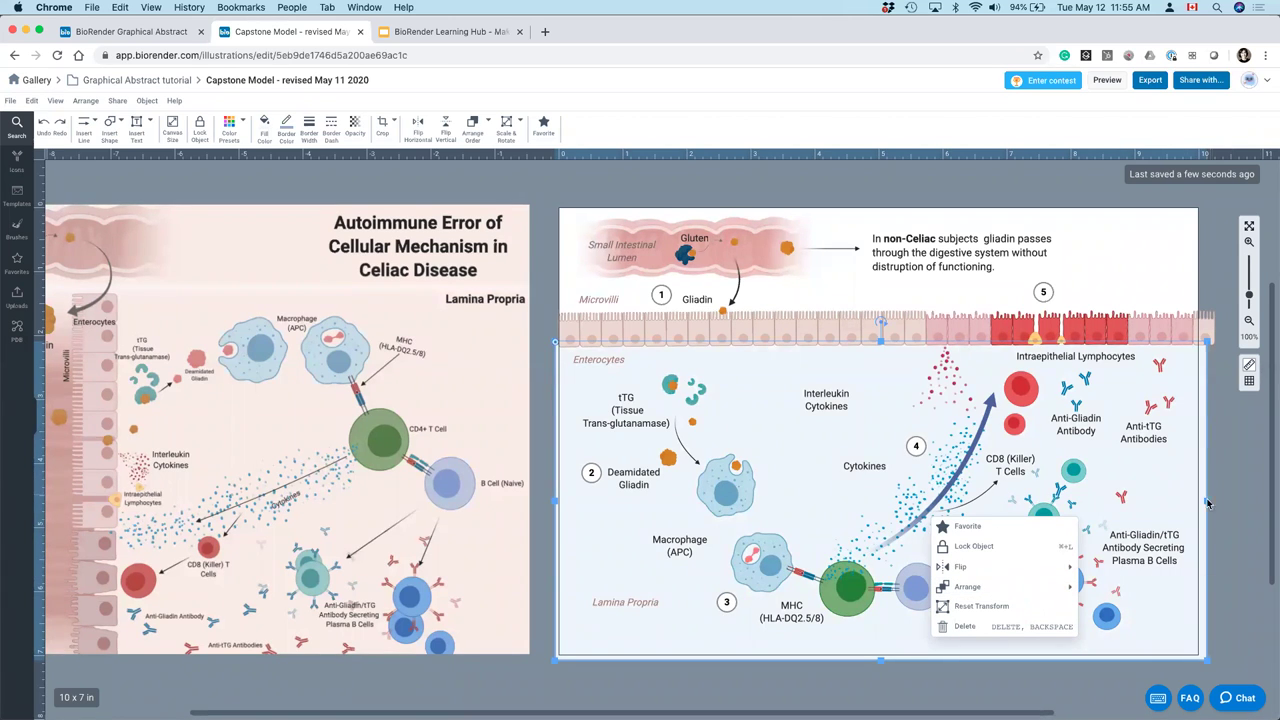
{"action": "left_click", "coordinate": [1208, 500]}
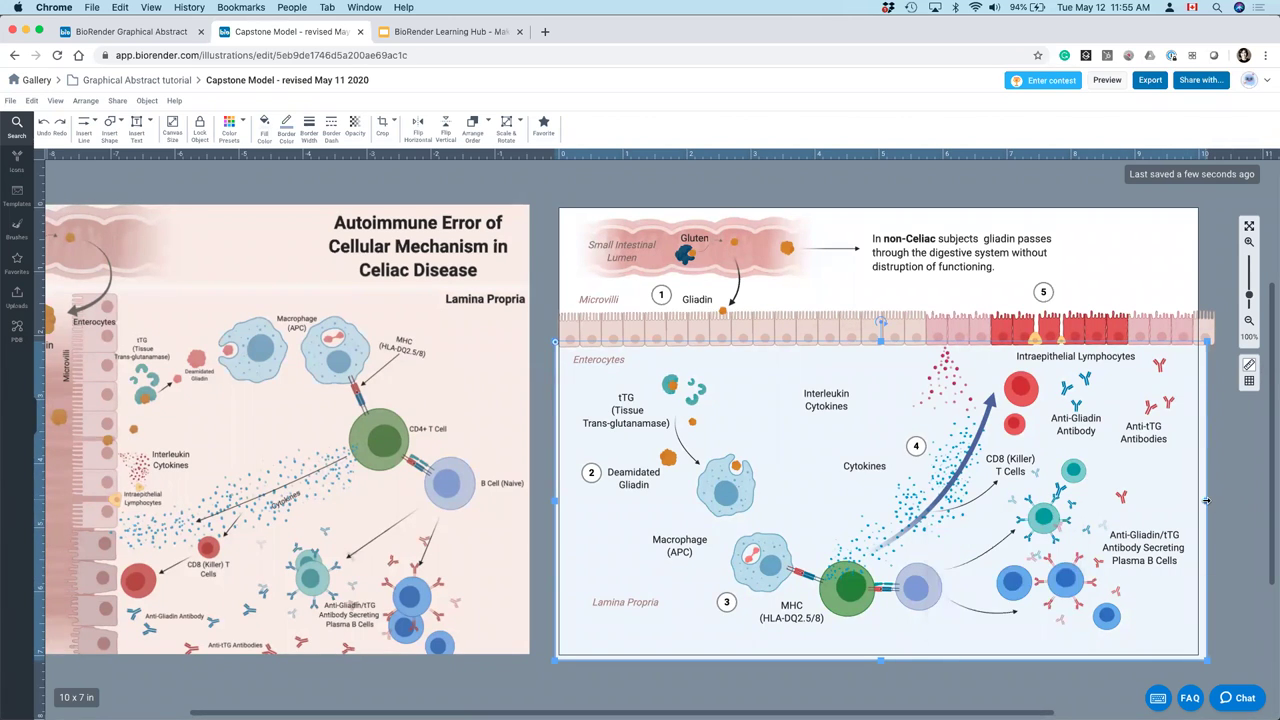
{"action": "left_click", "coordinate": [1218, 559]}
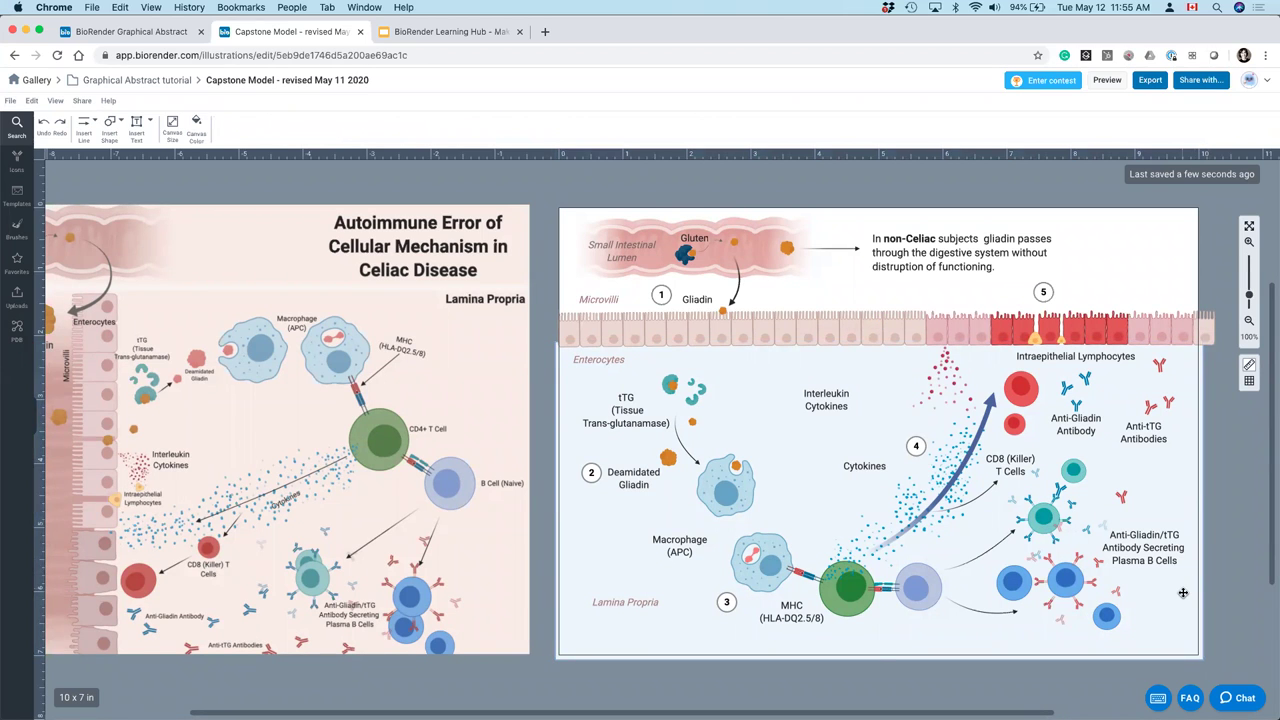
- Fill the background rectangle with light pink FDEEED
{"action": "left_click", "coordinate": [1188, 590]}
{"action": "left_click", "coordinate": [1236, 621]}
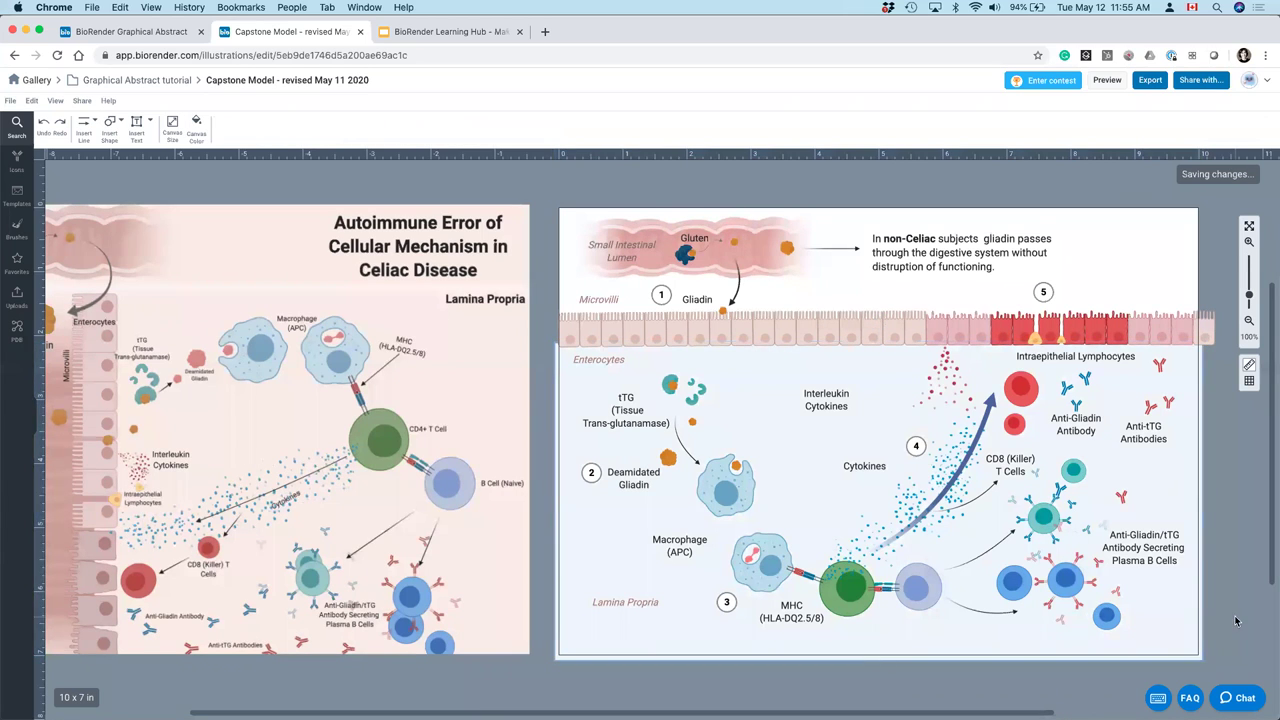
{"action": "left_click", "coordinate": [599, 531]}
{"action": "left_click", "coordinate": [174, 101]}
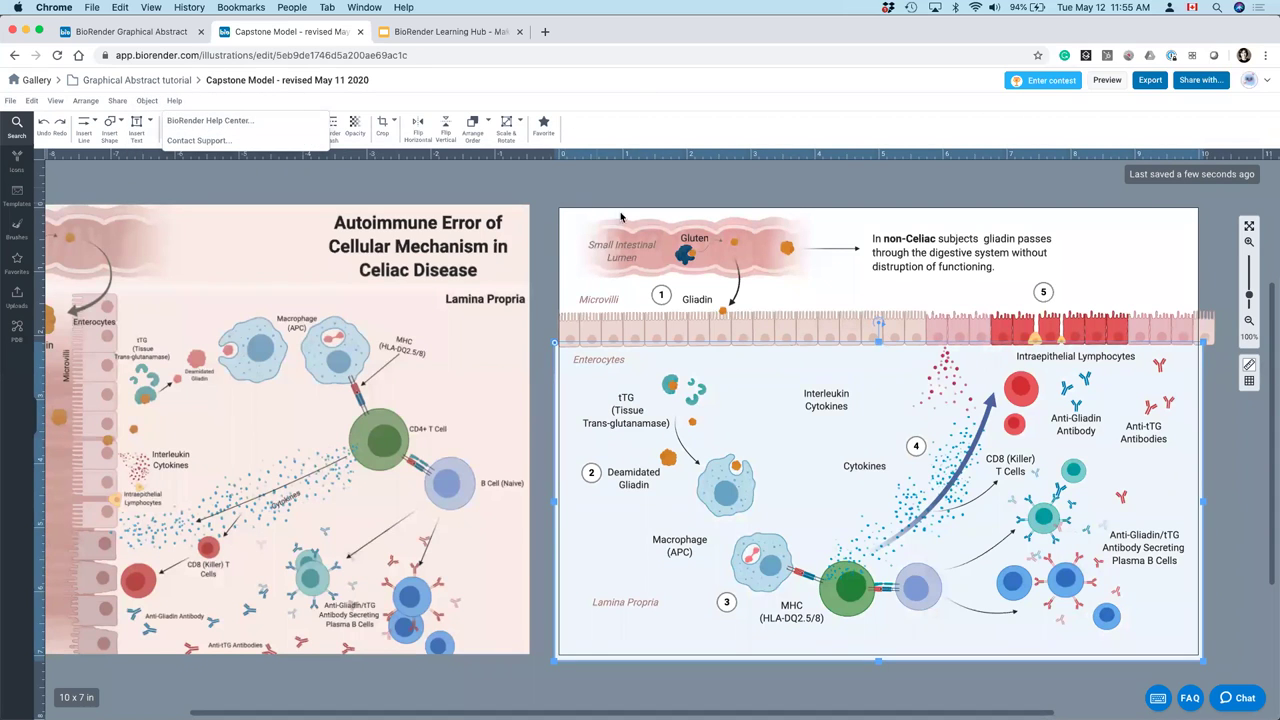
{"action": "left_click", "coordinate": [228, 191]}
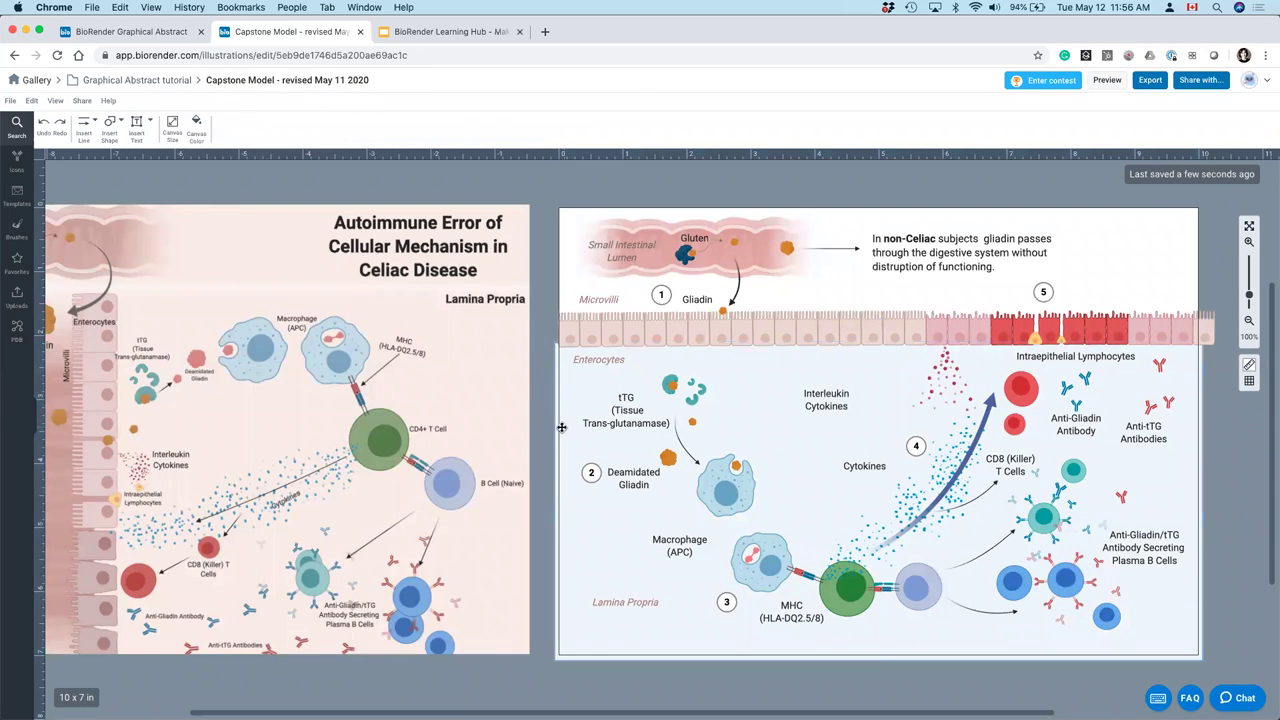
{"action": "left_click", "coordinate": [564, 427]}
{"action": "left_click", "coordinate": [266, 140]}
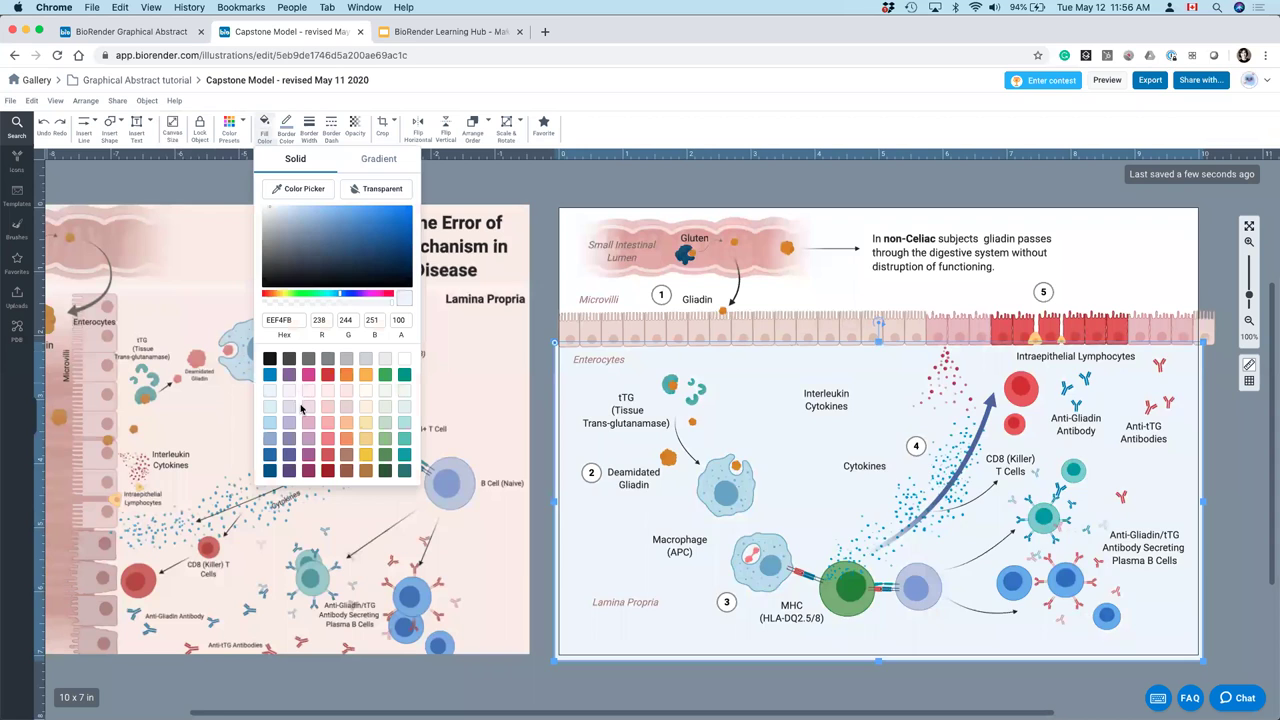
{"action": "left_click", "coordinate": [344, 392]}
{"action": "left_click", "coordinate": [328, 391]}
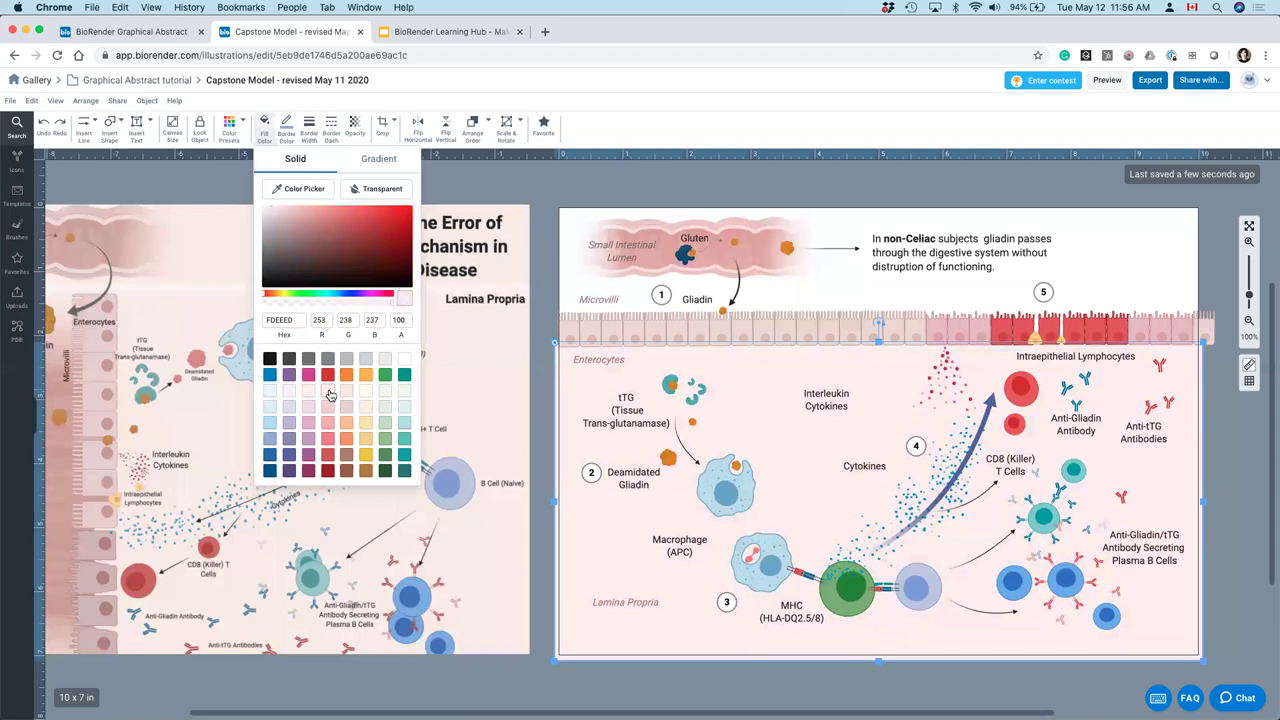
{"action": "left_click", "coordinate": [561, 187]}
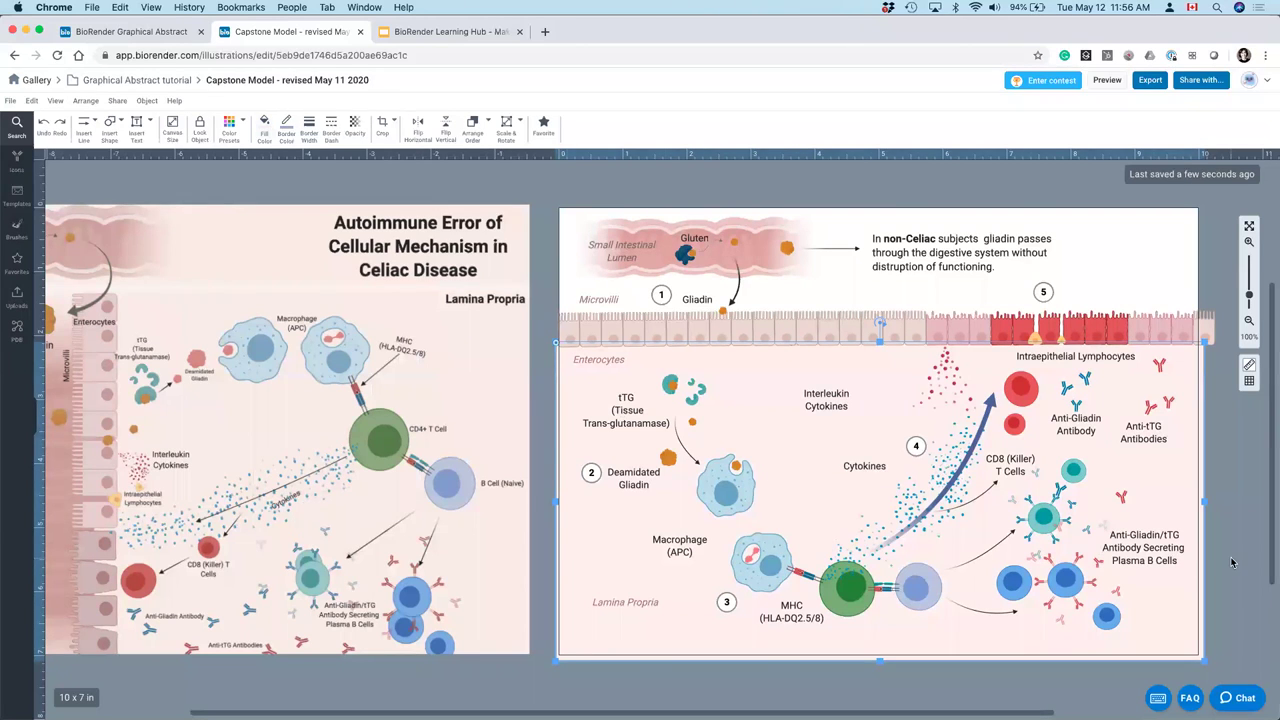
{"action": "left_click", "coordinate": [1199, 560]}
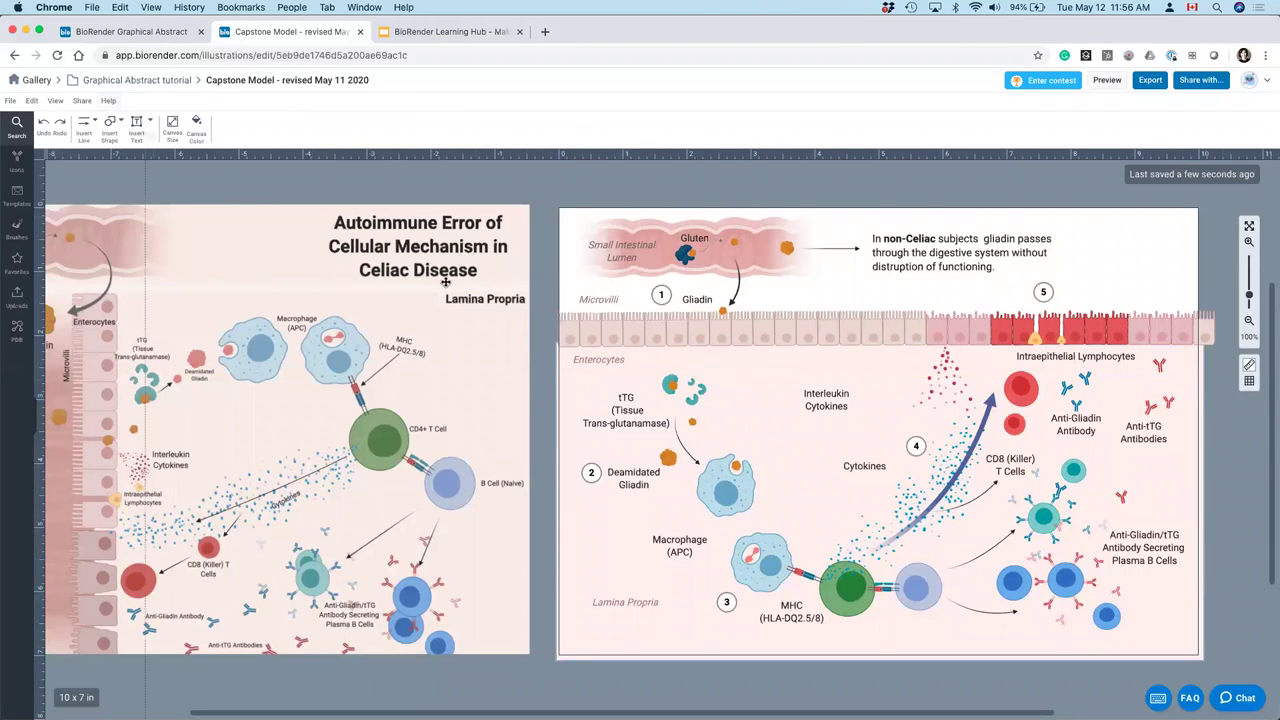
{"action": "left_click", "coordinate": [557, 422]}
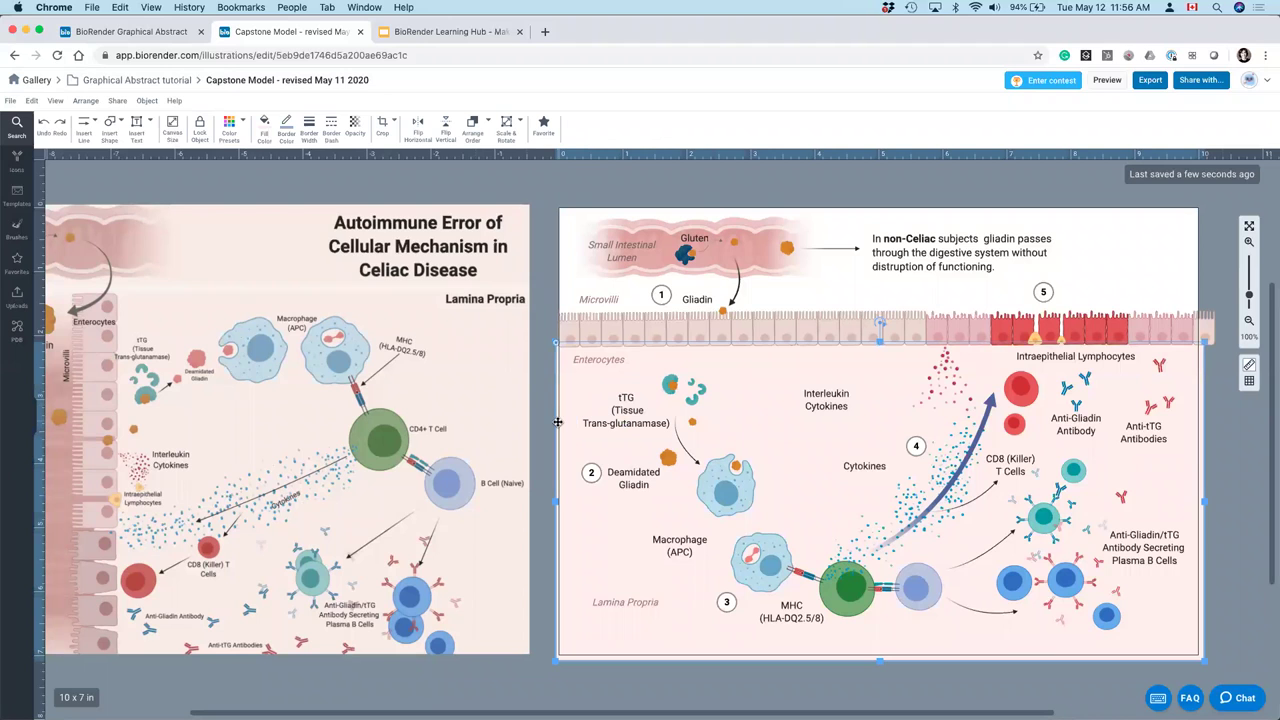
- Switch the pink background fill to a gradient fading one end toward transparent
{"action": "left_click", "coordinate": [264, 125]}
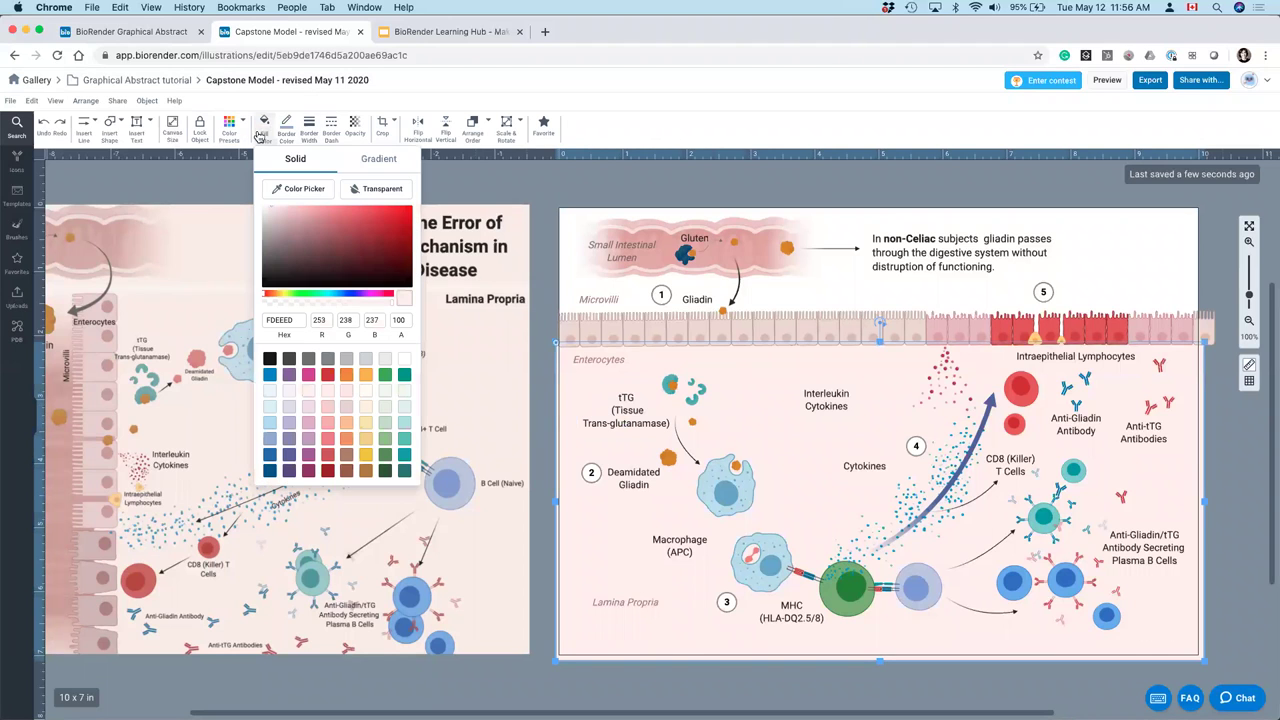
{"action": "left_click", "coordinate": [386, 168]}
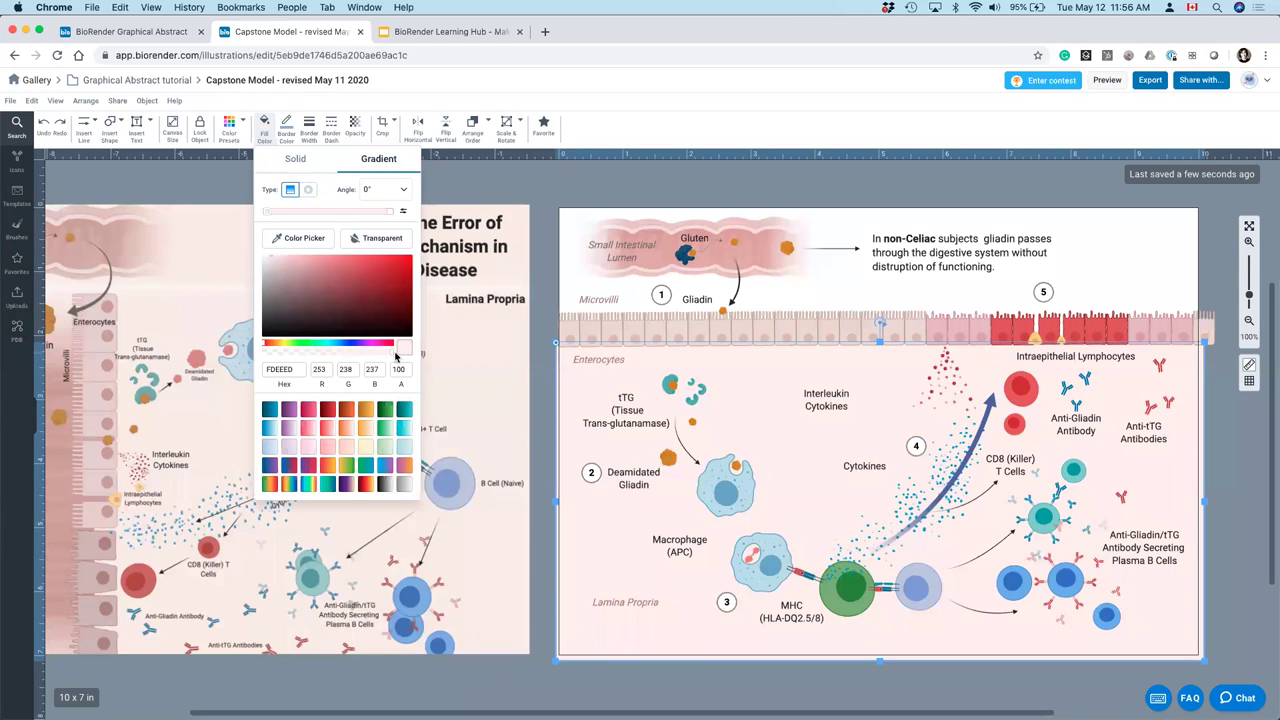
{"action": "left_click_drag", "start_coordinate": [392, 358], "coordinate": [262, 357]}
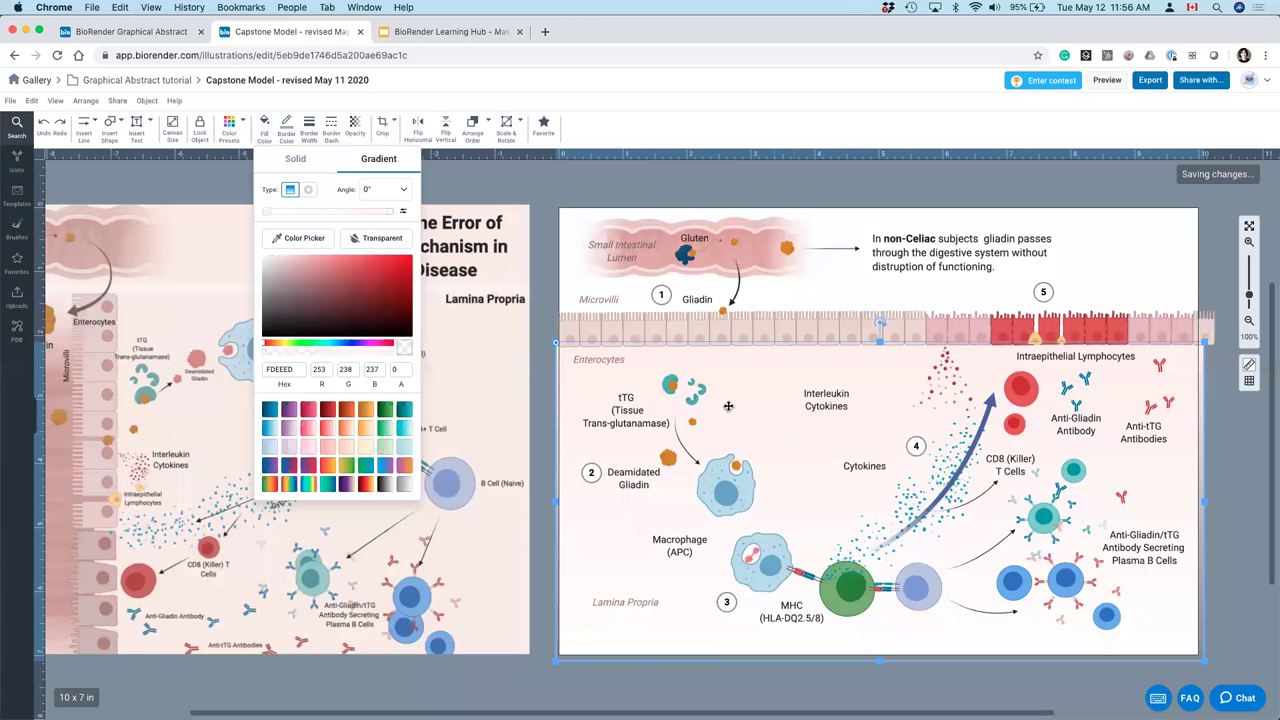
{"action": "left_click", "coordinate": [744, 427]}
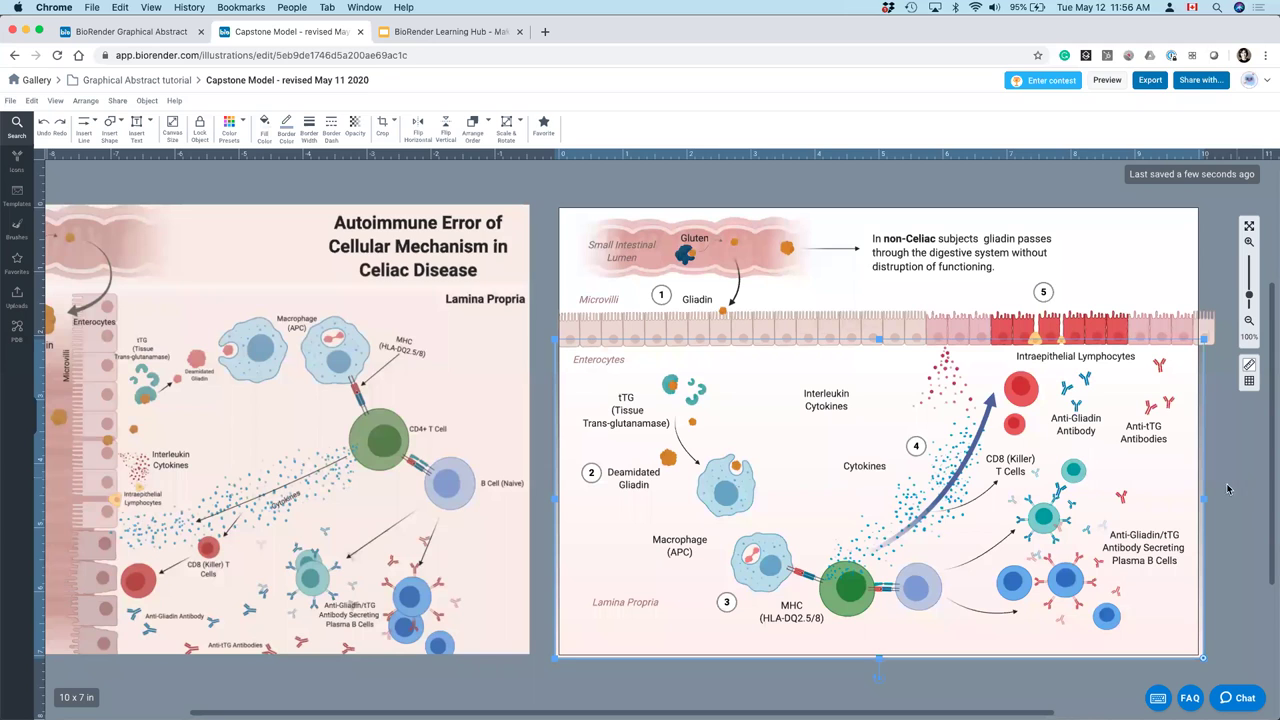
{"action": "left_click", "coordinate": [1222, 518]}
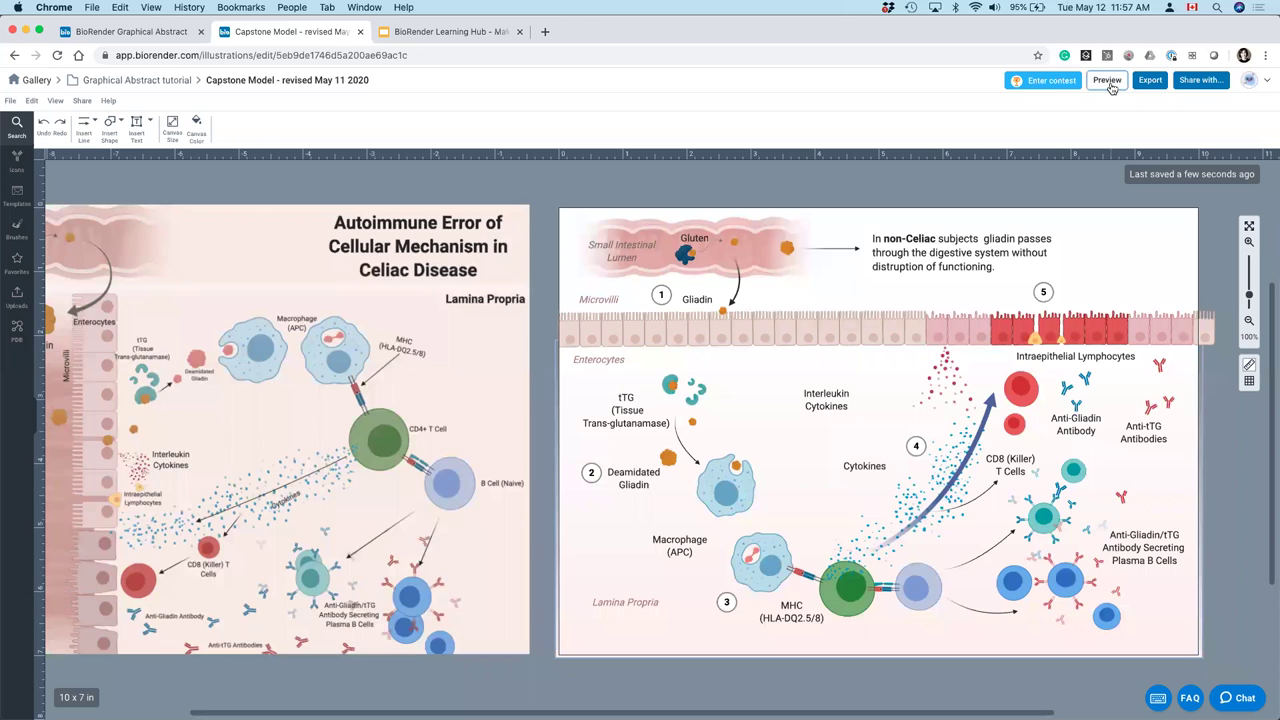
- Preview the finished figure, then return to the canvas
{"action": "left_click", "coordinate": [1107, 87]}
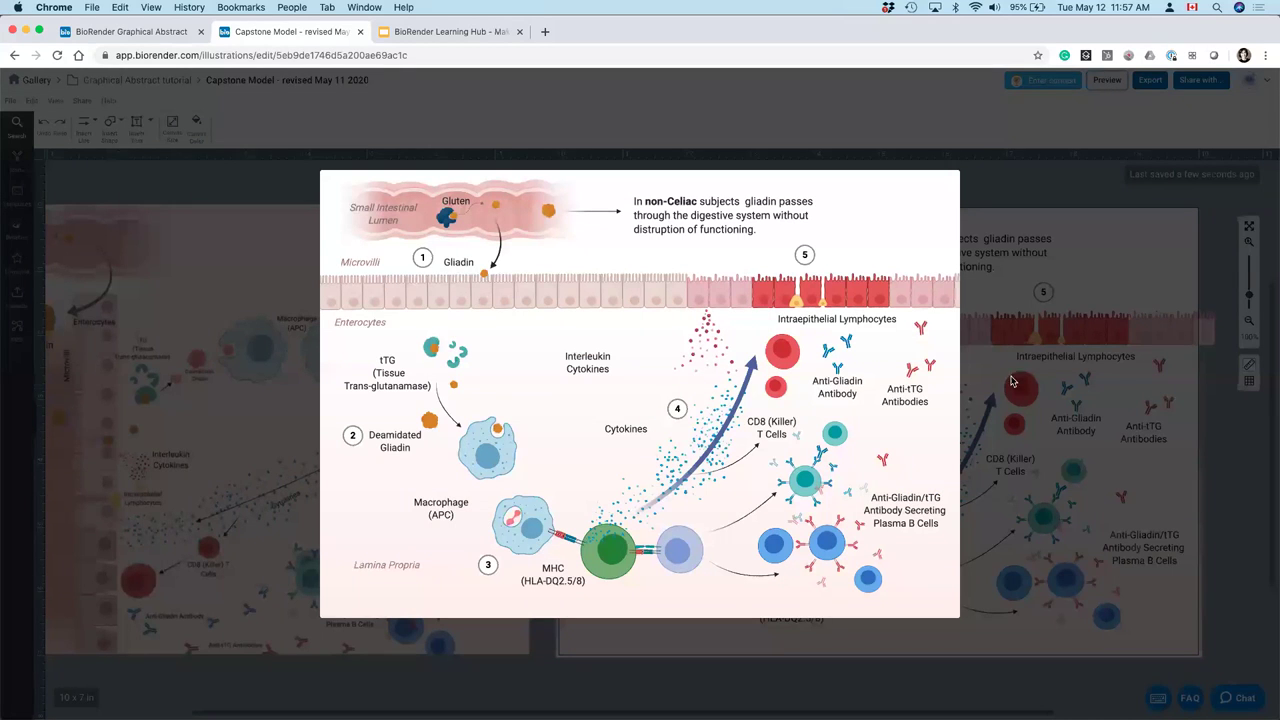
{"action": "left_click", "coordinate": [1230, 537]}
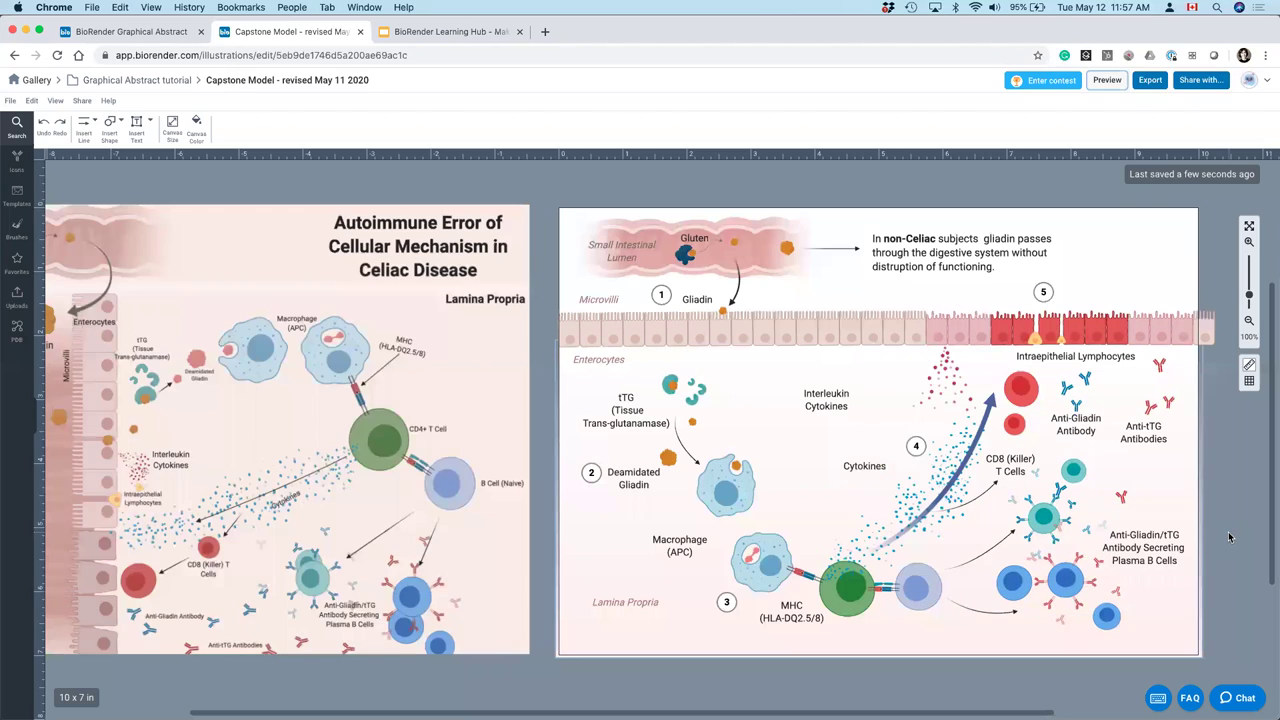
{"action": "scroll", "coordinate": [700, 498], "scroll_direction": "left", "scroll_amount": 5}
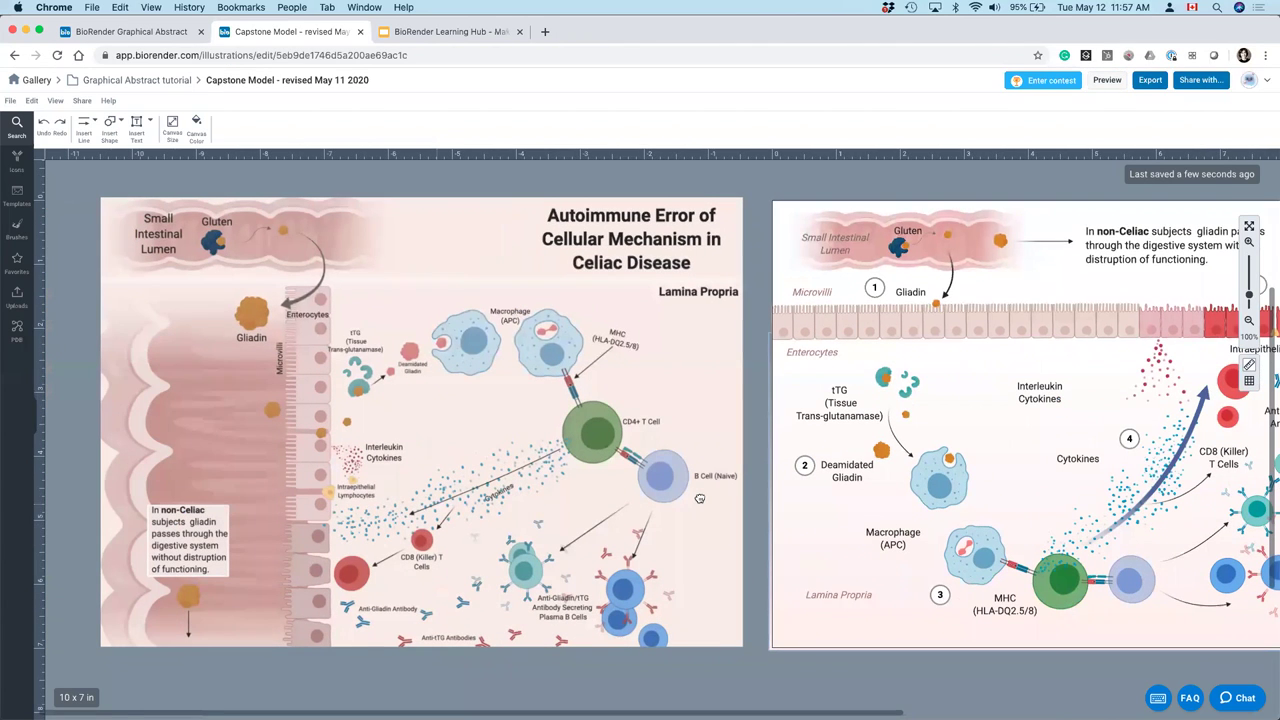
{"action": "scroll", "coordinate": [604, 512], "scroll_direction": "right", "scroll_amount": 3}
{"action": "scroll", "coordinate": [604, 512], "scroll_direction": "up", "scroll_amount": 1}
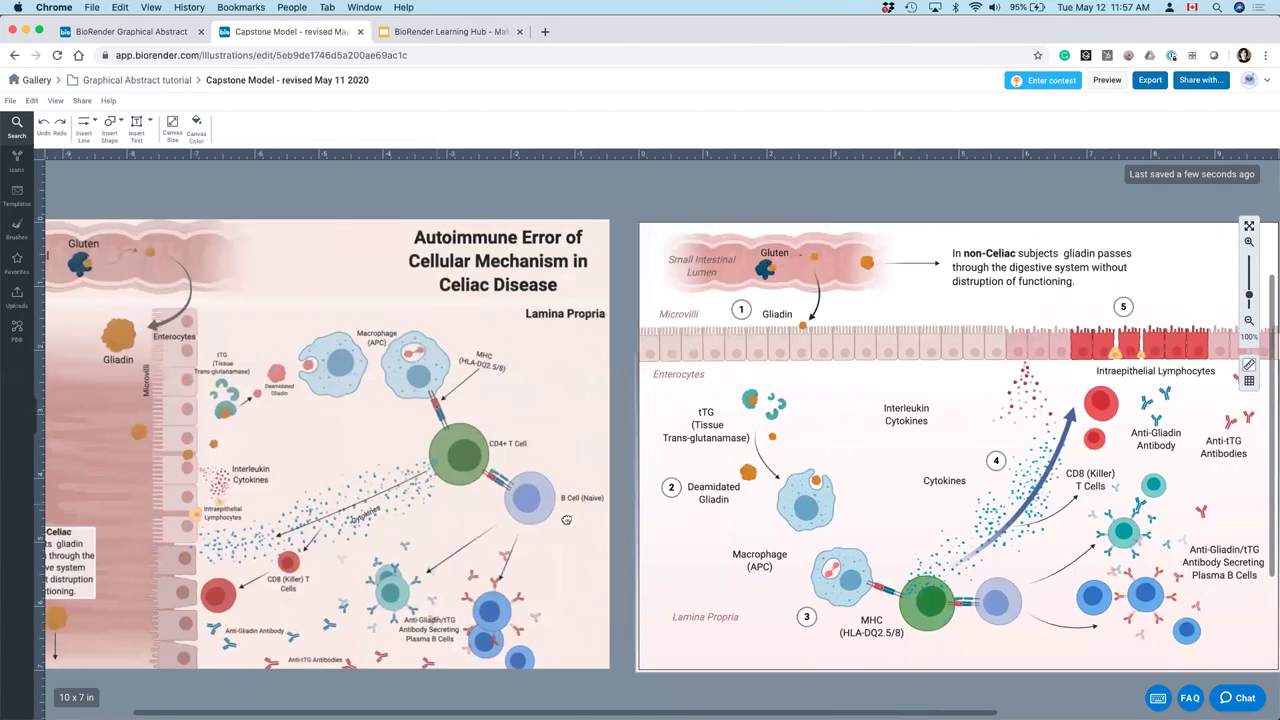
- Draw a small zoom box beside the Gluten arrow with a dark outline
{"action": "left_click", "coordinate": [110, 125]}
{"action": "mouse_move", "coordinate": [135, 156]}
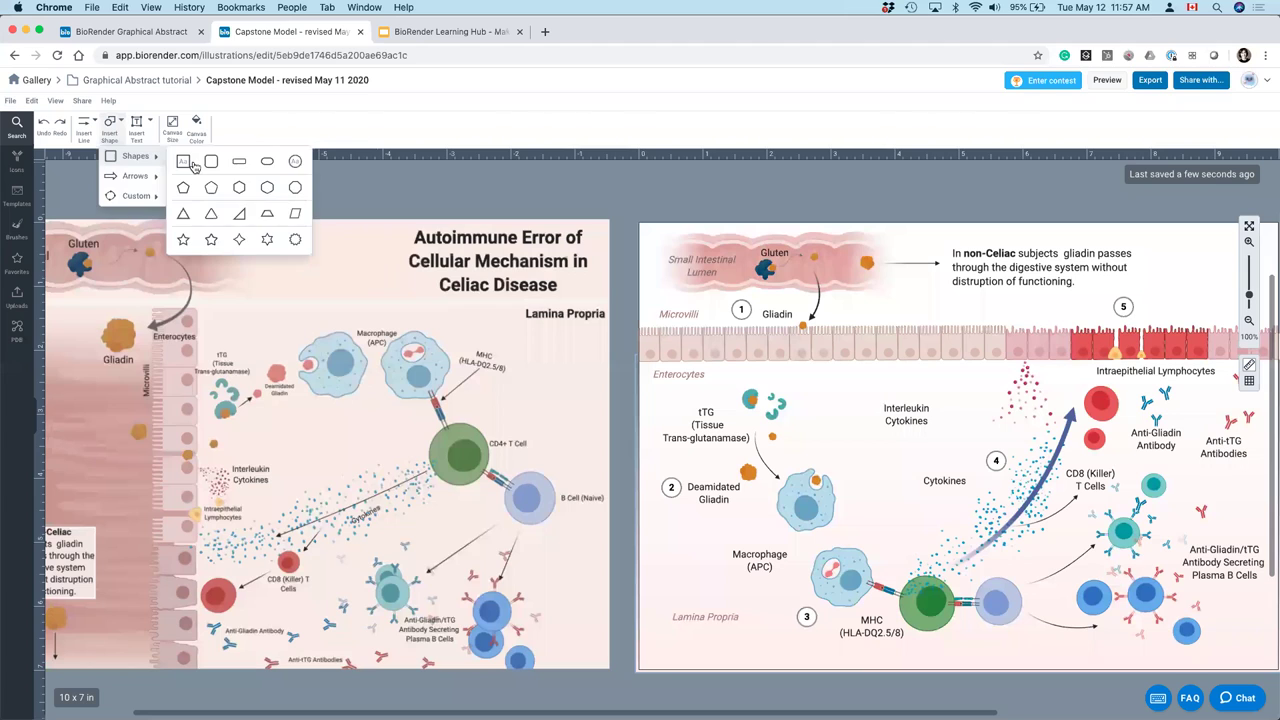
{"action": "left_click", "coordinate": [186, 162]}
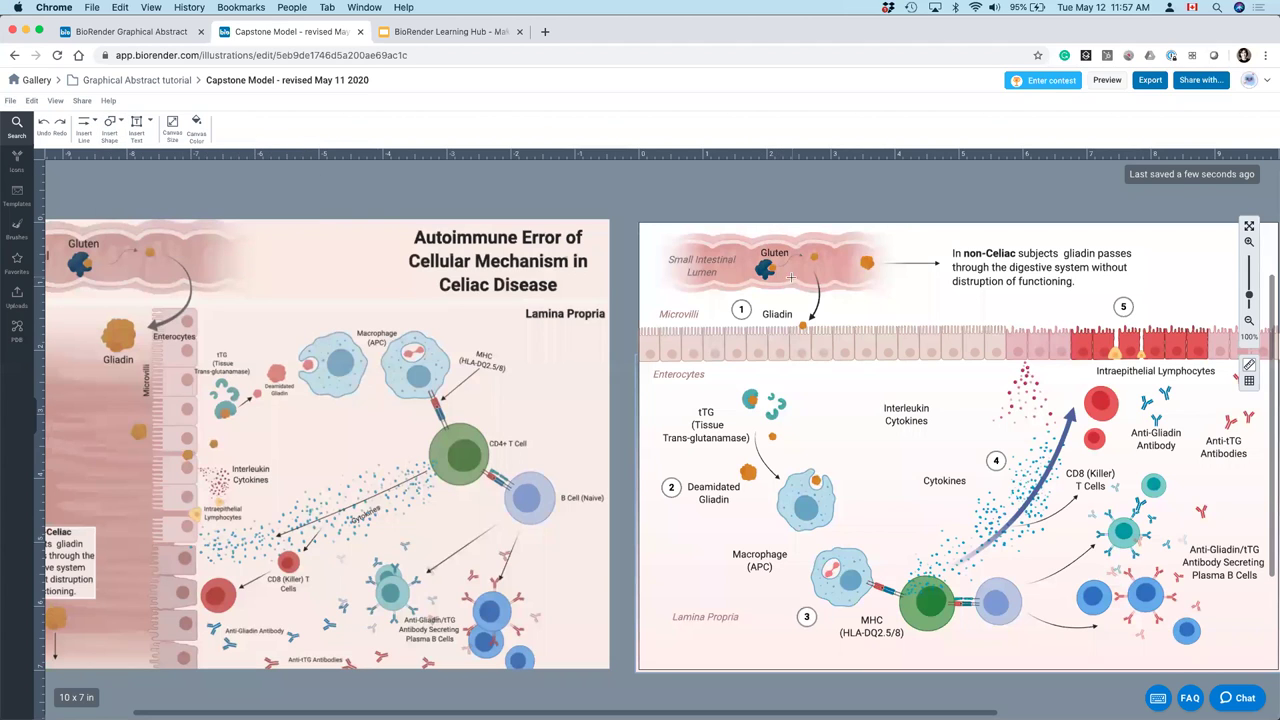
{"action": "left_click_drag", "start_coordinate": [792, 276], "coordinate": [845, 300]}
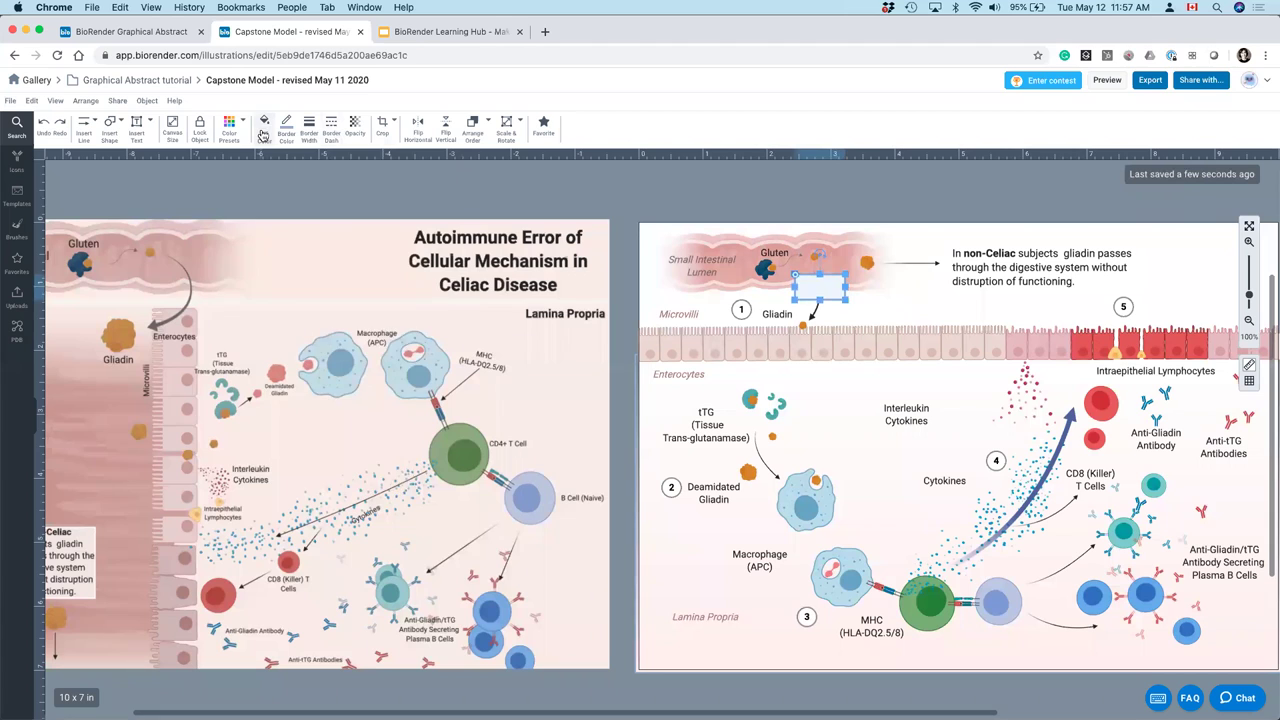
{"action": "left_click", "coordinate": [263, 134]}
{"action": "left_click", "coordinate": [287, 128]}
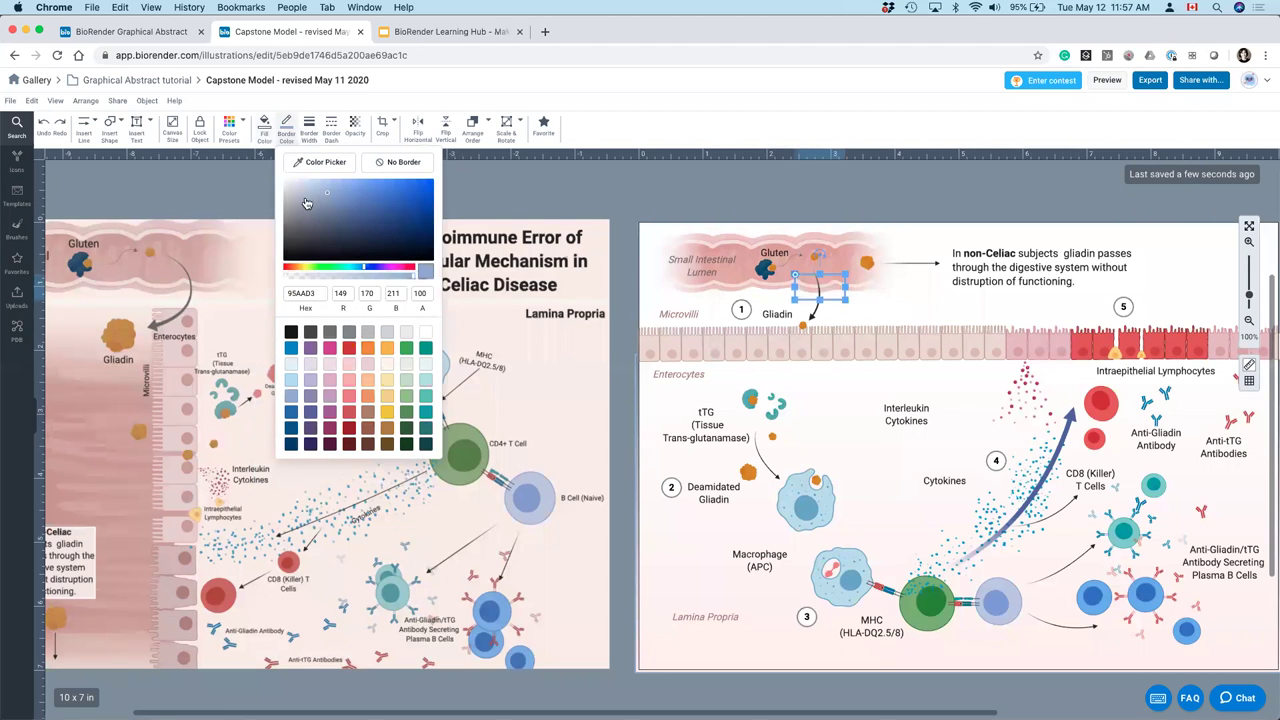
{"action": "left_click", "coordinate": [304, 231]}
{"action": "left_click", "coordinate": [640, 187]}
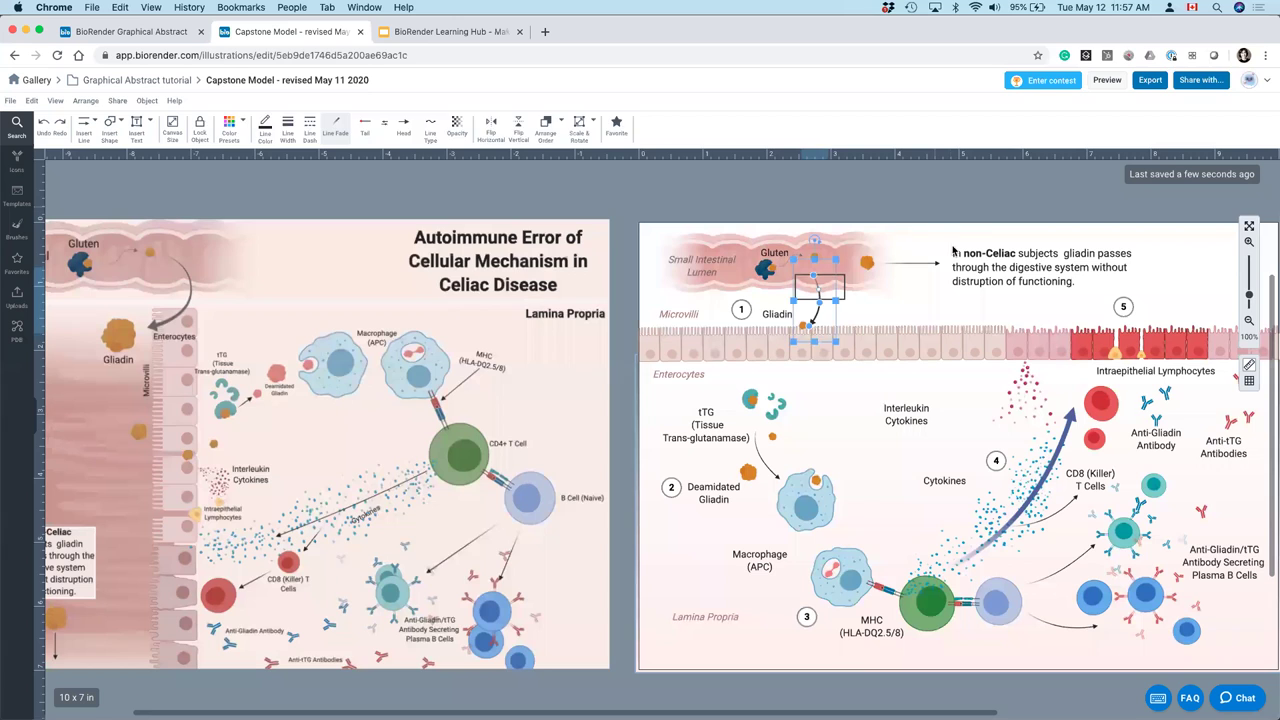
{"action": "scroll", "coordinate": [990, 452], "scroll_direction": "right", "scroll_amount": 2}
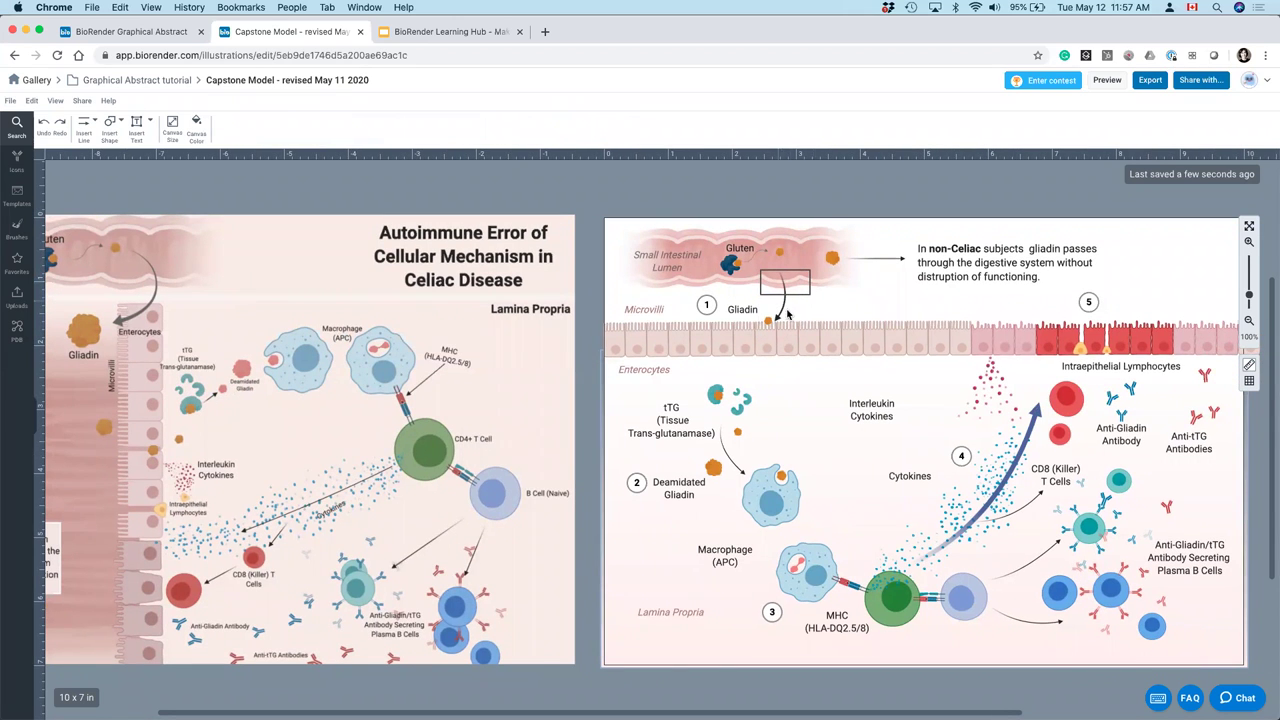
- Raise the zoom box's outline width from 2 pt to 3 pt
{"action": "left_click", "coordinate": [783, 303]}
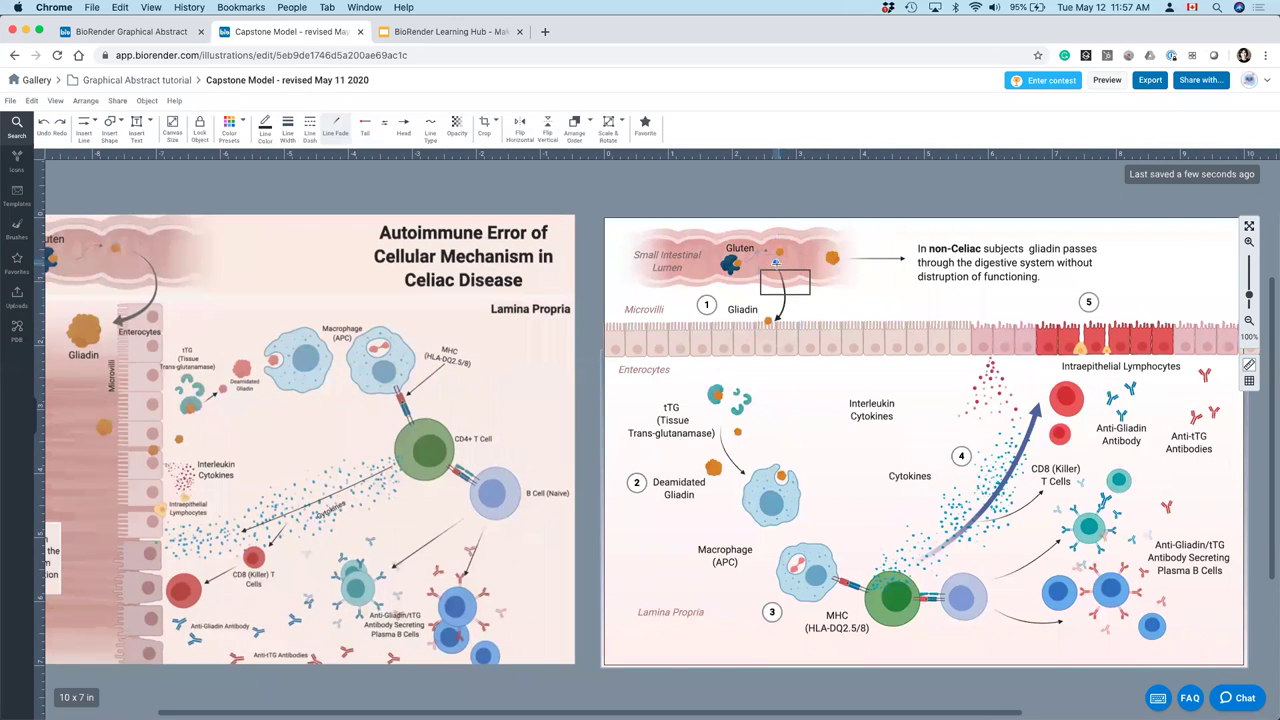
{"action": "left_click", "coordinate": [788, 284]}
{"action": "left_click", "coordinate": [788, 281]}
{"action": "left_click", "coordinate": [763, 281]}
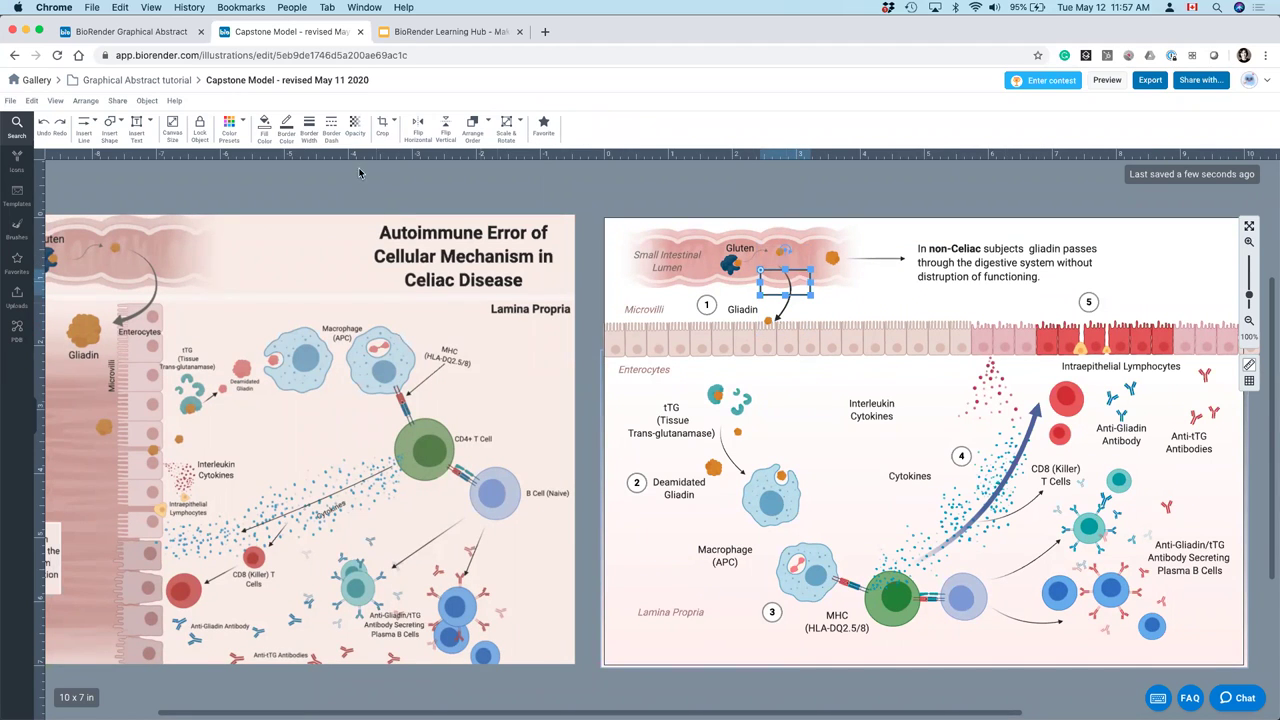
{"action": "left_click", "coordinate": [309, 127]}
{"action": "key", "text": "Up"}
{"action": "left_click", "coordinate": [258, 122]}
{"action": "left_click", "coordinate": [258, 122]}
{"action": "left_click", "coordinate": [286, 124]}
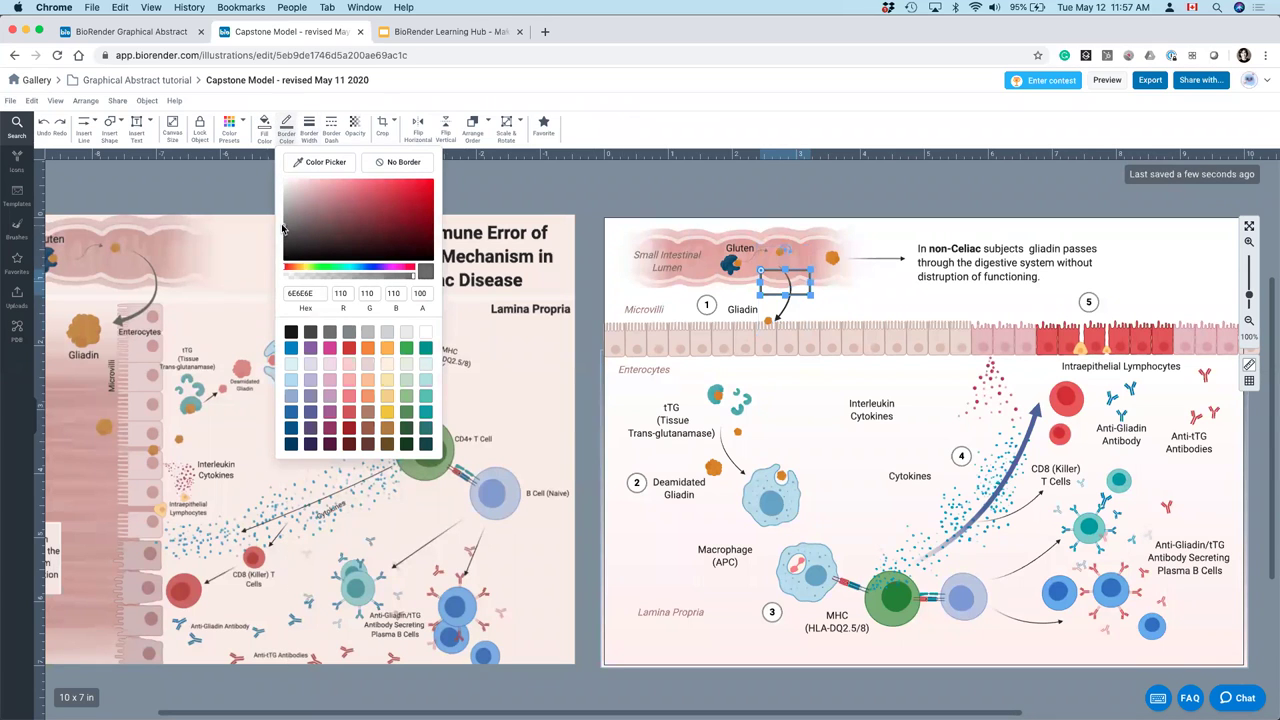
{"action": "left_click", "coordinate": [594, 183]}
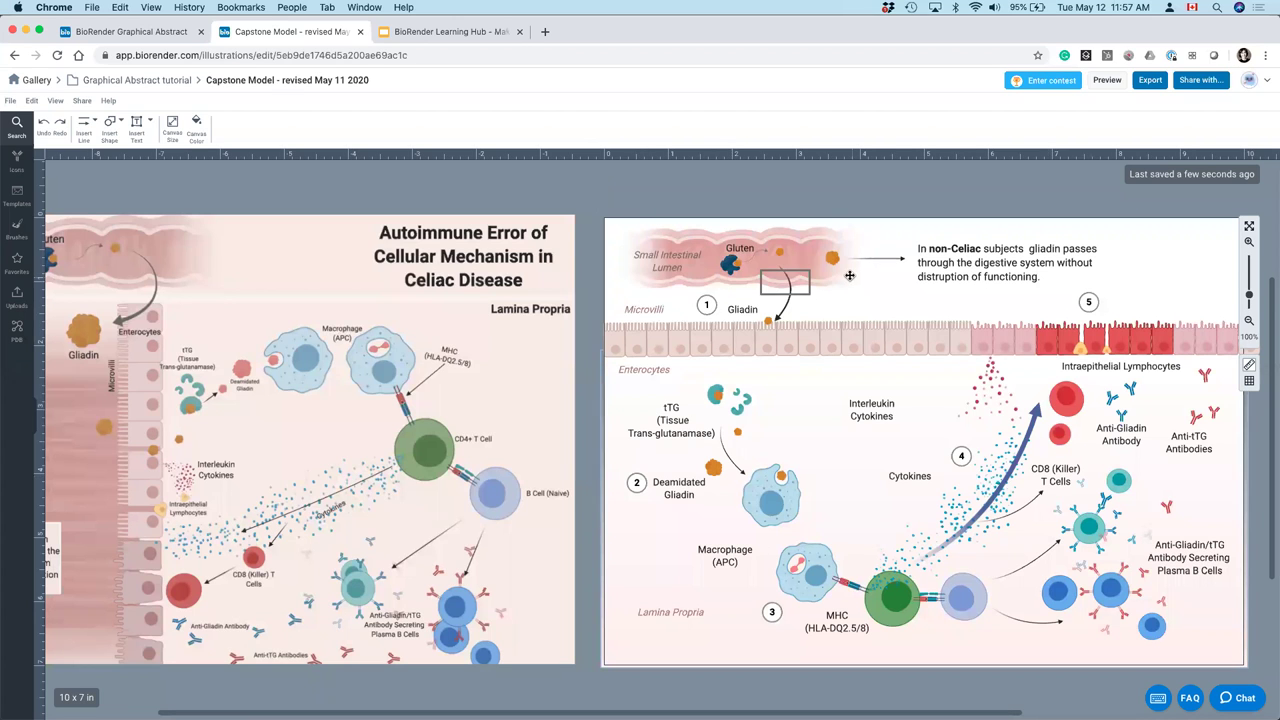
{"action": "key", "text": "ctrl+Up"}
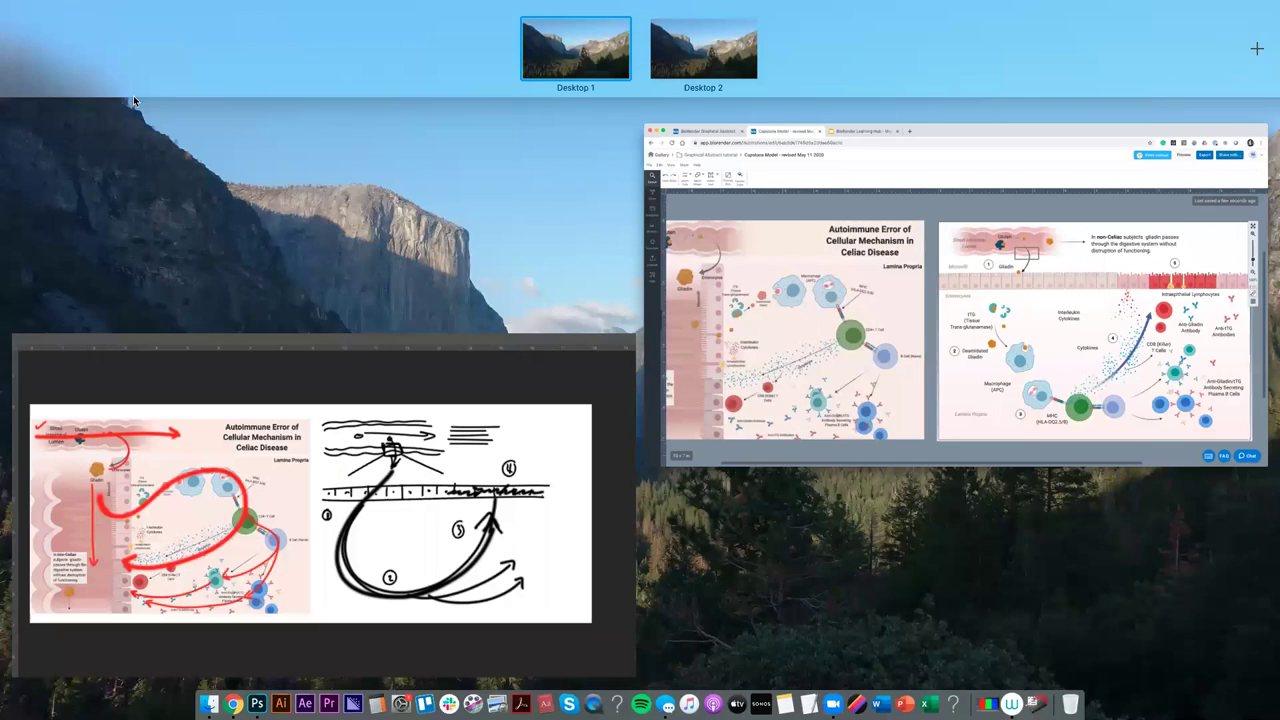
- Bring the Photoshop reading-order sketch forward and place it left of the BioRender diagram
{"action": "left_click", "coordinate": [280, 450]}
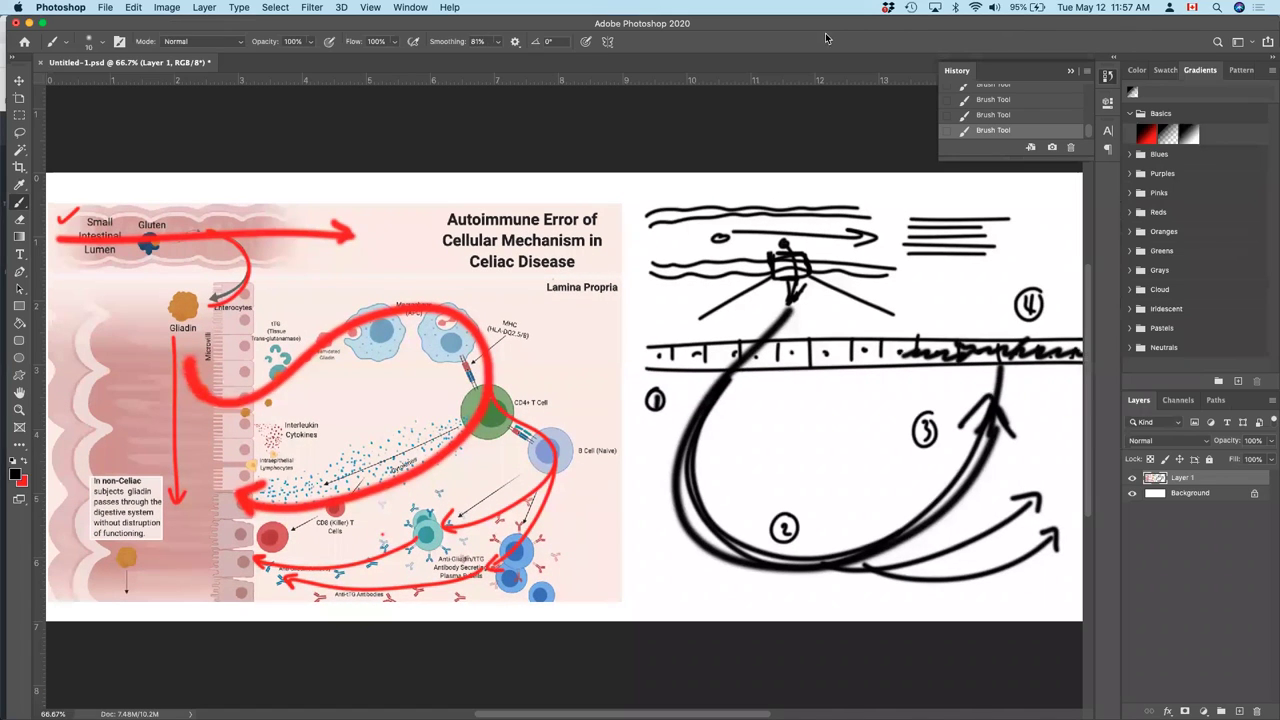
{"action": "left_click_drag", "start_coordinate": [825, 32], "coordinate": [150, 8]}
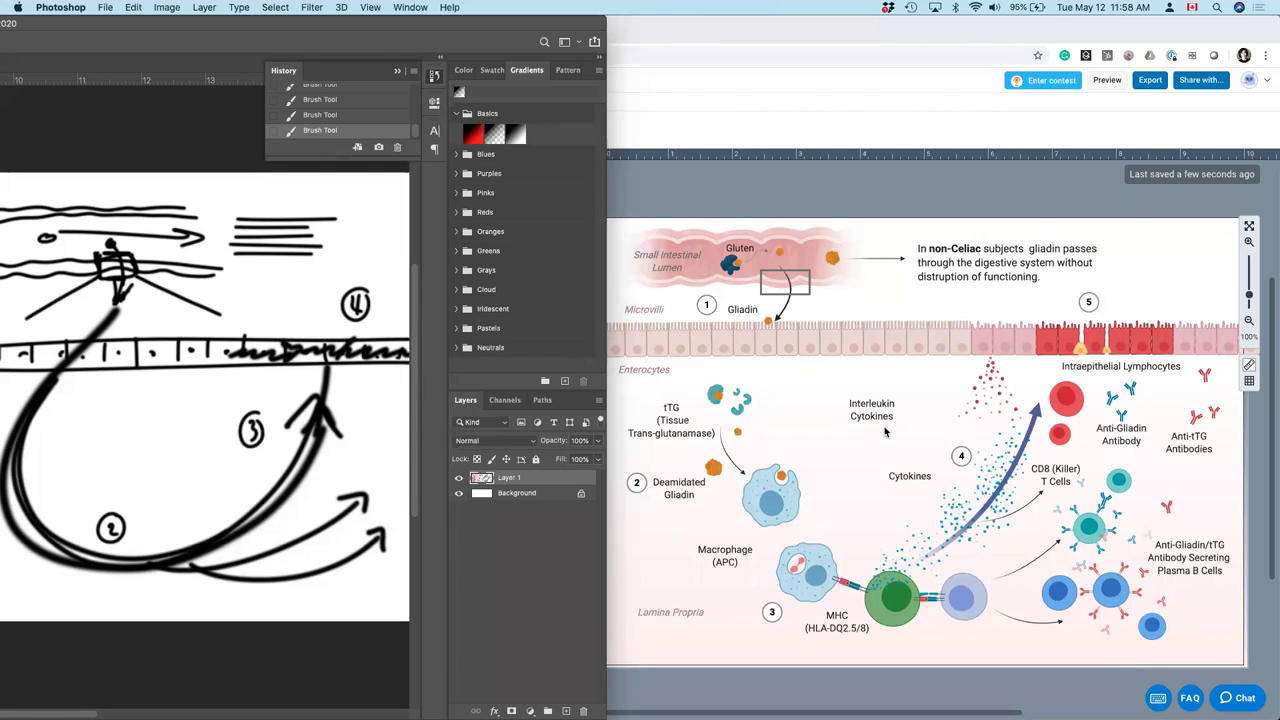
- Zoom in on the BioRender canvas and marquee-select the whole right-hand celiac illustration
{"action": "left_click", "coordinate": [774, 196]}
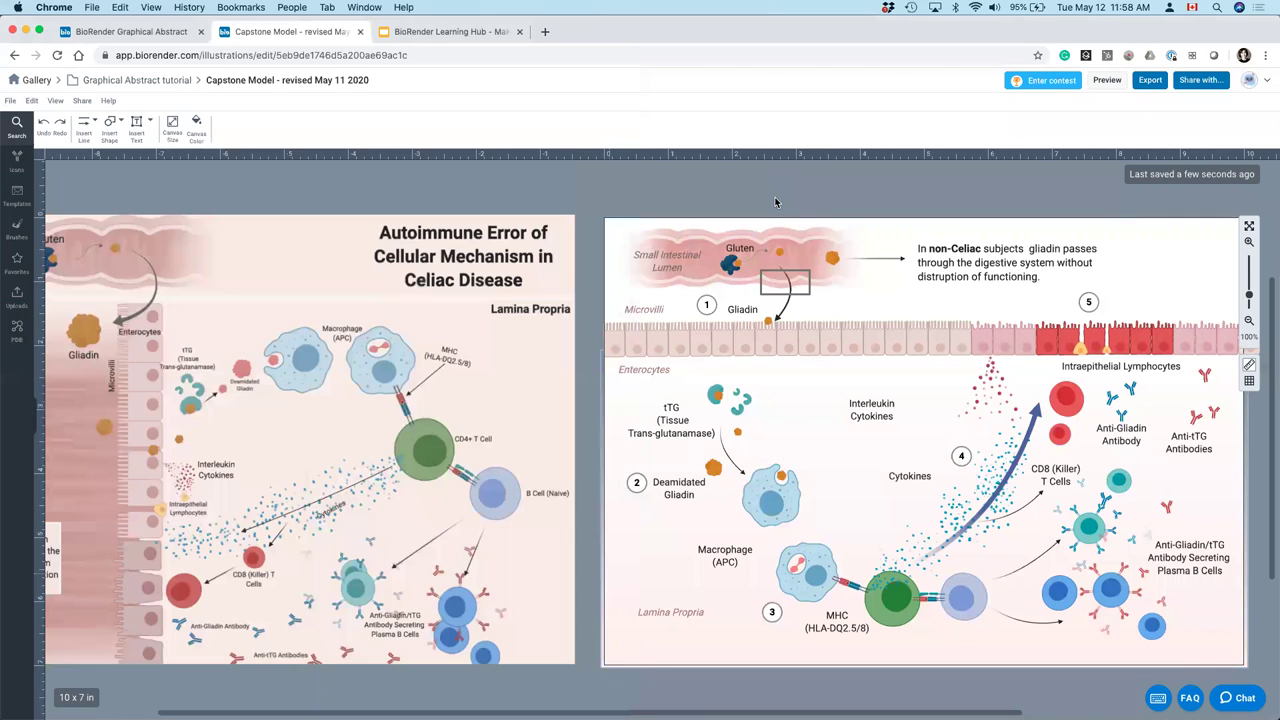
{"action": "scroll", "coordinate": [802, 491], "scroll_direction": "right", "scroll_amount": 3}
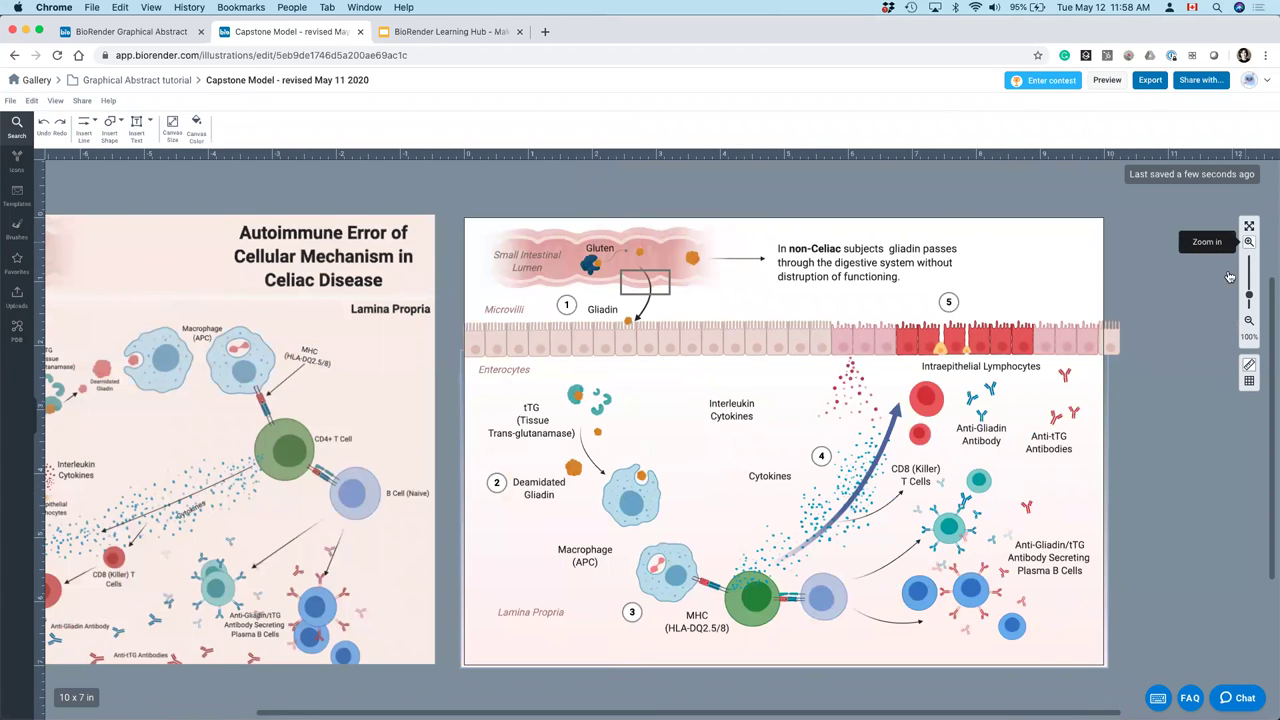
{"action": "left_click", "coordinate": [1249, 242]}
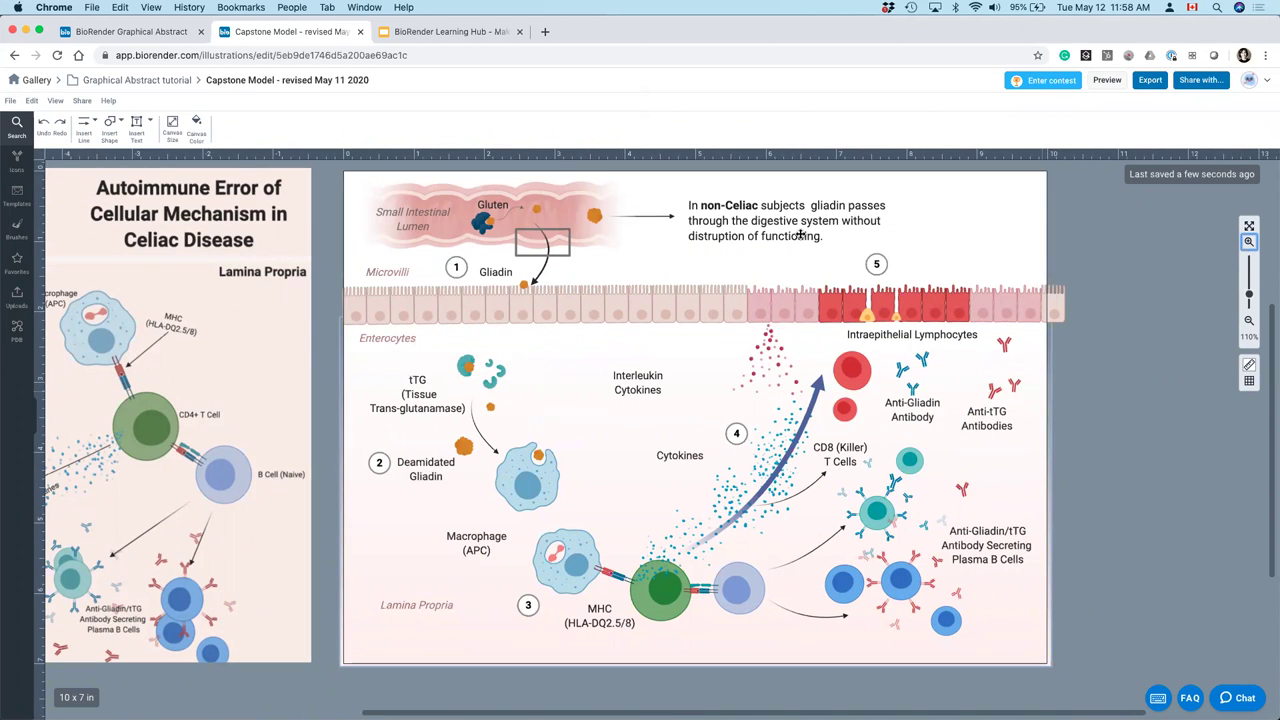
{"action": "left_click_drag", "start_coordinate": [352, 176], "coordinate": [1045, 658]}
- Add a new slide after slide 28 in the Learning Hub deck and paste the celiac illustration
{"action": "left_click", "coordinate": [410, 31]}
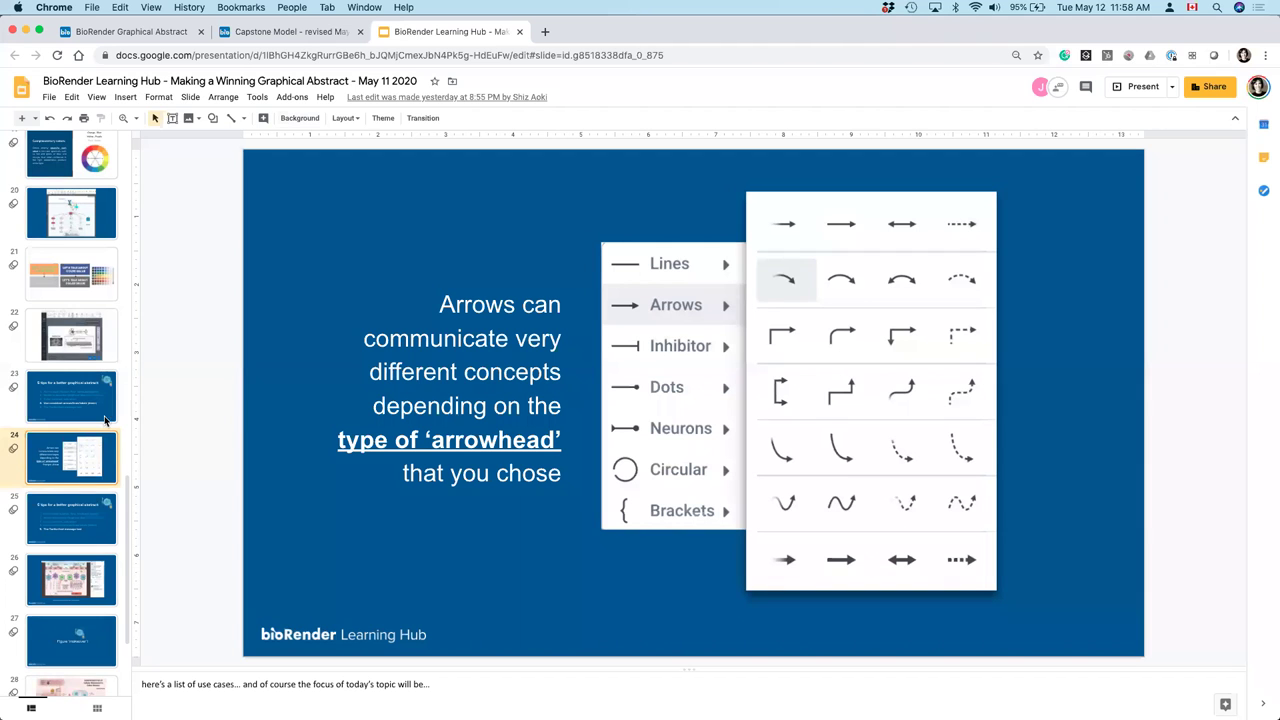
{"action": "scroll", "coordinate": [90, 430], "scroll_direction": "down", "scroll_amount": 2}
{"action": "scroll", "coordinate": [110, 461], "scroll_direction": "down", "scroll_amount": 1}
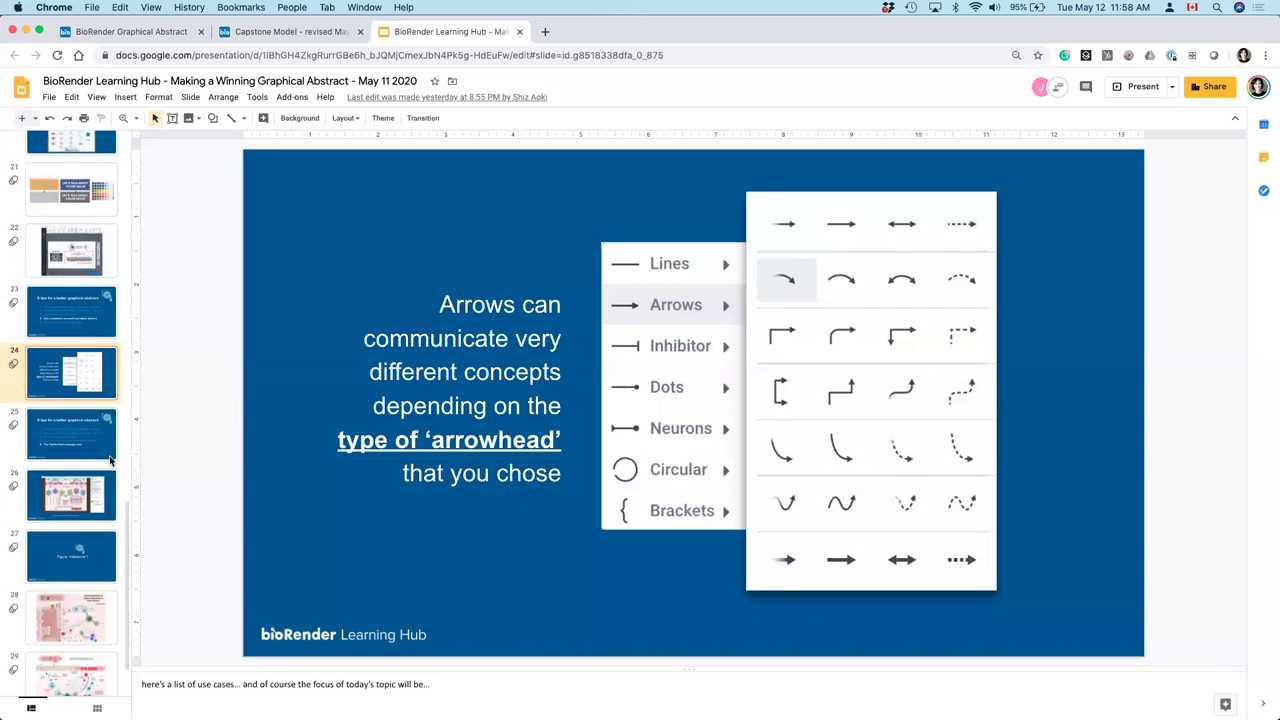
{"action": "left_click", "coordinate": [67, 622]}
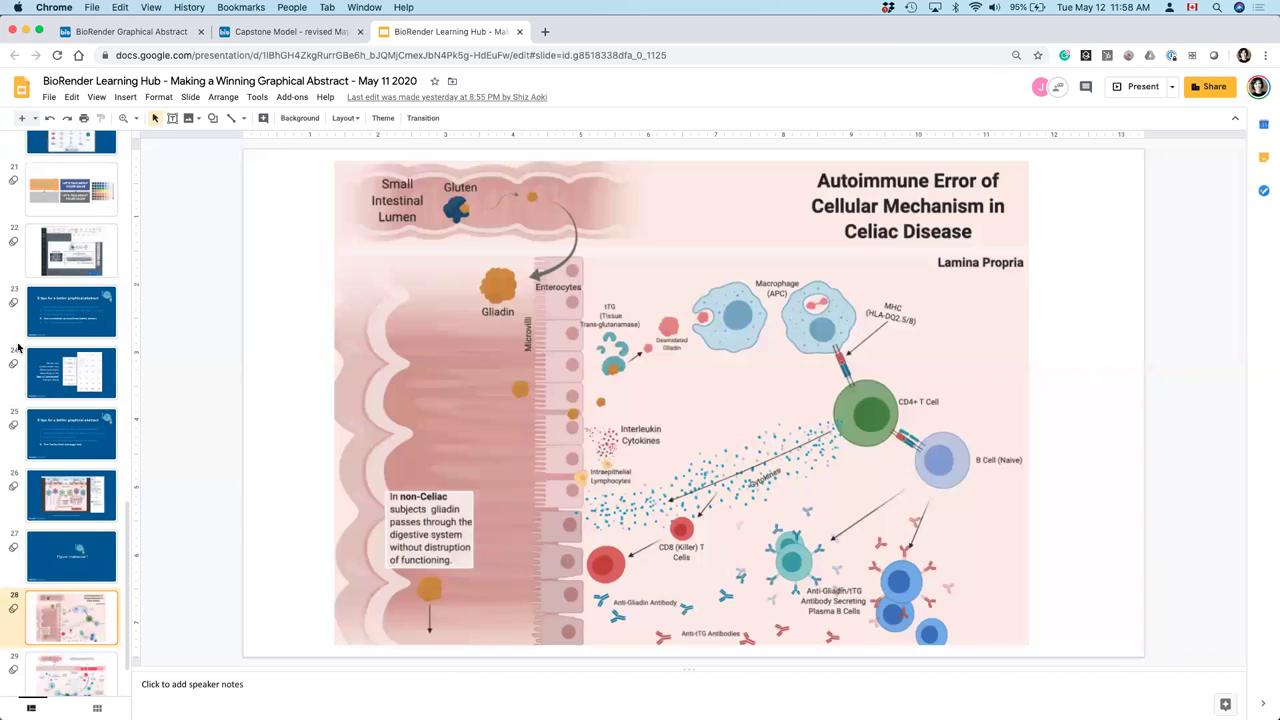
{"action": "left_click", "coordinate": [21, 118]}
{"action": "key", "text": "cmd+v"}
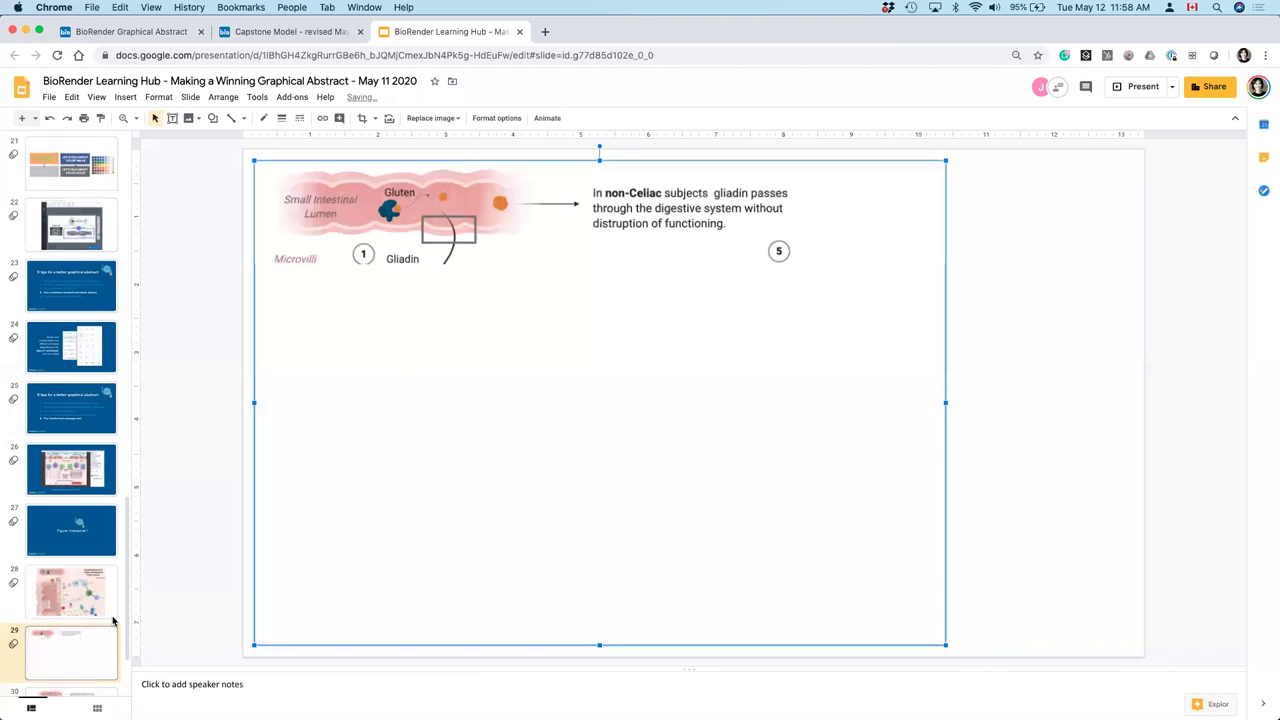
- Delete the old duplicate celiac slide and nudge the new slide's illustration right
{"action": "scroll", "coordinate": [66, 672], "scroll_direction": "down", "scroll_amount": 1}
{"action": "left_click", "coordinate": [66, 672]}
{"action": "key", "text": "Delete"}
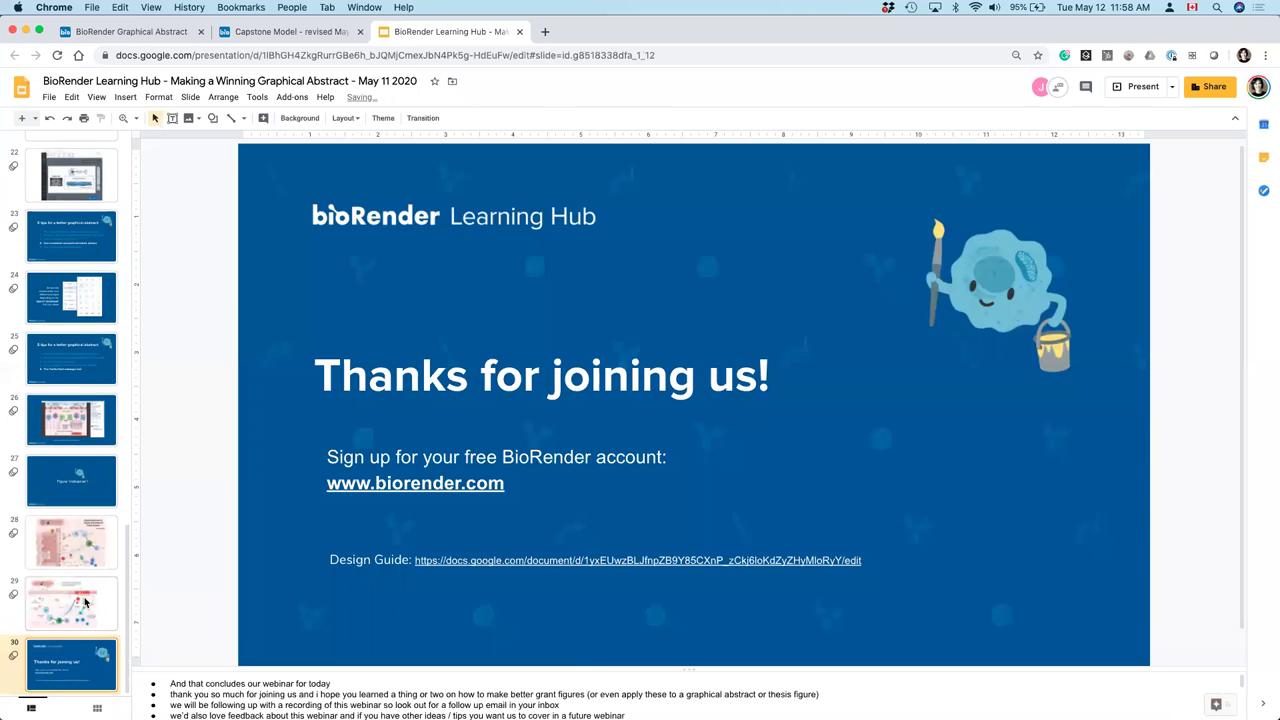
{"action": "left_click", "coordinate": [72, 603]}
{"action": "key", "text": "Right"}
{"action": "key", "text": "Right"}
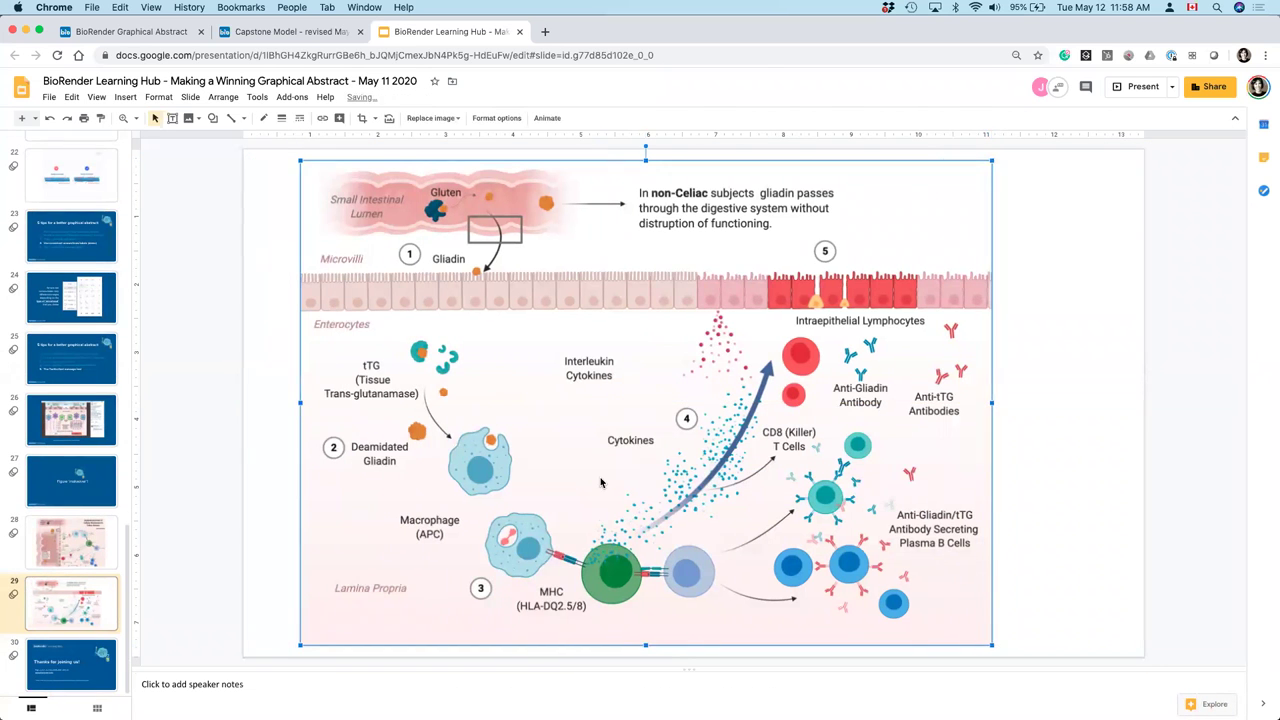
- Compare with slide 28, then open the Design Guide link on the 'Thanks for joining us!' slide
{"action": "left_click", "coordinate": [110, 550]}
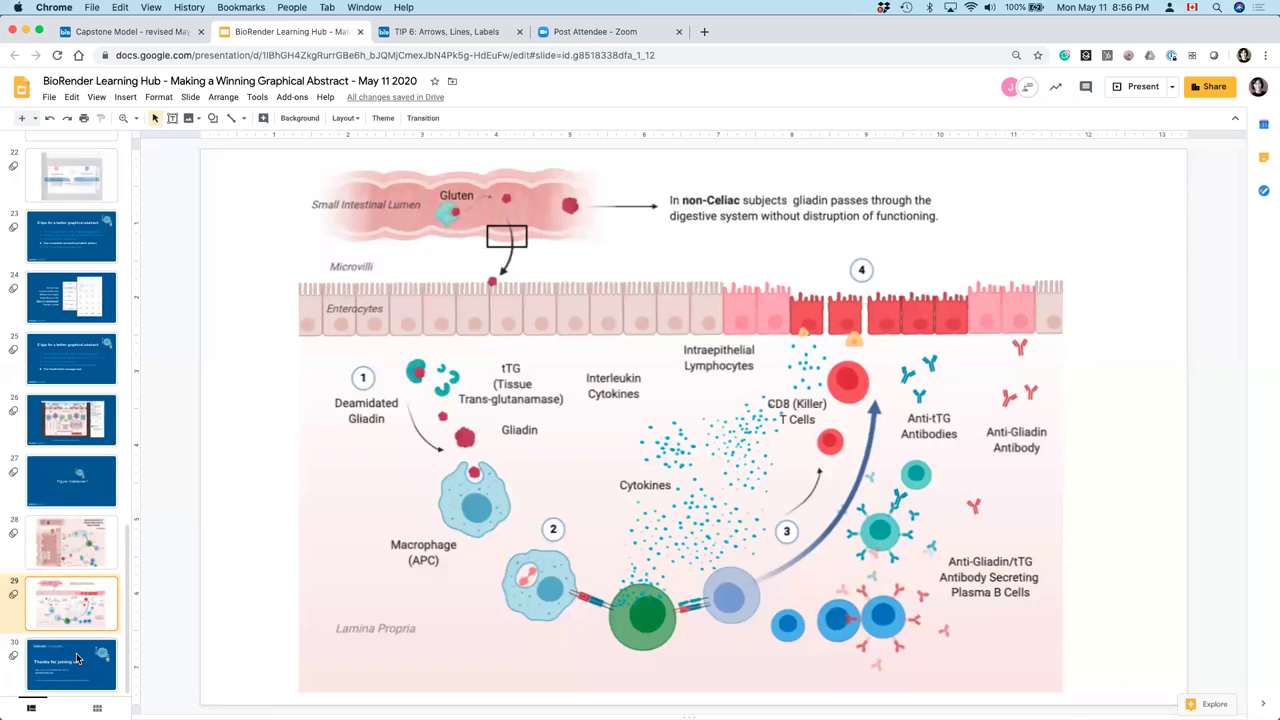
{"action": "left_click", "coordinate": [78, 658]}
{"action": "left_click", "coordinate": [428, 599]}
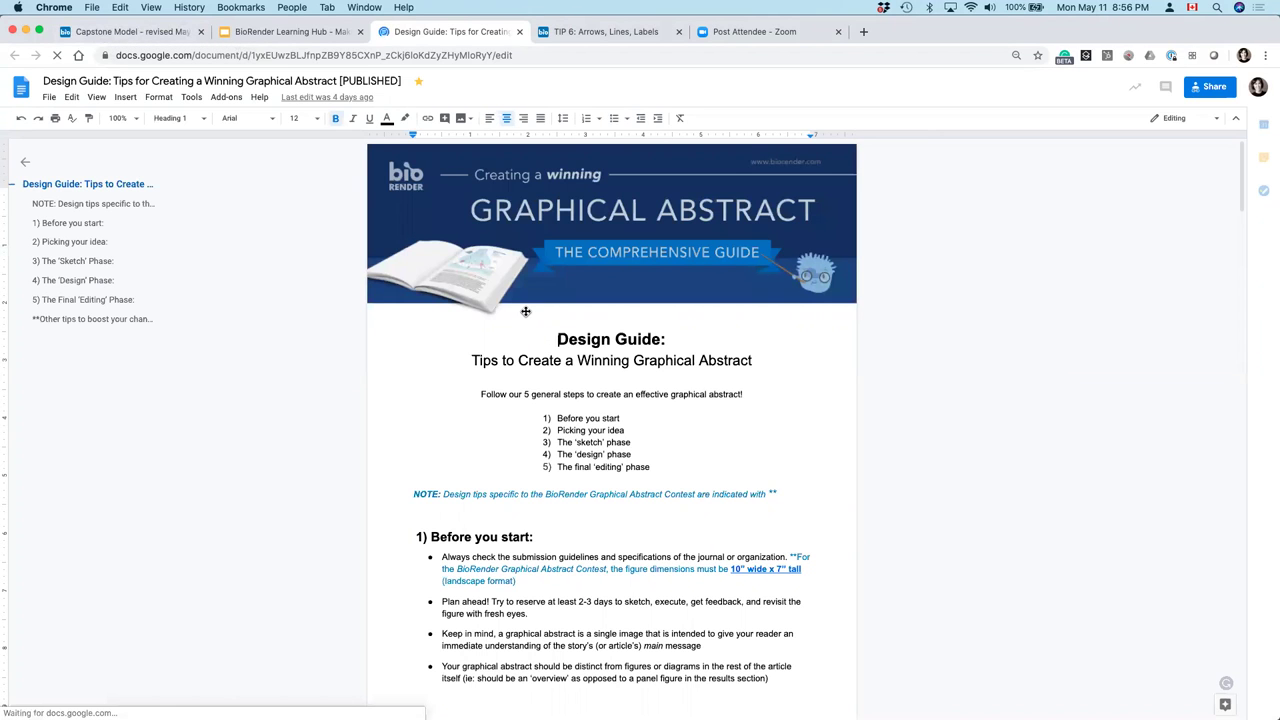
{"action": "left_click", "coordinate": [366, 57]}
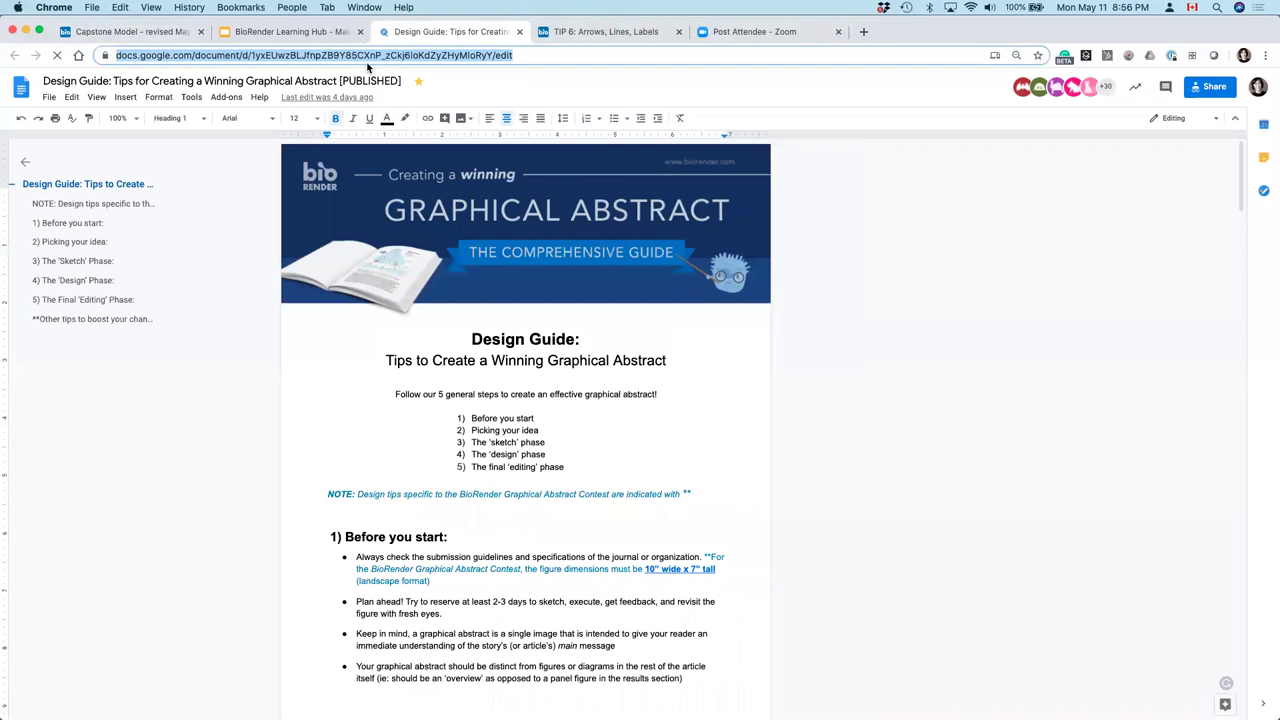
{"action": "scroll", "coordinate": [542, 466], "scroll_direction": "down", "scroll_amount": 15}
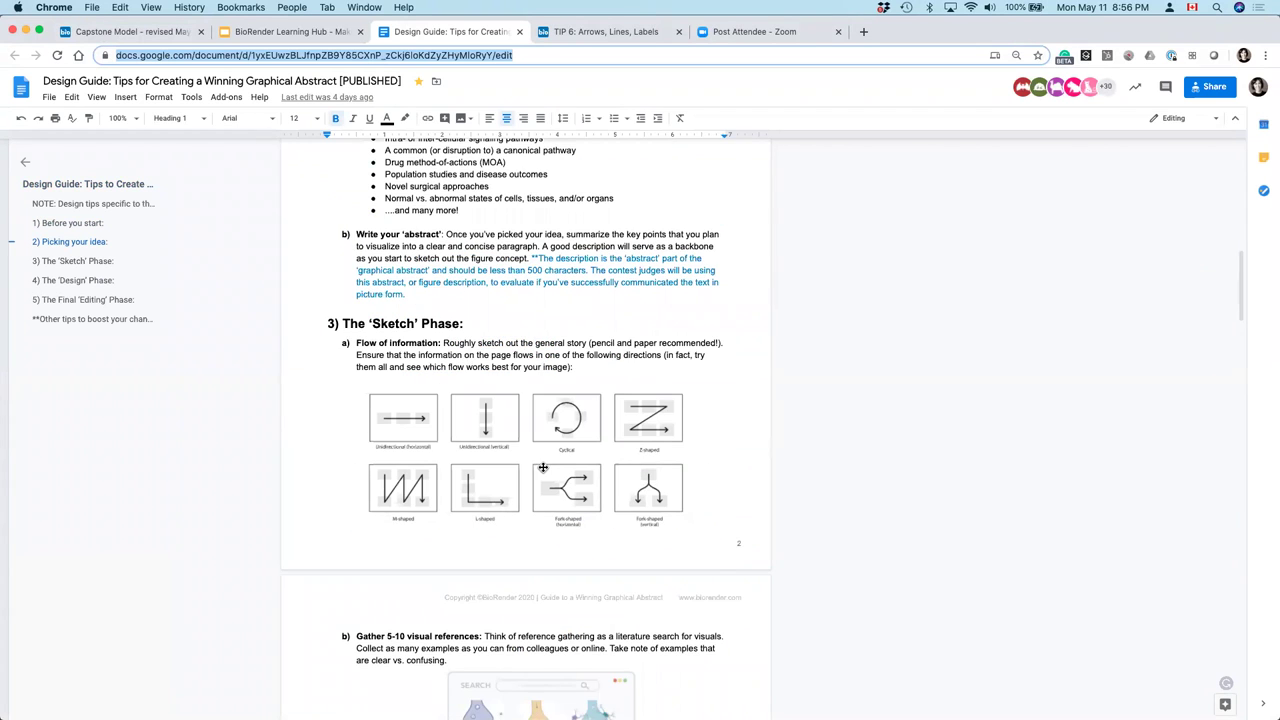
{"action": "scroll", "coordinate": [542, 467], "scroll_direction": "down", "scroll_amount": 10}
{"action": "scroll", "coordinate": [541, 466], "scroll_direction": "down", "scroll_amount": 15}
{"action": "scroll", "coordinate": [541, 466], "scroll_direction": "down", "scroll_amount": 15}
{"action": "scroll", "coordinate": [541, 466], "scroll_direction": "down", "scroll_amount": 15}
{"action": "scroll", "coordinate": [541, 466], "scroll_direction": "up", "scroll_amount": 20}
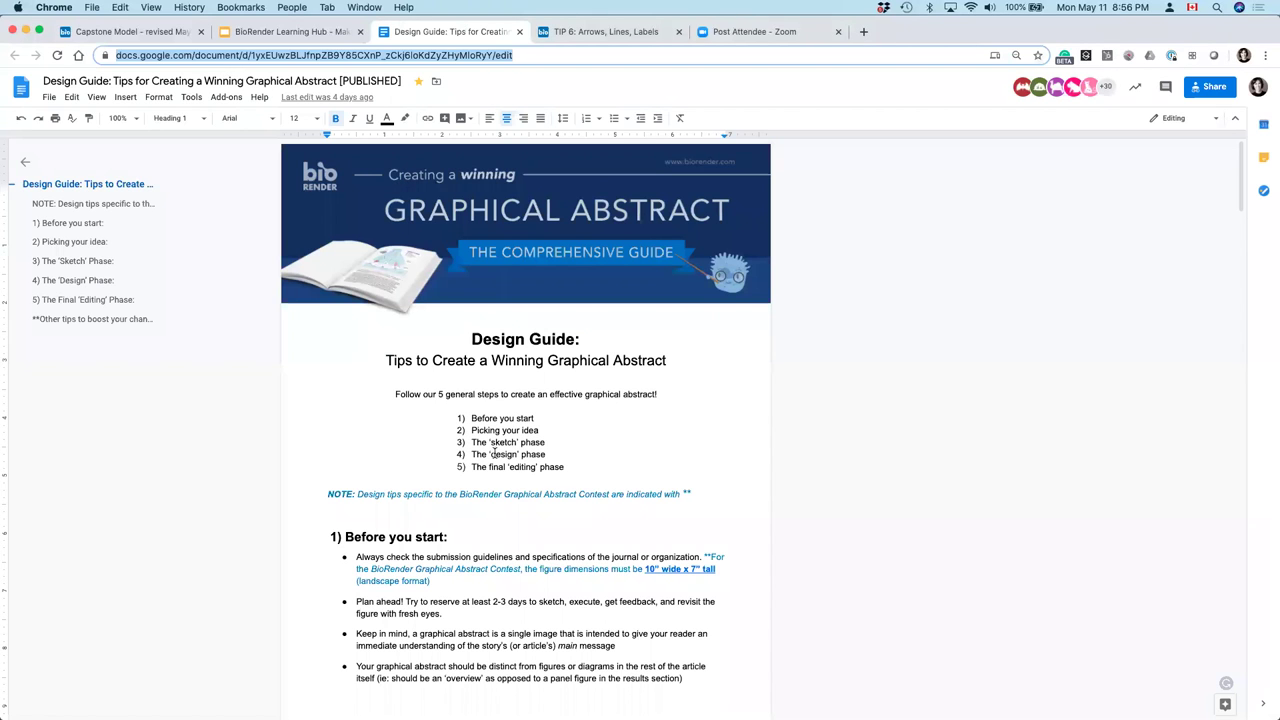
{"action": "scroll", "coordinate": [433, 493], "scroll_direction": "down", "scroll_amount": 10}
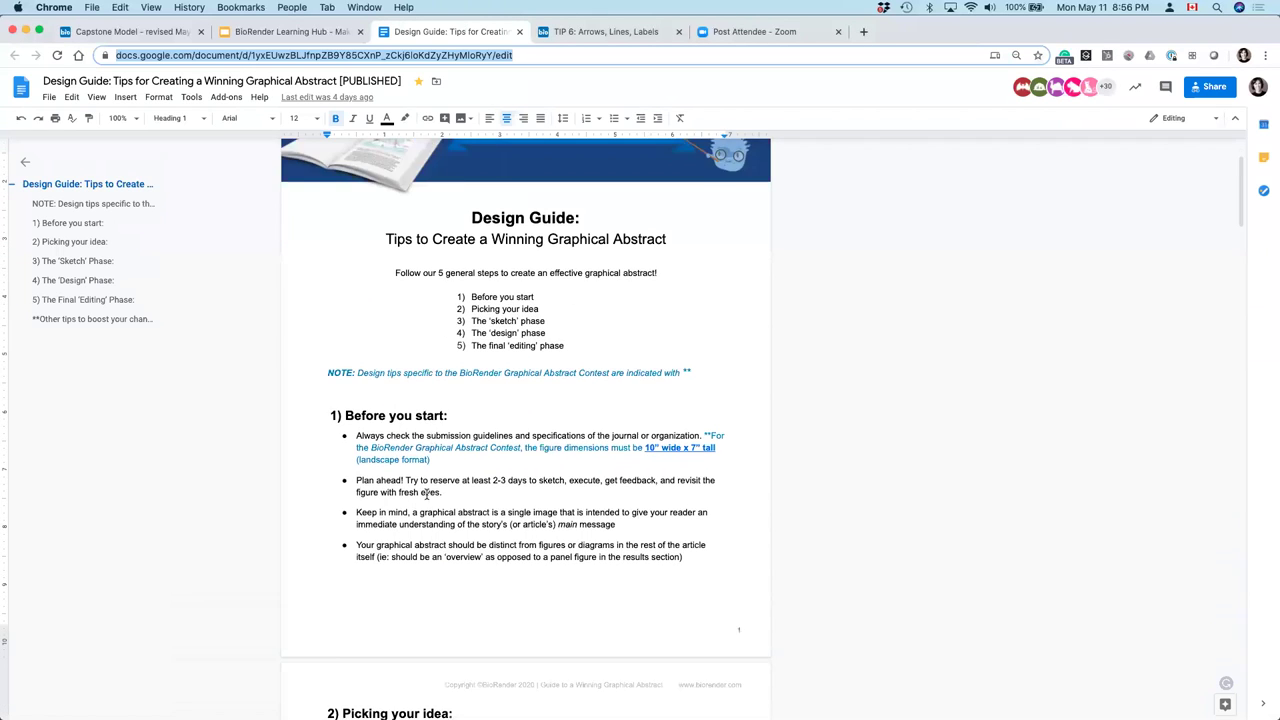
{"action": "scroll", "coordinate": [425, 491], "scroll_direction": "down", "scroll_amount": 4}
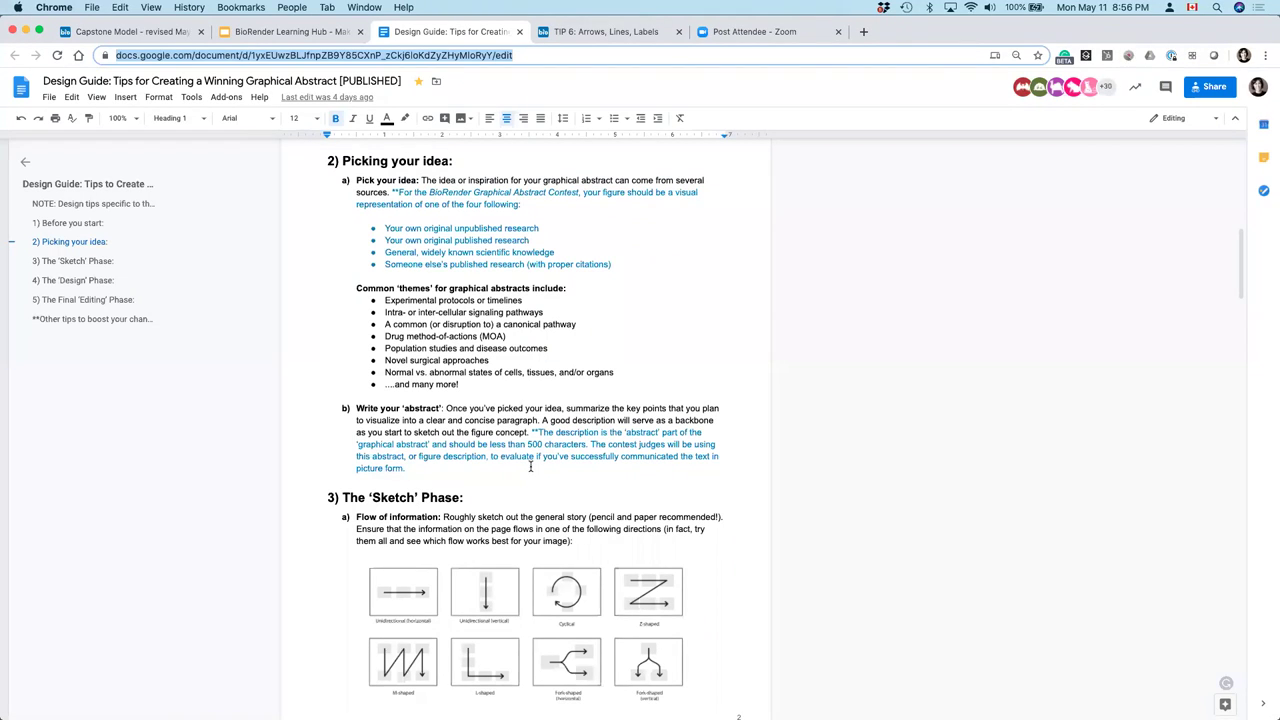
{"action": "left_click", "coordinate": [125, 55]}
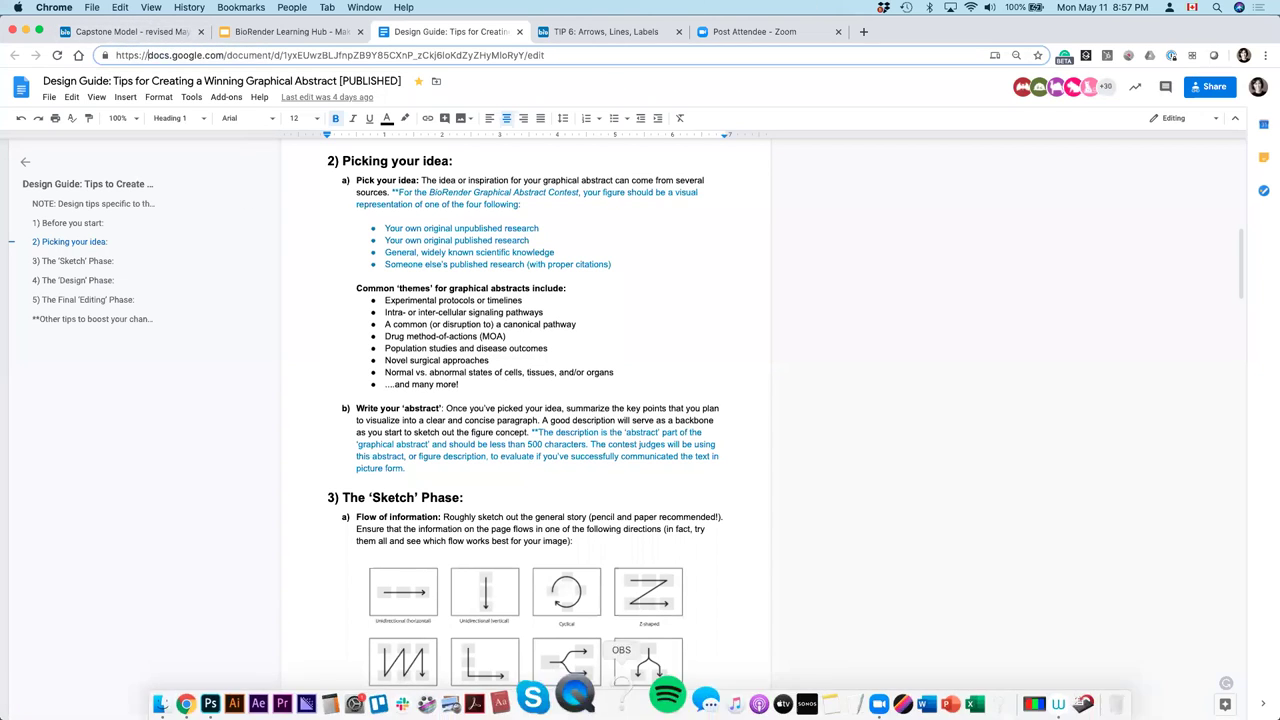
{"action": "left_click", "coordinate": [830, 690]}
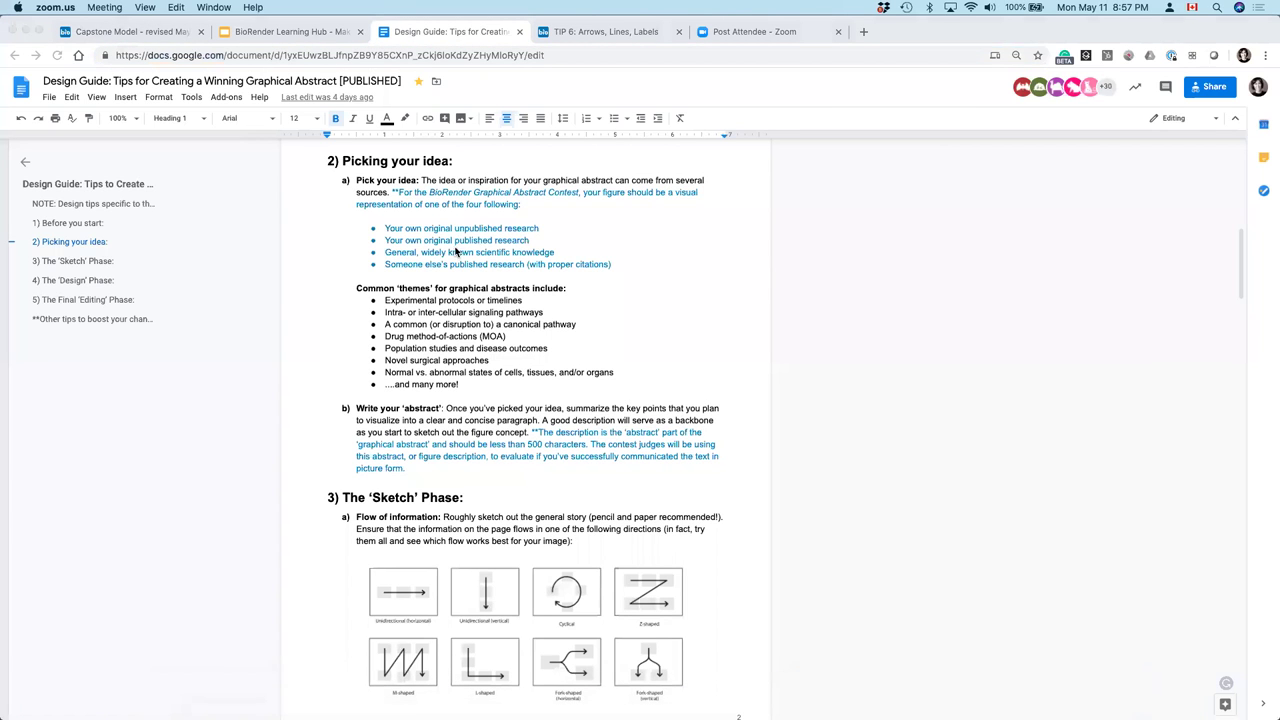
{"action": "key", "text": "super+w"}
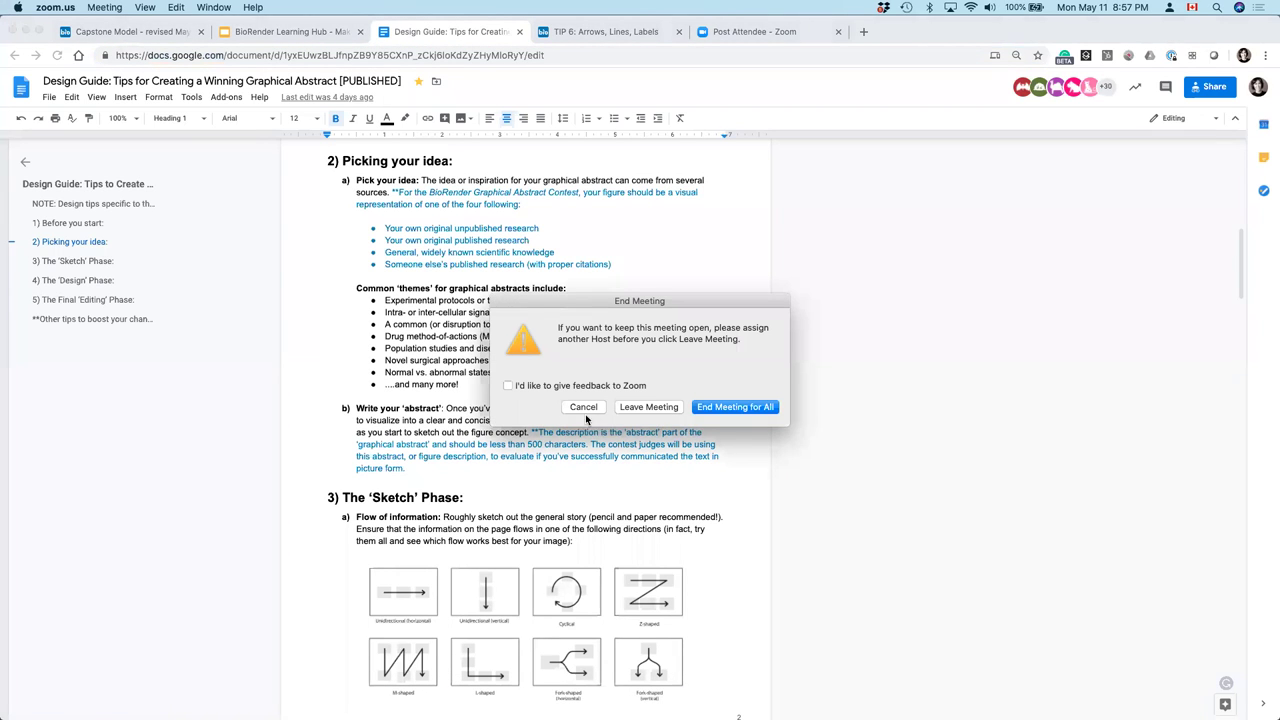
{"action": "left_click", "coordinate": [584, 411]}
{"action": "key", "text": "ctrl+Up"}
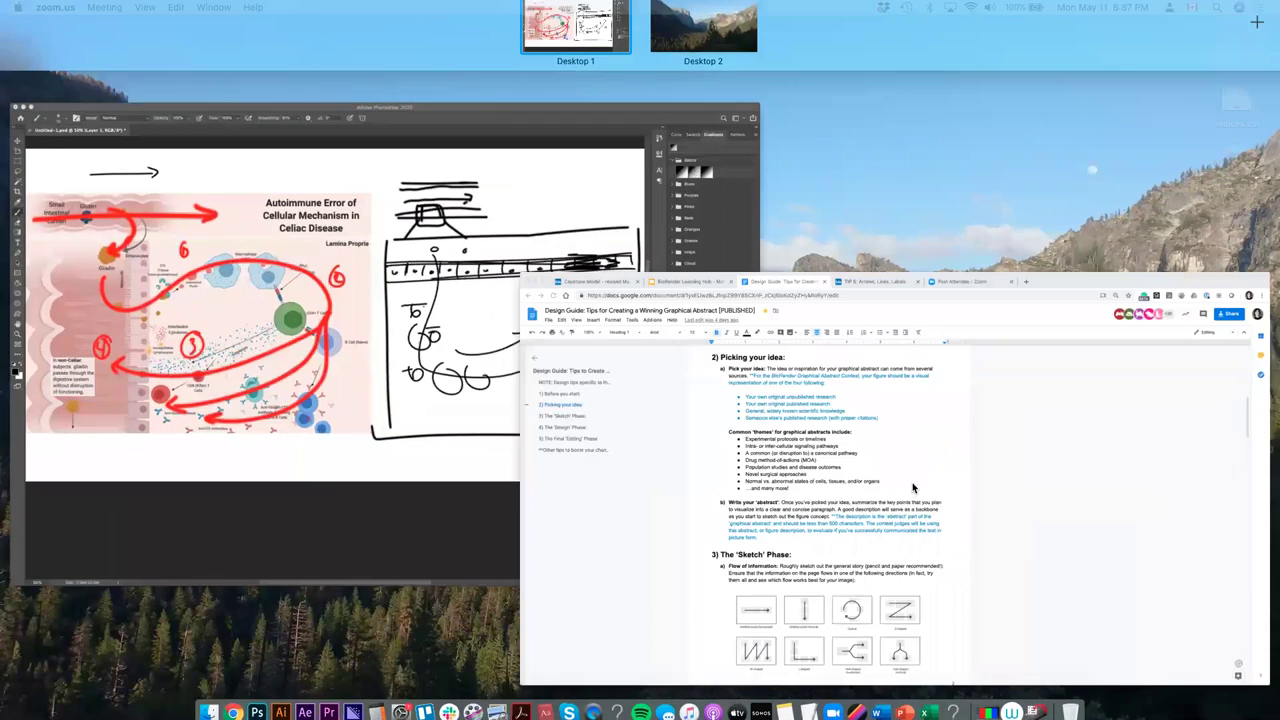
{"action": "left_click", "coordinate": [912, 487]}
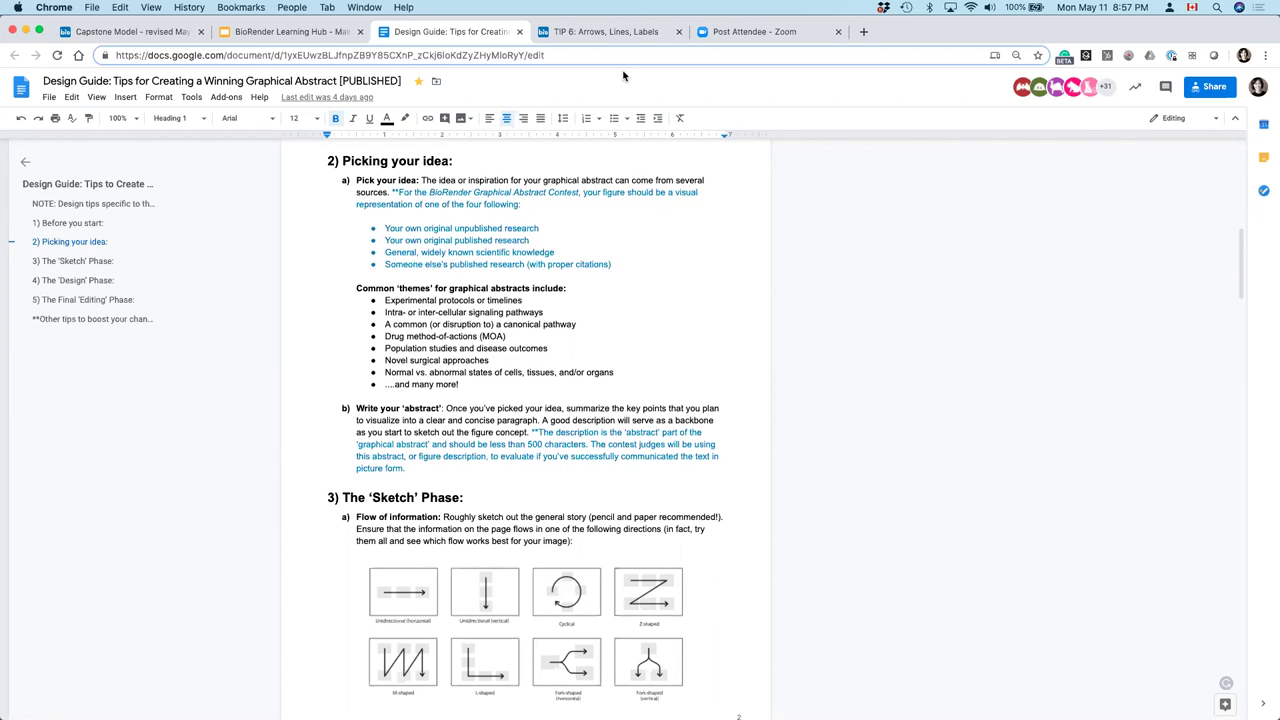
- Return to the Learning Hub deck and view slide 25's 5 tips, then slide 26's Twitter figure
{"action": "left_click", "coordinate": [274, 35]}
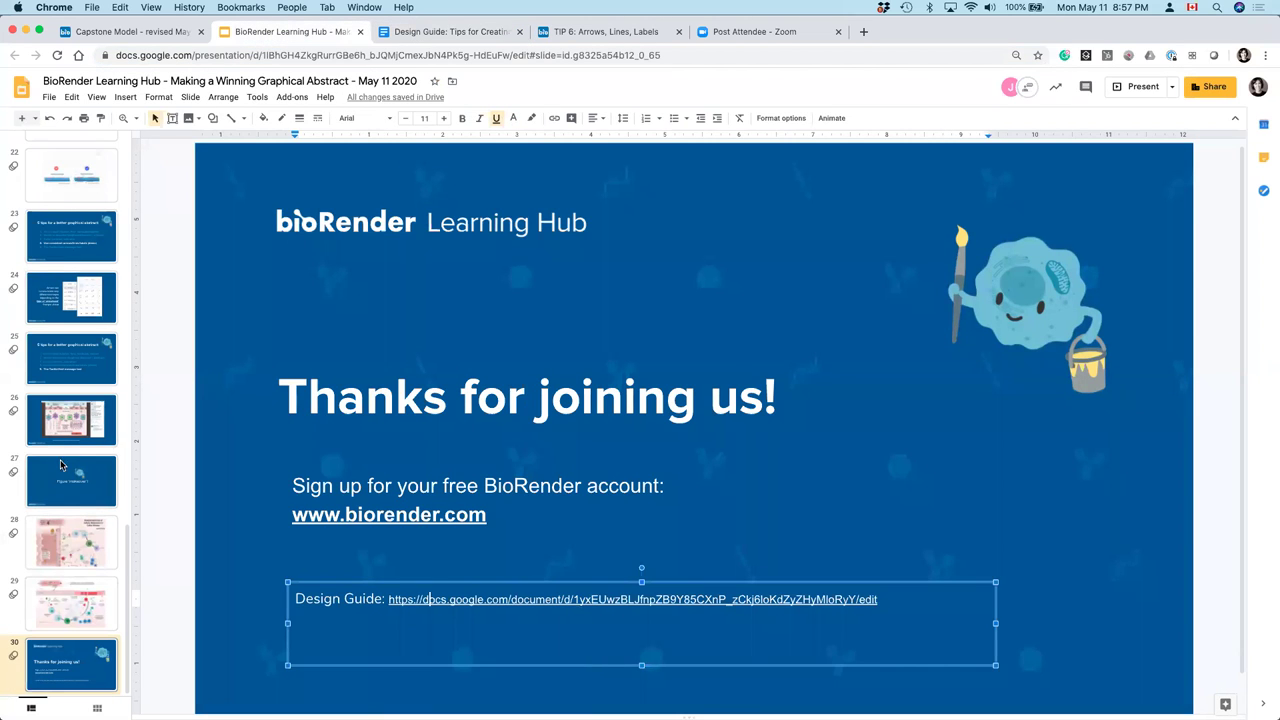
{"action": "left_click", "coordinate": [84, 354]}
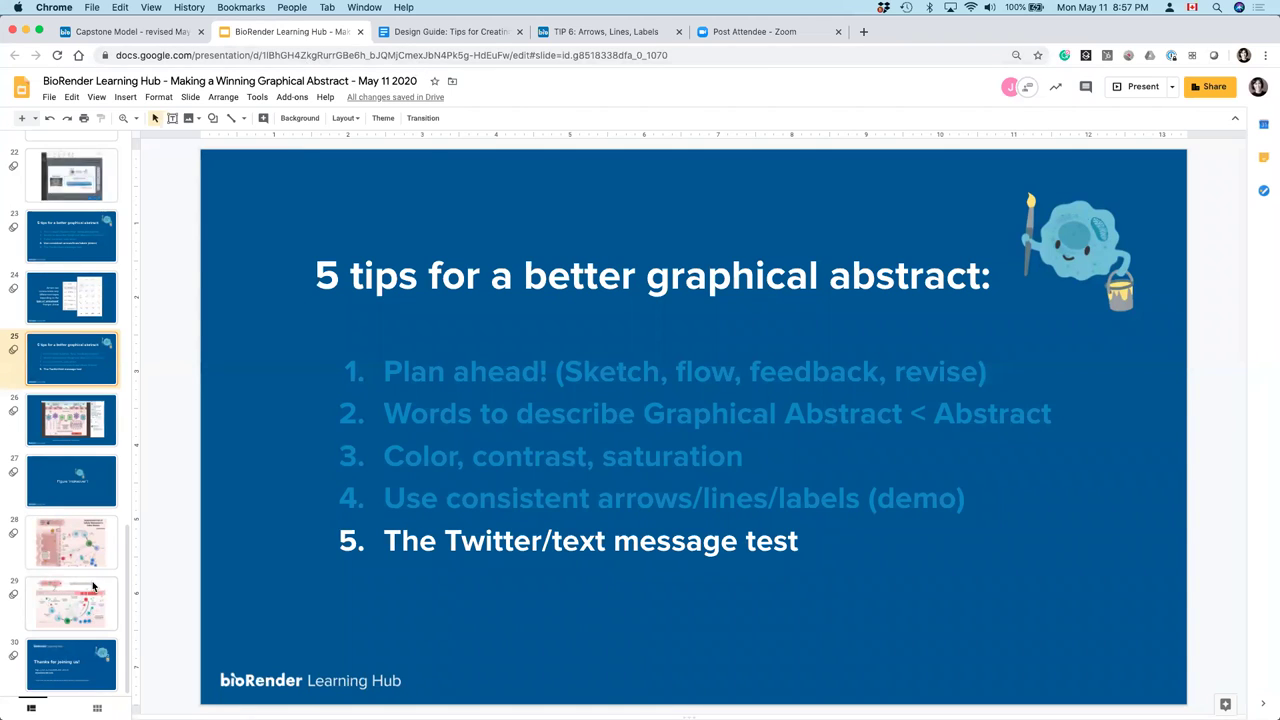
{"action": "left_click", "coordinate": [88, 420]}
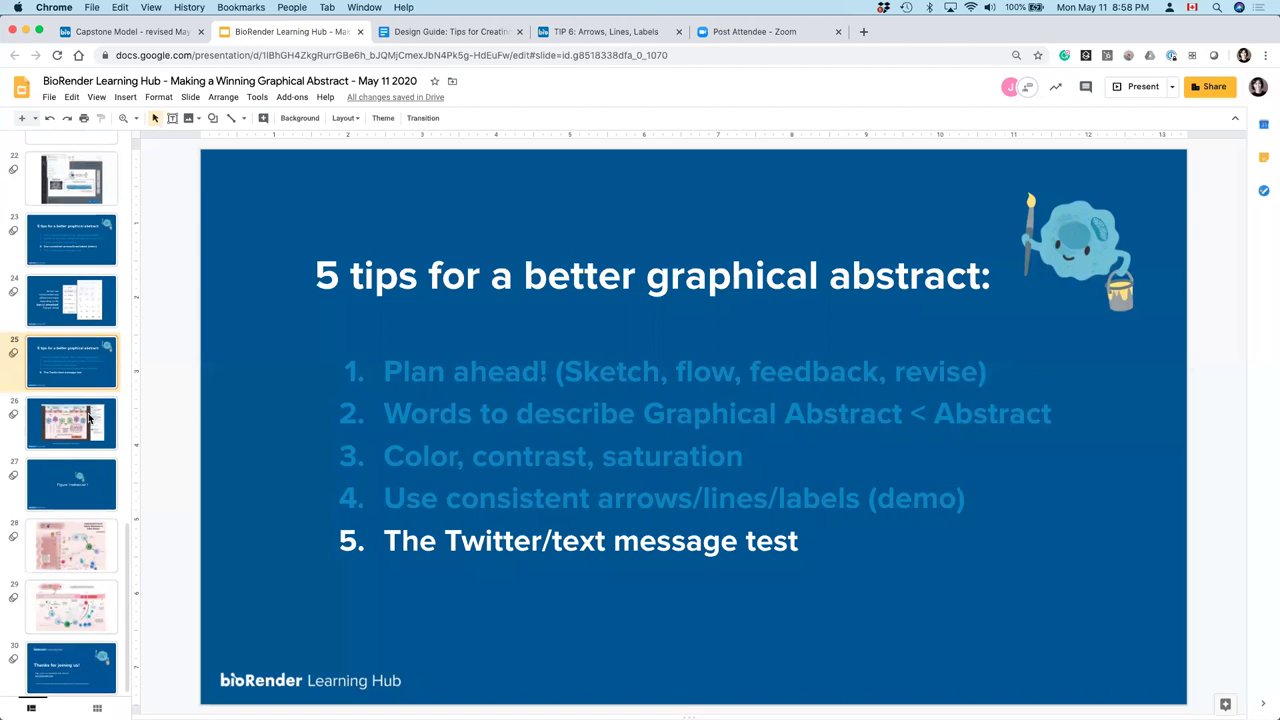
- View the tweet's cytokine-storm figure enlarged, close it, and return to the Learning Hub slides
{"action": "left_click", "coordinate": [537, 648]}
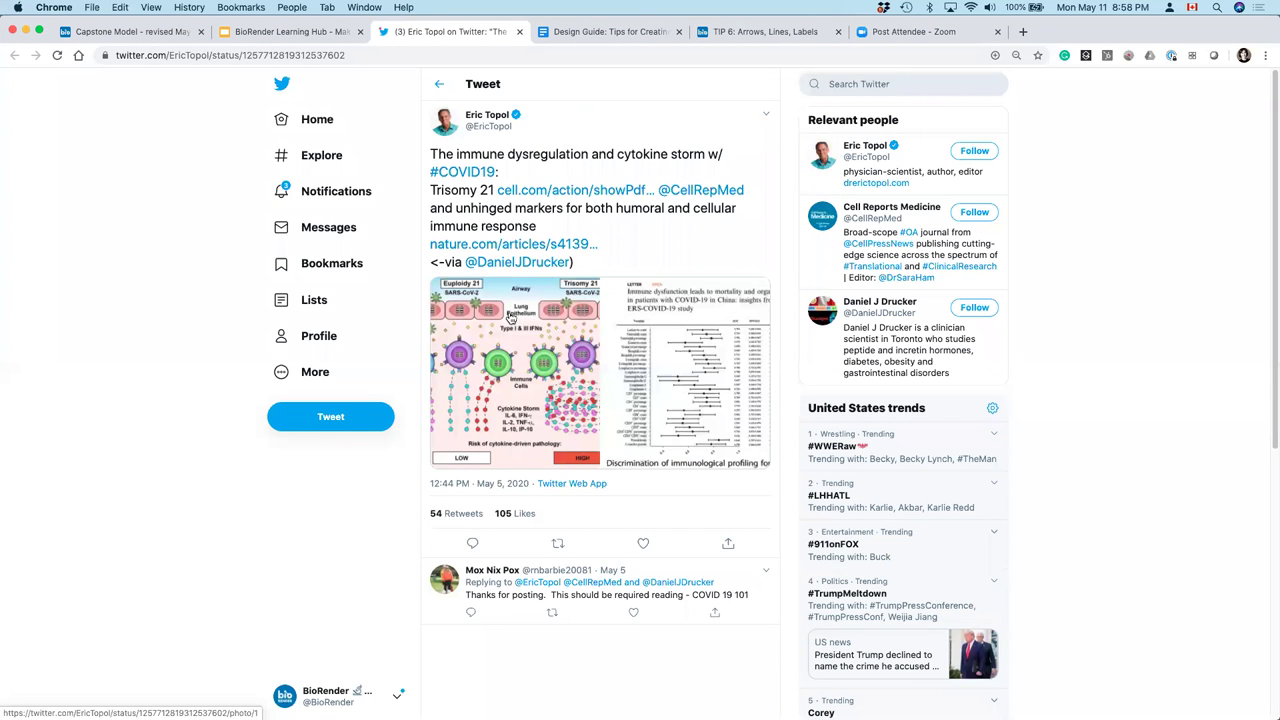
{"action": "left_click", "coordinate": [509, 312]}
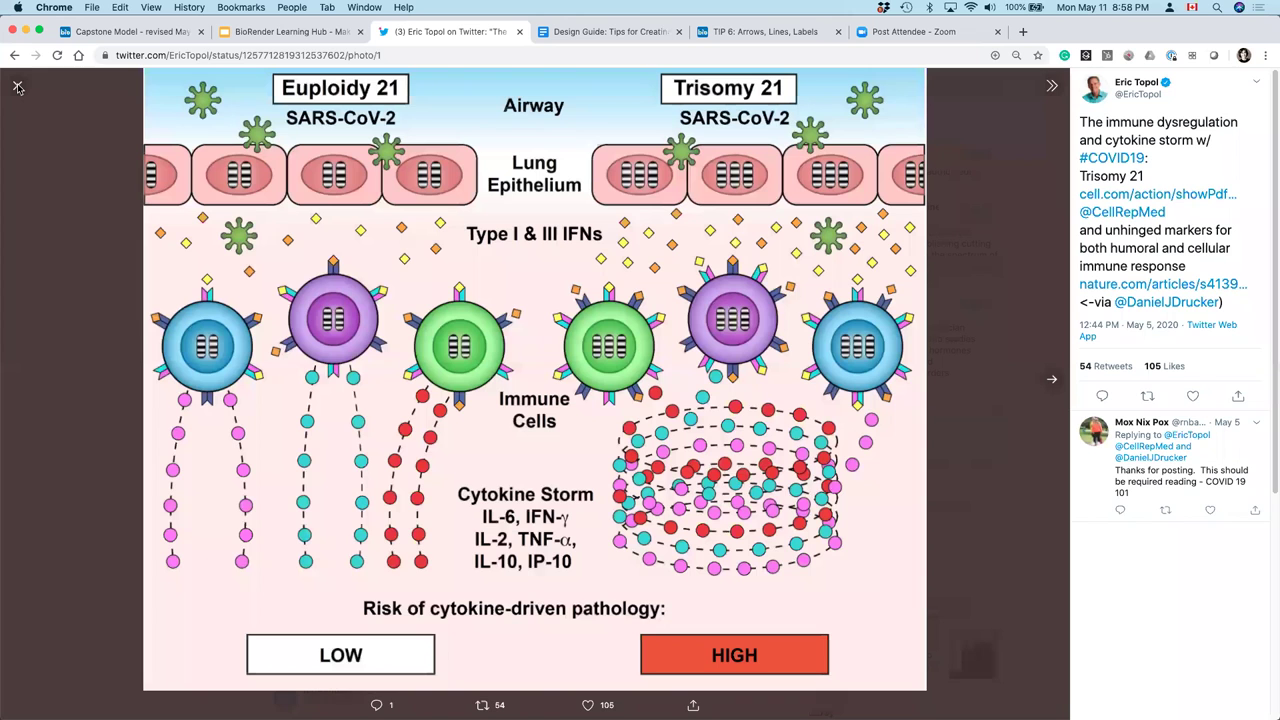
{"action": "left_click", "coordinate": [17, 87]}
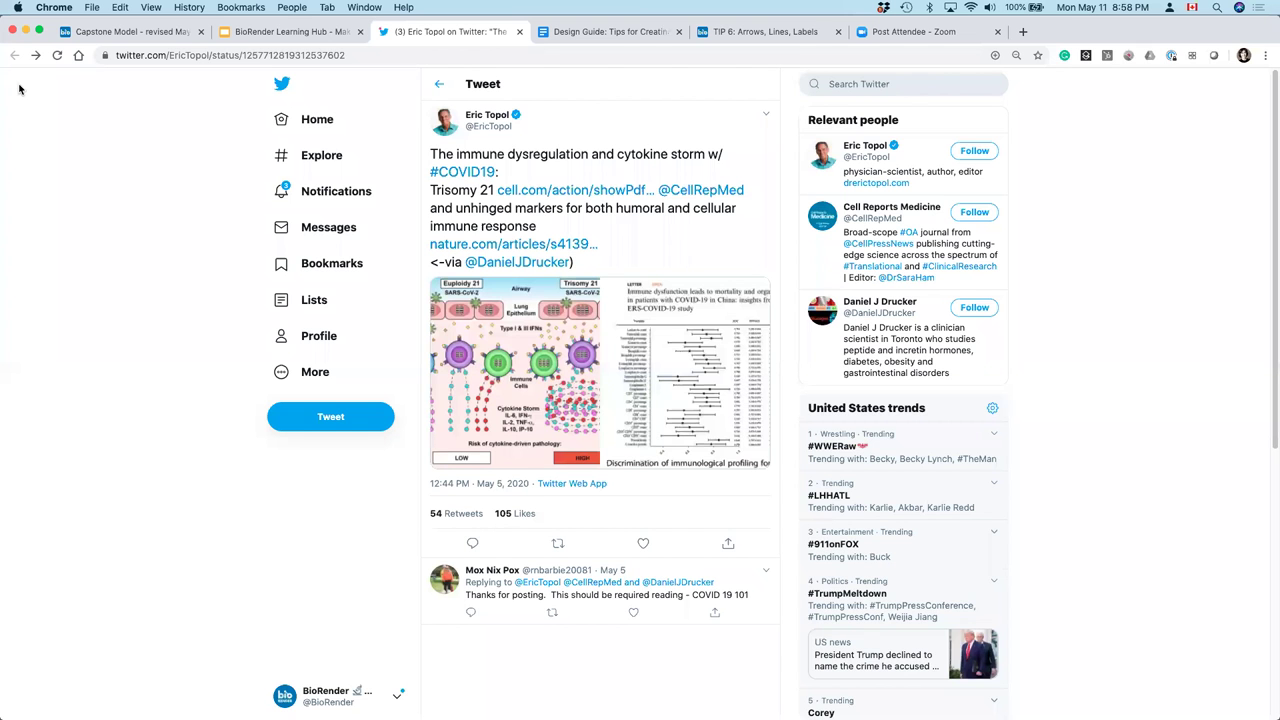
{"action": "left_click", "coordinate": [538, 378]}
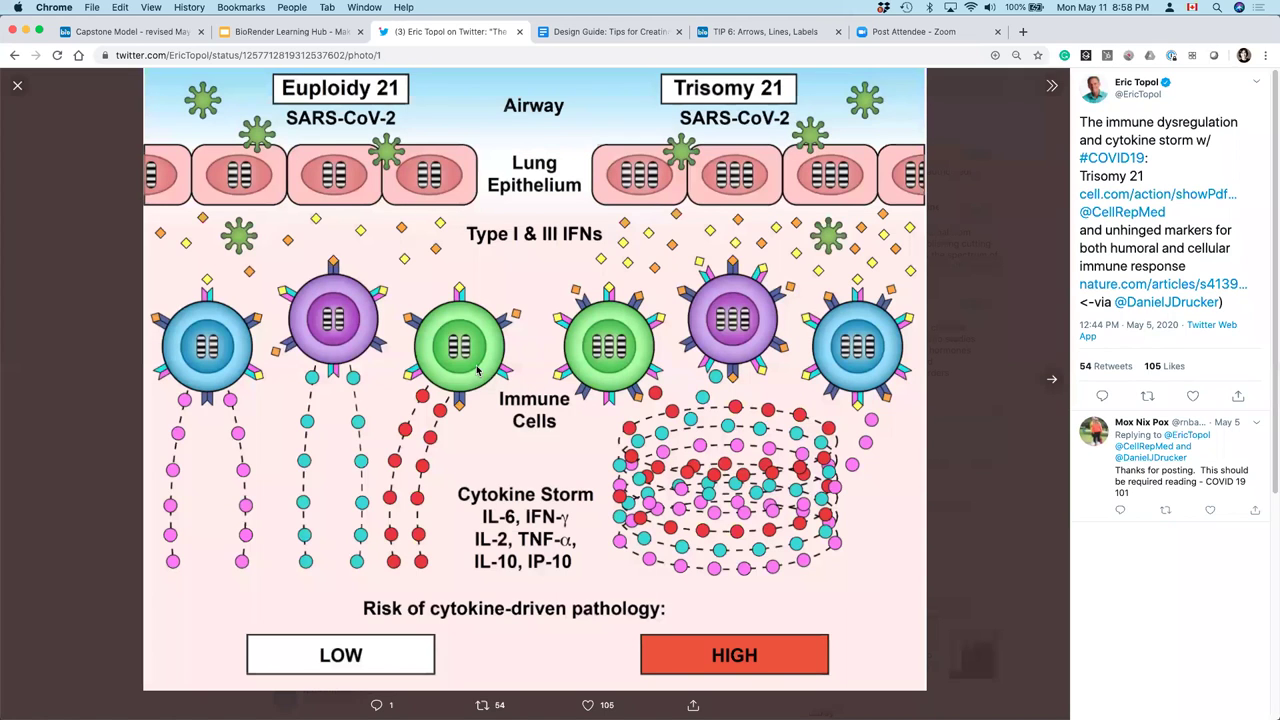
{"action": "left_click", "coordinate": [18, 90]}
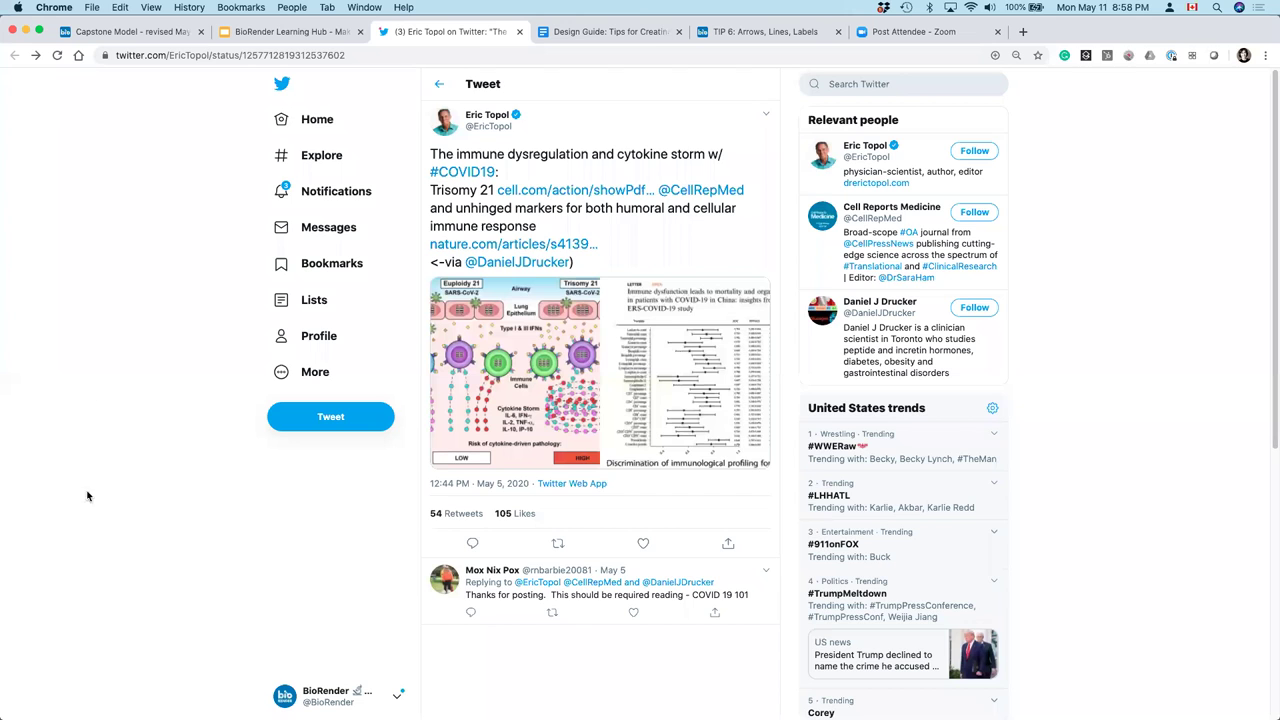
{"action": "left_click", "coordinate": [262, 28]}
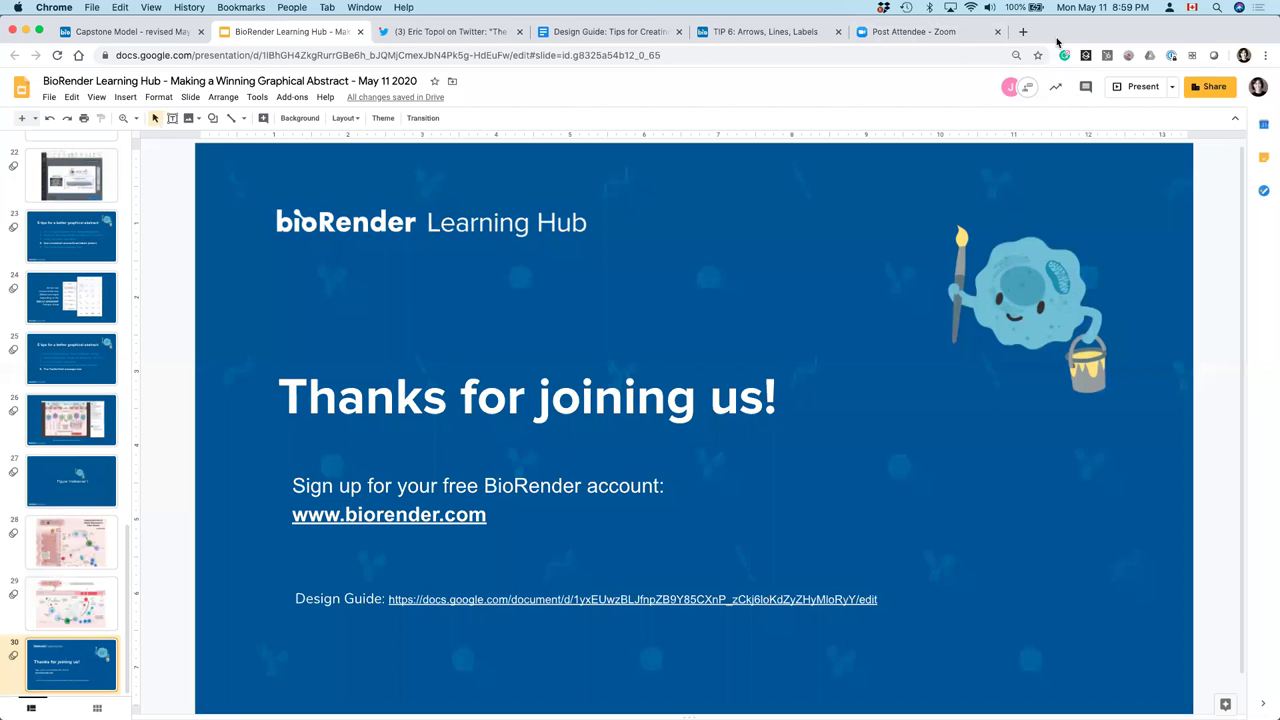
- Leave the BioRender figure editor for the gallery through the app menu
{"action": "left_click", "coordinate": [1024, 35]}
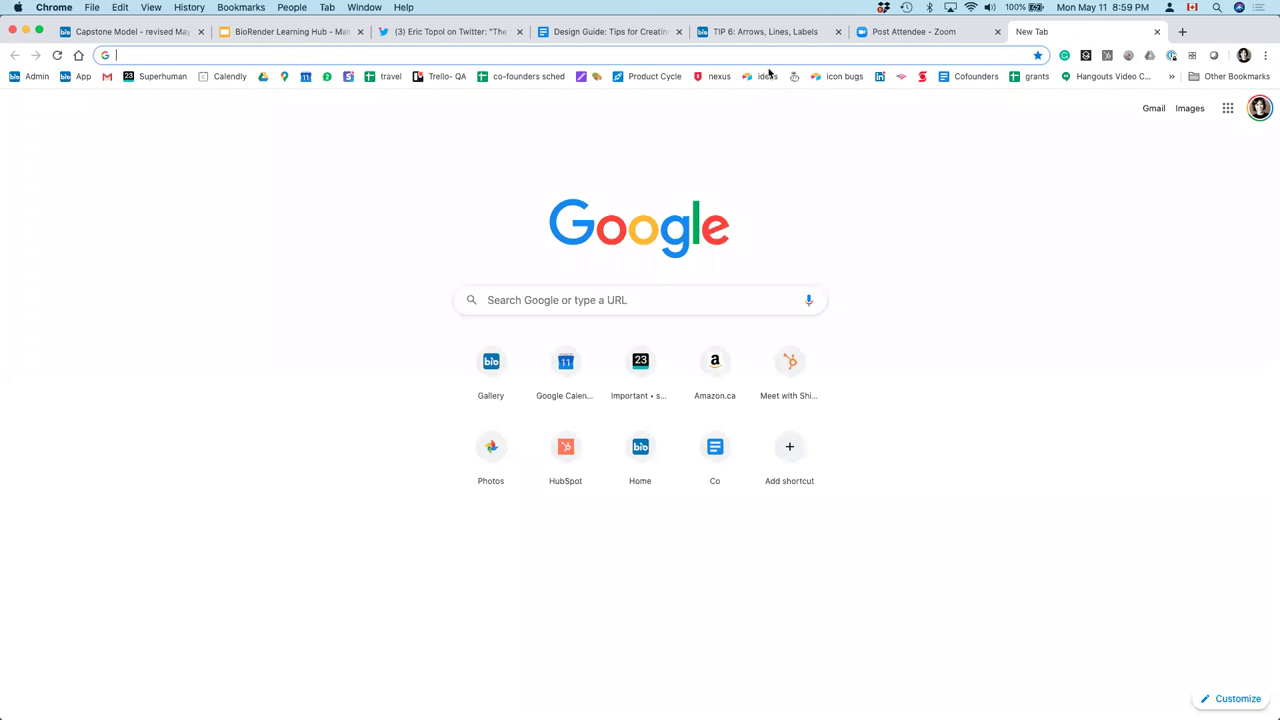
{"action": "left_click", "coordinate": [143, 35]}
{"action": "left_click", "coordinate": [15, 77]}
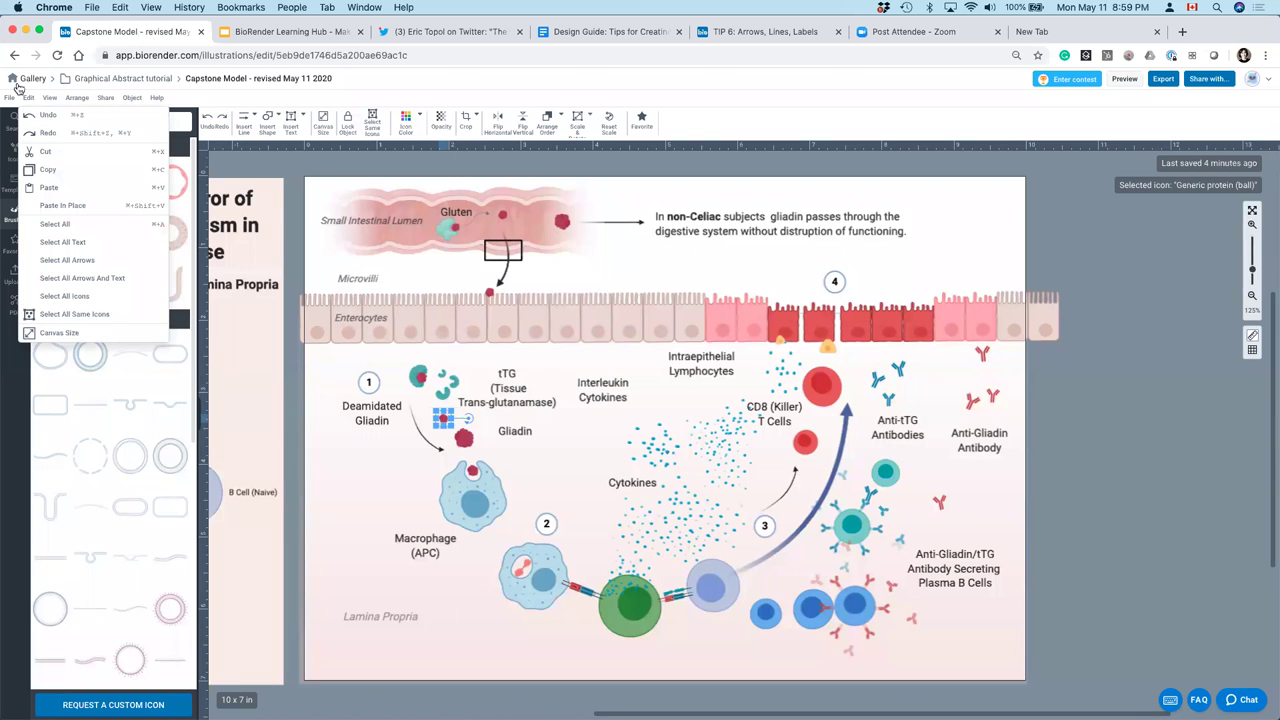
{"action": "left_click", "coordinate": [20, 86]}
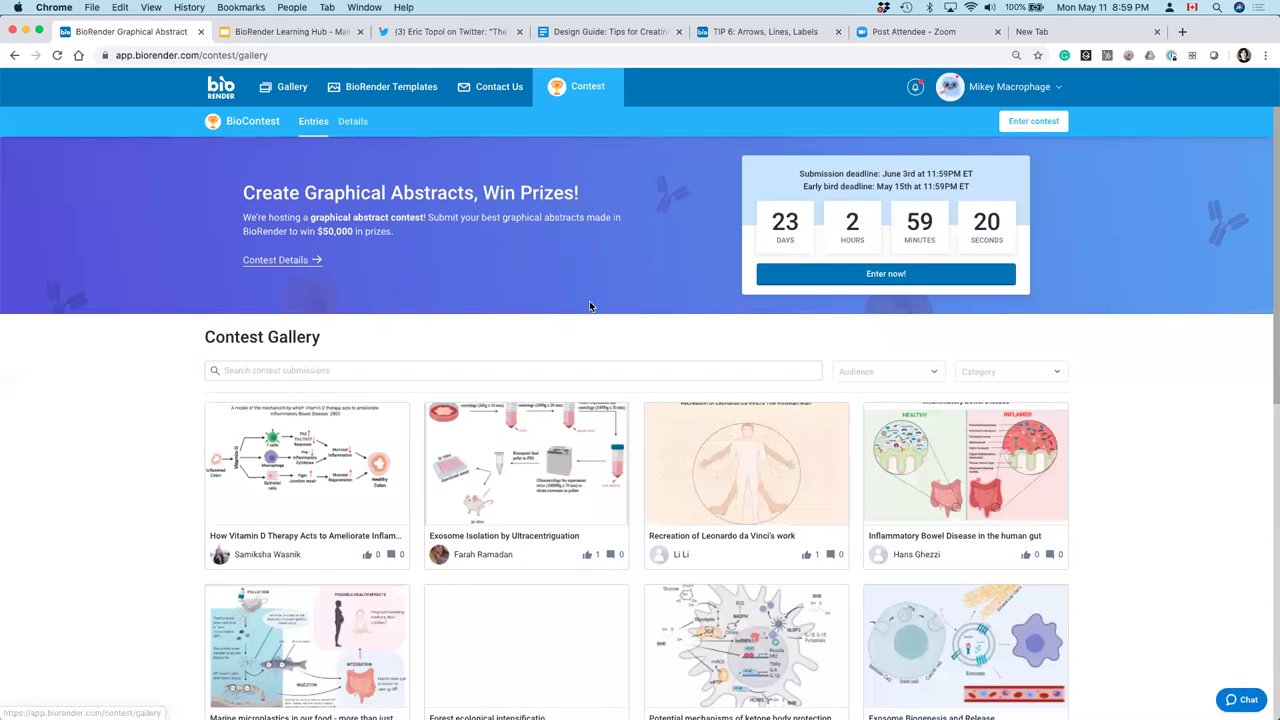
- Scroll the contest gallery and like the Exosome Isolation by Ultracentrifugation entry, raising it to 2
{"action": "scroll", "coordinate": [583, 425], "scroll_direction": "down", "scroll_amount": 2}
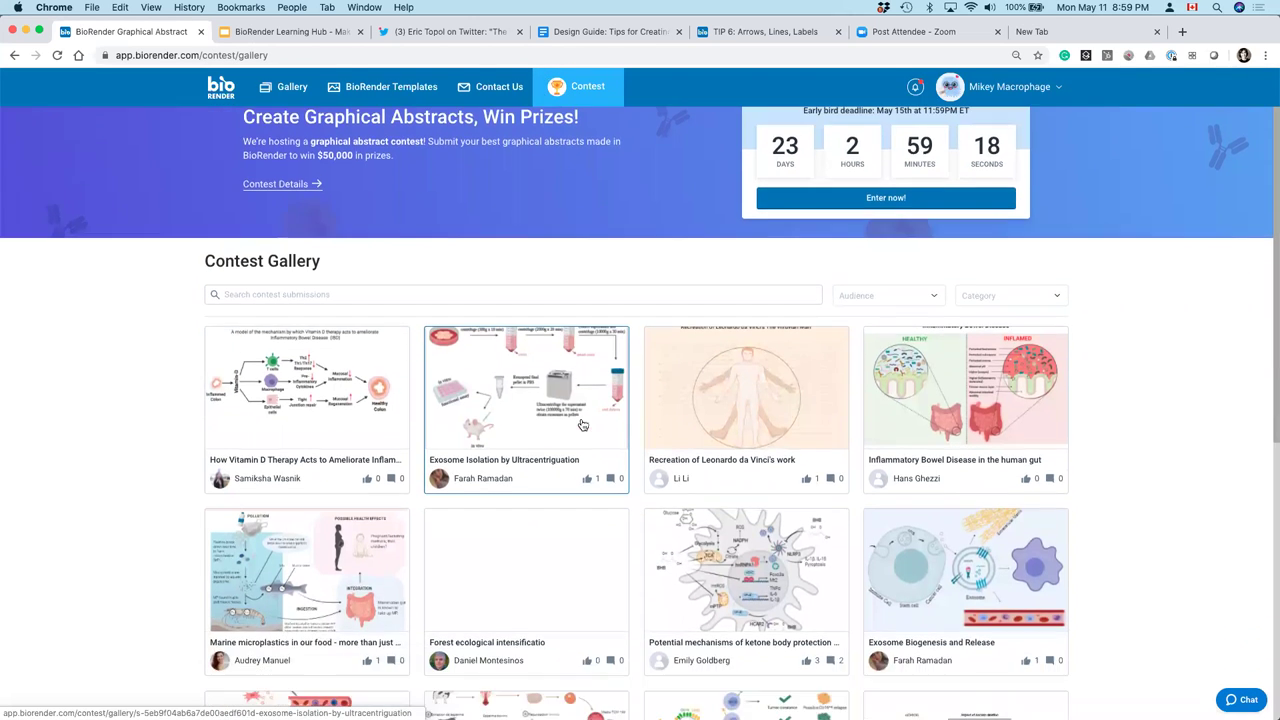
{"action": "scroll", "coordinate": [583, 425], "scroll_direction": "down", "scroll_amount": 8}
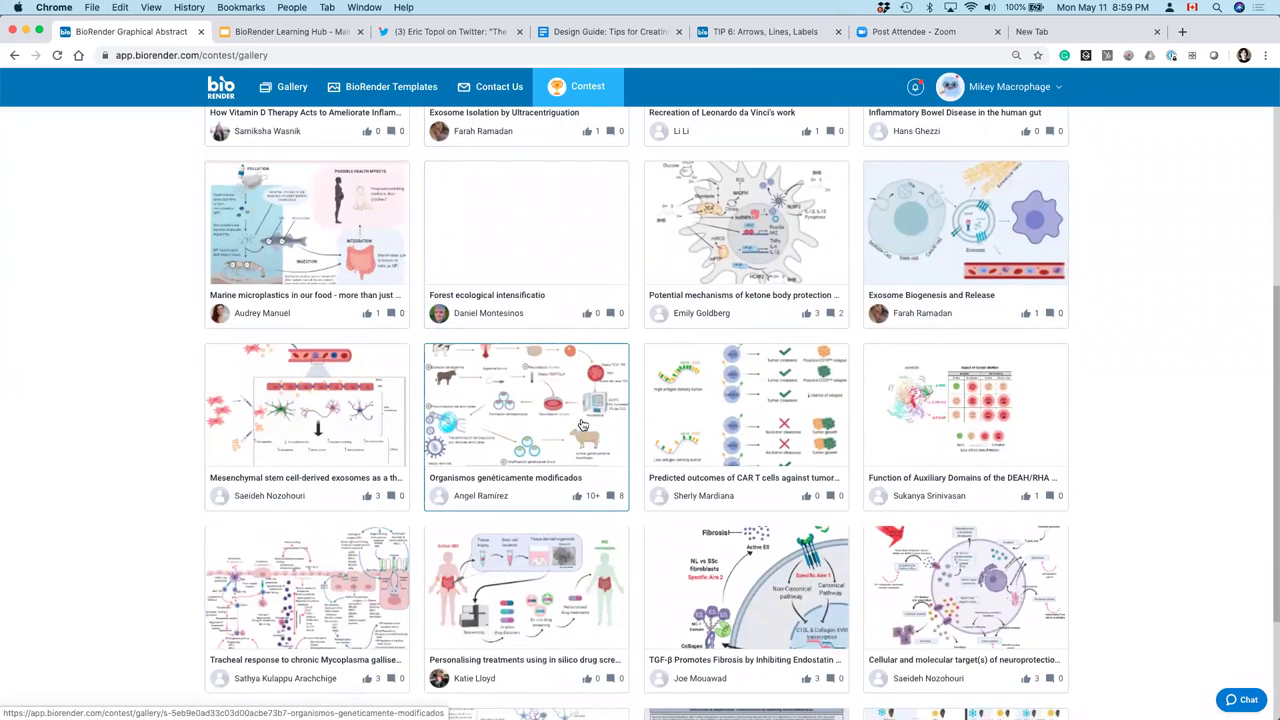
{"action": "scroll", "coordinate": [583, 425], "scroll_direction": "down", "scroll_amount": 6}
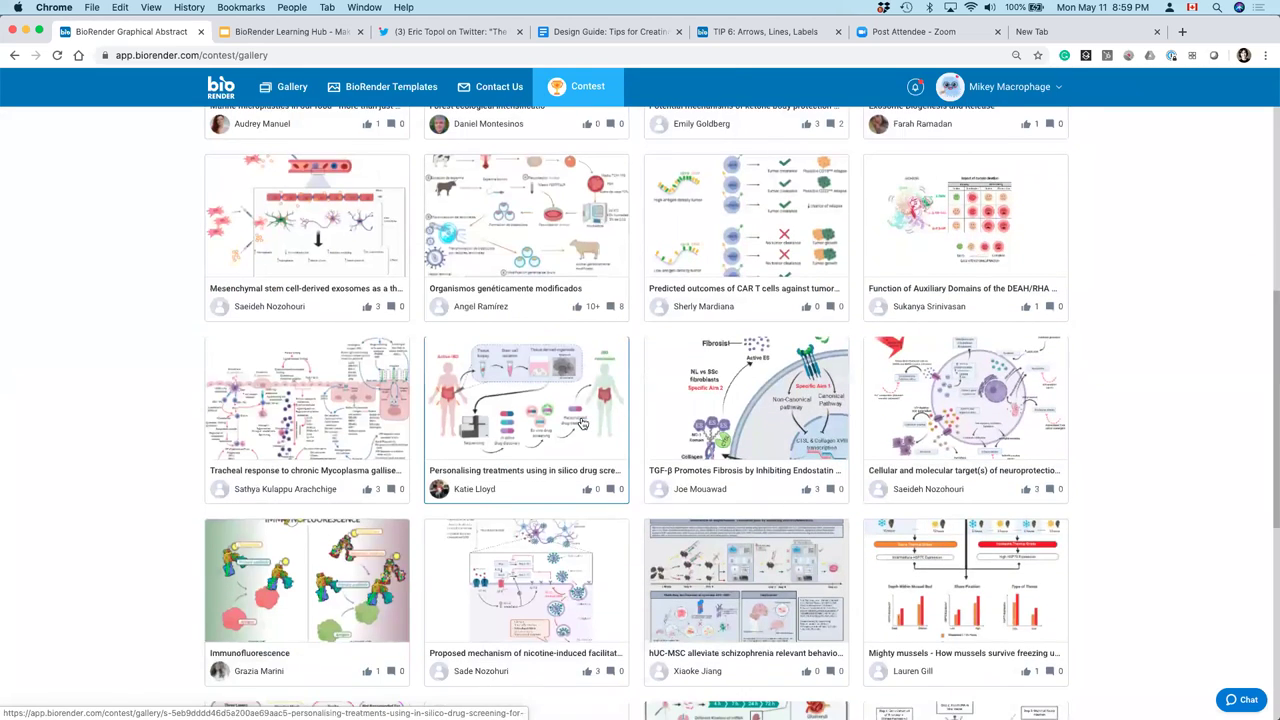
{"action": "scroll", "coordinate": [583, 423], "scroll_direction": "down", "scroll_amount": 4}
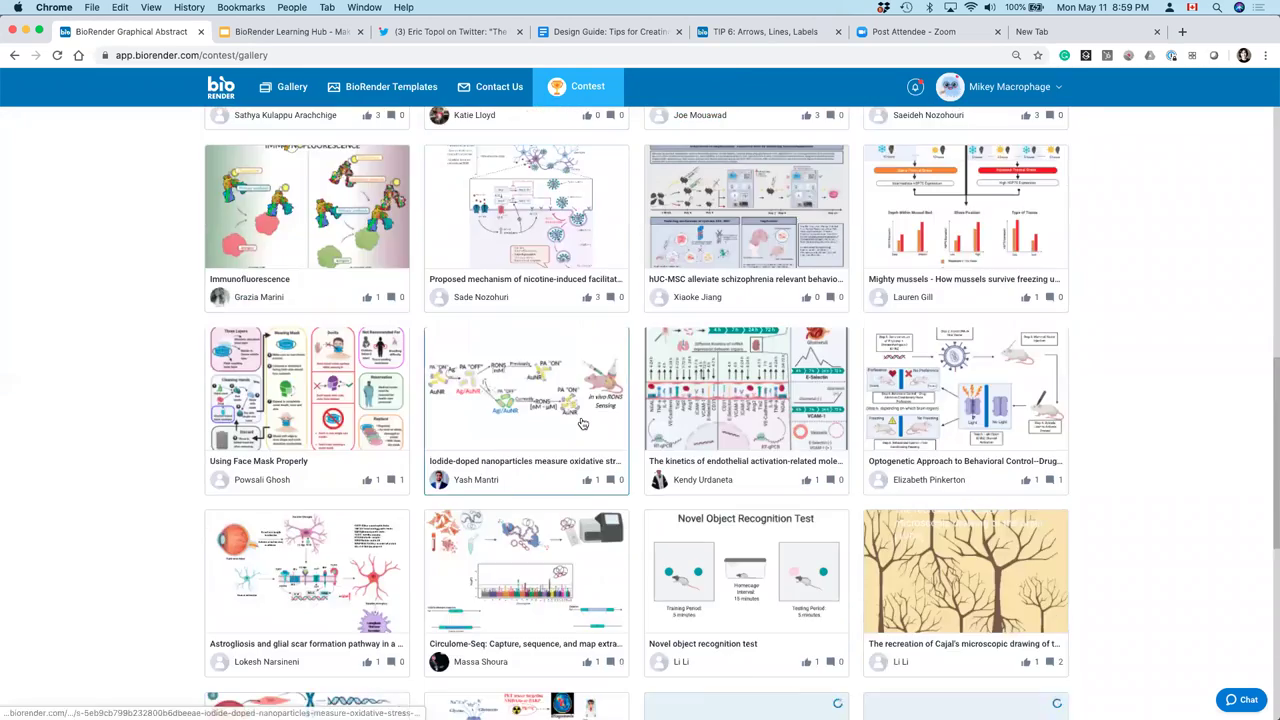
{"action": "scroll", "coordinate": [583, 424], "scroll_direction": "down", "scroll_amount": 4}
{"action": "scroll", "coordinate": [583, 423], "scroll_direction": "down", "scroll_amount": 3}
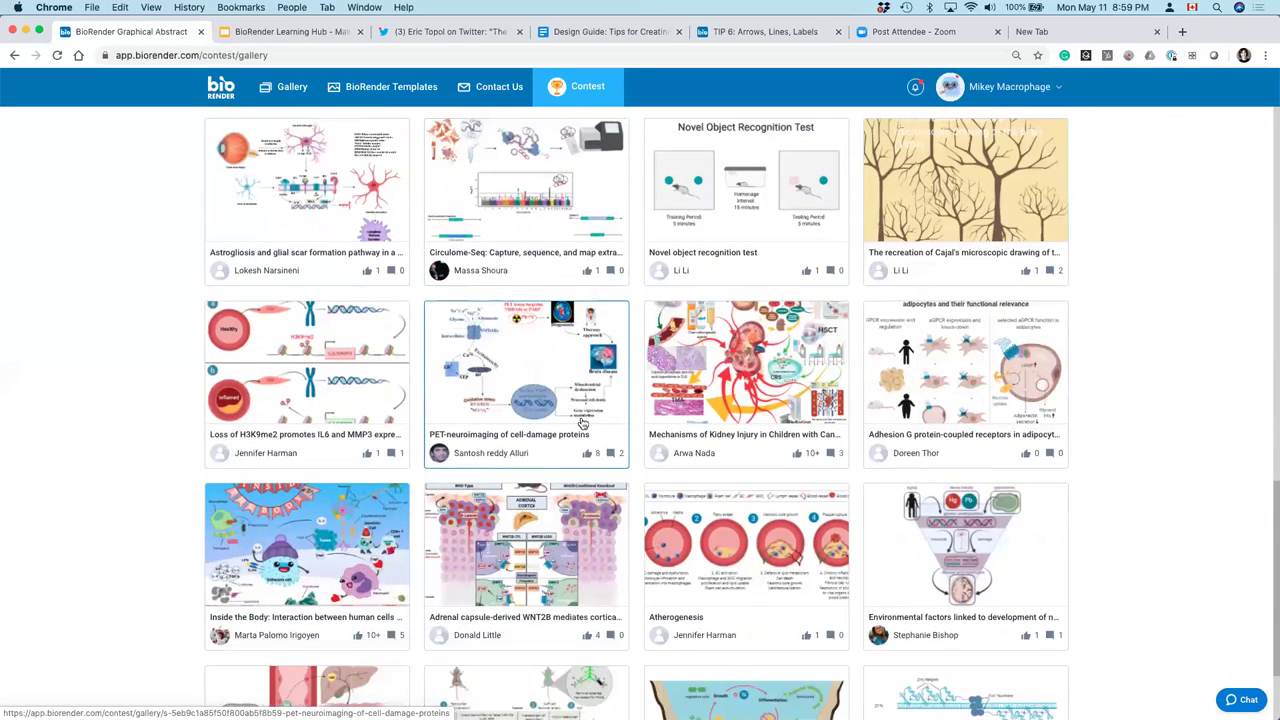
{"action": "scroll", "coordinate": [583, 423], "scroll_direction": "down", "scroll_amount": 3}
{"action": "scroll", "coordinate": [583, 423], "scroll_direction": "down", "scroll_amount": 7}
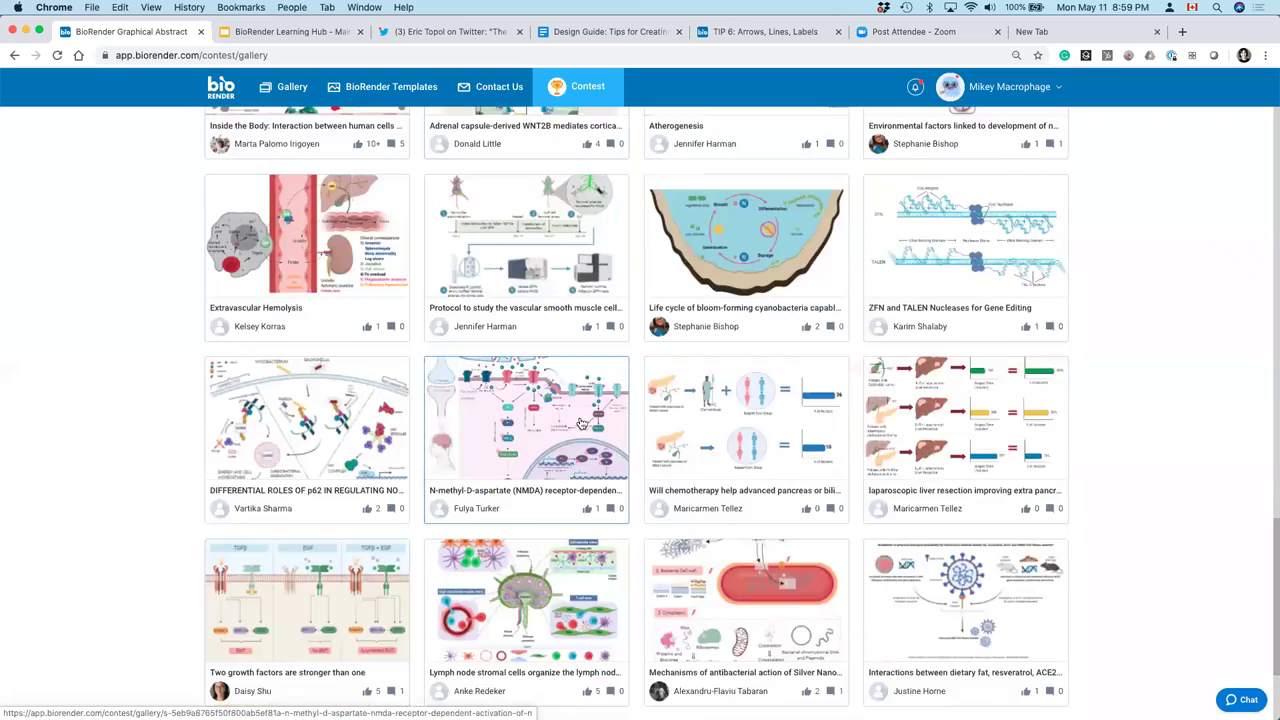
{"action": "scroll", "coordinate": [583, 424], "scroll_direction": "down", "scroll_amount": 6}
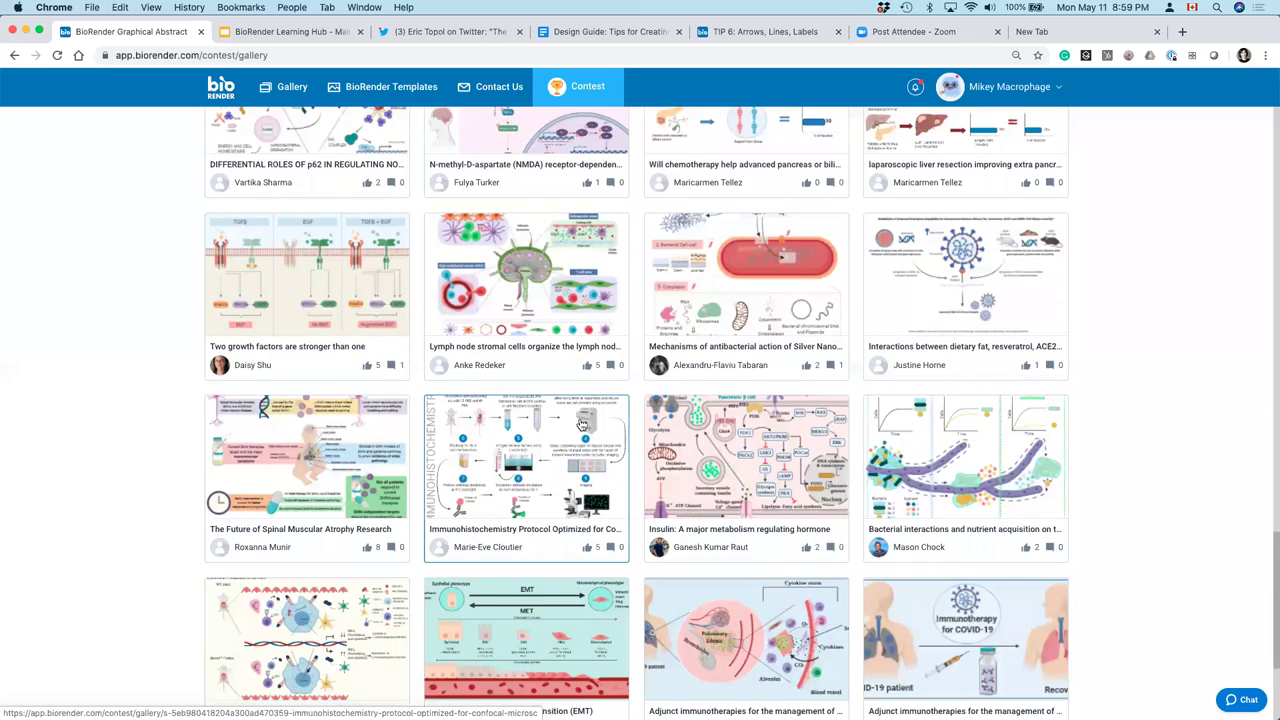
{"action": "scroll", "coordinate": [583, 423], "scroll_direction": "down", "scroll_amount": 2}
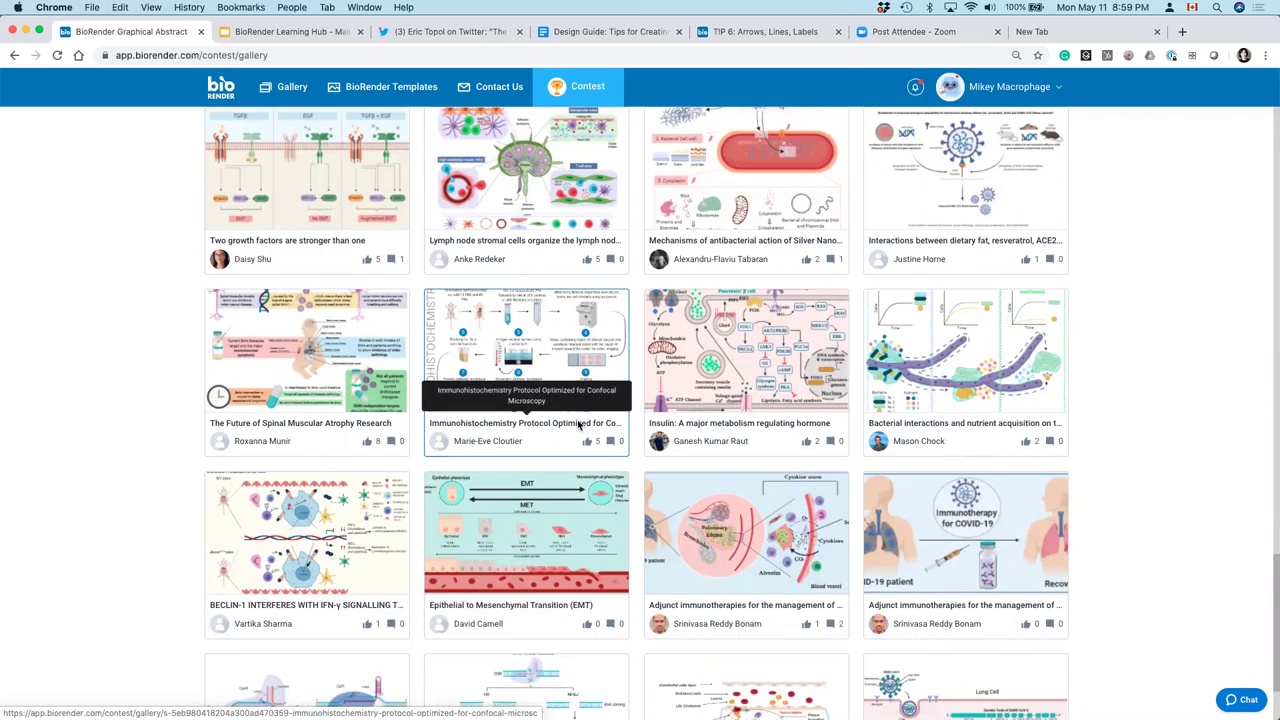
{"action": "scroll", "coordinate": [578, 427], "scroll_direction": "down", "scroll_amount": 2}
{"action": "scroll", "coordinate": [578, 427], "scroll_direction": "down", "scroll_amount": 7}
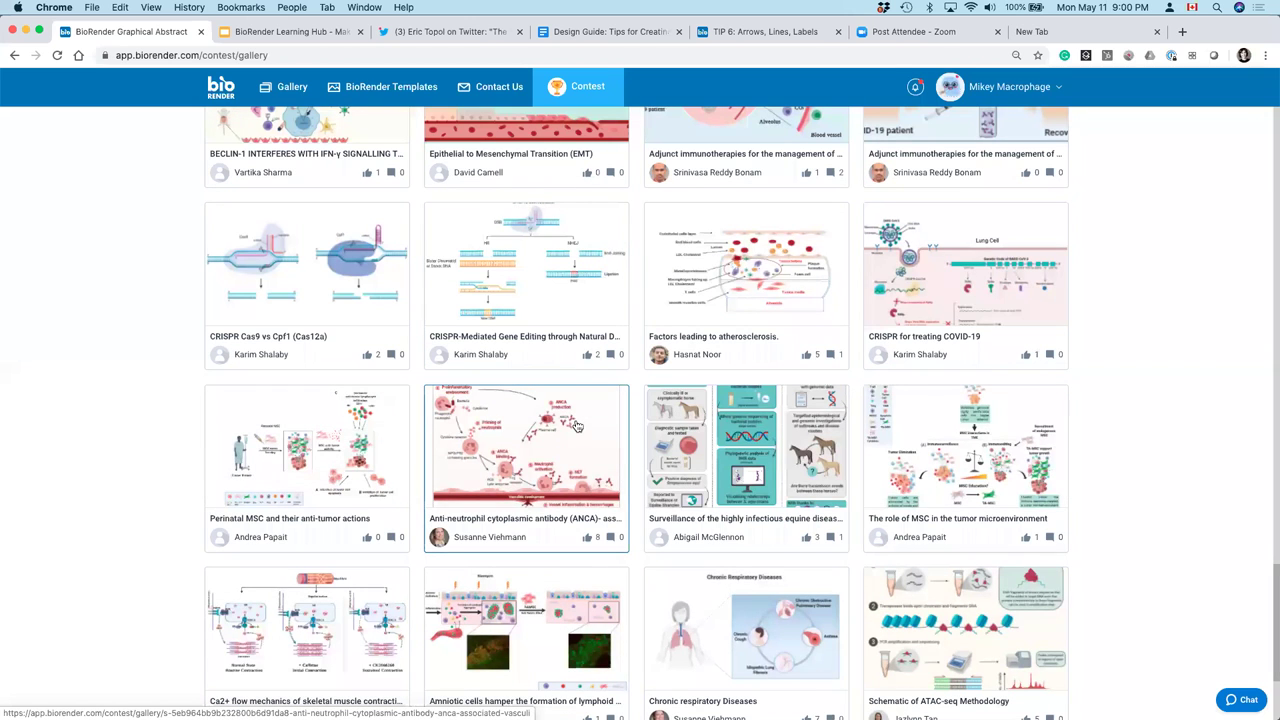
{"action": "scroll", "coordinate": [576, 426], "scroll_direction": "down", "scroll_amount": 1}
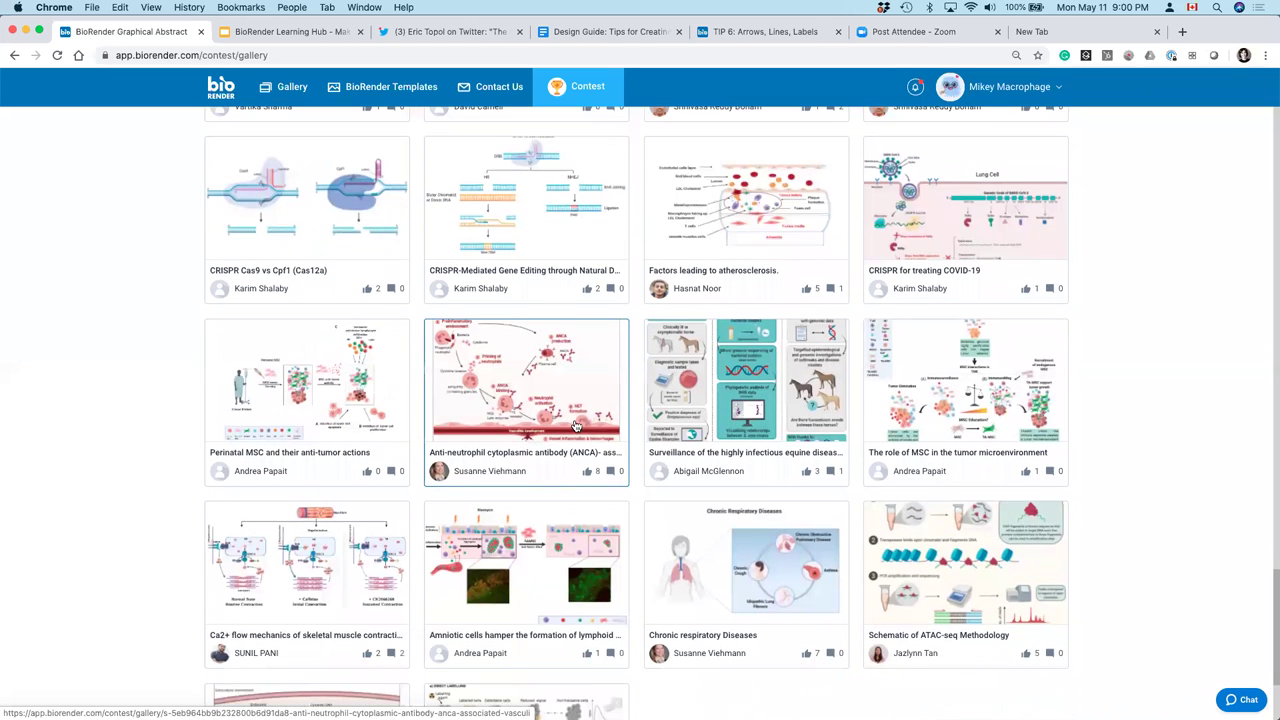
{"action": "scroll", "coordinate": [576, 426], "scroll_direction": "up", "scroll_amount": 7}
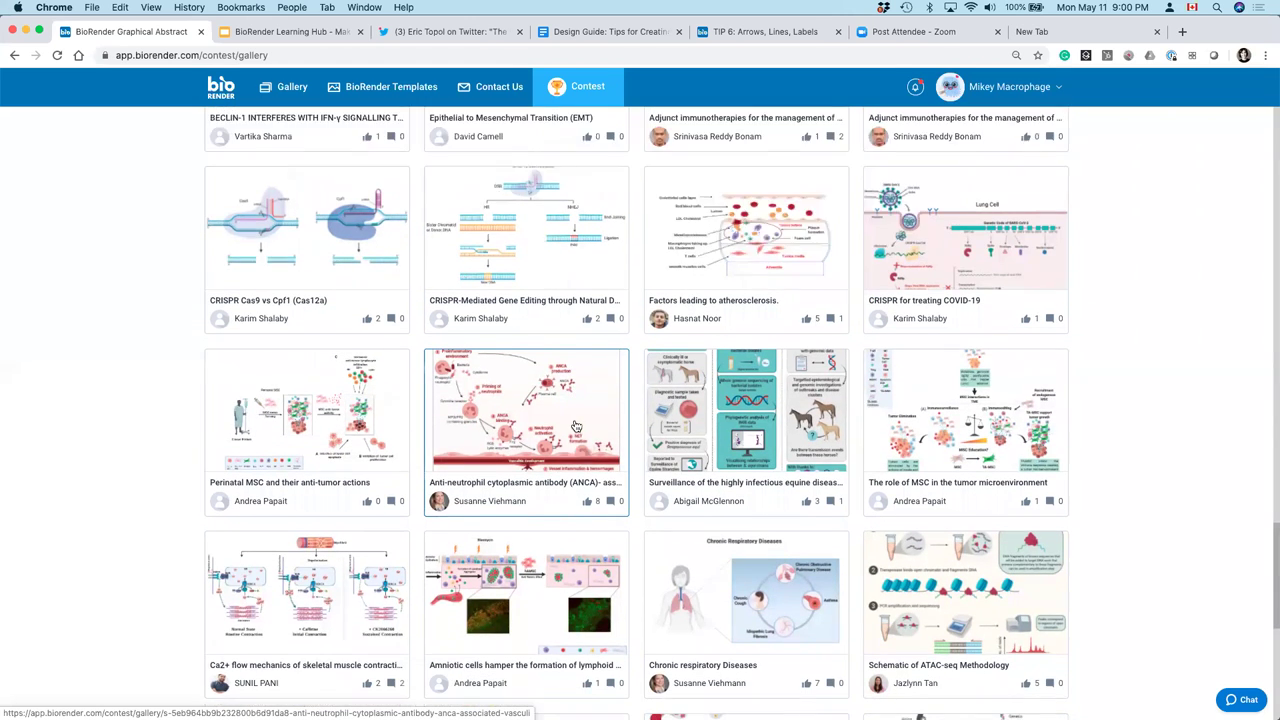
{"action": "scroll", "coordinate": [576, 426], "scroll_direction": "up", "scroll_amount": 20}
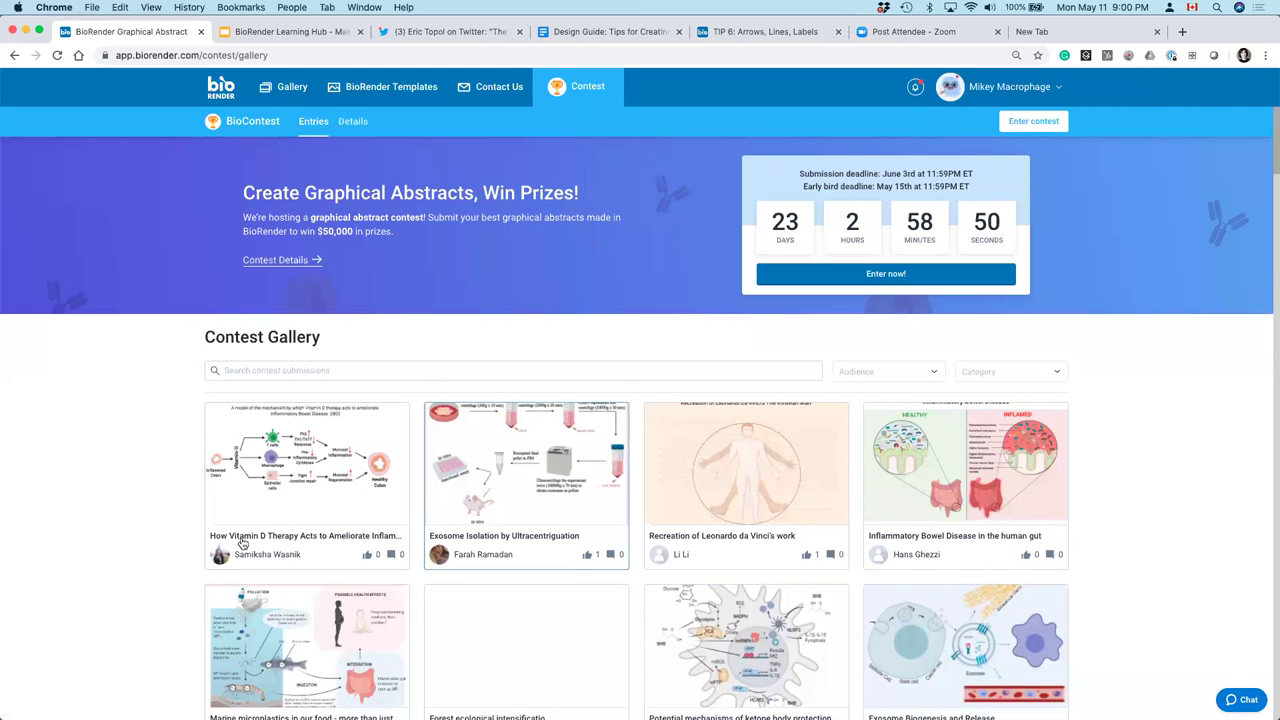
{"action": "left_click", "coordinate": [589, 558]}
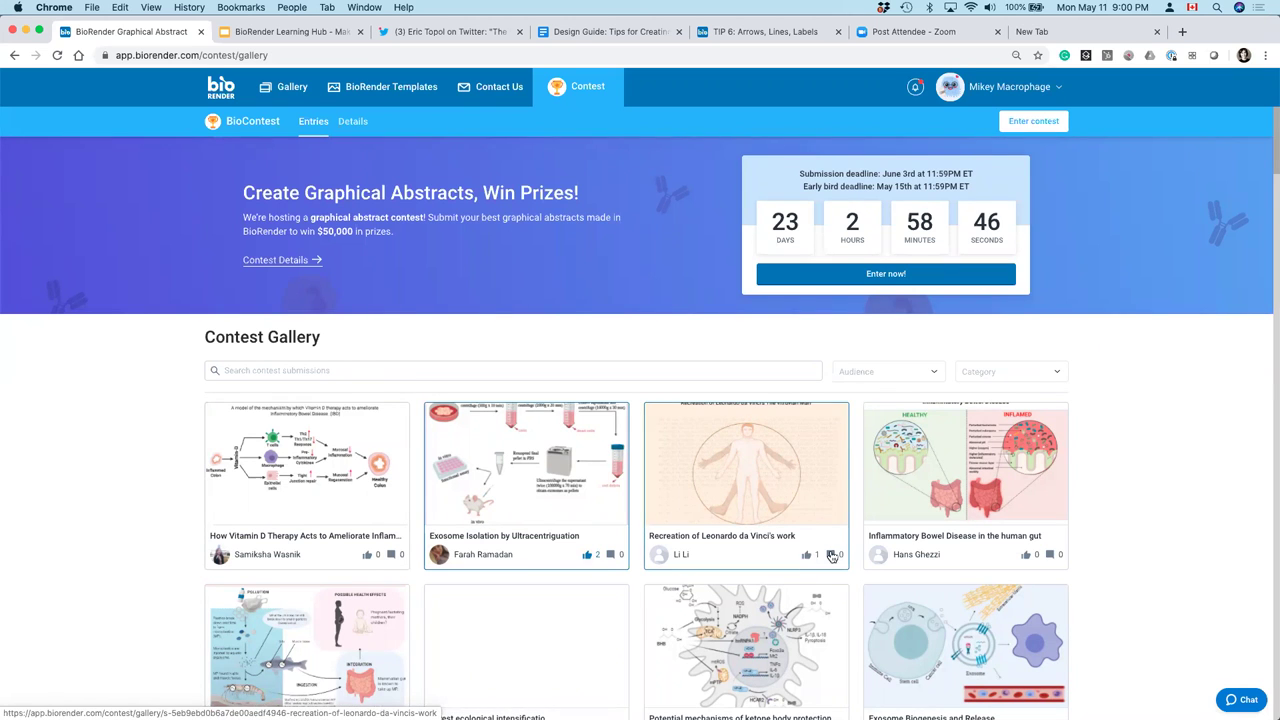
{"action": "scroll", "coordinate": [796, 557], "scroll_direction": "down", "scroll_amount": 1}
{"action": "scroll", "coordinate": [796, 557], "scroll_direction": "down", "scroll_amount": 3}
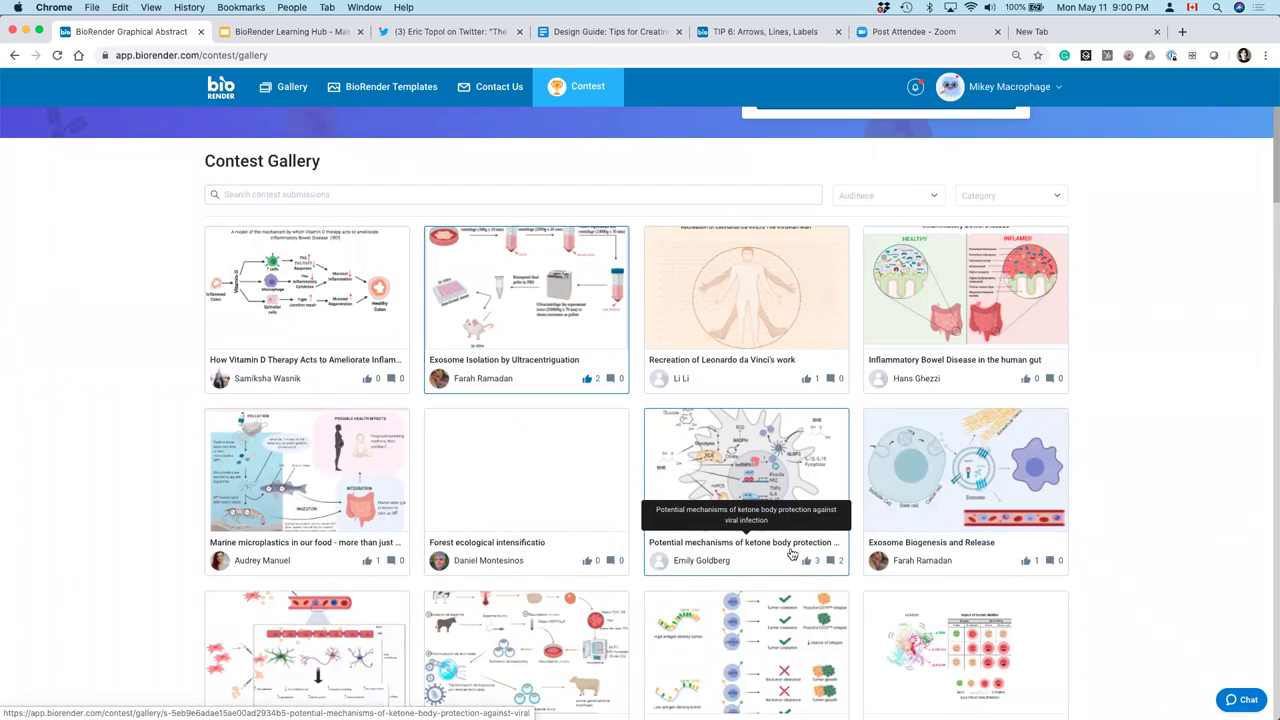
{"action": "scroll", "coordinate": [826, 577], "scroll_direction": "down", "scroll_amount": 4}
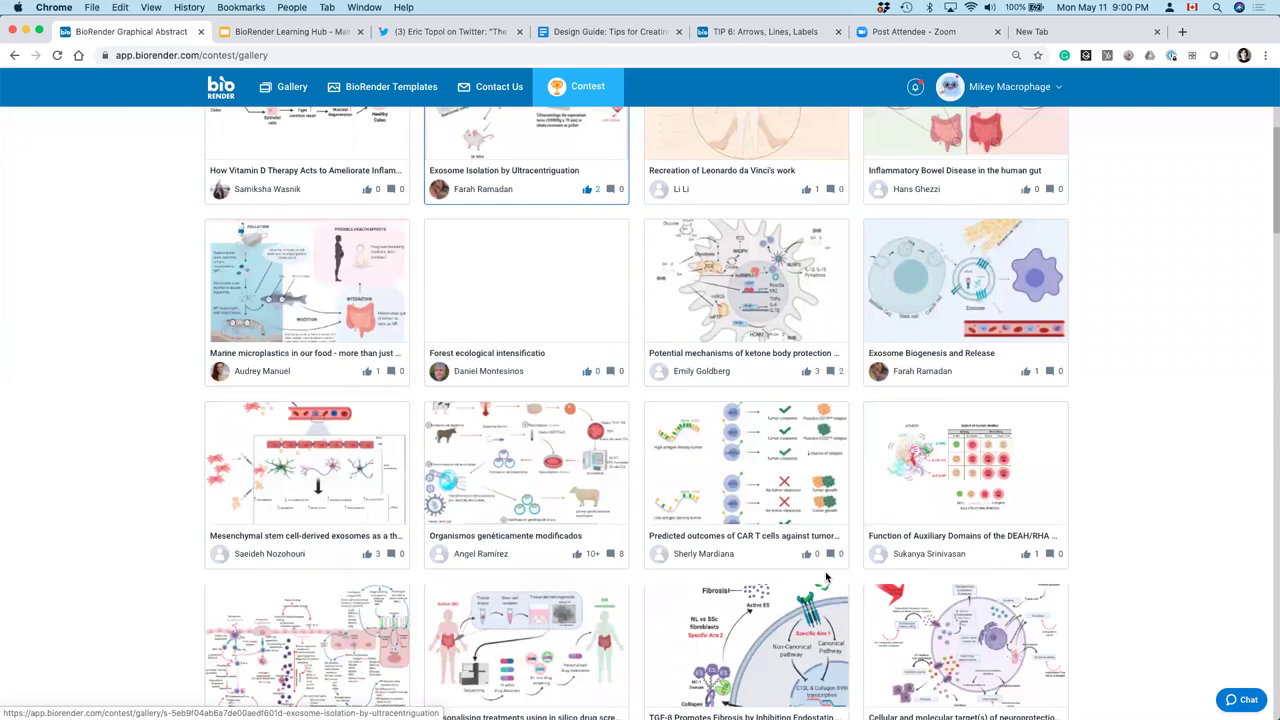
{"action": "scroll", "coordinate": [826, 577], "scroll_direction": "up", "scroll_amount": 10}
- Read the Design Guide from the top through 'Before you start', then return to the Learning Hub deck
{"action": "left_click", "coordinate": [612, 32]}
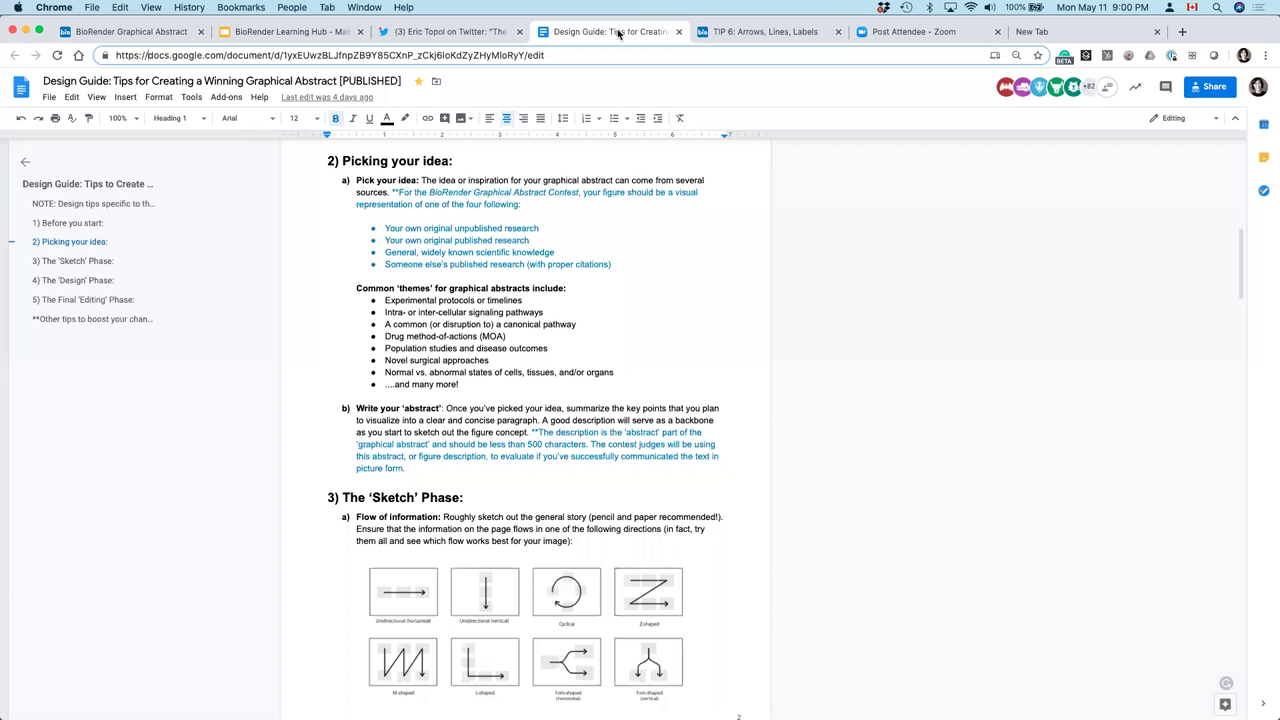
{"action": "key", "text": "super+Up"}
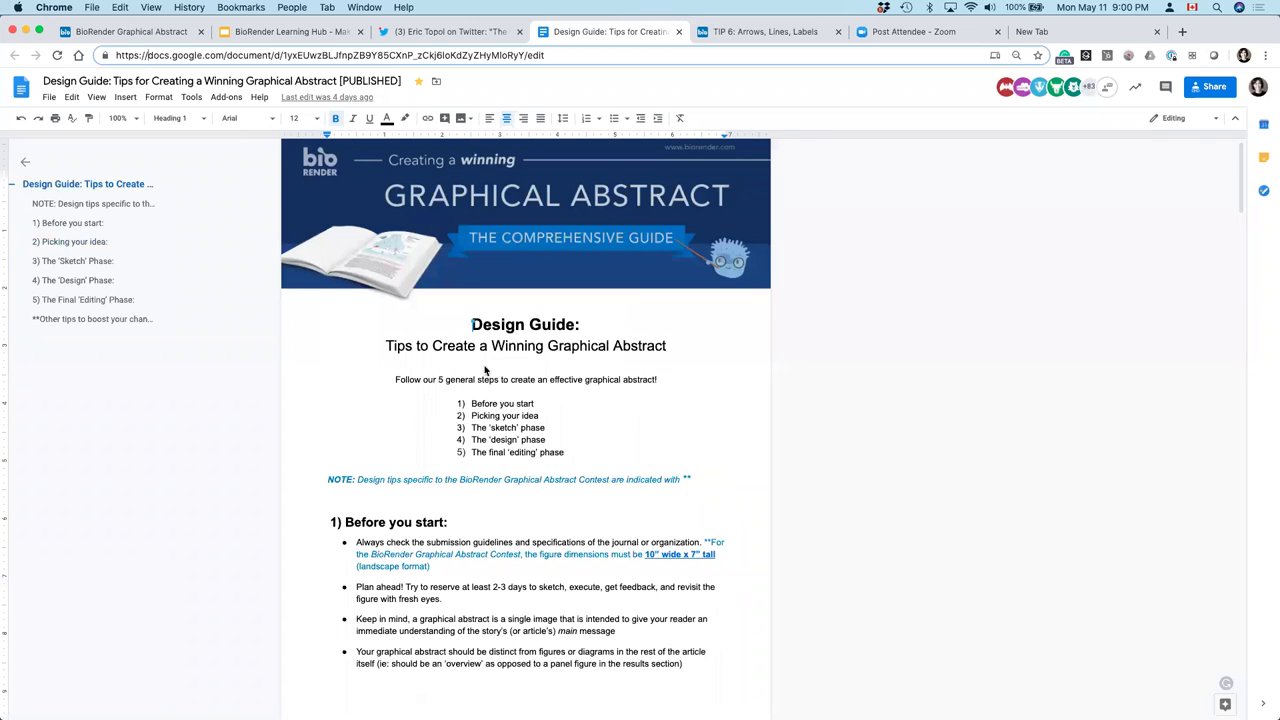
{"action": "scroll", "coordinate": [373, 519], "scroll_direction": "down", "scroll_amount": 5}
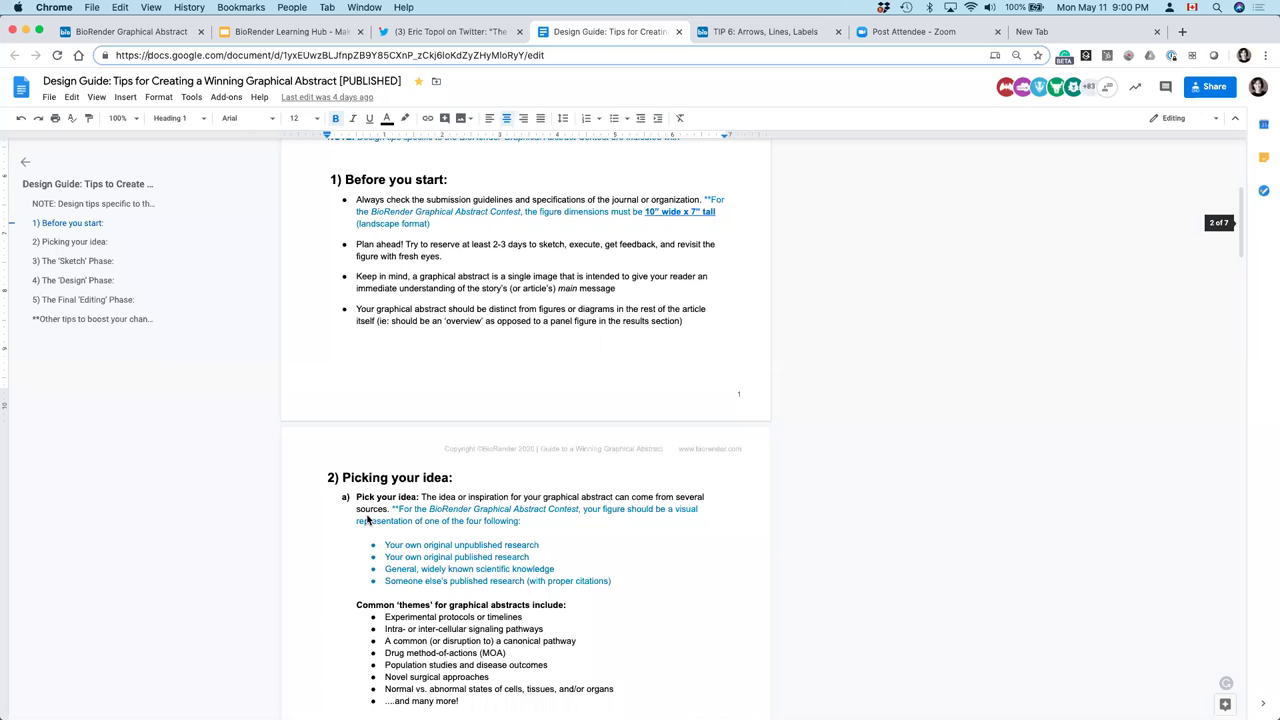
{"action": "scroll", "coordinate": [369, 521], "scroll_direction": "down", "scroll_amount": 1}
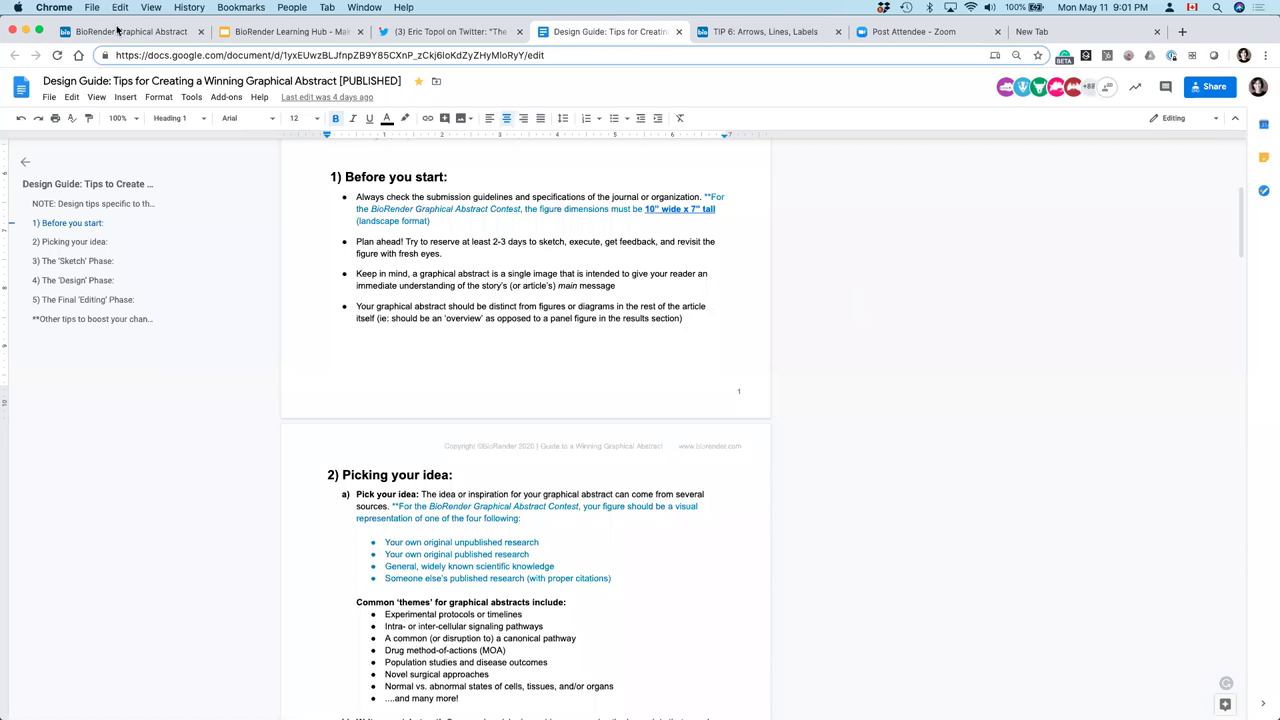
{"action": "left_click", "coordinate": [246, 38]}
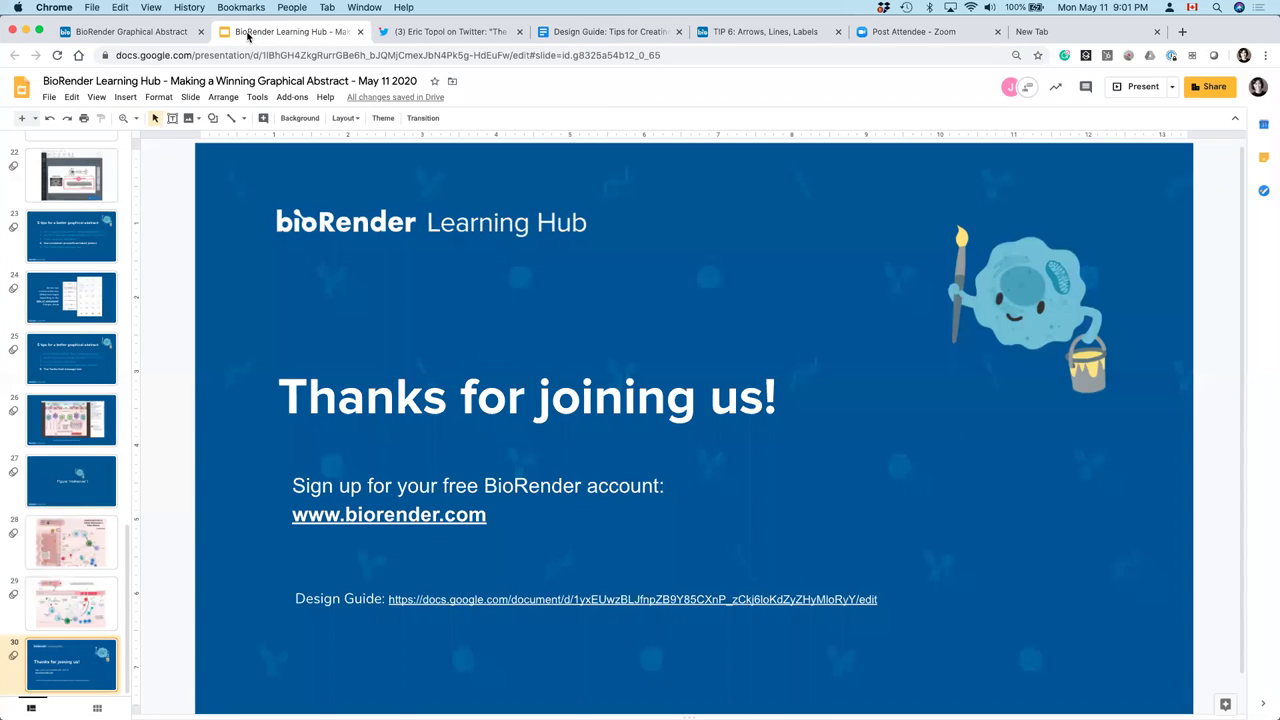